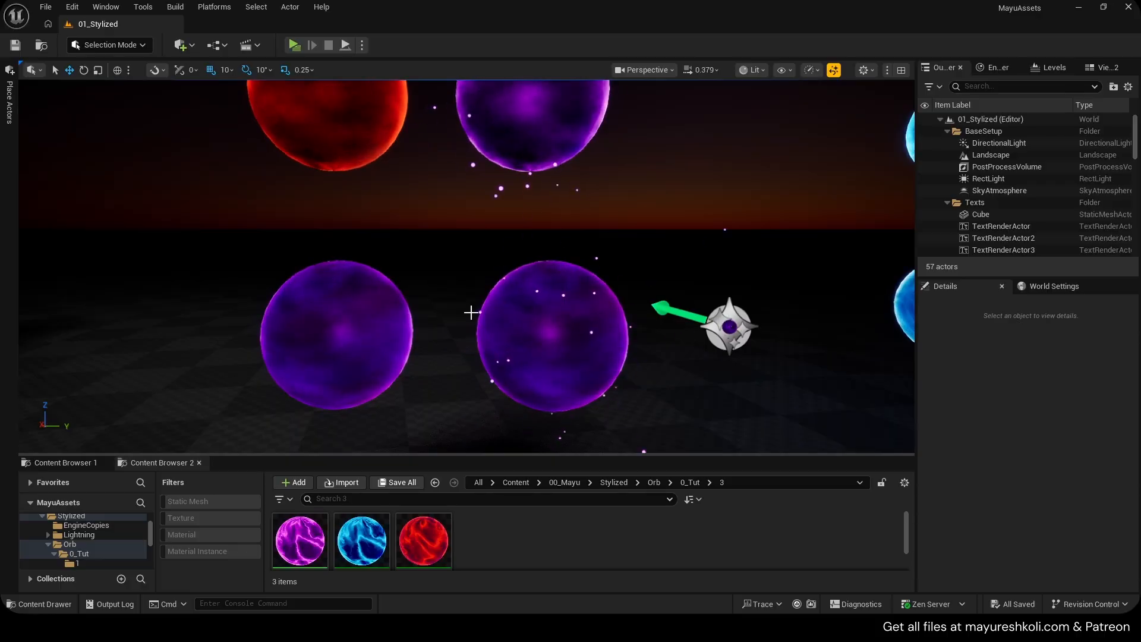
# Fly through the 01_Stylized level and look over the different orbs on display.
pyautogui.moveTo(471, 312); pyautogui.dragTo(387, 303, button='right')
pyautogui.press('d')
pyautogui.press('w')
pyautogui.press('e')
pyautogui.press('d')
pyautogui.press('q')
pyautogui.press('w')
pyautogui.press('d')
pyautogui.press('d')
pyautogui.press('d')
pyautogui.press('w')
pyautogui.press('s')
pyautogui.press('w')
pyautogui.press('a')
# Play the level in a preview window and cycle through the hand-held orbs in slots 2 to 5.
pyautogui.click(294, 45)
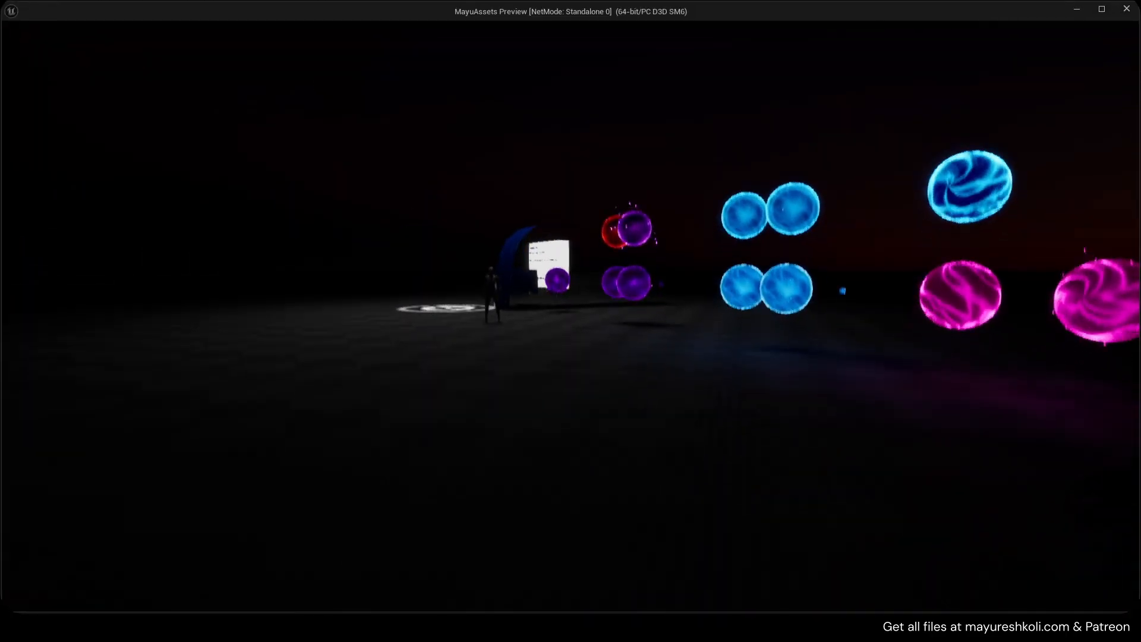
pyautogui.press('w')
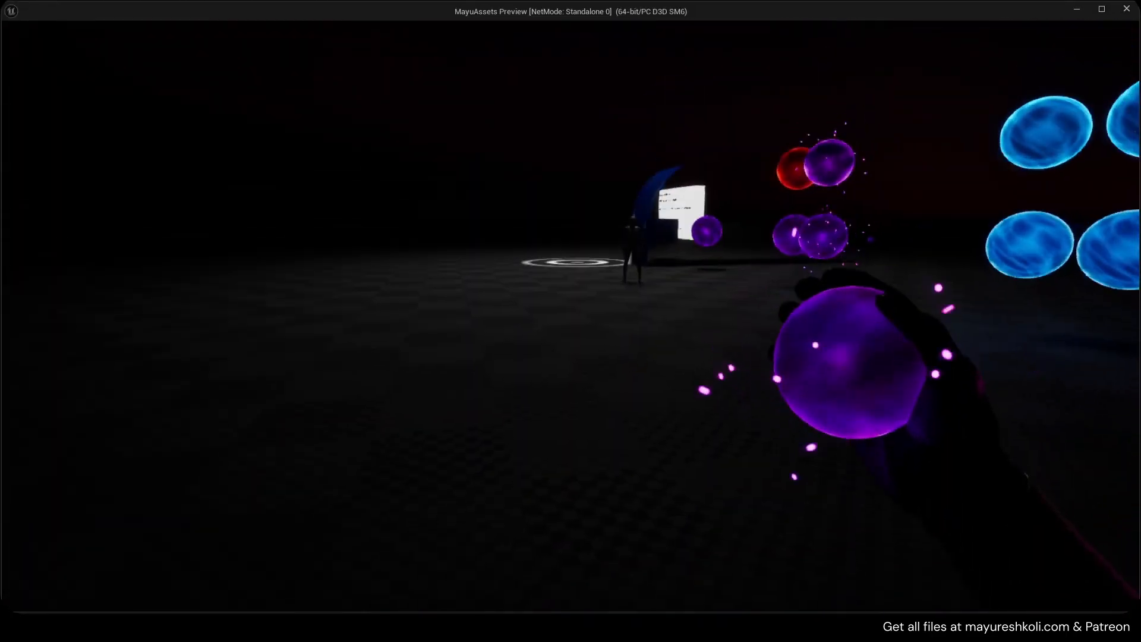
pyautogui.press('2')
pyautogui.press('3')
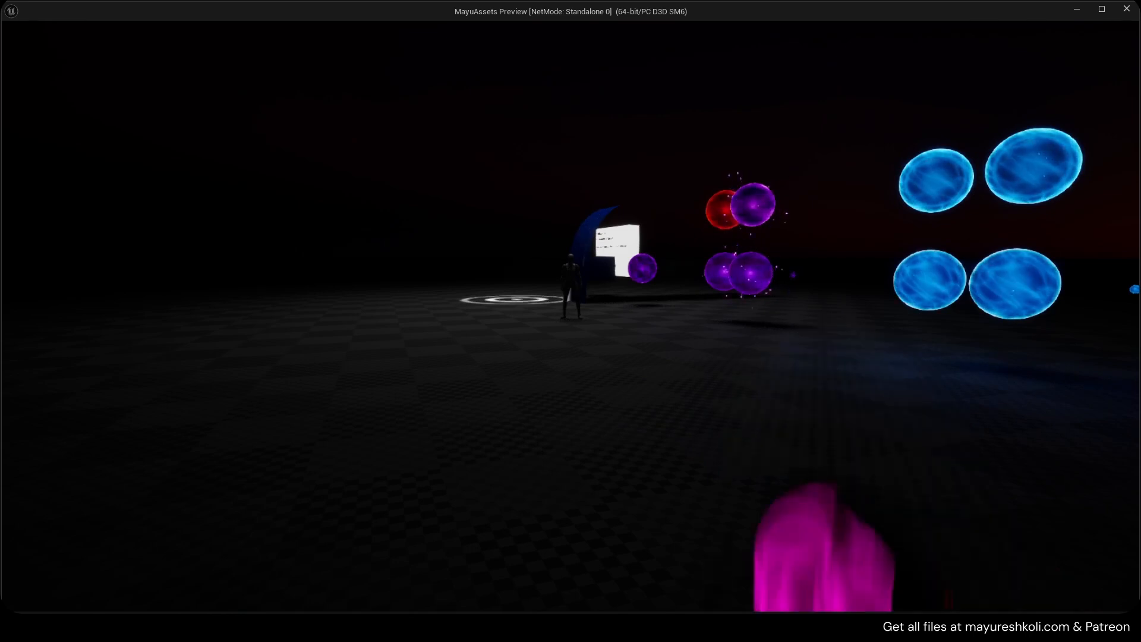
pyautogui.press('4')
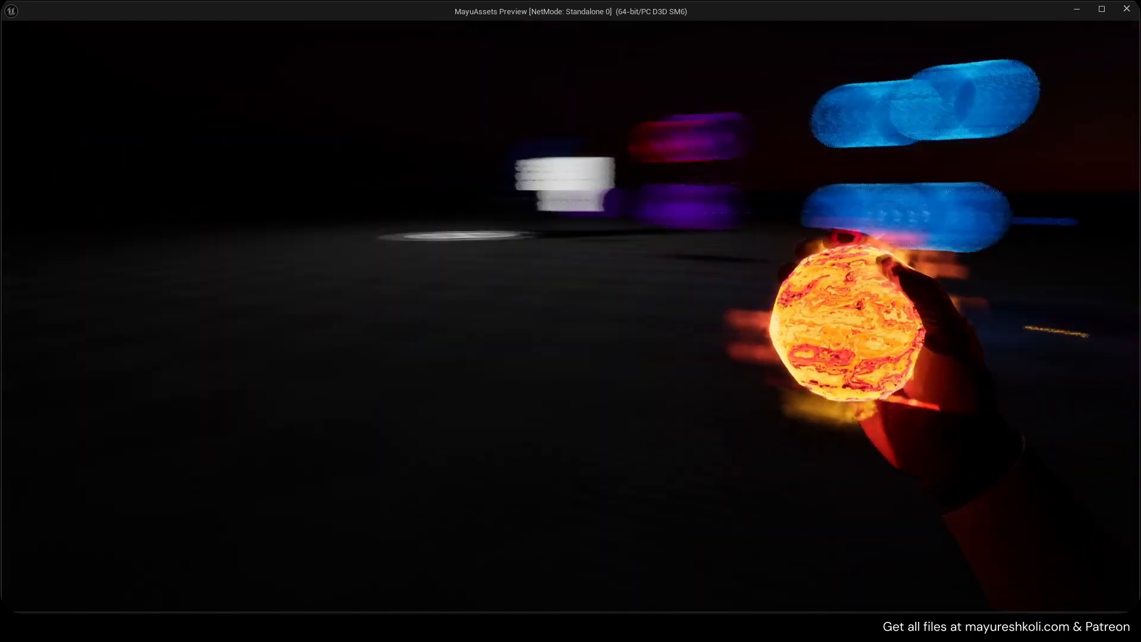
pyautogui.press('w')
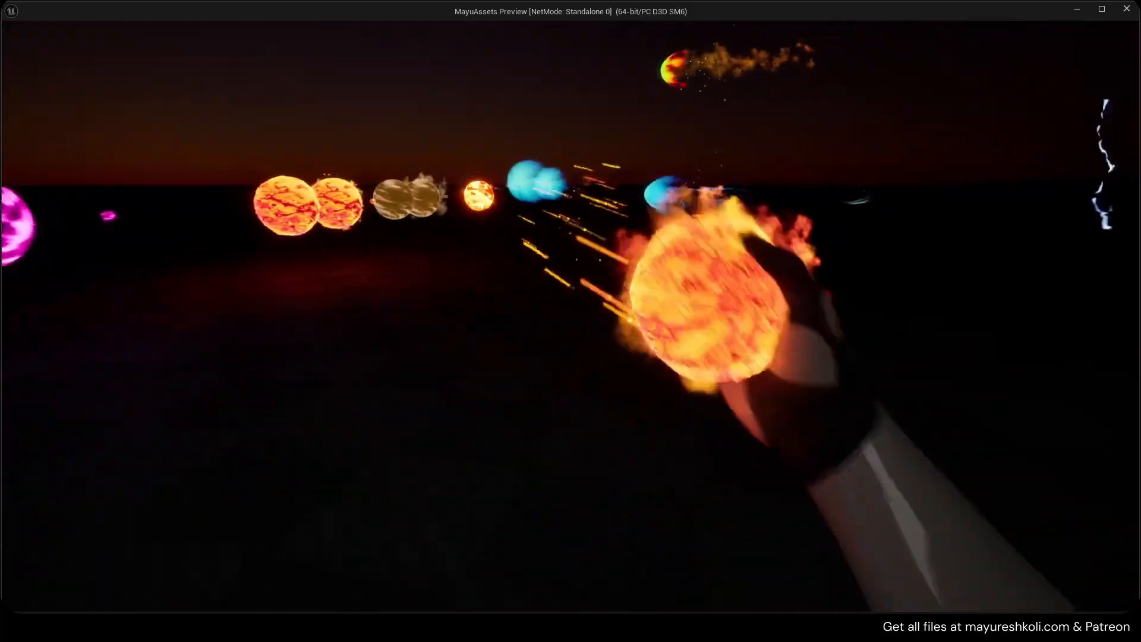
pyautogui.press('5')
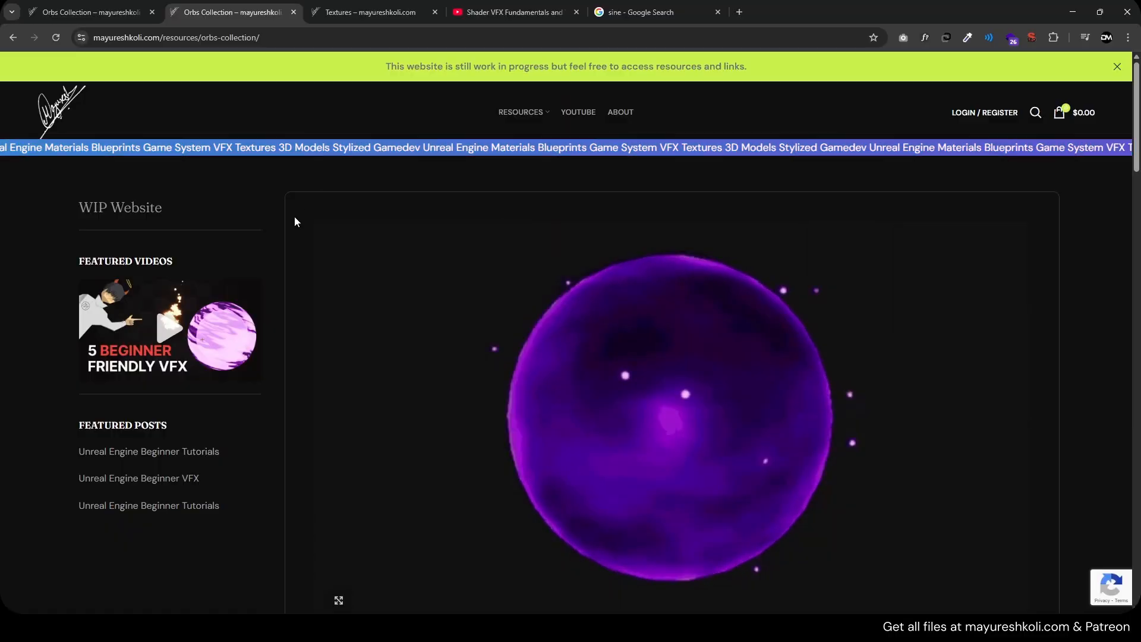
# Switch to the web browser and review the Orbs Collection page, including its download options, table of contents and tutorial sections.
pyautogui.scroll(-9, 294, 230)
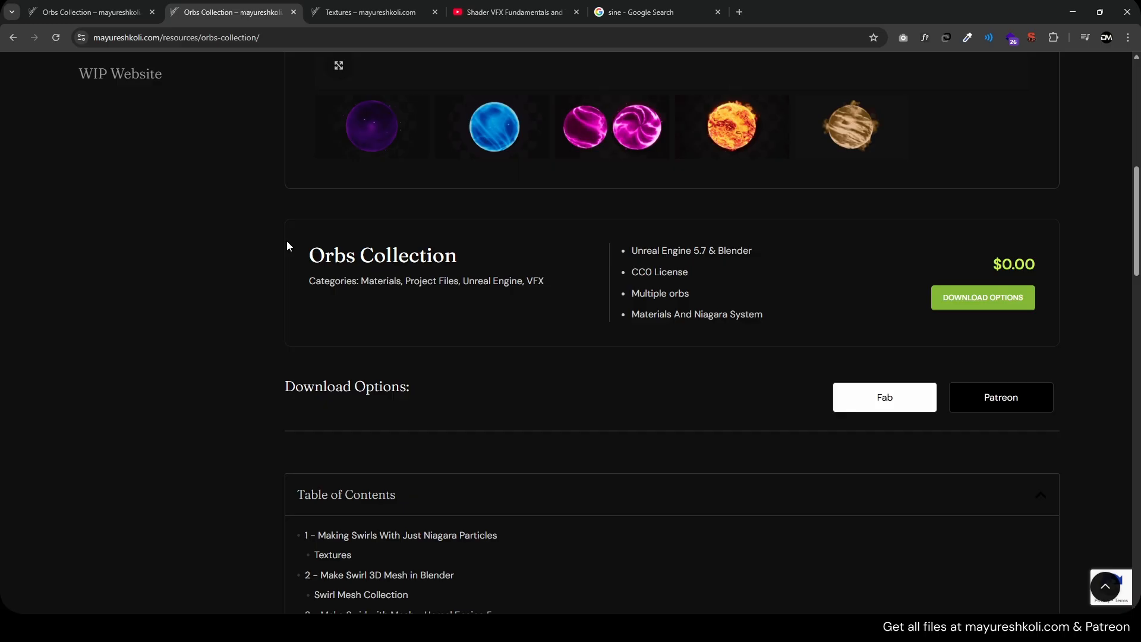
pyautogui.scroll(-3, 286, 243)
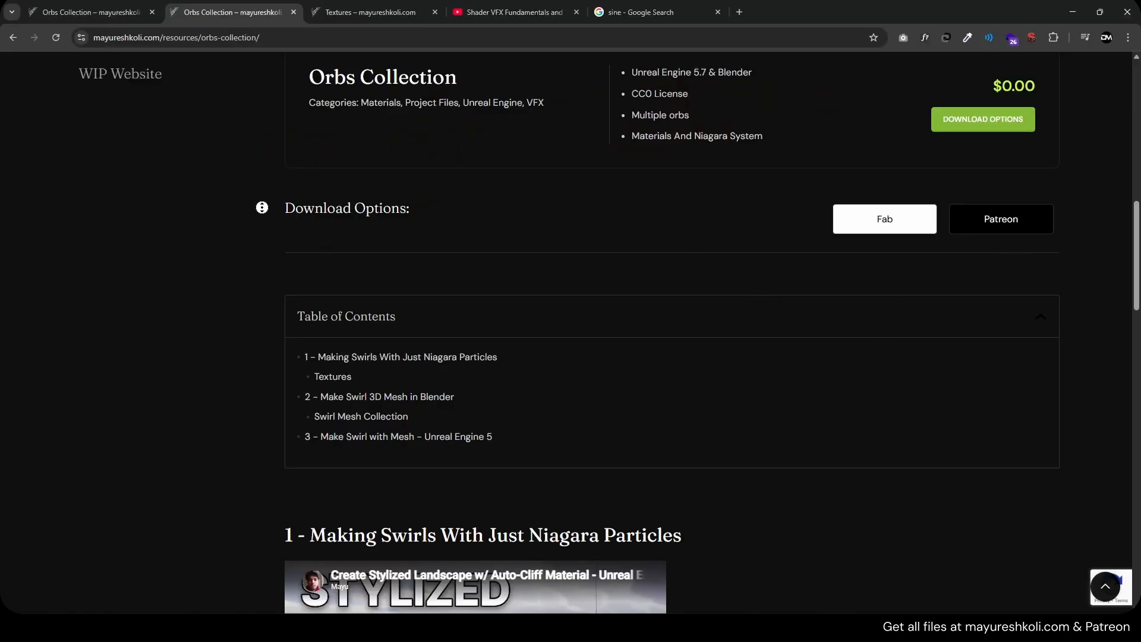
pyautogui.scroll(10, 262, 208)
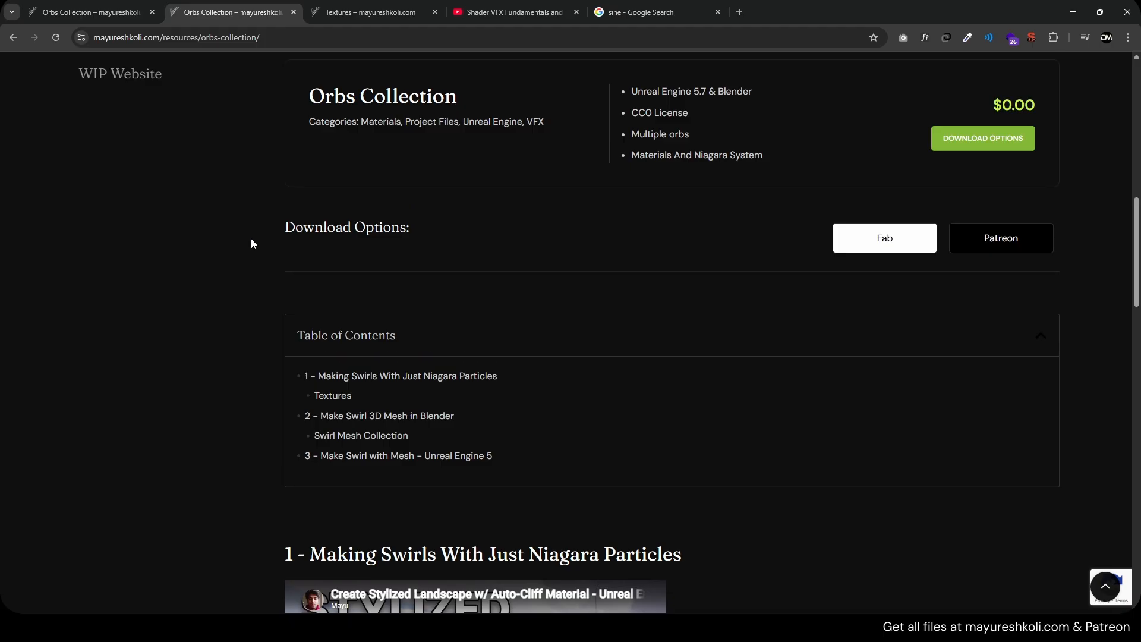
pyautogui.scroll(-8, 304, 280)
pyautogui.scroll(-1, 309, 267)
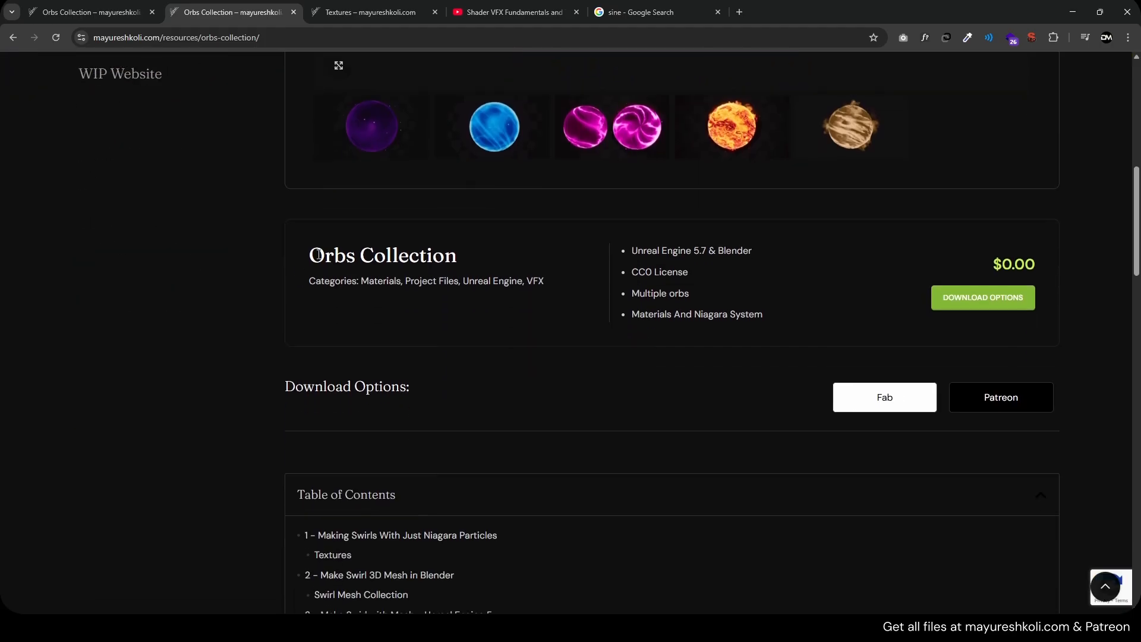
pyautogui.scroll(5, 400, 238)
pyautogui.scroll(-18, 422, 339)
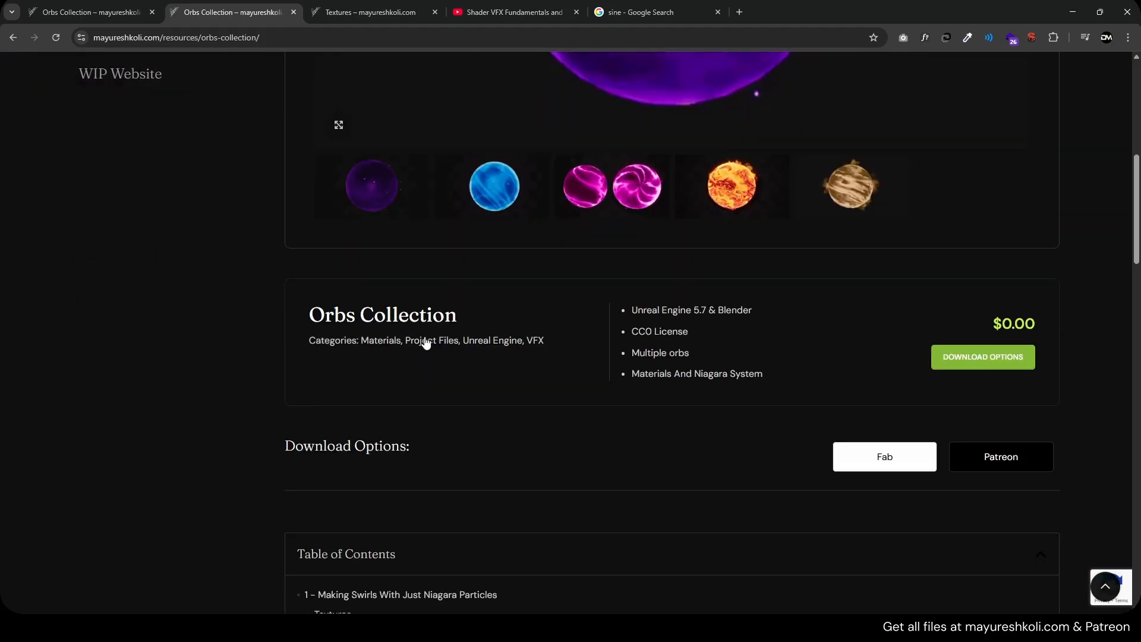
pyautogui.scroll(-12, 414, 381)
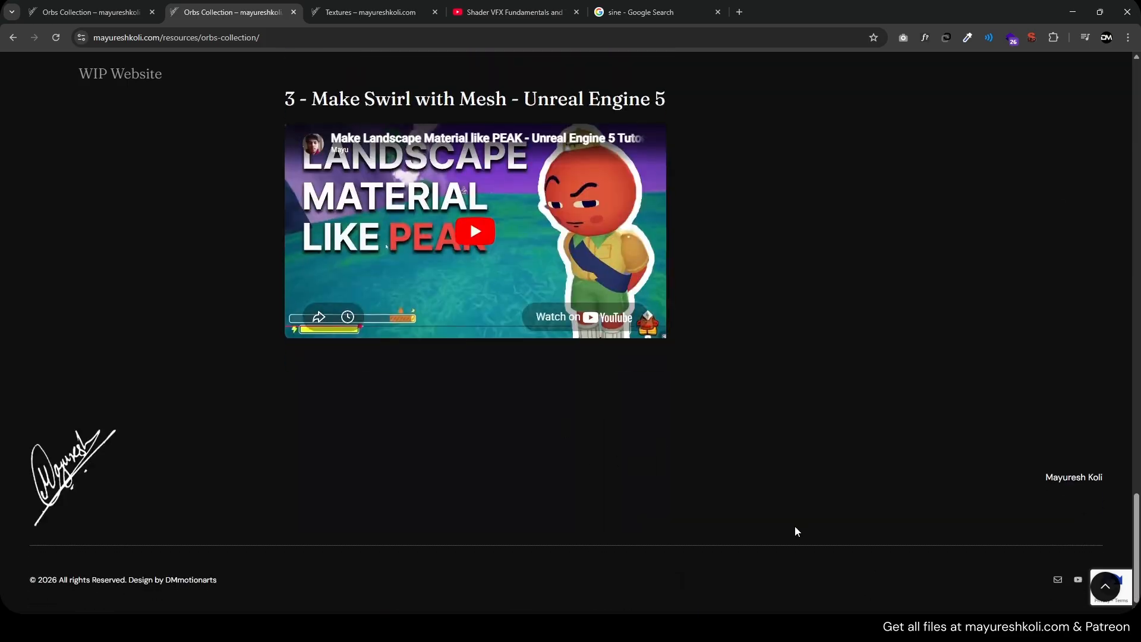
pyautogui.scroll(20, 733, 537)
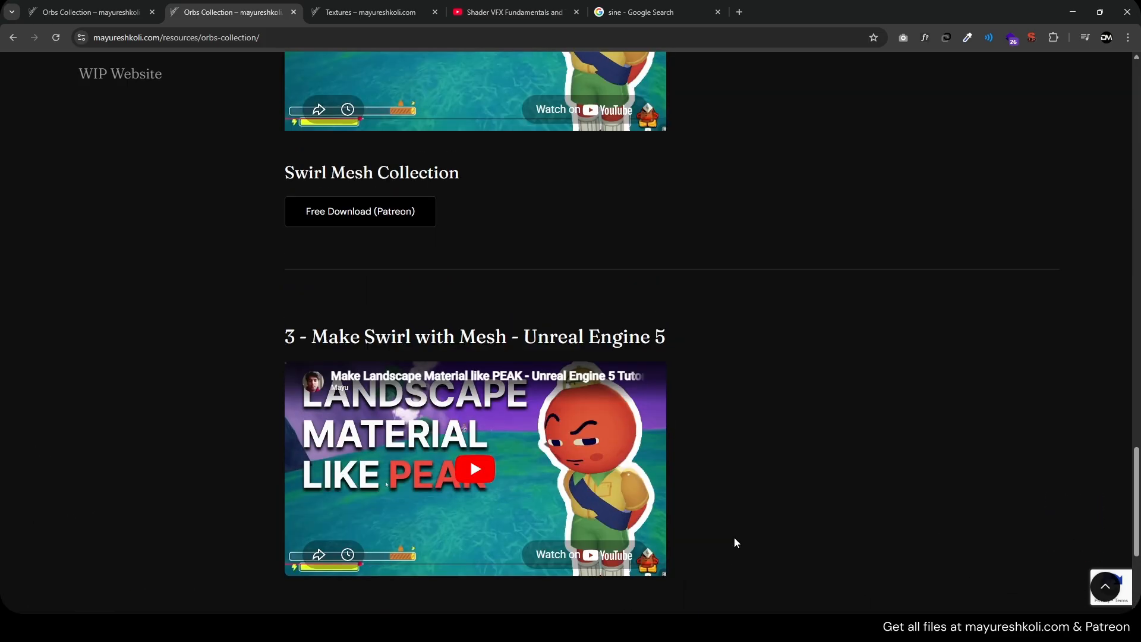
pyautogui.scroll(-1, 734, 541)
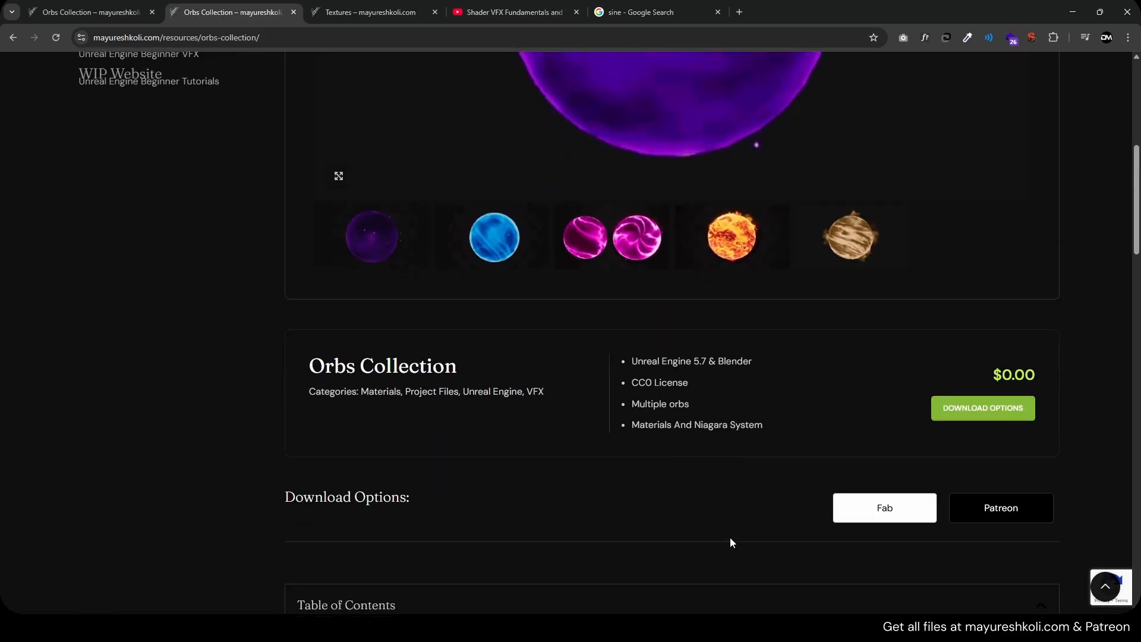
pyautogui.scroll(3, 731, 540)
pyautogui.scroll(-1, 591, 466)
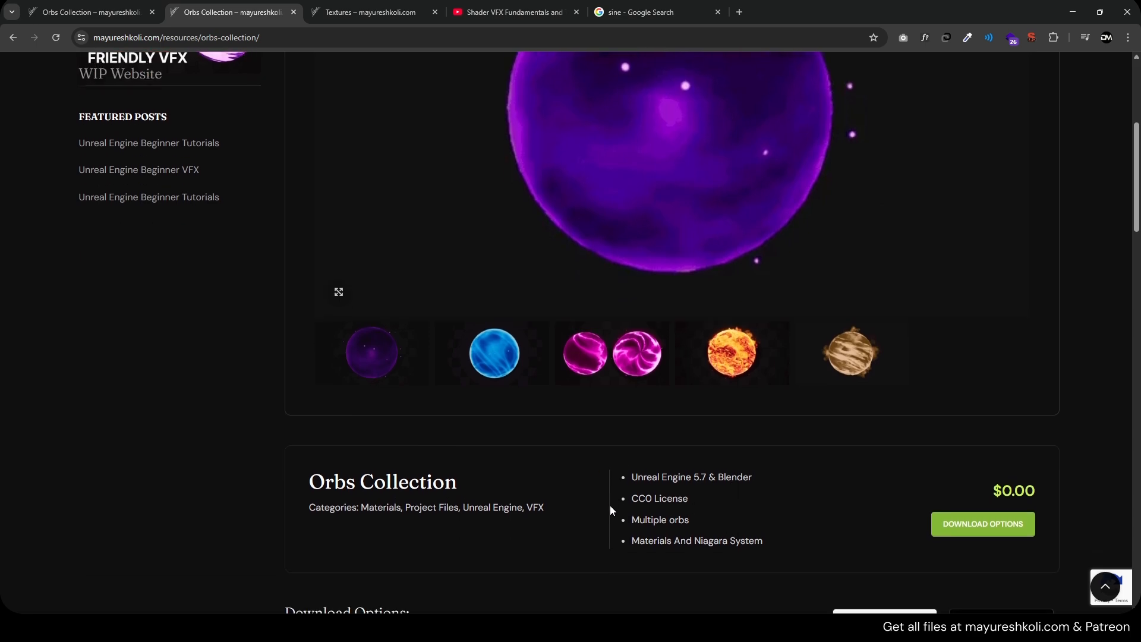
# Open the website's Textures page and browse the texture gallery and its list of categories.
pyautogui.click(99, 11)
pyautogui.moveTo(539, 110)
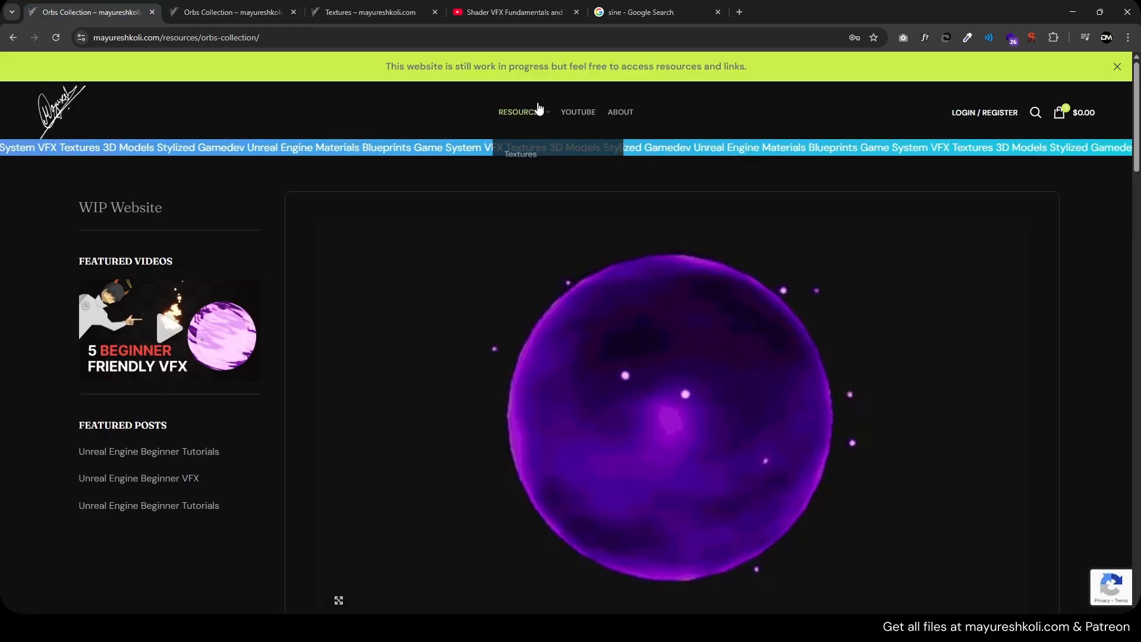
pyautogui.click(531, 156)
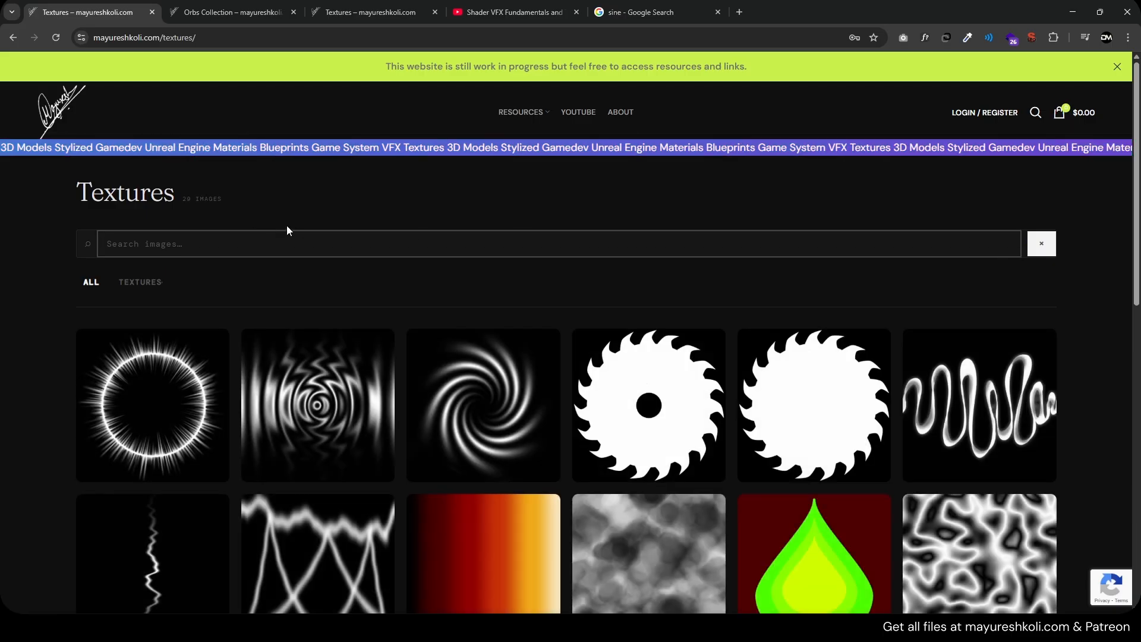
pyautogui.moveTo(1023, 457)
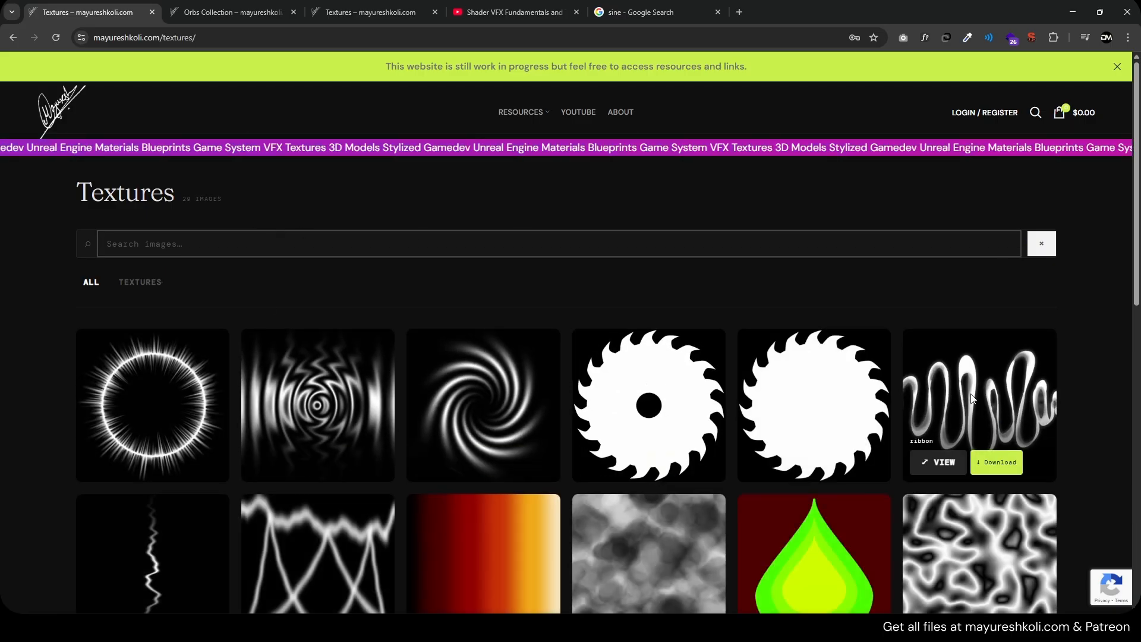
pyautogui.scroll(-3, 921, 416)
pyautogui.scroll(-3, 174, 370)
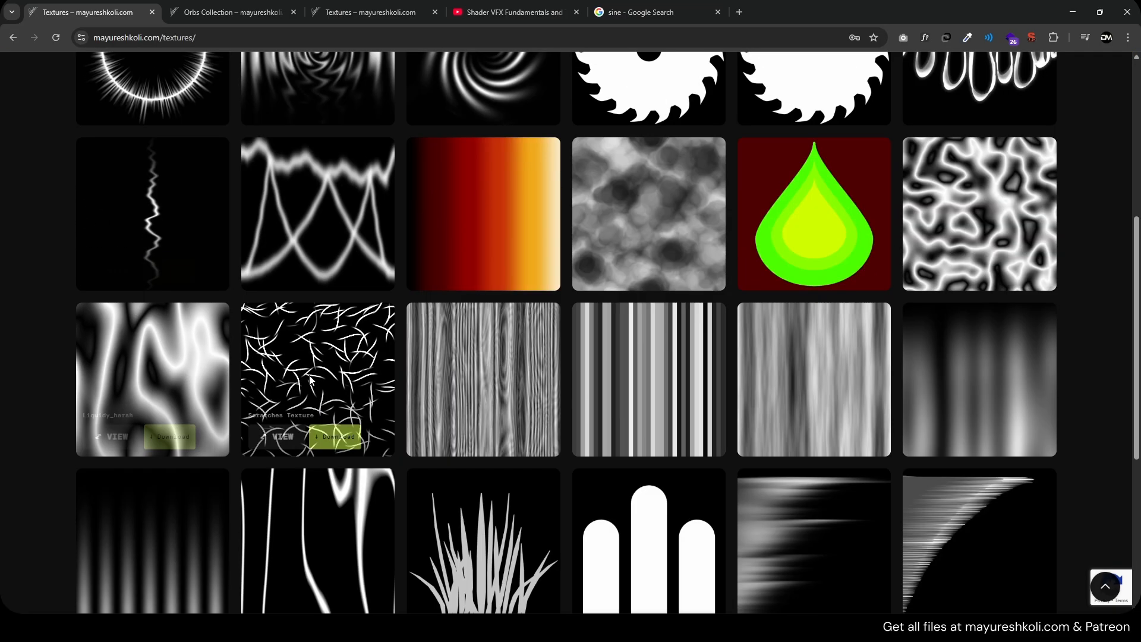
pyautogui.scroll(-1, 321, 410)
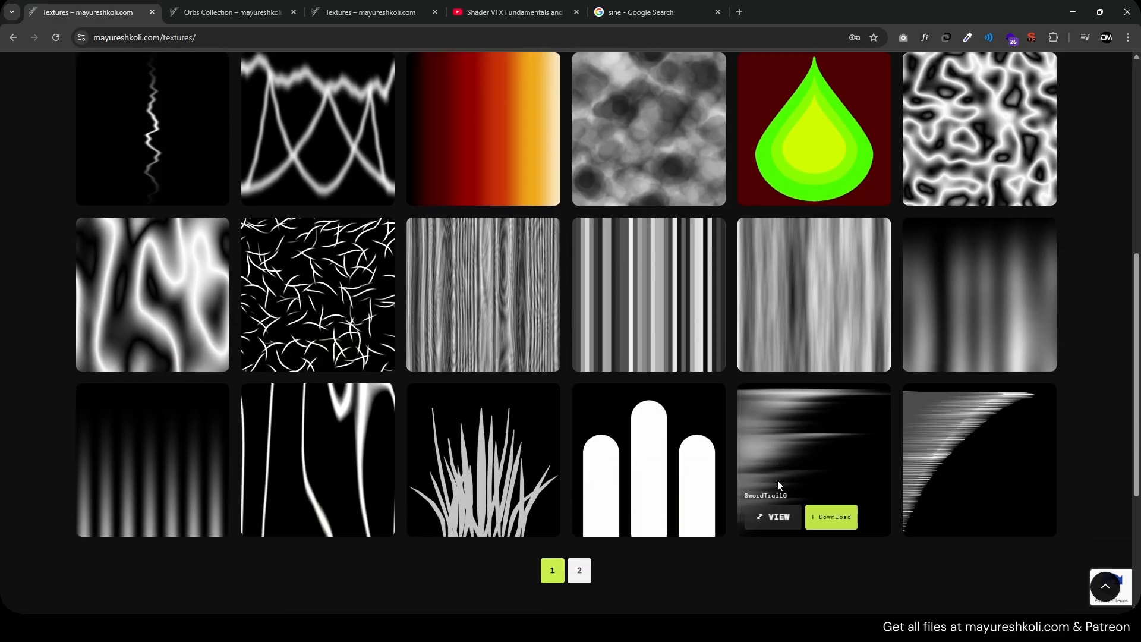
pyautogui.scroll(7, 723, 494)
pyautogui.moveTo(140, 291)
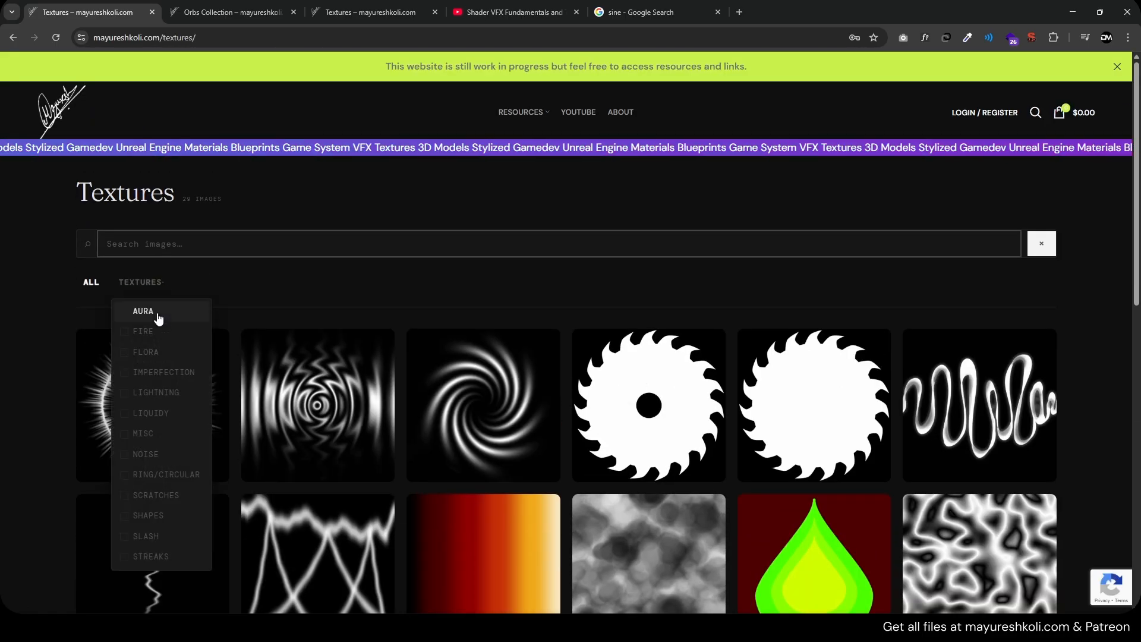
# Open the website's Resources page and look over the listed products.
pyautogui.moveTo(528, 144)
pyautogui.click(512, 117)
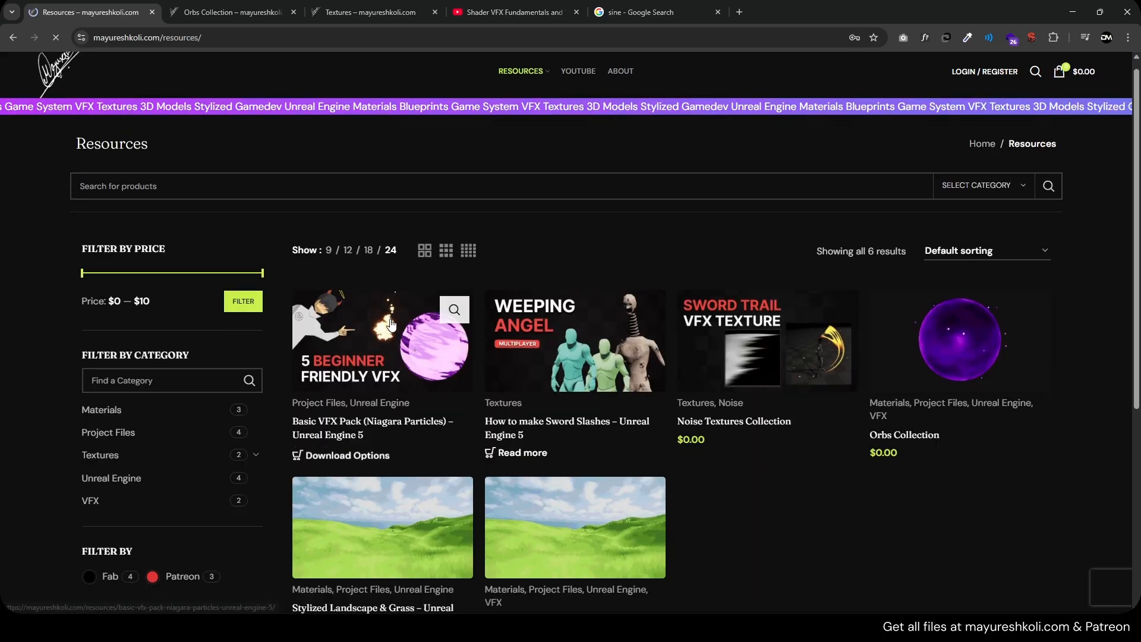
pyautogui.scroll(-2, 709, 451)
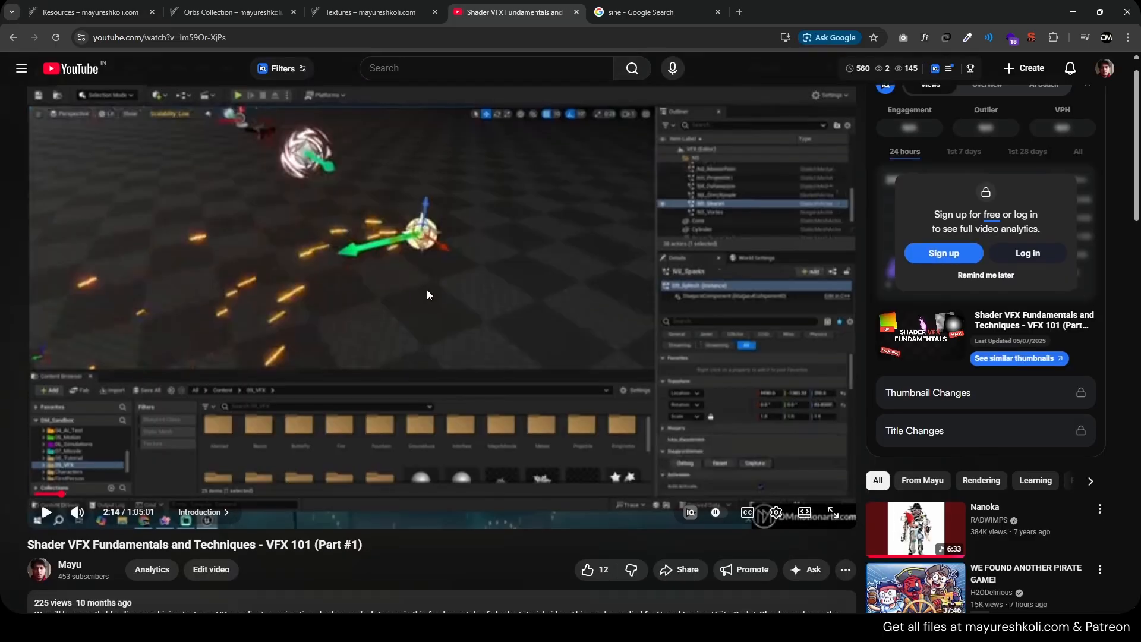
# View the YouTube video "Shader VFX Fundamentals and Techniques - VFX 101 (Part #1)" and highlight the start of its title.
pyautogui.scroll(1, 41, 475)
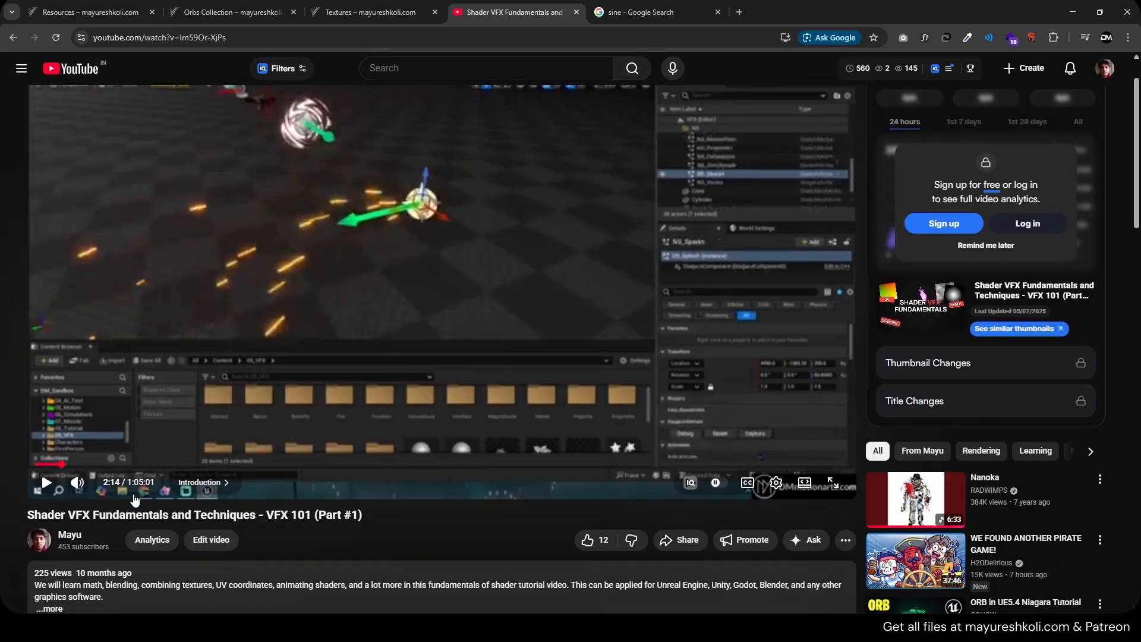
pyautogui.moveTo(28, 515); pyautogui.dragTo(265, 517)
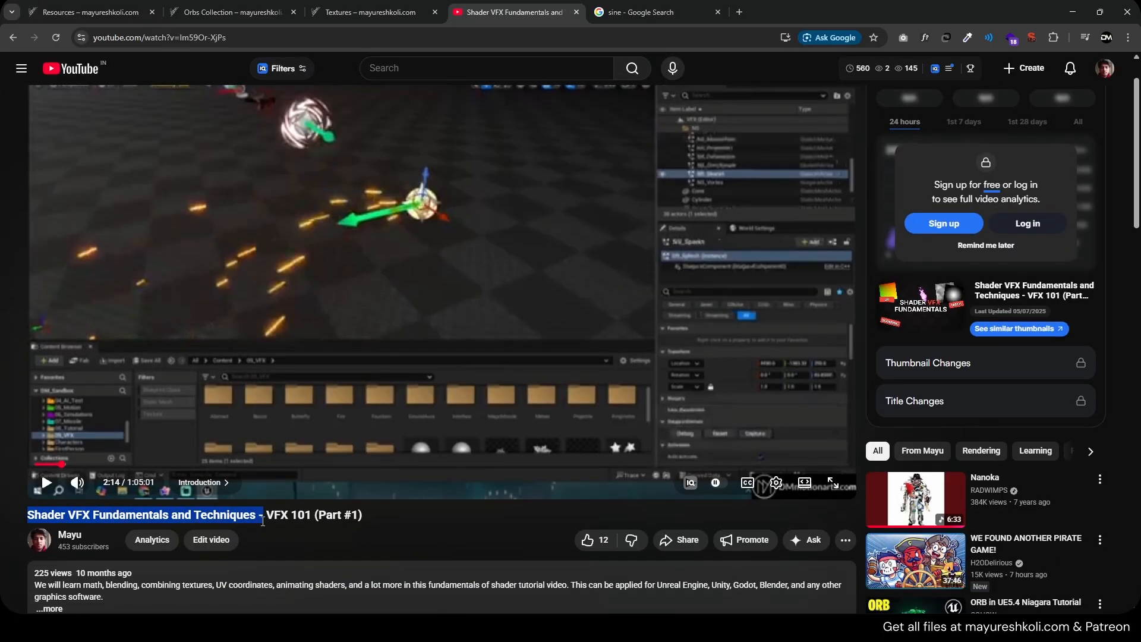
pyautogui.click(268, 523)
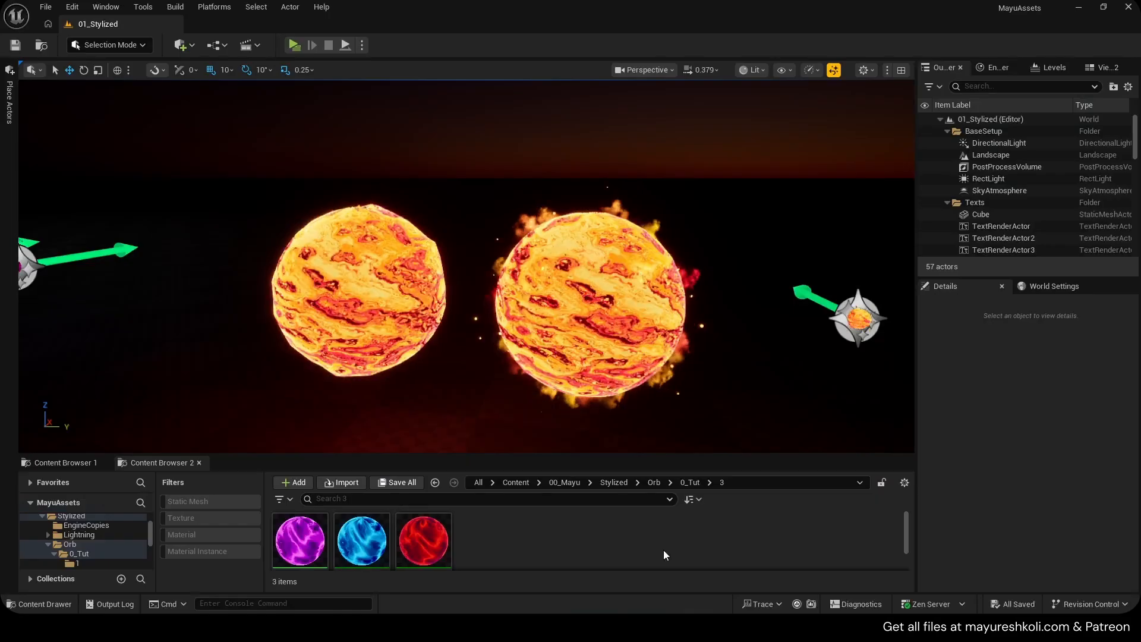
# Return to Unreal Editor and examine the two lava orbs up close.
pyautogui.scroll(3, 467, 268)
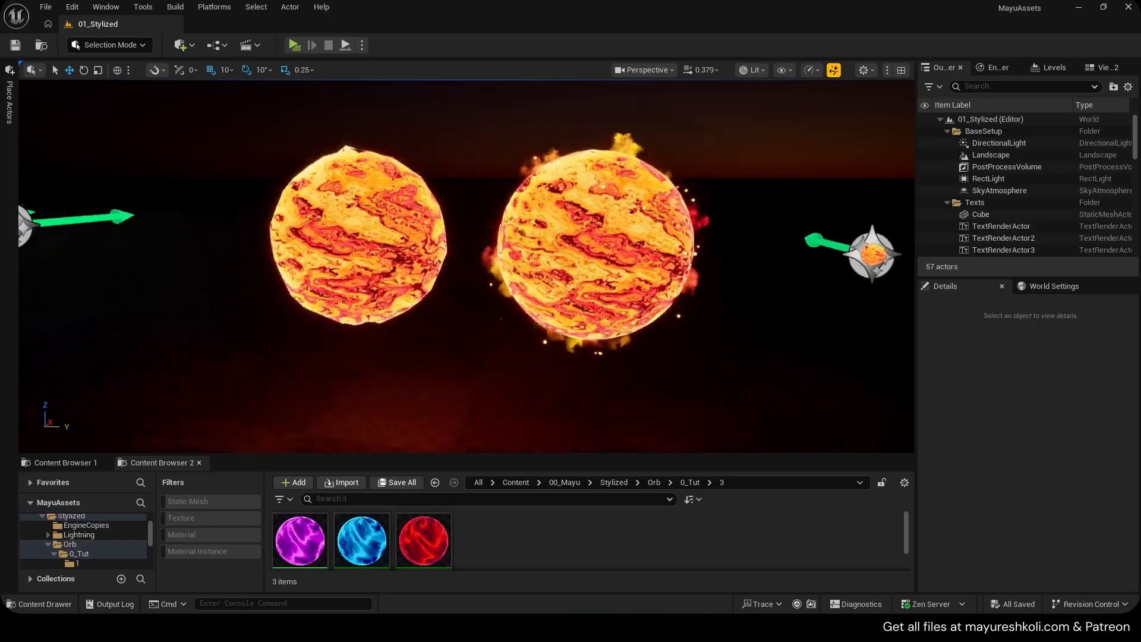
pyautogui.scroll(-1, 467, 268)
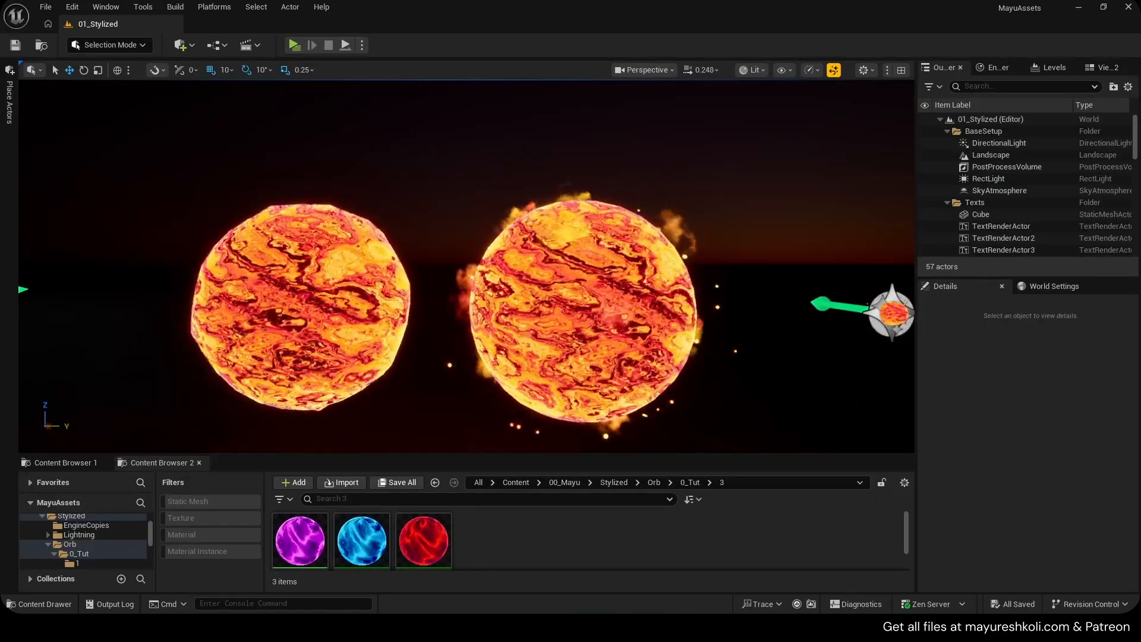
pyautogui.moveTo(466, 267)
pyautogui.mouseDown(button='right')
pyautogui.moveTo(466, 306)
pyautogui.moveTo(466, 282)
pyautogui.mouseUp(button='right')
pyautogui.scroll(-4, 467, 282)
pyautogui.press('s')
pyautogui.press('w')
pyautogui.moveTo(594, 287); pyautogui.dragTo(604, 287, button='right')
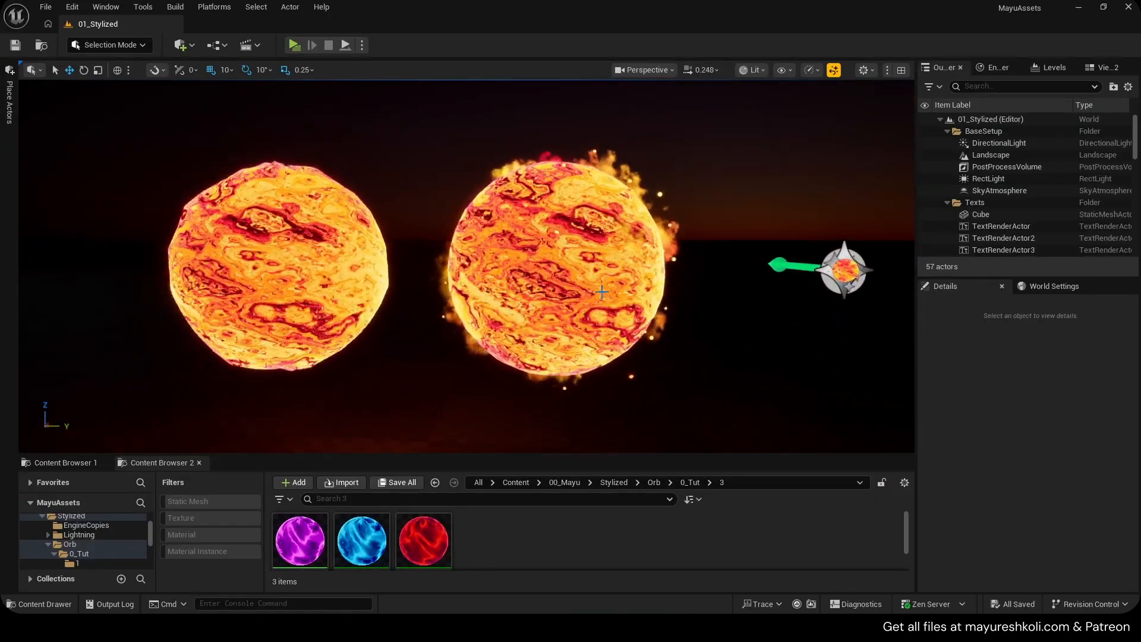
# Enlarge the content browser, duplicate the blue swirl sphere to a spot above the lava orbs, and reset the copy's material to default.
pyautogui.moveTo(563, 454); pyautogui.dragTo(565, 375)
pyautogui.press('s')
pyautogui.moveTo(555, 285); pyautogui.dragTo(502, 309, button='right')
pyautogui.click(160, 163)
pyautogui.keyDown('alt'); pyautogui.moveTo(207, 169); pyautogui.dragTo(694, 200); pyautogui.keyUp('alt')
pyautogui.scroll(-3, 1133, 575)
pyautogui.click(1122, 527)
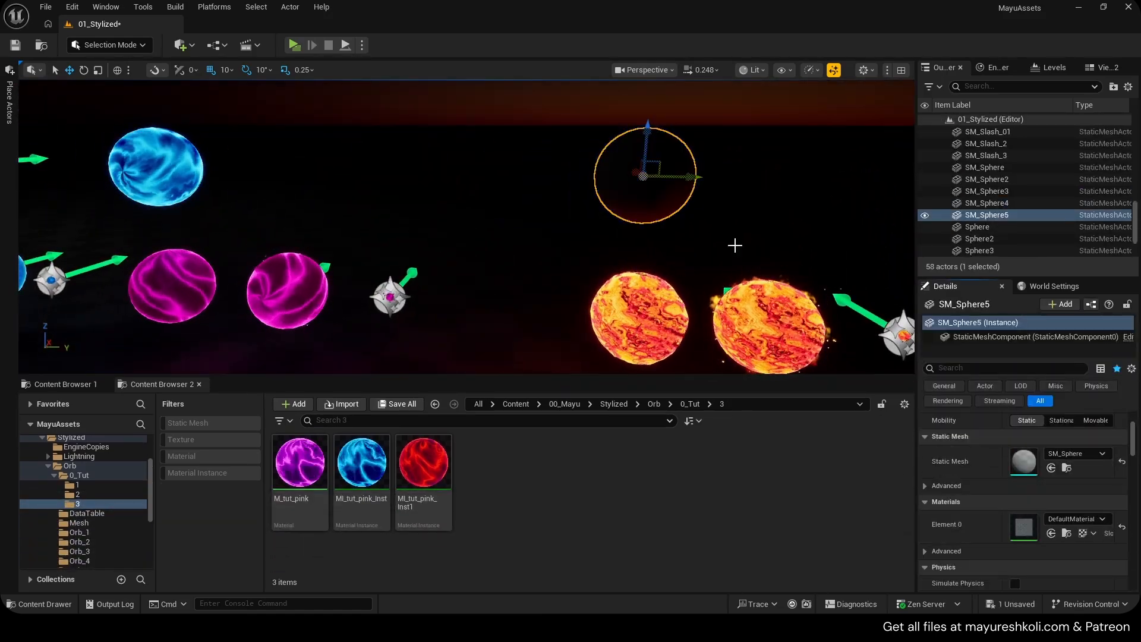
# Open the duplicated sphere's SM_Sphere mesh in its own editor, inspect its geometry from several distances, and close it.
pyautogui.press('w')
pyautogui.press('d')
pyautogui.moveTo(734, 247); pyautogui.dragTo(714, 231, button='right')
pyautogui.press('d')
pyautogui.press('q')
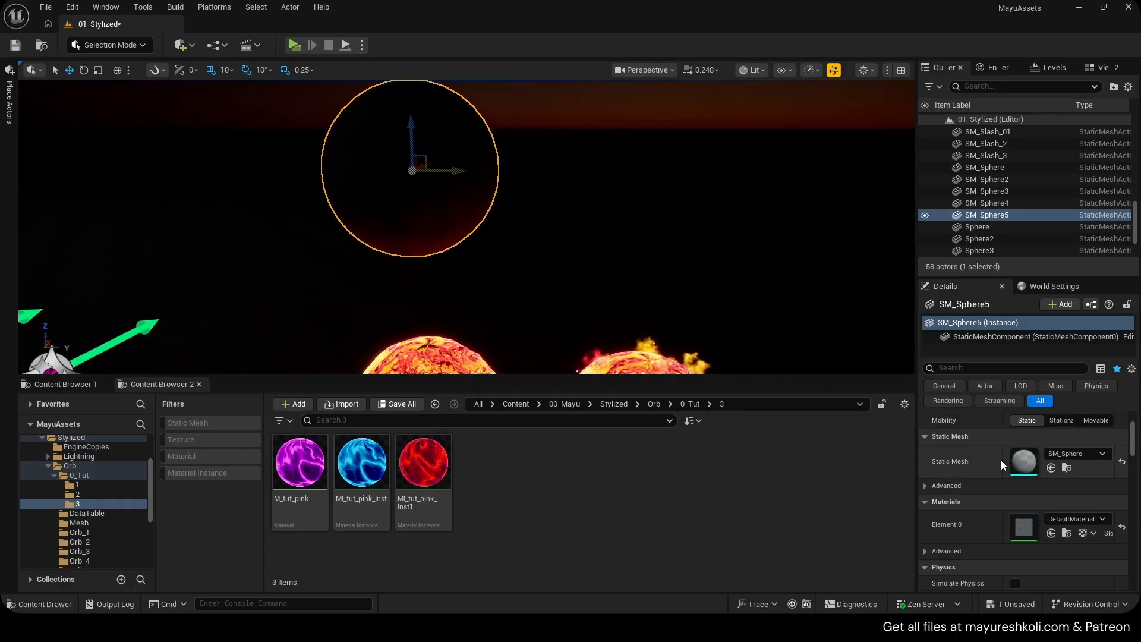
pyautogui.scroll(4, 344, 296)
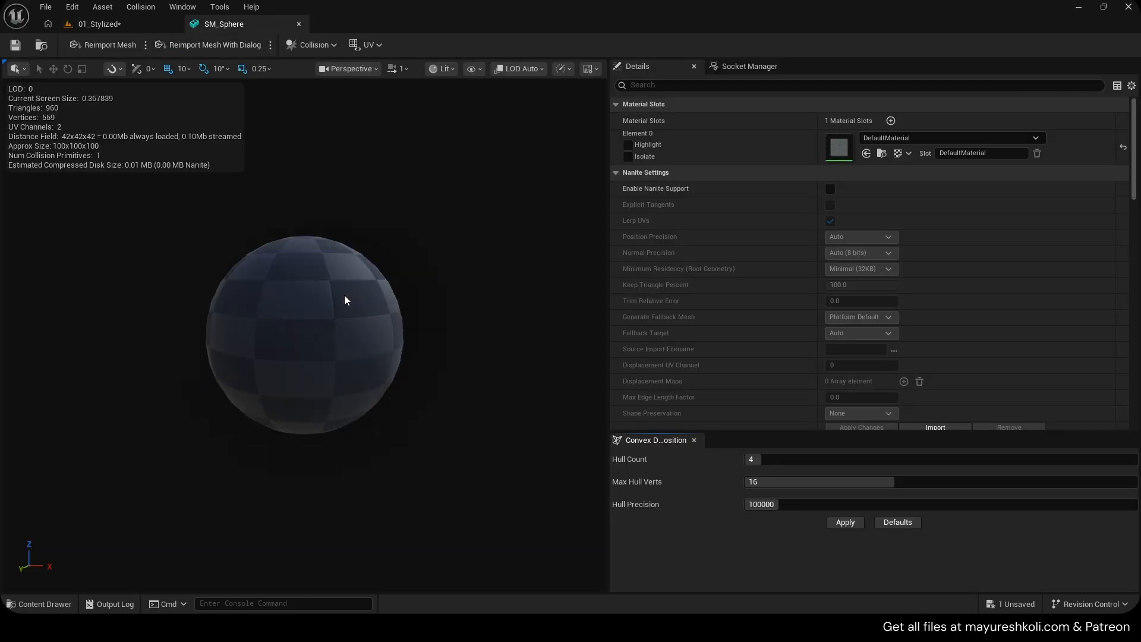
pyautogui.moveTo(343, 296)
pyautogui.mouseDown(button='right')
pyautogui.moveTo(358, 296)
pyautogui.moveTo(352, 282)
pyautogui.mouseUp(button='right')
pyautogui.press('w')
pyautogui.scroll(-3, 351, 288)
pyautogui.press('s')
pyautogui.press('e')
pyautogui.press('q')
pyautogui.press('s')
pyautogui.press('w')
pyautogui.press('s')
pyautogui.click(299, 24)
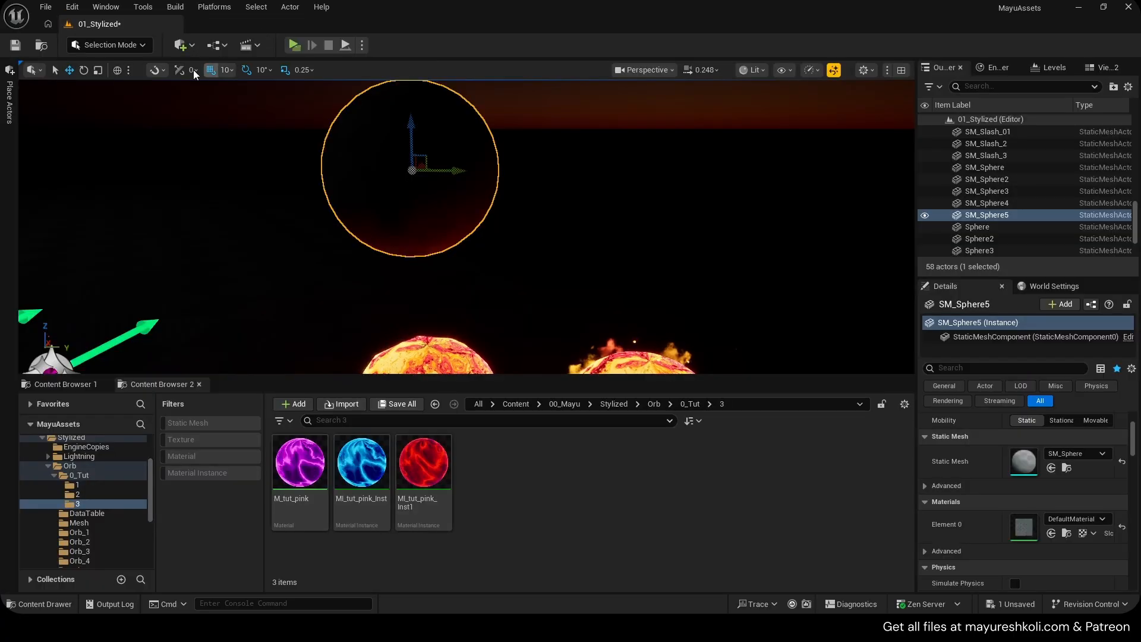
# Find the Sphere among the basic shapes that can be placed in the level.
pyautogui.click(110, 45)
pyautogui.click(181, 44)
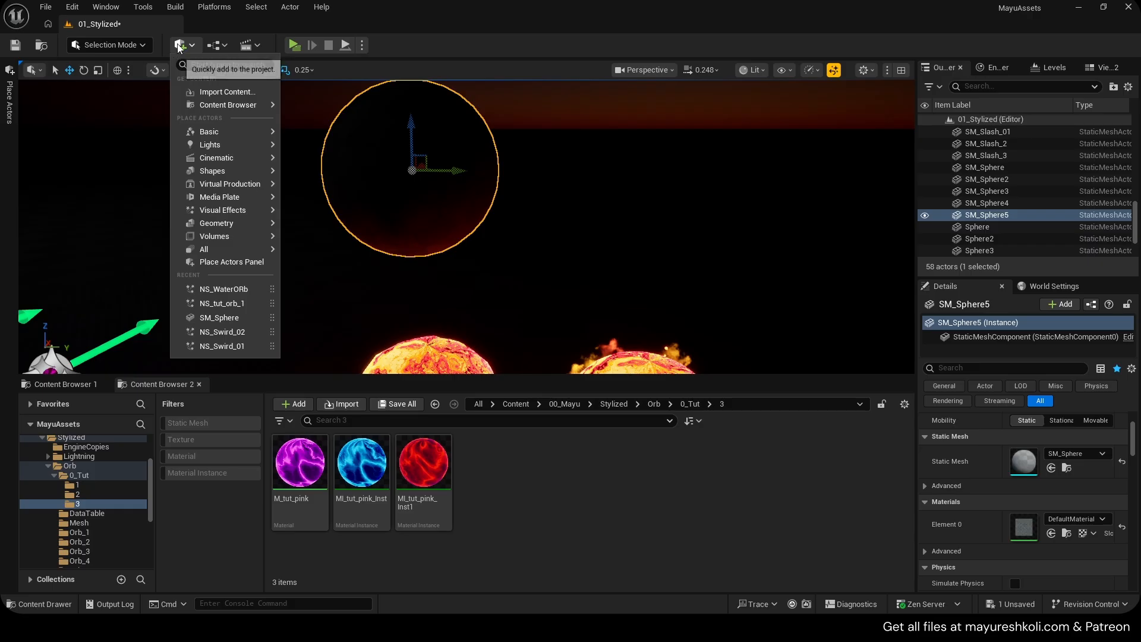
pyautogui.moveTo(219, 131)
pyautogui.moveTo(238, 177)
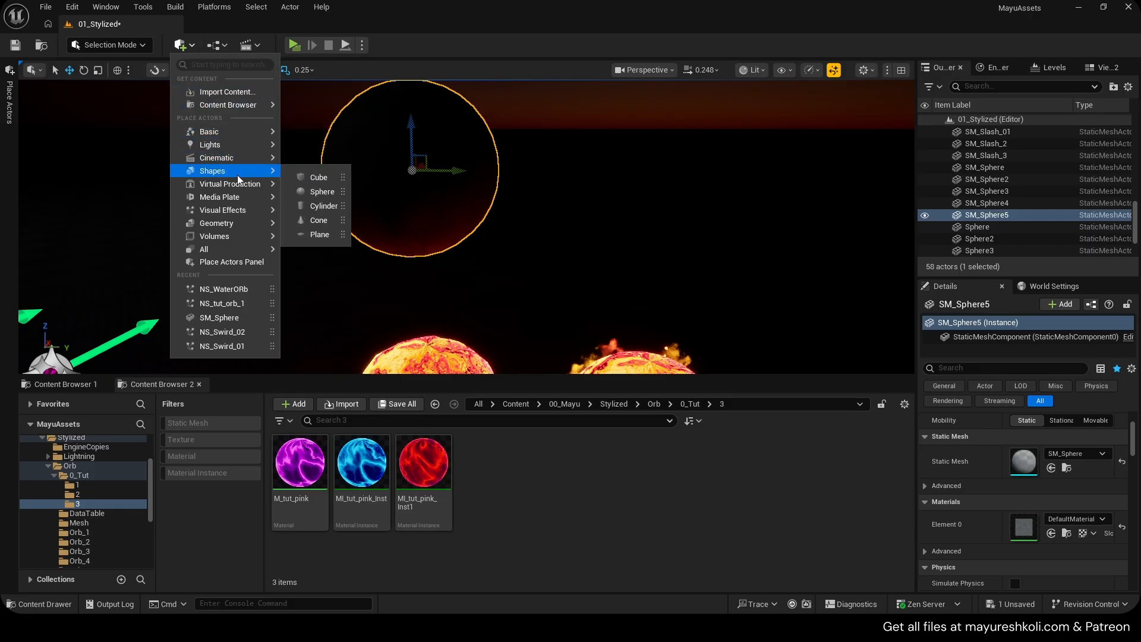
pyautogui.click(318, 191)
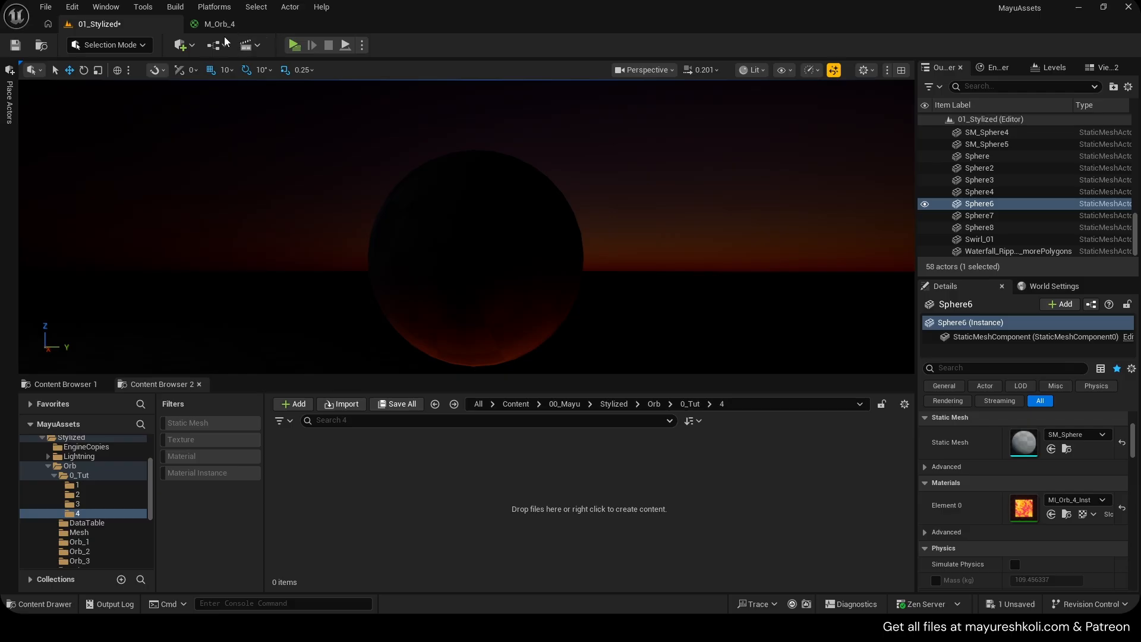
# Examine the M_Orb_4 material graph, covering the color and emissive nodes and the World Position Offset nodes.
pyautogui.click(221, 24)
pyautogui.scroll(3, 418, 285)
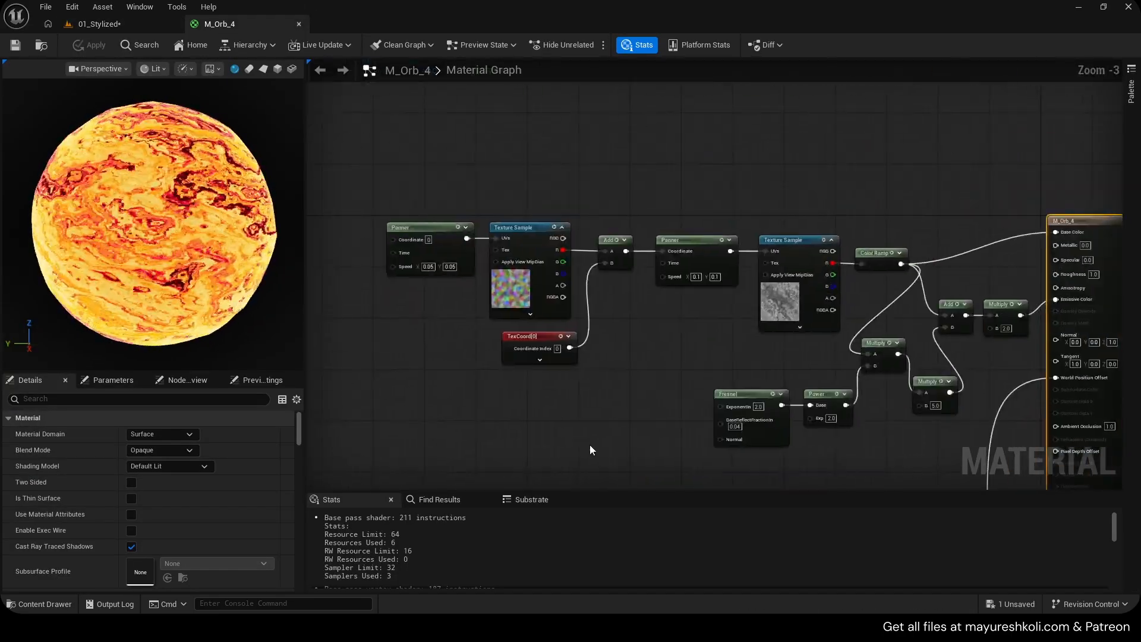
pyautogui.scroll(2, 575, 432)
pyautogui.scroll(-1, 574, 432)
pyautogui.moveTo(377, 166); pyautogui.dragTo(900, 399)
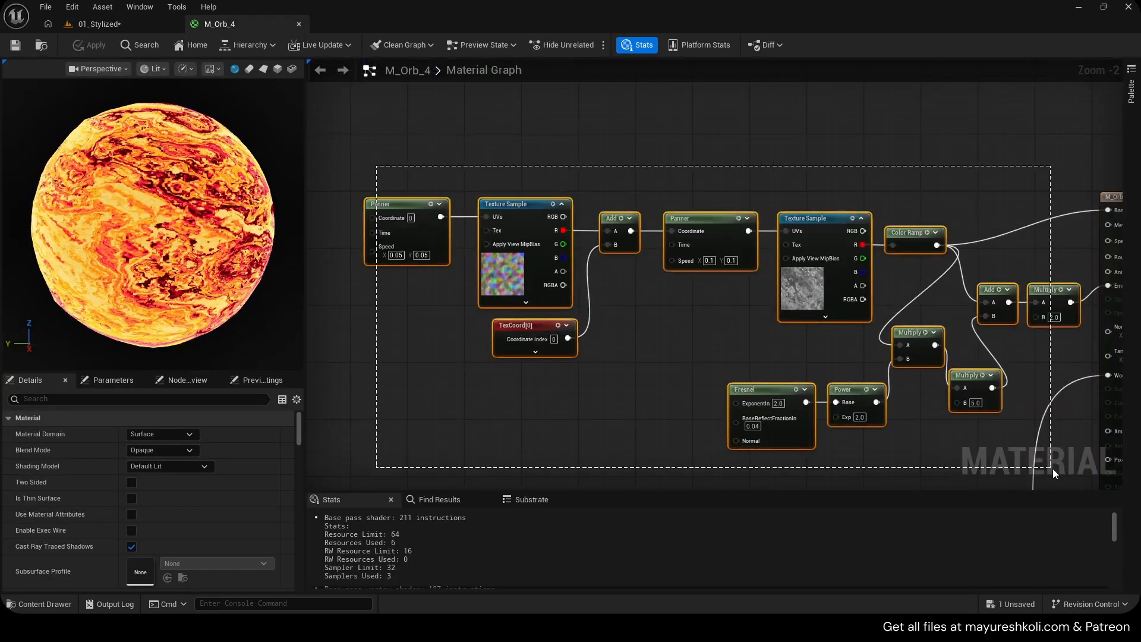
pyautogui.moveTo(1053, 469); pyautogui.dragTo(1053, 469)
pyautogui.moveTo(1010, 470); pyautogui.dragTo(741, 190, button='right')
pyautogui.moveTo(376, 255); pyautogui.dragTo(744, 330)
pyautogui.moveTo(635, 229); pyautogui.dragTo(706, 232, button='right')
pyautogui.scroll(-4, 647, 436)
pyautogui.scroll(3, 654, 349)
pyautogui.click(680, 384)
pyautogui.scroll(2, 680, 366)
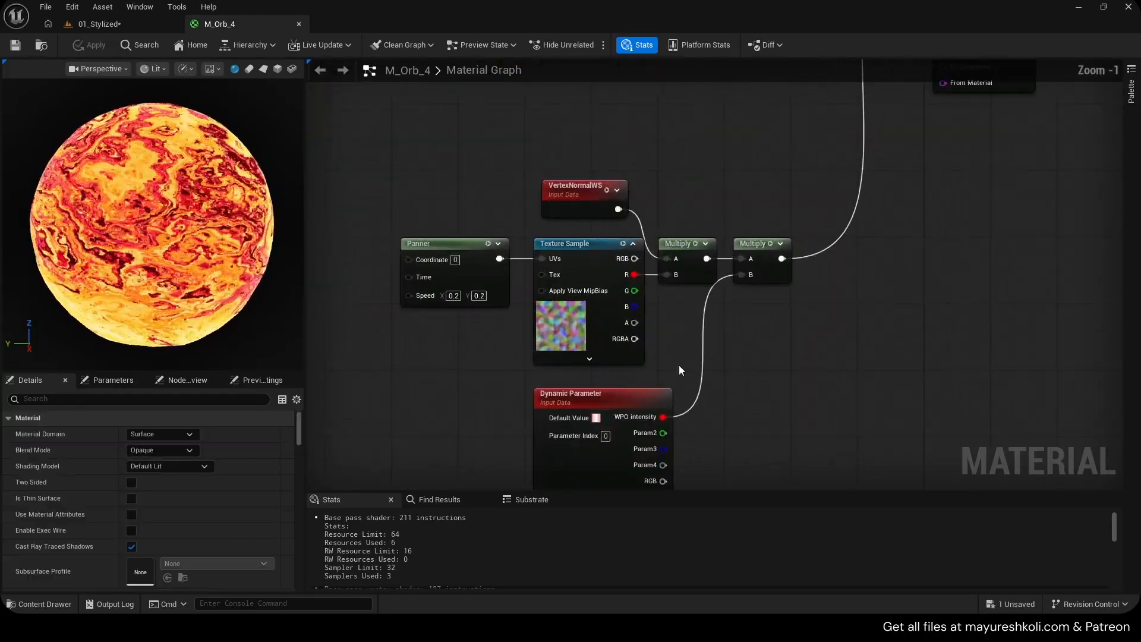
pyautogui.scroll(-3, 677, 369)
# Return to the level and create a new material named M_Lava_orbh in the empty folder 4.
pyautogui.click(137, 24)
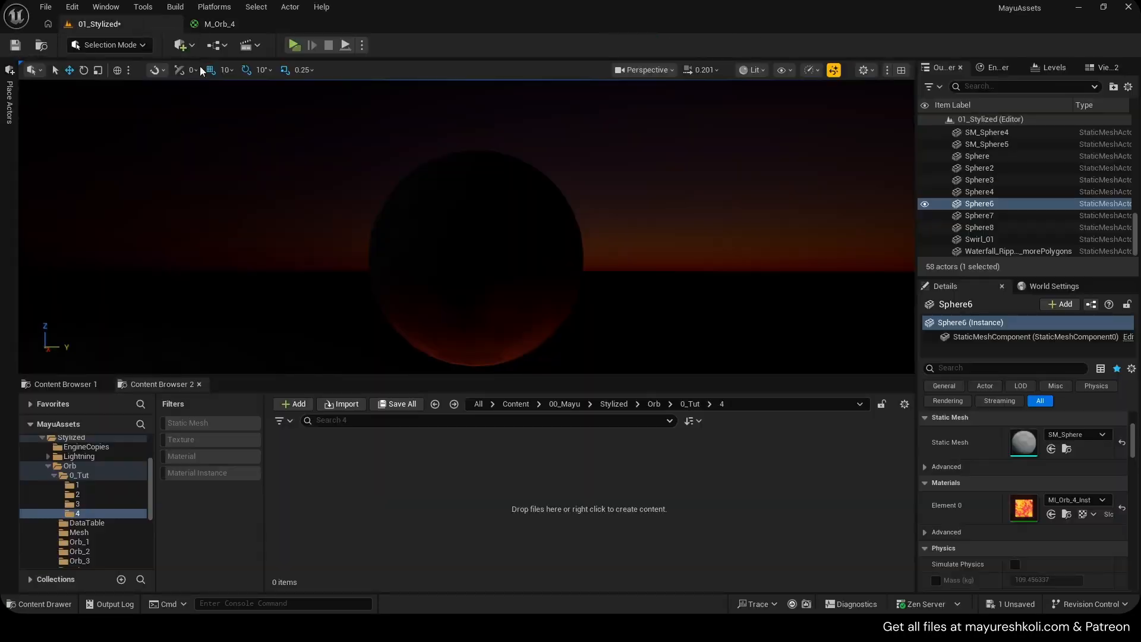
pyautogui.rightClick(376, 466)
pyautogui.click(439, 296)
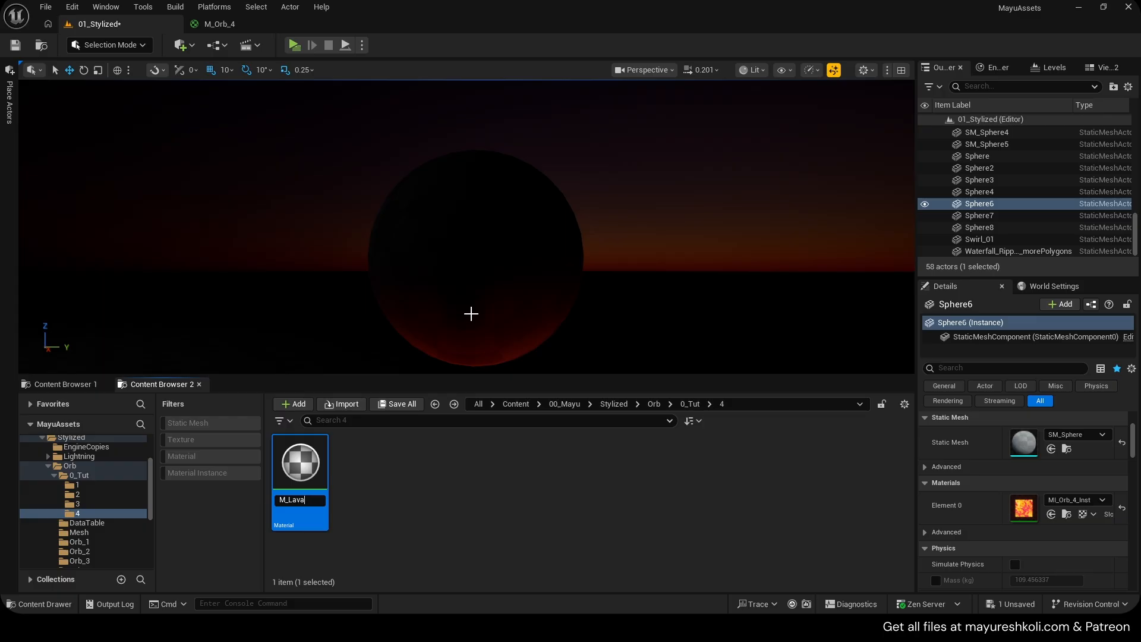
pyautogui.write('M_Lava_orbh')
pyautogui.press('Return')
# Create a material instance from M_Lava_orbh and apply it to the dark sphere in the level.
pyautogui.rightClick(319, 459)
pyautogui.click(384, 135)
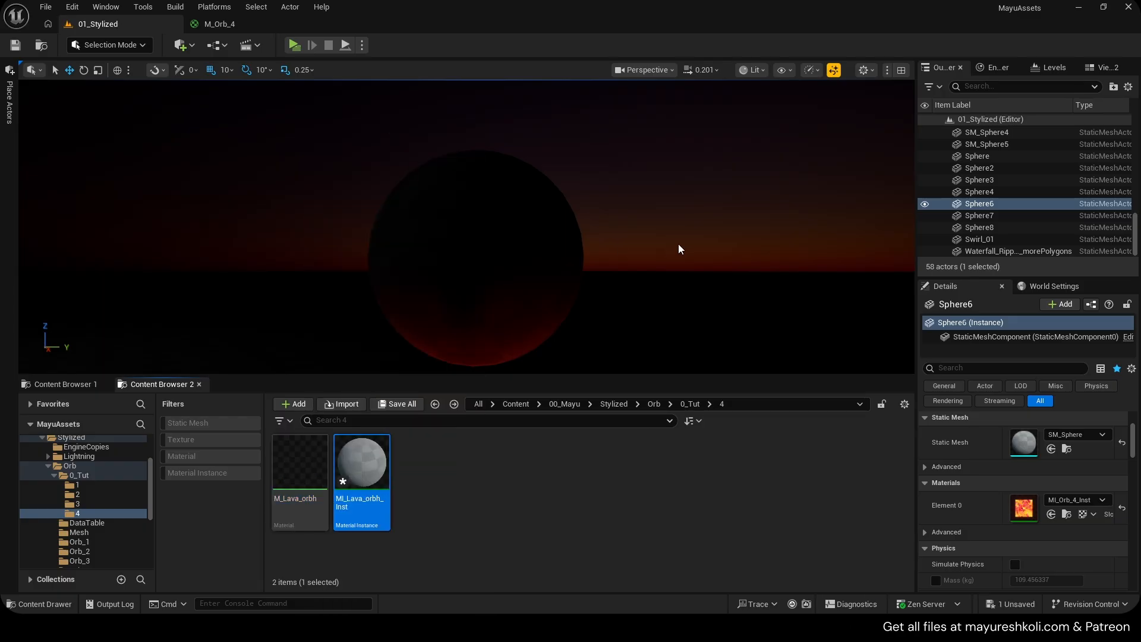
pyautogui.moveTo(362, 463); pyautogui.dragTo(516, 282)
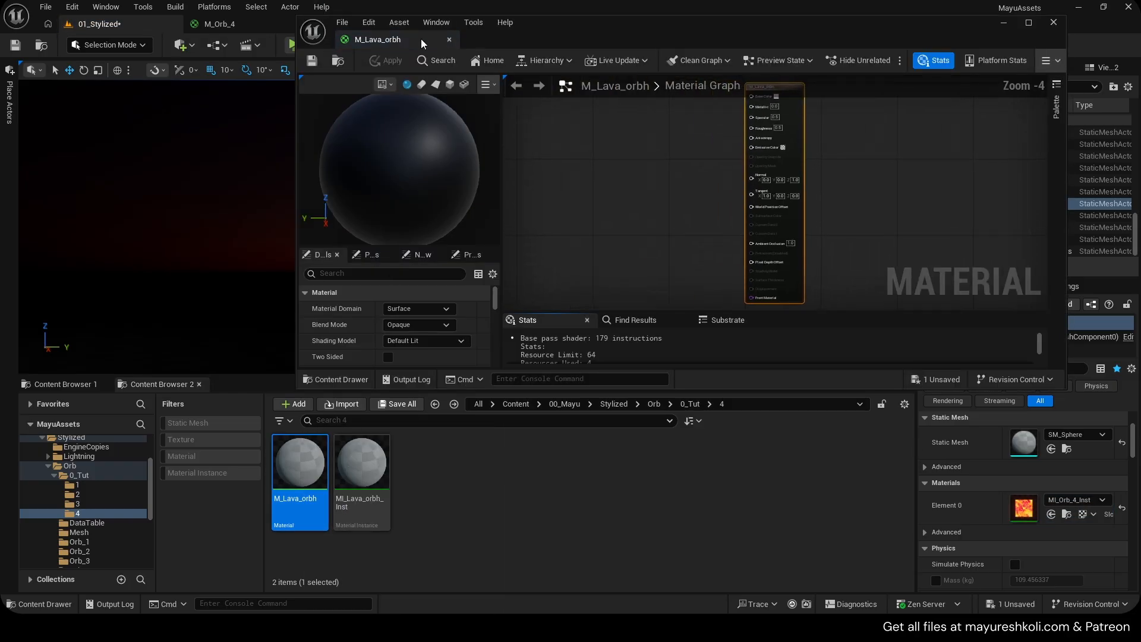
# Dock the floating M_Lava_orbh material editor among the main window's tabs.
pyautogui.moveTo(420, 39); pyautogui.dragTo(268, 23)
pyautogui.moveTo(490, 191); pyautogui.dragTo(632, 345, button='right')
pyautogui.scroll(4, 636, 294)
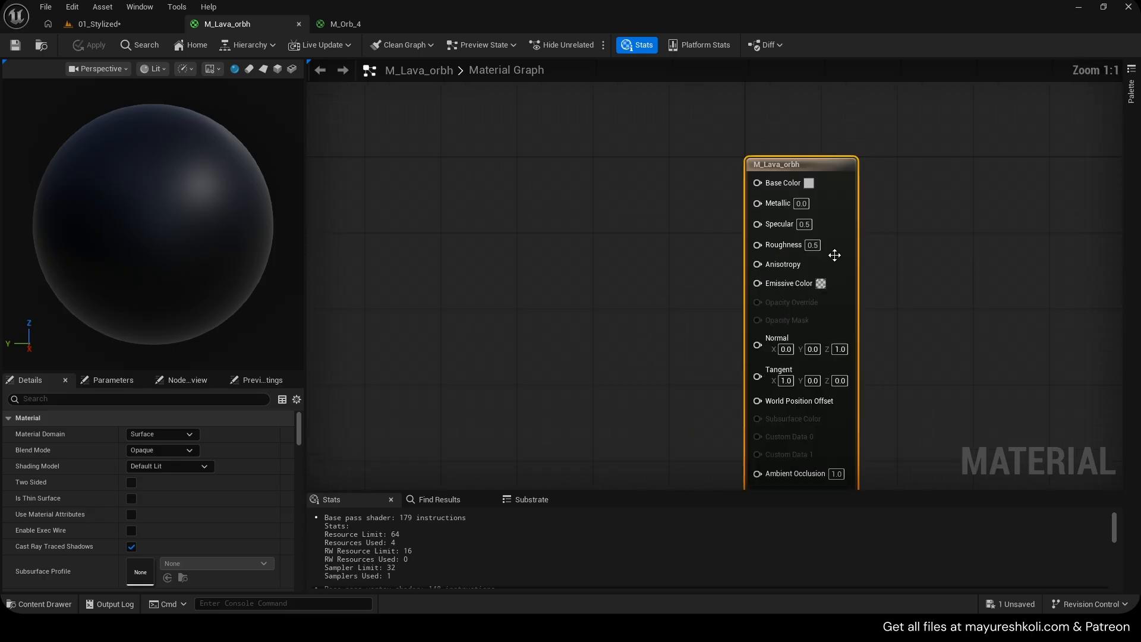
# Set M_Lava_orbh's Specular to 0 and Roughness to 1, and apply and save the material.
pyautogui.click(801, 228)
pyautogui.write('0')
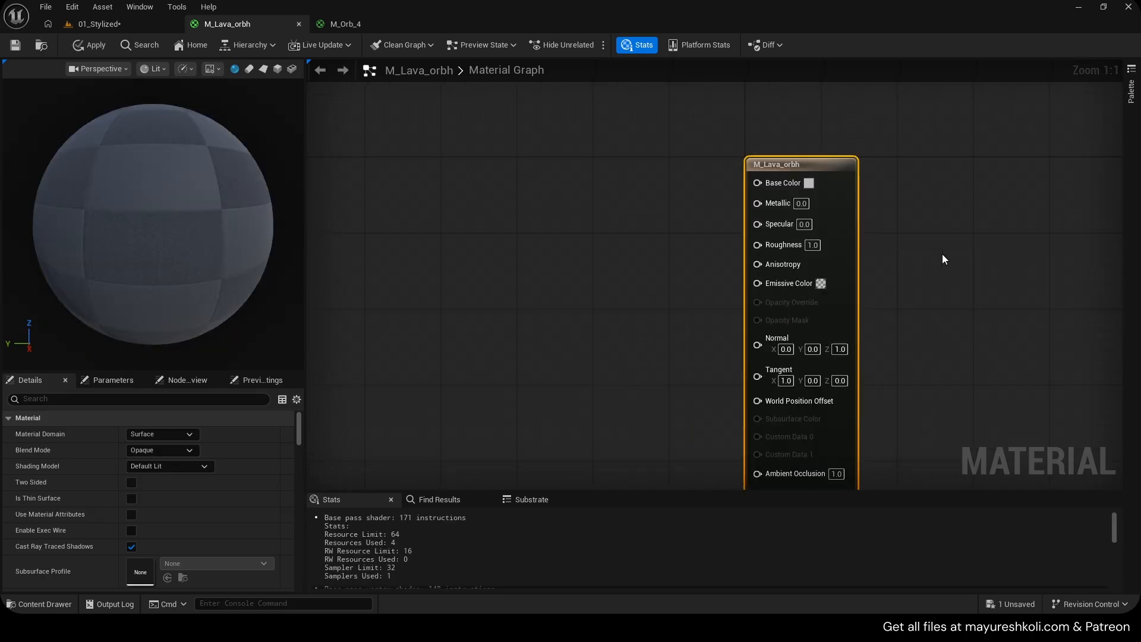
pyautogui.click(942, 254)
pyautogui.moveTo(630, 217); pyautogui.dragTo(654, 223, button='right')
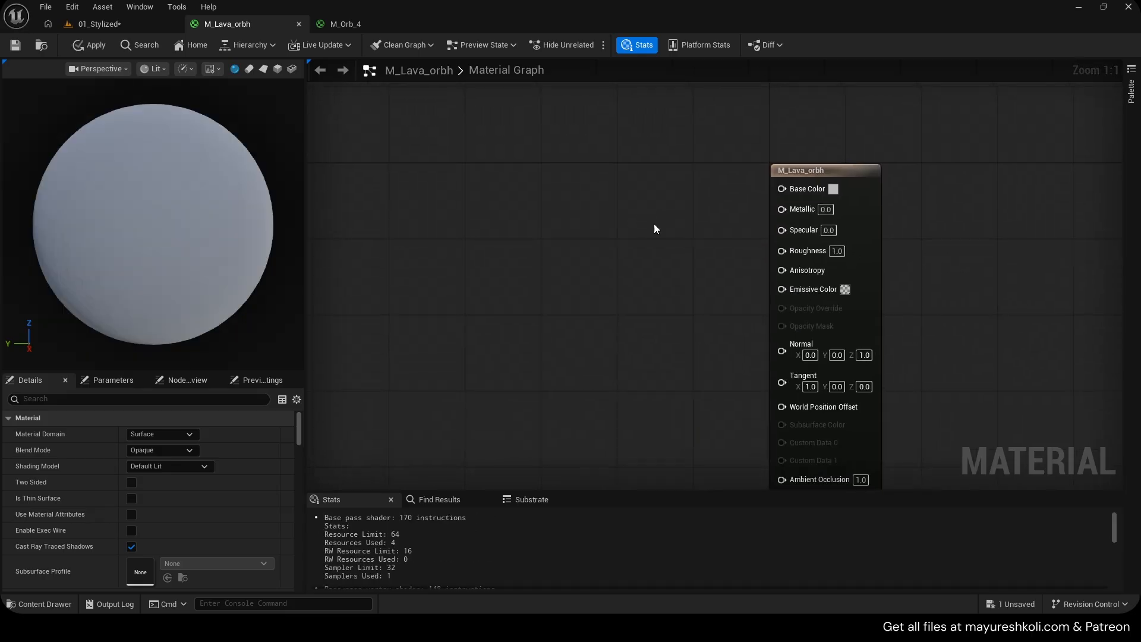
pyautogui.click(89, 46)
pyautogui.moveTo(890, 372); pyautogui.dragTo(889, 373)
pyautogui.hotkey('ctrl', 's')
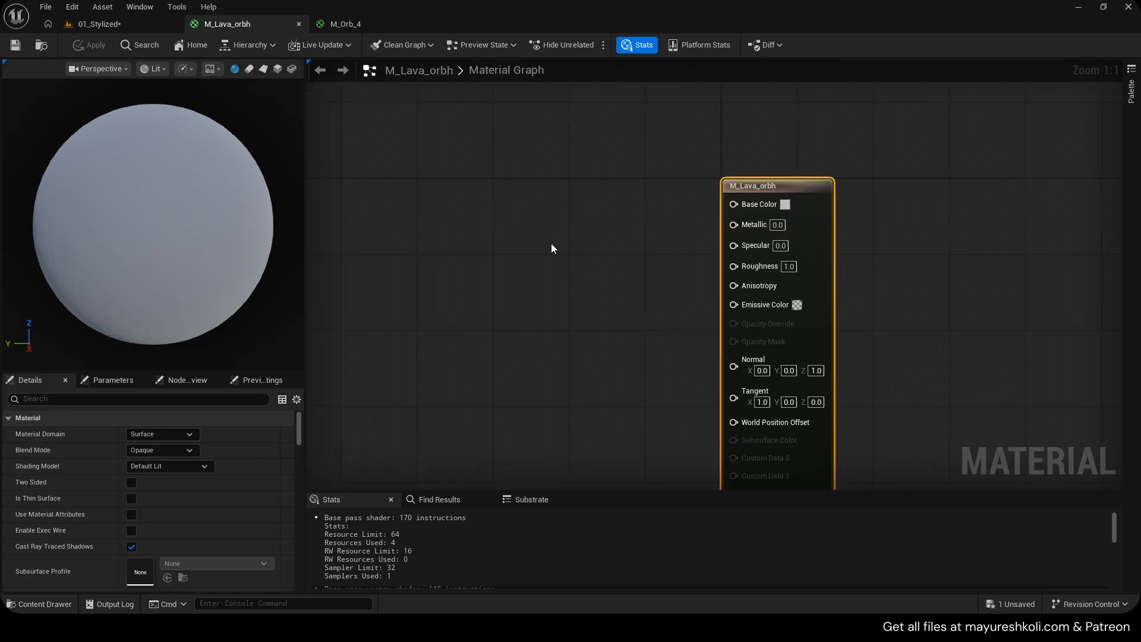
# Check M_Orb_4's shading model, set M_Lava_orbh's Shading Model to Unlit, and view the sphere in the level.
pyautogui.click(346, 23)
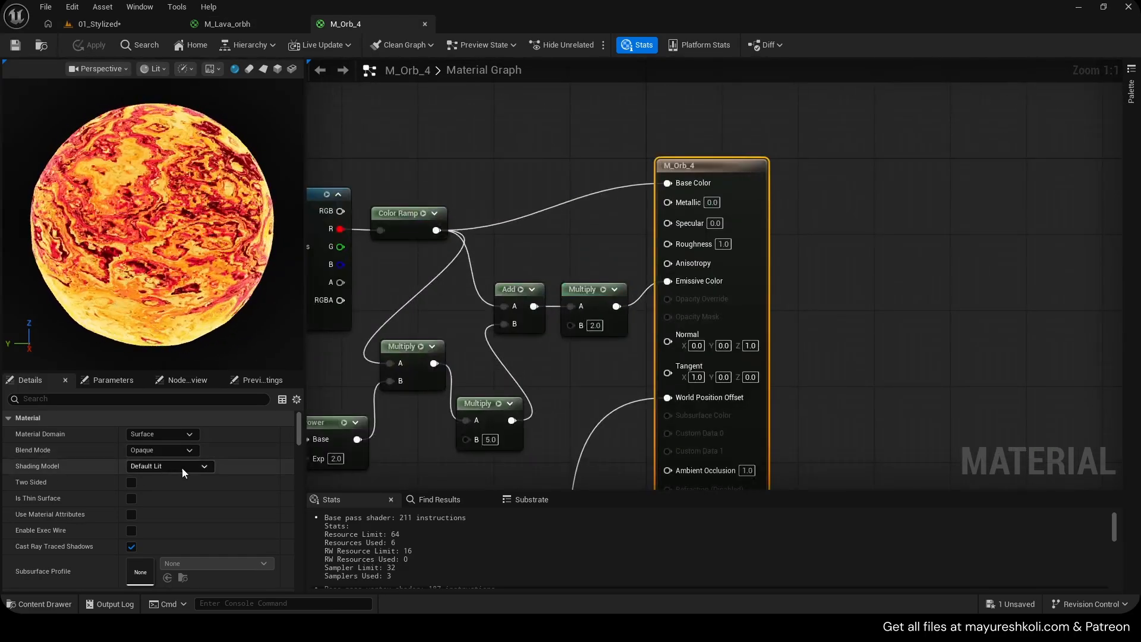
pyautogui.click(239, 26)
pyautogui.moveTo(567, 229); pyautogui.dragTo(582, 187, button='right')
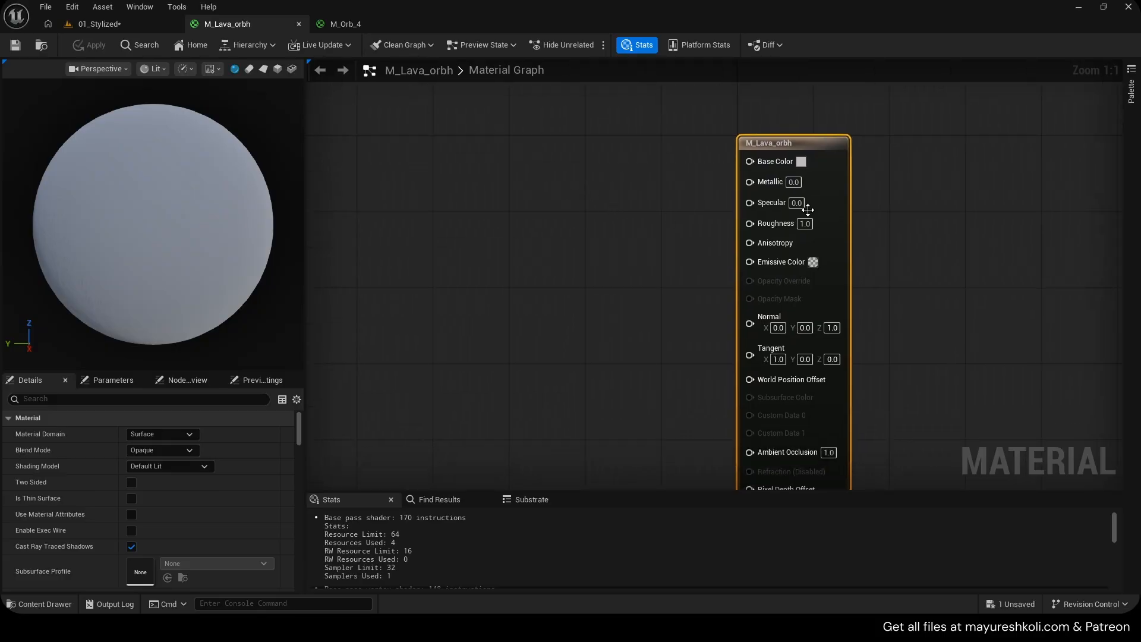
pyautogui.click(170, 469)
pyautogui.click(163, 320)
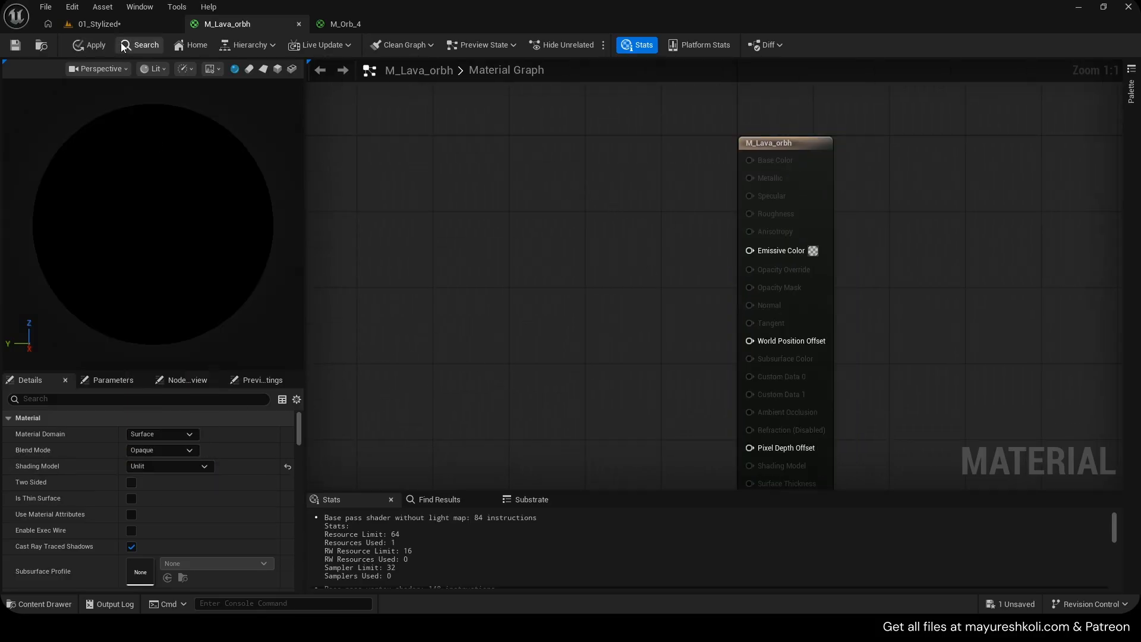
pyautogui.click(98, 24)
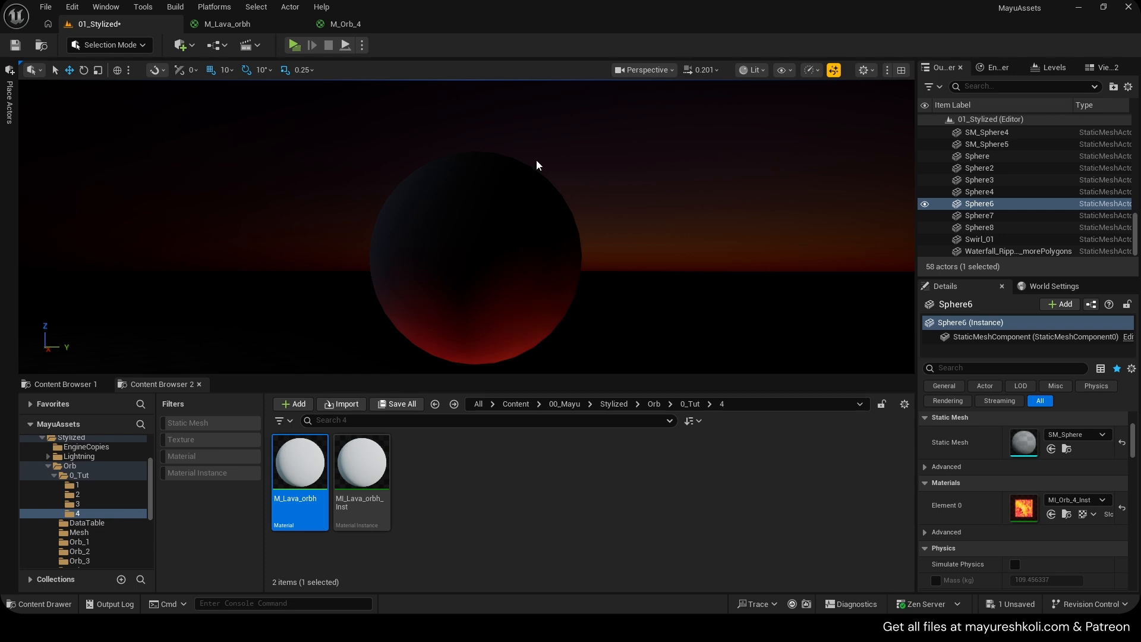
# Set M_Lava_orbh's Blend Mode to Additive and apply the material changes.
pyautogui.click(224, 26)
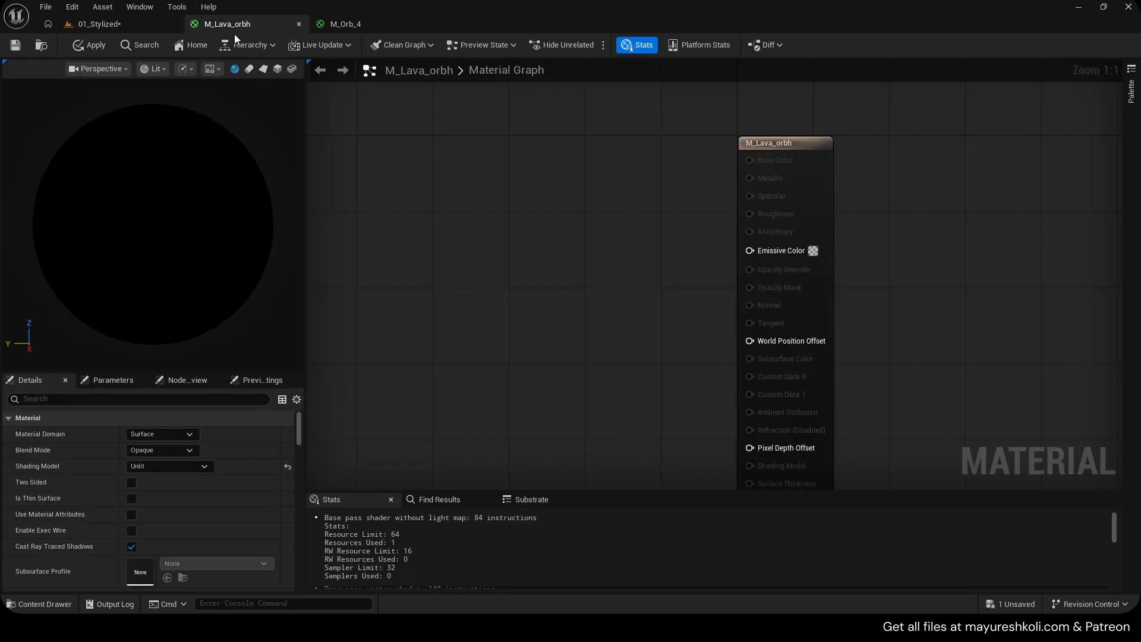
pyautogui.click(178, 450)
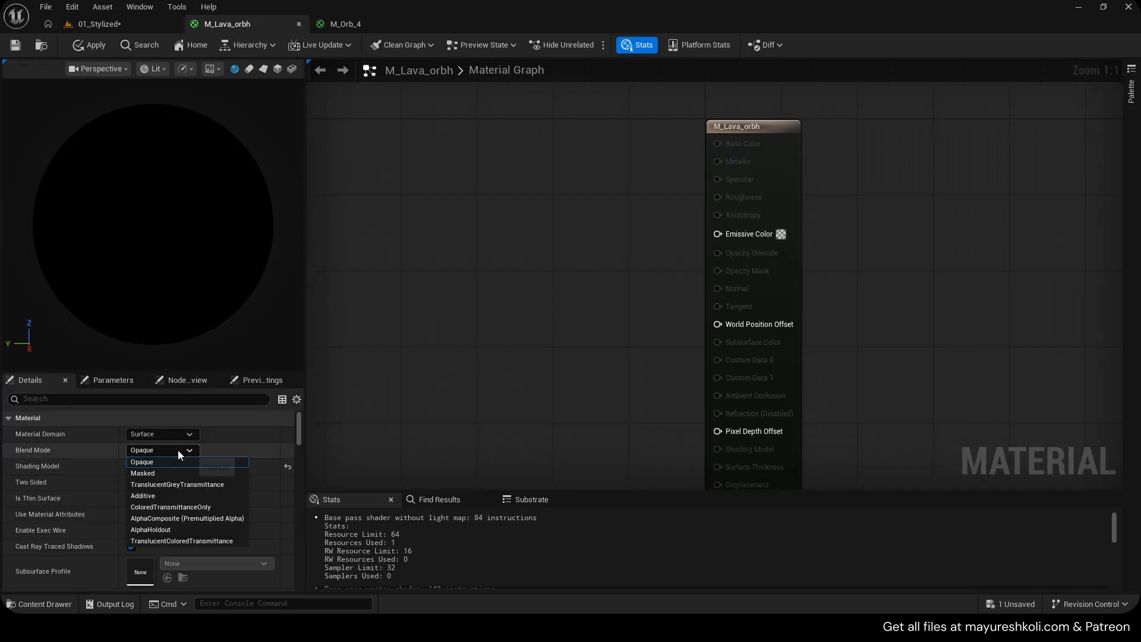
pyautogui.click(162, 493)
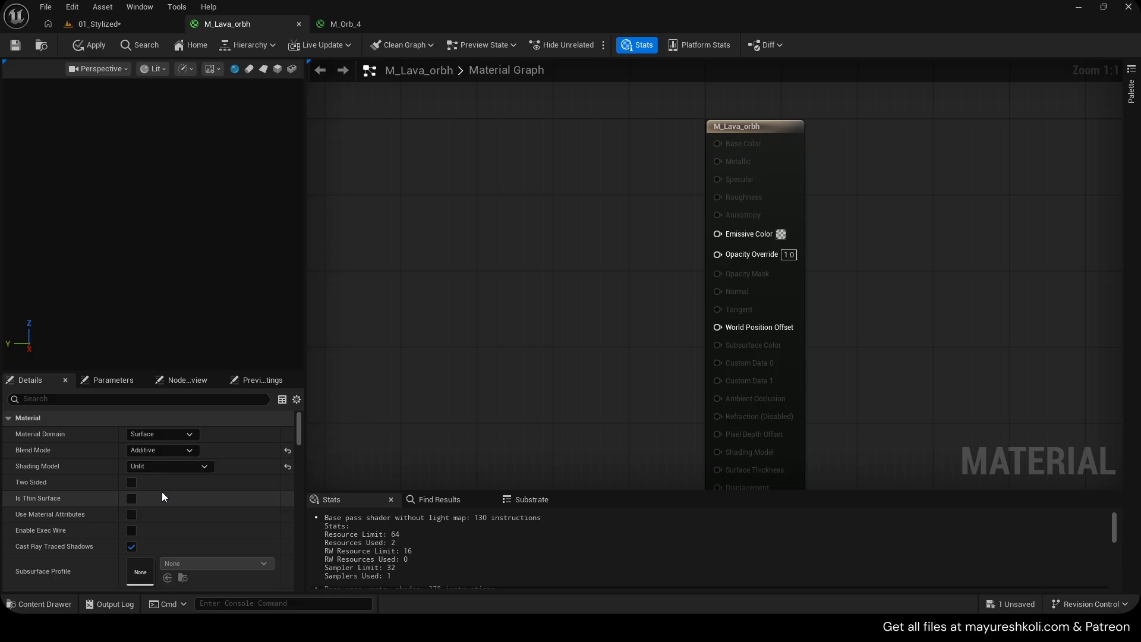
pyautogui.click(119, 25)
pyautogui.click(214, 12)
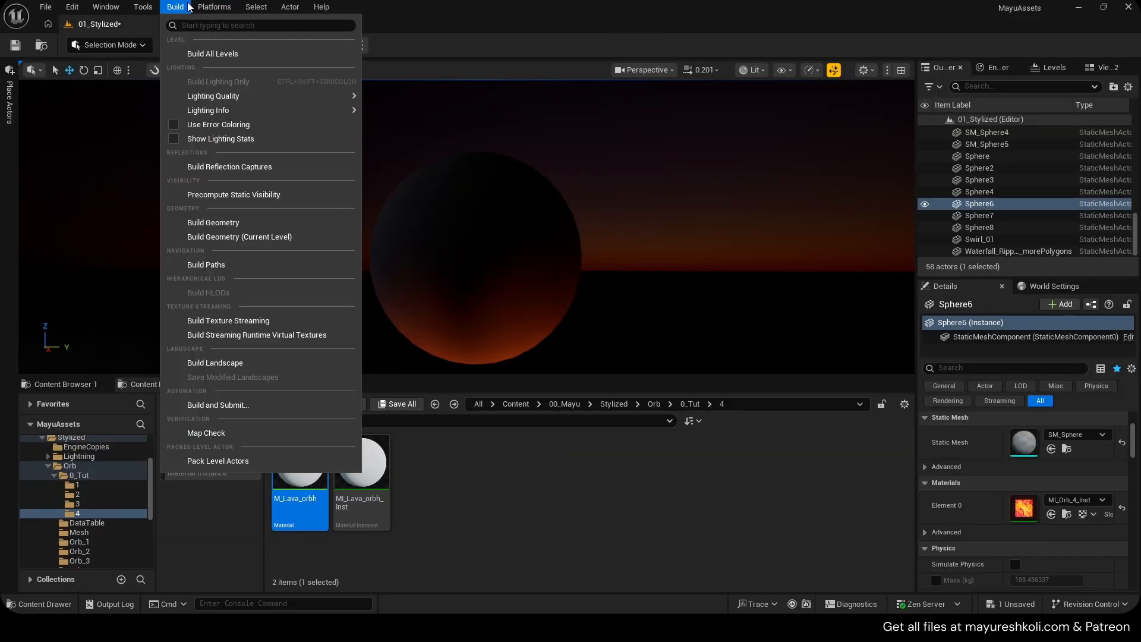
pyautogui.click(568, 53)
pyautogui.click(205, 25)
pyautogui.click(84, 44)
# Locate and select the sphere above the two lava orbs to check how it looks with the additive material.
pyautogui.click(113, 26)
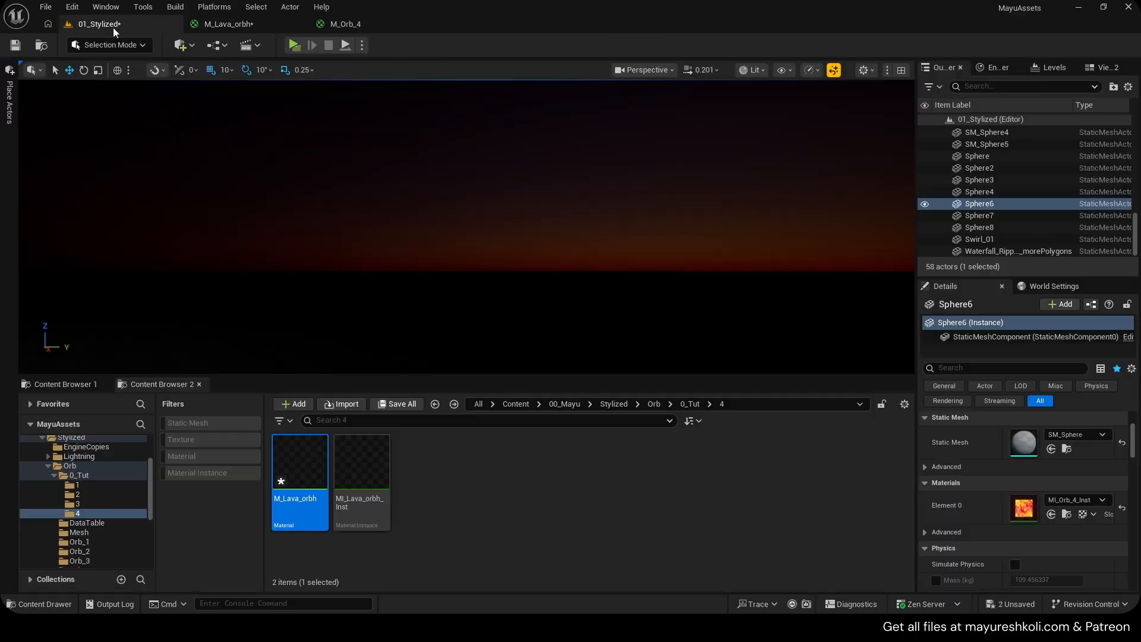
pyautogui.moveTo(368, 480); pyautogui.dragTo(413, 462)
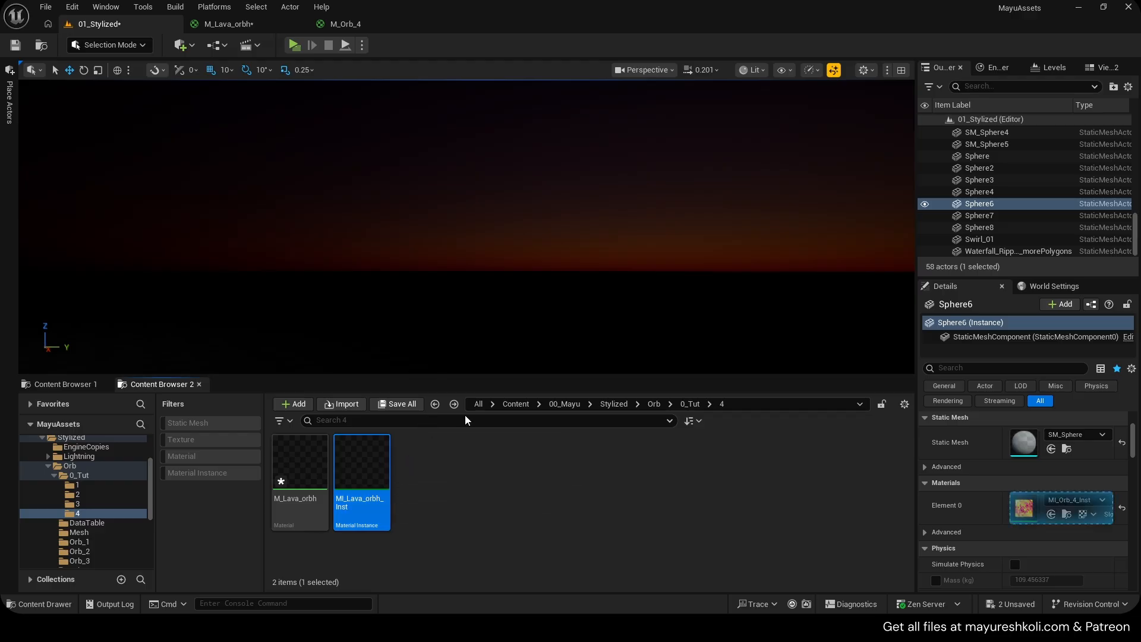
pyautogui.moveTo(540, 273)
pyautogui.mouseDown(button='right')
pyautogui.moveTo(539, 318)
pyautogui.moveTo(540, 272)
pyautogui.mouseUp(button='right')
pyautogui.click(516, 230)
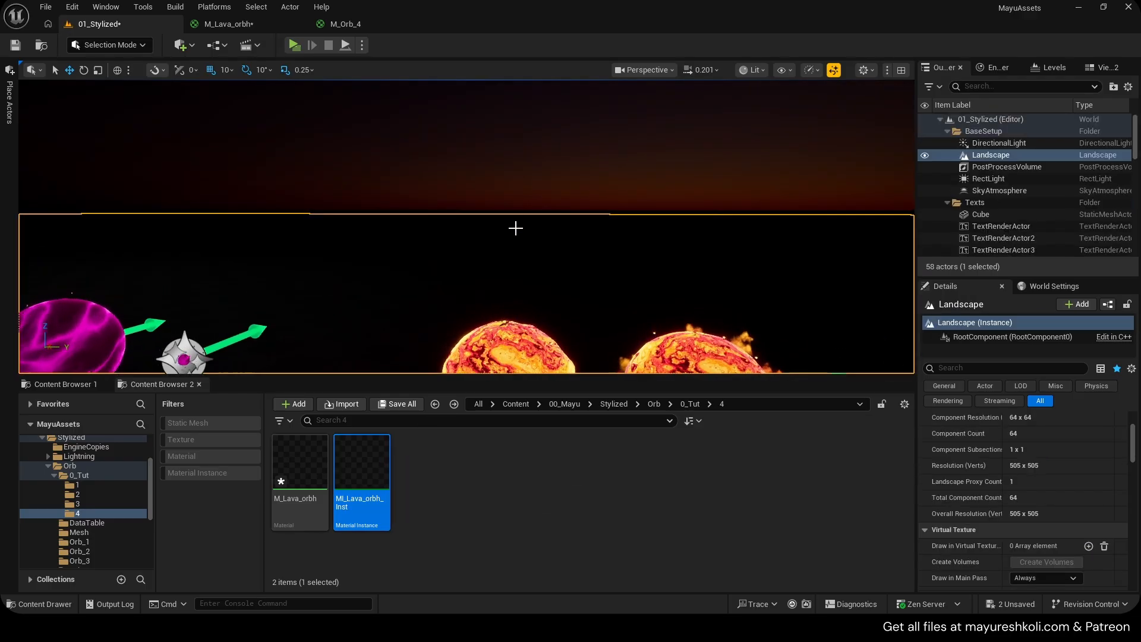
pyautogui.click(514, 194)
pyautogui.moveTo(514, 194); pyautogui.dragTo(514, 193, button='right')
pyautogui.press('w')
pyautogui.press('e')
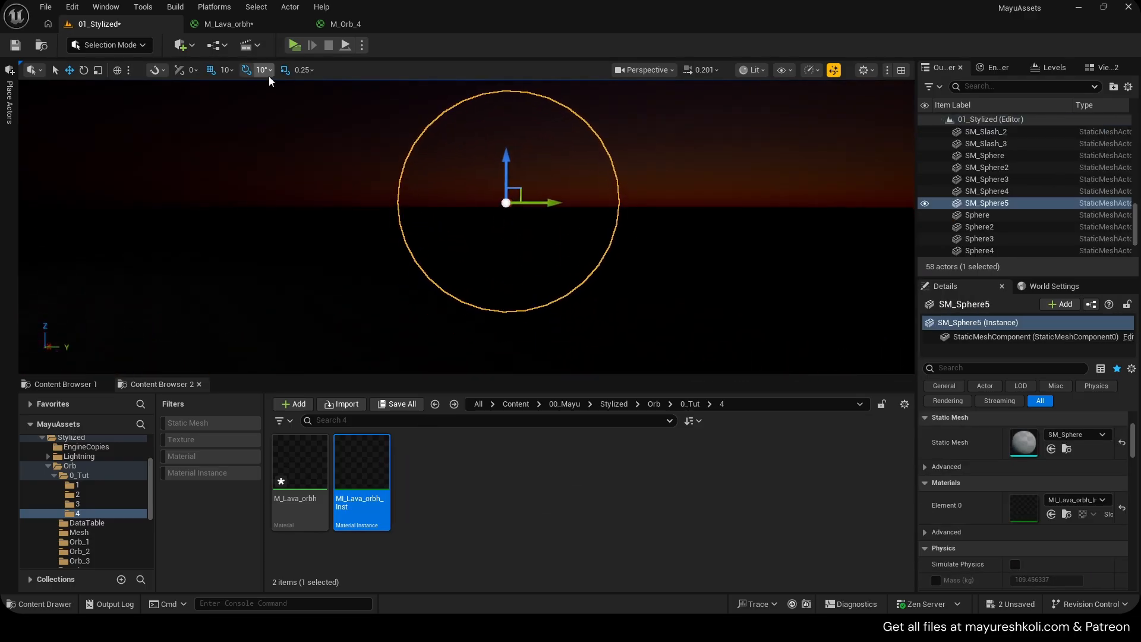
# Set M_Lava_orbh's Emissive Color to opaque black and check the sphere in the level.
pyautogui.click(245, 26)
pyautogui.moveTo(523, 251); pyautogui.dragTo(434, 251, button='right')
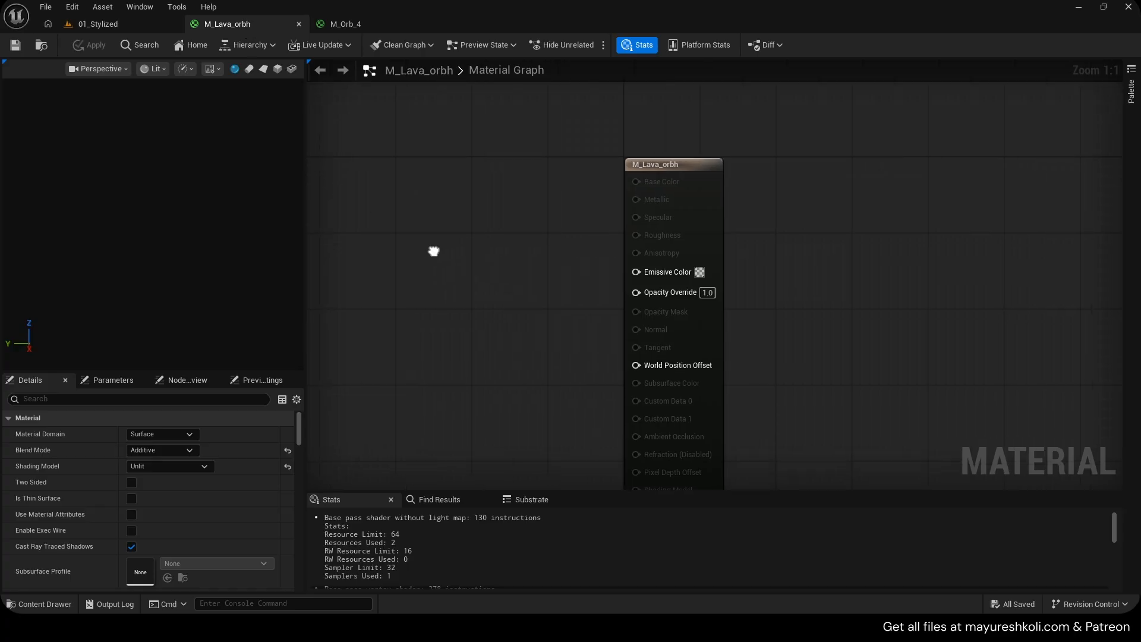
pyautogui.click(699, 272)
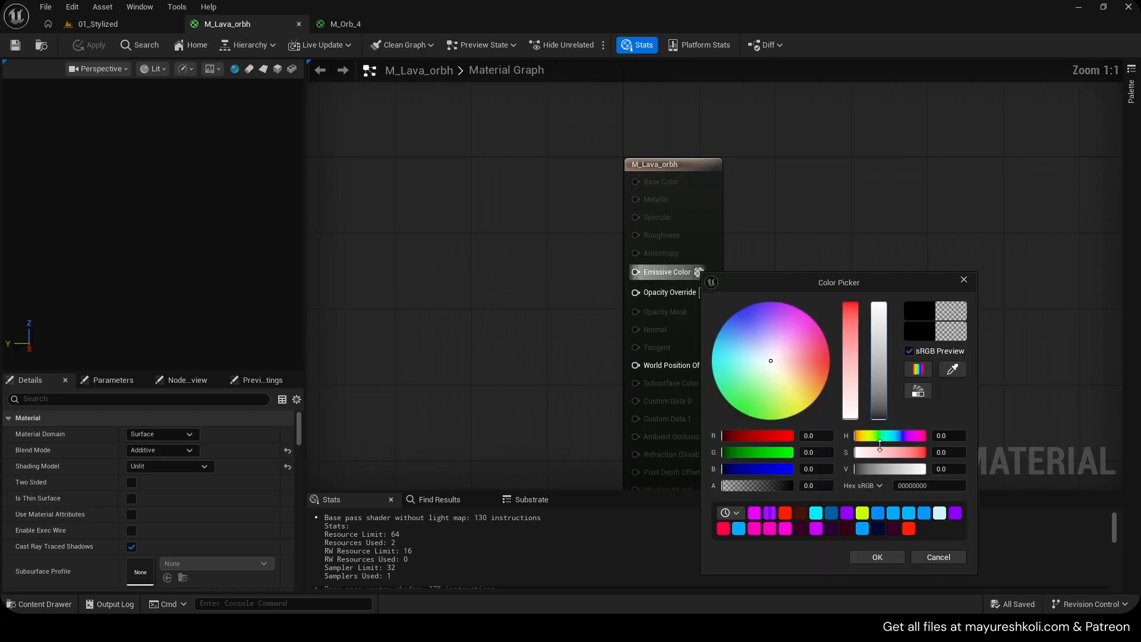
pyautogui.click(875, 529)
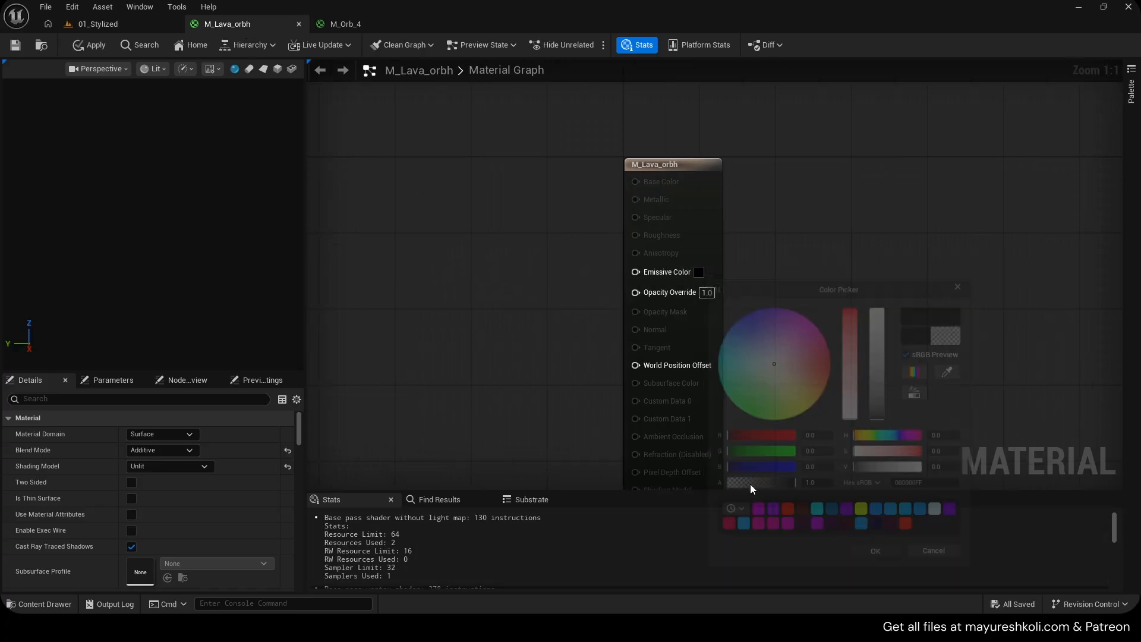
pyautogui.click(113, 25)
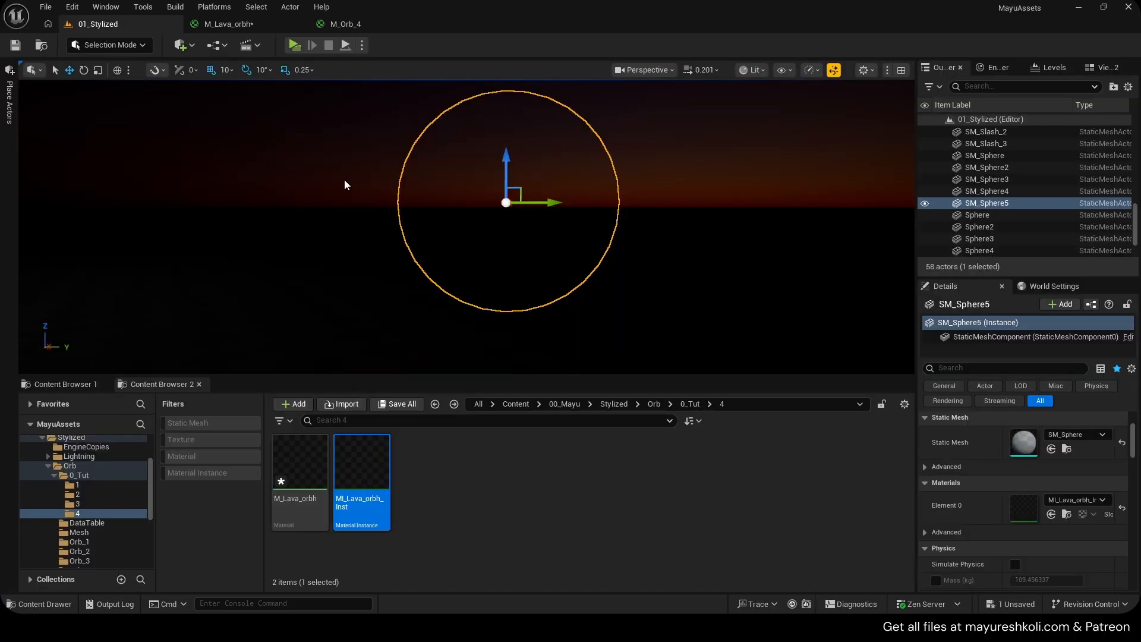
pyautogui.click(244, 26)
# Add a Color Ramp node to the M_Lava_orbh graph, view its black-to-white gradient, and delete the node.
pyautogui.moveTo(428, 241); pyautogui.dragTo(545, 250, button='right')
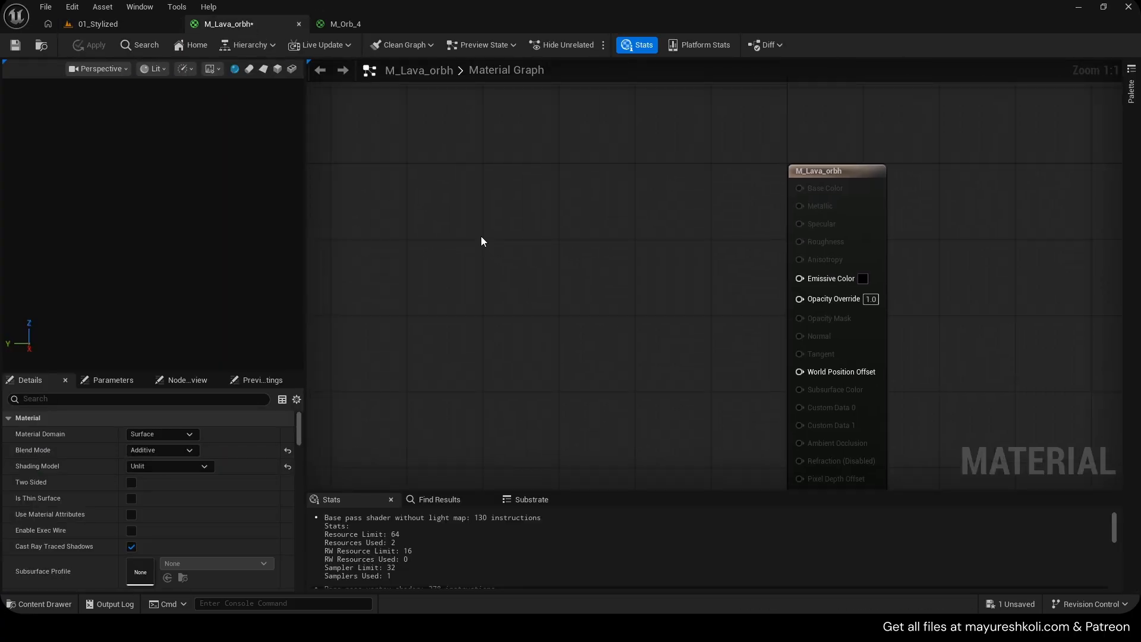
pyautogui.rightClick(501, 230)
pyautogui.write('color ramp')
pyautogui.press('Return')
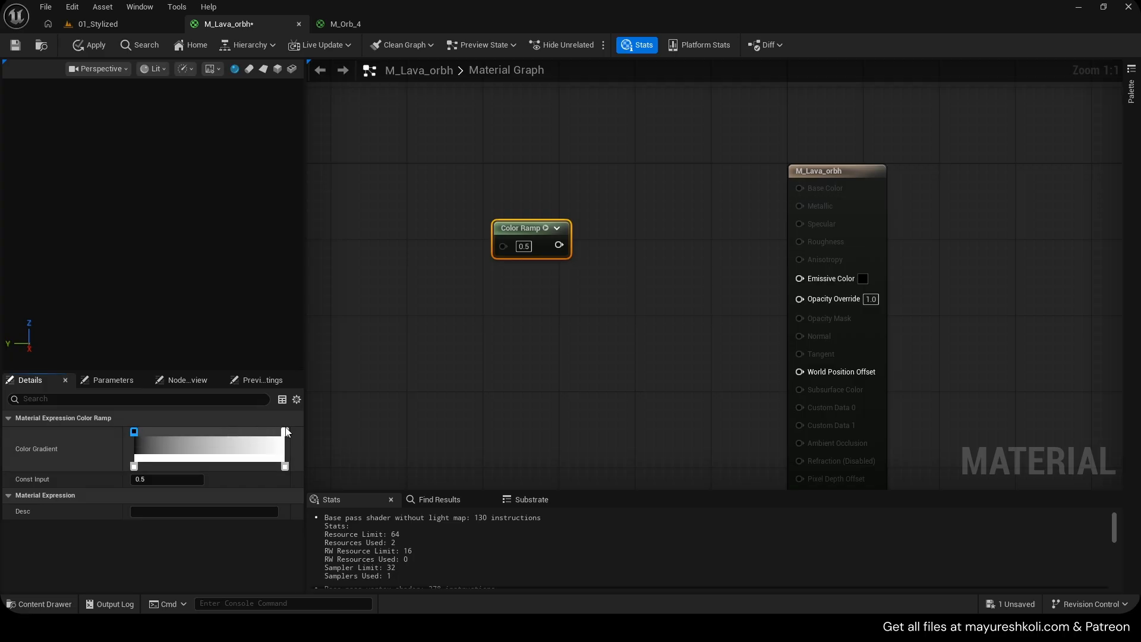
pyautogui.moveTo(456, 217); pyautogui.dragTo(618, 281)
pyautogui.press('Delete')
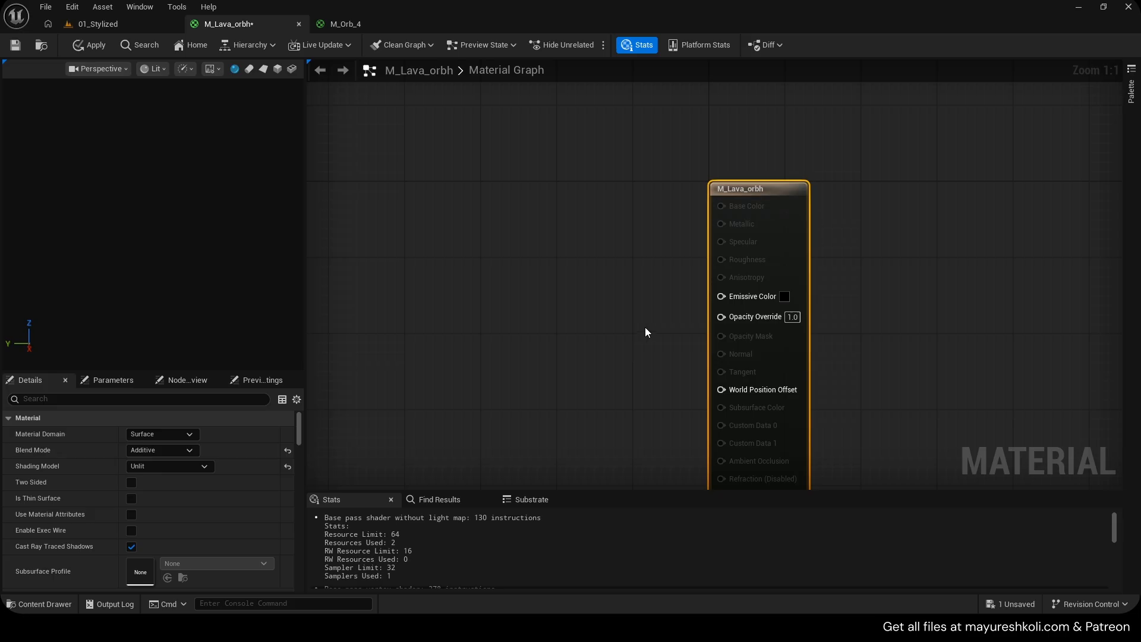
# Set M_Lava_orbh's Emissive Color to the near-white F5F6FBFF.
pyautogui.click(784, 297)
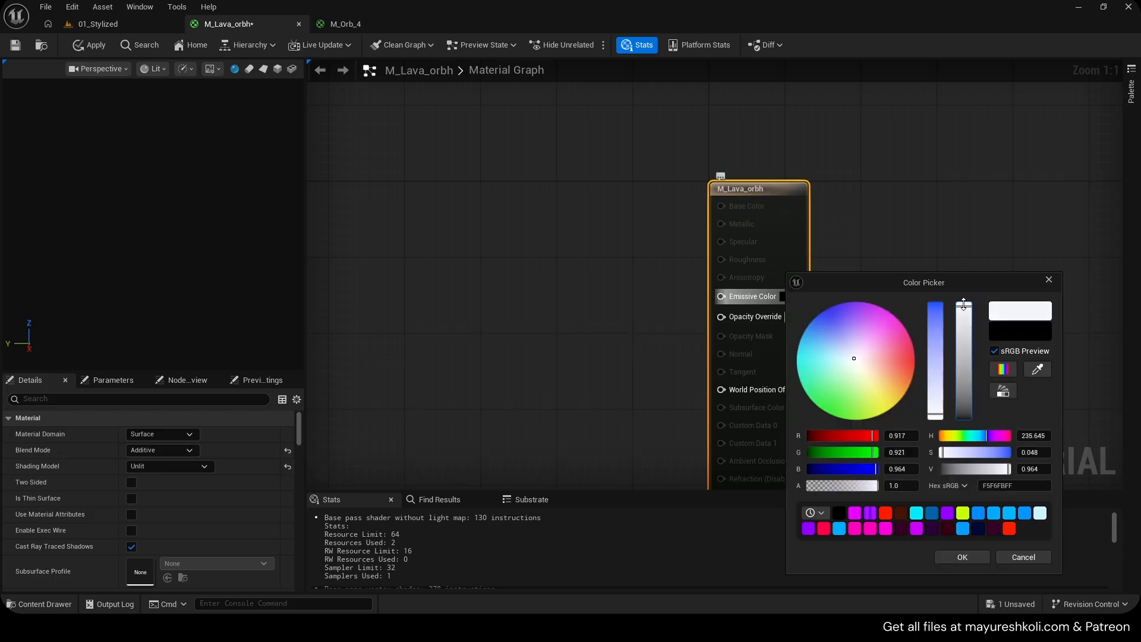
pyautogui.click(958, 557)
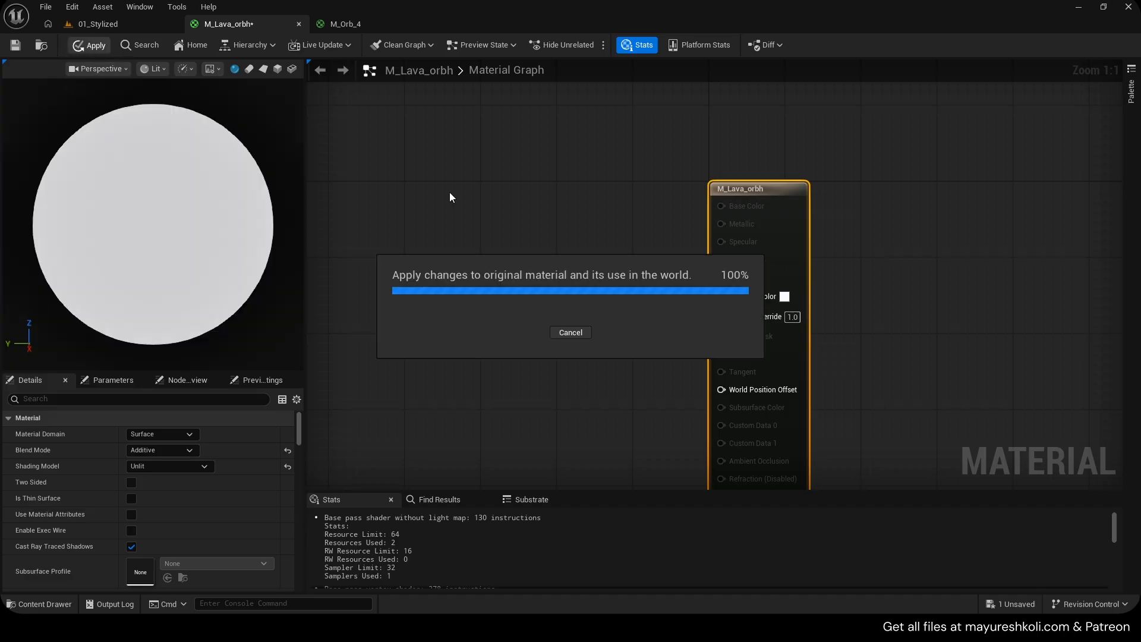
# Check how the sphere looks in the level from near and far with the near-white M_Lava_orbh material.
pyautogui.click(119, 25)
pyautogui.moveTo(460, 225)
pyautogui.mouseDown(button='right')
pyautogui.moveTo(416, 223)
pyautogui.moveTo(464, 217)
pyautogui.moveTo(452, 220)
pyautogui.moveTo(467, 184)
pyautogui.moveTo(463, 229)
pyautogui.mouseUp(button='right')
pyautogui.press('w')
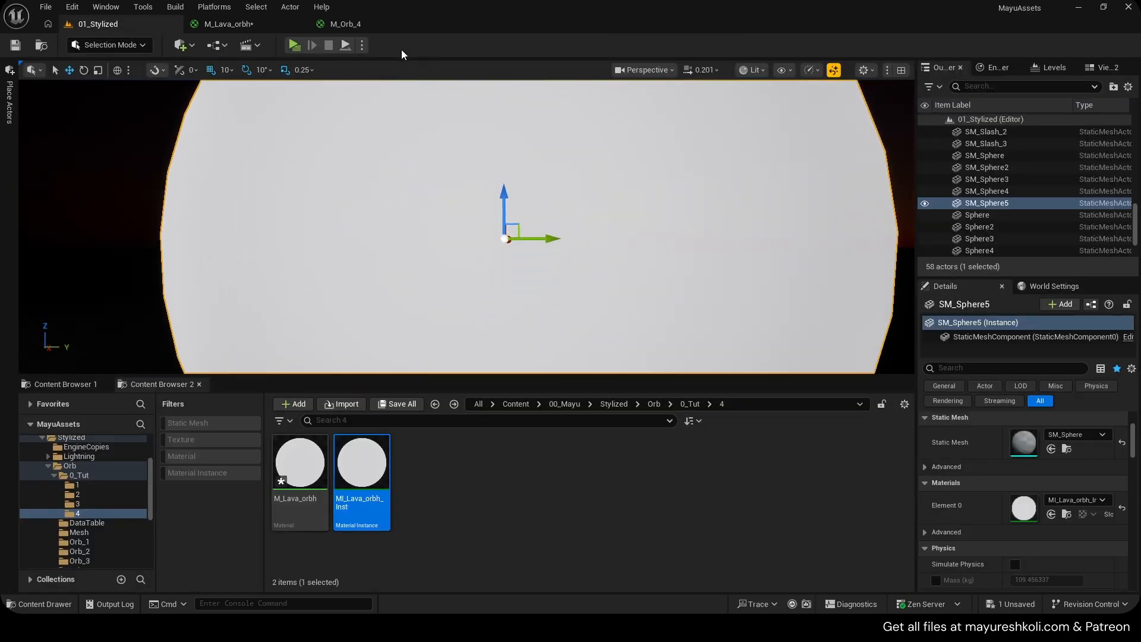
pyautogui.click(242, 28)
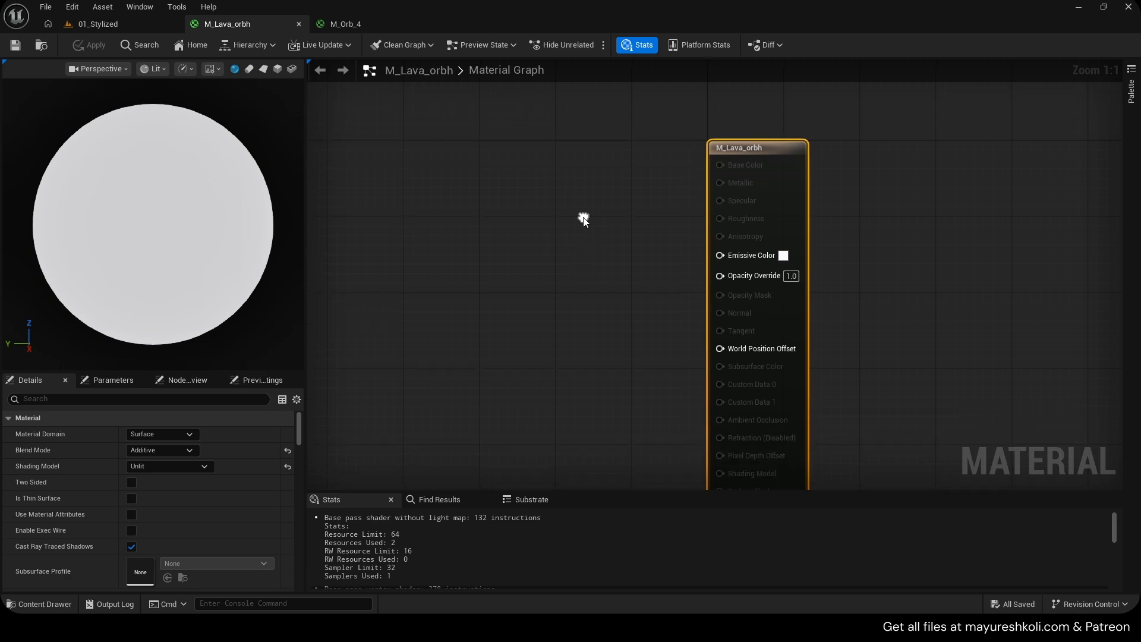
pyautogui.click(119, 24)
pyautogui.moveTo(562, 200); pyautogui.dragTo(534, 199, button='right')
pyautogui.press('s')
pyautogui.press('w')
pyautogui.press('s')
pyautogui.press('w')
pyautogui.click(289, 23)
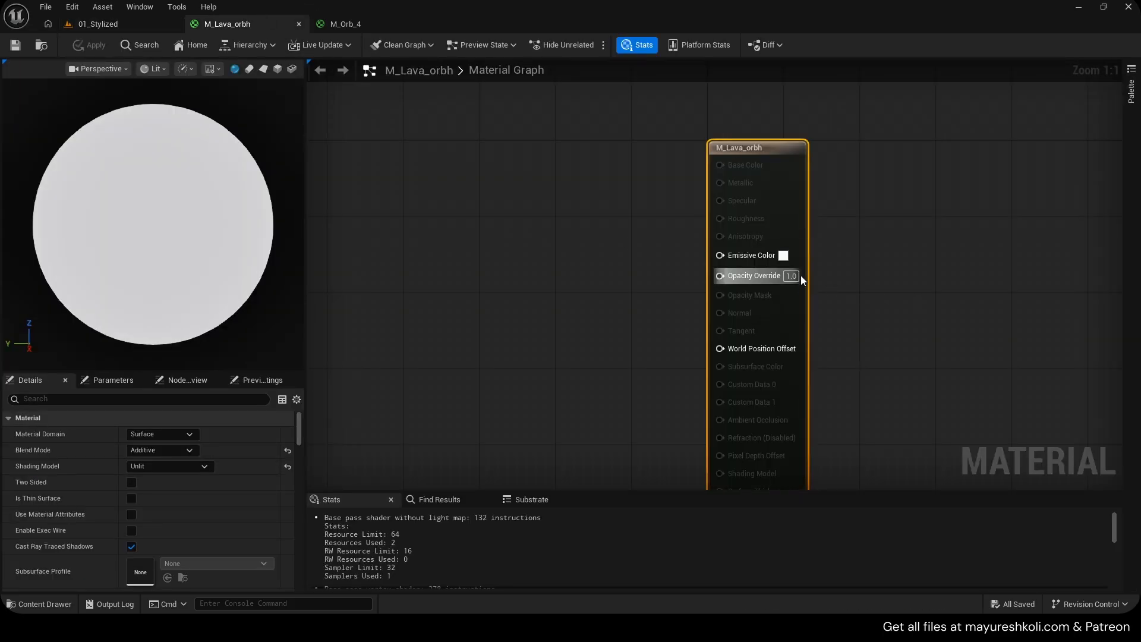
# Set M_Lava_orbh's Blend Mode to Opaque, apply the change, and check the sphere in the level.
pyautogui.moveTo(496, 242); pyautogui.dragTo(631, 311, button='right')
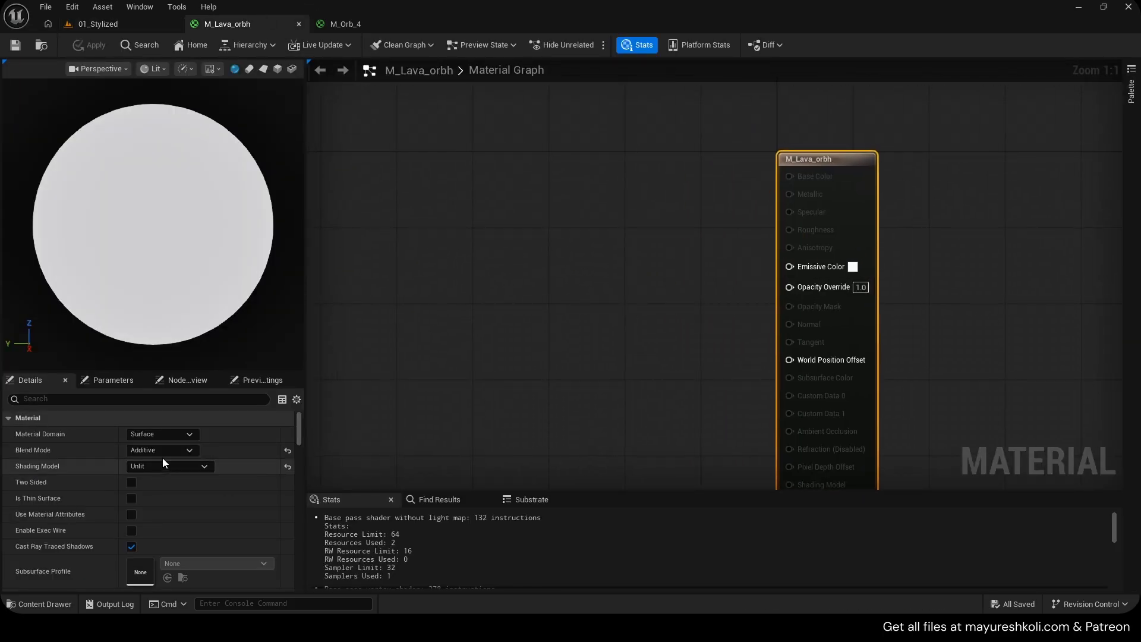
pyautogui.click(157, 465)
pyautogui.click(172, 465)
pyautogui.click(172, 465)
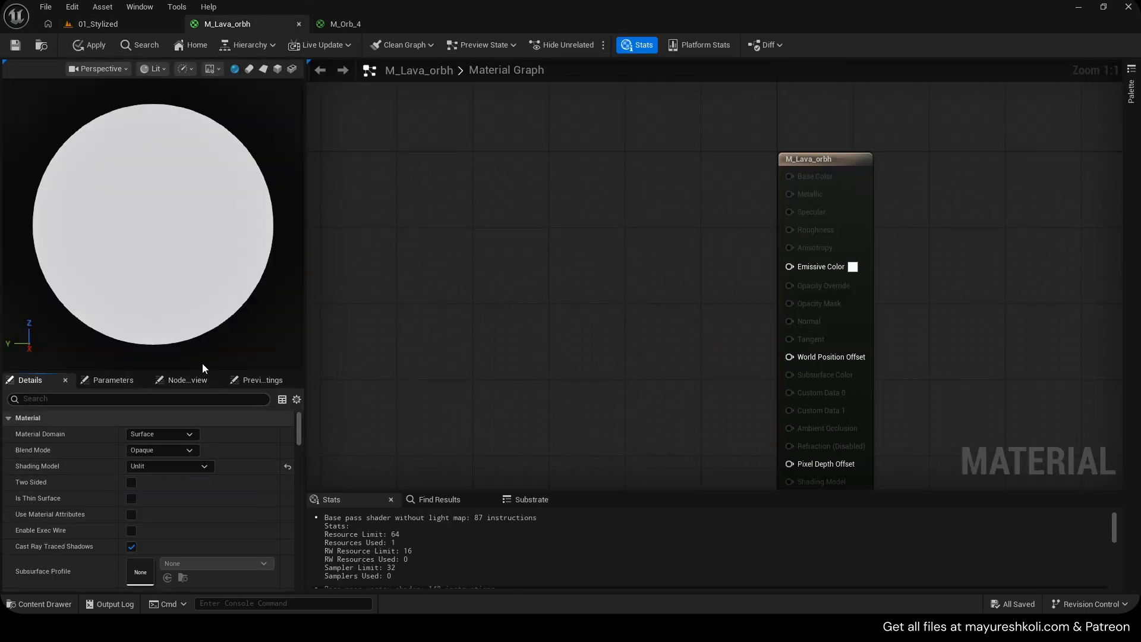
pyautogui.click(128, 20)
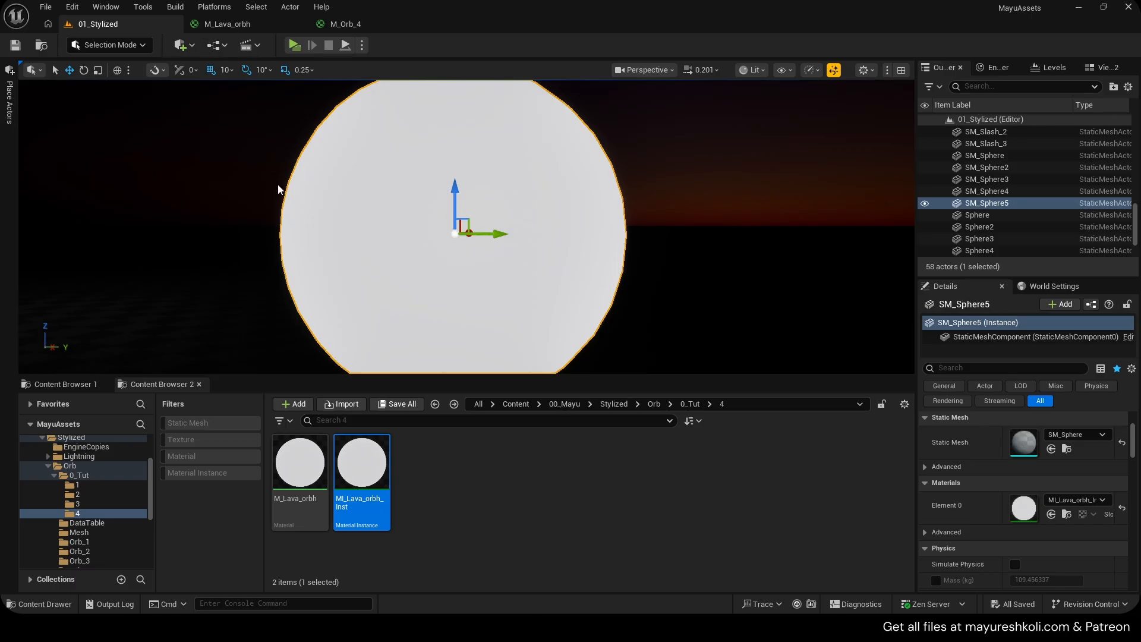
pyautogui.click(222, 23)
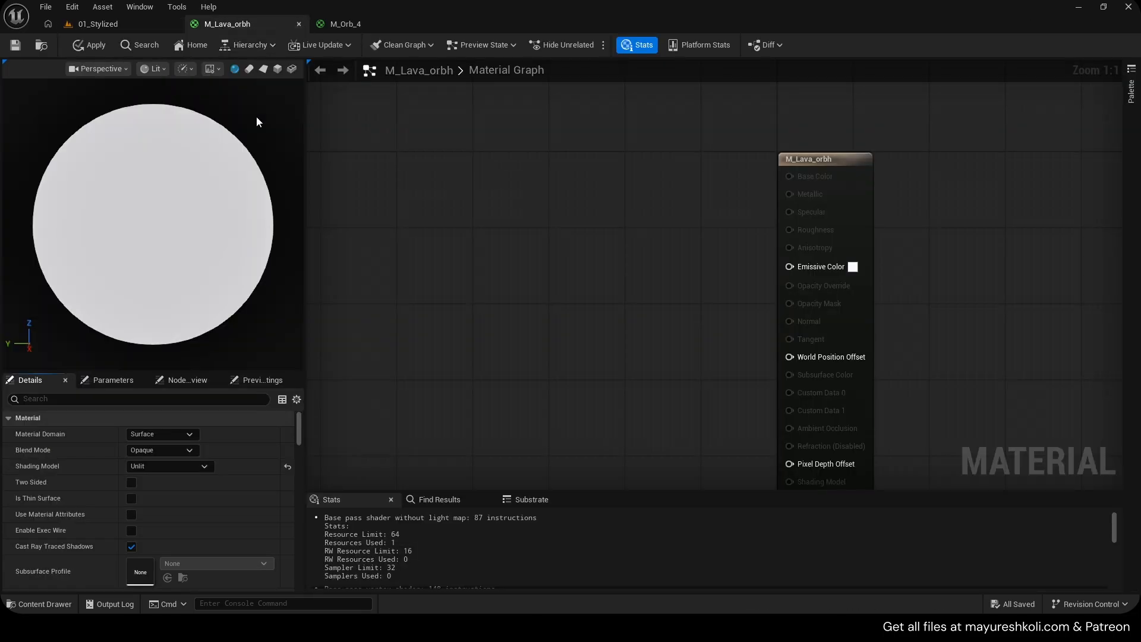
pyautogui.click(90, 46)
pyautogui.click(114, 26)
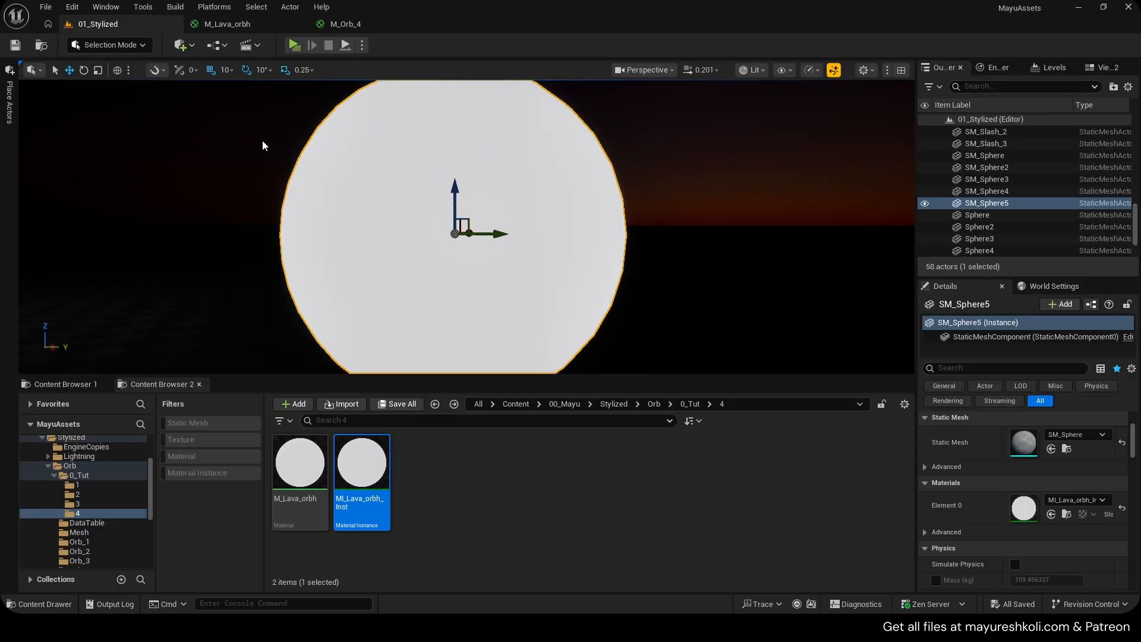
pyautogui.click(229, 26)
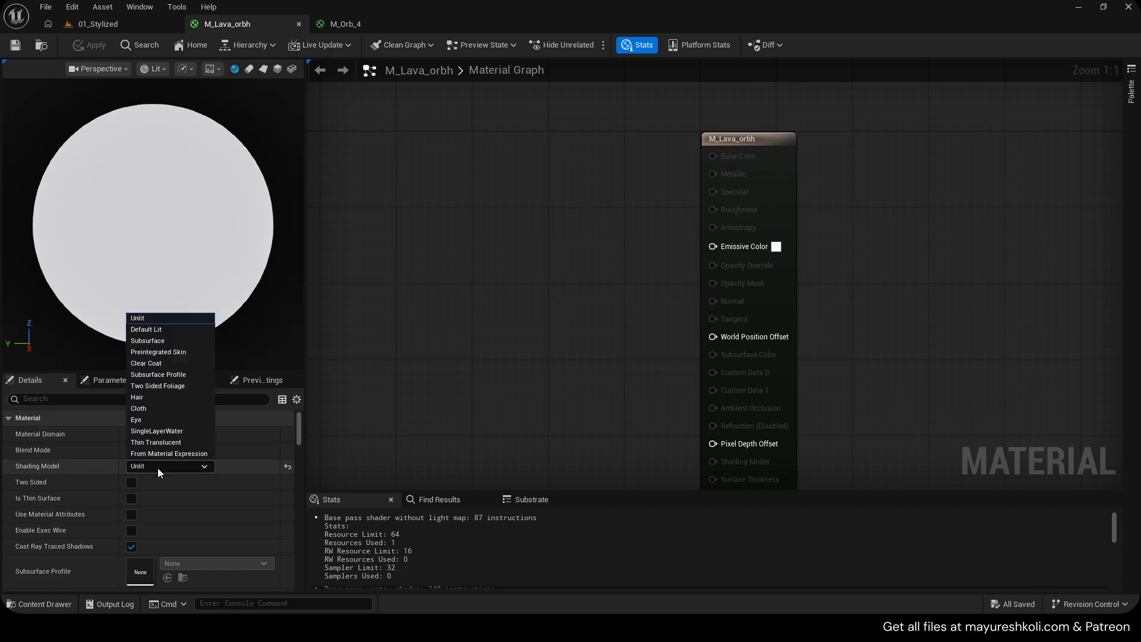
# Add a Texture Sample node to the M_Lava_orbh graph and convert it to a parameter named Texture.
pyautogui.moveTo(592, 269); pyautogui.dragTo(682, 261, button='right')
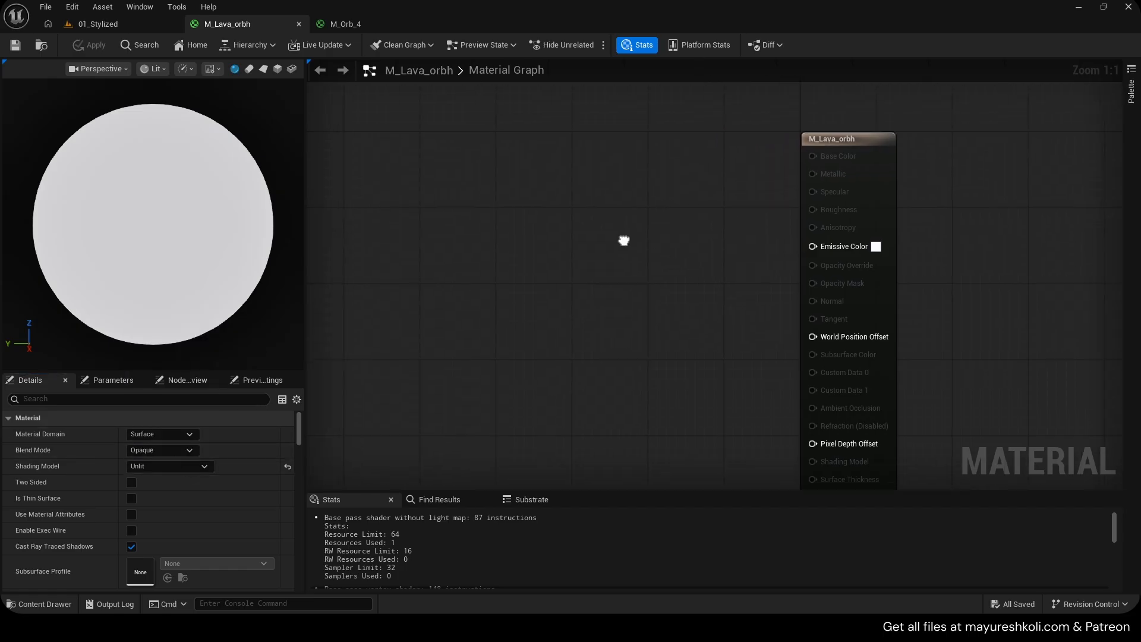
pyautogui.moveTo(623, 240); pyautogui.dragTo(694, 244, button='right')
pyautogui.click(655, 215)
pyautogui.rightClick(681, 193)
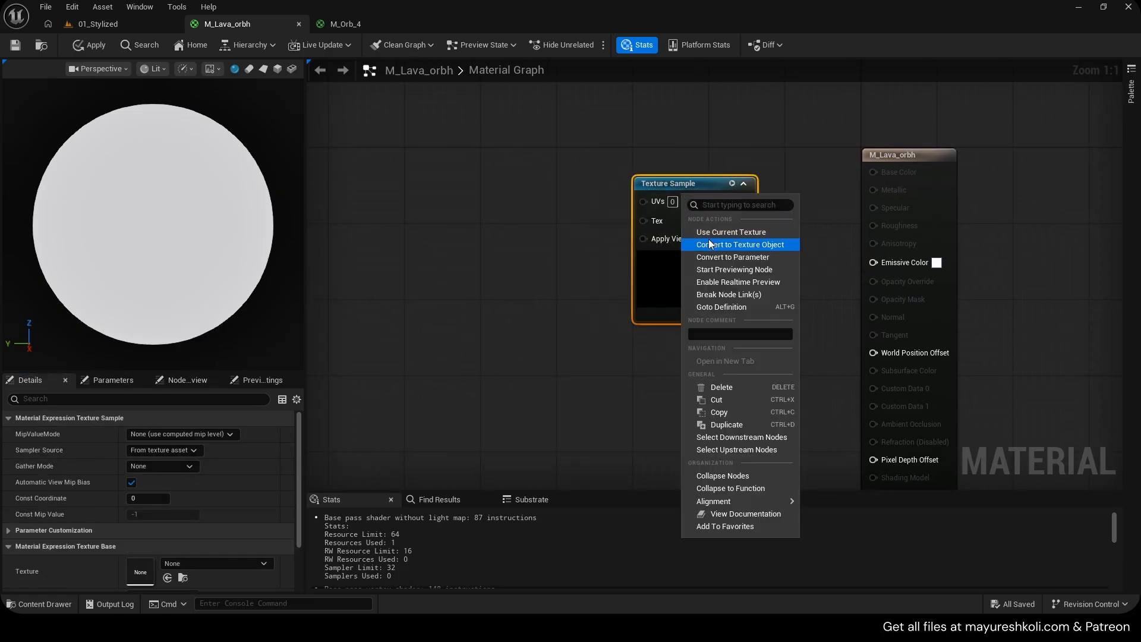
pyautogui.click(715, 250)
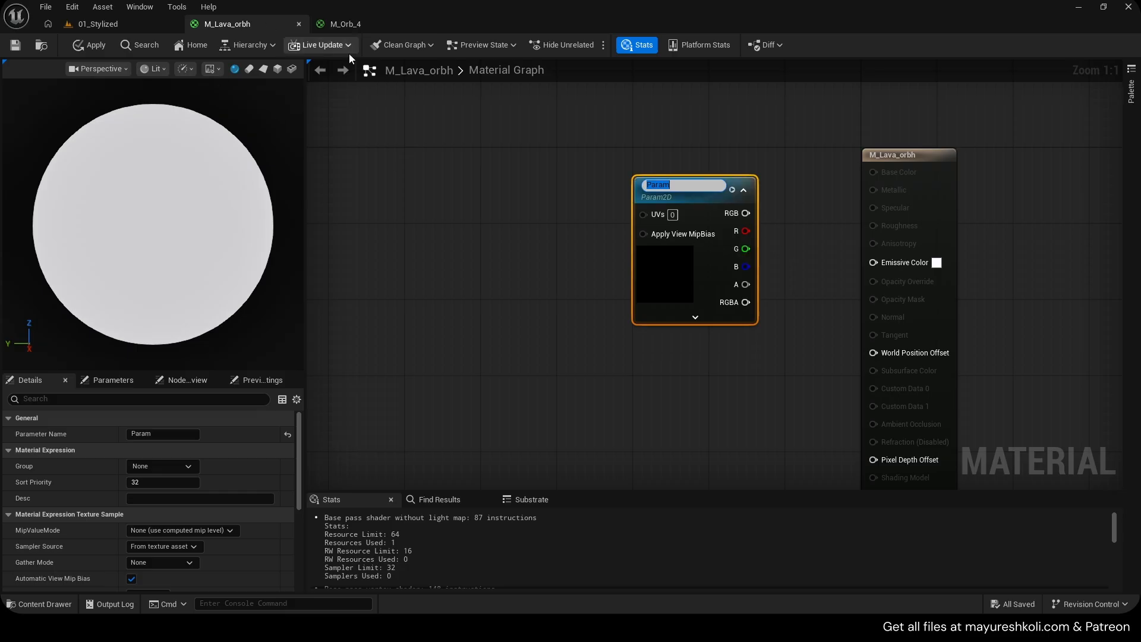
pyautogui.write('Texture')
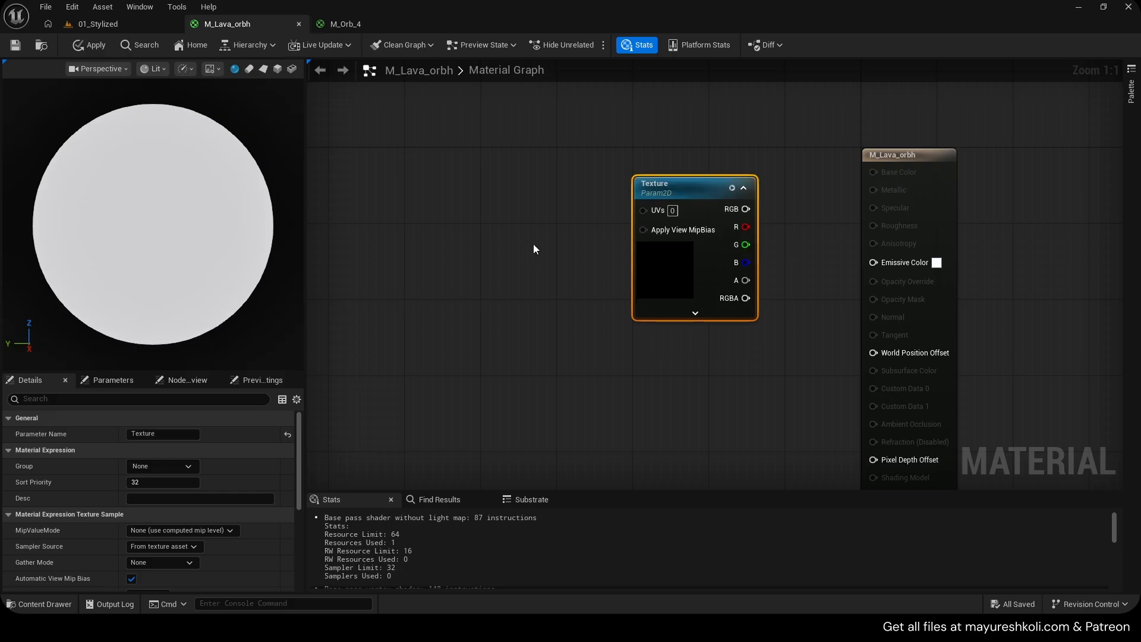
pyautogui.press('Return')
pyautogui.moveTo(713, 199); pyautogui.dragTo(656, 201)
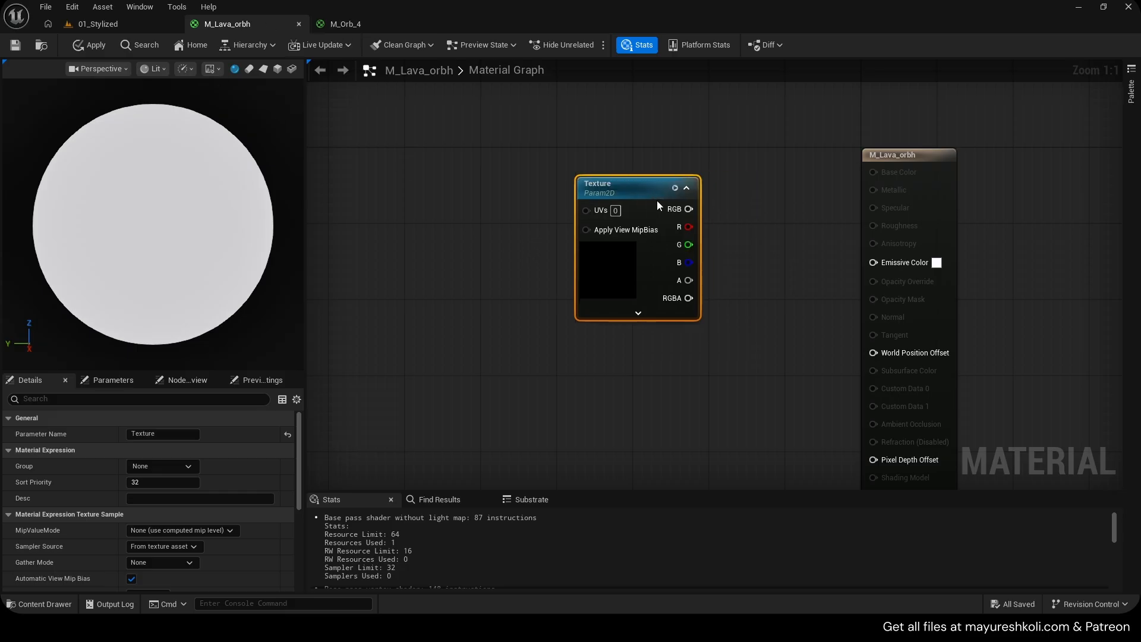
# Locate the Marble_8_-_512x512 texture used by M_Orb_4's Texture Sample node among the project assets.
pyautogui.click(355, 29)
pyautogui.click(650, 242)
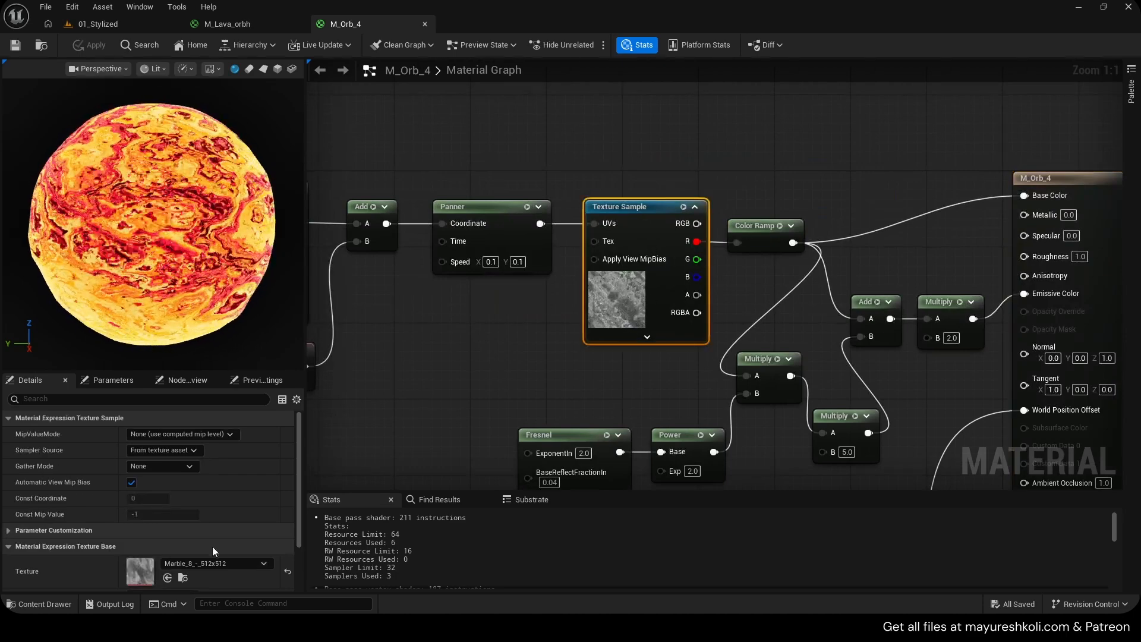
pyautogui.scroll(-2, 212, 548)
pyautogui.click(183, 539)
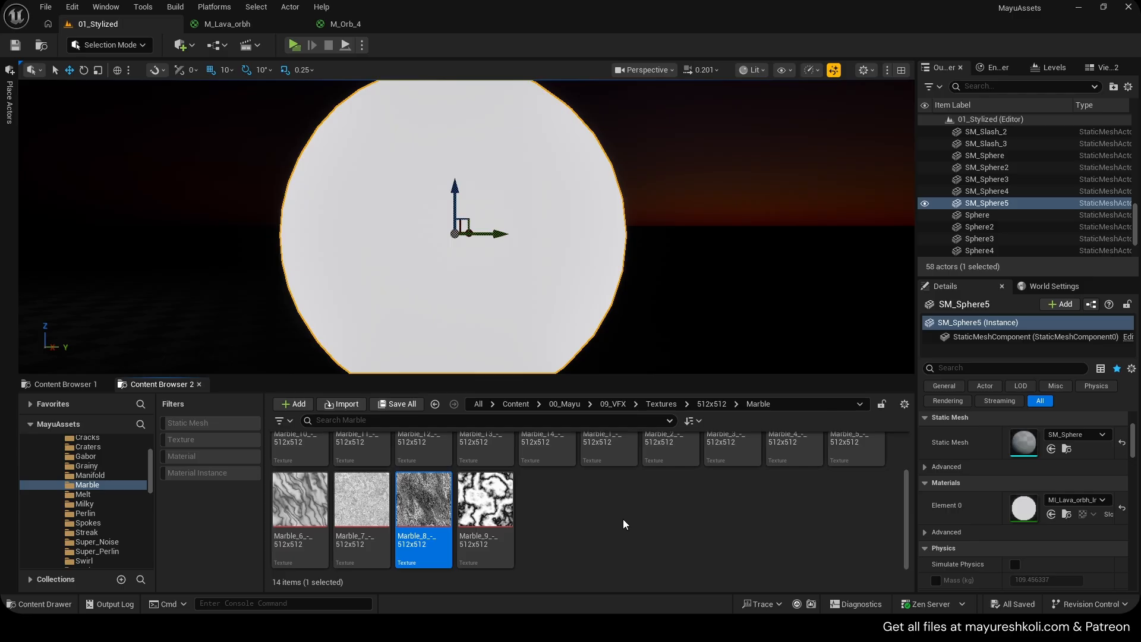
# Switch to the web browser and look through the Orbs Collection page, including its download options.
pyautogui.hotkey('alt', 'Tab')
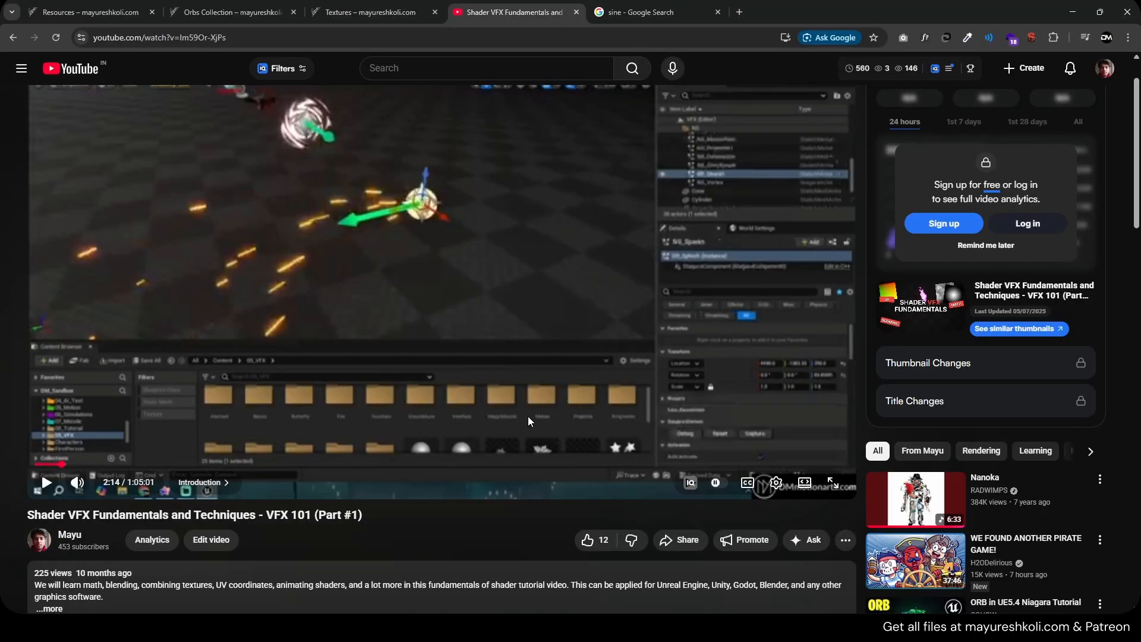
pyautogui.click(321, 5)
pyautogui.click(241, 5)
pyautogui.scroll(-2, 543, 529)
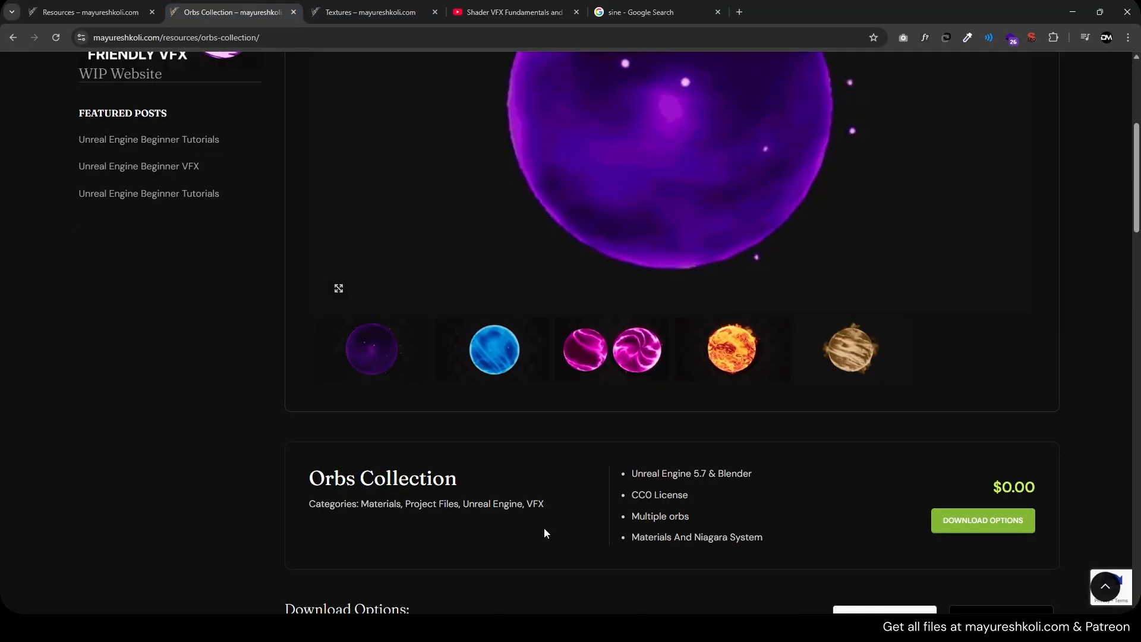
pyautogui.scroll(-20, 504, 460)
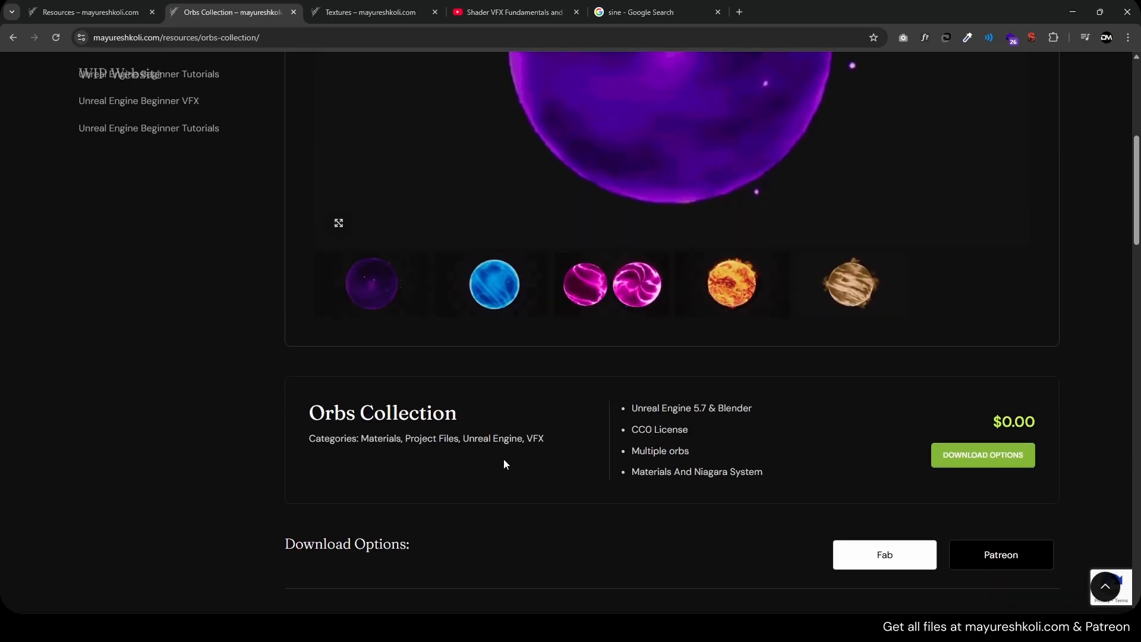
pyautogui.scroll(-3, 514, 475)
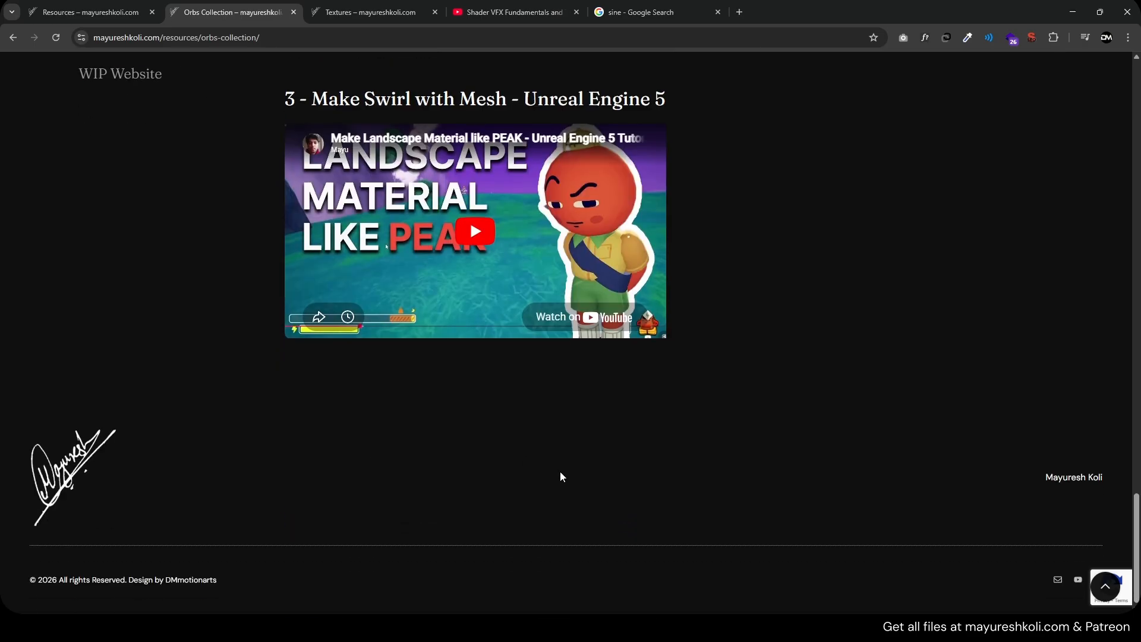
pyautogui.scroll(2, 561, 474)
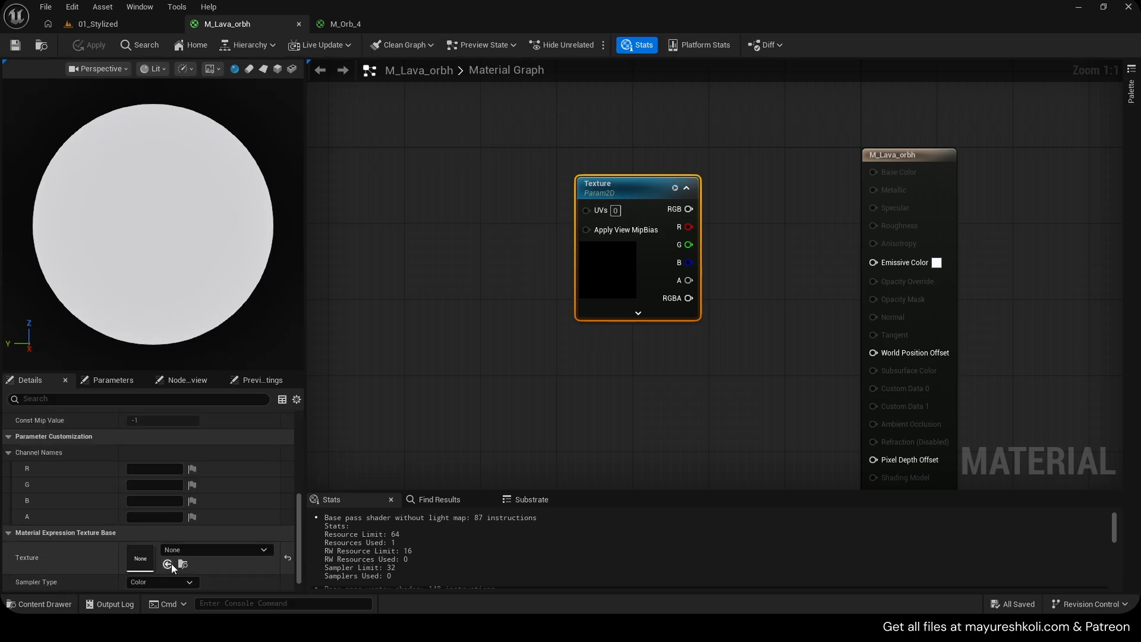
# Assign Marble_8_-_512x512 to M_Lava_orbh's Texture parameter, connect its R output to Emissive Color, and inspect the preview sphere.
pyautogui.click(167, 564)
pyautogui.moveTo(492, 294); pyautogui.dragTo(447, 349, button='right')
pyautogui.moveTo(643, 282); pyautogui.dragTo(828, 316)
pyautogui.moveTo(552, 255); pyautogui.dragTo(552, 292)
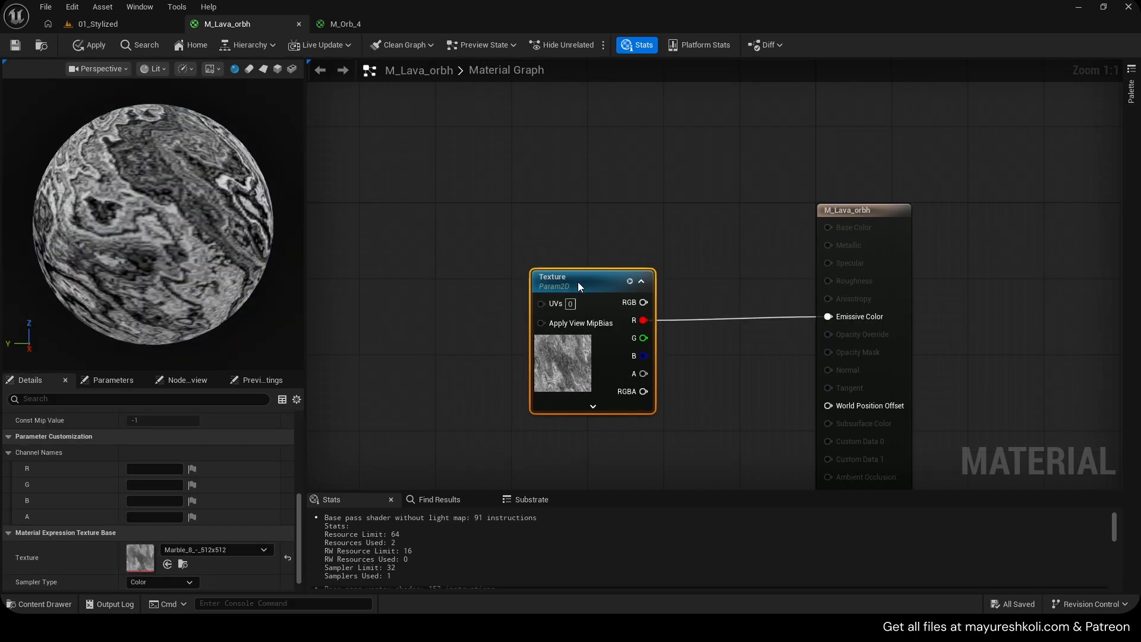
pyautogui.scroll(-2, 201, 220)
pyautogui.scroll(-3, 178, 220)
pyautogui.scroll(6, 178, 220)
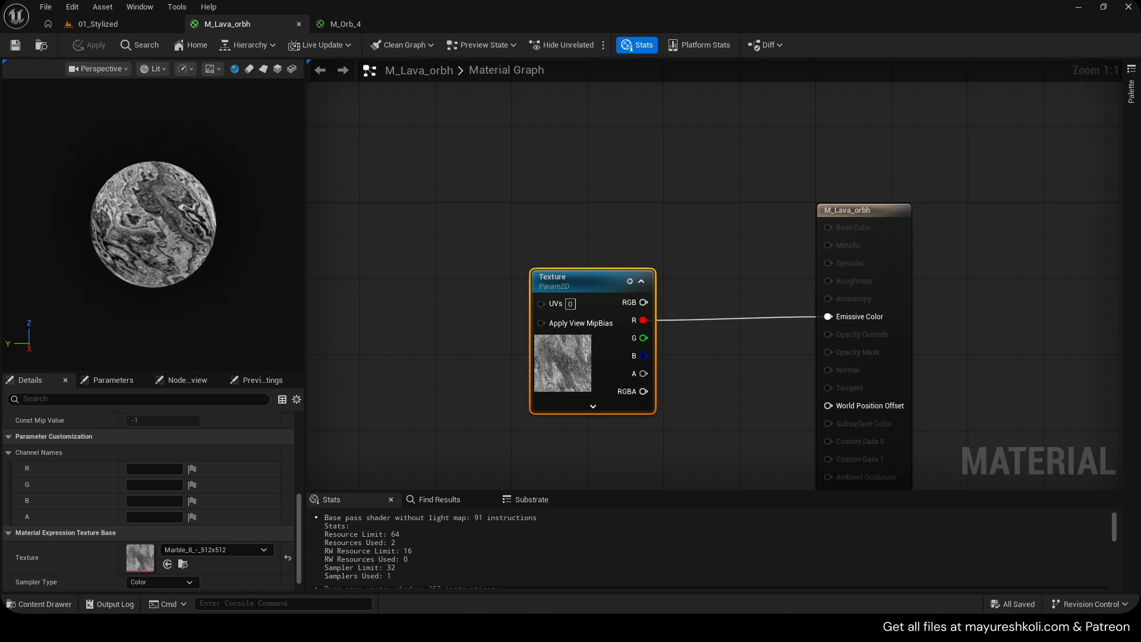
pyautogui.moveTo(179, 220); pyautogui.dragTo(196, 196)
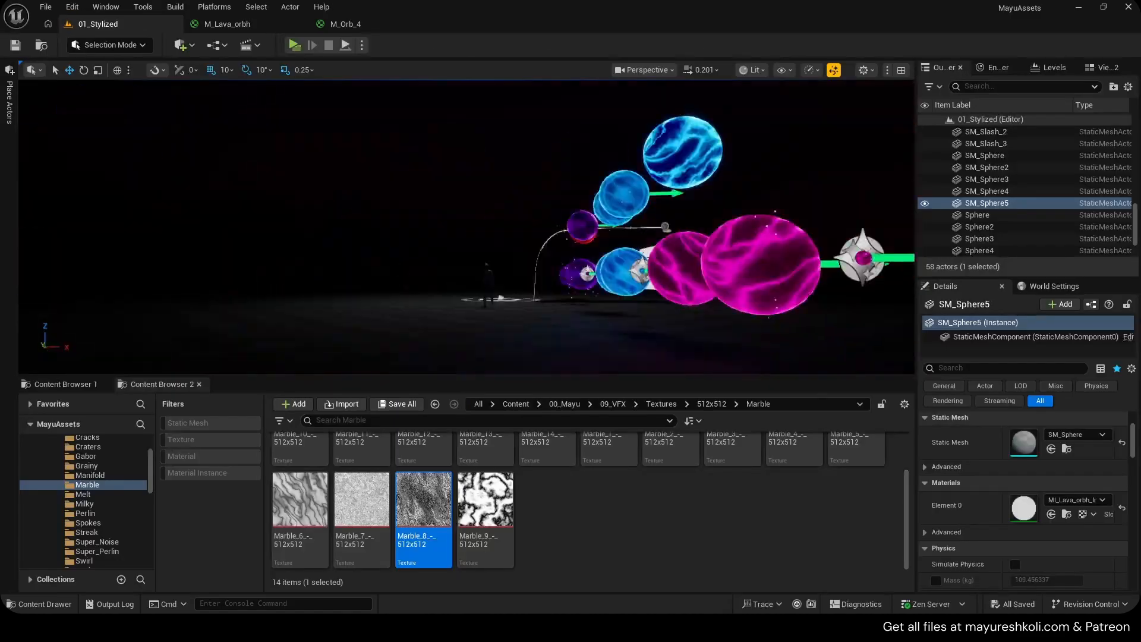
# Bring the two lava orbs into view in the level and search the Project Settings for "anti".
pyautogui.moveTo(734, 268); pyautogui.dragTo(734, 268, button='right')
pyautogui.click(72, 7)
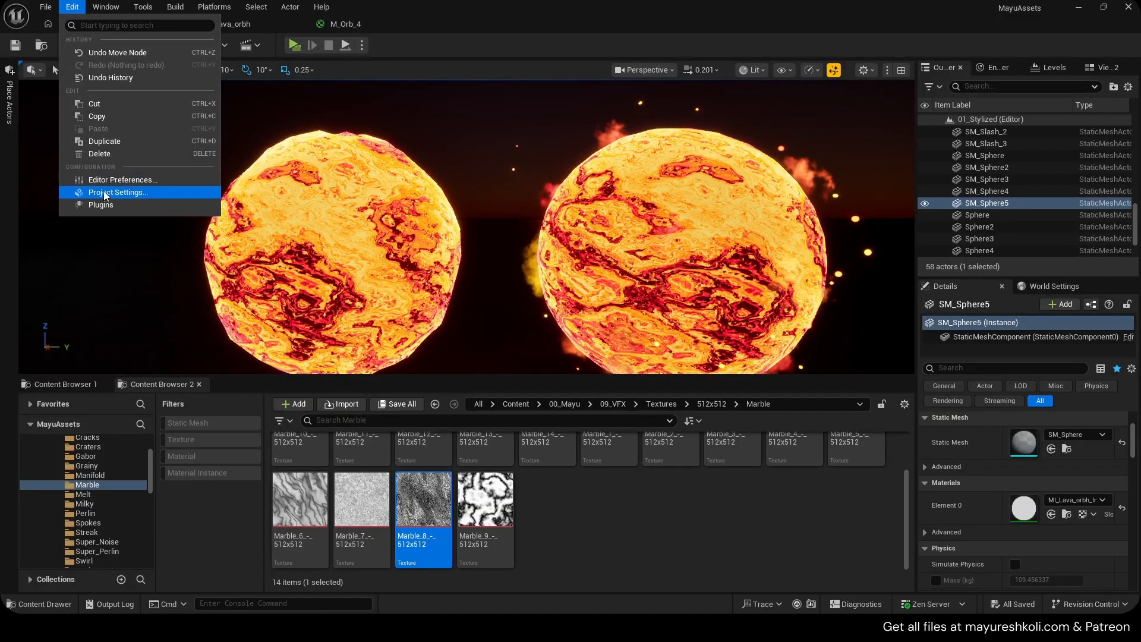
pyautogui.click(106, 194)
pyautogui.click(444, 95)
pyautogui.write('an')
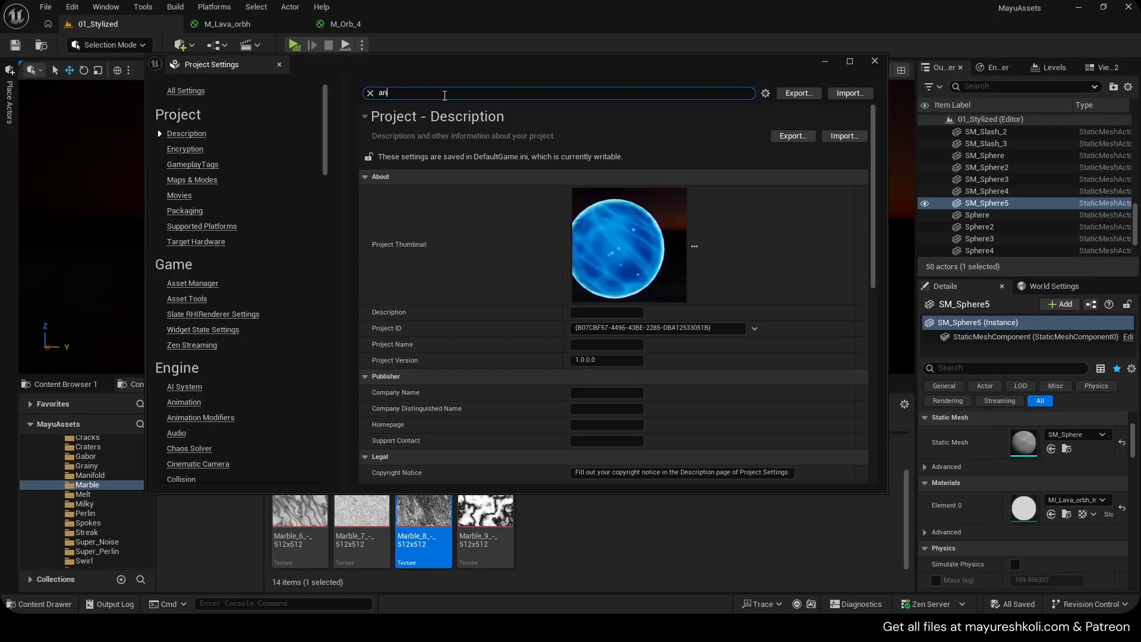
pyautogui.write('ti')
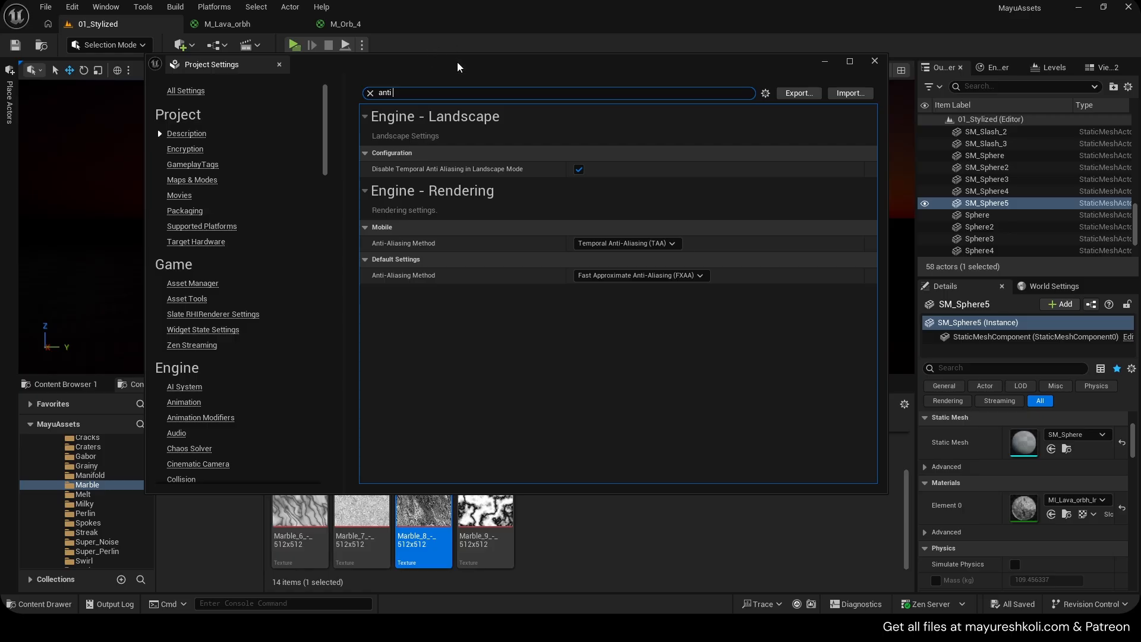
# Set the default Anti-Aliasing Method to Temporal Super-Resolution (TSR) and check the lava orbs in the level.
pyautogui.moveTo(458, 67); pyautogui.dragTo(401, 251)
pyautogui.click(607, 460)
pyautogui.click(617, 523)
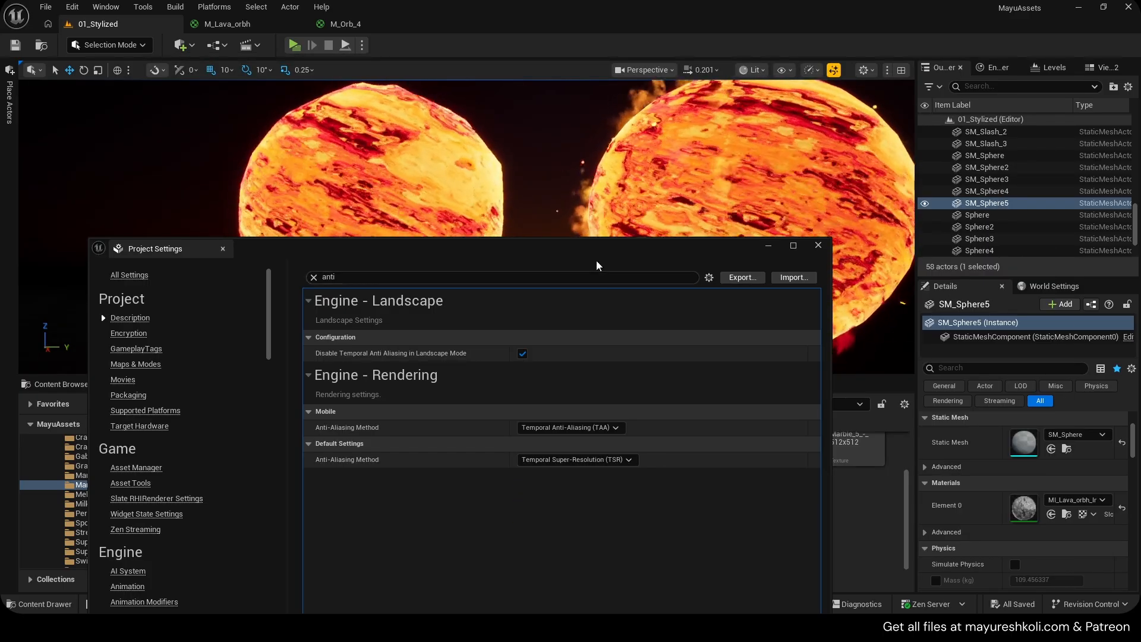
pyautogui.moveTo(601, 250); pyautogui.dragTo(699, 337)
pyautogui.press('s')
pyautogui.moveTo(614, 288); pyautogui.dragTo(639, 291, button='right')
pyautogui.press('w')
pyautogui.press('w')
pyautogui.press('s')
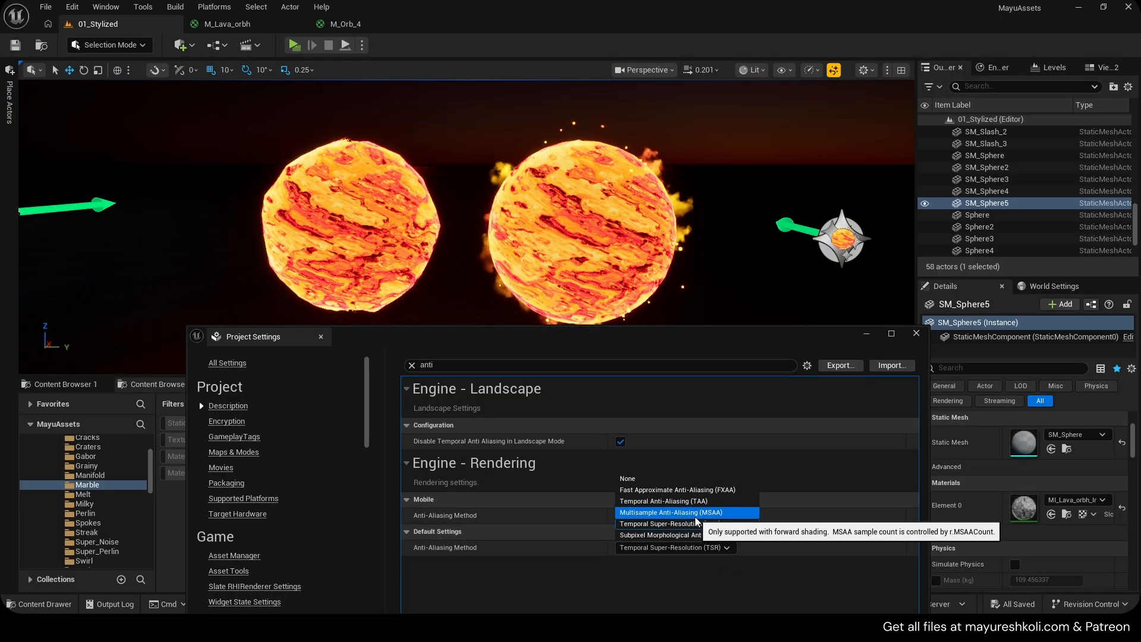
# Set the default Anti-Aliasing Method to Temporal Anti-Aliasing (TAA) and check the lava orbs from near and far.
pyautogui.click(676, 506)
pyautogui.press('w')
pyautogui.moveTo(666, 288)
pyautogui.mouseDown(button='right')
pyautogui.moveTo(699, 288)
pyautogui.moveTo(638, 288)
pyautogui.moveTo(656, 289)
pyautogui.mouseUp(button='right')
pyautogui.press('s')
pyautogui.press('s')
pyautogui.press('w')
# Set the default Anti-Aliasing Method to Fast Approximate Anti-Aliasing (FXAA) and check the lava orbs.
pyautogui.click(663, 547)
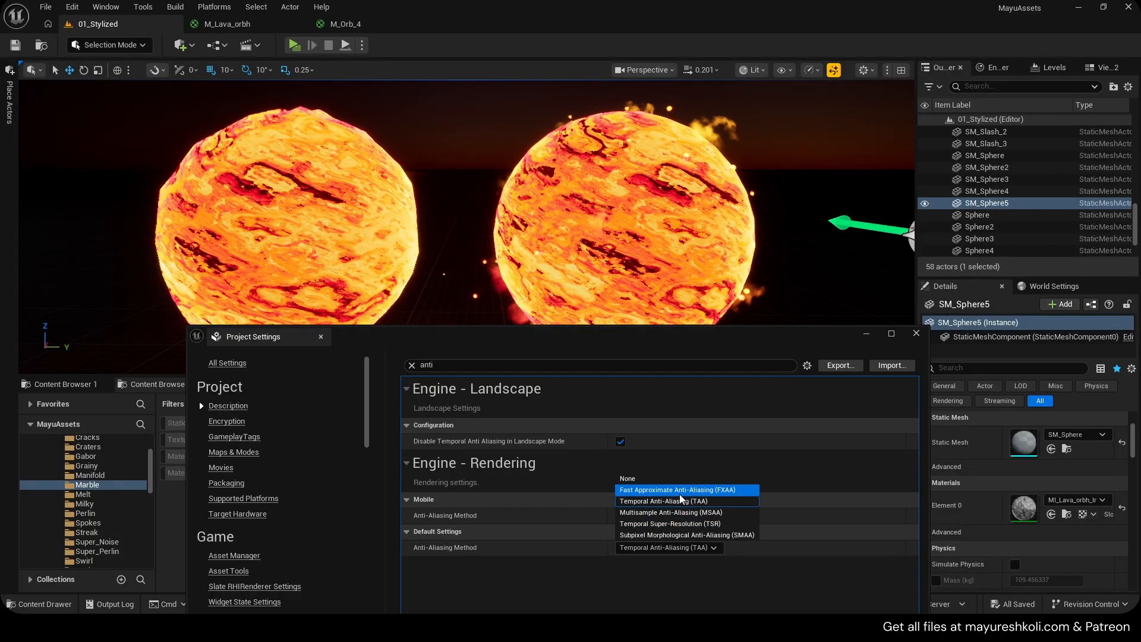
pyautogui.click(680, 492)
pyautogui.moveTo(559, 266); pyautogui.dragTo(541, 257, button='right')
pyautogui.press('w')
pyautogui.press('s')
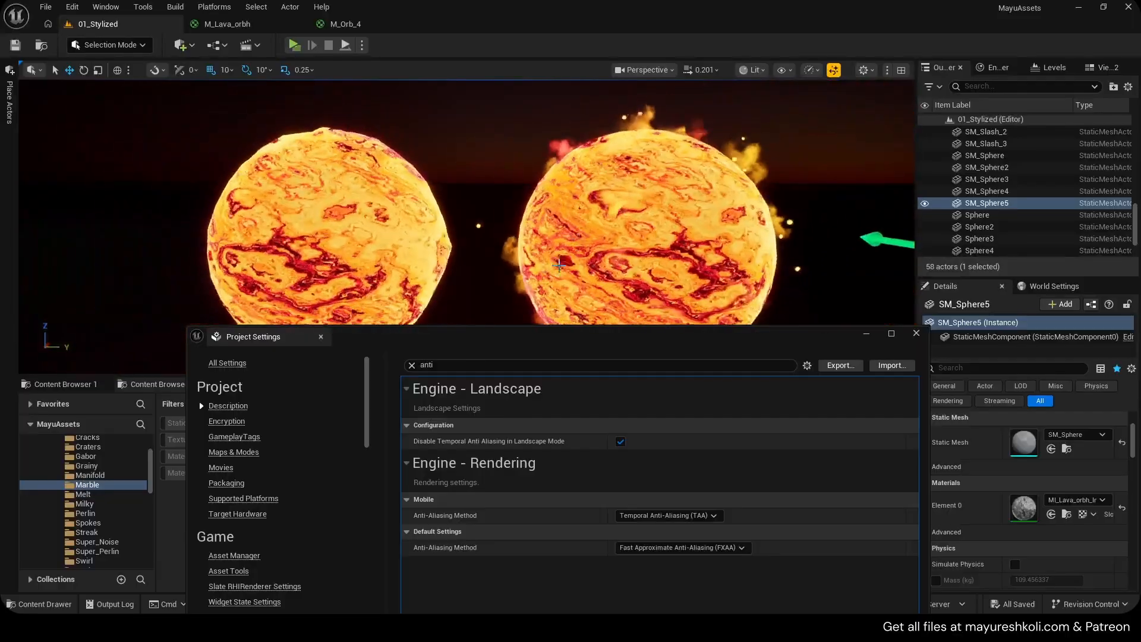
# Review the anti-aliasing options, keep FXAA as the default method, and examine the lava orbs' edges at different distances.
pyautogui.moveTo(586, 326); pyautogui.dragTo(562, 250)
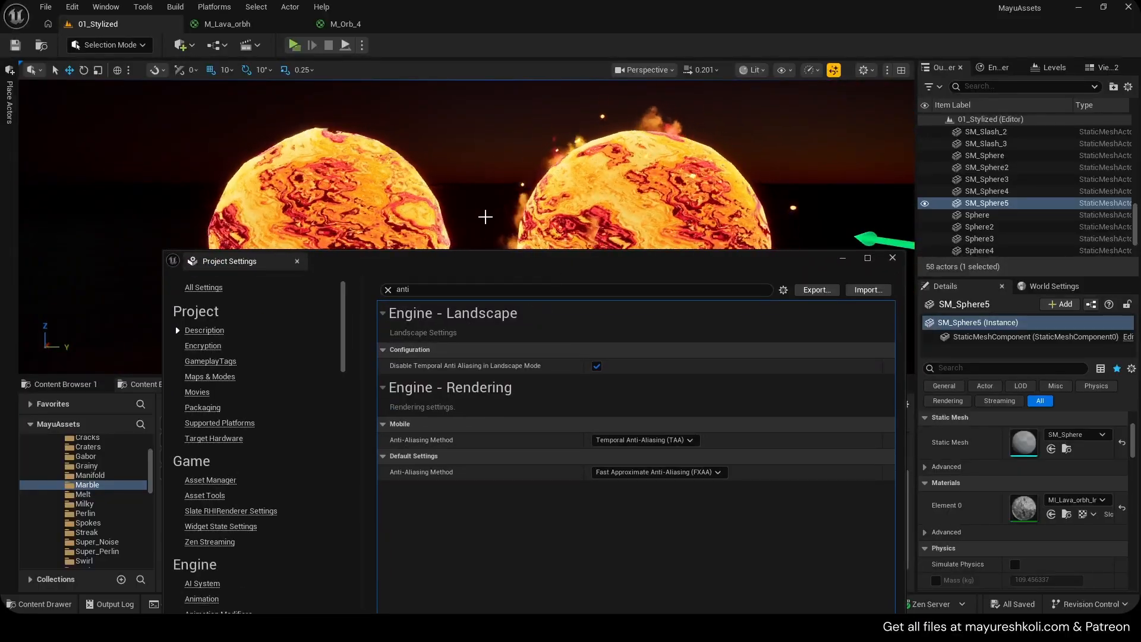
pyautogui.click(654, 471)
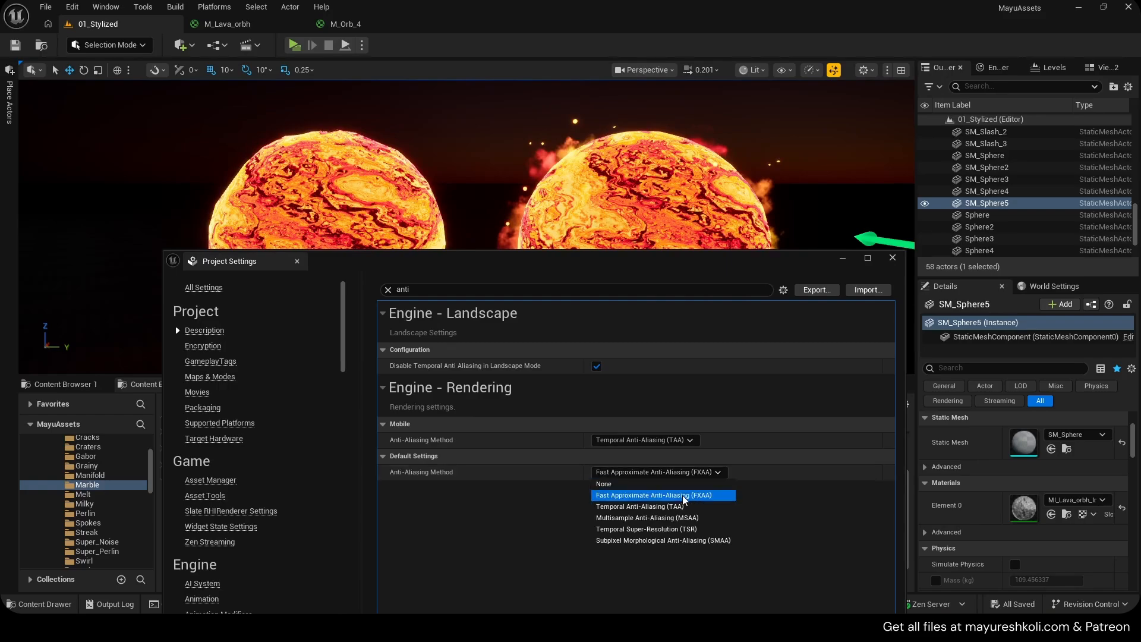
pyautogui.click(659, 497)
pyautogui.moveTo(463, 262); pyautogui.dragTo(485, 331)
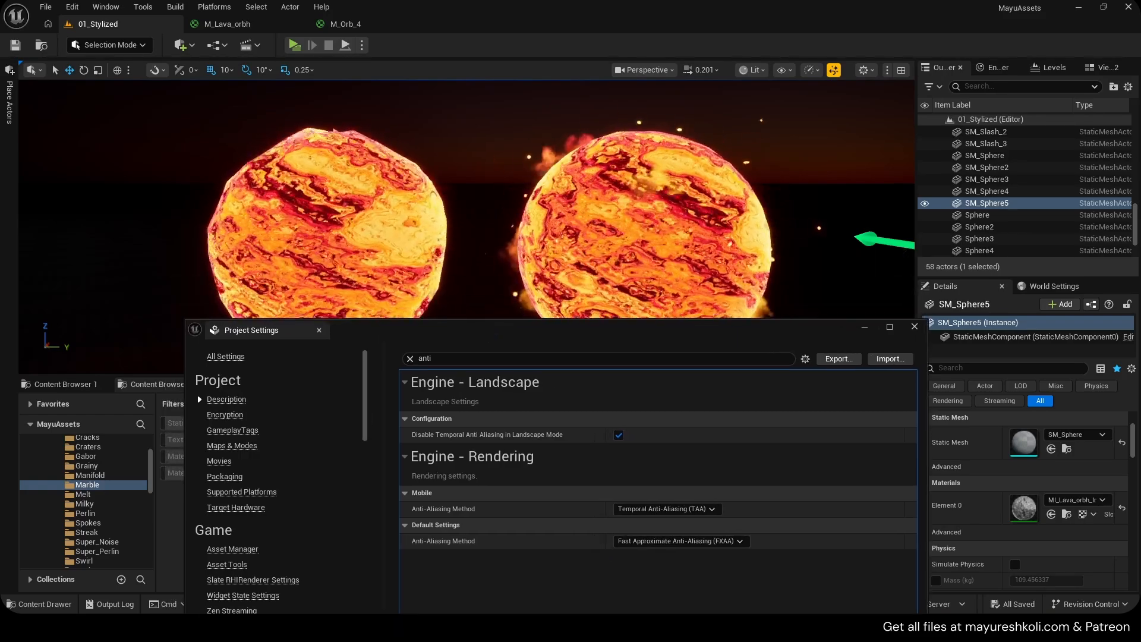
pyautogui.press('w')
pyautogui.moveTo(488, 238)
pyautogui.mouseDown(button='right')
pyautogui.moveTo(500, 262)
pyautogui.moveTo(543, 246)
pyautogui.moveTo(499, 250)
pyautogui.mouseUp(button='right')
pyautogui.press('s')
pyautogui.press('w')
pyautogui.moveTo(525, 199)
pyautogui.mouseDown(button='right')
pyautogui.moveTo(544, 208)
pyautogui.moveTo(524, 199)
pyautogui.mouseUp(button='right')
pyautogui.press('s')
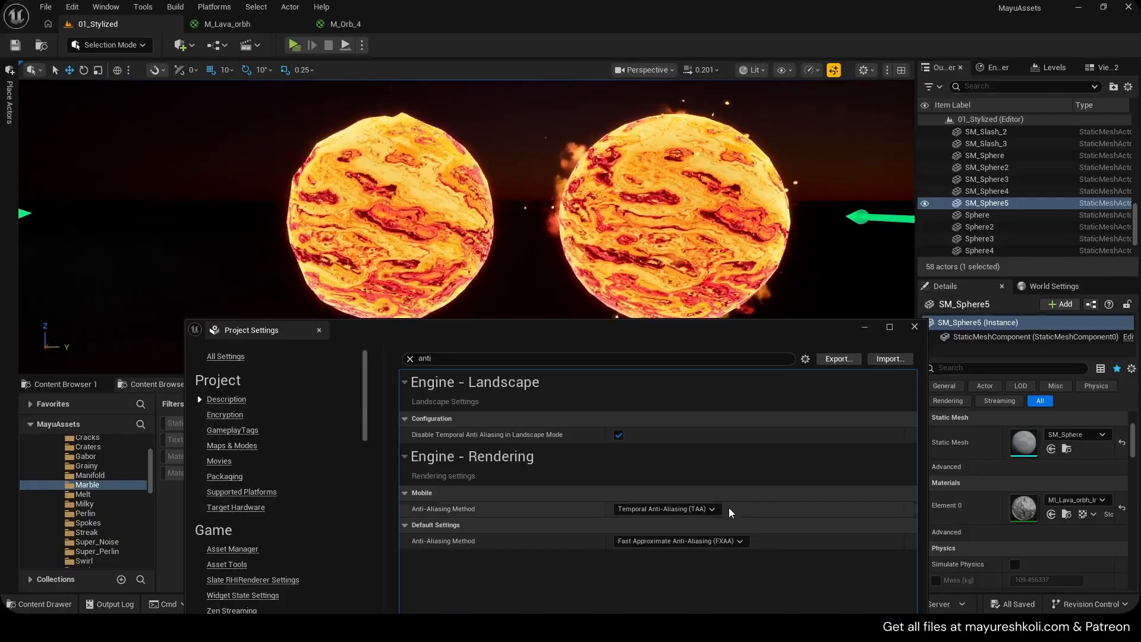
# Set the default Anti-Aliasing Method to Temporal Super-Resolution (TSR) and inspect the lava orbs' edges from near and far.
pyautogui.click(722, 541)
pyautogui.click(731, 519)
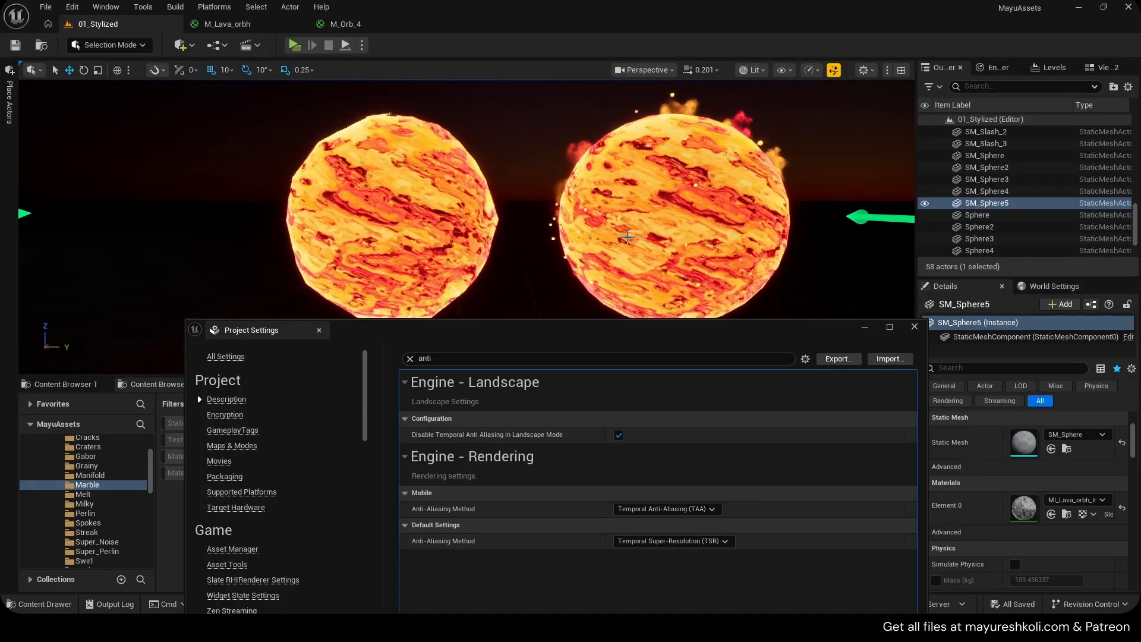
pyautogui.press('w')
pyautogui.moveTo(660, 238)
pyautogui.mouseDown(button='right')
pyautogui.moveTo(704, 238)
pyautogui.moveTo(660, 238)
pyautogui.mouseUp(button='right')
pyautogui.press('s')
# Try Temporal Anti-Aliasing (TAA), return the default Anti-Aliasing Method to Fast Approximate Anti-Aliasing (FXAA), and close Project Settings.
pyautogui.click(725, 542)
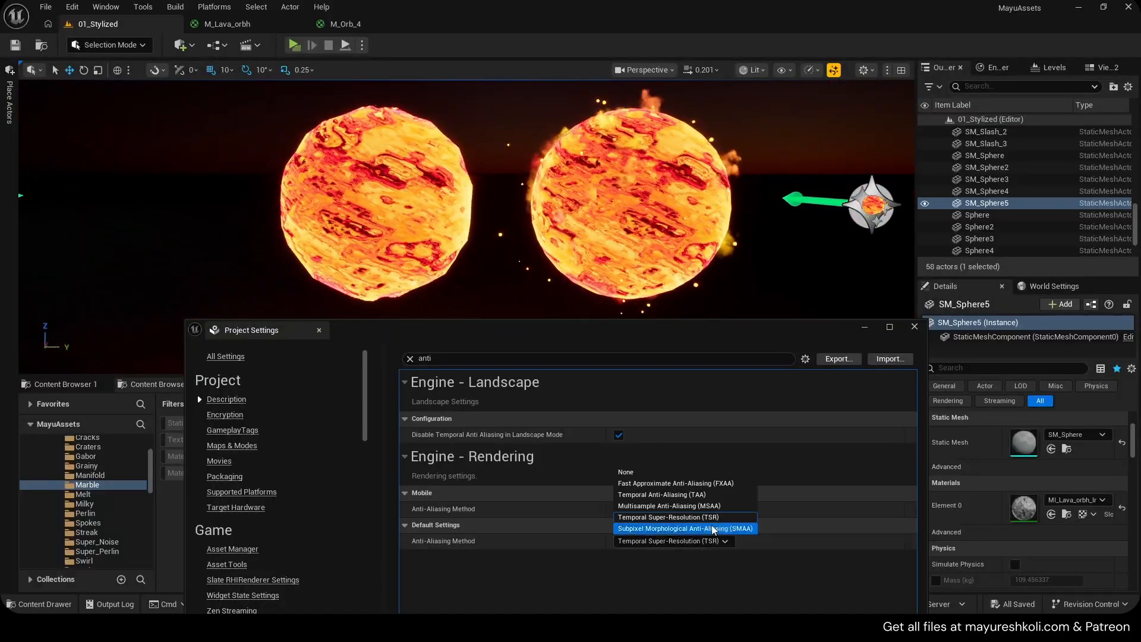
pyautogui.click(700, 498)
pyautogui.click(711, 541)
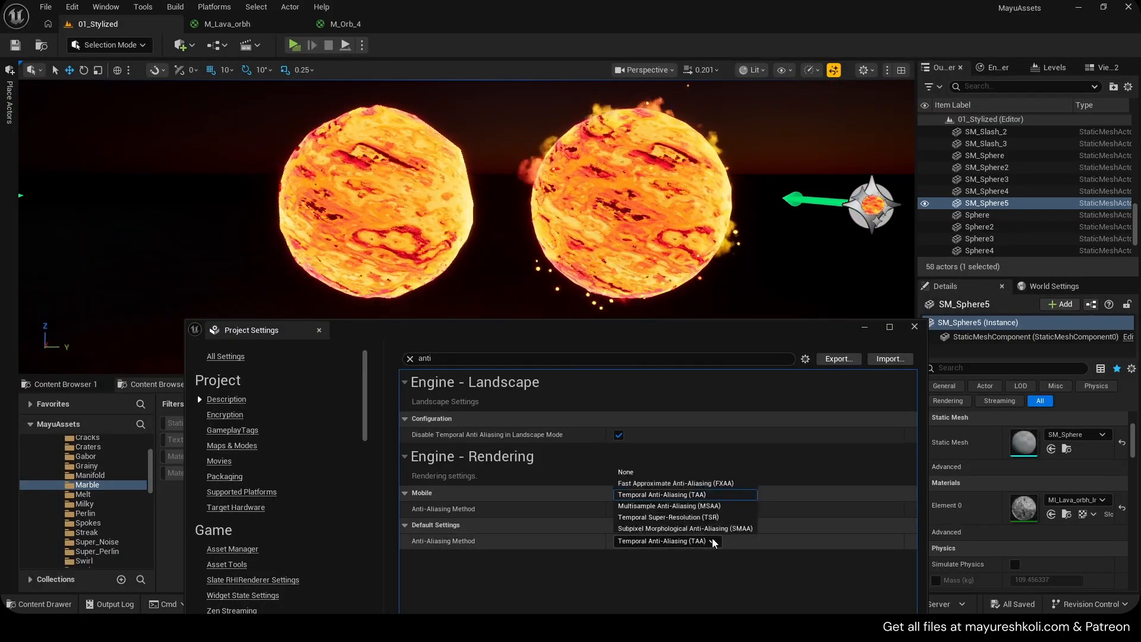
pyautogui.click(700, 483)
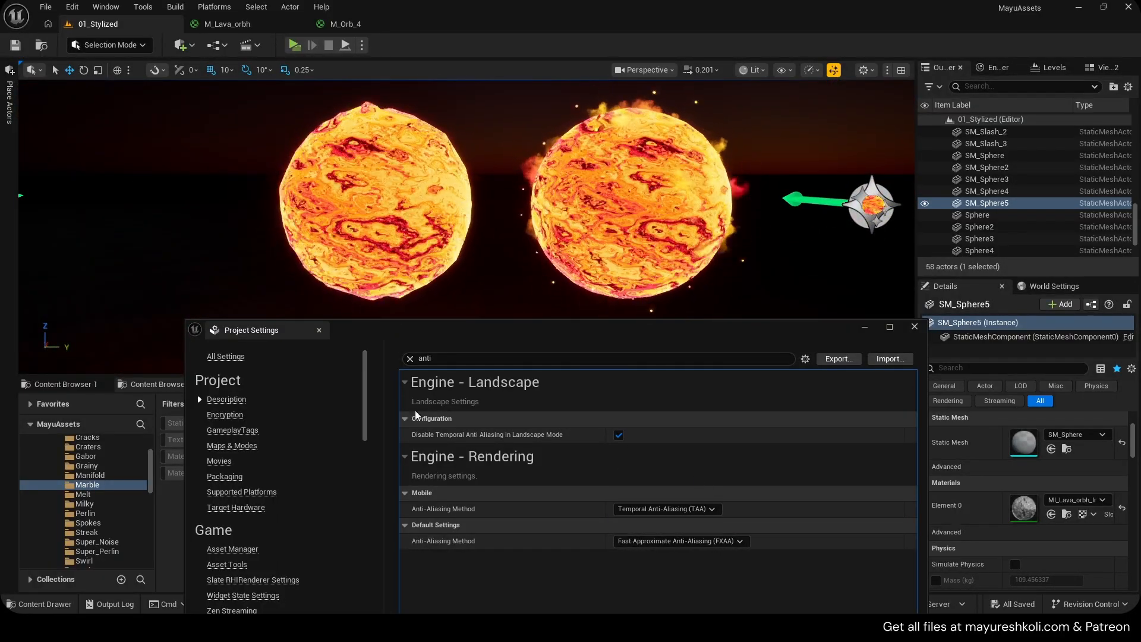
pyautogui.click(319, 330)
# Add a Panner node to the M_Lava_orbh material graph and connect it to the Texture node's UVs input.
pyautogui.moveTo(528, 265); pyautogui.dragTo(529, 205, button='middle')
pyautogui.scroll(-1, 527, 265)
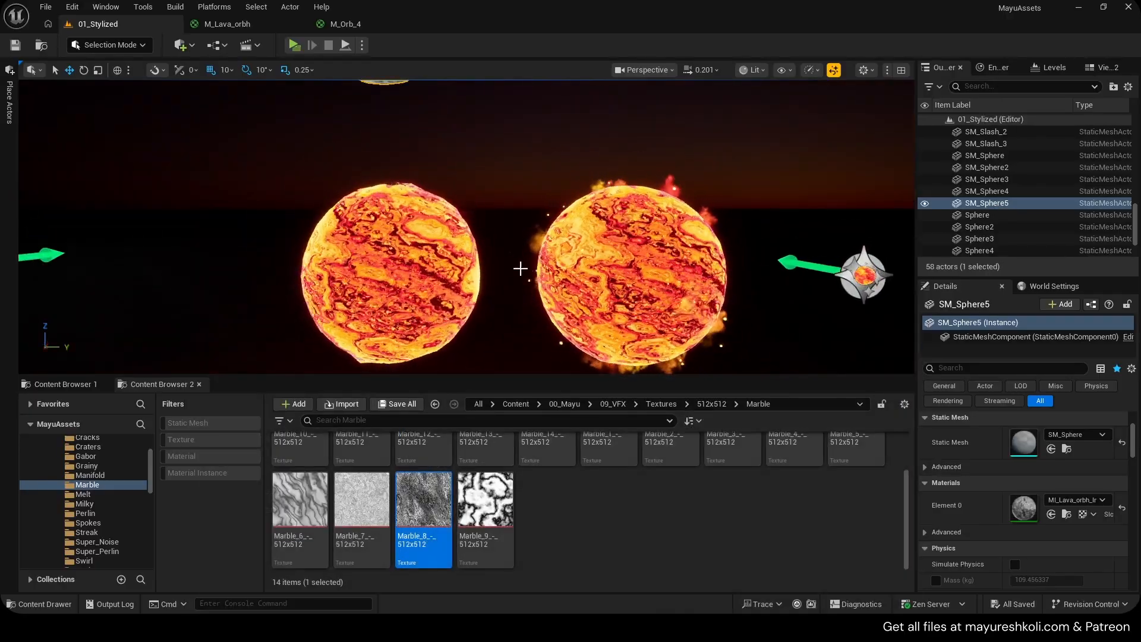
pyautogui.scroll(4, 494, 247)
pyautogui.scroll(-4, 494, 247)
pyautogui.moveTo(493, 247); pyautogui.dragTo(494, 113, button='middle')
pyautogui.scroll(2, 494, 247)
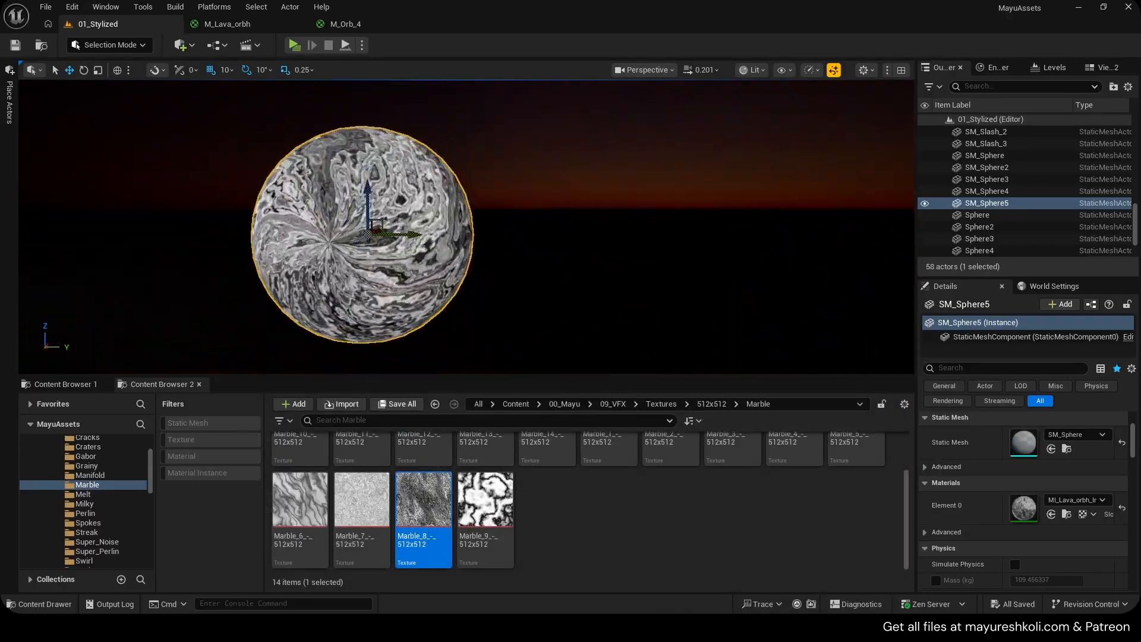
pyautogui.moveTo(494, 247); pyautogui.dragTo(520, 238, button='right')
pyautogui.click(227, 24)
pyautogui.moveTo(437, 214); pyautogui.dragTo(559, 172, button='right')
pyautogui.press('p')
pyautogui.click(517, 228)
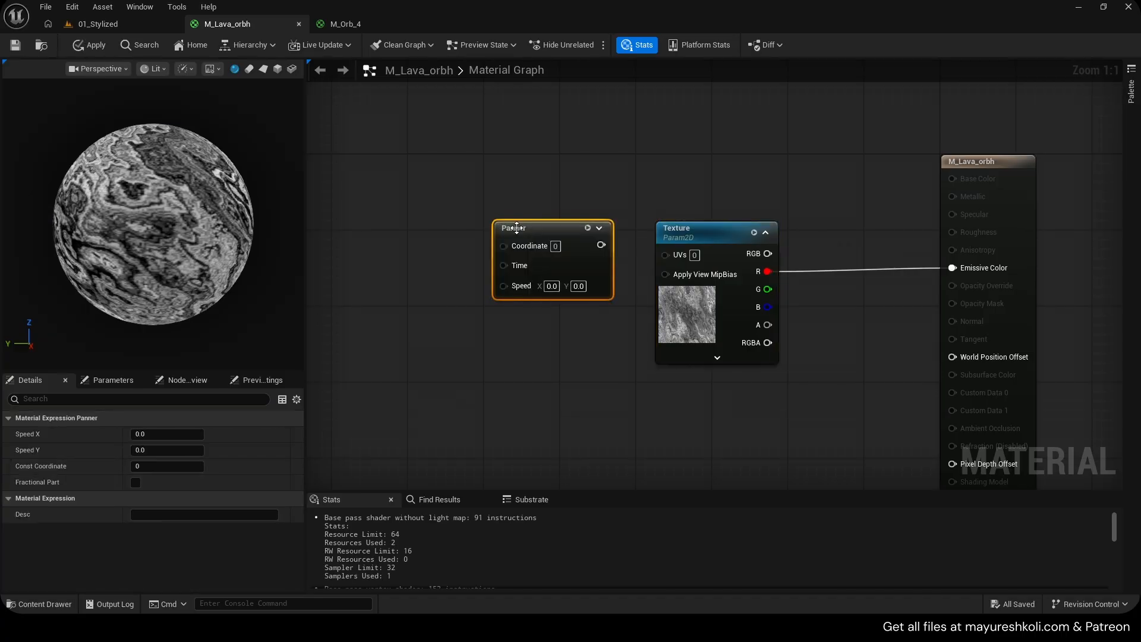
pyautogui.moveTo(677, 252); pyautogui.dragTo(677, 253)
# Set the Panner node's Speed Y to 0.5 and apply the change to the material.
pyautogui.click(531, 287)
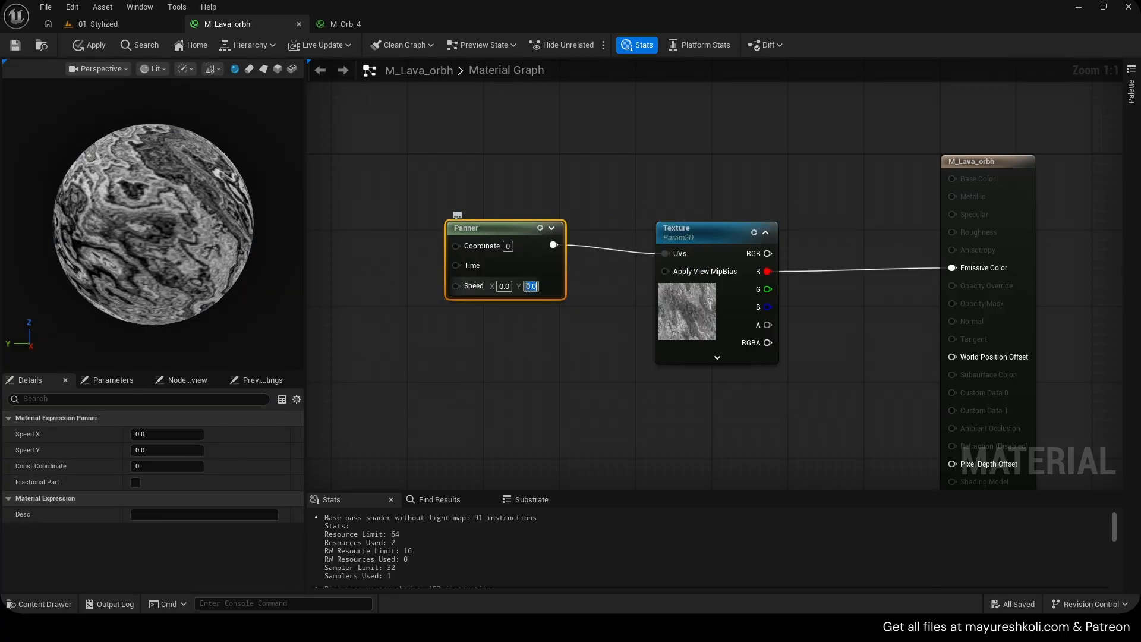
pyautogui.write('0.5')
pyautogui.press('Return')
pyautogui.click(597, 294)
pyautogui.click(89, 44)
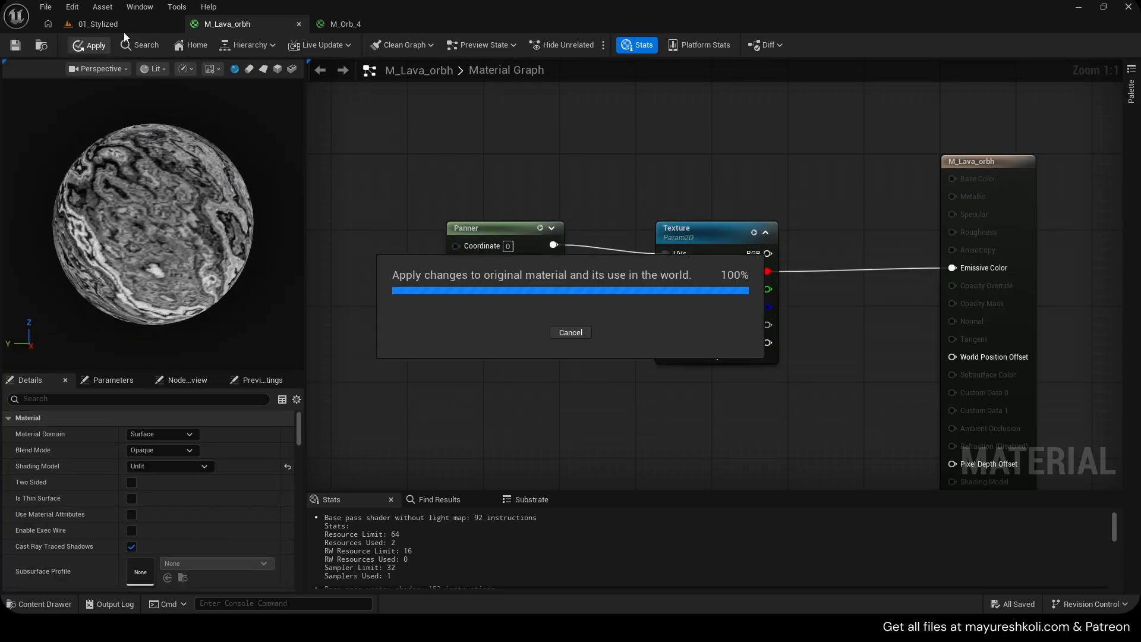
# Check how the marble texture pans across the SM_Sphere5 sphere in the 01_Stylized level.
pyautogui.click(119, 24)
pyautogui.scroll(-3, 610, 245)
pyautogui.moveTo(609, 244); pyautogui.dragTo(609, 303, button='middle')
pyautogui.scroll(4, 609, 245)
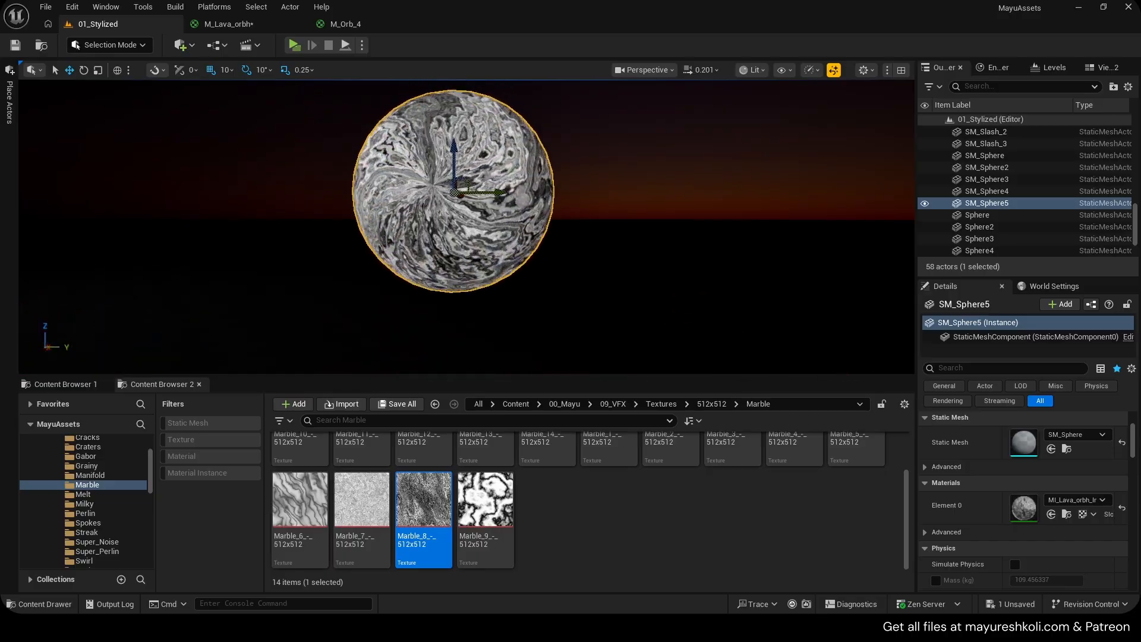
pyautogui.moveTo(610, 245); pyautogui.dragTo(589, 184, button='middle')
pyautogui.scroll(2, 610, 244)
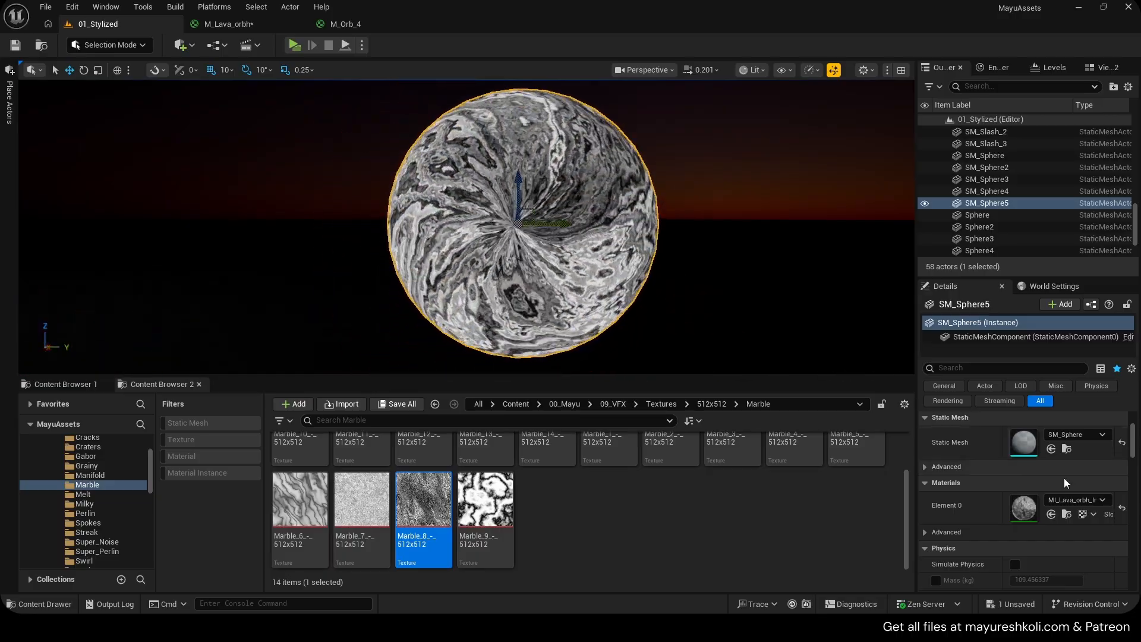
# Reset the rotation of SM_Sphere5 to 0° on all axes and look at its texture flow.
pyautogui.scroll(3, 1066, 483)
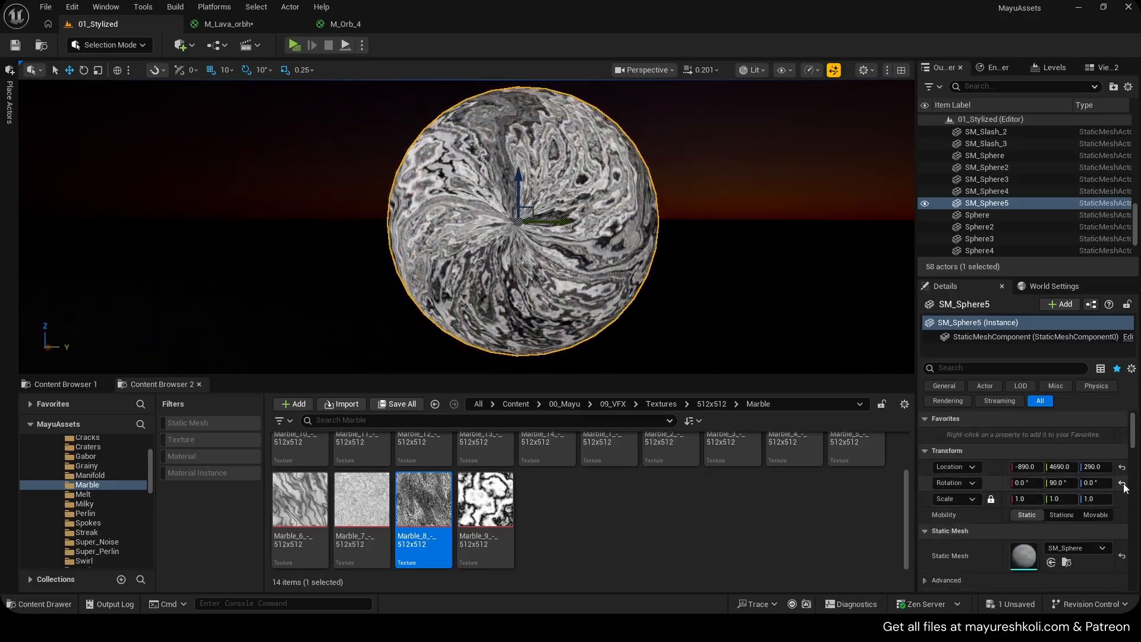
pyautogui.press('d')
pyautogui.moveTo(661, 276)
pyautogui.mouseDown(button='right')
pyautogui.moveTo(528, 294)
pyautogui.moveTo(562, 277)
pyautogui.moveTo(550, 274)
pyautogui.moveTo(684, 274)
pyautogui.moveTo(642, 274)
pyautogui.mouseUp(button='right')
pyautogui.press('w')
pyautogui.press('w')
pyautogui.press('s')
pyautogui.press('w')
pyautogui.press('w')
pyautogui.press('d')
pyautogui.press('s')
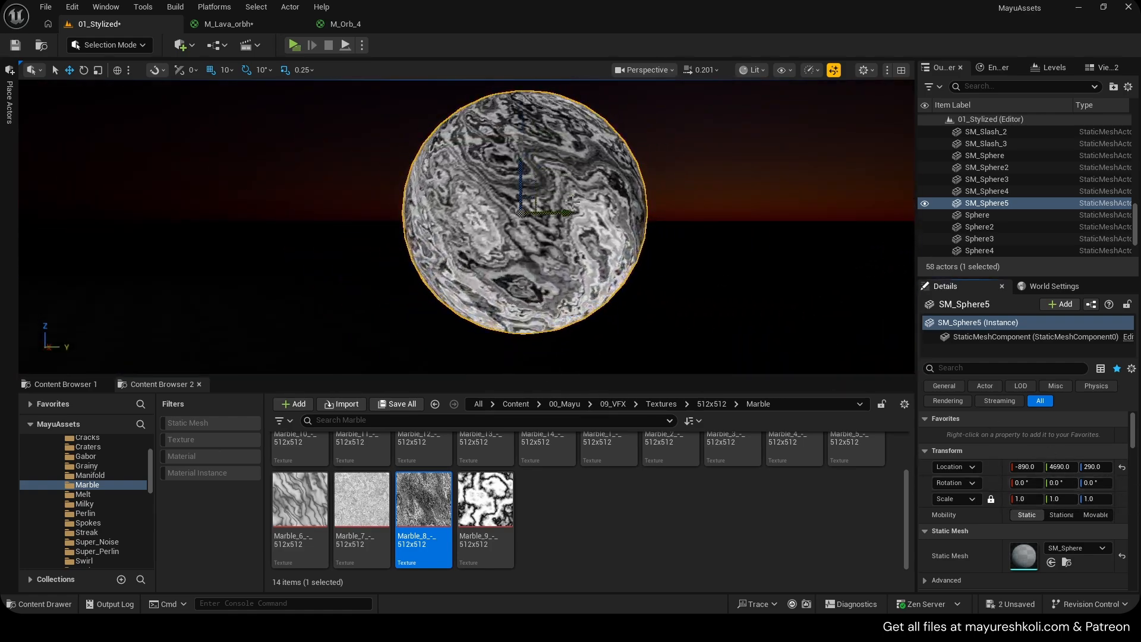
pyautogui.click(1122, 483)
# Inspect the reoriented marble sphere from above and below and save the level.
pyautogui.press('e')
pyautogui.moveTo(523, 238); pyautogui.dragTo(526, 214, button='right')
pyautogui.press('w')
pyautogui.press('s')
pyautogui.press('q')
pyautogui.press('w')
pyautogui.press('q')
pyautogui.press('s')
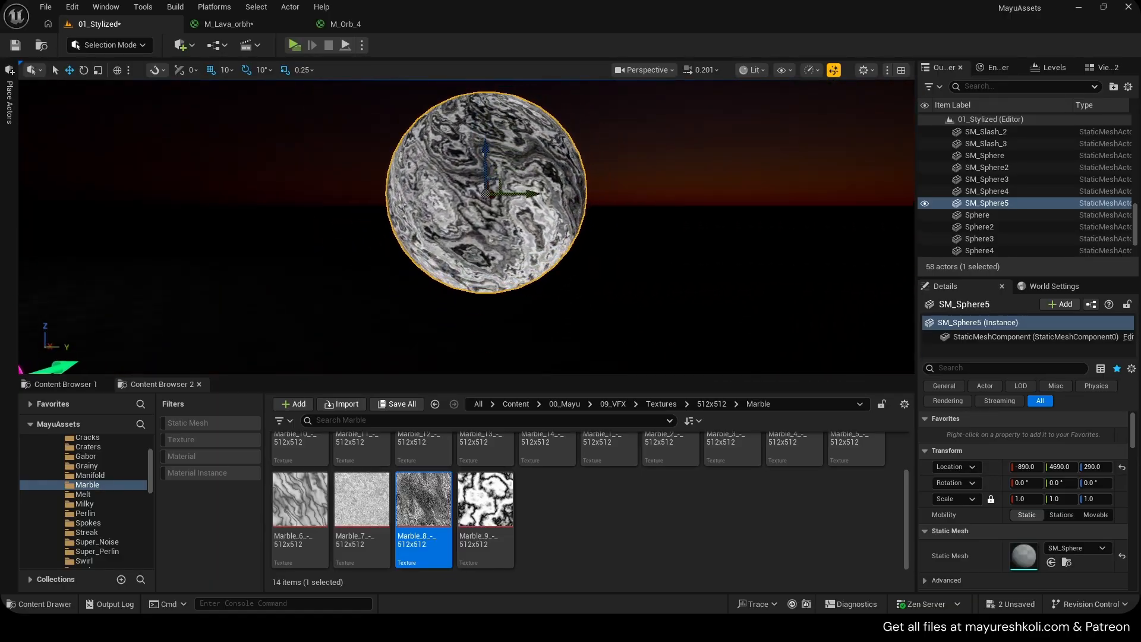
pyautogui.press('s')
pyautogui.moveTo(523, 214)
pyautogui.mouseDown(button='right')
pyautogui.moveTo(520, 255)
pyautogui.moveTo(523, 214)
pyautogui.moveTo(532, 235)
pyautogui.mouseUp(button='right')
pyautogui.hotkey('ctrl', 's')
# Examine the moving marble texture on the sphere from several sides and distances.
pyautogui.press('w')
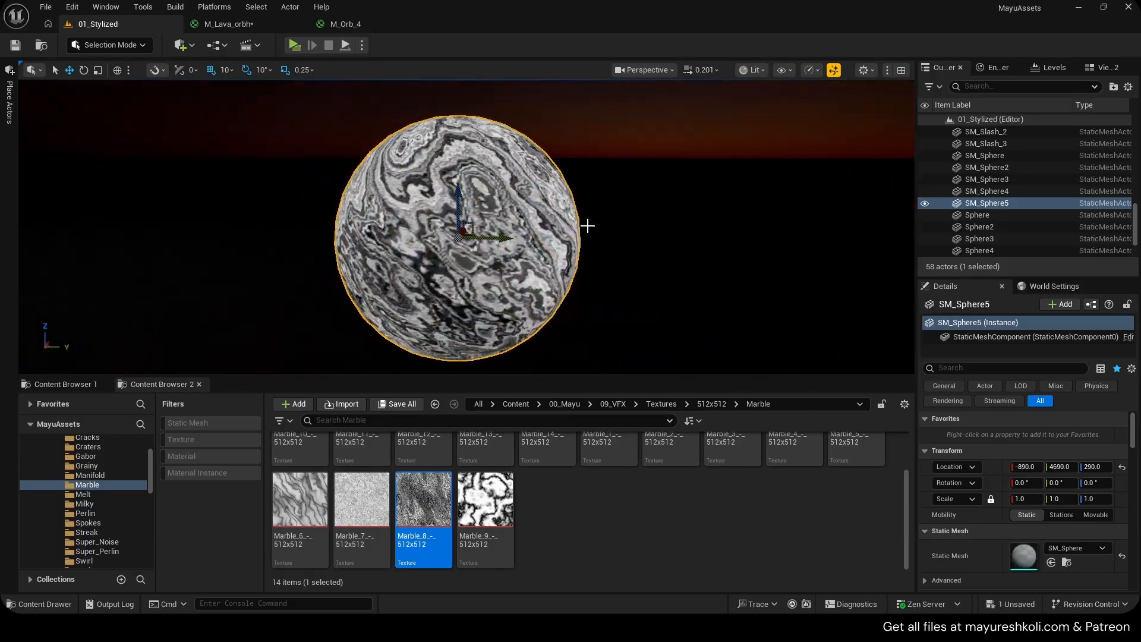
pyautogui.press('d')
pyautogui.moveTo(586, 225); pyautogui.dragTo(535, 238, button='right')
pyautogui.press('a')
pyautogui.press('d')
pyautogui.press('w')
pyautogui.press('s')
pyautogui.press('d')
pyautogui.press('s')
pyautogui.press('q')
pyautogui.press('a')
pyautogui.press('a')
pyautogui.press('e')
pyautogui.press('w')
pyautogui.press('s')
pyautogui.press('q')
pyautogui.press('w')
pyautogui.press('w')
pyautogui.press('w')
# Set the Panner node's Speed X and Speed Y to 0.1 in M_Lava_orbh and save the material.
pyautogui.click(228, 24)
pyautogui.click(513, 295)
pyautogui.write('0.1')
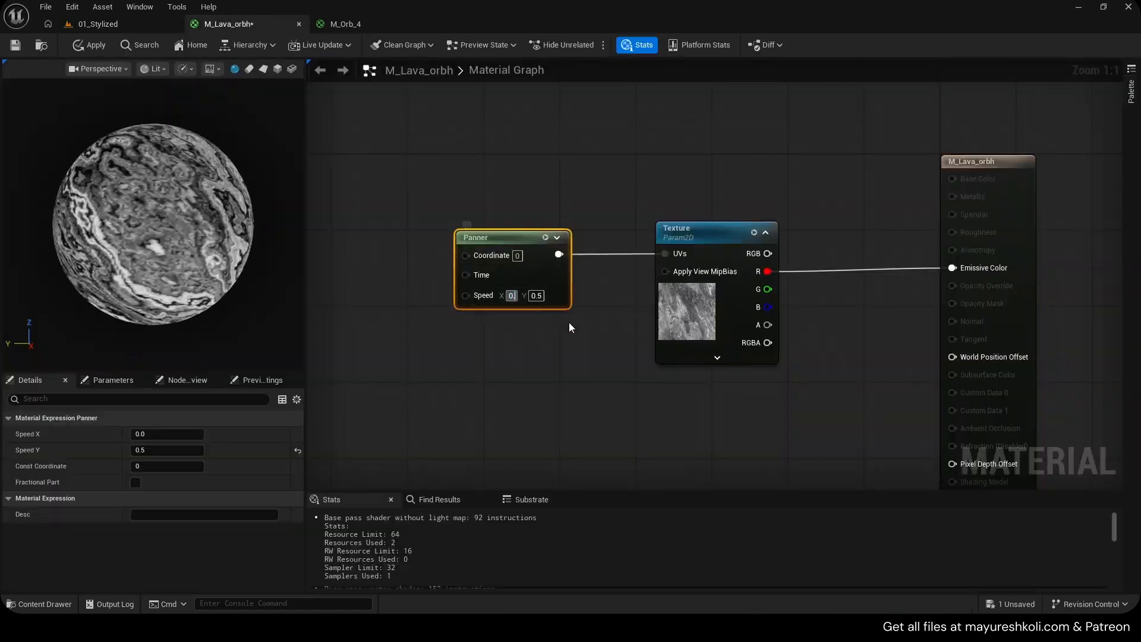
pyautogui.click(569, 322)
pyautogui.click(539, 296)
pyautogui.write('0.1')
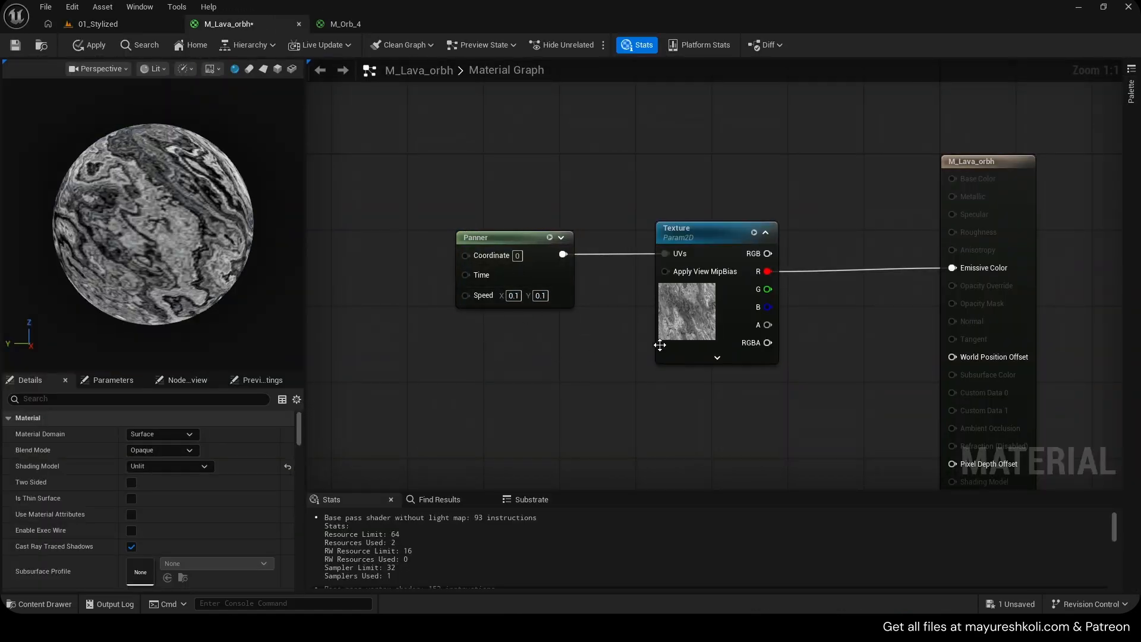
pyautogui.hotkey('ctrl', 's')
# Open the Marble_8_-_512x512 texture used by the Texture node to view it, close it, and return to the M_Lava_orbh graph.
pyautogui.scroll(-5, 233, 504)
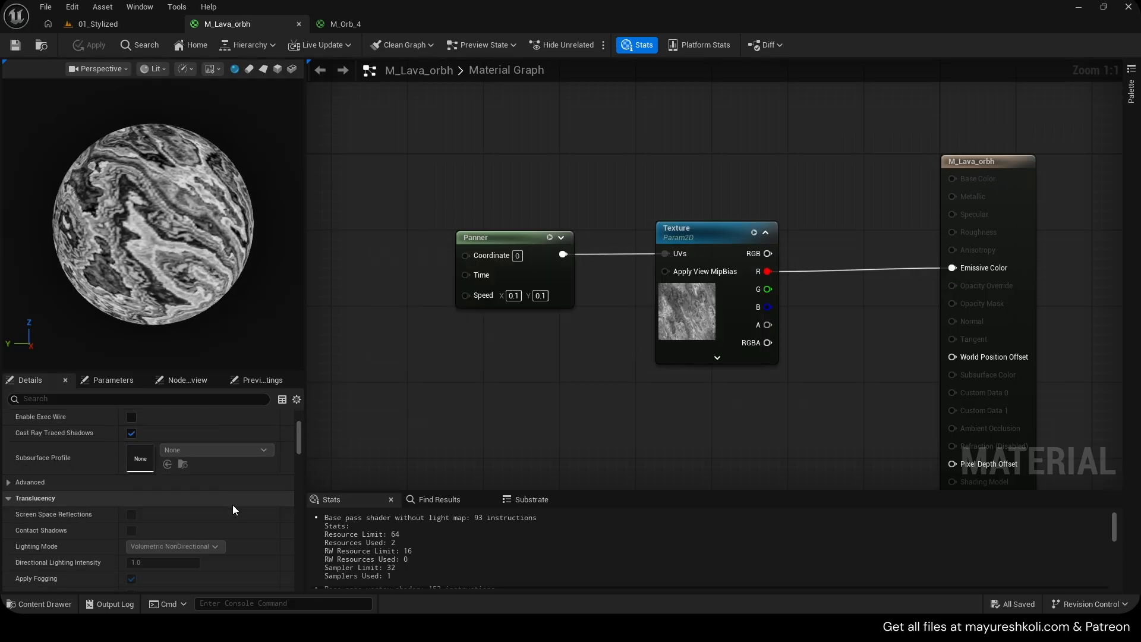
pyautogui.click(682, 351)
pyautogui.scroll(-5, 187, 471)
pyautogui.doubleClick(138, 537)
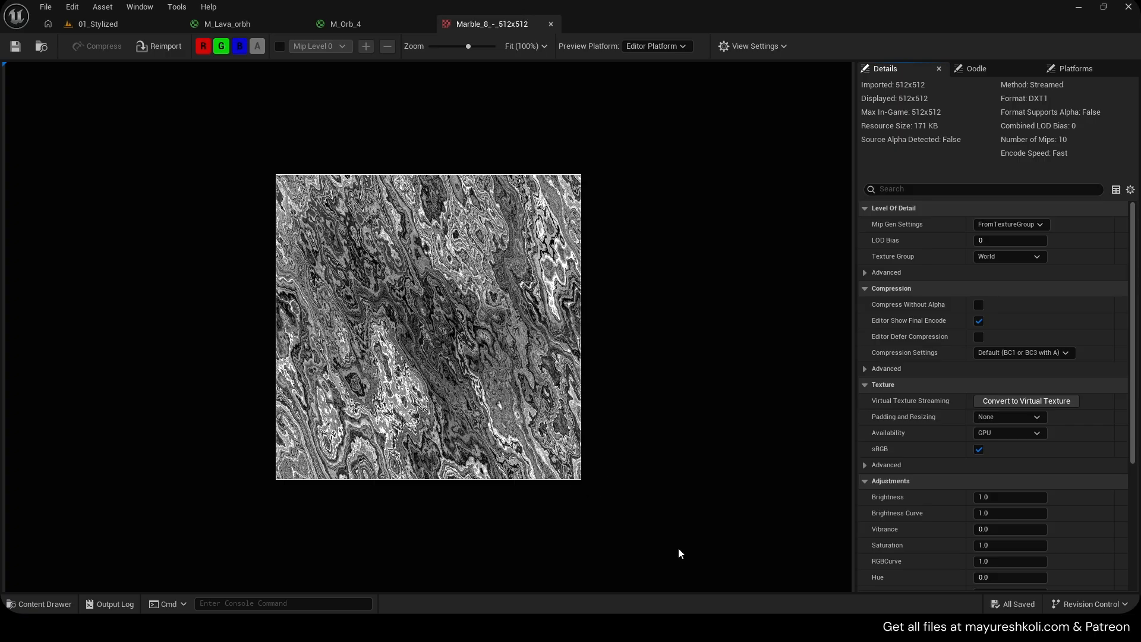
pyautogui.click(550, 24)
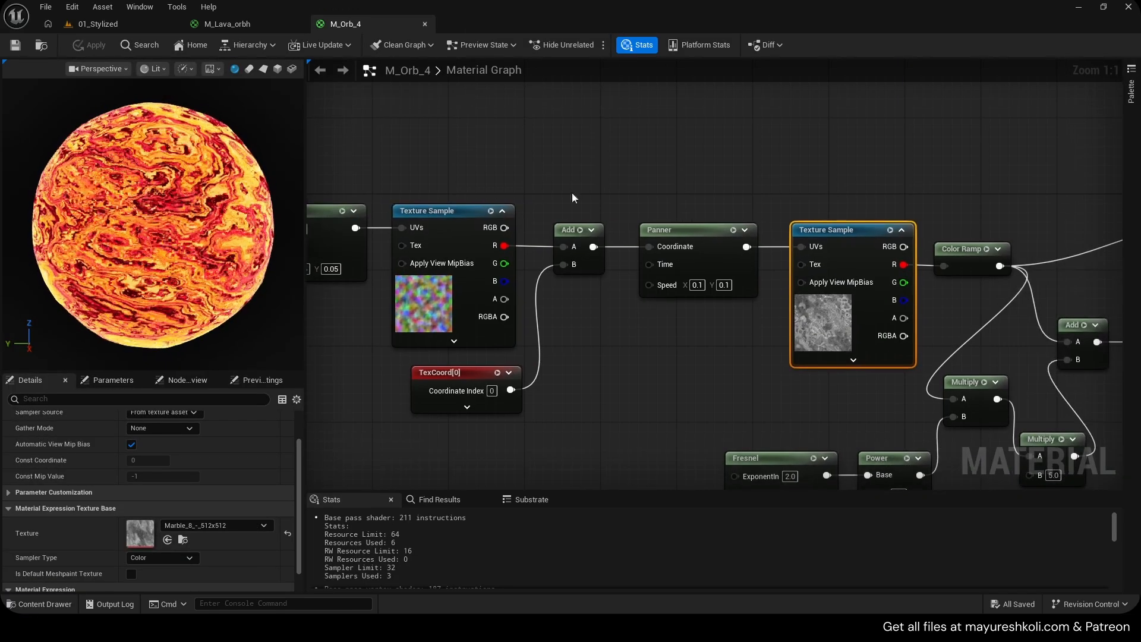
pyautogui.click(276, 25)
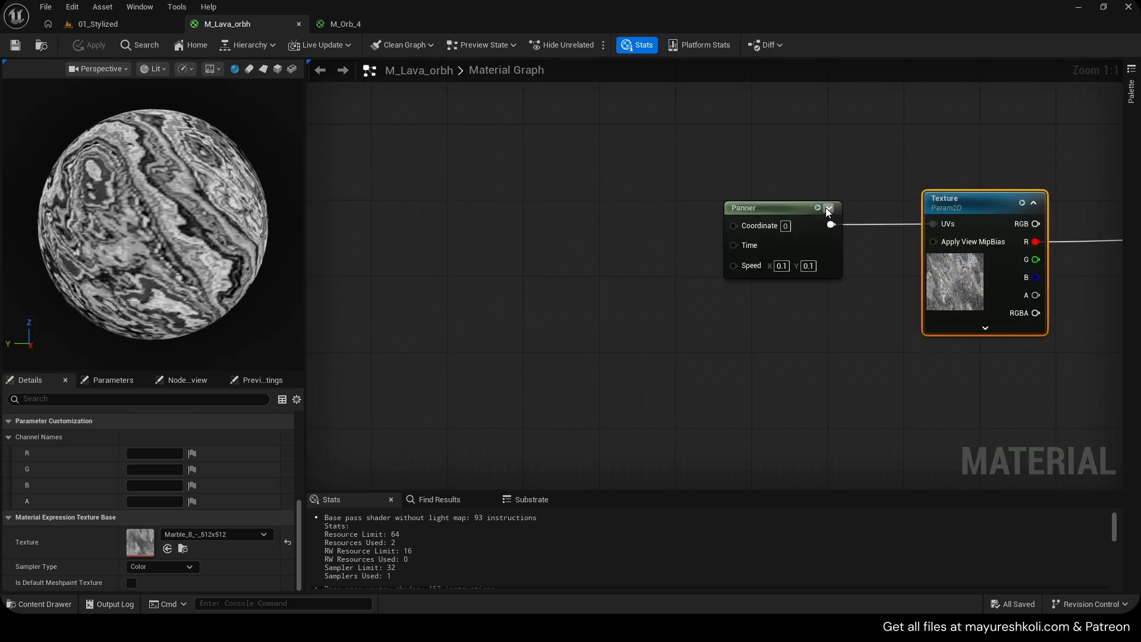
# Add a single TexCoord node below the Panner in the M_Lava_orbh graph, deleting the surplus copy.
pyautogui.moveTo(811, 204); pyautogui.dragTo(830, 204)
pyautogui.moveTo(604, 185); pyautogui.dragTo(535, 194, button='right')
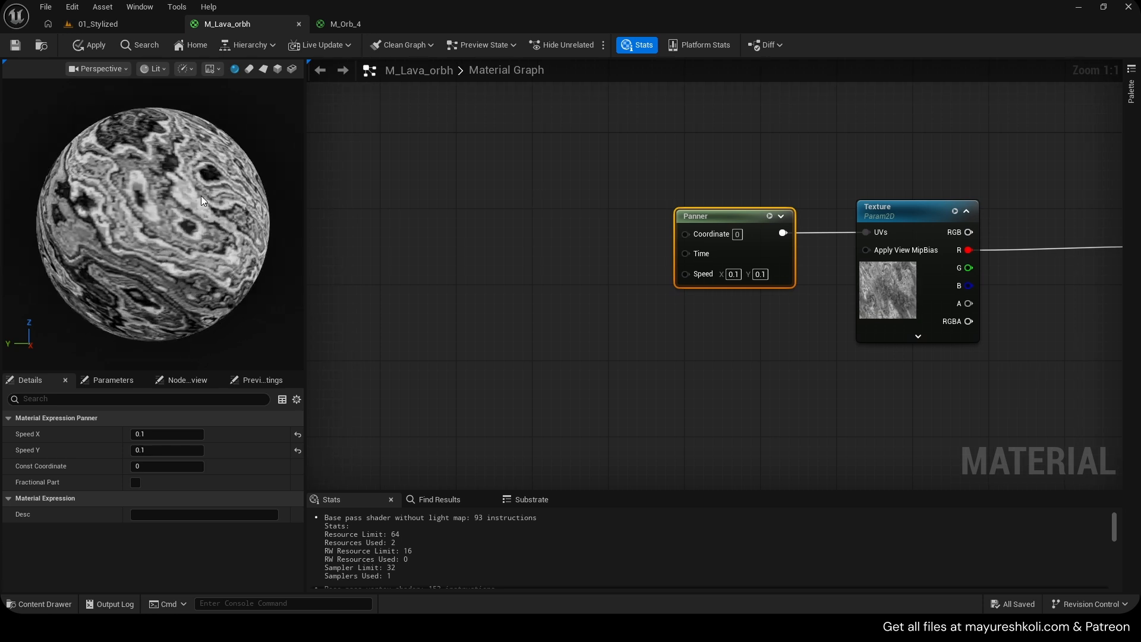
pyautogui.scroll(-3, 201, 195)
pyautogui.moveTo(615, 222); pyautogui.dragTo(504, 236, button='right')
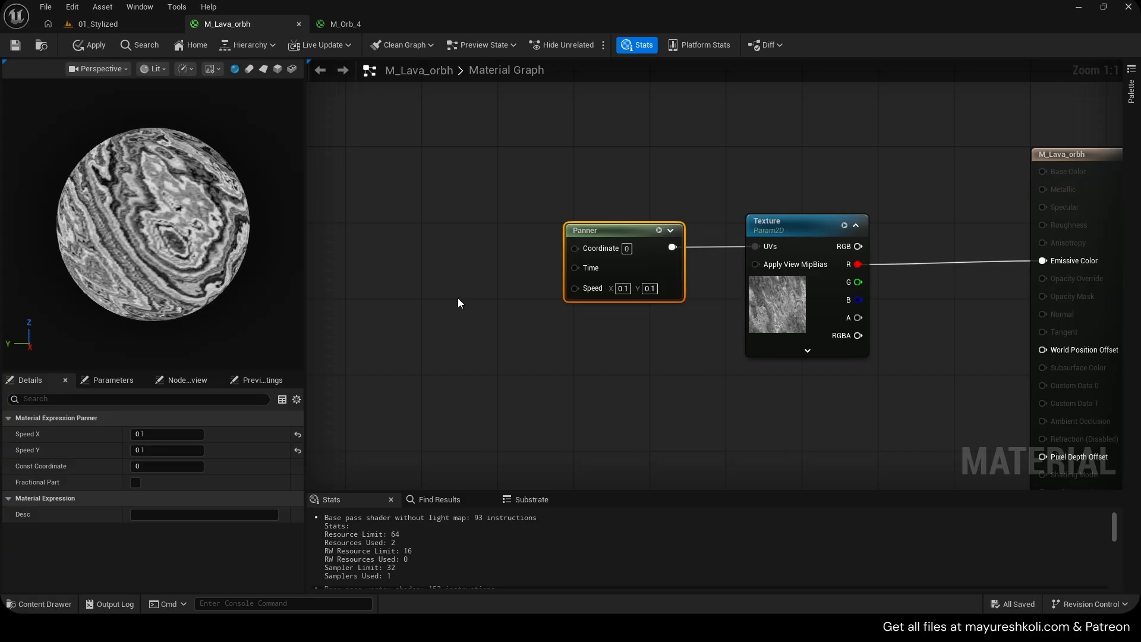
pyautogui.click(473, 333)
pyautogui.moveTo(480, 336); pyautogui.dragTo(394, 317)
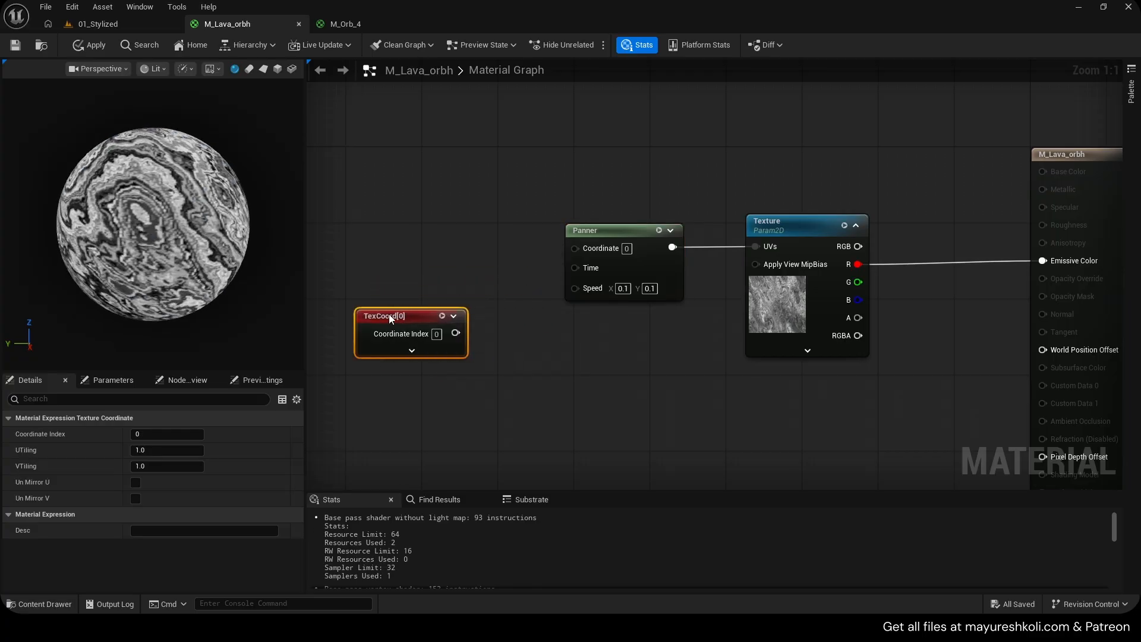
pyautogui.press('u')
pyautogui.click(538, 358)
pyautogui.moveTo(511, 352); pyautogui.dragTo(619, 420)
pyautogui.press('Delete')
pyautogui.moveTo(384, 322); pyautogui.dragTo(471, 336)
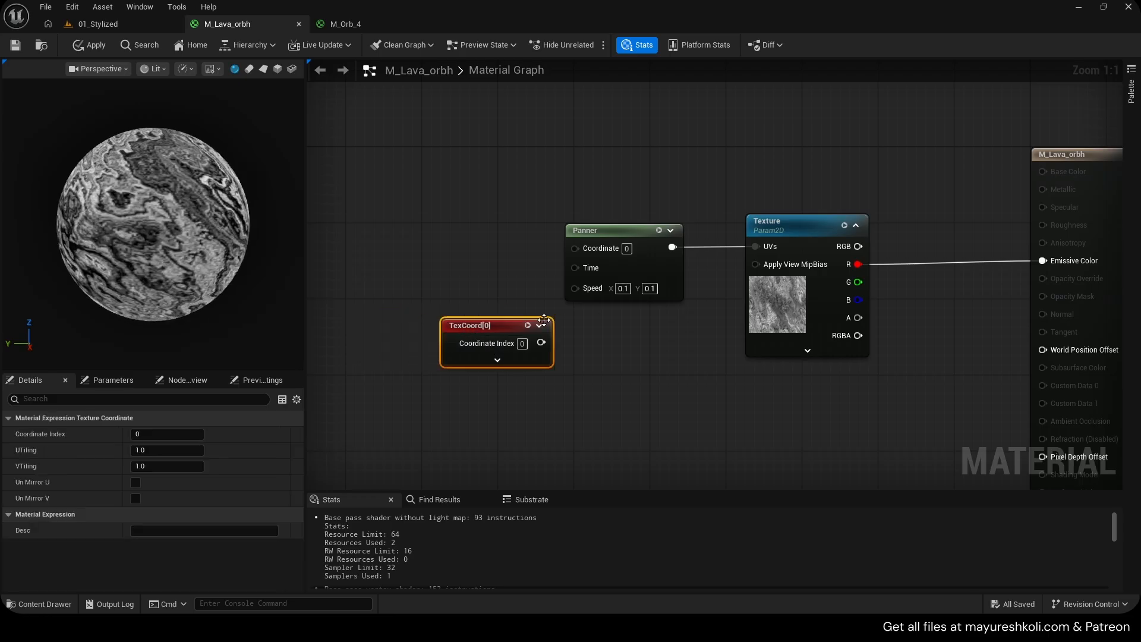
# Connect the TexCoord node directly to the Texture node's UVs in place of the Panner, and move the Panner aside.
pyautogui.moveTo(541, 343); pyautogui.dragTo(766, 246)
pyautogui.moveTo(620, 232); pyautogui.dragTo(582, 146)
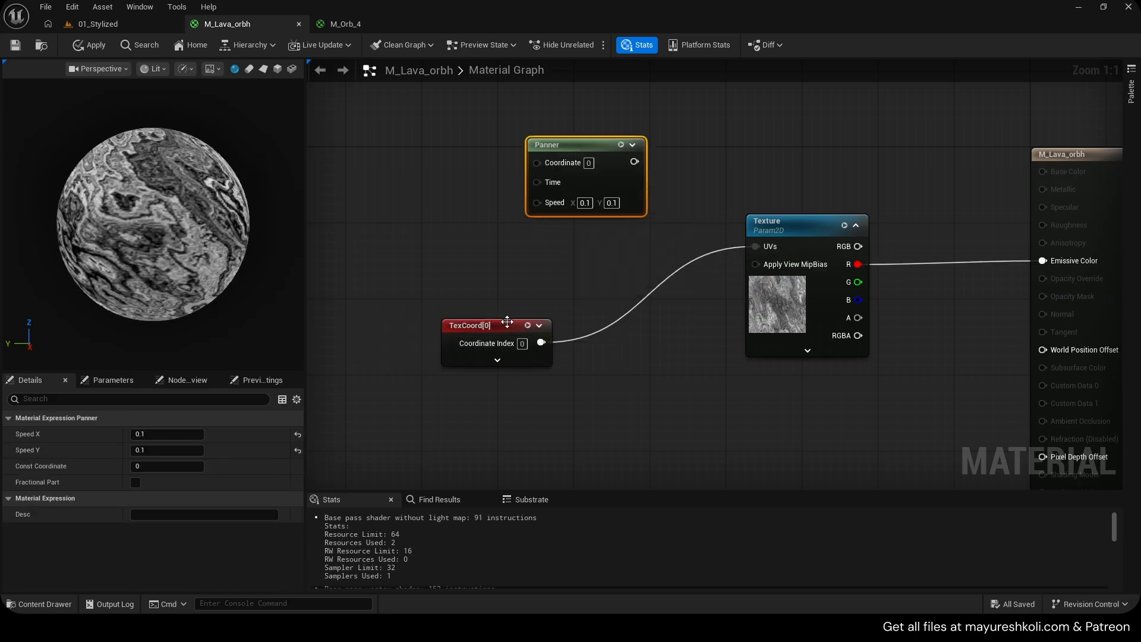
pyautogui.moveTo(497, 337); pyautogui.dragTo(551, 241)
pyautogui.moveTo(637, 272); pyautogui.dragTo(586, 309, button='right')
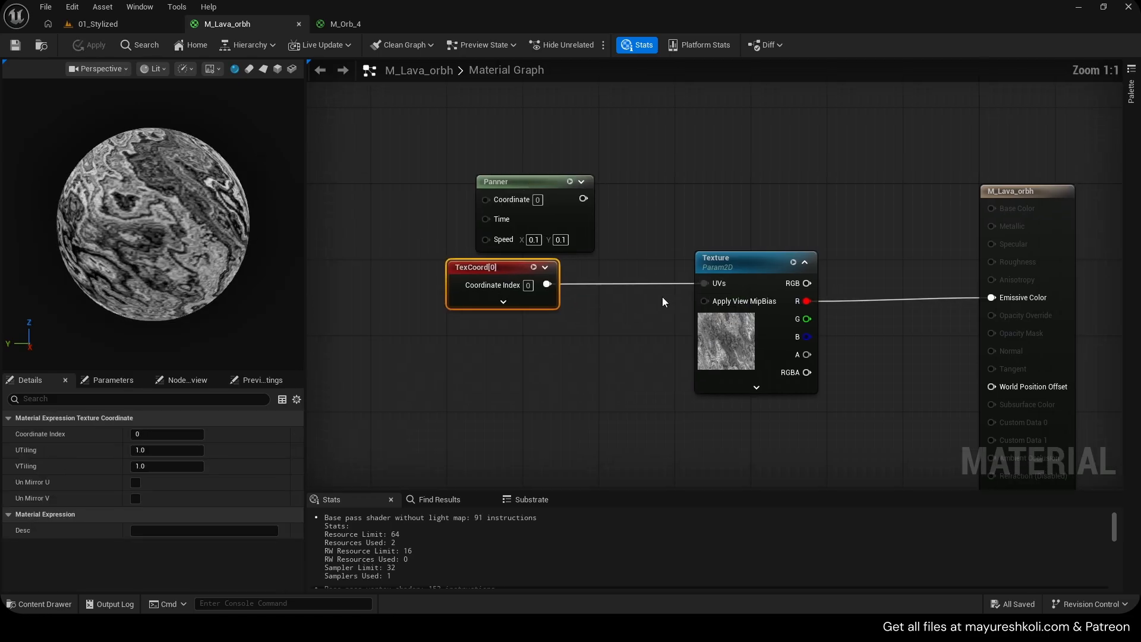
pyautogui.moveTo(494, 269); pyautogui.dragTo(423, 273)
# Insert an Add node between TexCoord and the Texture node's UVs, with TexCoord in A and B set to 0.5.
pyautogui.click(564, 308)
pyautogui.moveTo(580, 333); pyautogui.dragTo(490, 293)
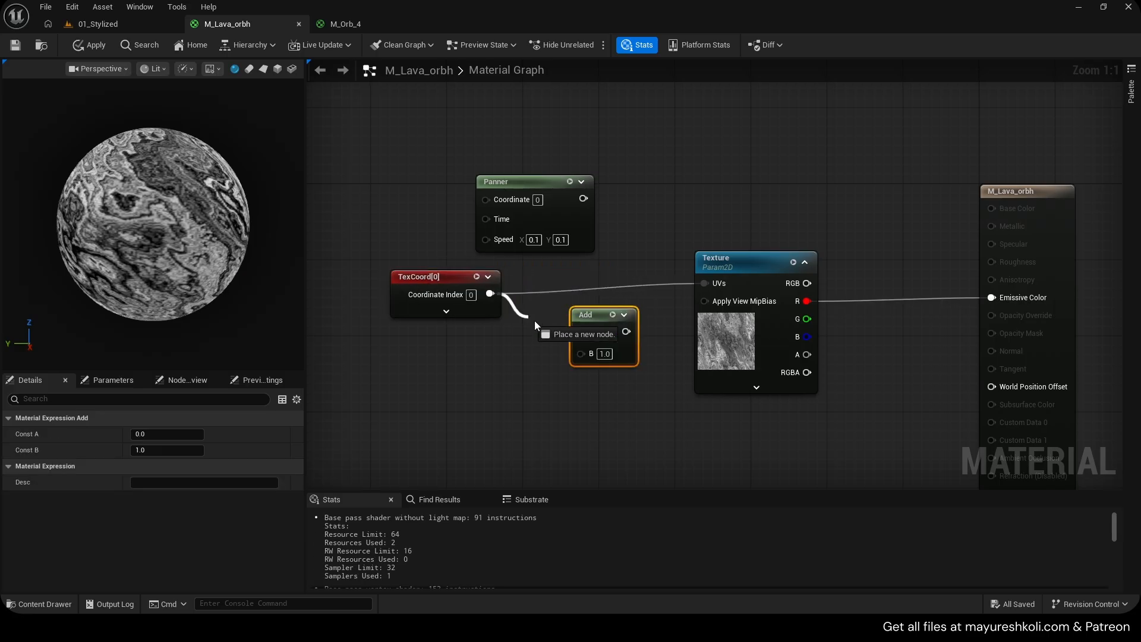
pyautogui.moveTo(626, 332); pyautogui.dragTo(704, 283)
pyautogui.moveTo(588, 324); pyautogui.dragTo(579, 296)
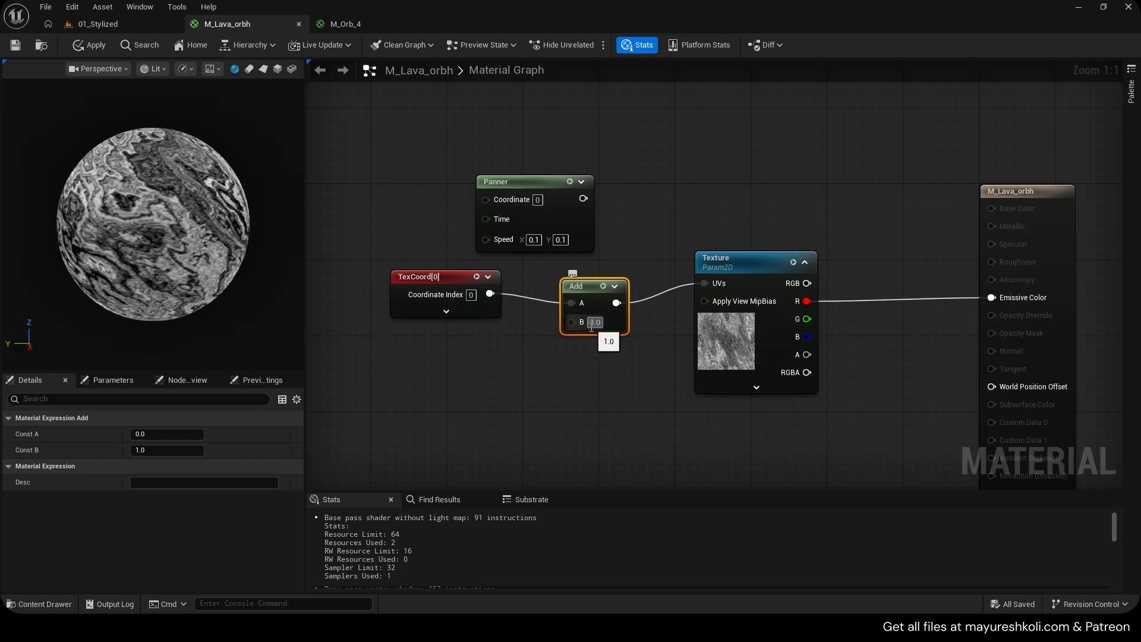
pyautogui.click(595, 322)
pyautogui.write('0.5')
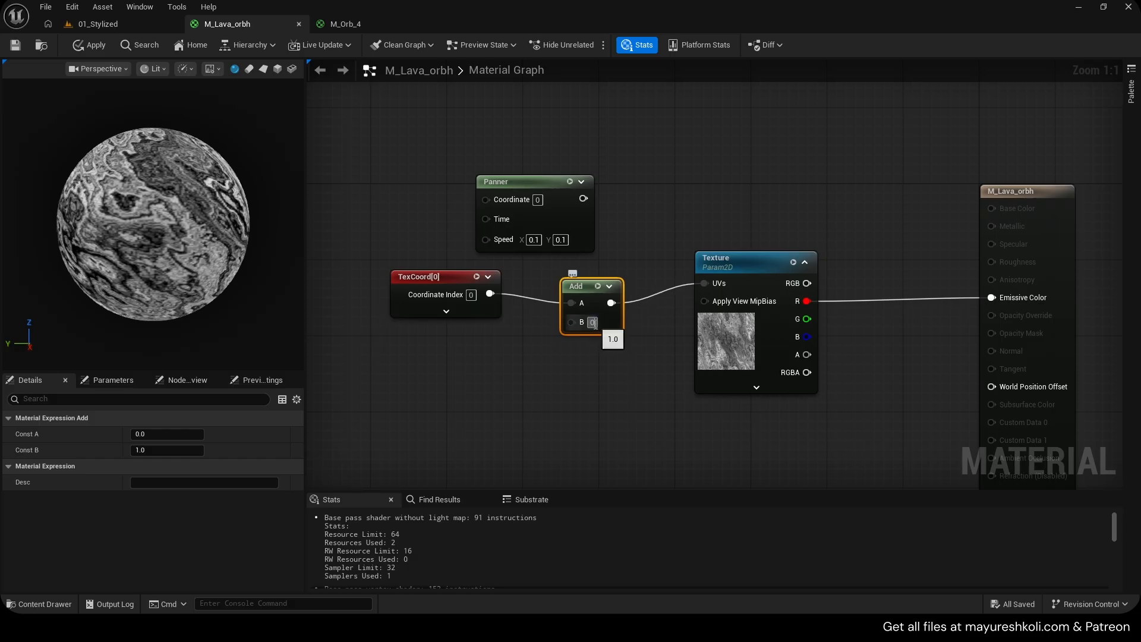
pyautogui.click(508, 381)
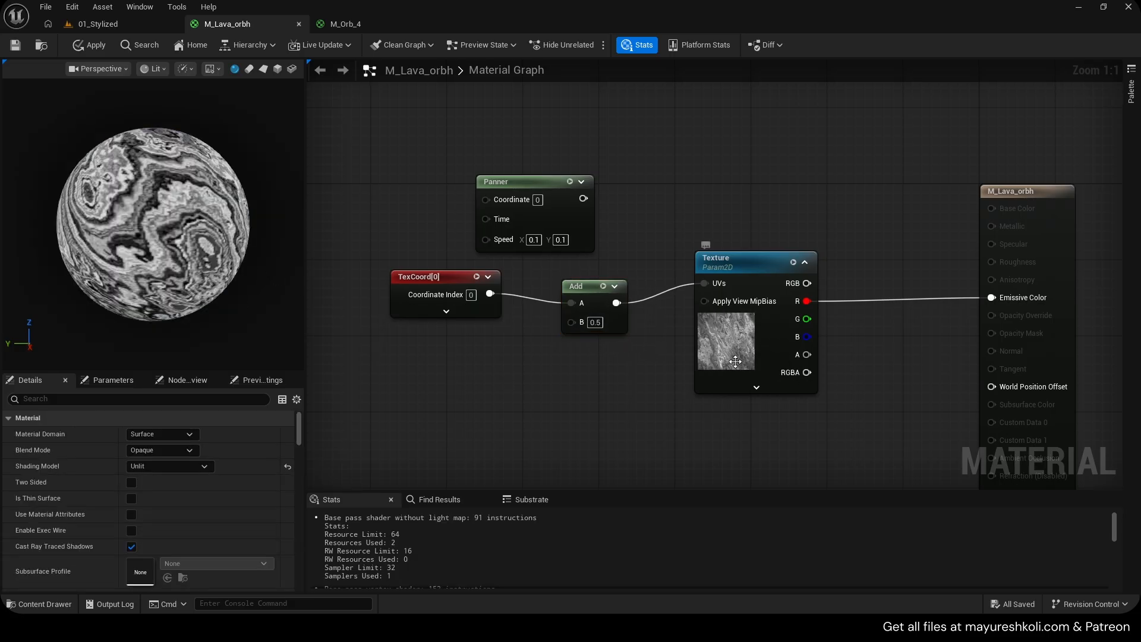
# Add a Time node and connect it to the Add node's B input.
pyautogui.scroll(2, 529, 350)
pyautogui.moveTo(481, 363); pyautogui.dragTo(491, 359, button='right')
pyautogui.rightClick(491, 359)
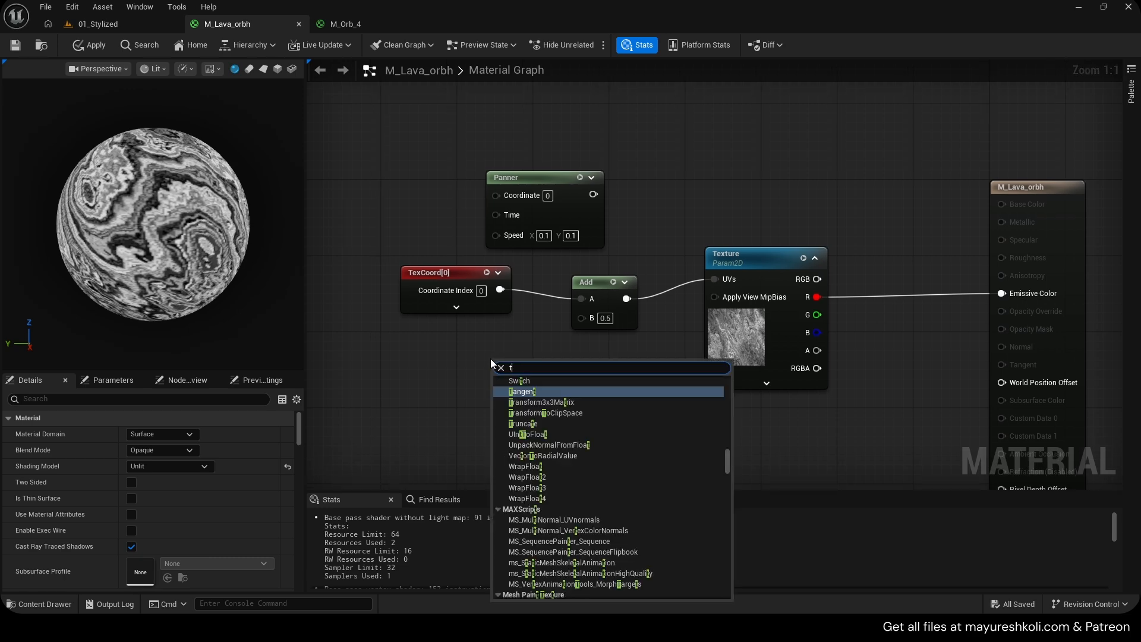
pyautogui.write('time')
pyautogui.click(540, 391)
pyautogui.moveTo(539, 391); pyautogui.dragTo(581, 317)
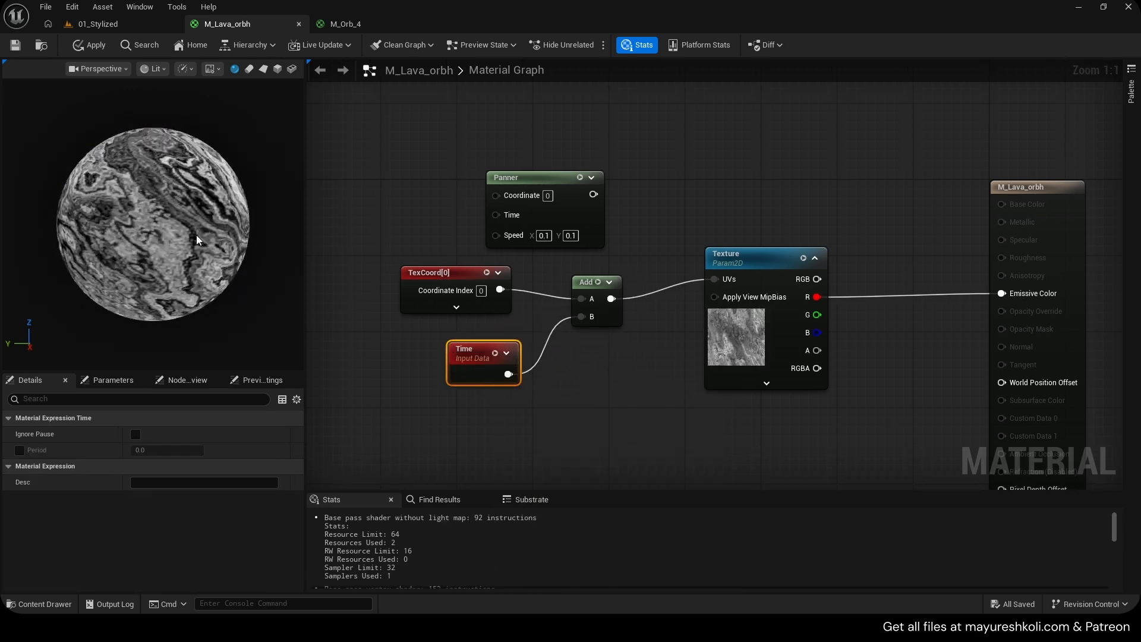
# Delete the Time node feeding the Add node's B input, align TexCoord with Add, and save the material.
pyautogui.moveTo(427, 336); pyautogui.dragTo(530, 395)
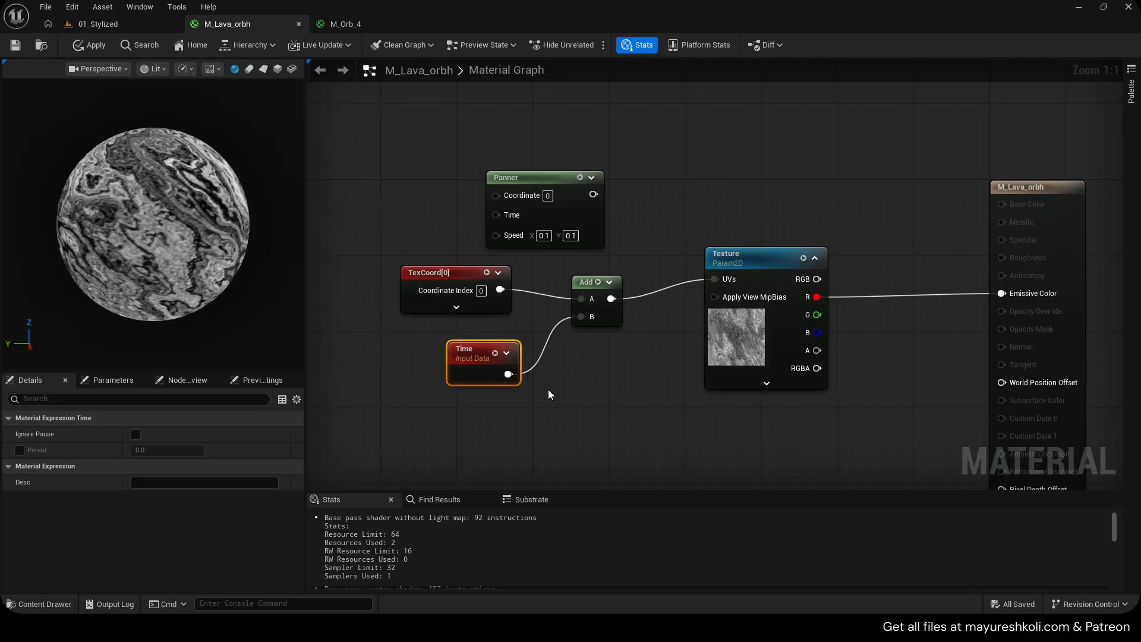
pyautogui.moveTo(533, 394); pyautogui.dragTo(433, 332)
pyautogui.moveTo(427, 263); pyautogui.dragTo(647, 340)
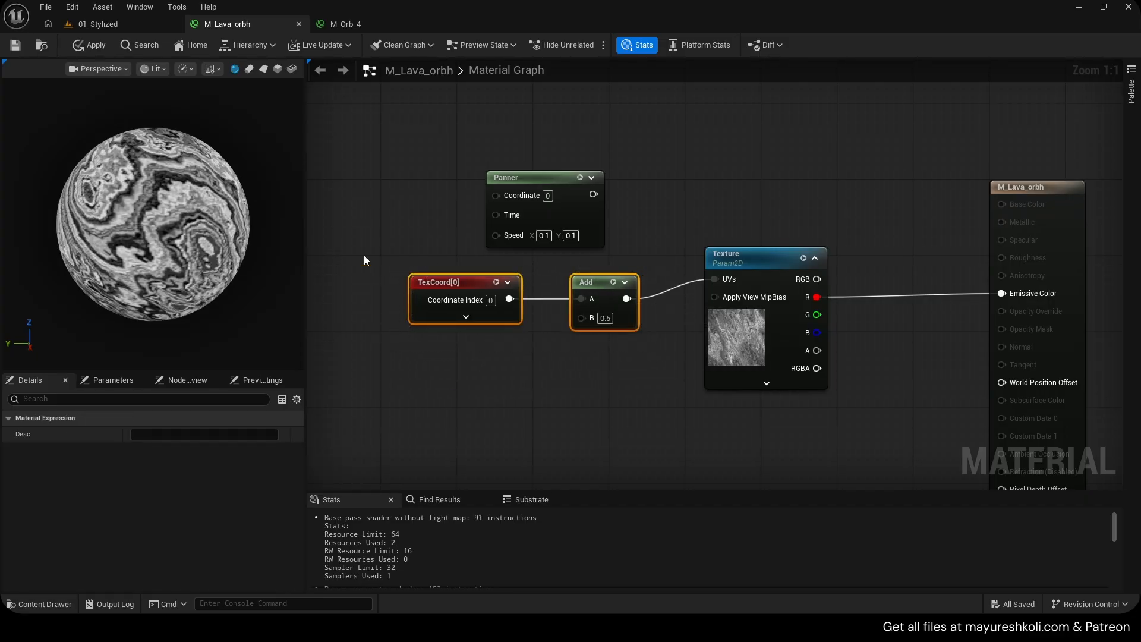
pyautogui.hotkey('ctrl', 's')
# Switch the material preview mesh to a plane and frame it larger, facing the view.
pyautogui.click(264, 68)
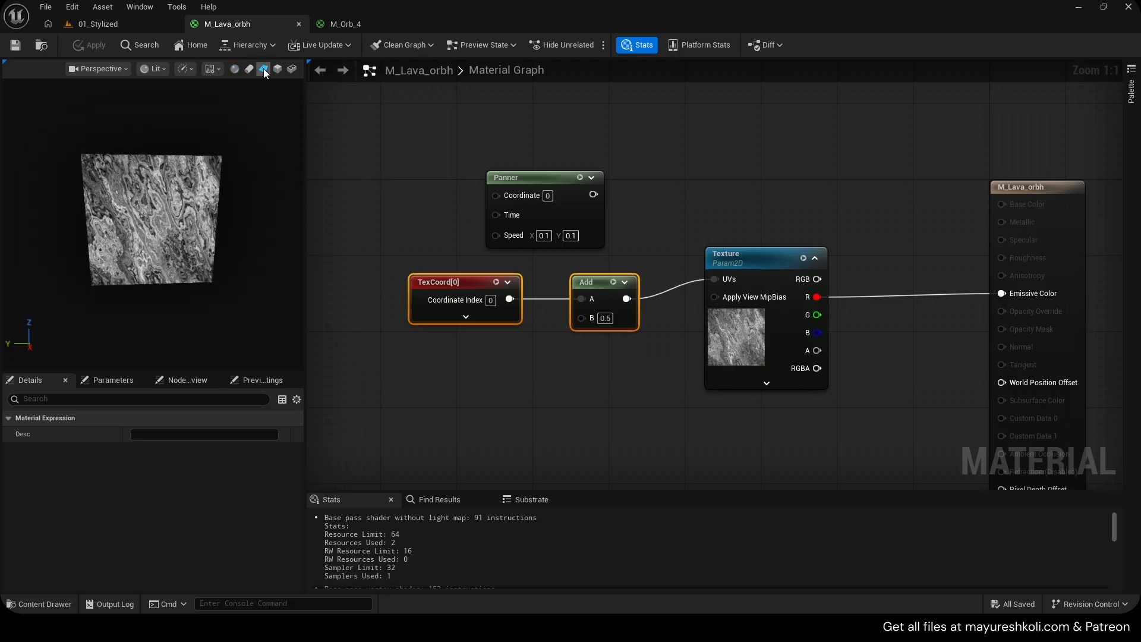
pyautogui.moveTo(212, 240); pyautogui.dragTo(231, 268, button='right')
pyautogui.moveTo(211, 240); pyautogui.dragTo(127, 244)
pyautogui.moveTo(212, 241); pyautogui.dragTo(200, 223, button='right')
pyautogui.moveTo(211, 241); pyautogui.dragTo(205, 240)
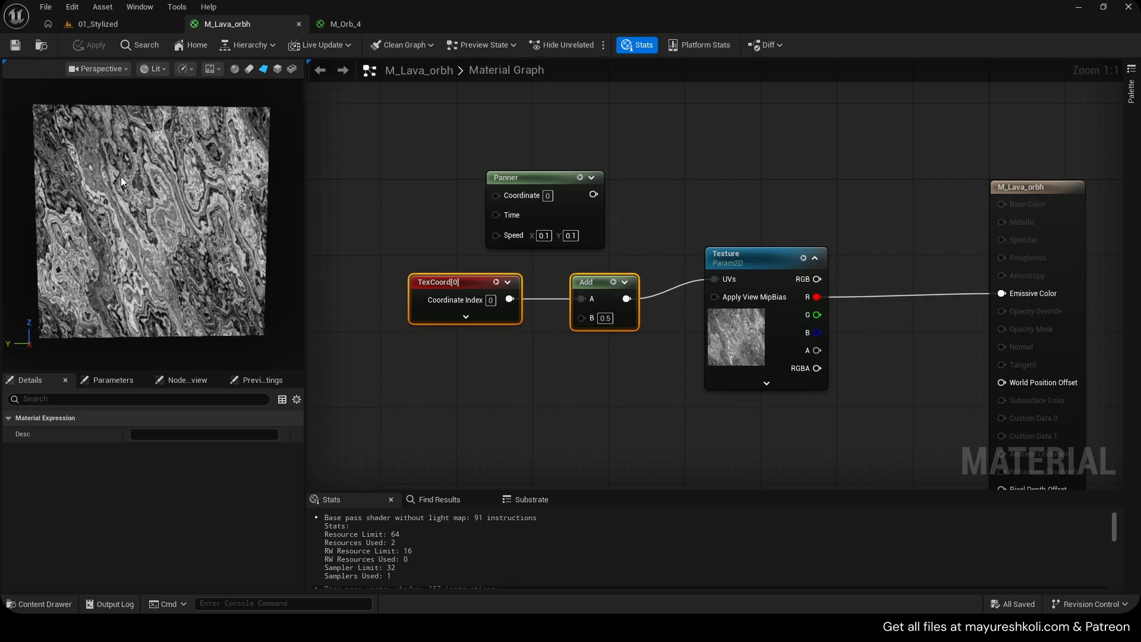
# Add a Texture Sample node below the TexCoord node.
pyautogui.moveTo(529, 393); pyautogui.dragTo(510, 354, button='right')
pyautogui.press('t')
pyautogui.click(498, 352)
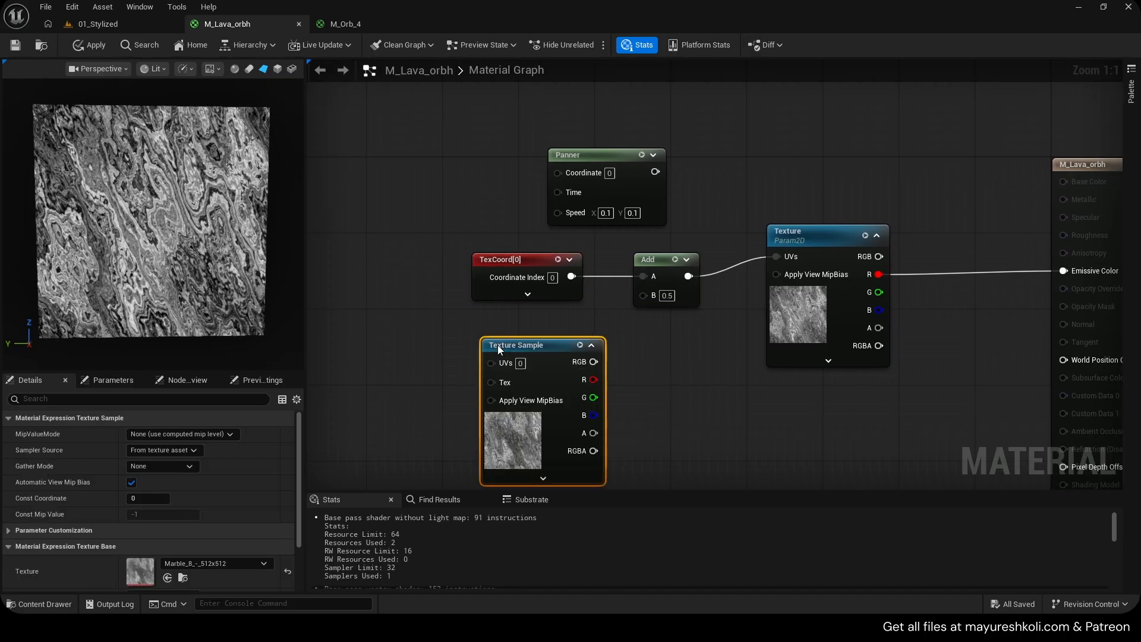
pyautogui.moveTo(497, 346); pyautogui.dragTo(489, 346)
pyautogui.moveTo(553, 366); pyautogui.dragTo(546, 345, button='right')
# Assign the Noise_1 texture to the new Texture Sample node.
pyautogui.click(252, 560)
pyautogui.write('n')
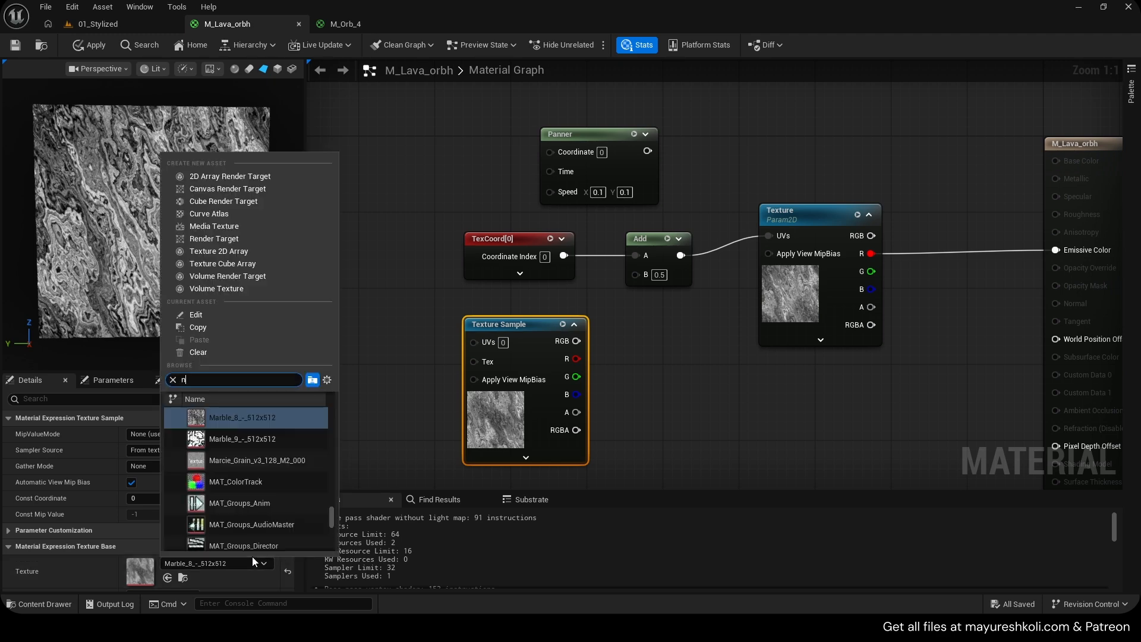
pyautogui.write('oise 1')
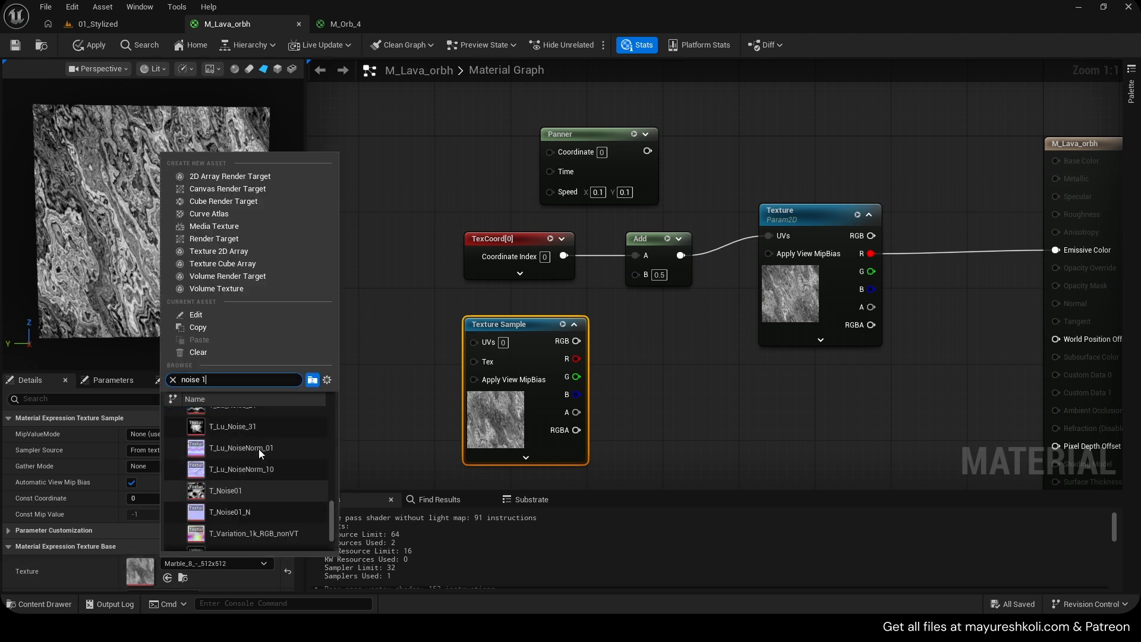
pyautogui.scroll(-2, 251, 498)
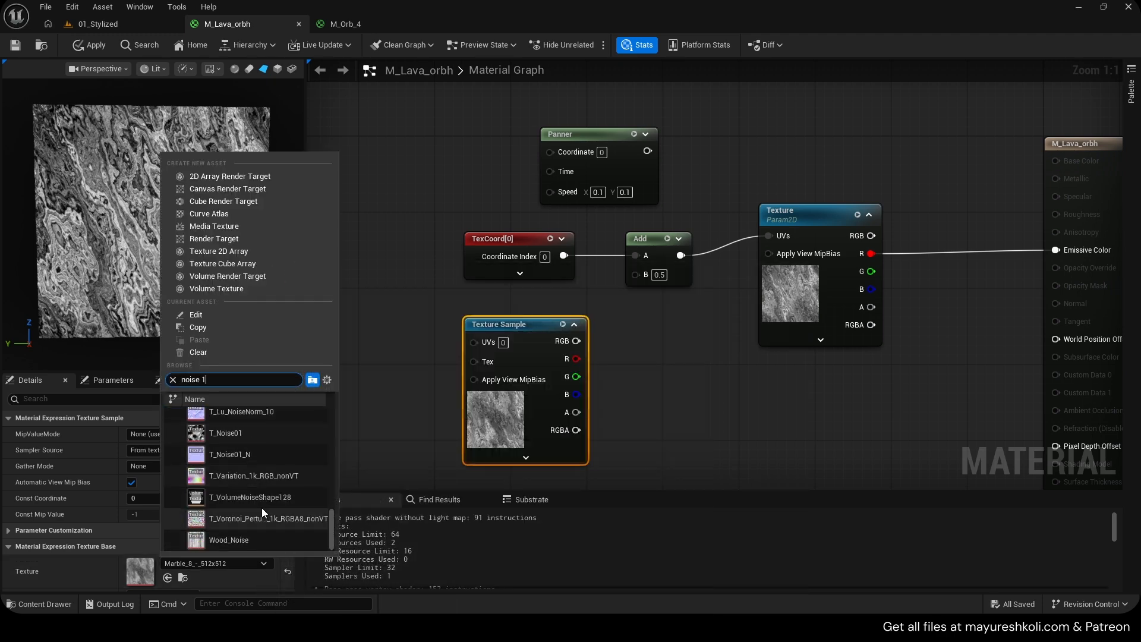
pyautogui.scroll(5, 257, 495)
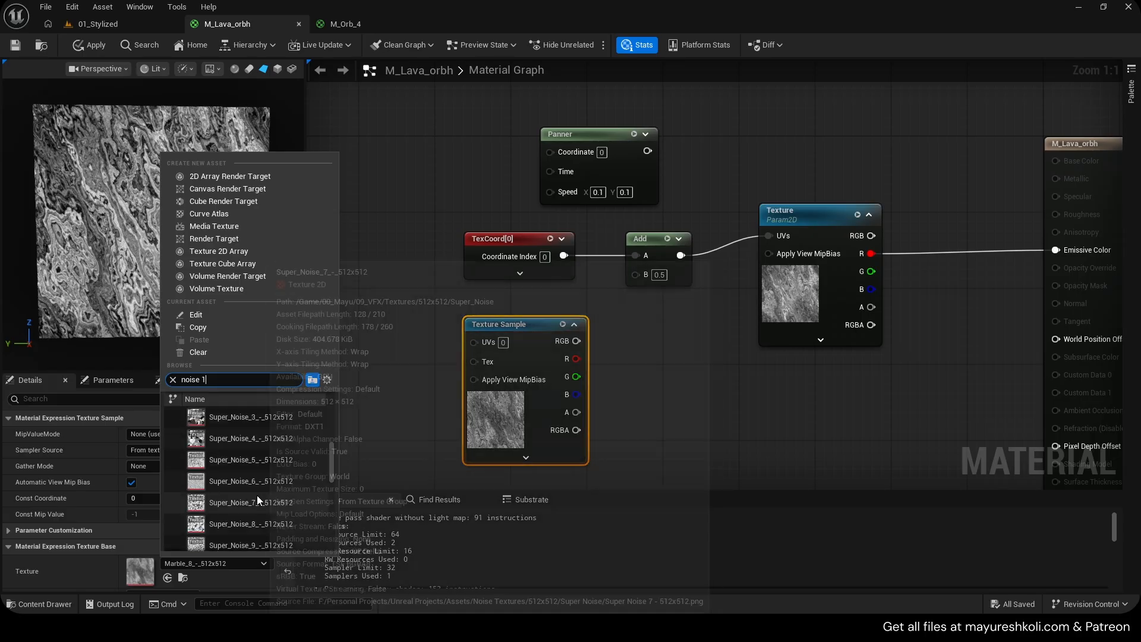
pyautogui.click(228, 488)
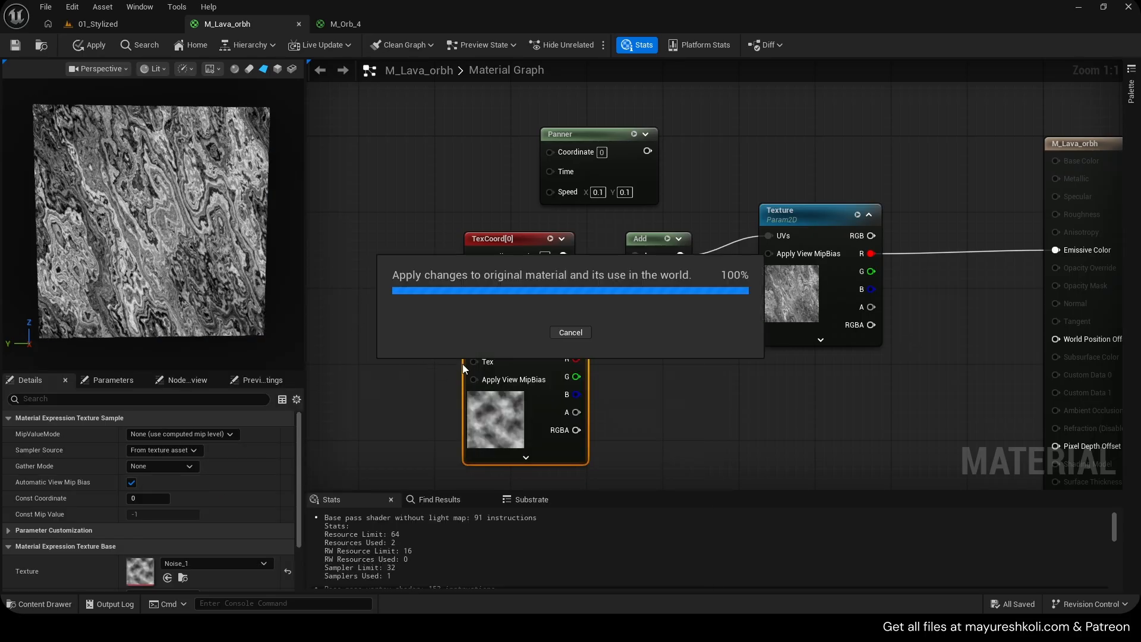
# Open the Noise_1 texture to view its pattern, and look at the M_Orb_4 graph for comparison.
pyautogui.moveTo(627, 367); pyautogui.dragTo(566, 372, button='right')
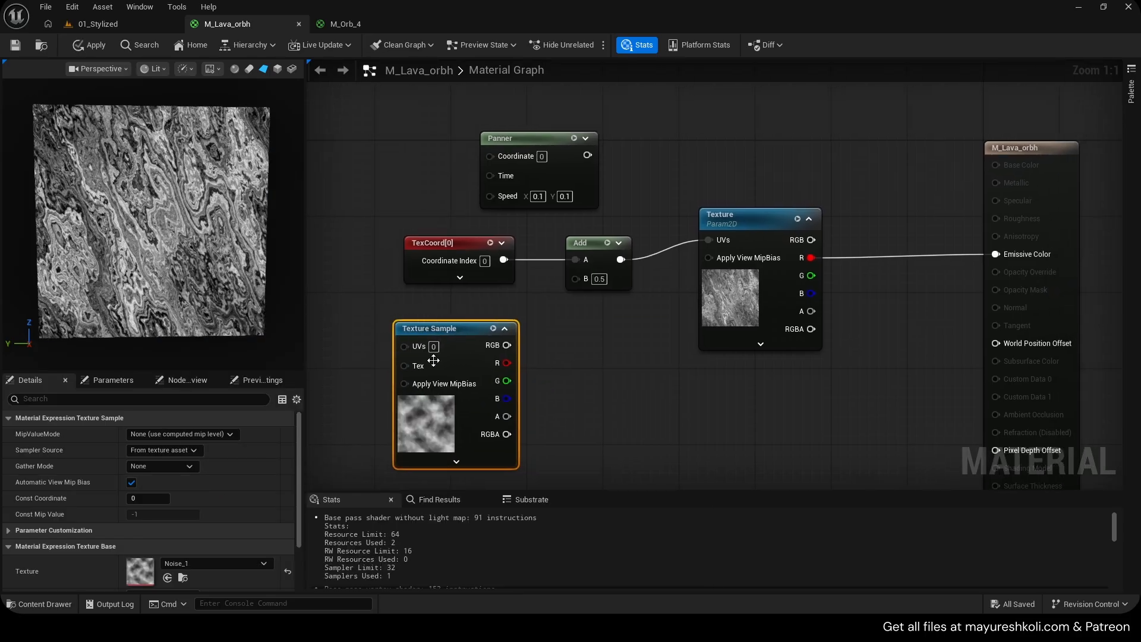
pyautogui.doubleClick(135, 559)
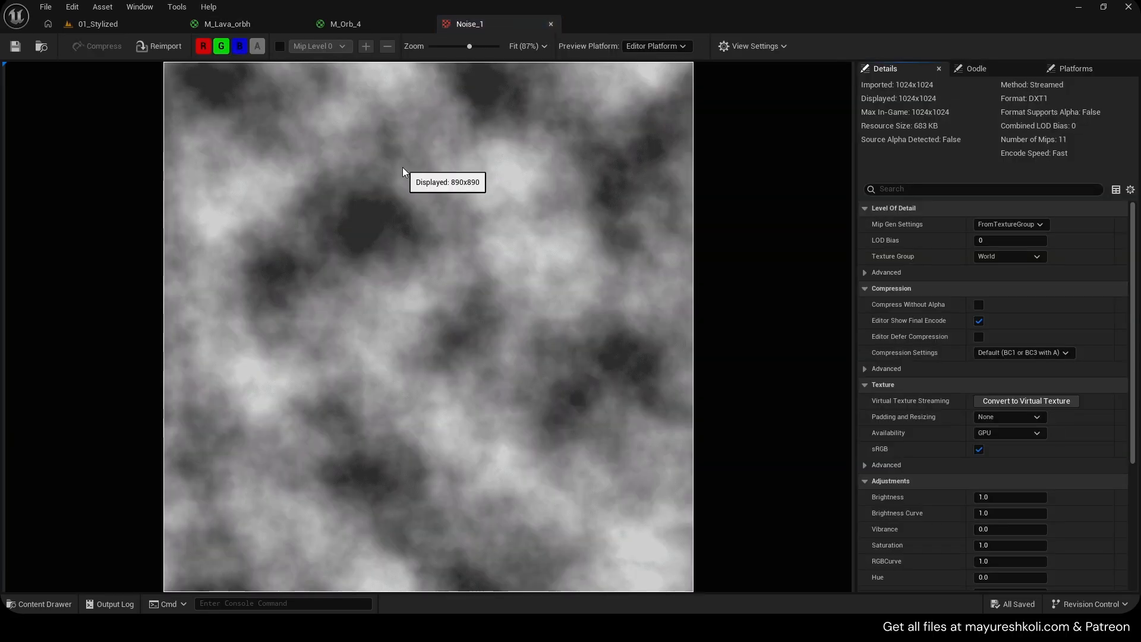
pyautogui.click(259, 26)
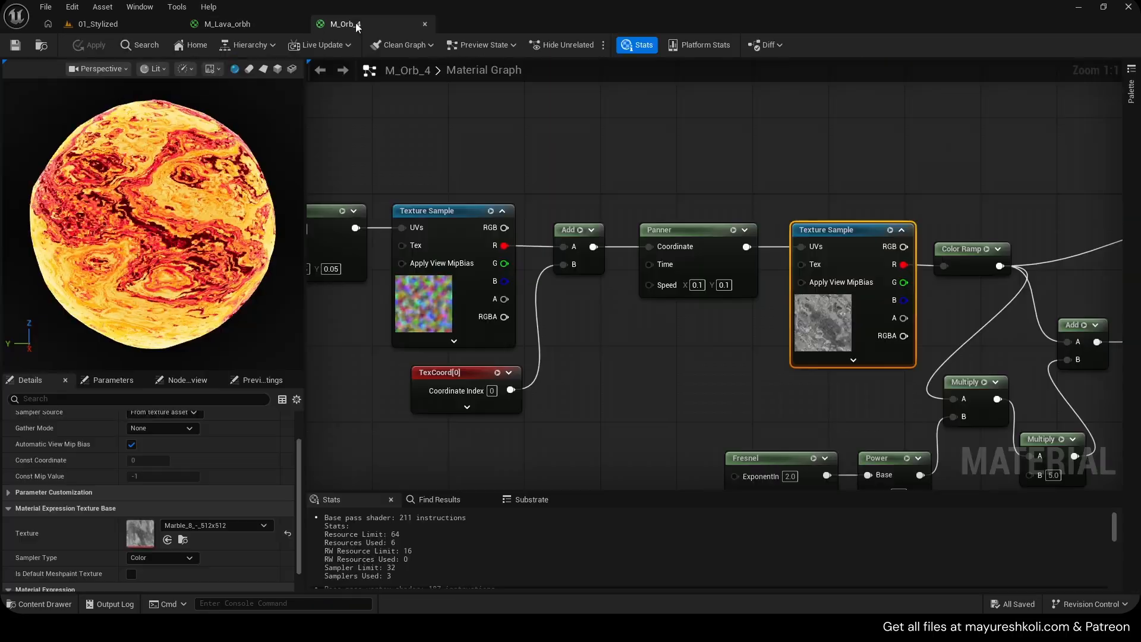
# Connect the noise Texture Sample's R output to the Add node's B input, save the material, and reposition the Texture Sample slightly.
pyautogui.moveTo(571, 286); pyautogui.dragTo(603, 281, button='right')
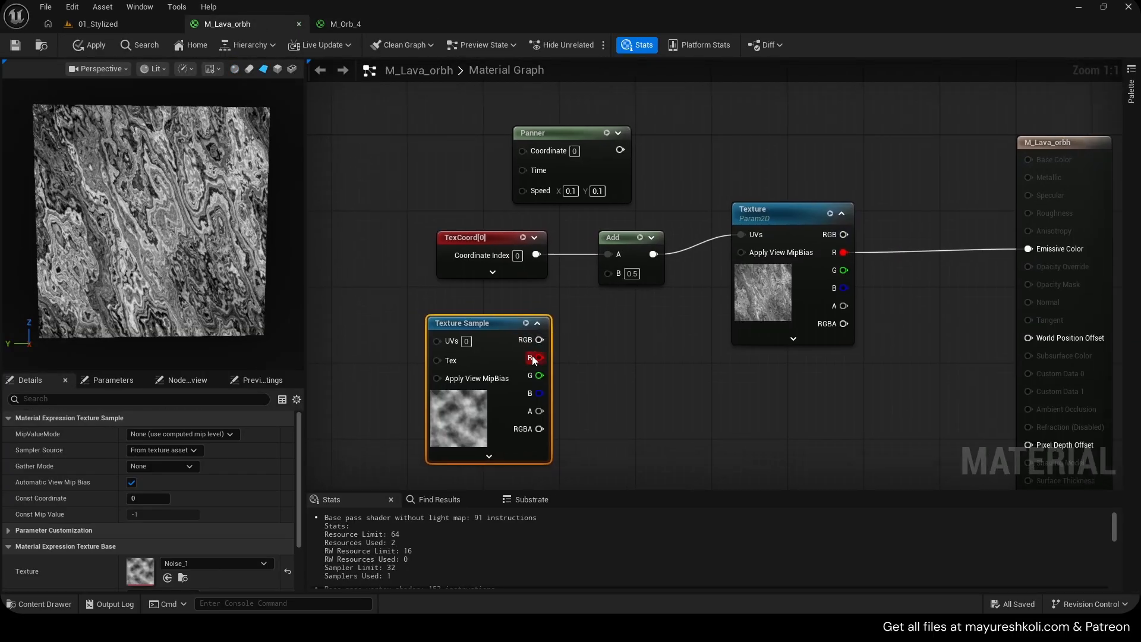
pyautogui.moveTo(538, 357); pyautogui.dragTo(608, 272)
pyautogui.scroll(3, 183, 257)
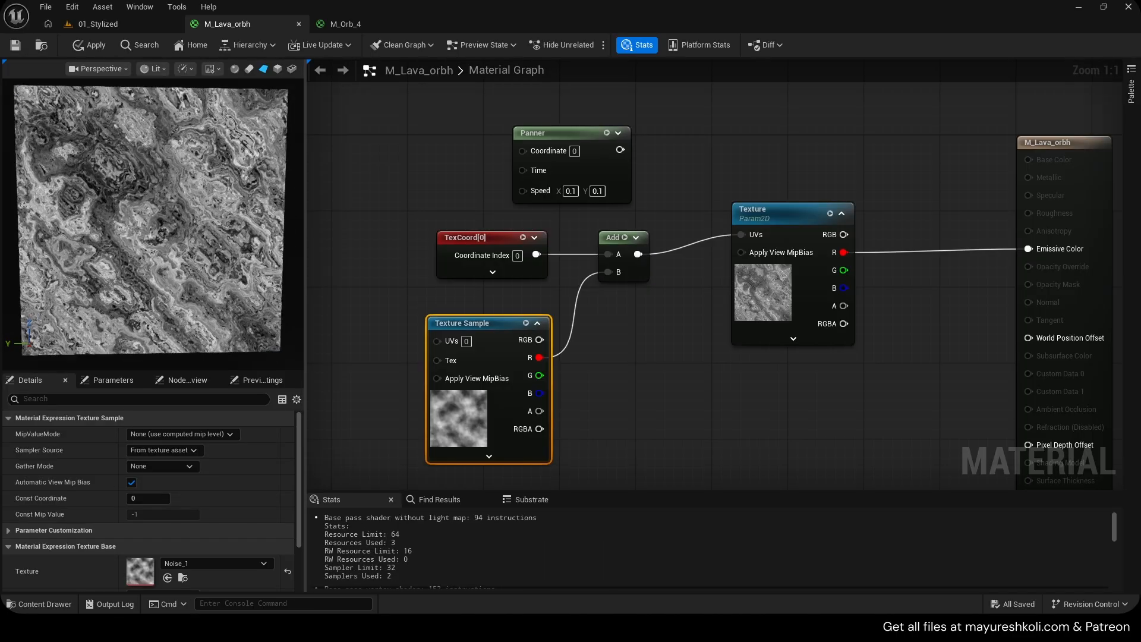
pyautogui.hotkey('ctrl', 's')
pyautogui.moveTo(441, 209); pyautogui.dragTo(612, 284)
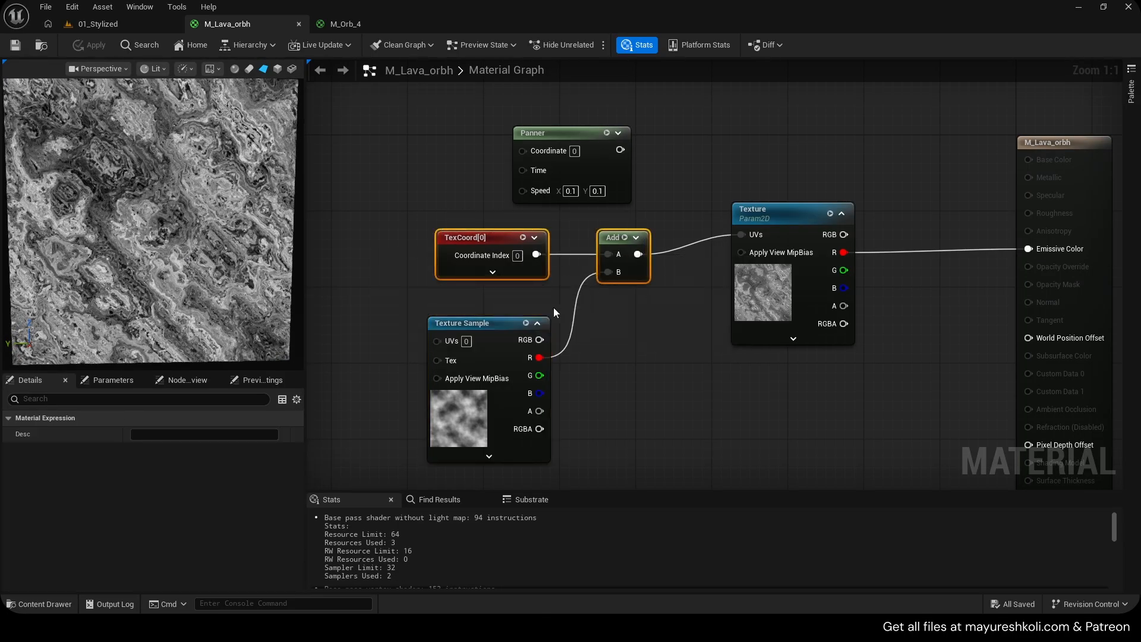
pyautogui.moveTo(485, 323)
pyautogui.mouseDown()
pyautogui.moveTo(495, 317)
pyautogui.moveTo(476, 317)
pyautogui.mouseUp()
pyautogui.scroll(-3, 183, 257)
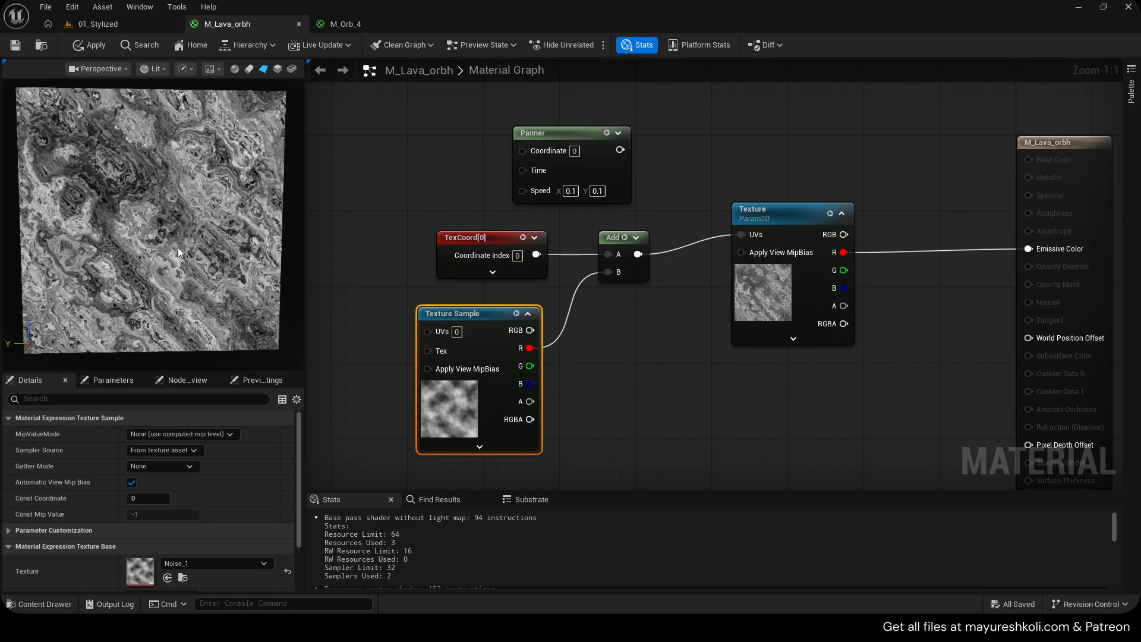
pyautogui.scroll(-1, 432, 390)
# Examine the bright and dark areas of Noise_1, comparing the texture with the M_Orb_4 and M_Lava_orbh materials.
pyautogui.doubleClick(131, 571)
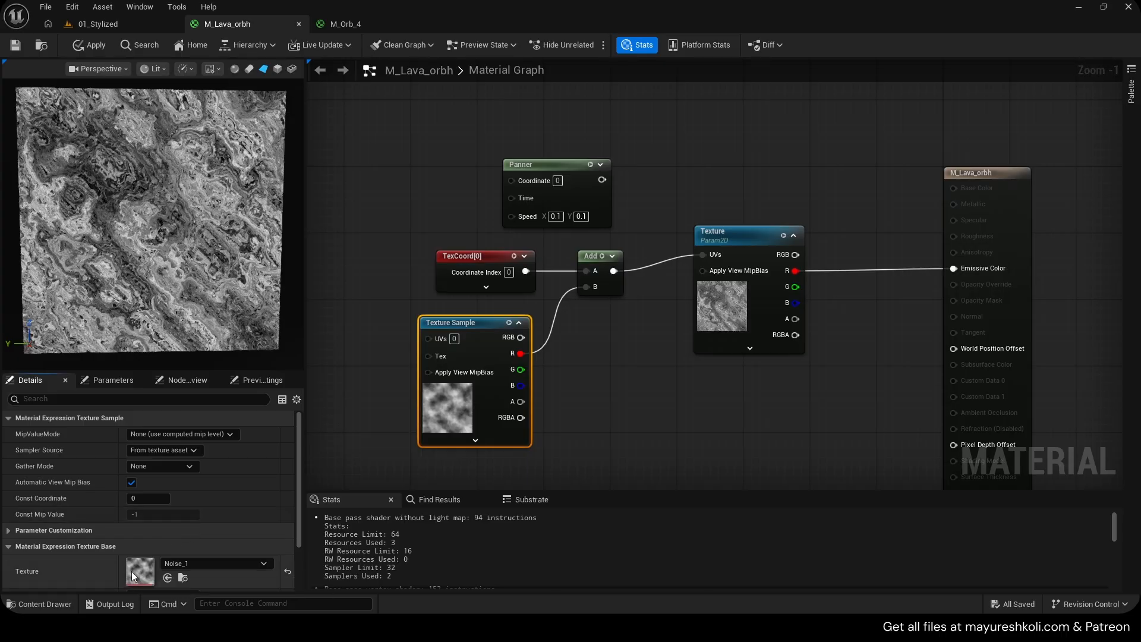
pyautogui.scroll(-2, 396, 235)
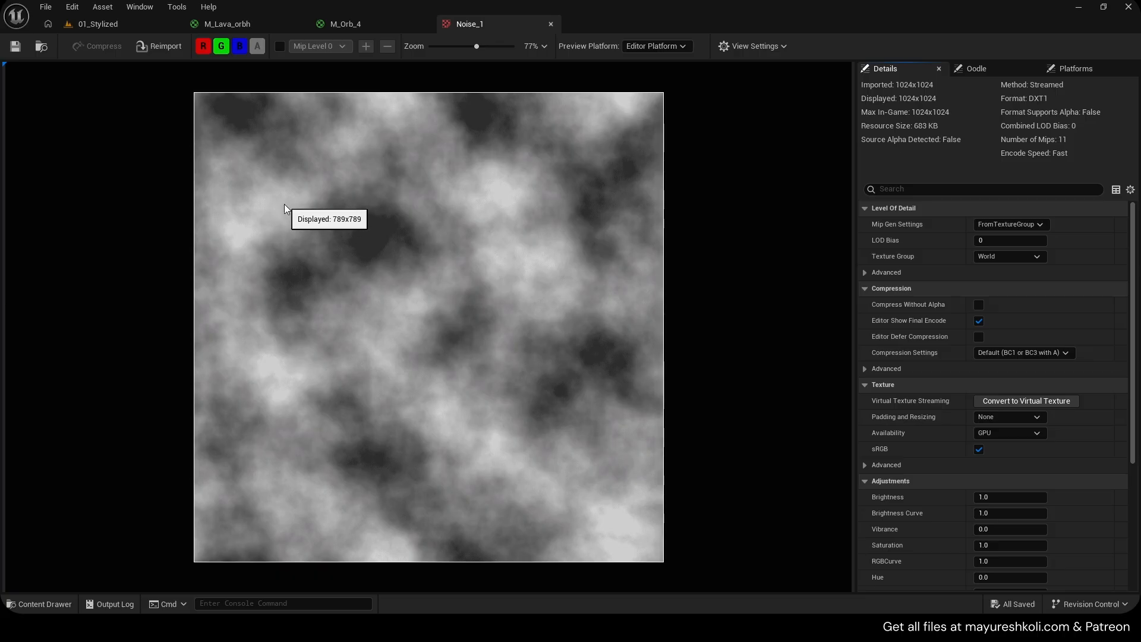
pyautogui.scroll(3, 275, 255)
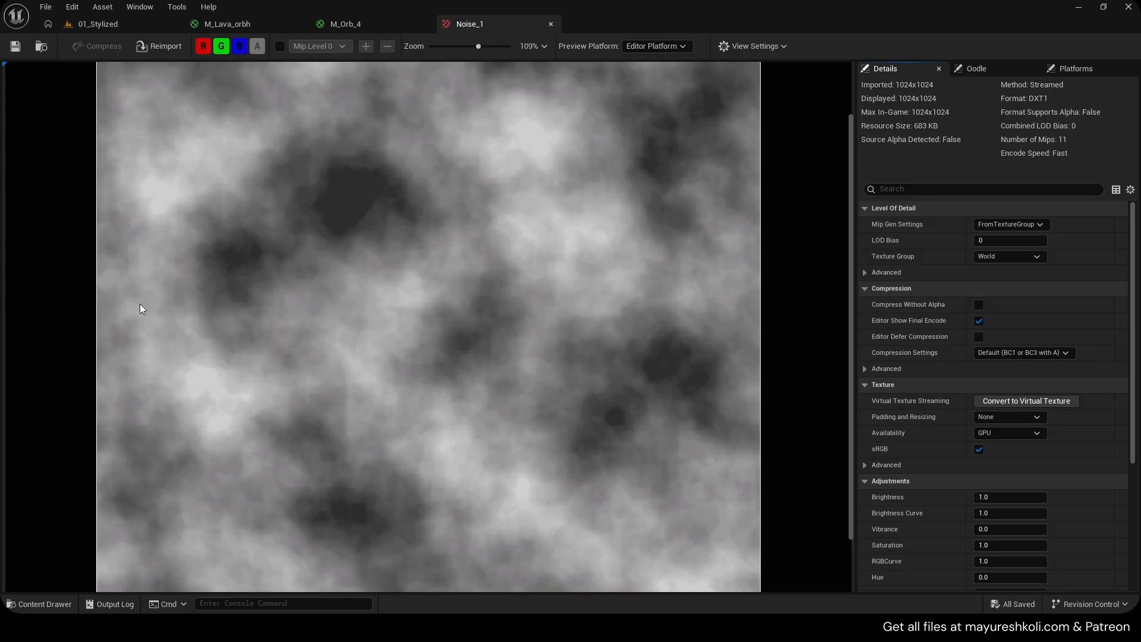
pyautogui.scroll(2, 165, 324)
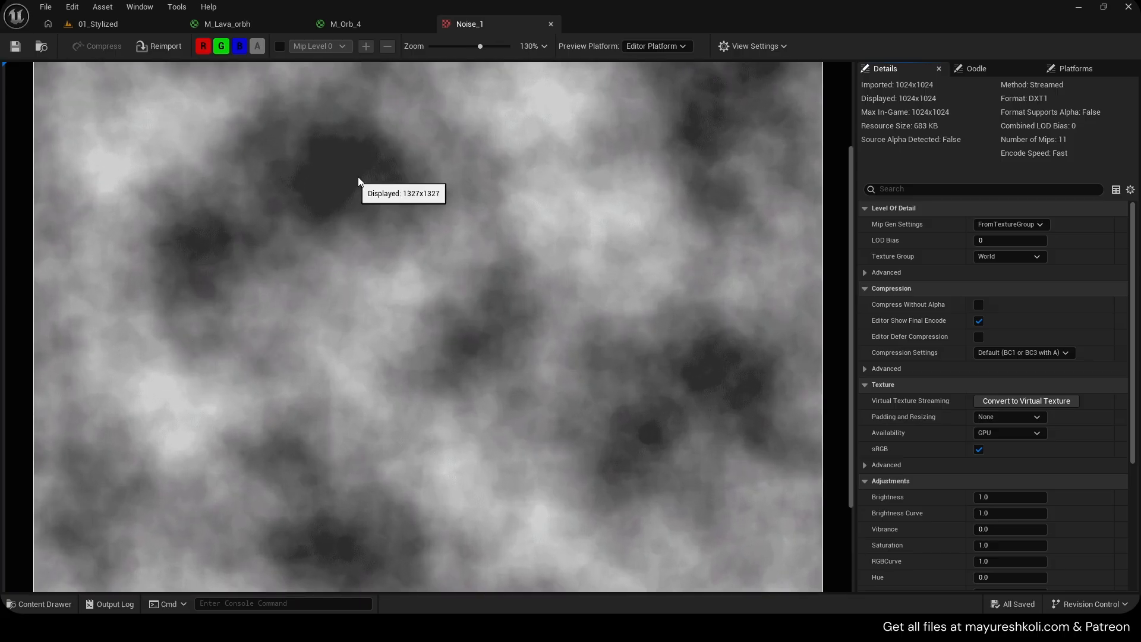
pyautogui.scroll(-3, 339, 169)
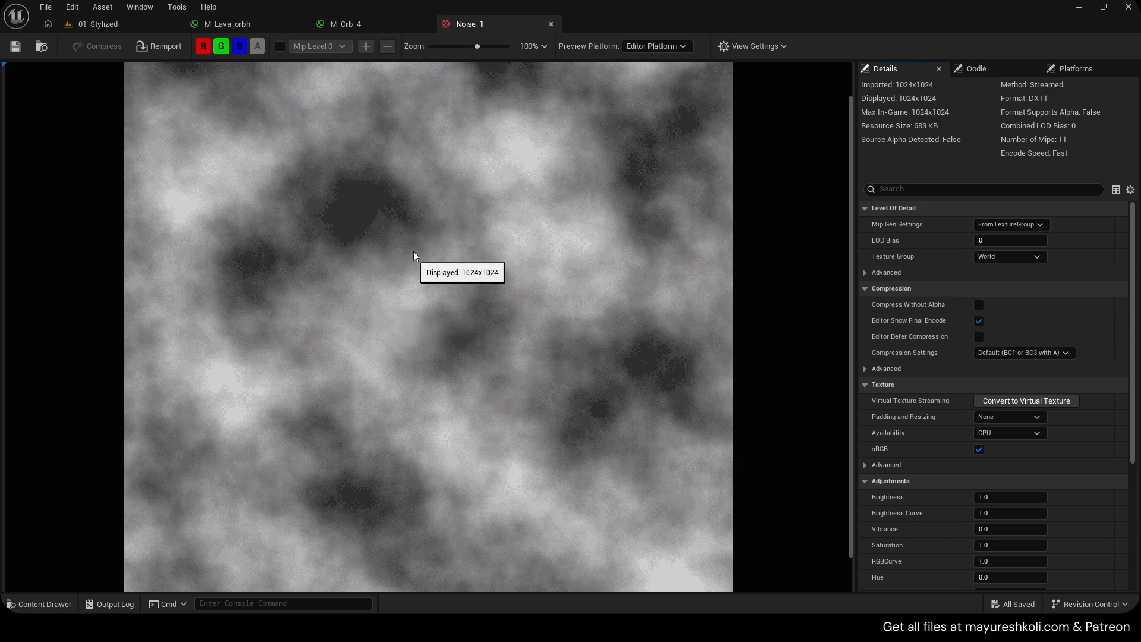
pyautogui.scroll(-2, 419, 247)
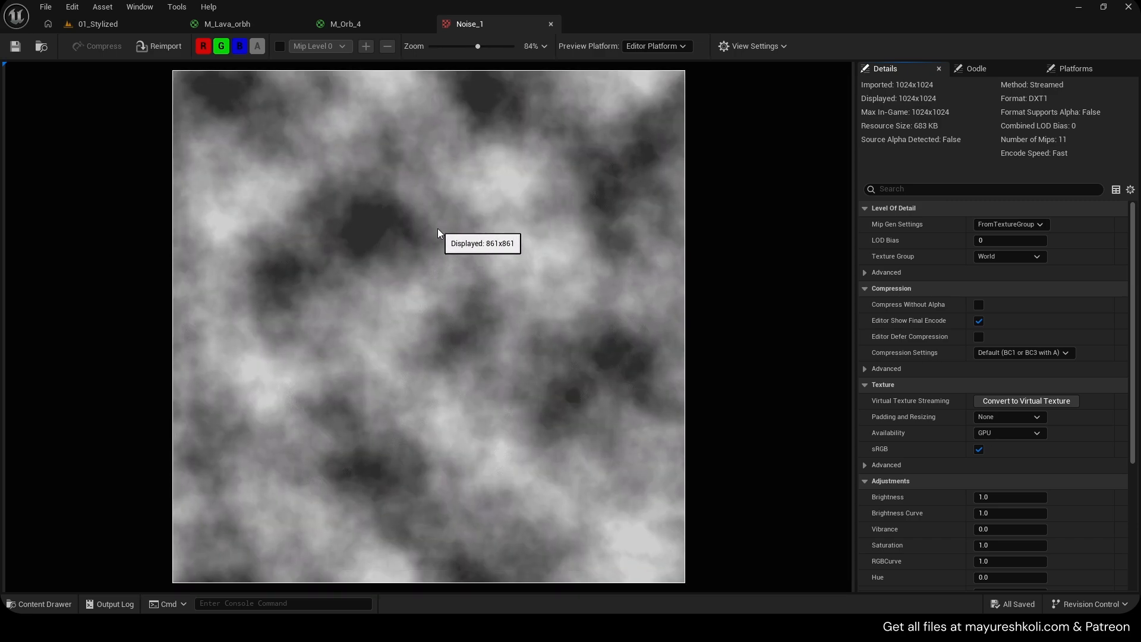
pyautogui.scroll(-1, 438, 232)
pyautogui.click(345, 24)
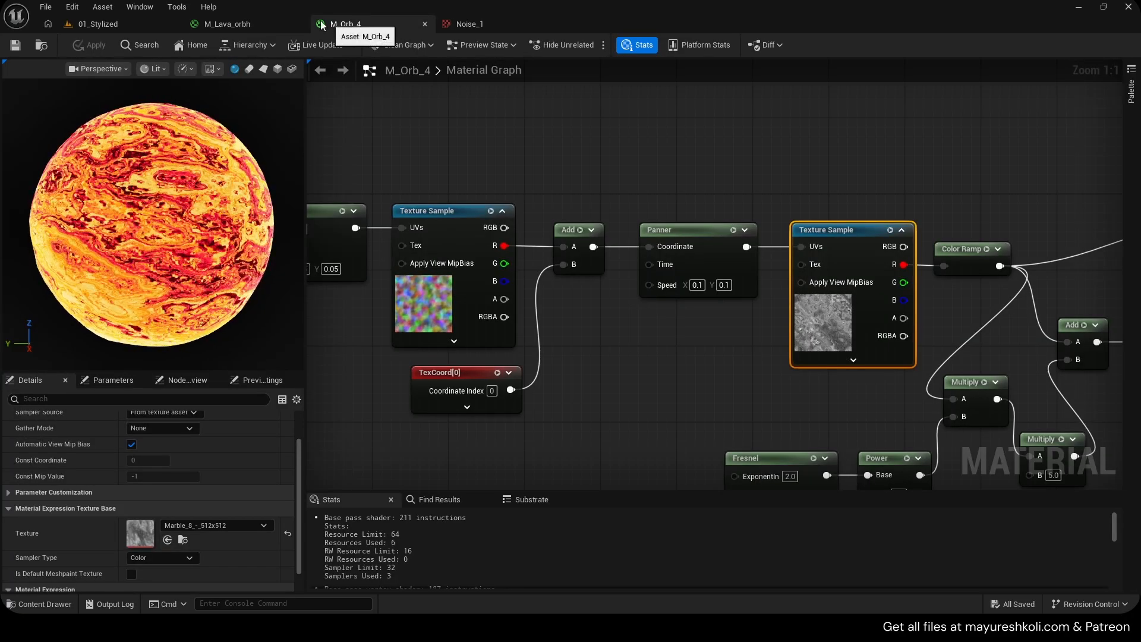
pyautogui.click(227, 24)
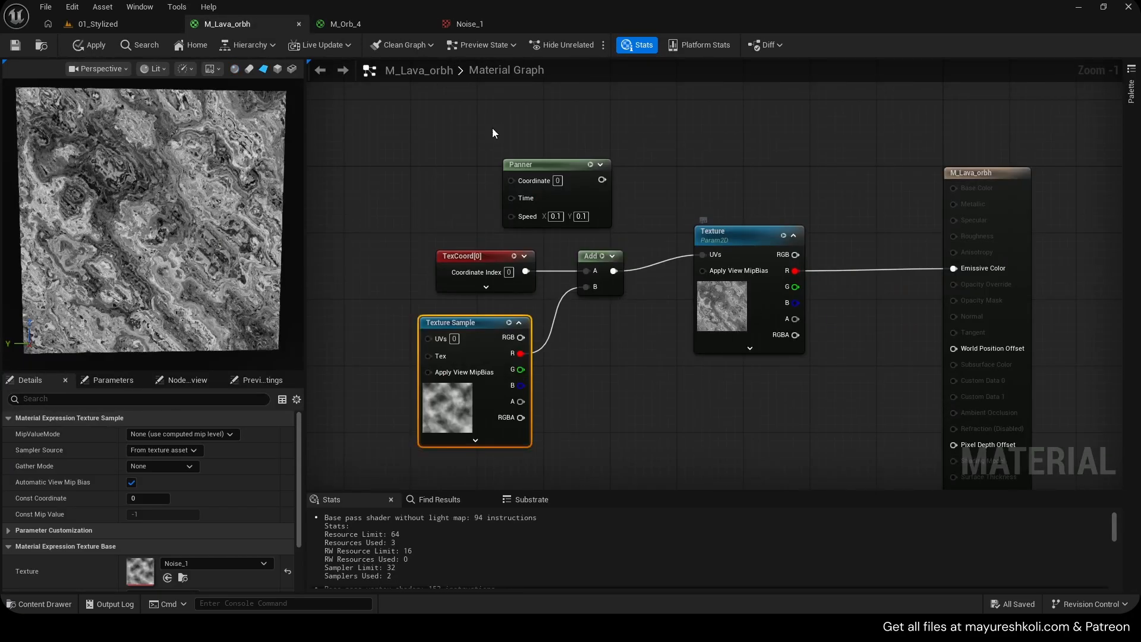
pyautogui.click(469, 24)
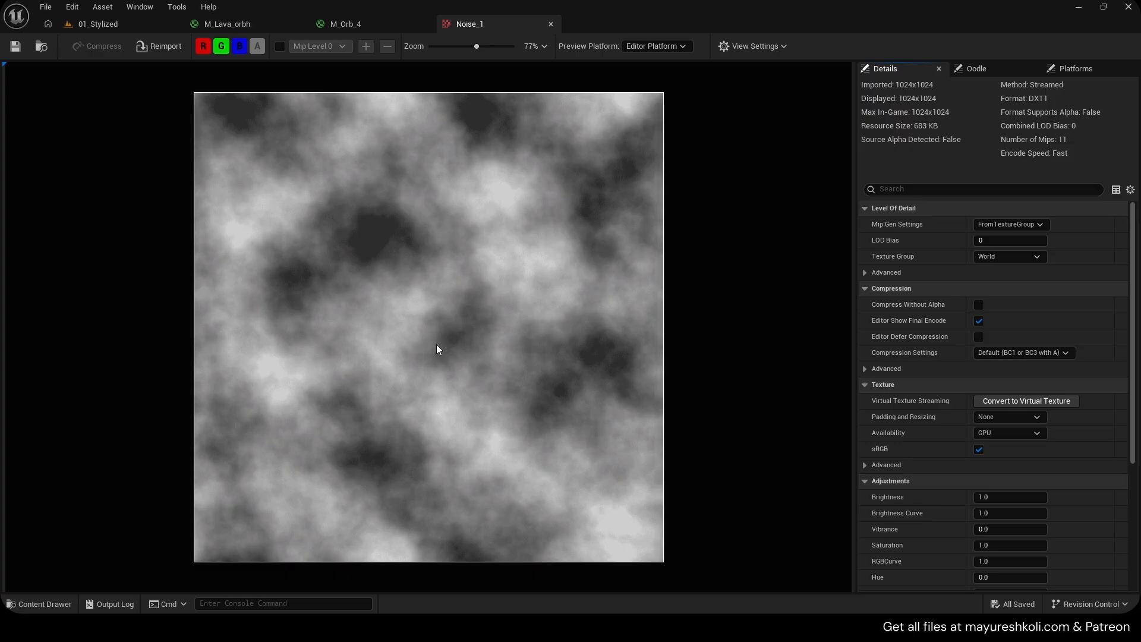
pyautogui.click(253, 25)
# Place the Panner beside the noise Texture Sample, connect it to that node's UVs, and save the material.
pyautogui.scroll(-1, 321, 237)
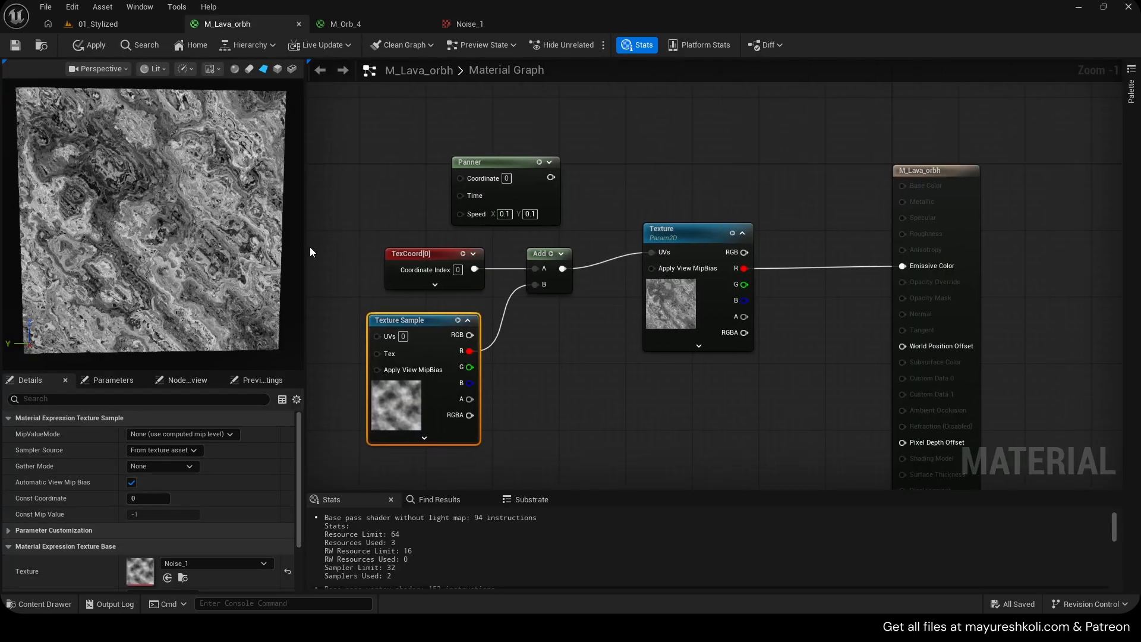
pyautogui.moveTo(424, 325); pyautogui.dragTo(539, 287, button='right')
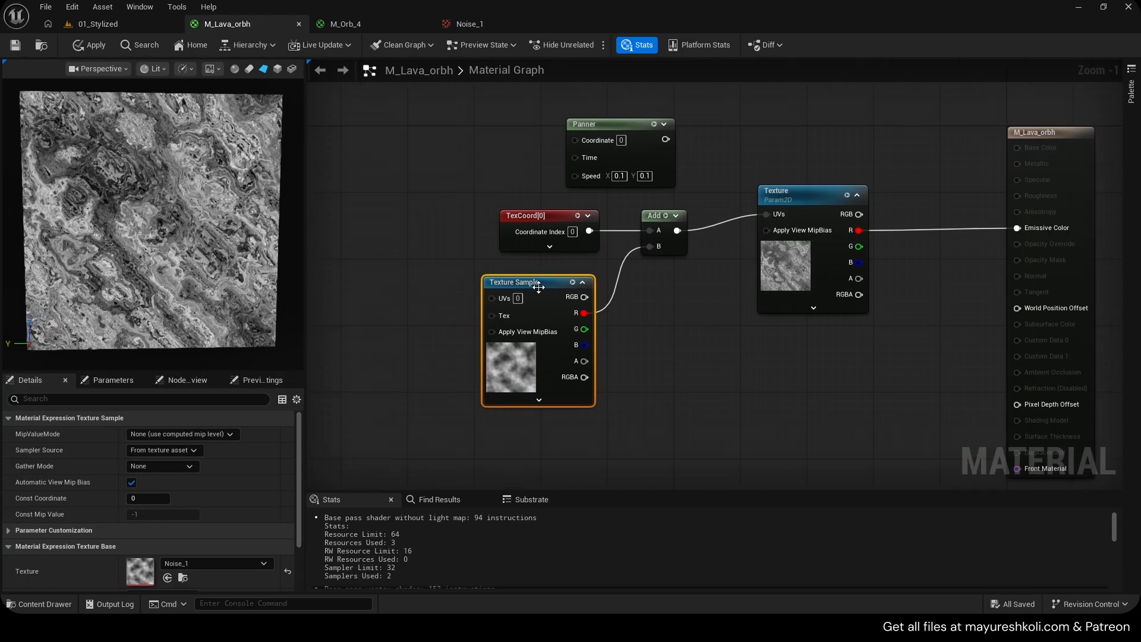
pyautogui.moveTo(538, 287)
pyautogui.mouseDown()
pyautogui.moveTo(522, 279)
pyautogui.moveTo(538, 287)
pyautogui.mouseUp()
pyautogui.moveTo(633, 156); pyautogui.dragTo(492, 297)
pyautogui.click(493, 301)
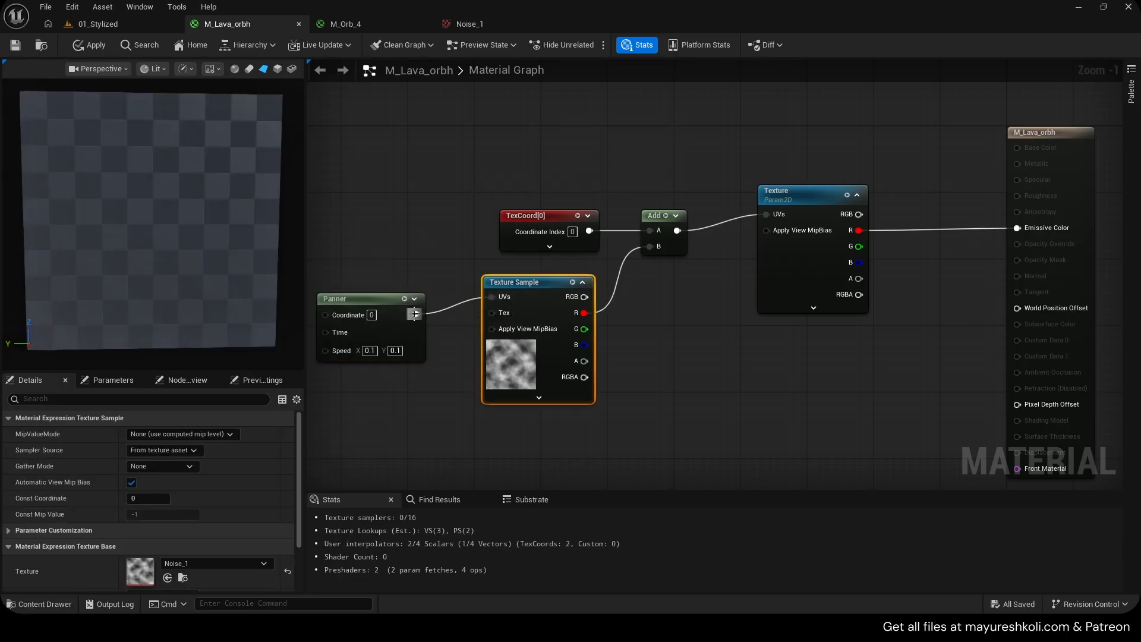
pyautogui.moveTo(379, 301); pyautogui.dragTo(402, 286)
pyautogui.hotkey('ctrl', 's')
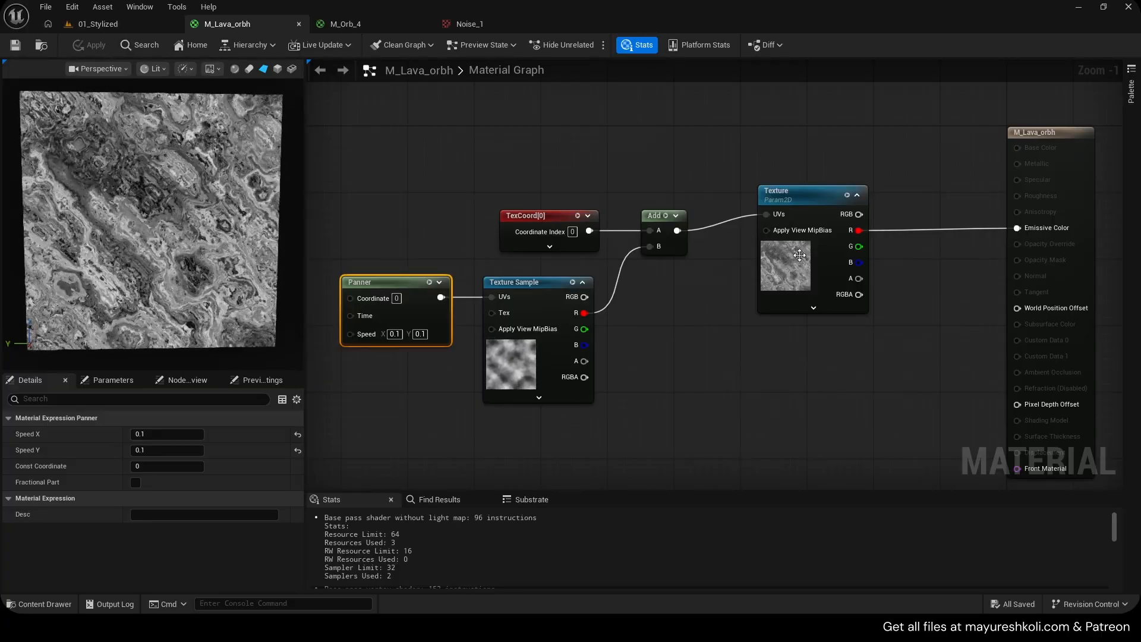
# Nudge the marble Texture node down, widen the material preview area, and save the material.
pyautogui.moveTo(799, 255); pyautogui.dragTo(799, 263)
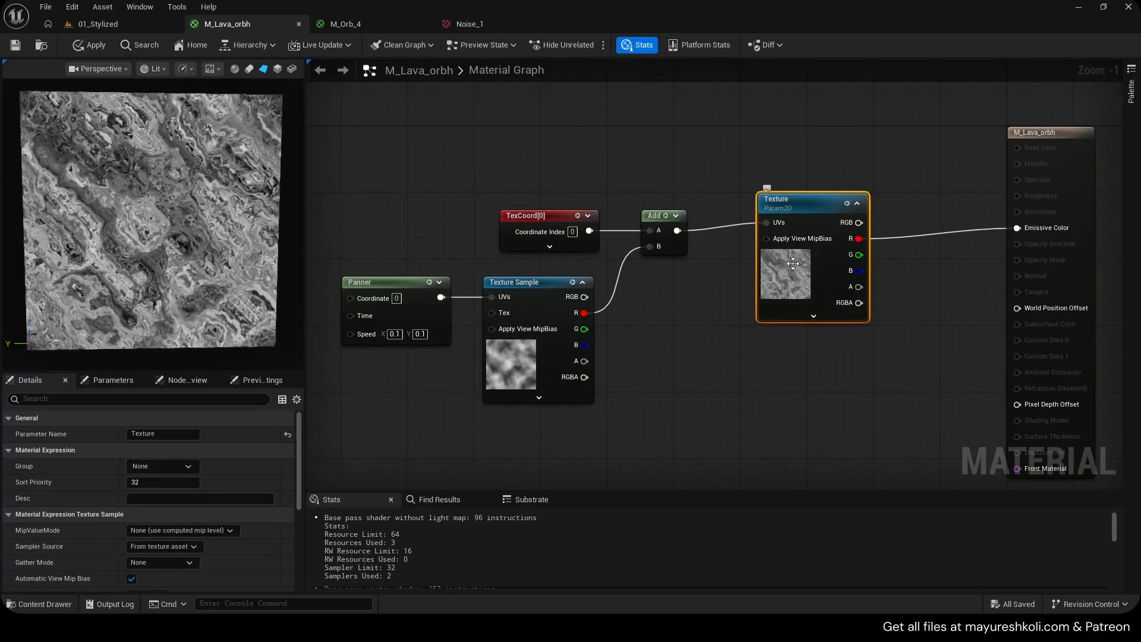
pyautogui.moveTo(305, 267); pyautogui.dragTo(411, 350)
pyautogui.click(648, 320)
pyautogui.hotkey('ctrl', 's')
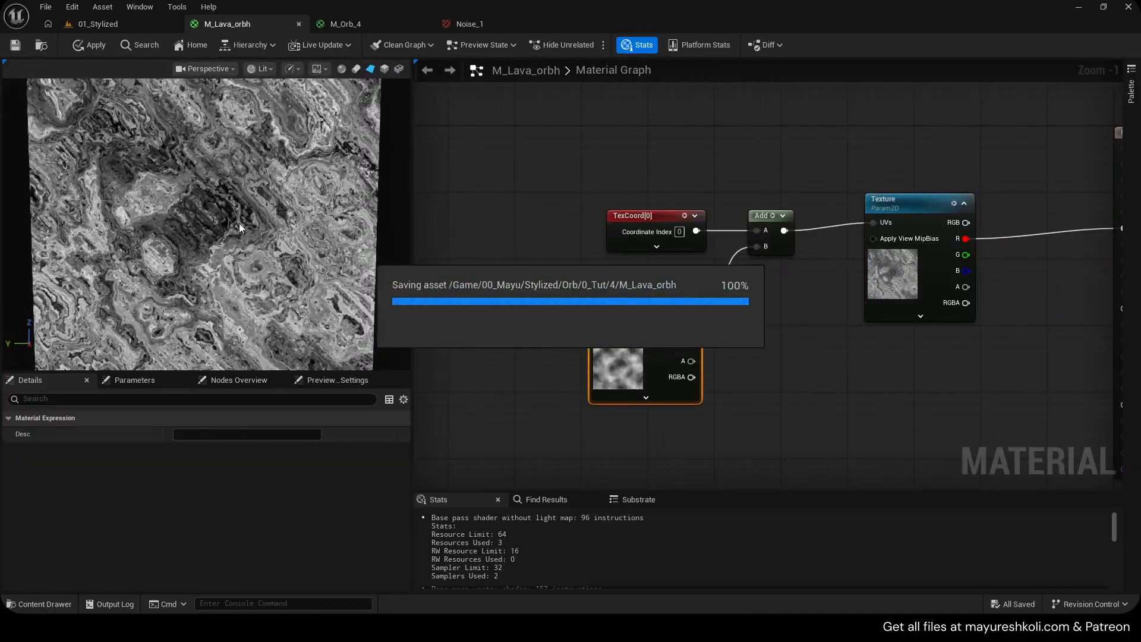
pyautogui.moveTo(239, 223); pyautogui.dragTo(239, 253, button='right')
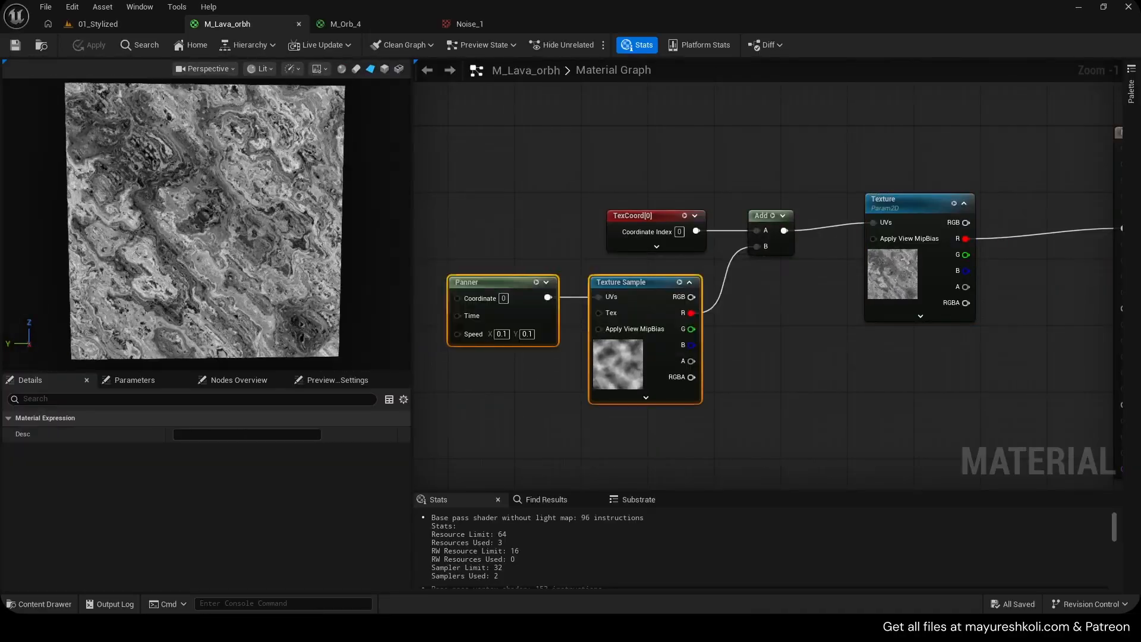
# Duplicate the noise Panner, connect the copy to the marble Texture's UVs, and move the distortion nodes aside to make room.
pyautogui.moveTo(523, 220); pyautogui.dragTo(510, 218, button='right')
pyautogui.click(505, 284)
pyautogui.hotkey('ctrl', 'd')
pyautogui.moveTo(776, 359); pyautogui.dragTo(522, 232)
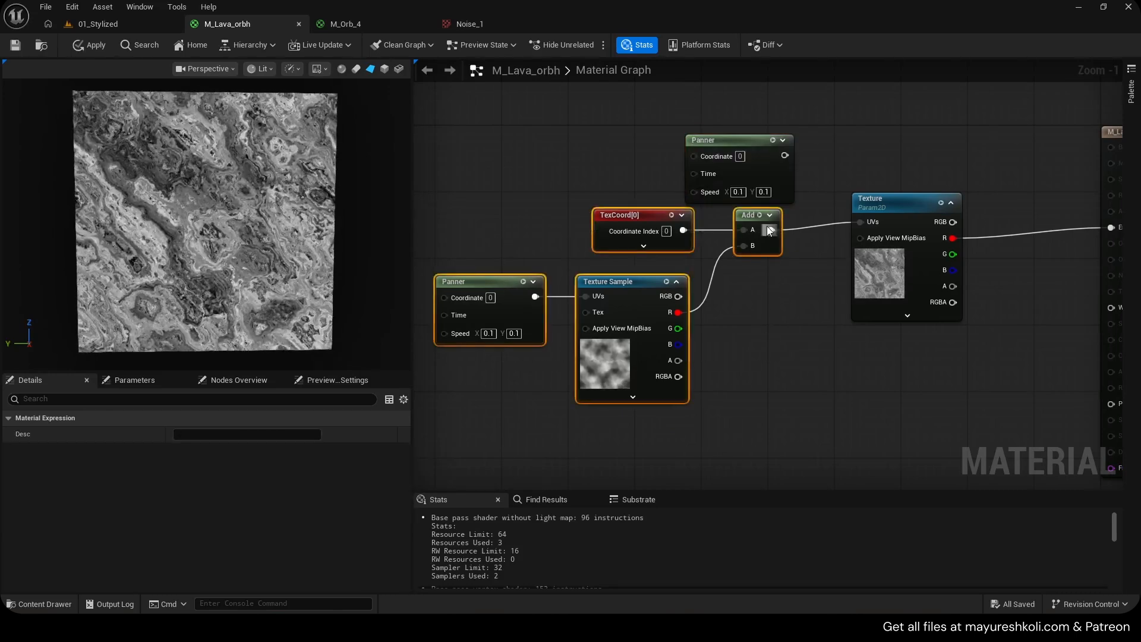
pyautogui.moveTo(769, 231); pyautogui.dragTo(604, 231)
pyautogui.moveTo(768, 166); pyautogui.dragTo(869, 223)
pyautogui.moveTo(735, 235); pyautogui.dragTo(744, 227)
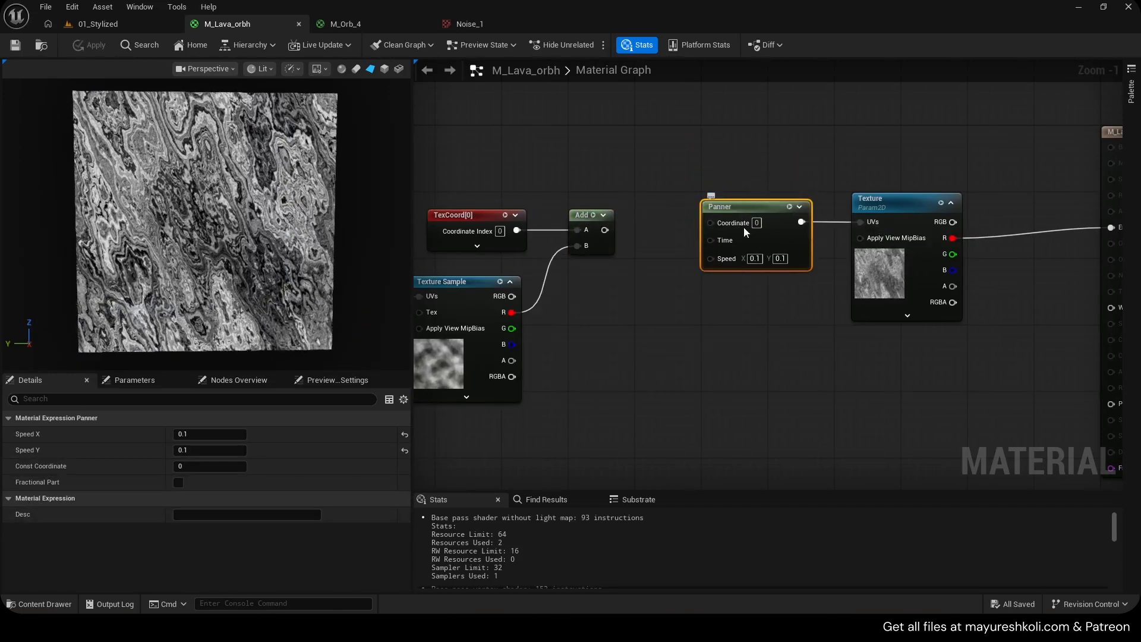
# Connect the Add node's output to the second Panner's Coordinate, align the distortion nodes with it, and save the material.
pyautogui.moveTo(743, 227); pyautogui.dragTo(928, 221, button='right')
pyautogui.moveTo(495, 227); pyautogui.dragTo(834, 375)
pyautogui.moveTo(789, 224); pyautogui.dragTo(895, 216)
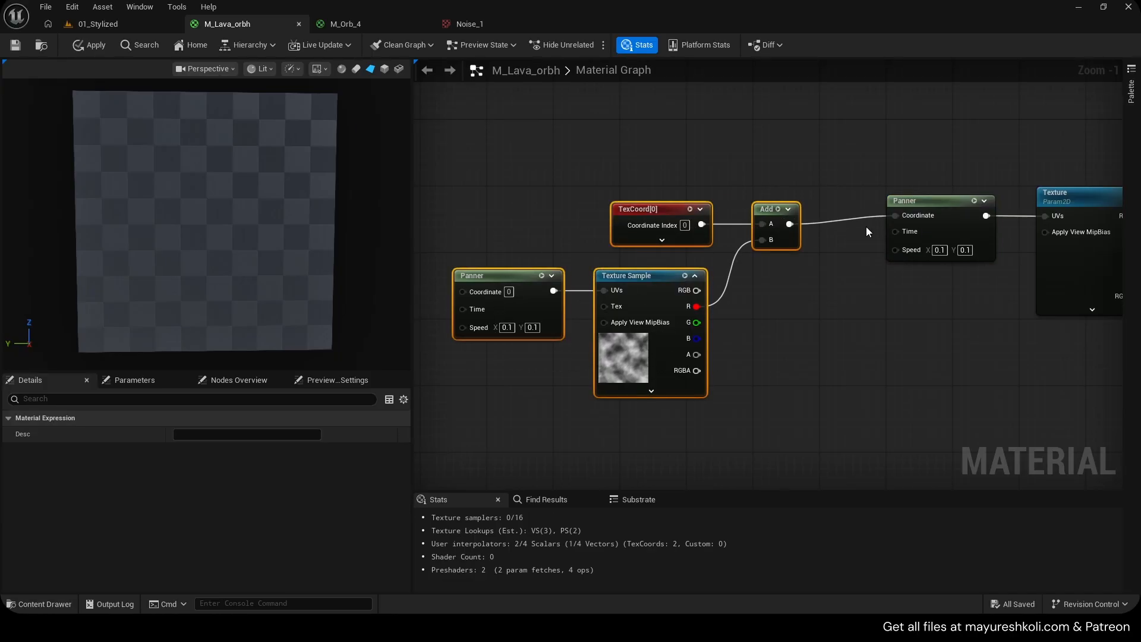
pyautogui.moveTo(479, 173); pyautogui.dragTo(812, 356)
pyautogui.moveTo(659, 284); pyautogui.dragTo(675, 276)
pyautogui.hotkey('ctrl', 's')
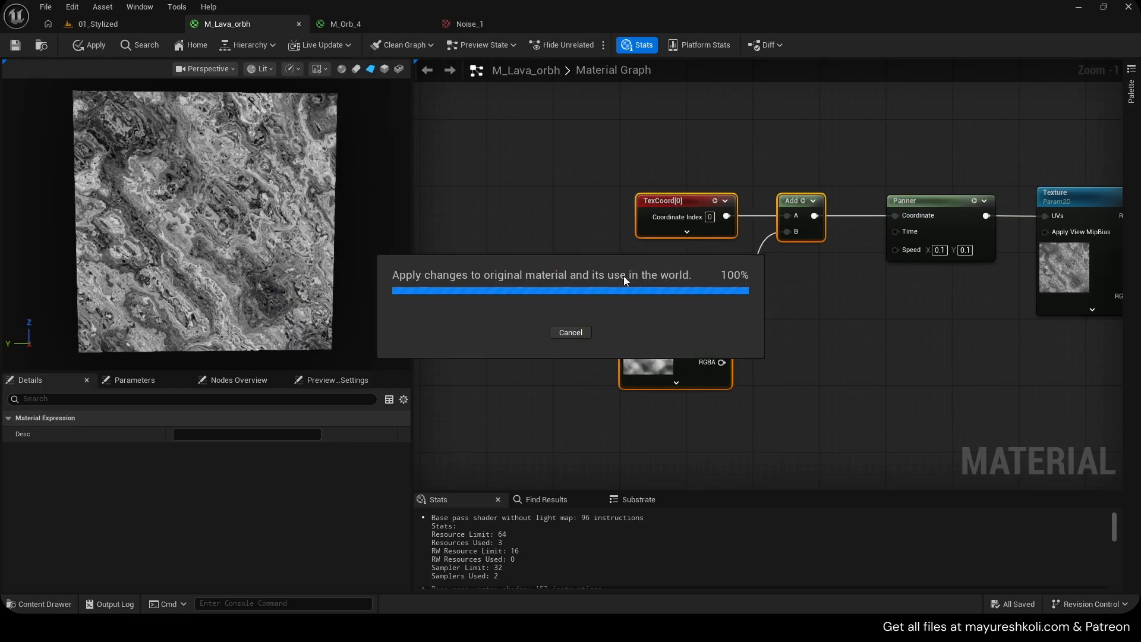
# Try a Y speed of 0.2 on the Panner feeding the noise Texture Sample.
pyautogui.moveTo(497, 220); pyautogui.dragTo(434, 221, button='right')
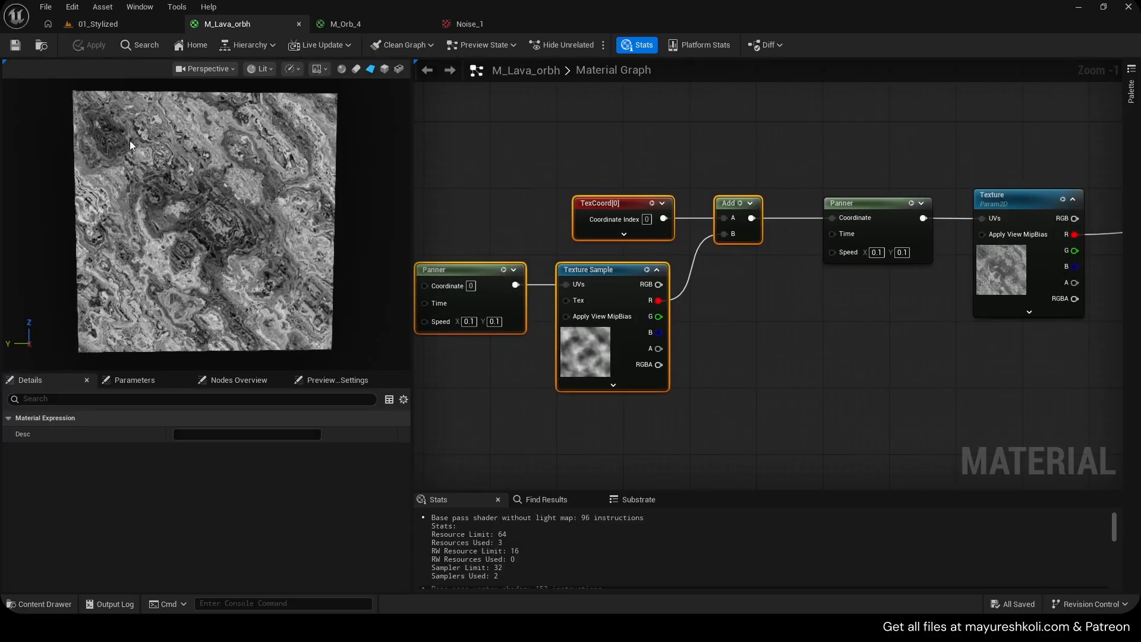
pyautogui.moveTo(554, 368); pyautogui.dragTo(607, 357, button='right')
pyautogui.click(546, 311)
pyautogui.write('0.2')
pyautogui.click(569, 351)
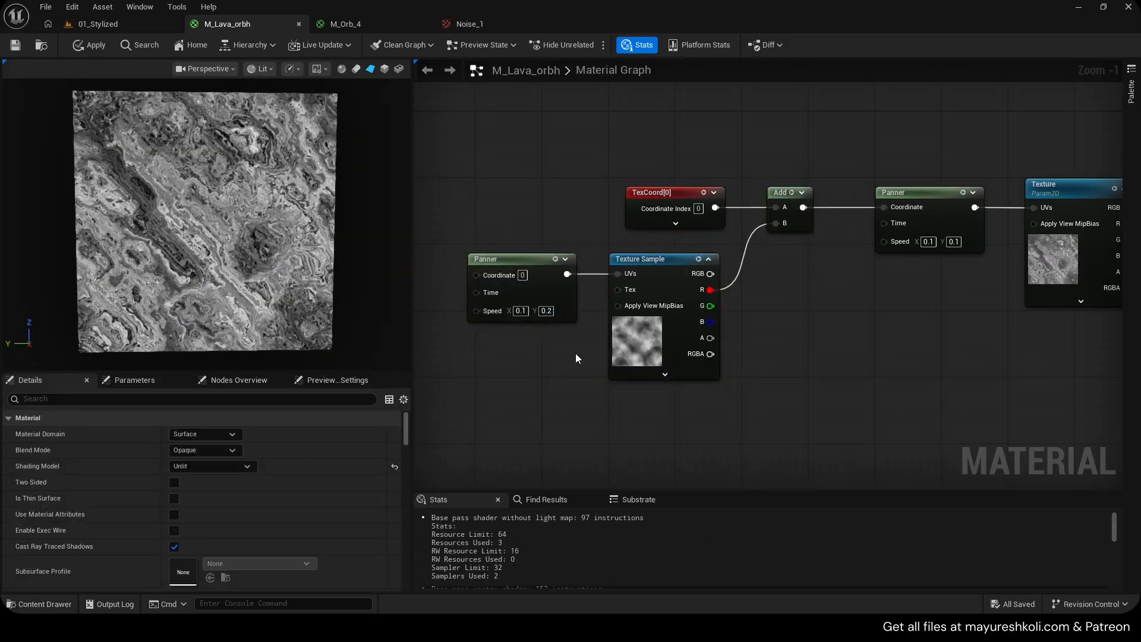
pyautogui.click(521, 311)
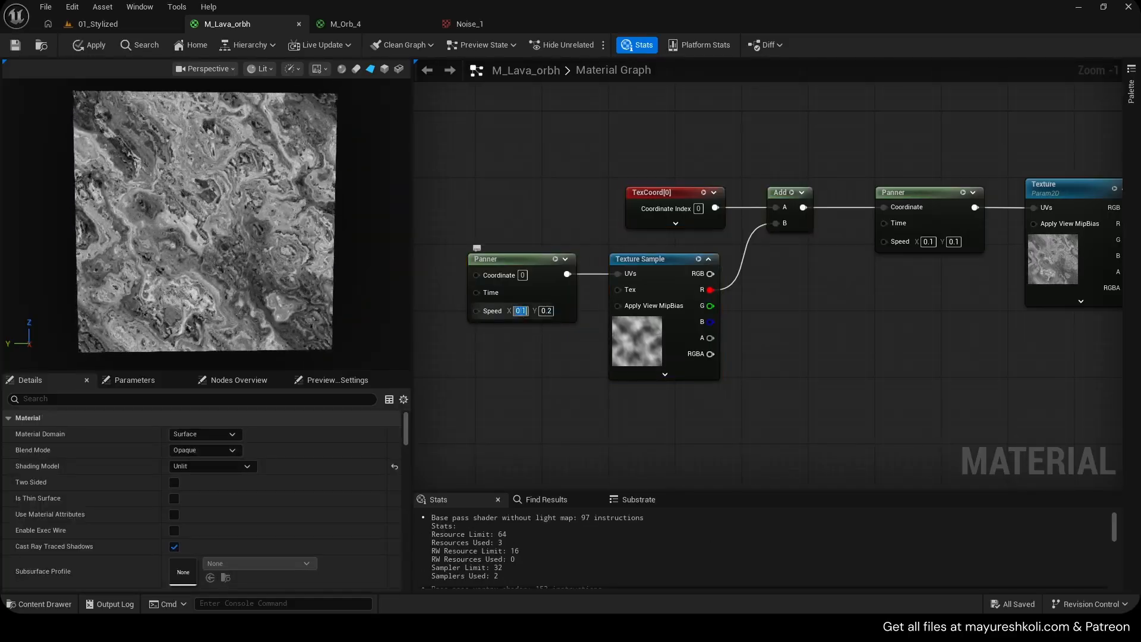
pyautogui.click(369, 19)
pyautogui.click(280, 24)
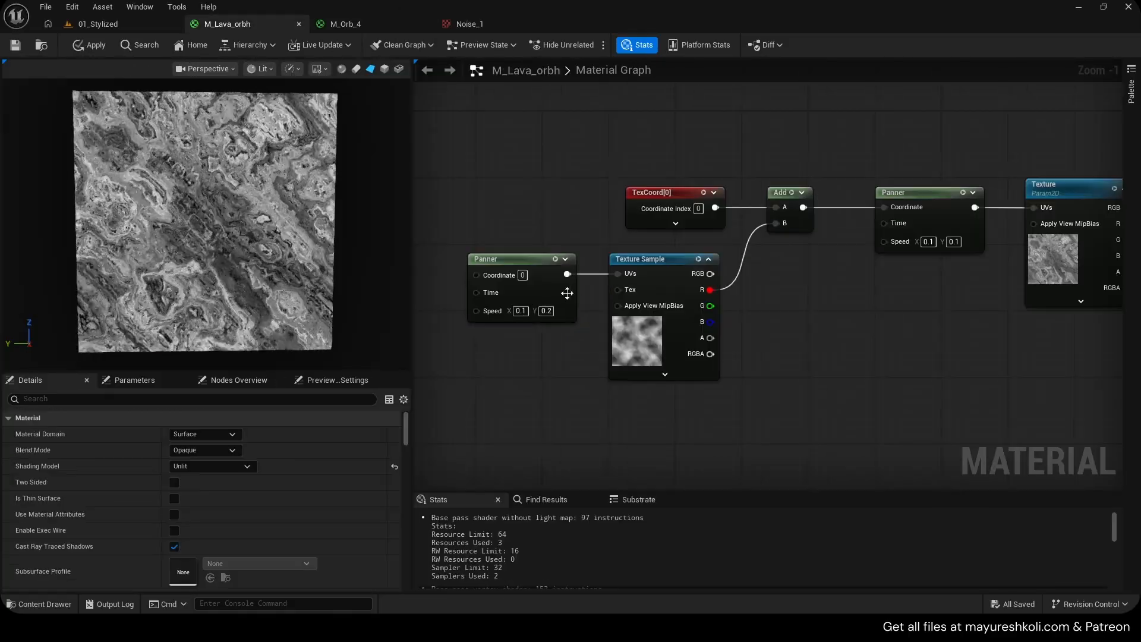
# Set the noise Panner's speed to 0.05 in both X and Y, and apply the material changes.
pyautogui.click(546, 311)
pyautogui.write('0.05')
pyautogui.click(574, 331)
pyautogui.click(521, 311)
pyautogui.write('0')
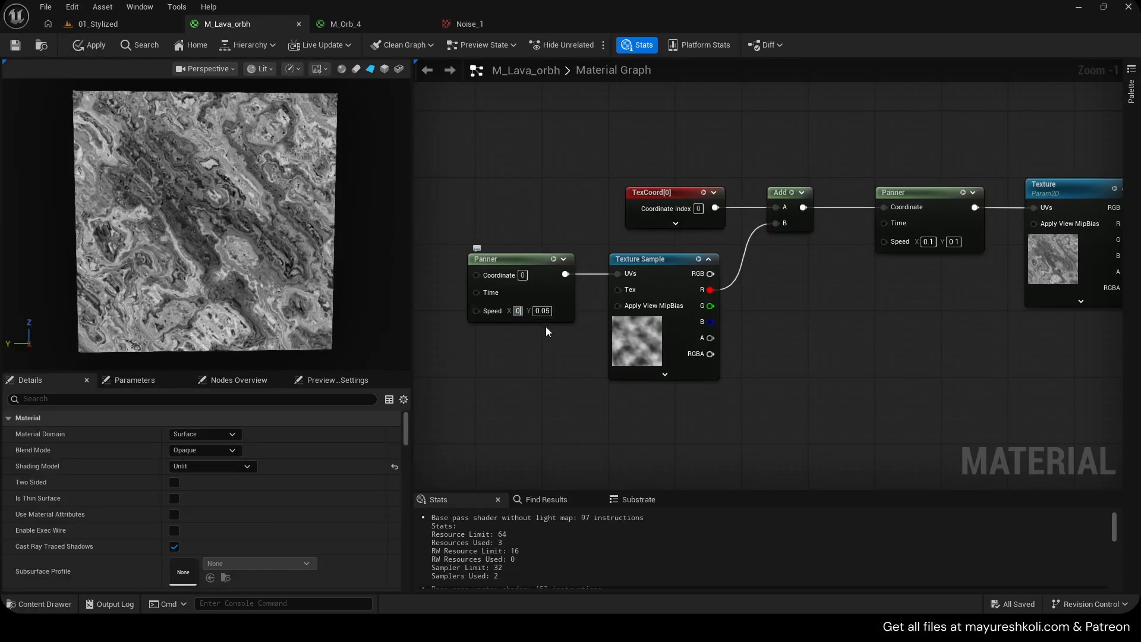
pyautogui.click(561, 340)
pyautogui.click(88, 45)
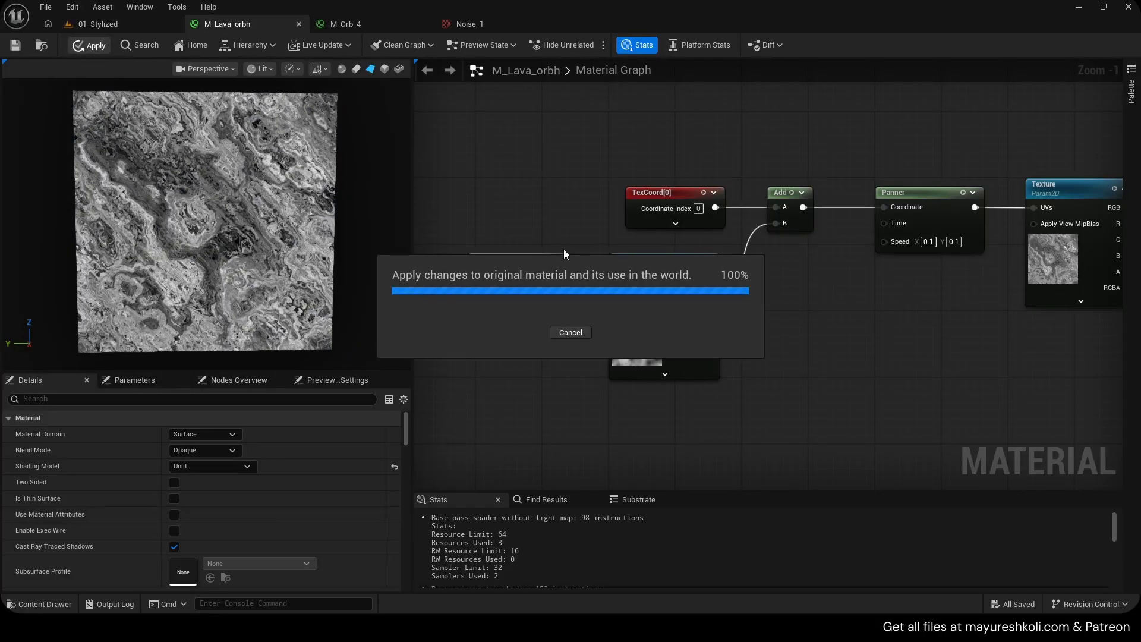
# Switch the material preview shape to a sphere.
pyautogui.scroll(-4, 202, 223)
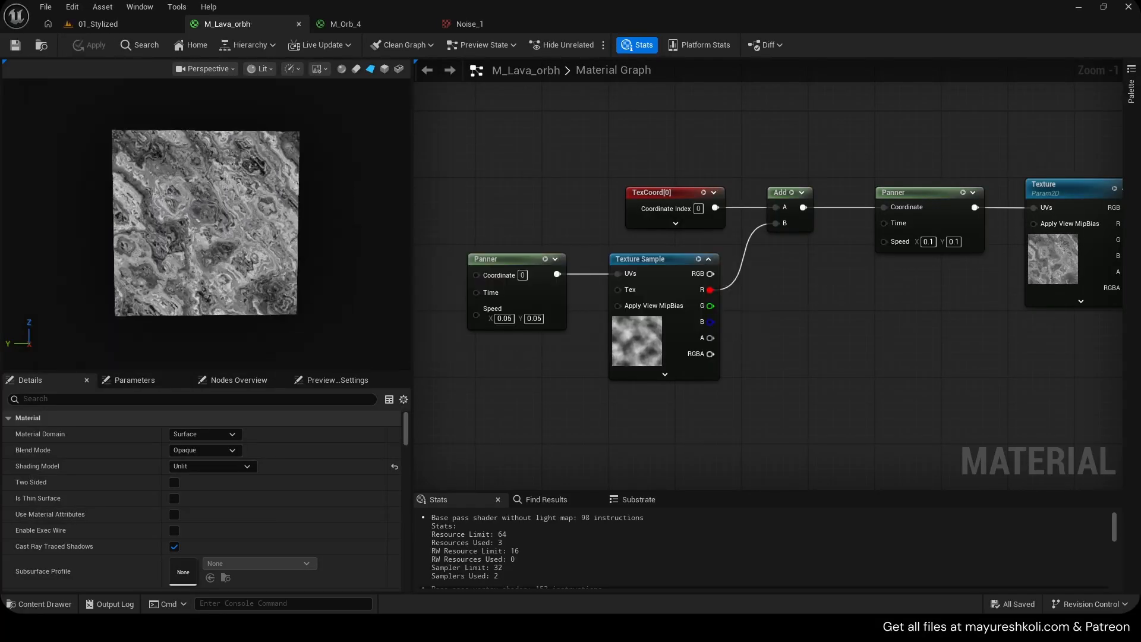
pyautogui.click(341, 68)
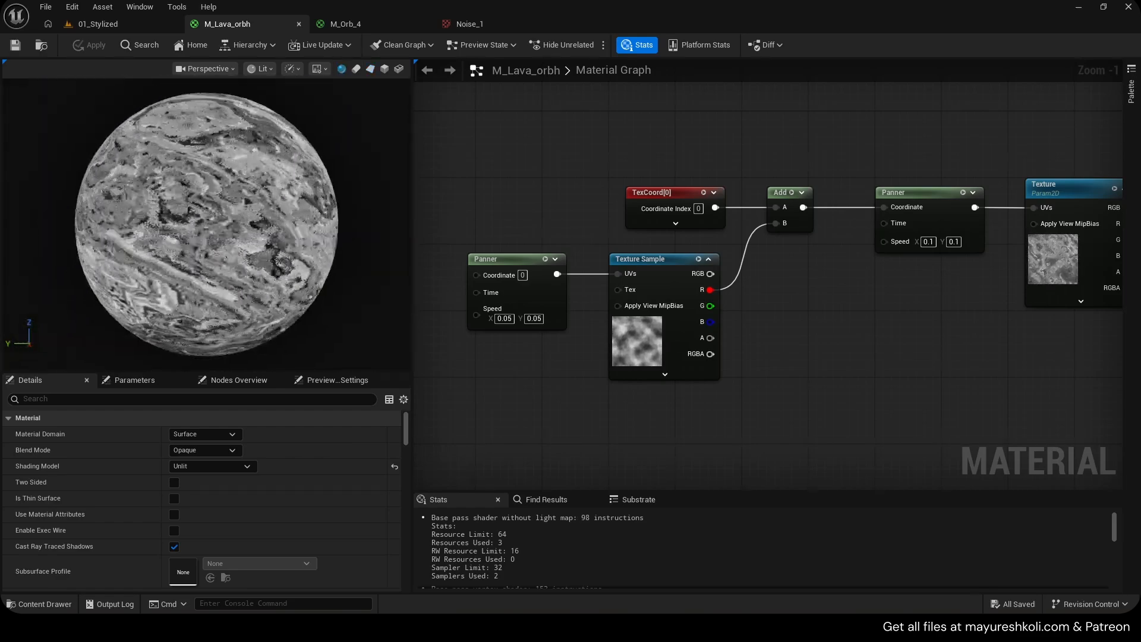
pyautogui.scroll(1, 220, 146)
# Try the Noise_2 and Noise_3 textures in the noise Texture Sample node.
pyautogui.click(684, 324)
pyautogui.scroll(-3, 306, 509)
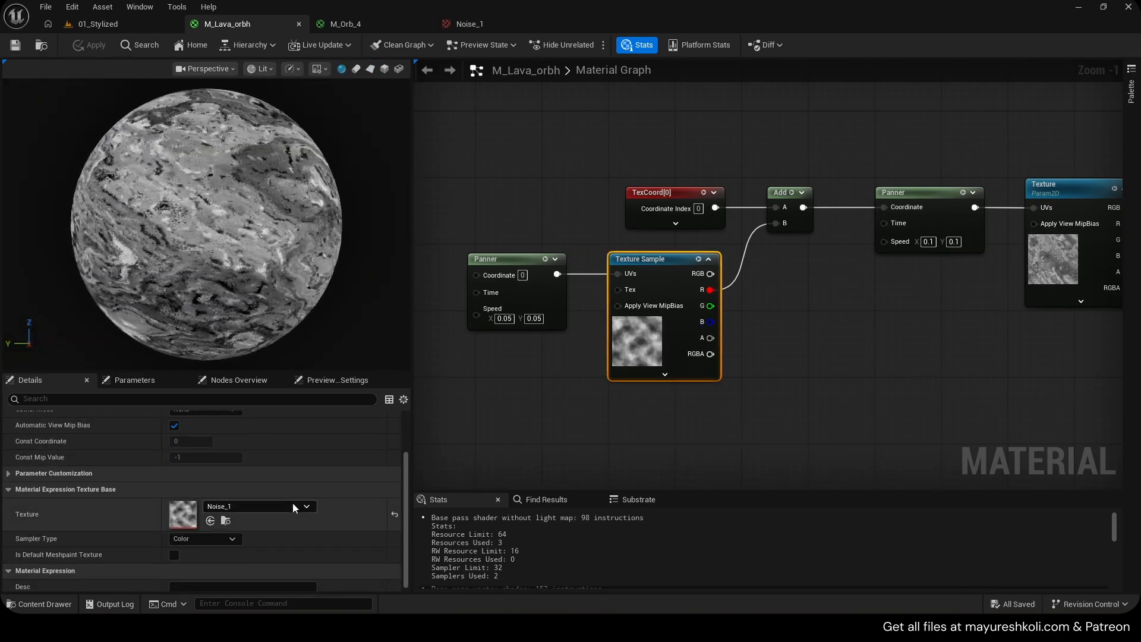
pyautogui.click(294, 506)
pyautogui.click(265, 386)
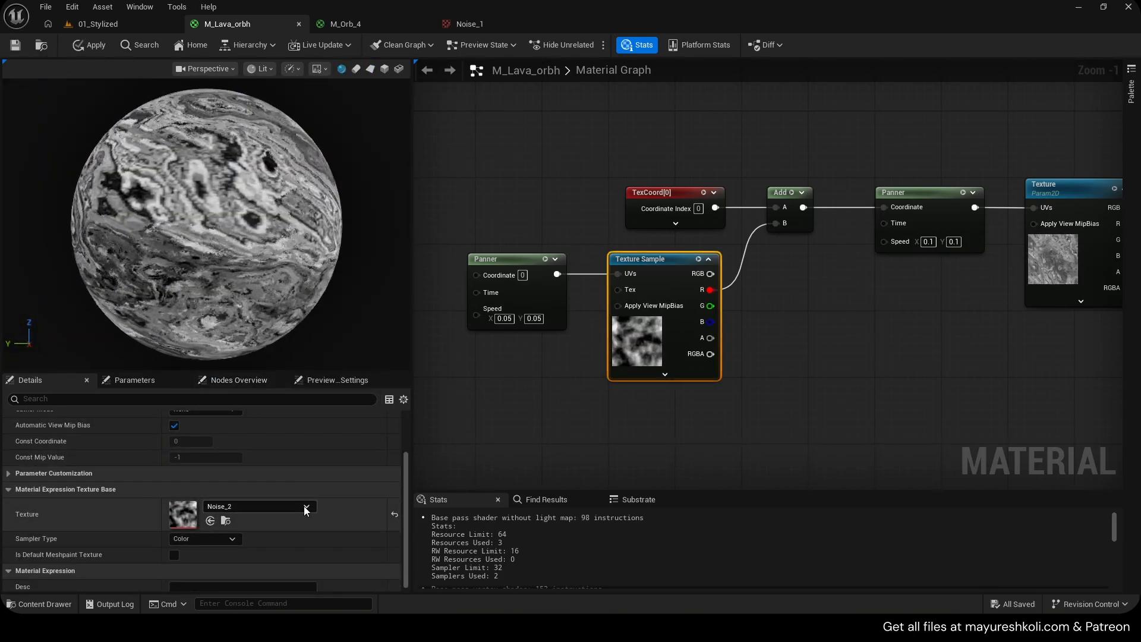
pyautogui.click(306, 506)
pyautogui.click(272, 384)
pyautogui.click(292, 506)
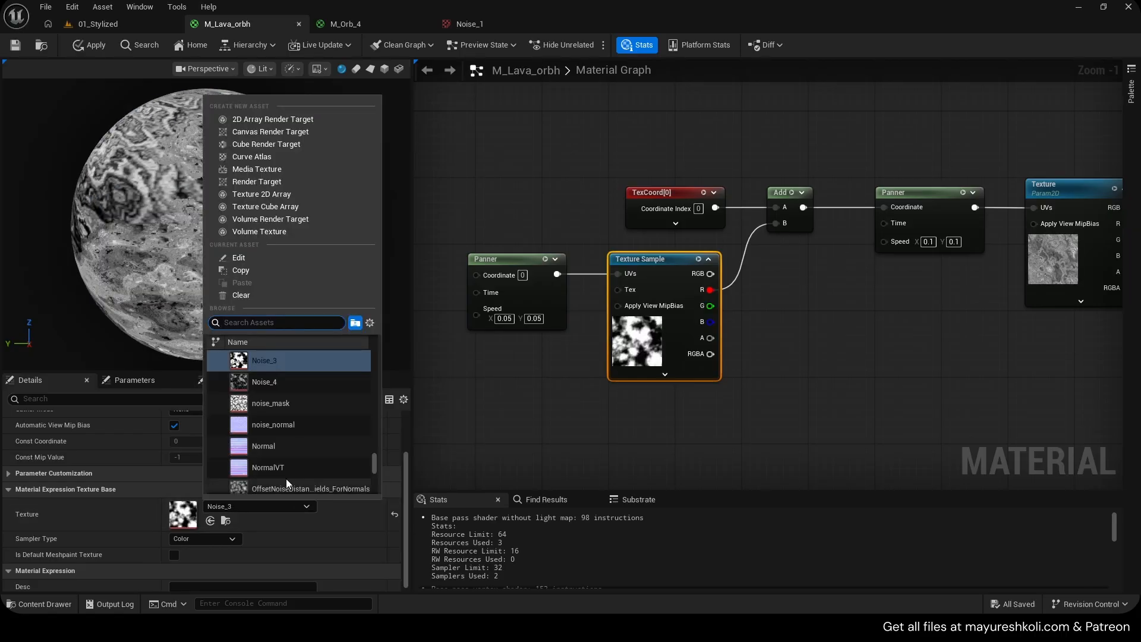
pyautogui.click(146, 475)
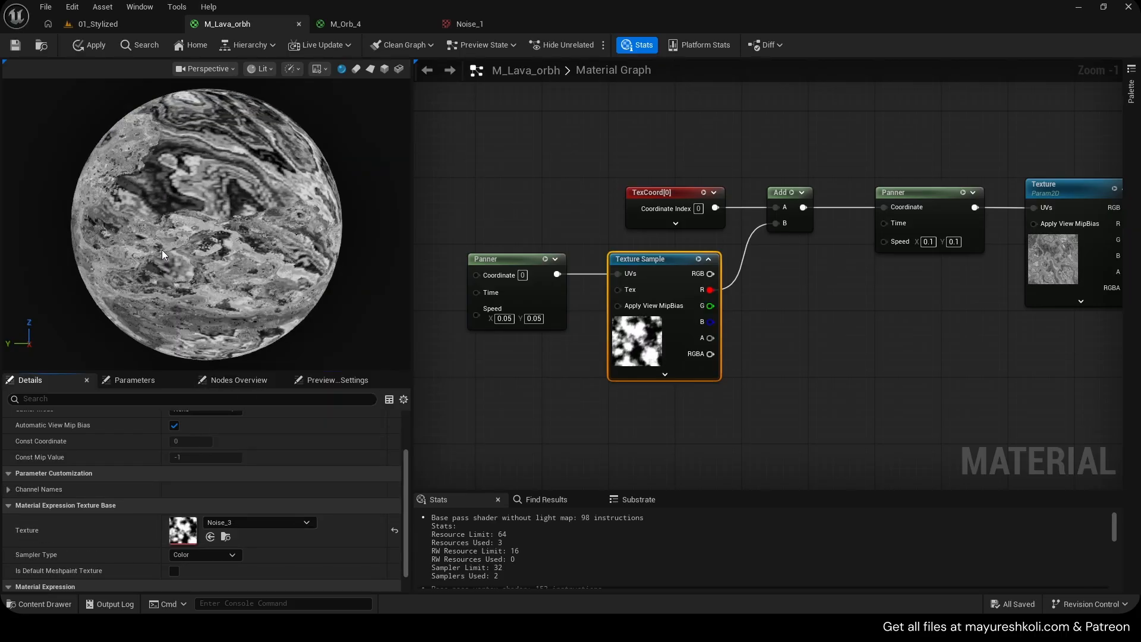
# Examine the contrast of the Noise_3 texture and compare the setup with the M_Orb_4 material.
pyautogui.doubleClick(183, 526)
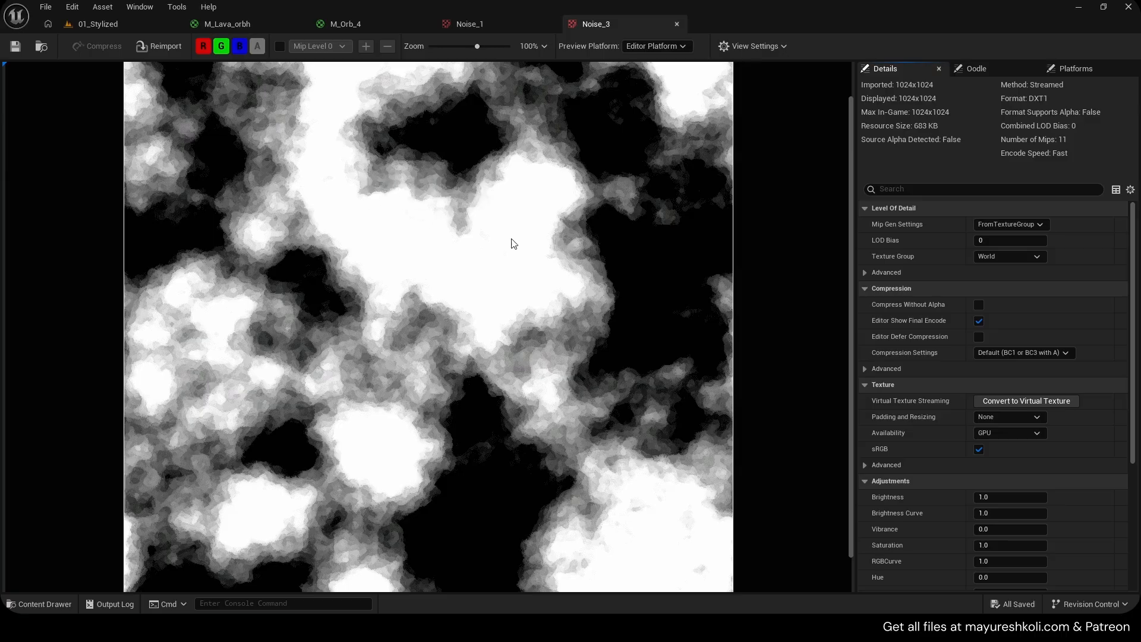
pyautogui.scroll(-2, 486, 278)
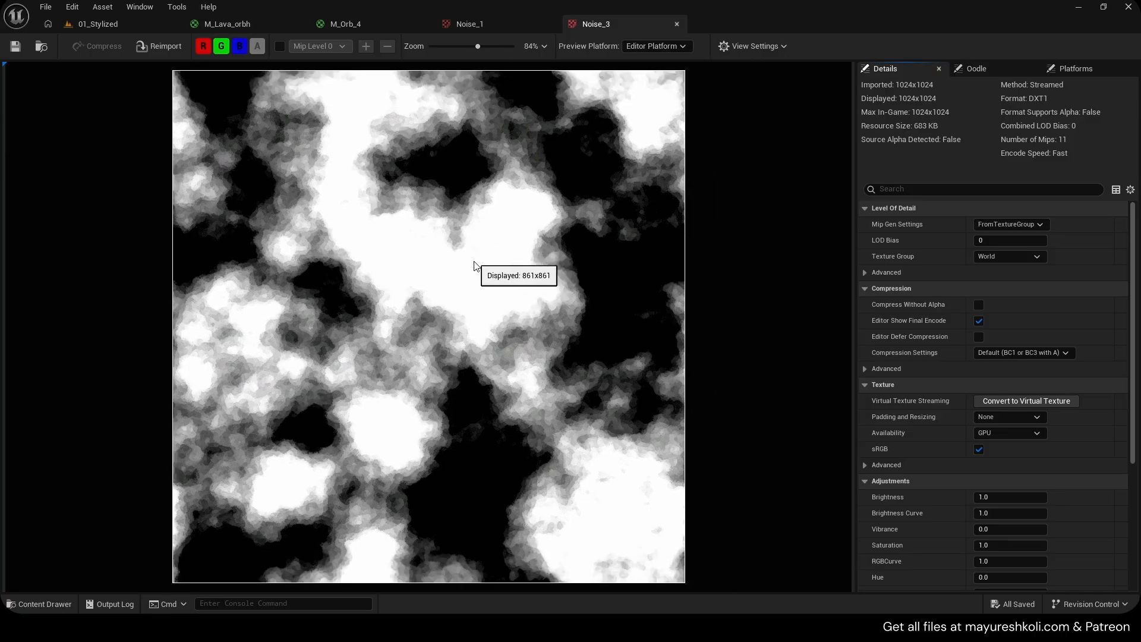
pyautogui.middleClick(598, 25)
pyautogui.click(356, 24)
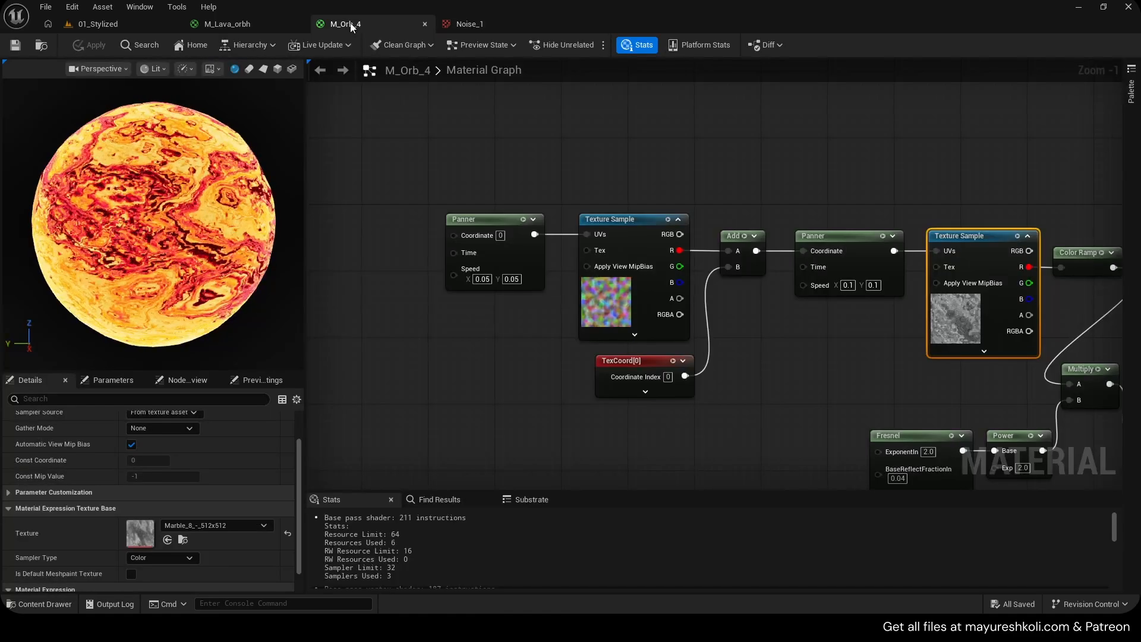
pyautogui.click(287, 23)
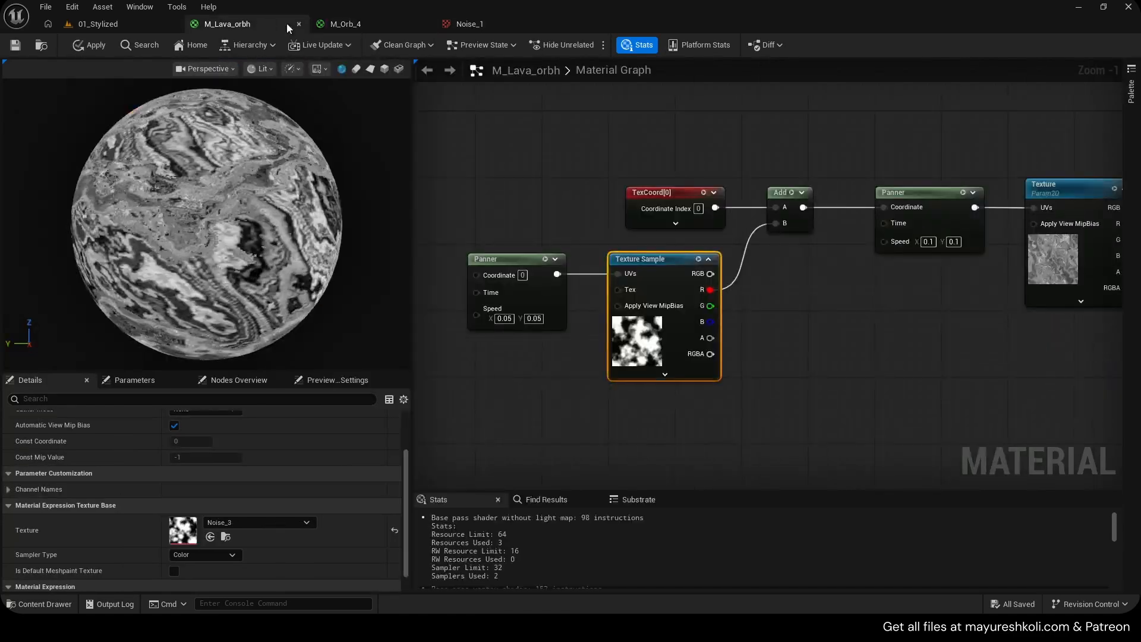
# Try Noise_4 in the noise Texture Sample, set its texture back to Noise_1, and save the material.
pyautogui.click(276, 525)
pyautogui.click(266, 402)
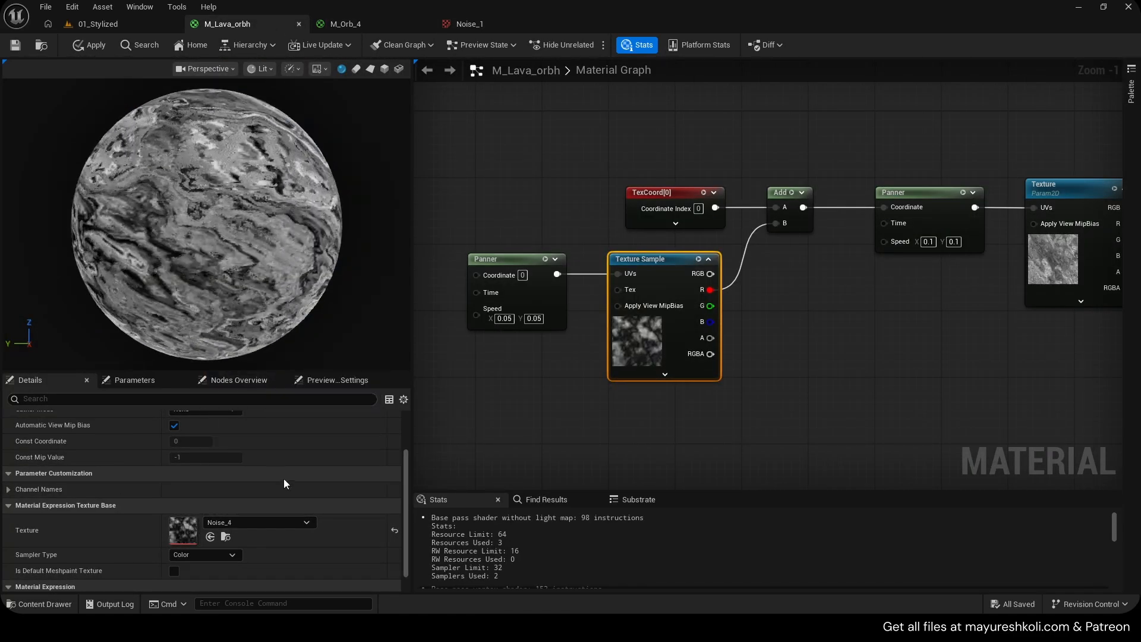
pyautogui.click(280, 523)
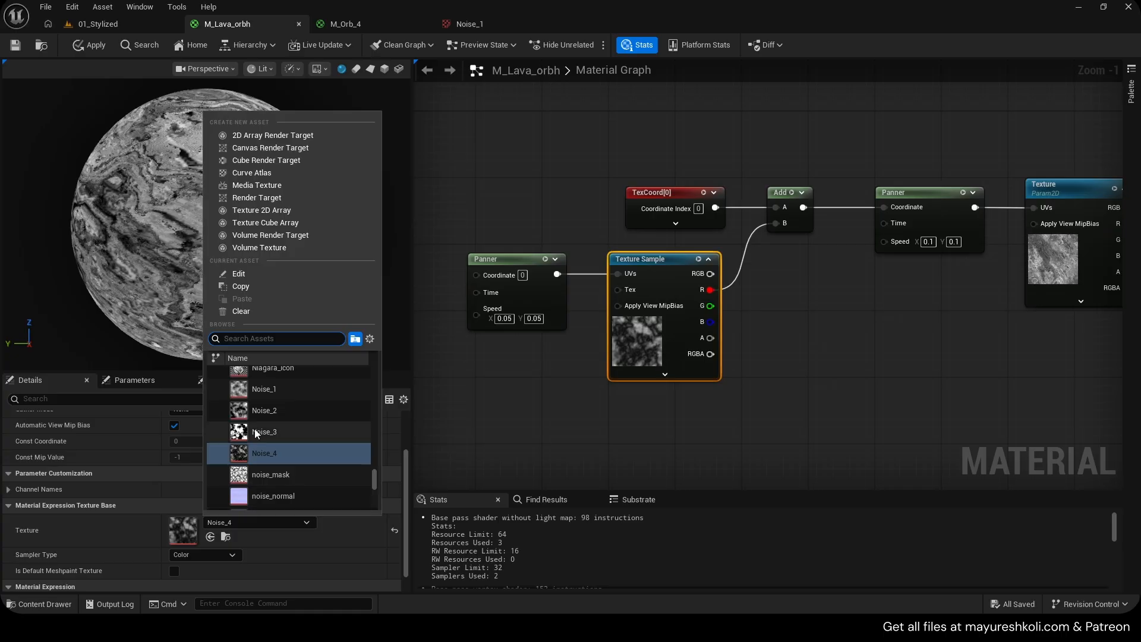
pyautogui.click(274, 398)
pyautogui.hotkey('ctrl', 's')
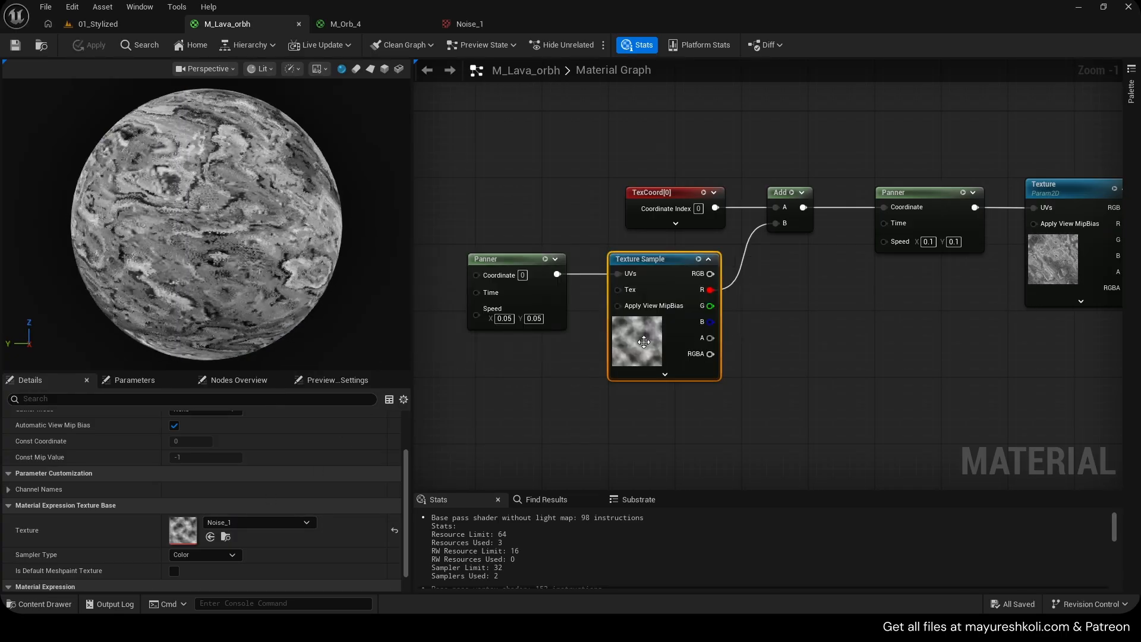
# Examine the Noise_1 texture at full size and close it.
pyautogui.doubleClick(185, 534)
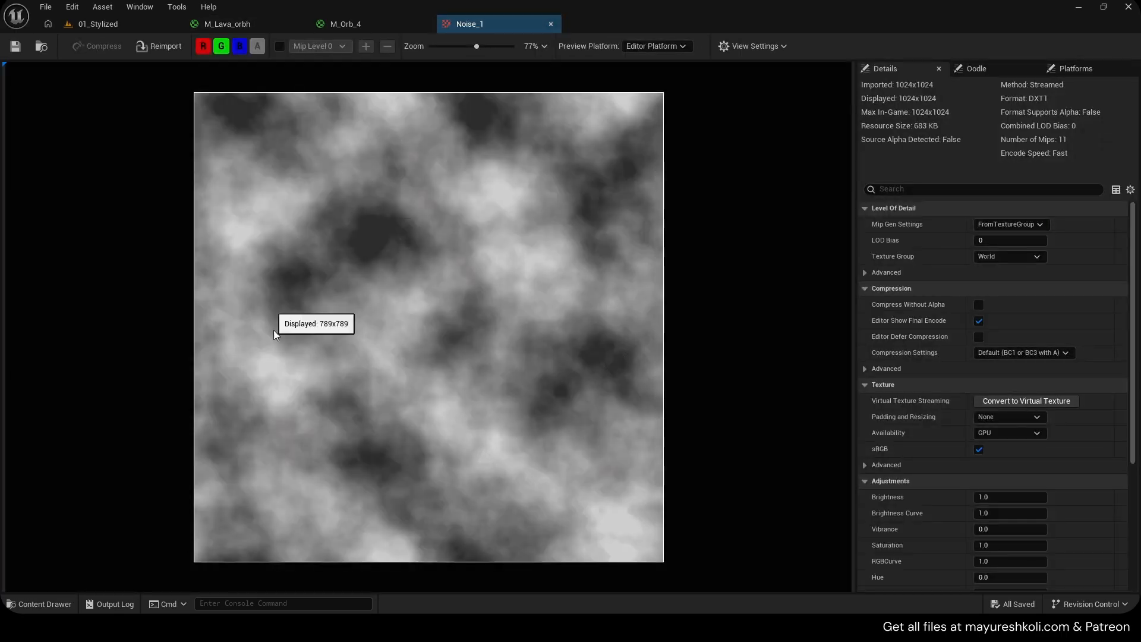
pyautogui.middleClick(496, 26)
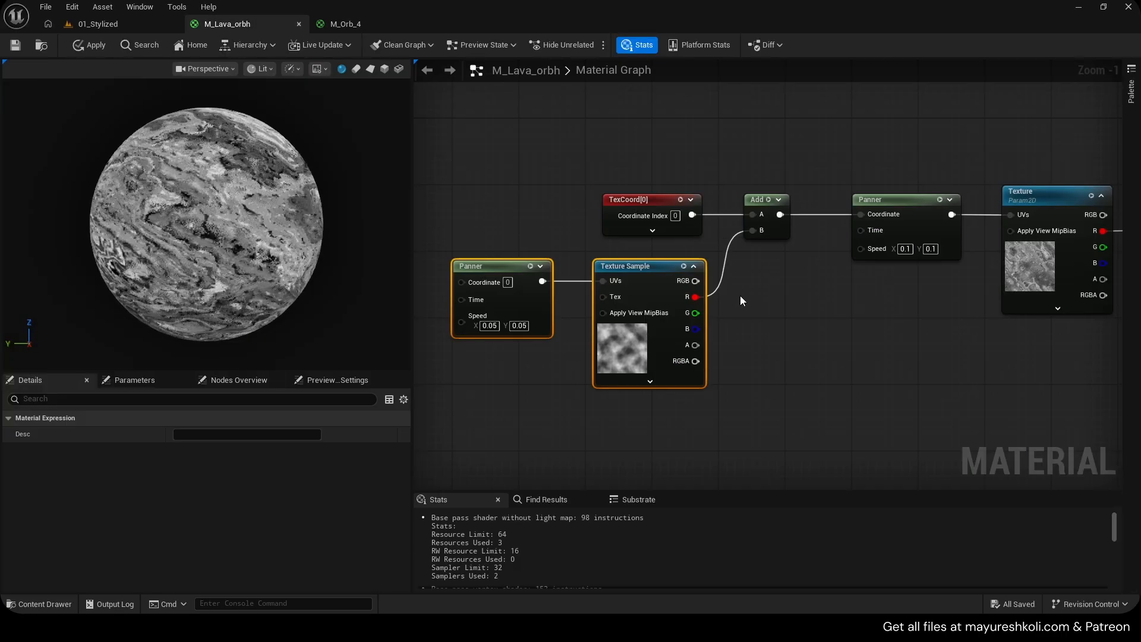
# Insert a Multiply node with B at 0.1 between the noise Texture Sample's R output and the Add node's B, and apply.
pyautogui.press('m')
pyautogui.click(740, 294)
pyautogui.moveTo(687, 288); pyautogui.dragTo(753, 230)
pyautogui.doubleClick(749, 323)
pyautogui.write('0.1')
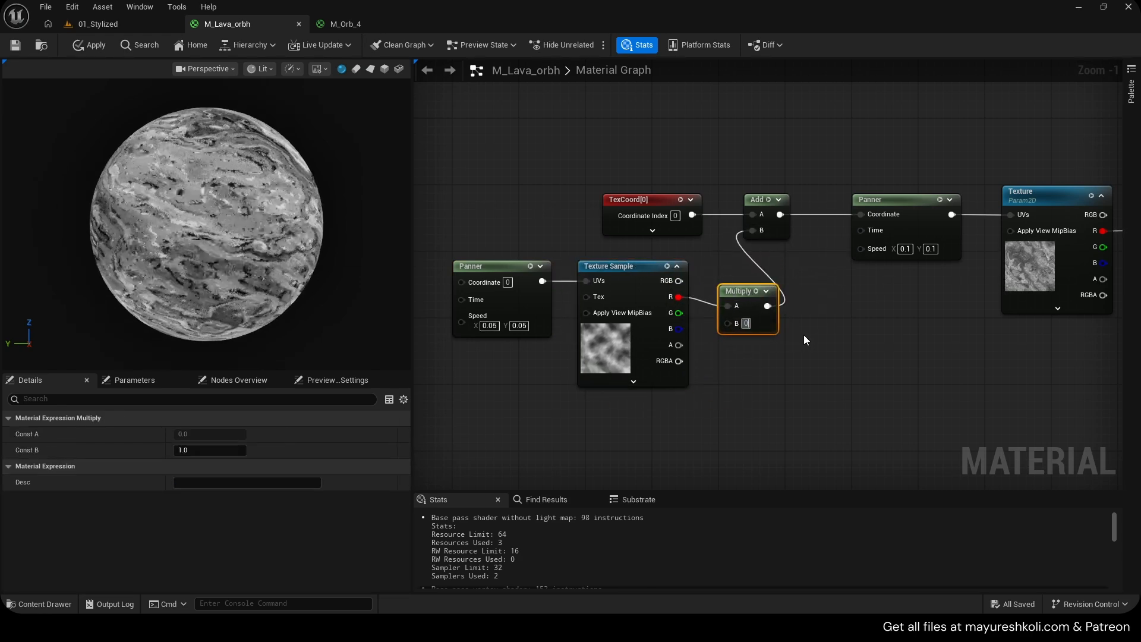
pyautogui.click(804, 334)
pyautogui.click(88, 45)
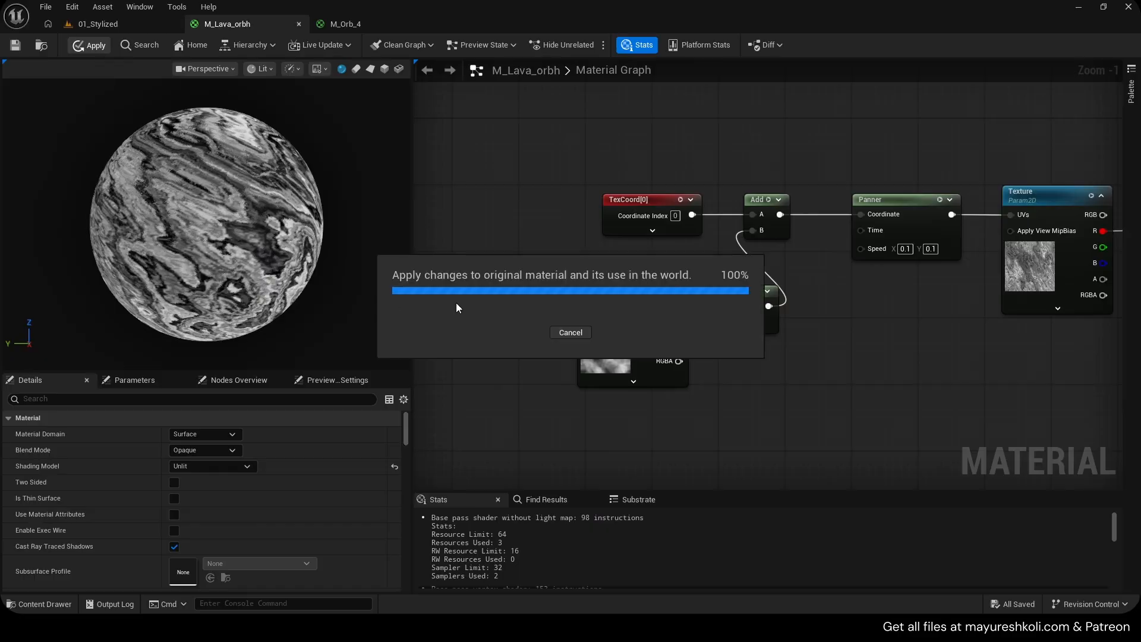
# Review the bright and dark areas of the Noise_1 texture and return to the M_Lava_orbh material.
pyautogui.click(620, 324)
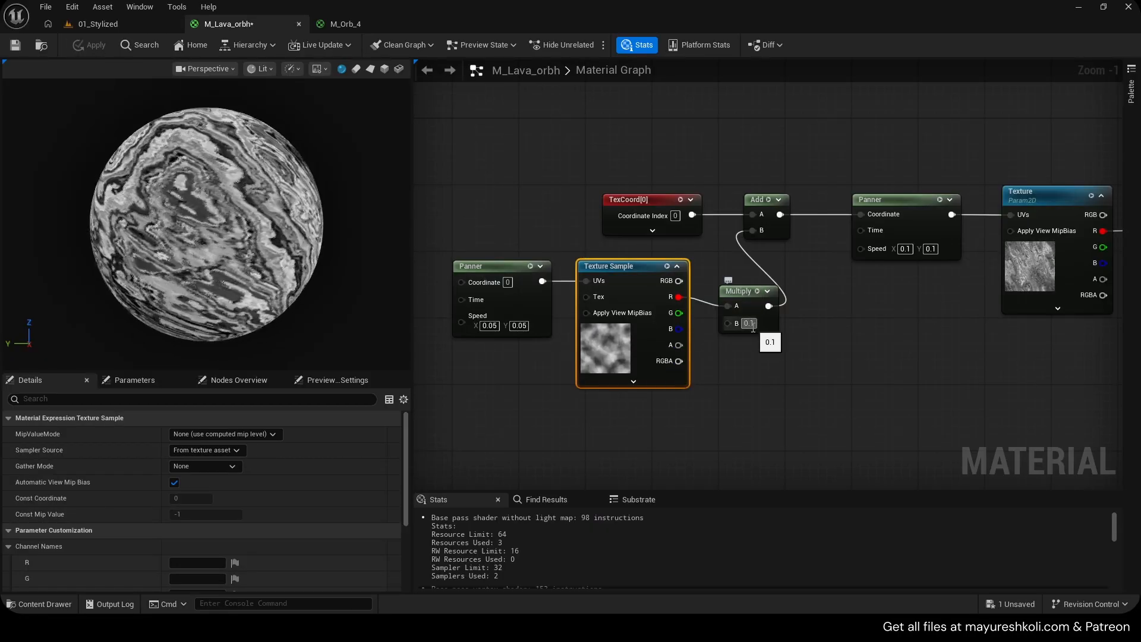
pyautogui.scroll(-4, 345, 473)
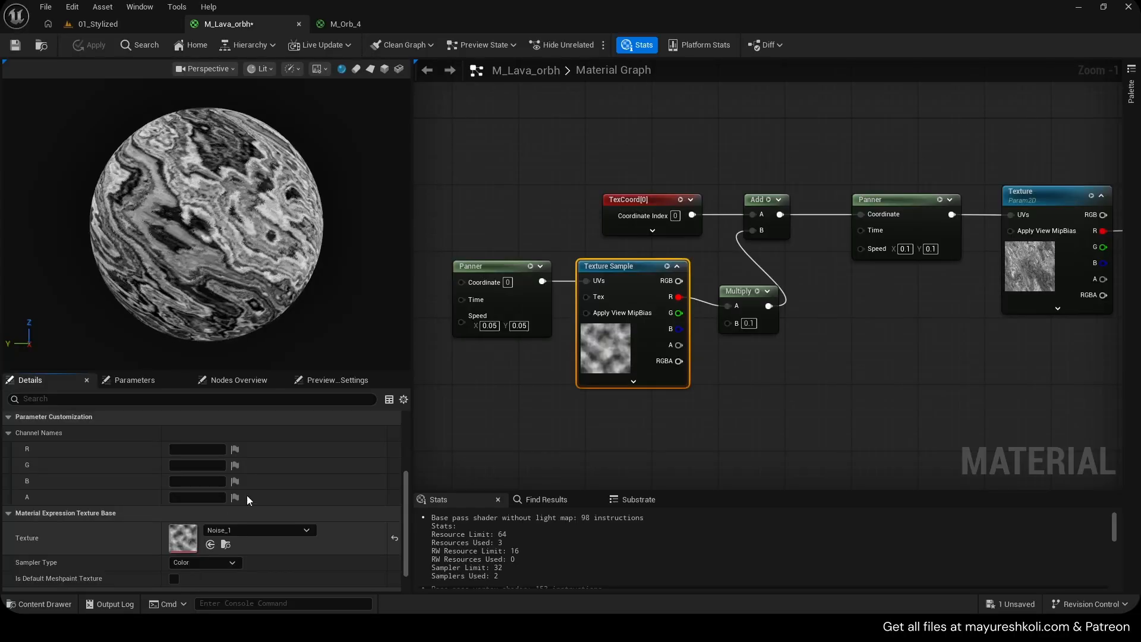
pyautogui.doubleClick(186, 537)
pyautogui.click(550, 24)
pyautogui.click(252, 26)
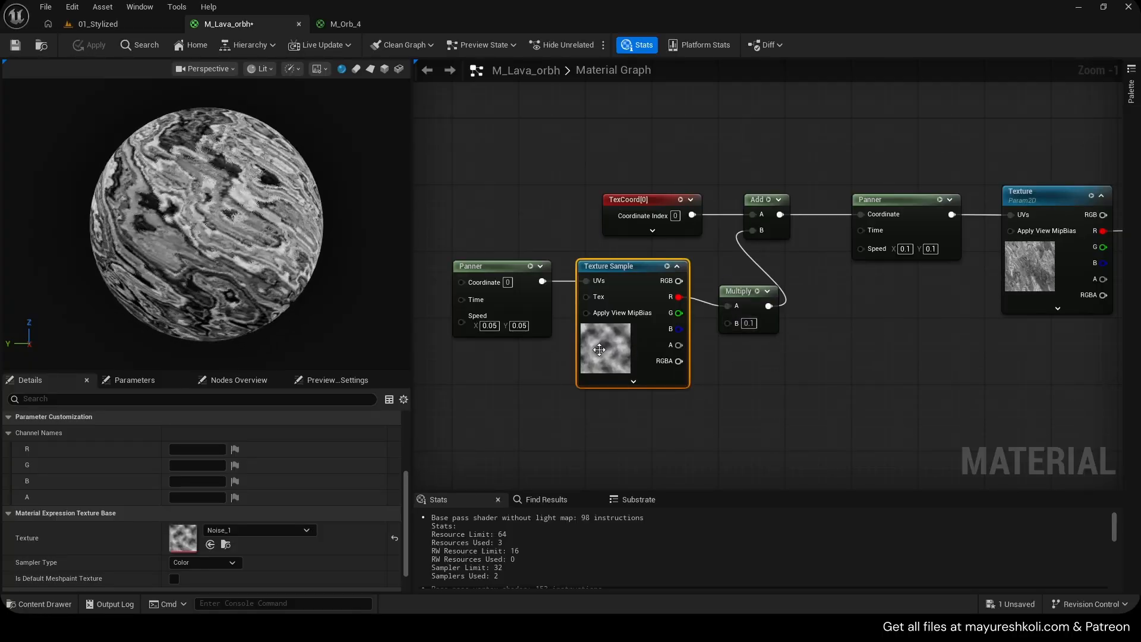
# Try a B value of 0.5 on the Multiply node.
pyautogui.click(749, 323)
pyautogui.write('0.5')
pyautogui.press('Return')
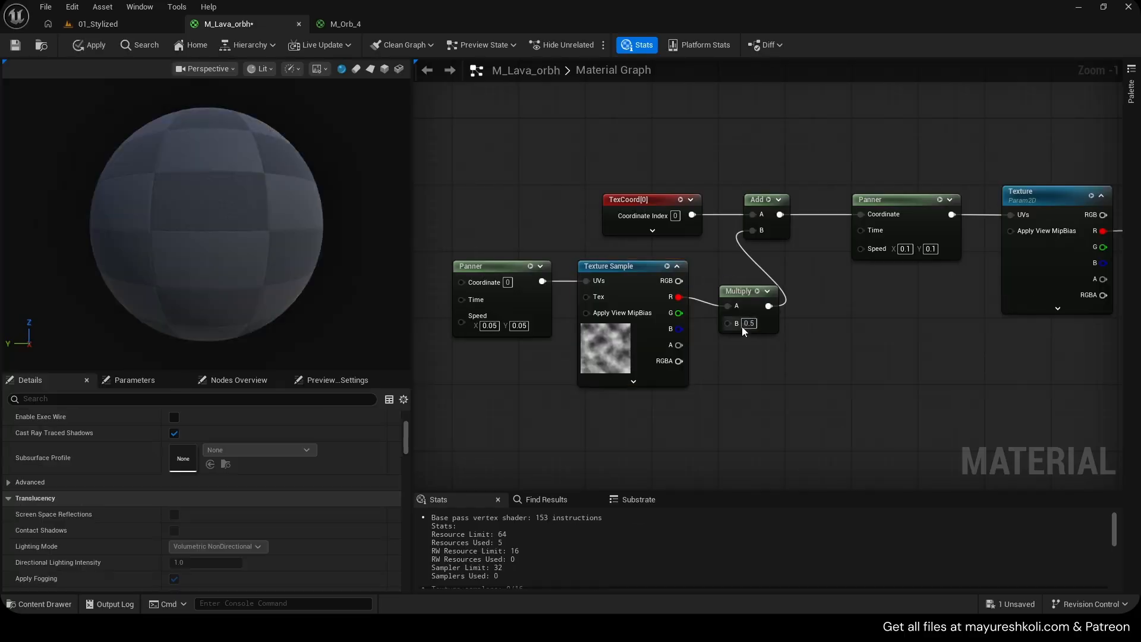
# Set the Multiply node's B value to 0.3 and save the material.
pyautogui.click(749, 324)
pyautogui.write('0.3')
pyautogui.press('Return')
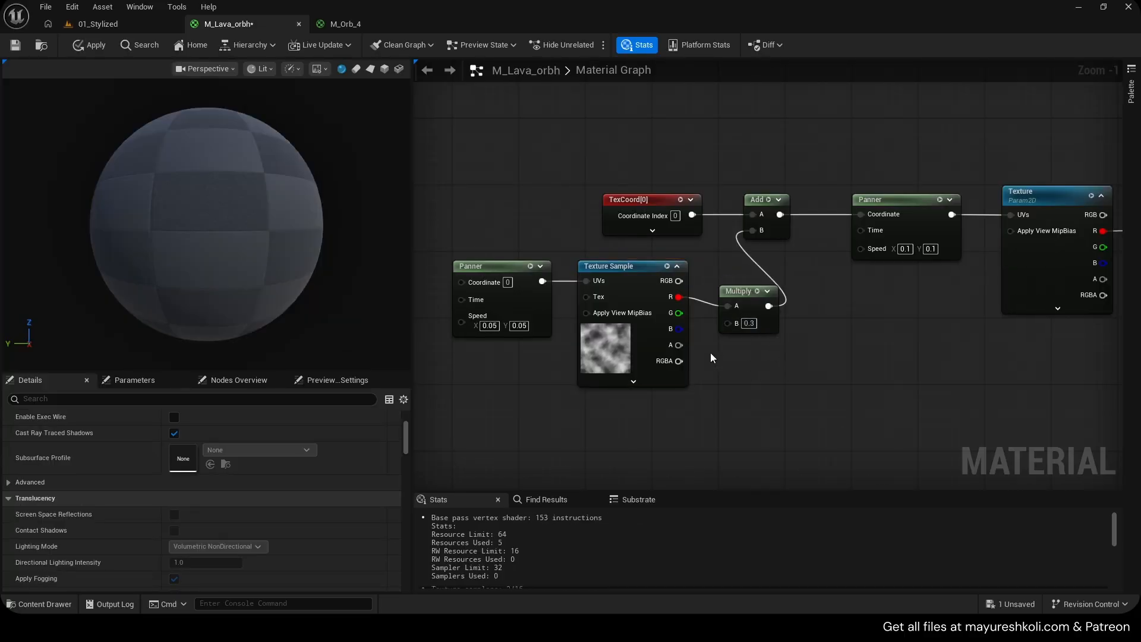
pyautogui.click(15, 45)
# Add a Color Ramp node and place it between the marble Texture node and the material's Emissive Color input.
pyautogui.scroll(1, 1058, 278)
pyautogui.moveTo(1057, 278); pyautogui.dragTo(649, 255, button='right')
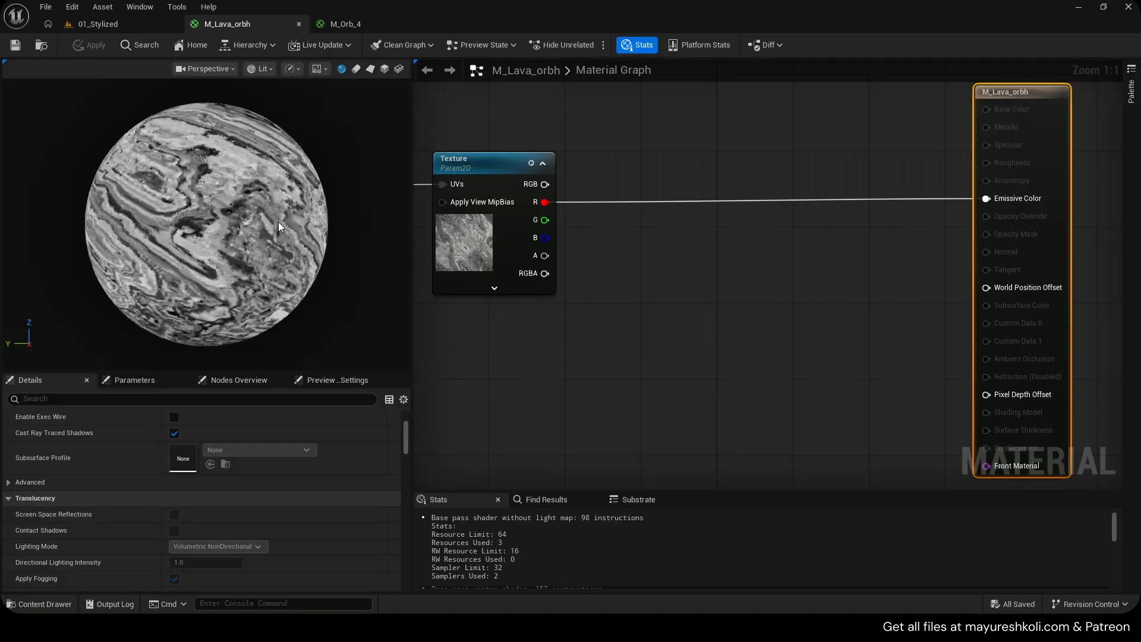
pyautogui.rightClick(636, 215)
pyautogui.write('color ramp')
pyautogui.press('Return')
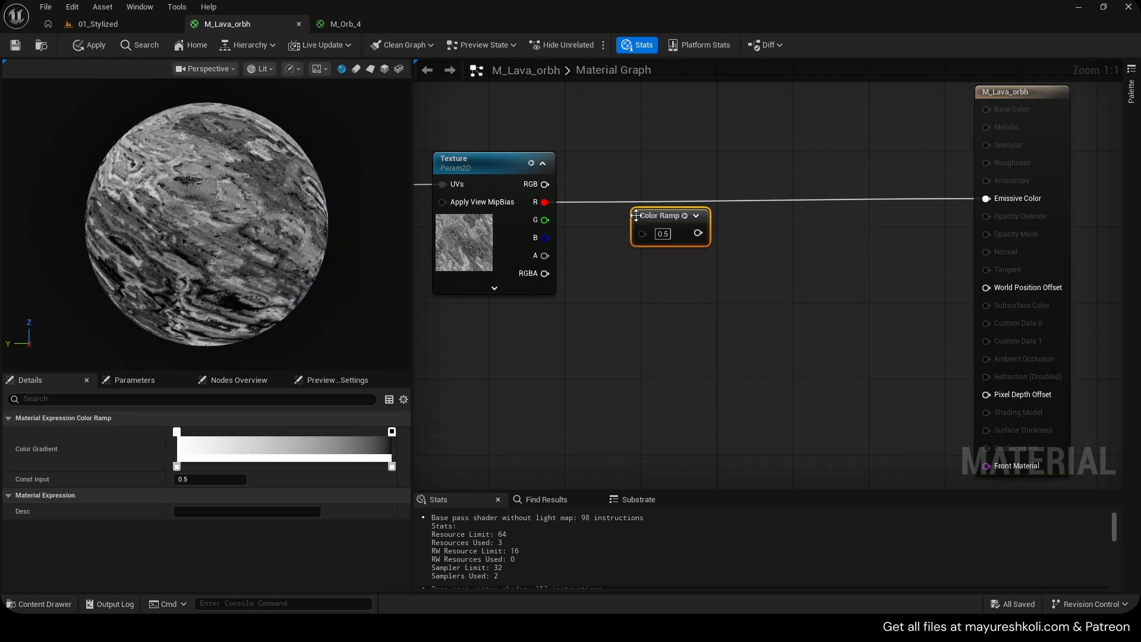
pyautogui.moveTo(648, 226); pyautogui.dragTo(685, 198)
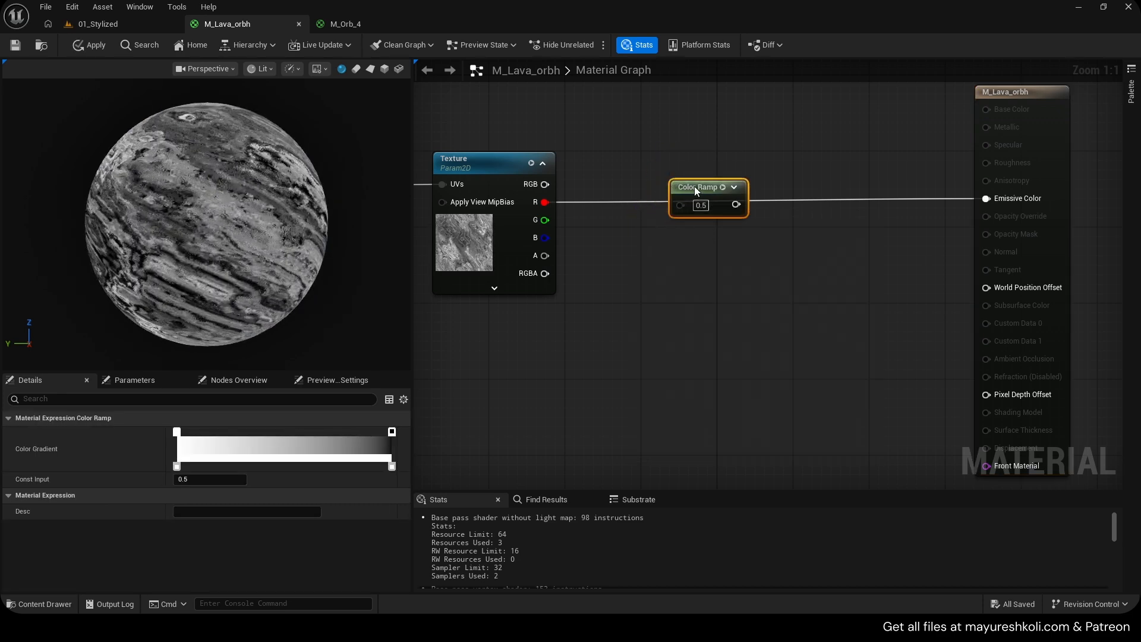
# Save the material, switch to the browser and find the Gradient Mapping tutorial among the YouTube channel's videos.
pyautogui.moveTo(635, 156); pyautogui.dragTo(773, 271)
pyautogui.hotkey('ctrl', 's')
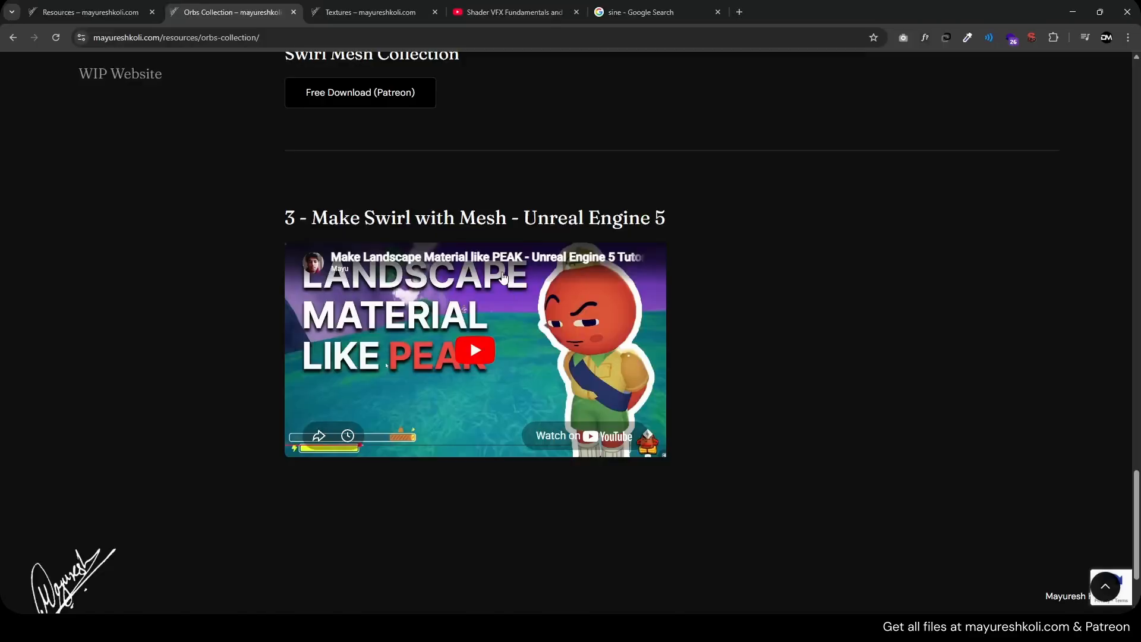
pyautogui.click(537, 12)
pyautogui.middleClick(88, 533)
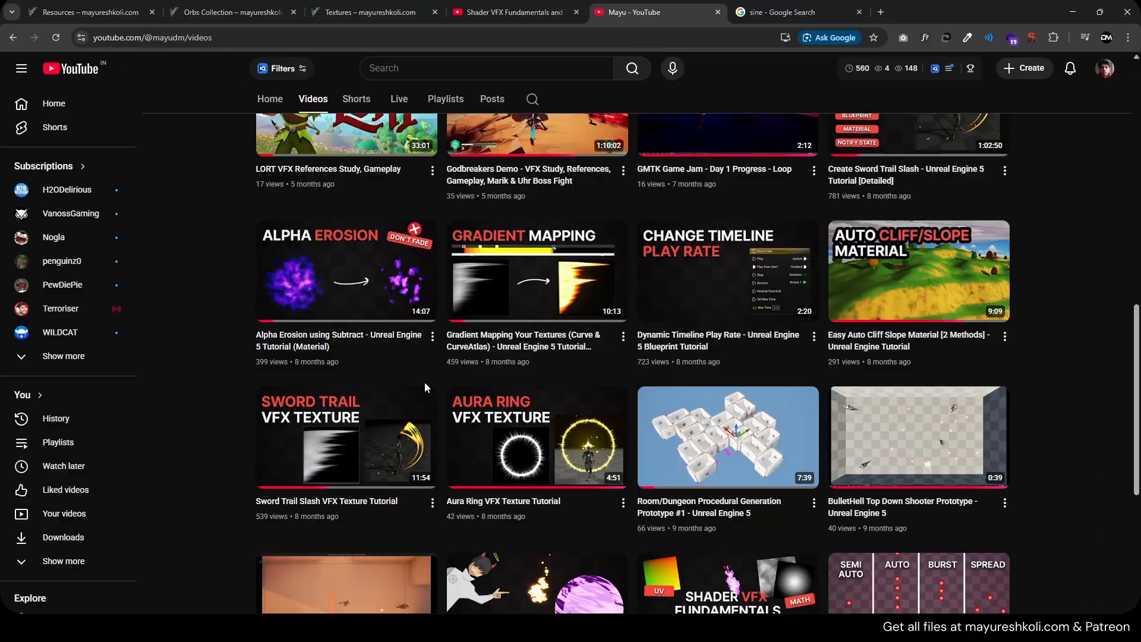
pyautogui.moveTo(467, 355)
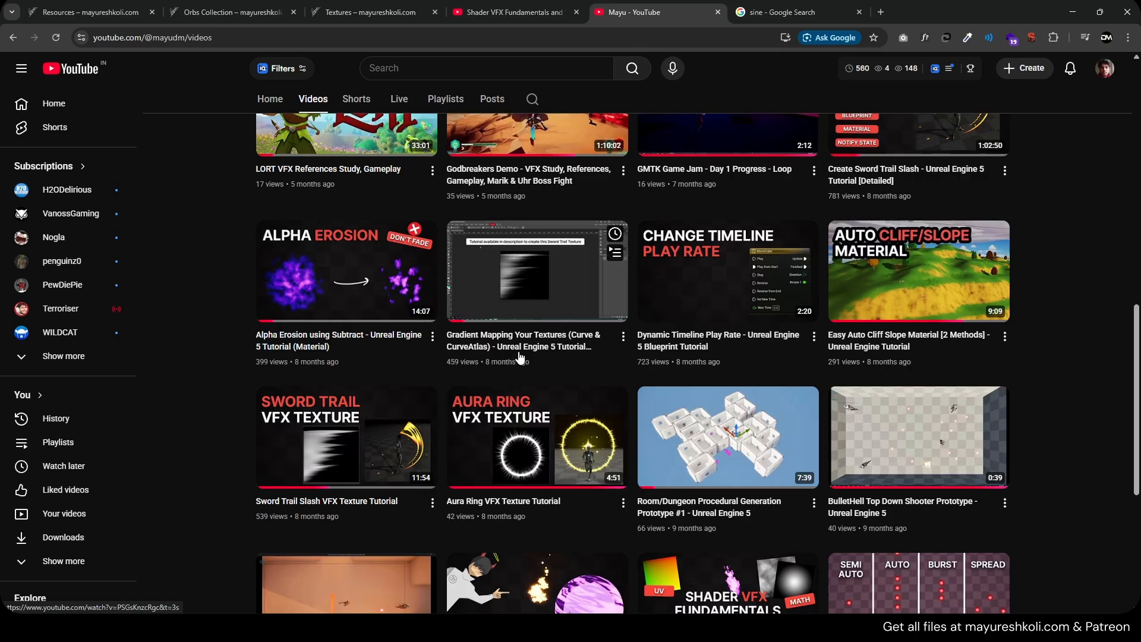
pyautogui.scroll(-1, 196, 288)
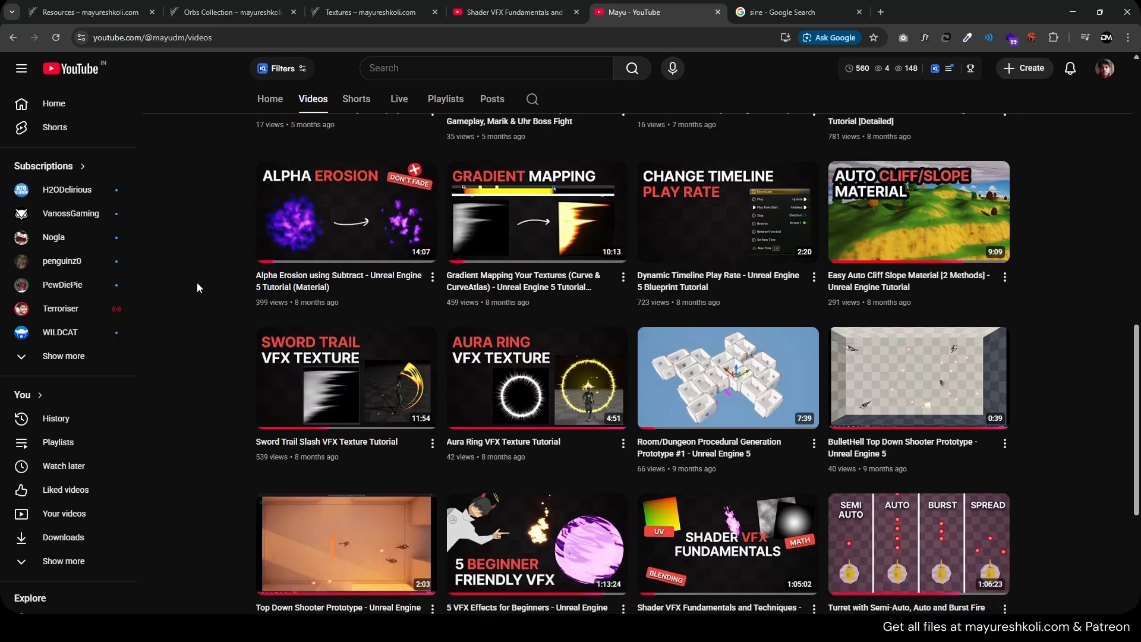
pyautogui.scroll(2, 227, 312)
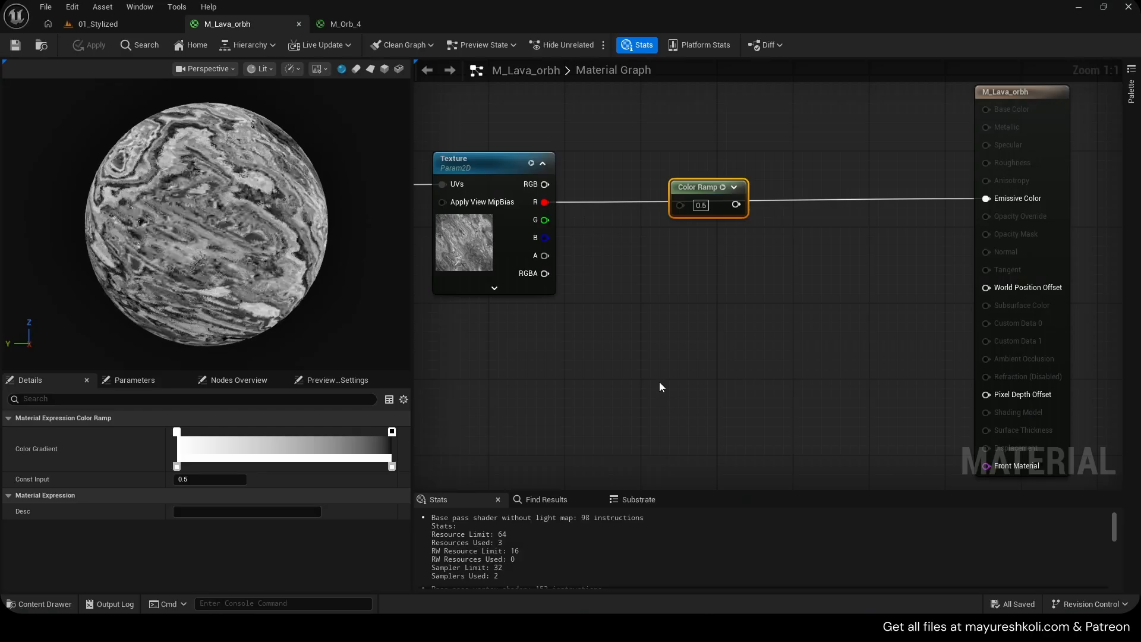
# Wire the Texture node's R output through the Color Ramp into Emissive Color and save the material.
pyautogui.moveTo(654, 319); pyautogui.dragTo(720, 348, button='right')
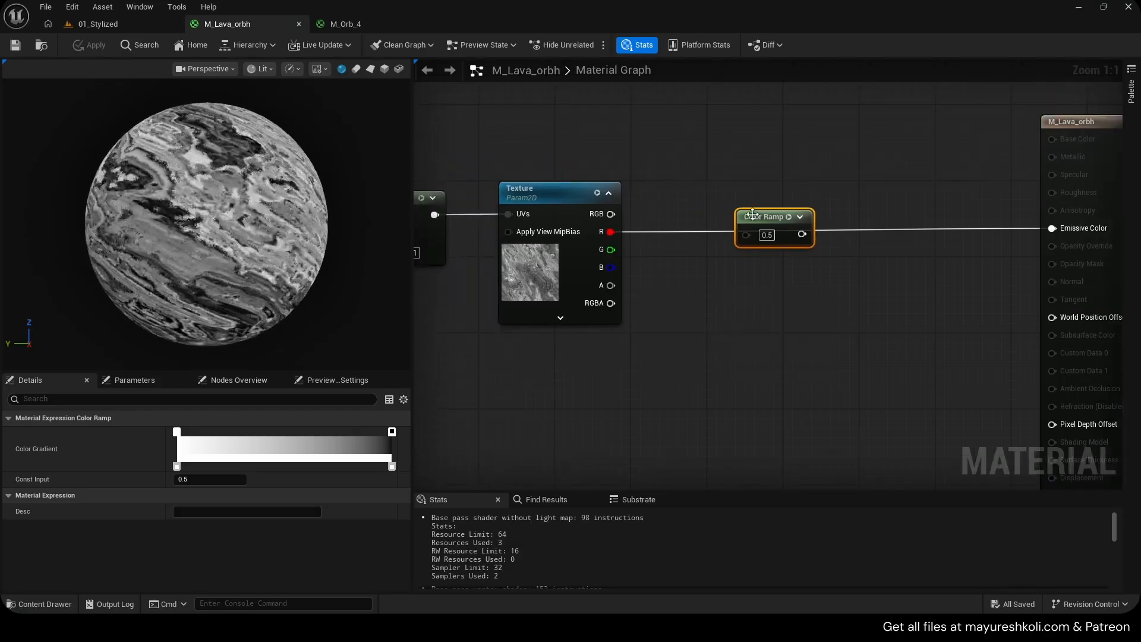
pyautogui.moveTo(752, 218); pyautogui.dragTo(761, 219)
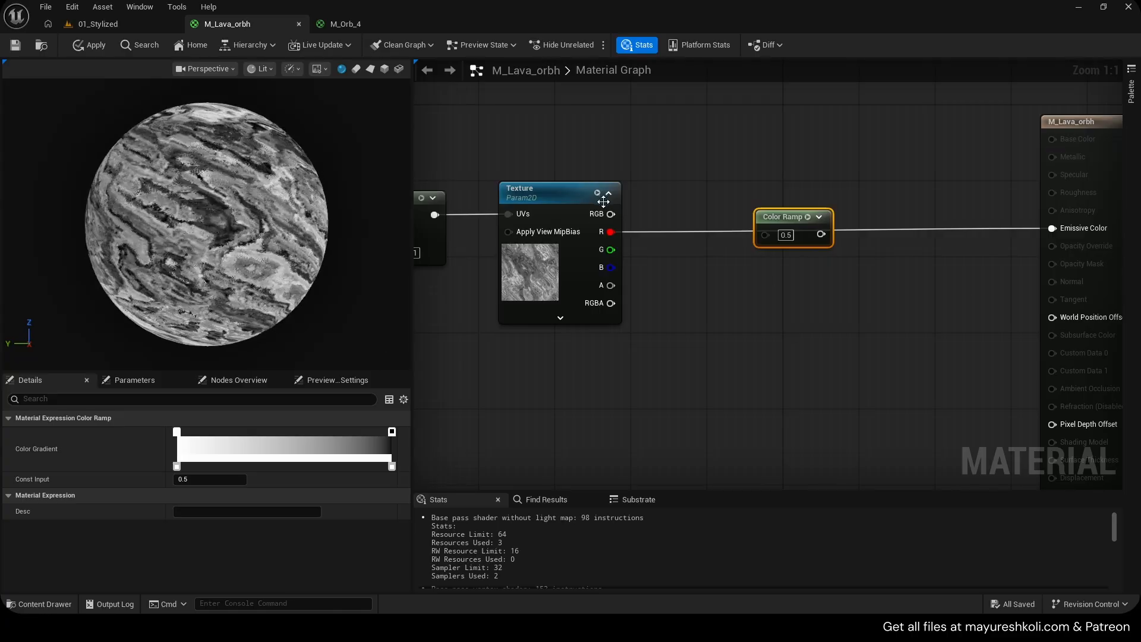
pyautogui.moveTo(613, 233); pyautogui.dragTo(738, 187)
pyautogui.moveTo(811, 234); pyautogui.dragTo(1052, 228)
pyautogui.moveTo(793, 221); pyautogui.dragTo(784, 221)
pyautogui.hotkey('ctrl', 's')
# Reverse the Color Ramp's stops so the gradient runs from black to white, and save the material.
pyautogui.moveTo(679, 326); pyautogui.dragTo(671, 383, button='right')
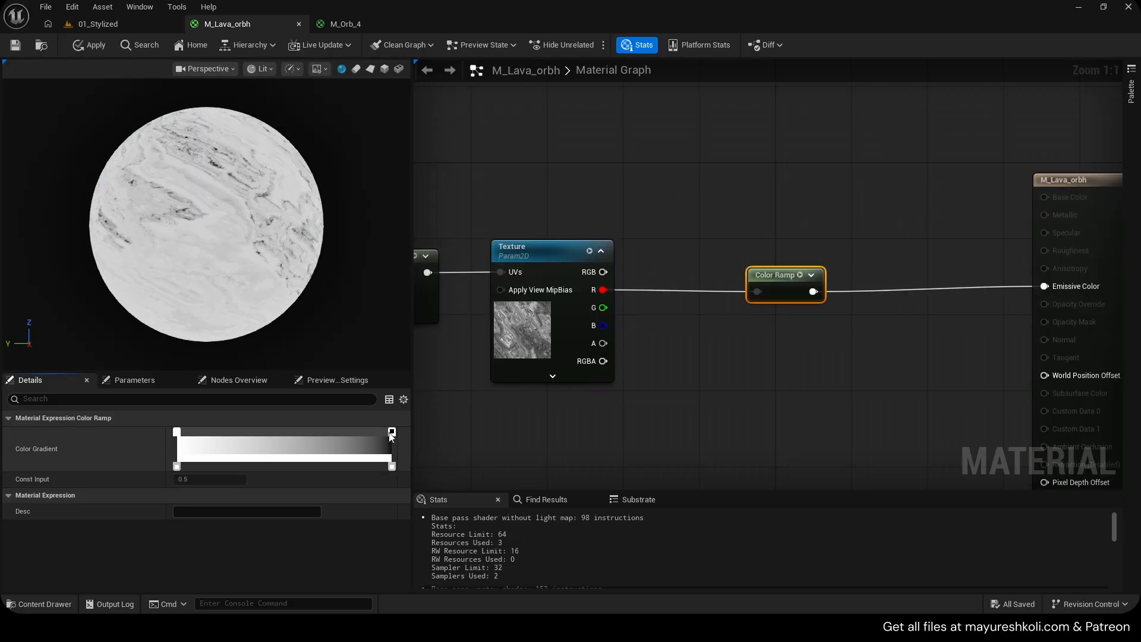
pyautogui.moveTo(392, 437); pyautogui.dragTo(369, 437)
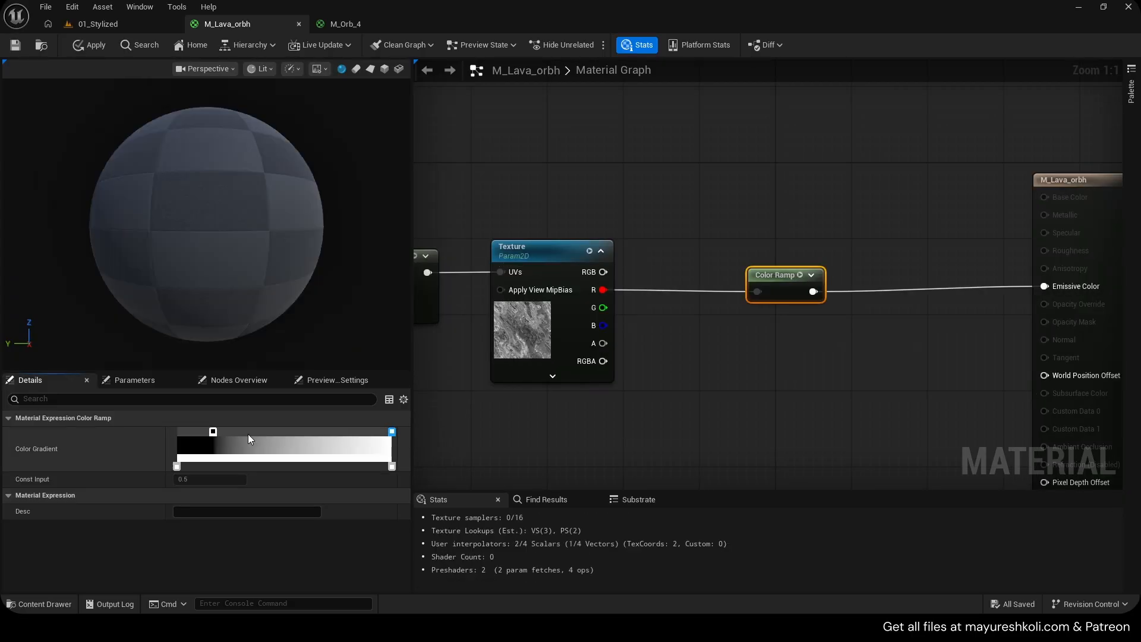
pyautogui.moveTo(213, 431); pyautogui.dragTo(176, 432)
pyautogui.hotkey('ctrl', 's')
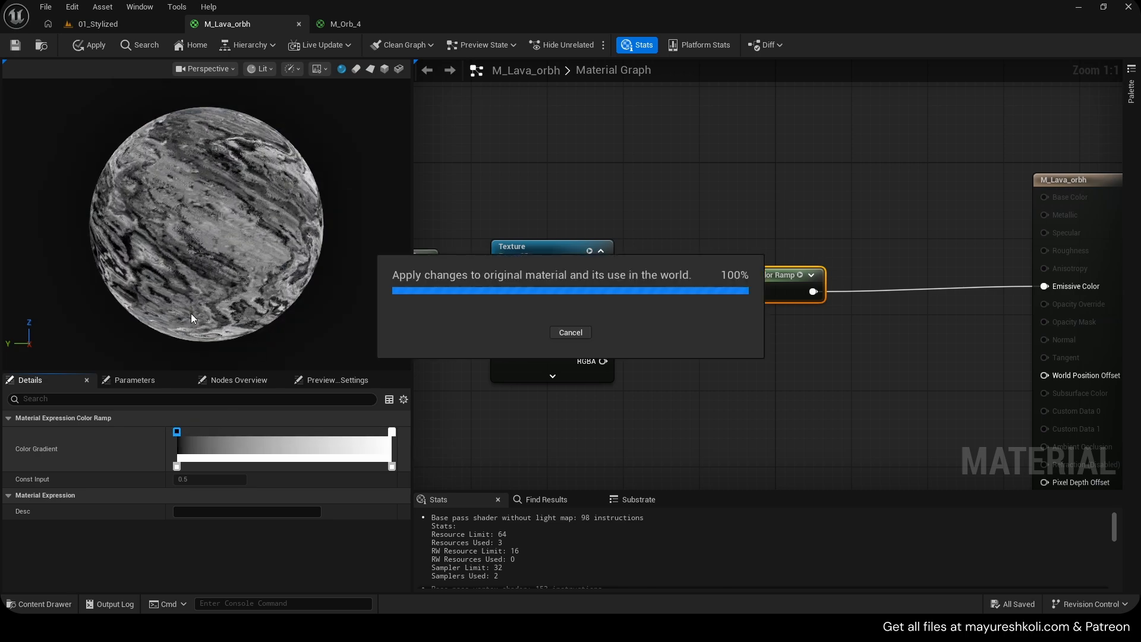
# Color the ramp's start stop yellow (FFC800) and its end stop pink, then apply the material.
pyautogui.moveTo(539, 420); pyautogui.dragTo(595, 427, button='right')
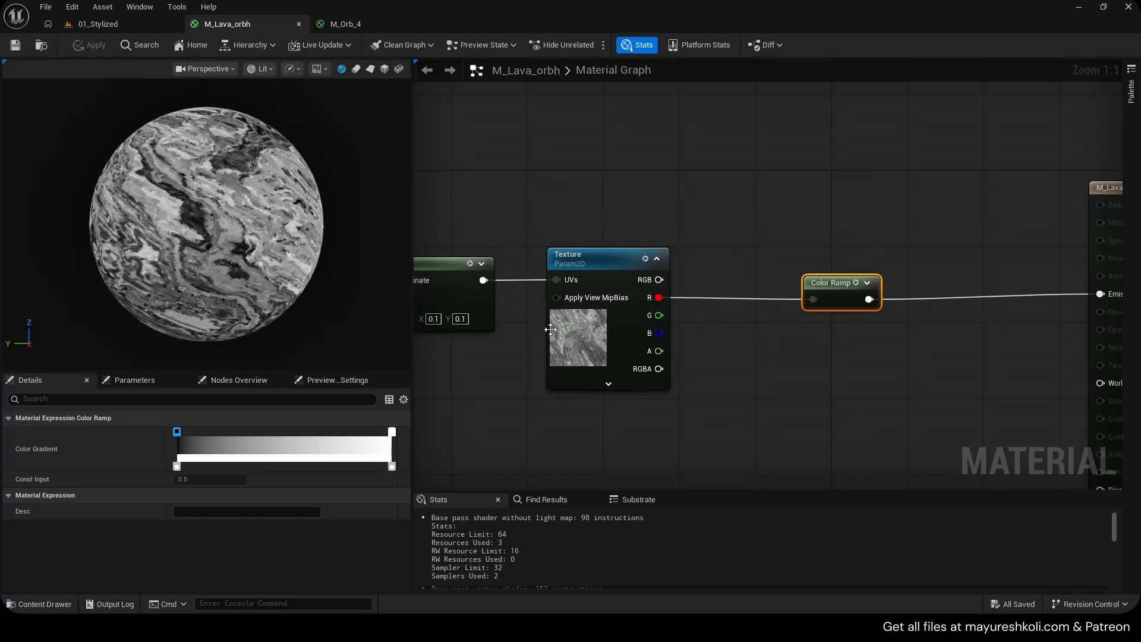
pyautogui.moveTo(765, 372); pyautogui.dragTo(727, 378, button='right')
pyautogui.doubleClick(176, 432)
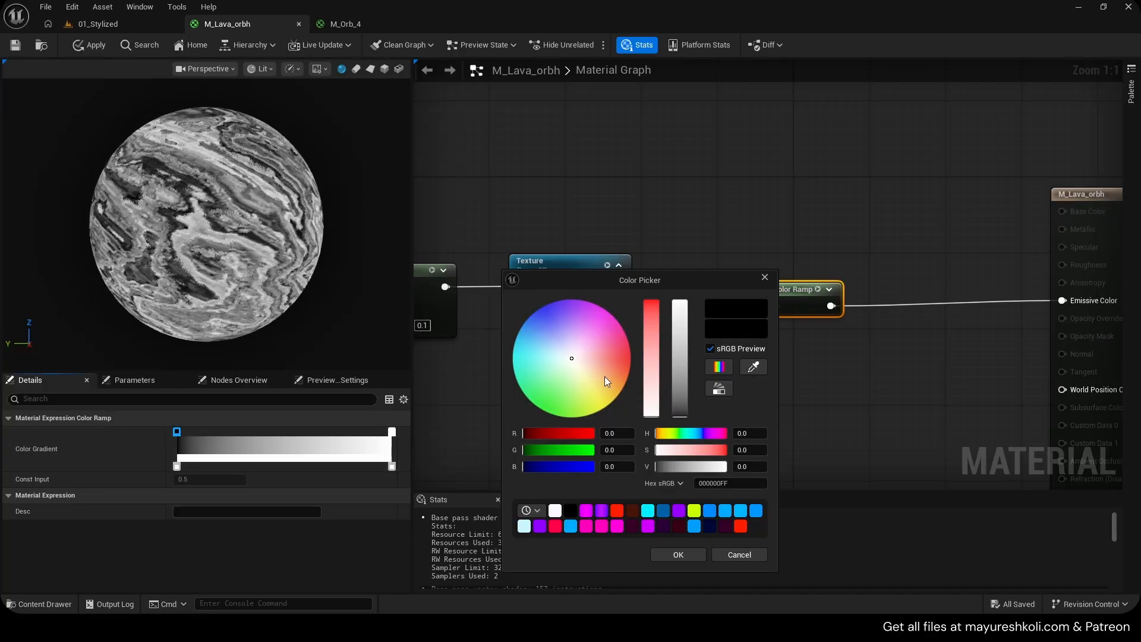
pyautogui.moveTo(604, 376); pyautogui.dragTo(625, 403)
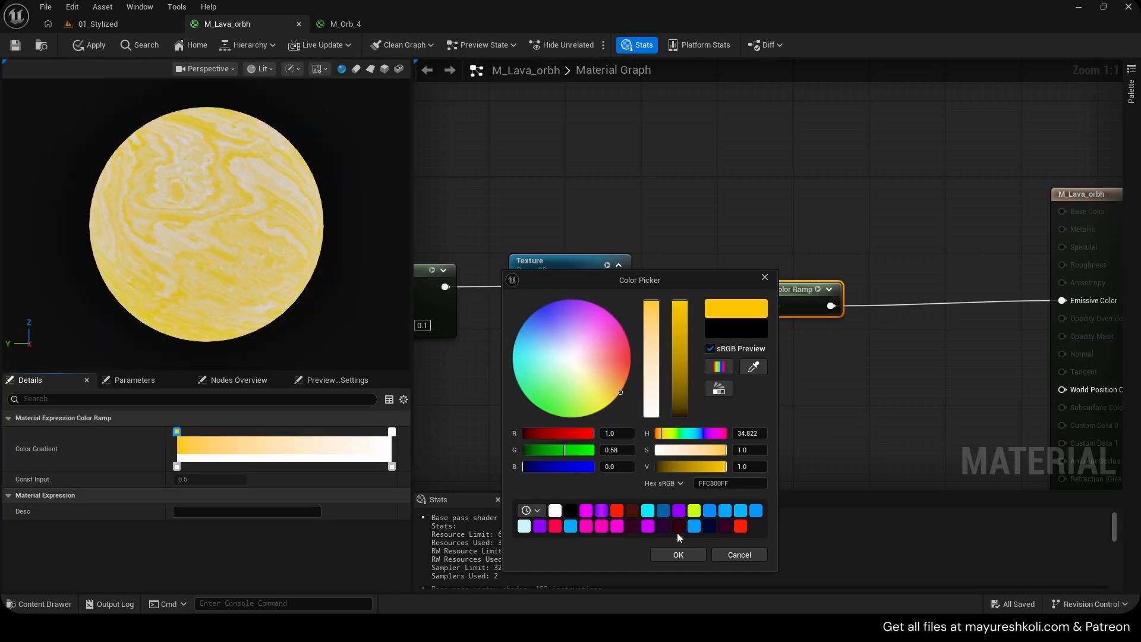
pyautogui.click(678, 555)
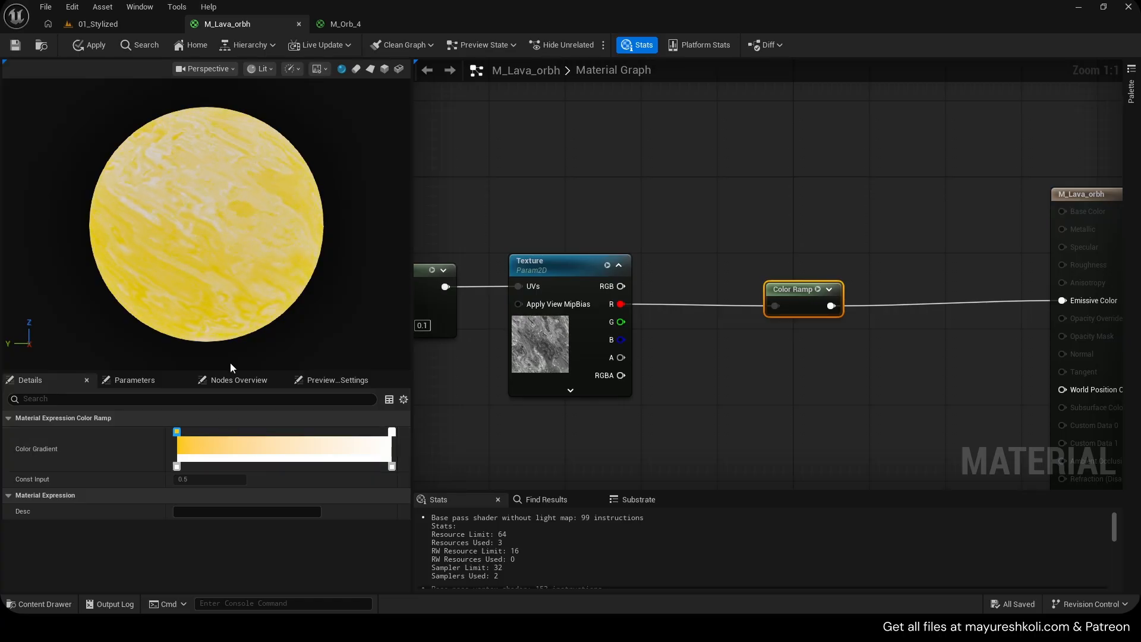
pyautogui.doubleClick(392, 432)
pyautogui.moveTo(480, 344); pyautogui.dragTo(522, 347)
pyautogui.click(568, 556)
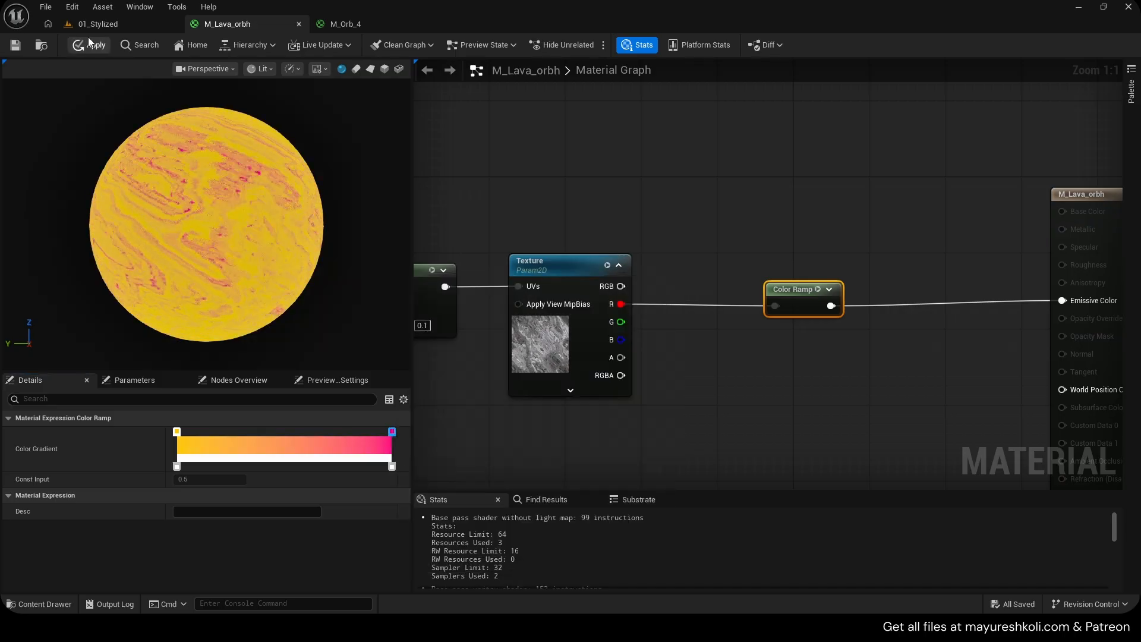
pyautogui.click(89, 45)
# Try small shifts of the two end stops and add a blue (0081FF) stop midway along the Color Ramp.
pyautogui.moveTo(391, 432)
pyautogui.mouseDown()
pyautogui.moveTo(212, 430)
pyautogui.moveTo(389, 432)
pyautogui.mouseUp()
pyautogui.moveTo(173, 433)
pyautogui.mouseDown()
pyautogui.moveTo(340, 433)
pyautogui.moveTo(158, 427)
pyautogui.mouseUp()
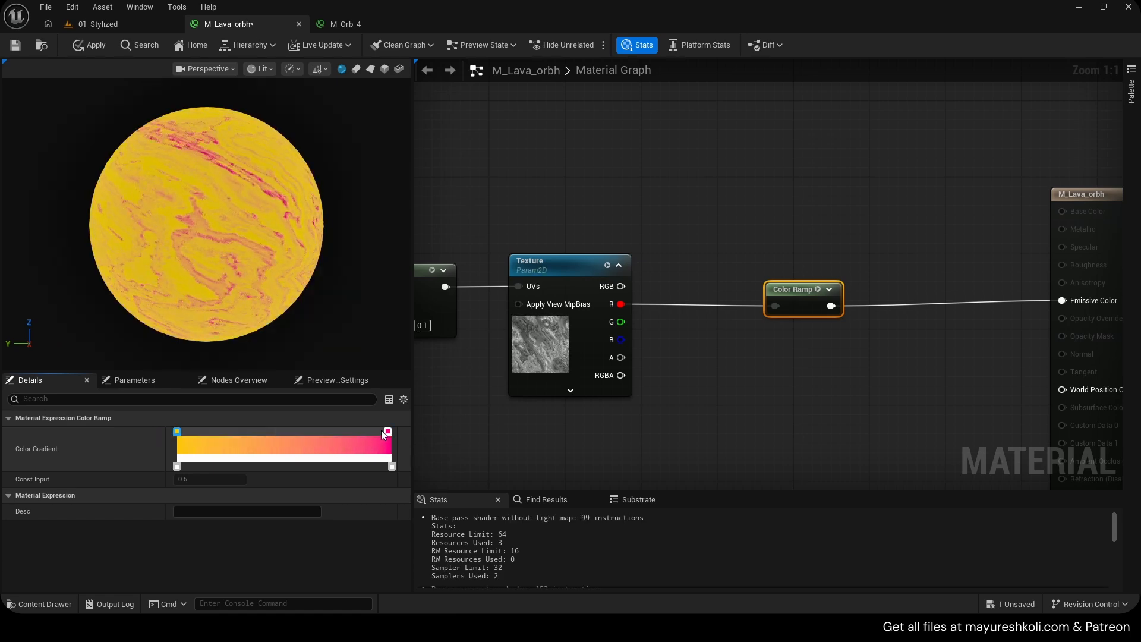
pyautogui.moveTo(387, 432)
pyautogui.mouseDown()
pyautogui.moveTo(216, 430)
pyautogui.moveTo(392, 431)
pyautogui.mouseUp()
pyautogui.click(281, 430)
pyautogui.doubleClick(280, 430)
pyautogui.moveTo(326, 409); pyautogui.dragTo(383, 413)
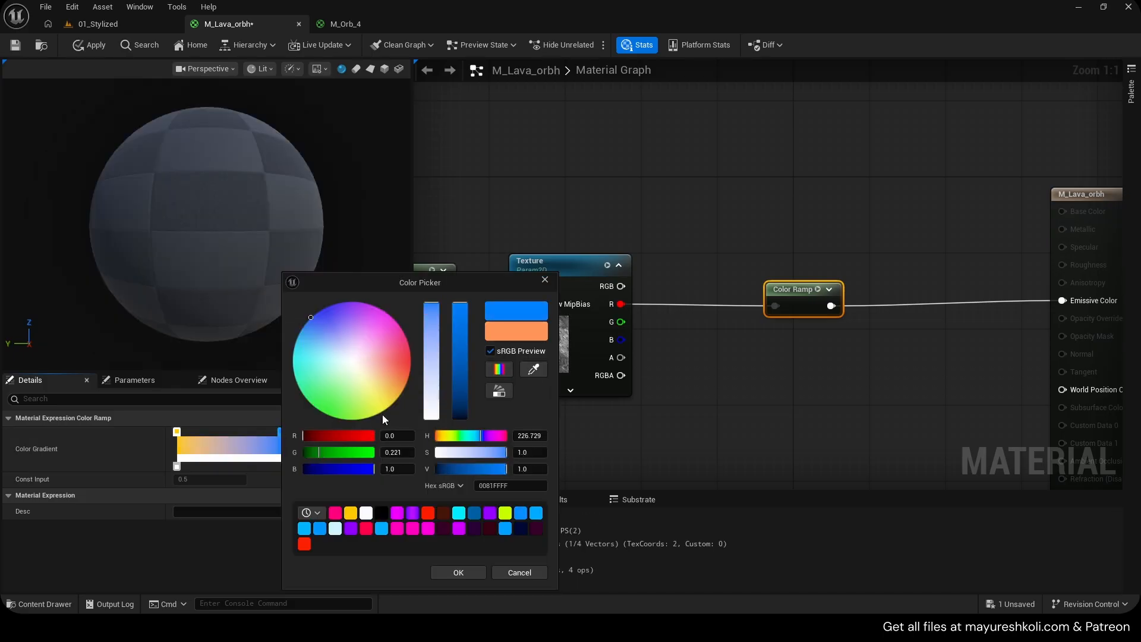
pyautogui.click(458, 575)
# Move the blue stop to about a quarter and the pink stop to about 40% of the gradient, and save.
pyautogui.moveTo(282, 431); pyautogui.dragTo(229, 430)
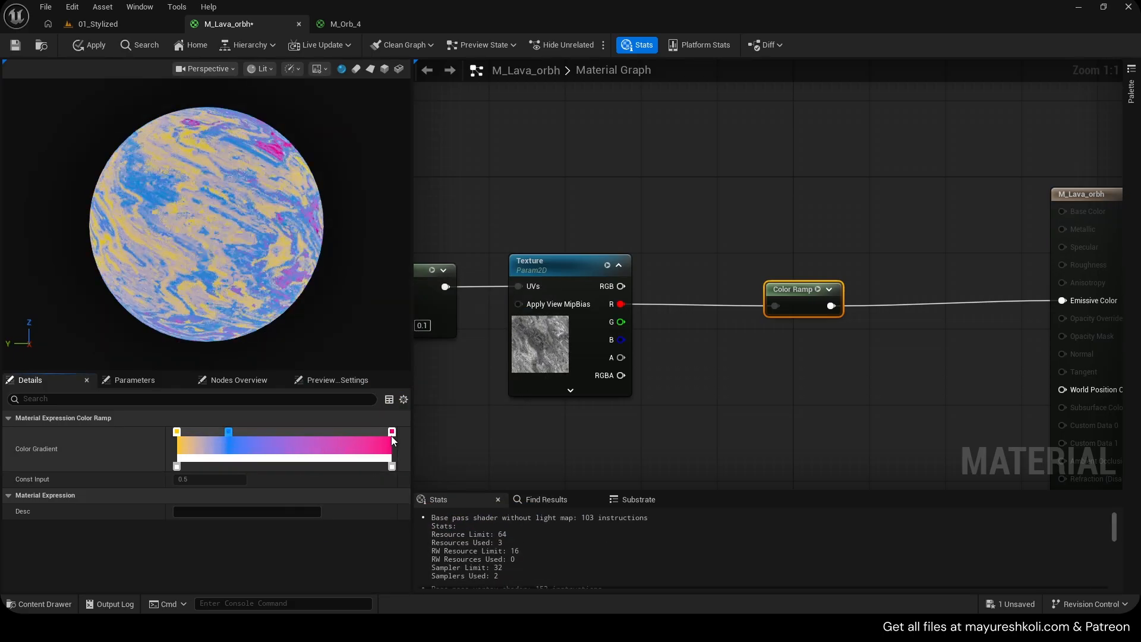
pyautogui.moveTo(391, 431); pyautogui.dragTo(263, 432)
pyautogui.hotkey('ctrl', 's')
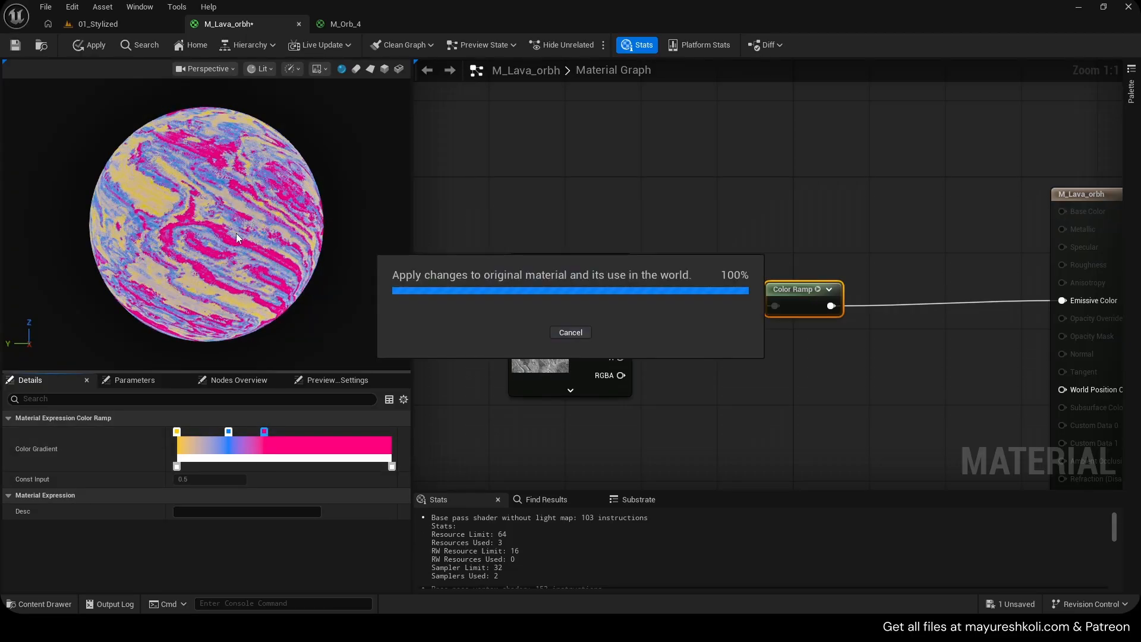
# View the recolored orb in the 01_Stylized level and inspect the Color Ramp's start color in the M_Orb_4 material.
pyautogui.click(119, 25)
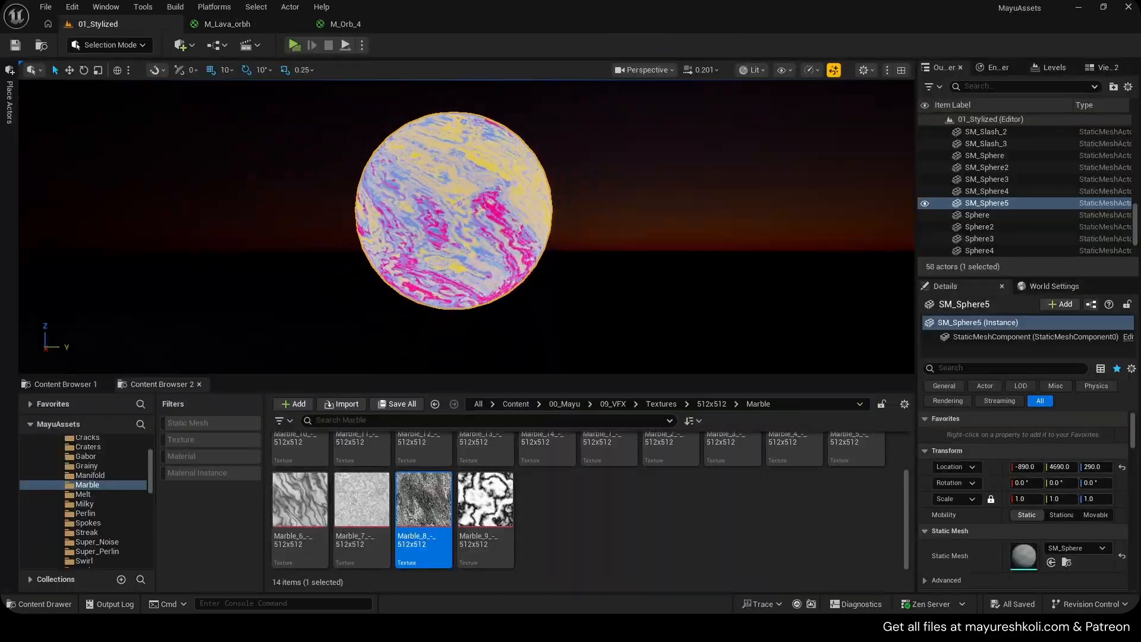
pyautogui.click(255, 23)
pyautogui.click(334, 26)
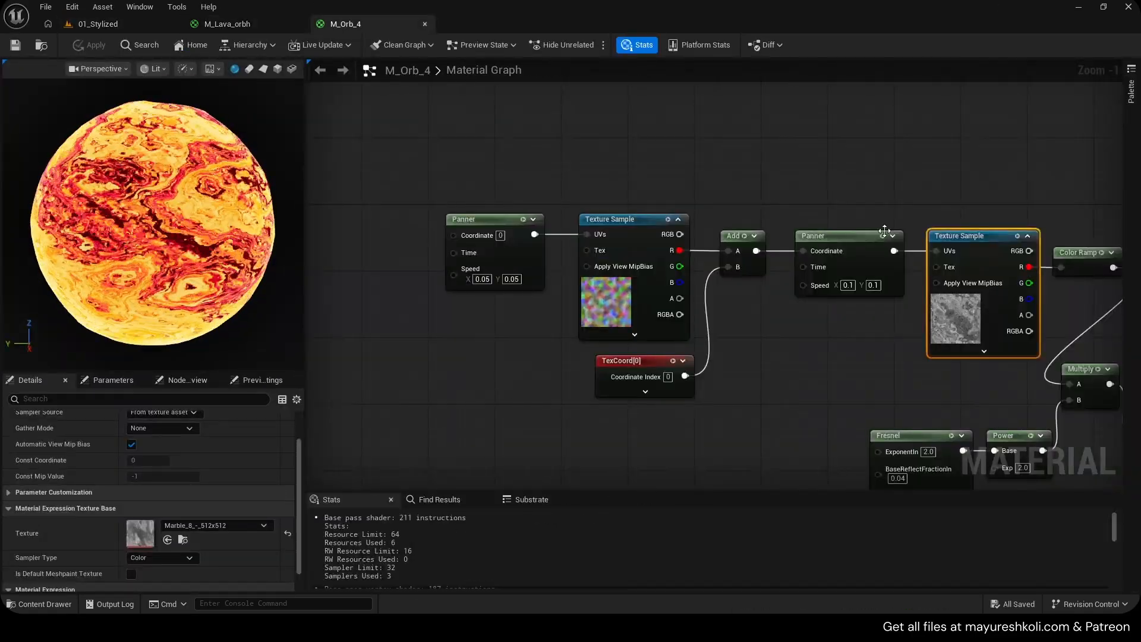
pyautogui.moveTo(886, 230); pyautogui.dragTo(608, 291, button='right')
pyautogui.click(523, 285)
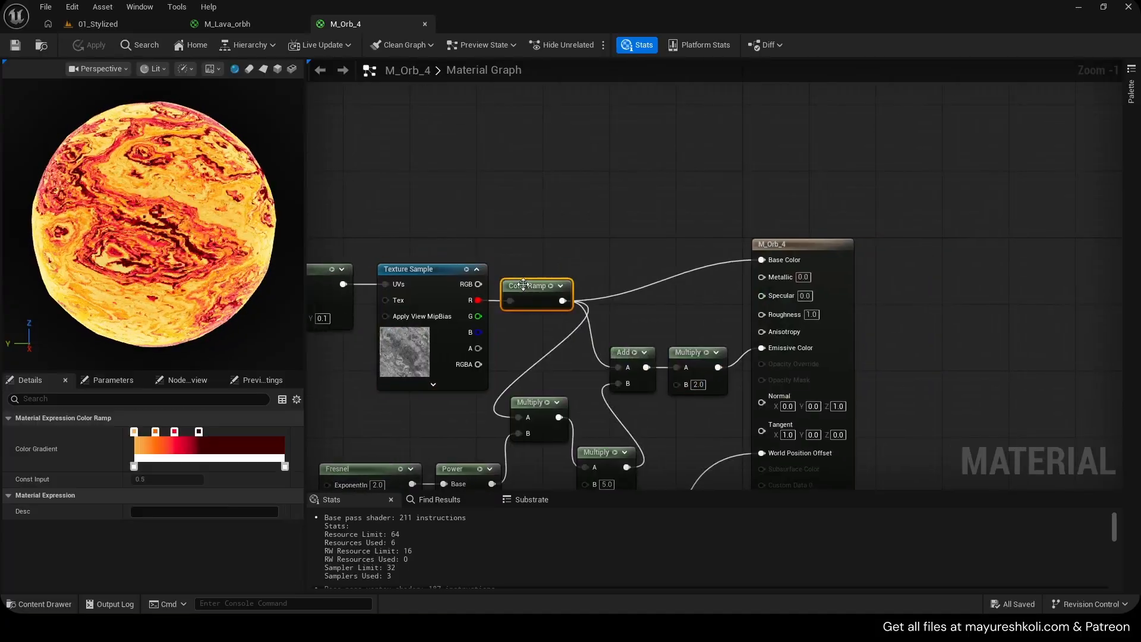
pyautogui.doubleClick(133, 431)
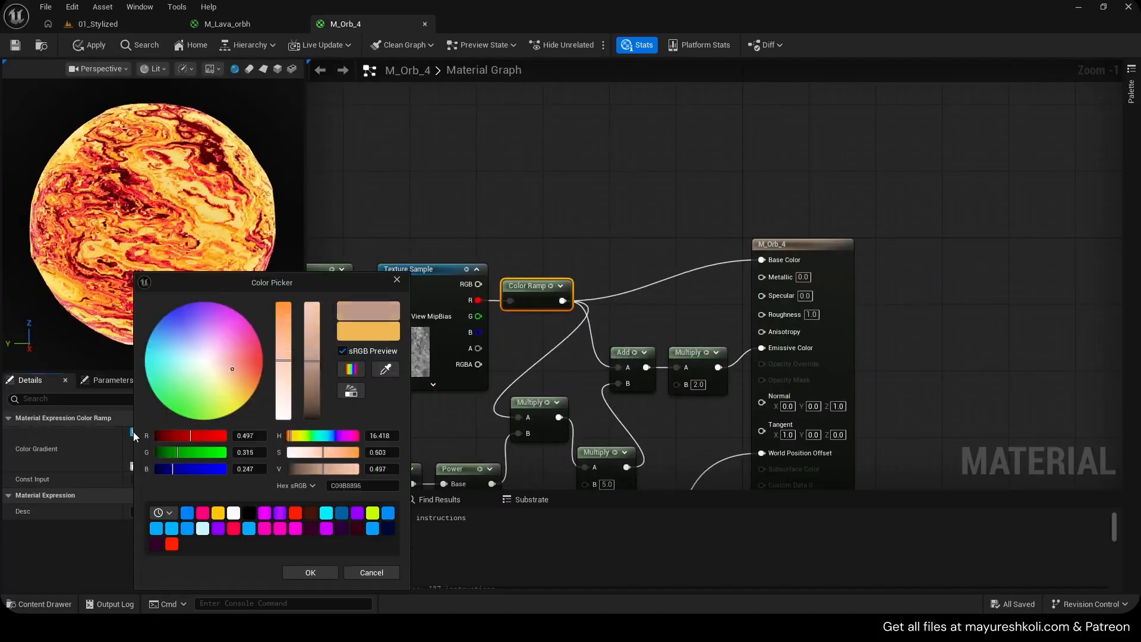
pyautogui.click(389, 571)
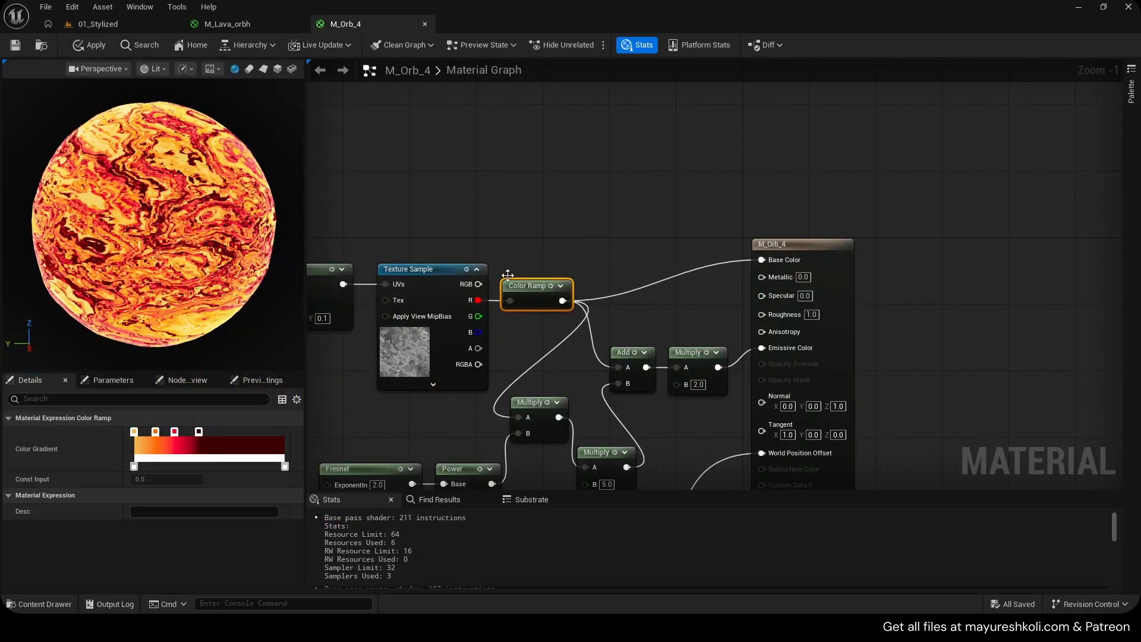
# Replace the M_Lava_orbh Color Ramp with a pasted copy of M_Orb_4's, wired from Texture R into Emissive Color, and save.
pyautogui.click(226, 24)
pyautogui.hotkey('ctrl', 'v')
pyautogui.click(641, 270)
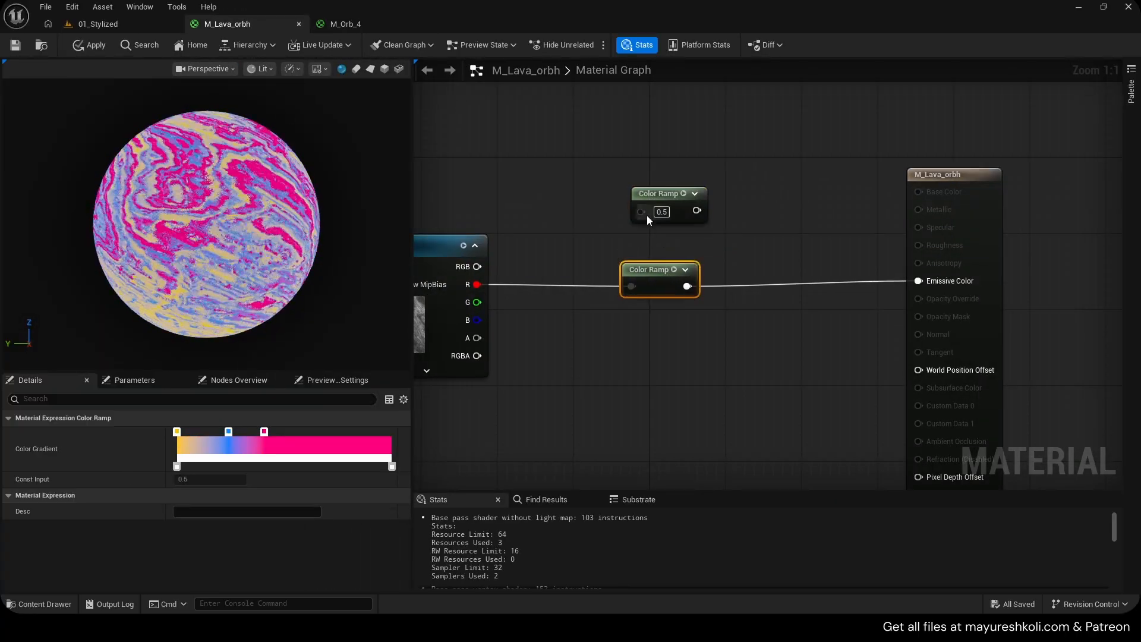
pyautogui.press('Delete')
pyautogui.moveTo(647, 205); pyautogui.dragTo(946, 283)
pyautogui.hotkey('ctrl', 's')
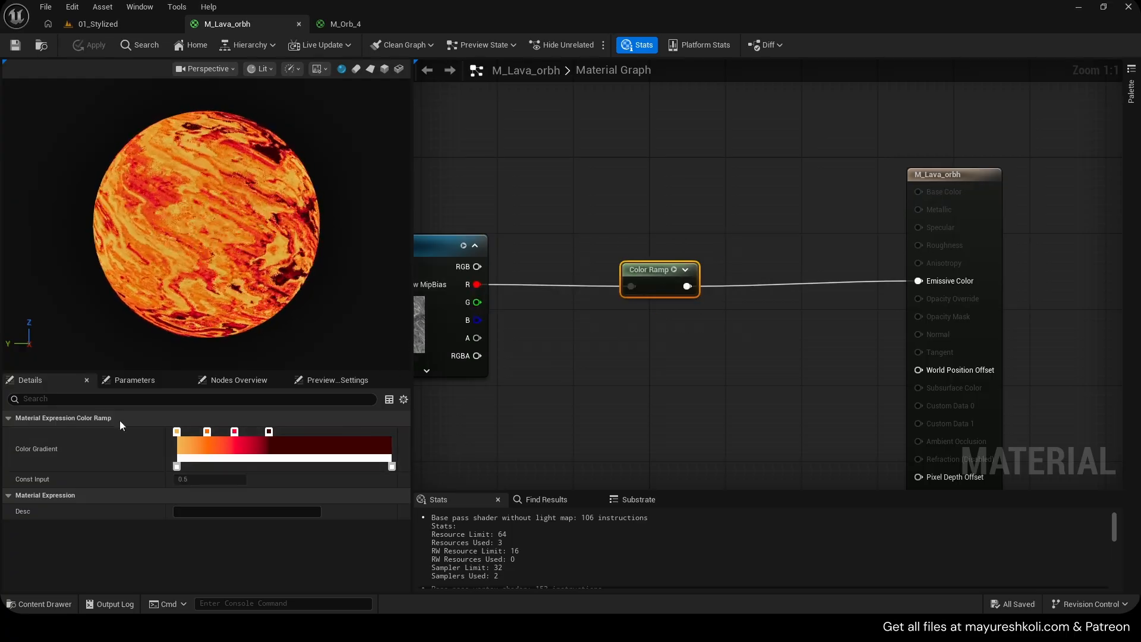
# Inspect the hex color of each of the four Color Ramp stops without altering them, and save the material.
pyautogui.doubleClick(177, 432)
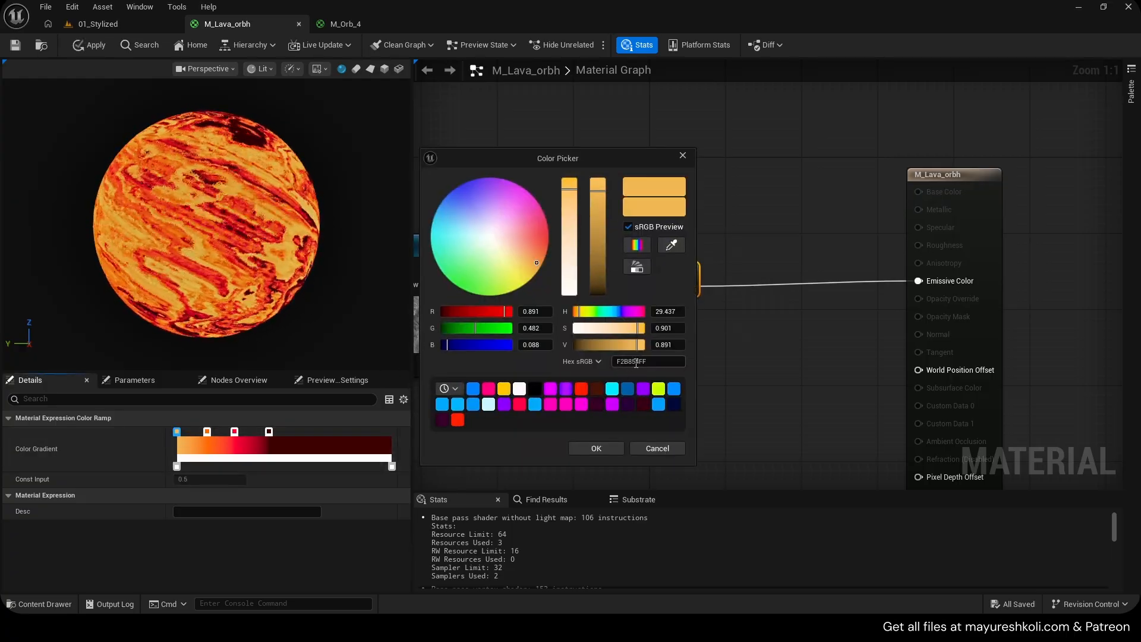
pyautogui.click(656, 448)
pyautogui.click(207, 432)
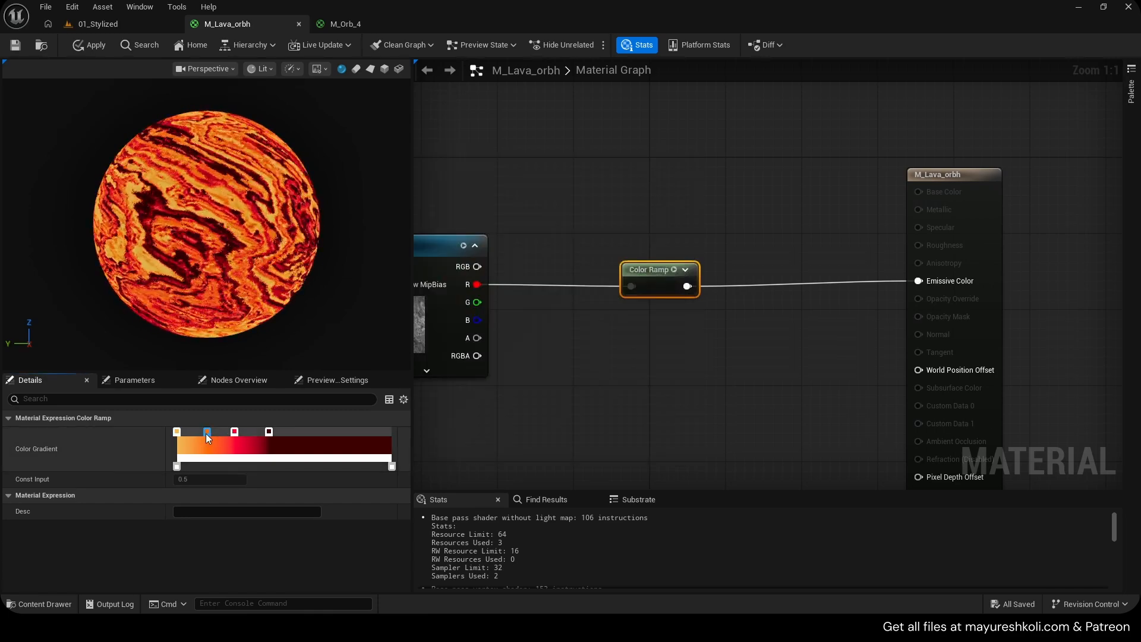
pyautogui.doubleClick(207, 432)
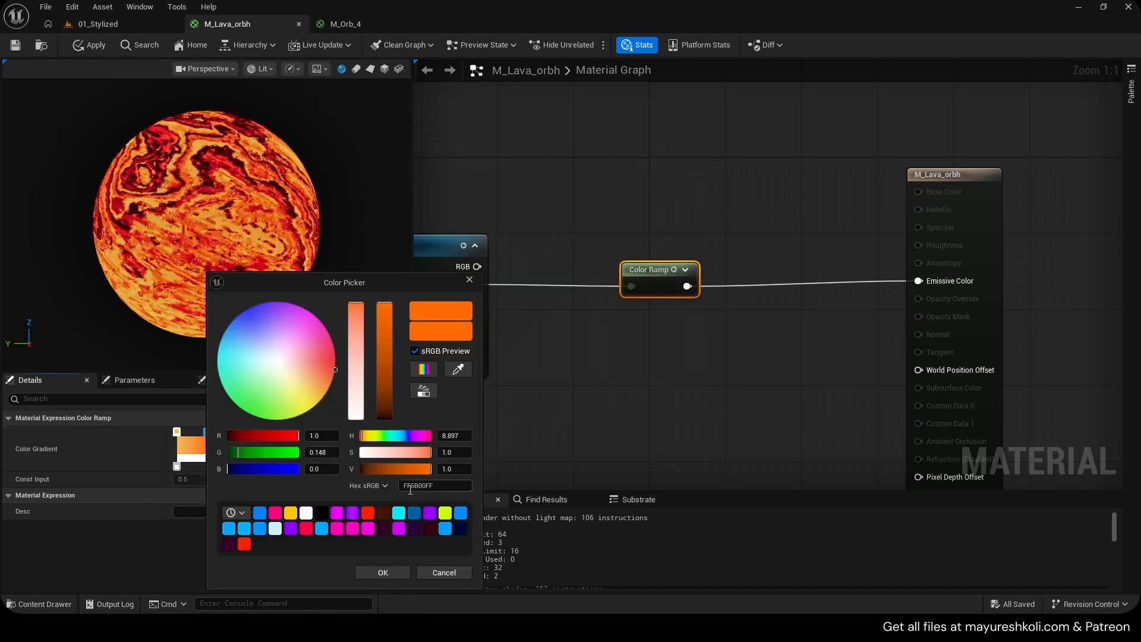
pyautogui.click(443, 572)
pyautogui.doubleClick(230, 433)
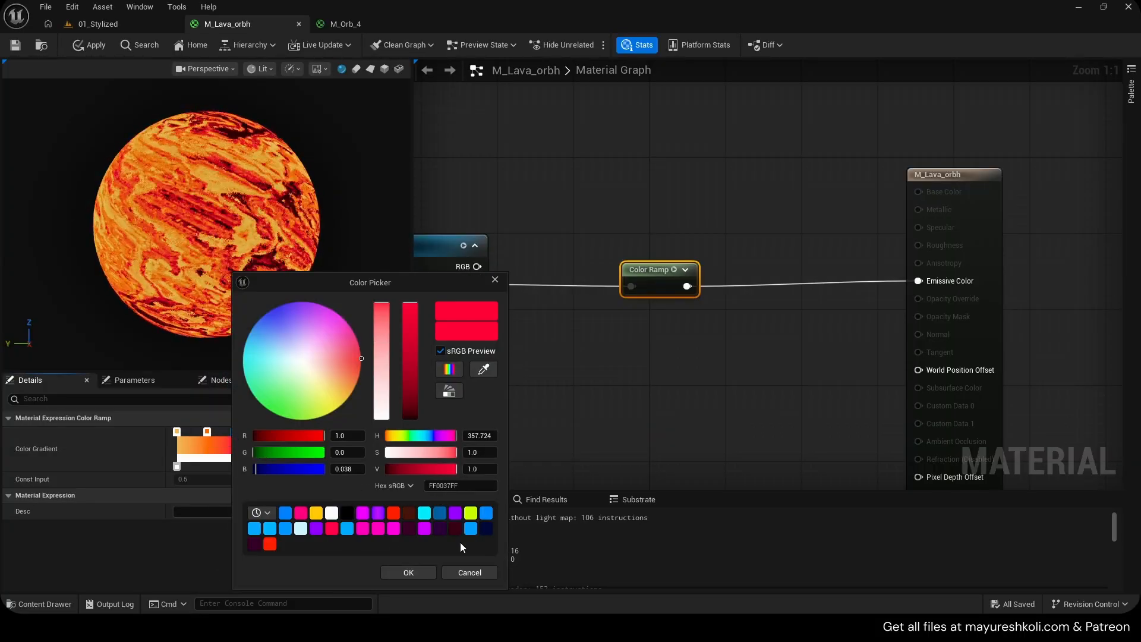
pyautogui.click(461, 569)
pyautogui.doubleClick(268, 433)
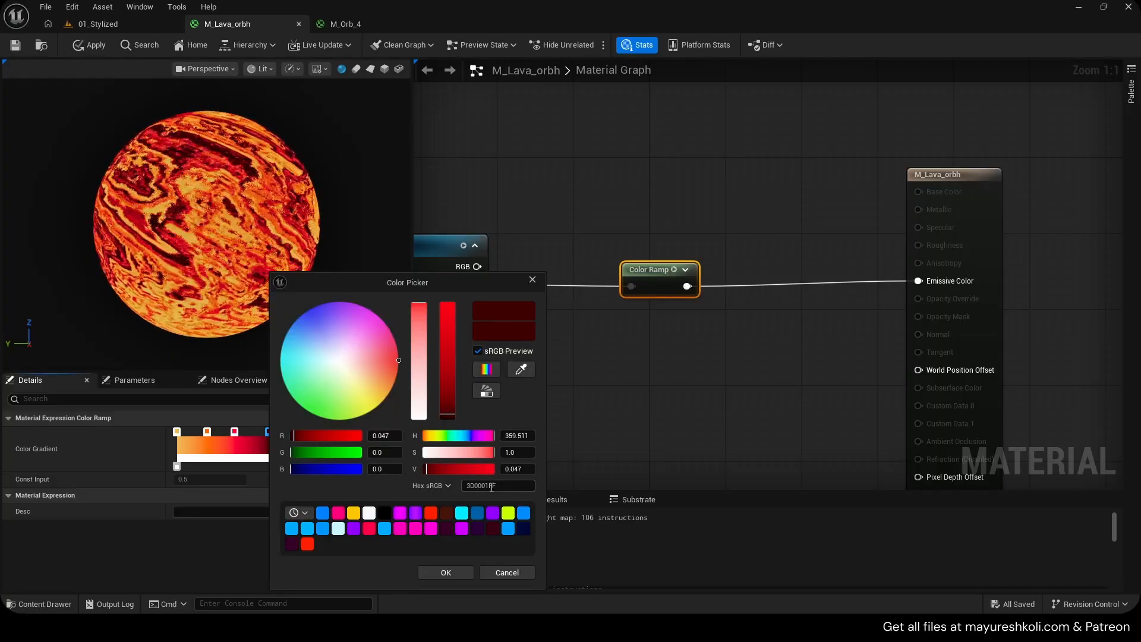
pyautogui.click(507, 573)
pyautogui.hotkey('ctrl', 's')
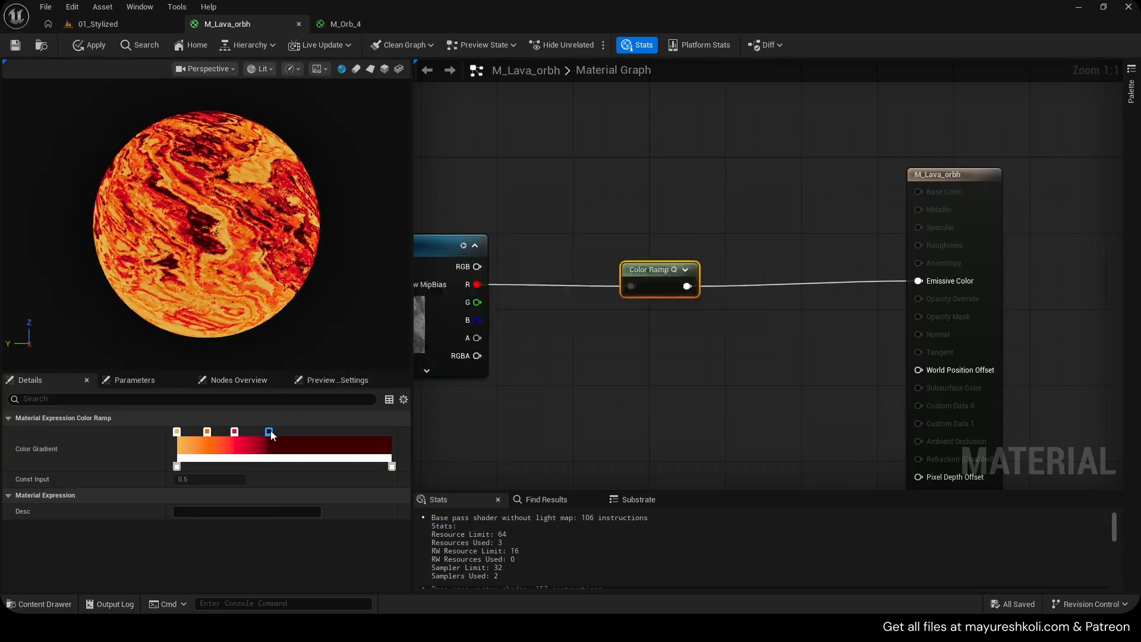
# Shift the dark red stop slightly further toward the end of the gradient and save the material.
pyautogui.moveTo(269, 430)
pyautogui.mouseDown()
pyautogui.moveTo(258, 431)
pyautogui.moveTo(292, 432)
pyautogui.moveTo(198, 431)
pyautogui.moveTo(283, 429)
pyautogui.mouseUp()
pyautogui.moveTo(450, 391); pyautogui.dragTo(575, 395, button='right')
pyautogui.hotkey('ctrl', 's')
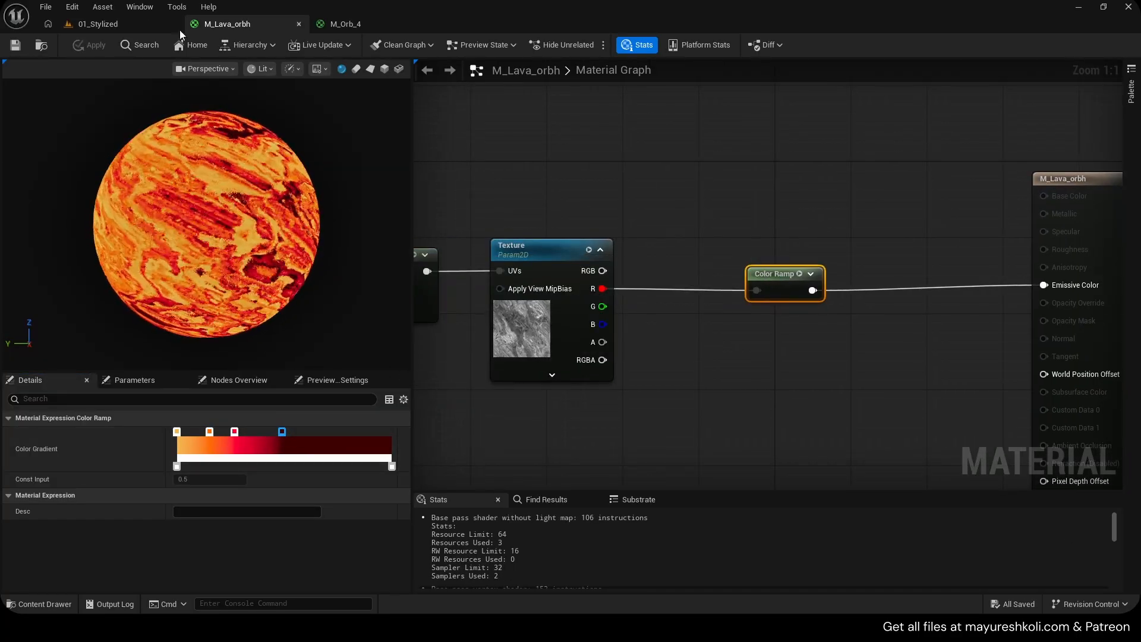
# Examine the lava-colored orb from closer up and several angles in the 01_Stylized level.
pyautogui.click(123, 21)
pyautogui.press('s')
pyautogui.moveTo(467, 226); pyautogui.dragTo(481, 250, button='right')
pyautogui.press('w')
pyautogui.press('s')
pyautogui.press('d')
pyautogui.press('w')
pyautogui.press('w')
pyautogui.press('s')
pyautogui.press('d')
pyautogui.press('a')
pyautogui.press('e')
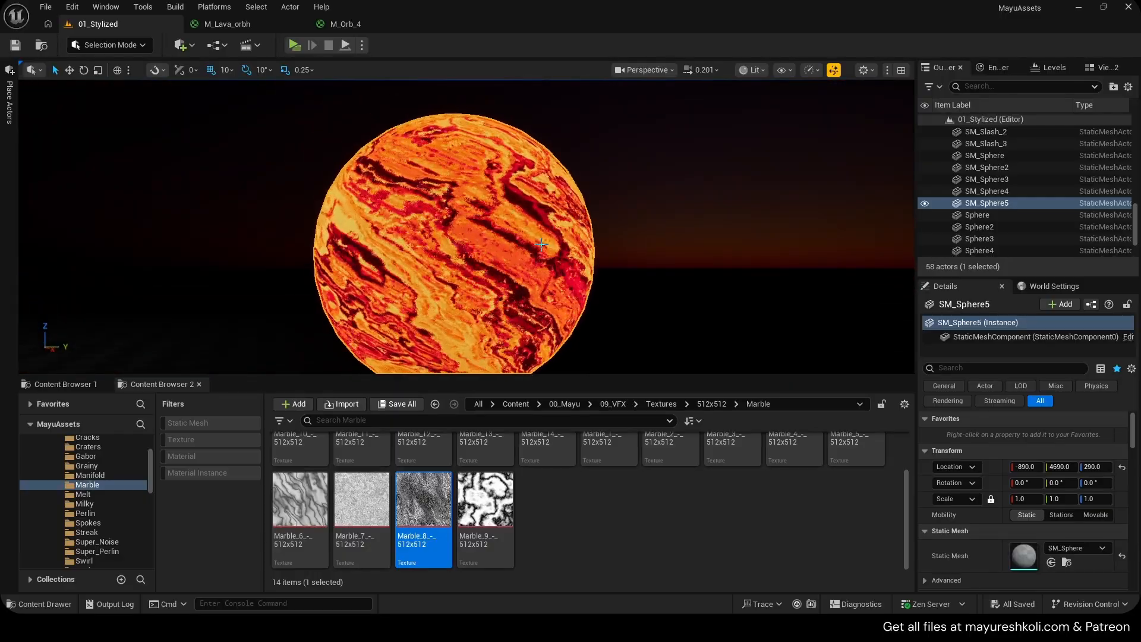
# Check M_Orb_4's distortion texture, and switch the M_Lava_orbh distortion Texture Sample from noise to Cloud_Texture.
pyautogui.click(373, 29)
pyautogui.moveTo(453, 339); pyautogui.dragTo(708, 294, button='right')
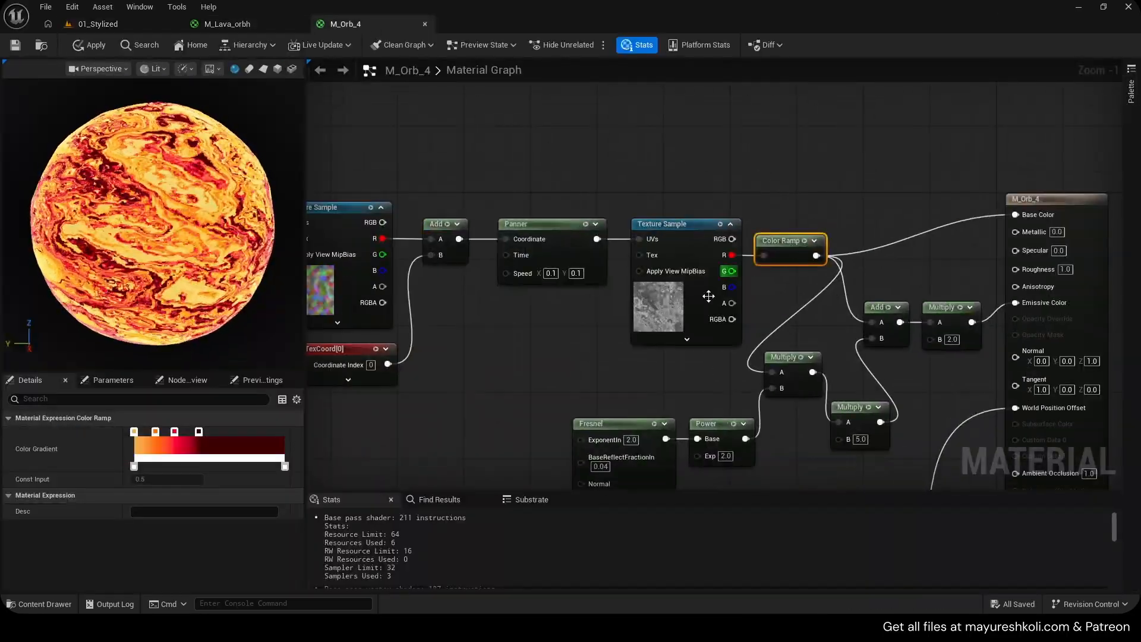
pyautogui.moveTo(491, 348); pyautogui.dragTo(778, 316, button='right')
pyautogui.click(622, 200)
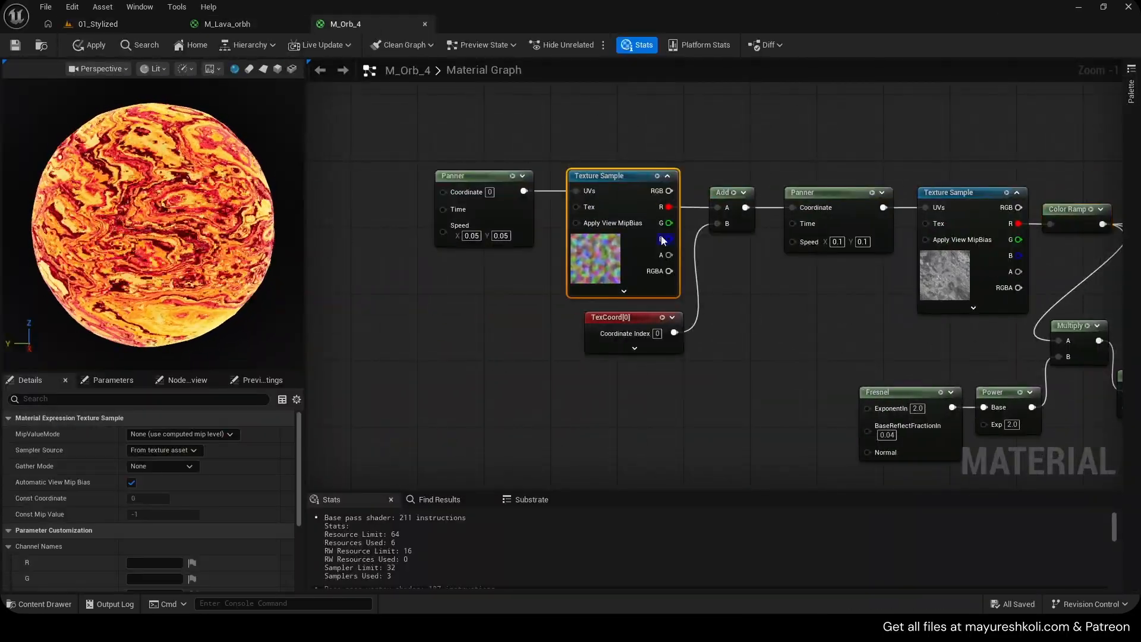
pyautogui.click(231, 25)
pyautogui.moveTo(461, 344); pyautogui.dragTo(1029, 311, button='right')
pyautogui.click(627, 339)
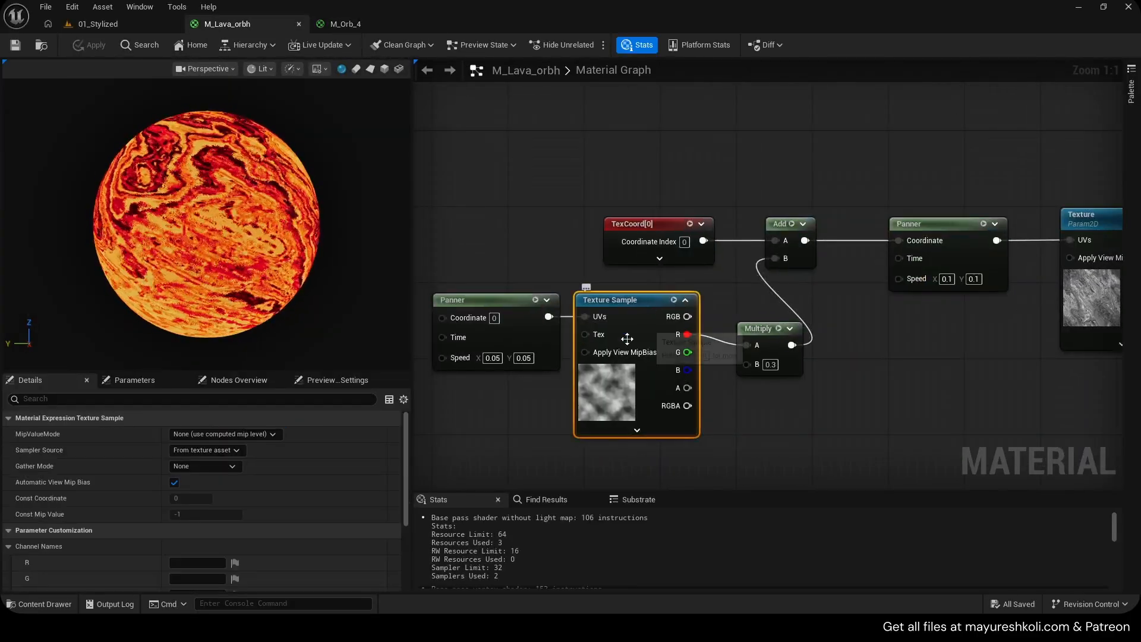
pyautogui.scroll(-4, 262, 511)
pyautogui.click(290, 525)
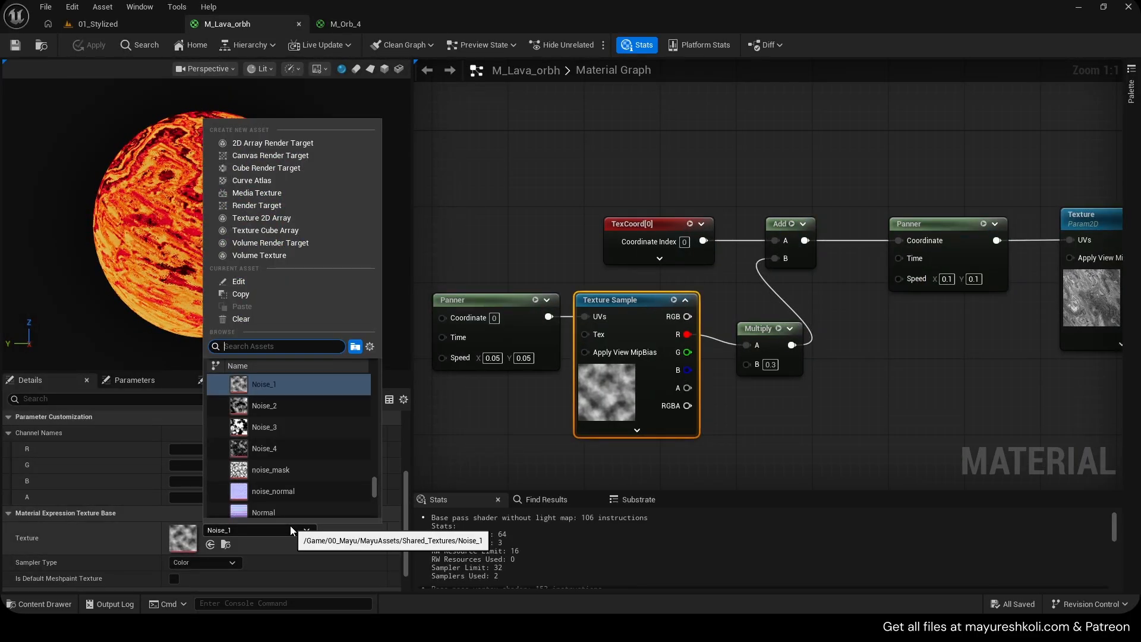
pyautogui.write('cloud te')
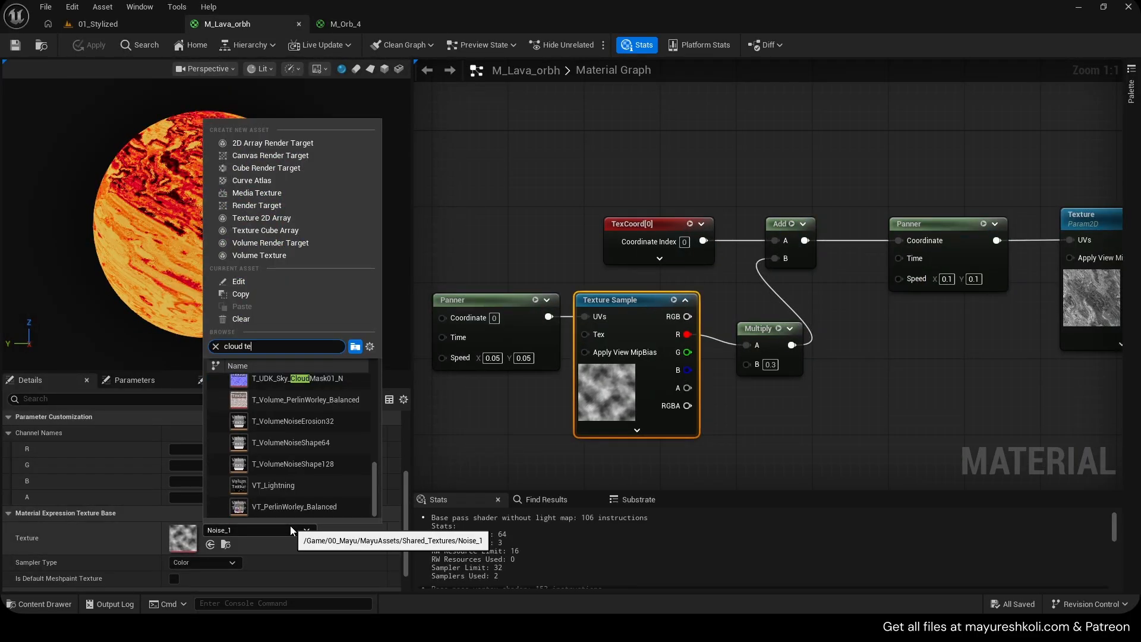
pyautogui.write('x')
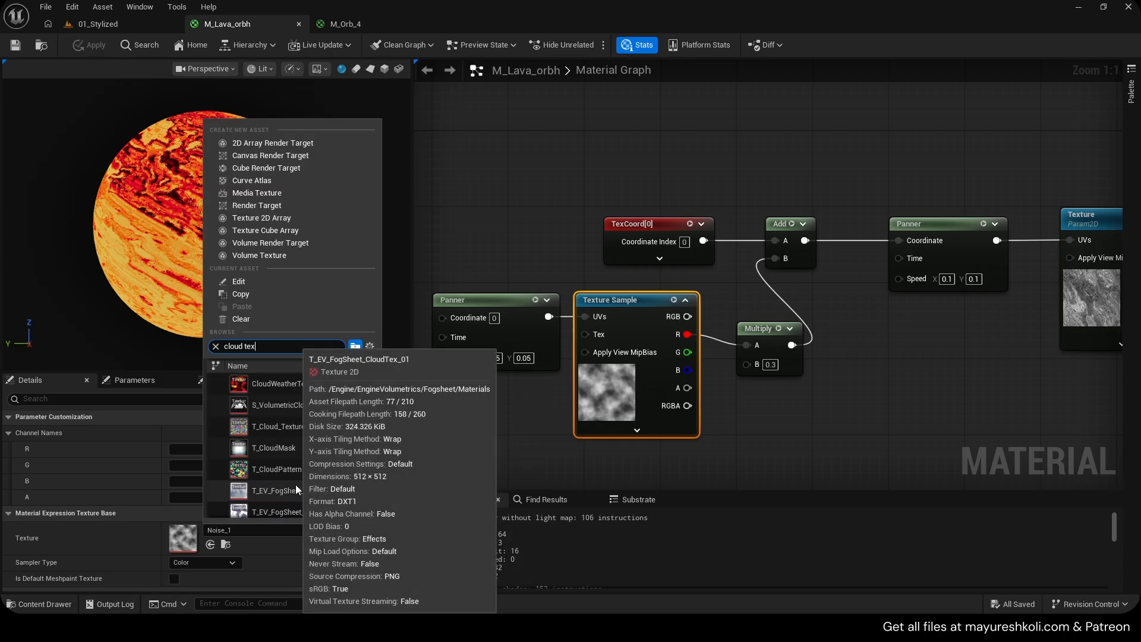
pyautogui.click(293, 397)
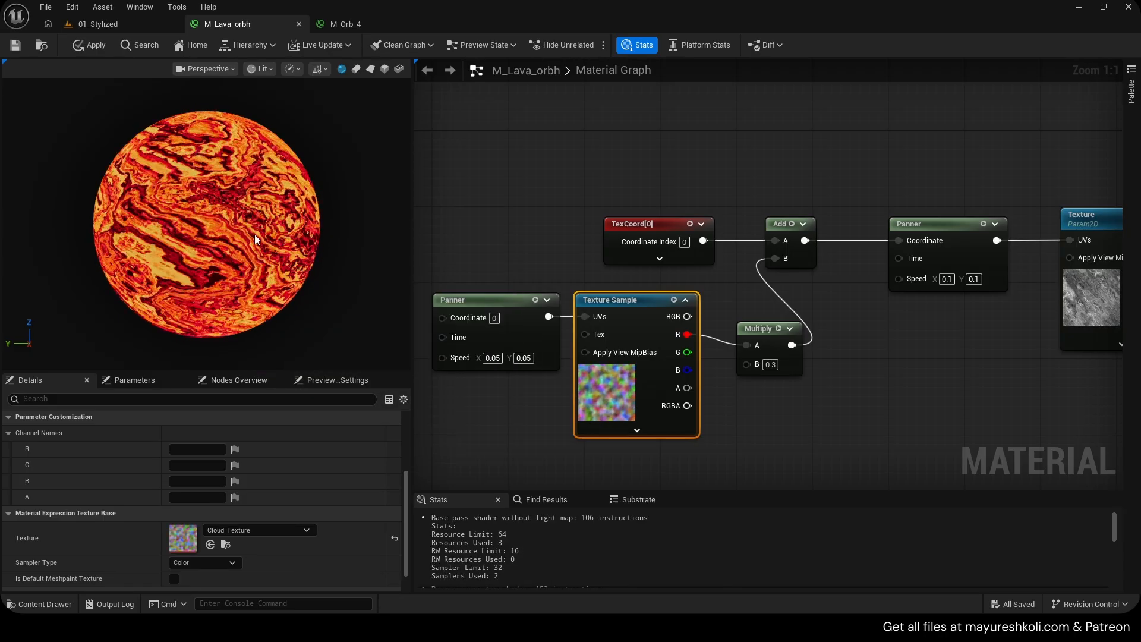
# Open Cloud_Texture, view its red, green and blue channels one by one, and close it.
pyautogui.moveTo(523, 393); pyautogui.dragTo(580, 392, button='right')
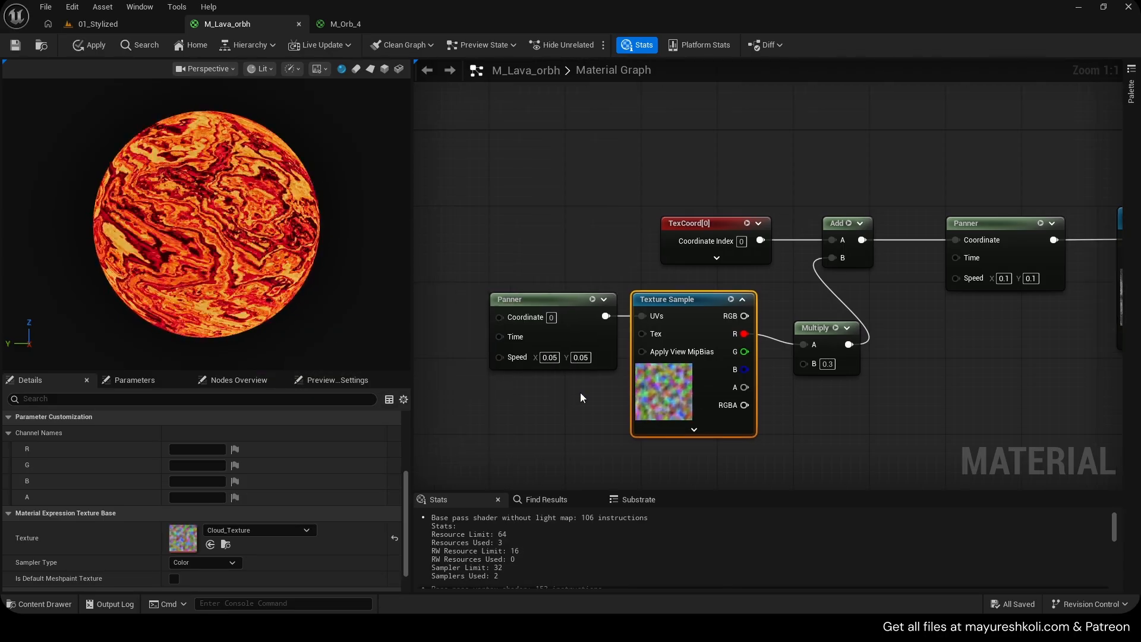
pyautogui.doubleClick(179, 544)
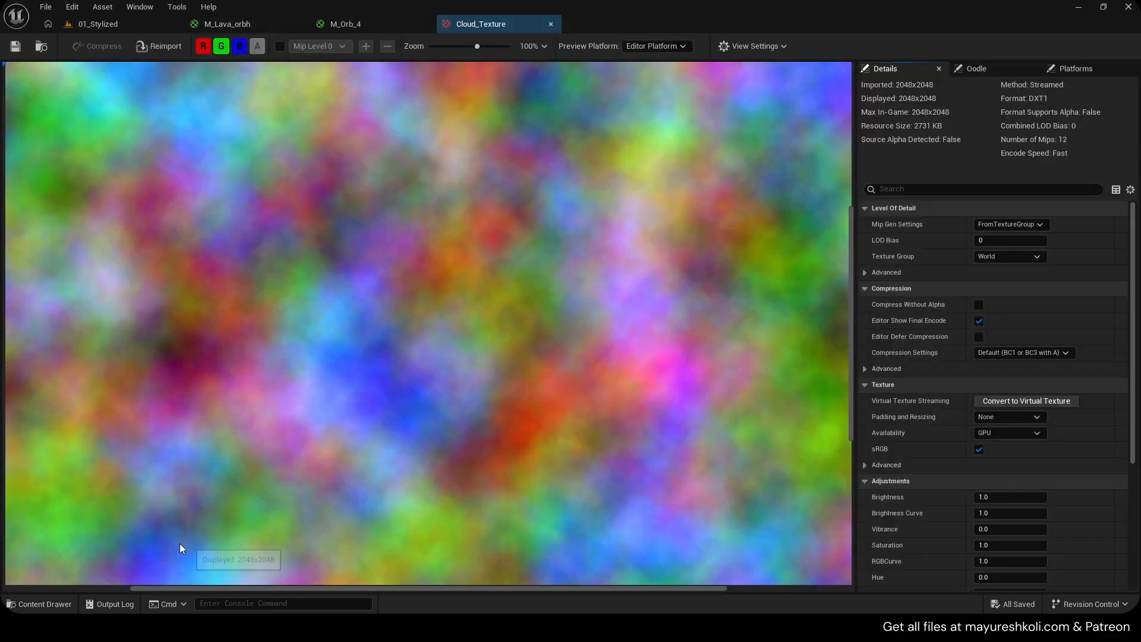
pyautogui.scroll(-10, 292, 448)
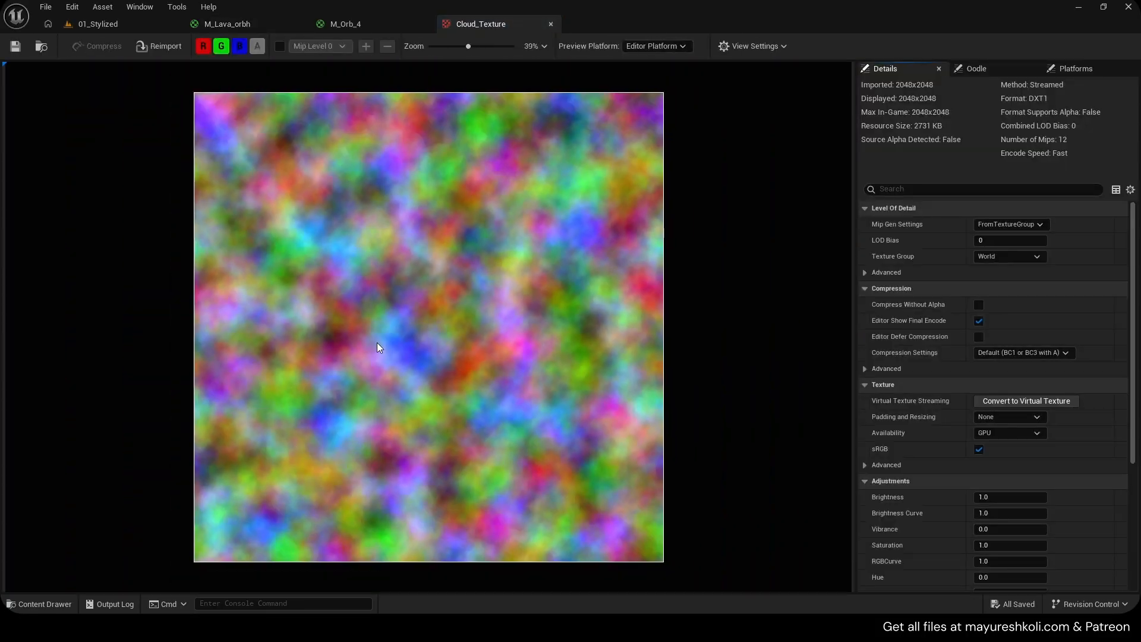
pyautogui.click(221, 50)
pyautogui.click(239, 50)
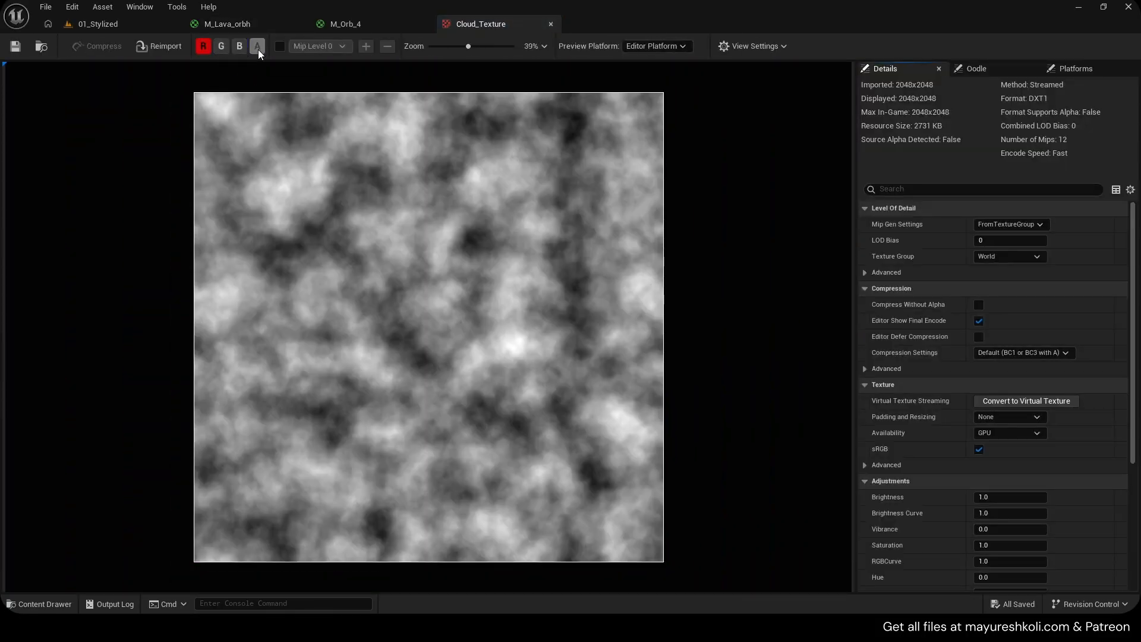
pyautogui.click(200, 49)
pyautogui.click(222, 49)
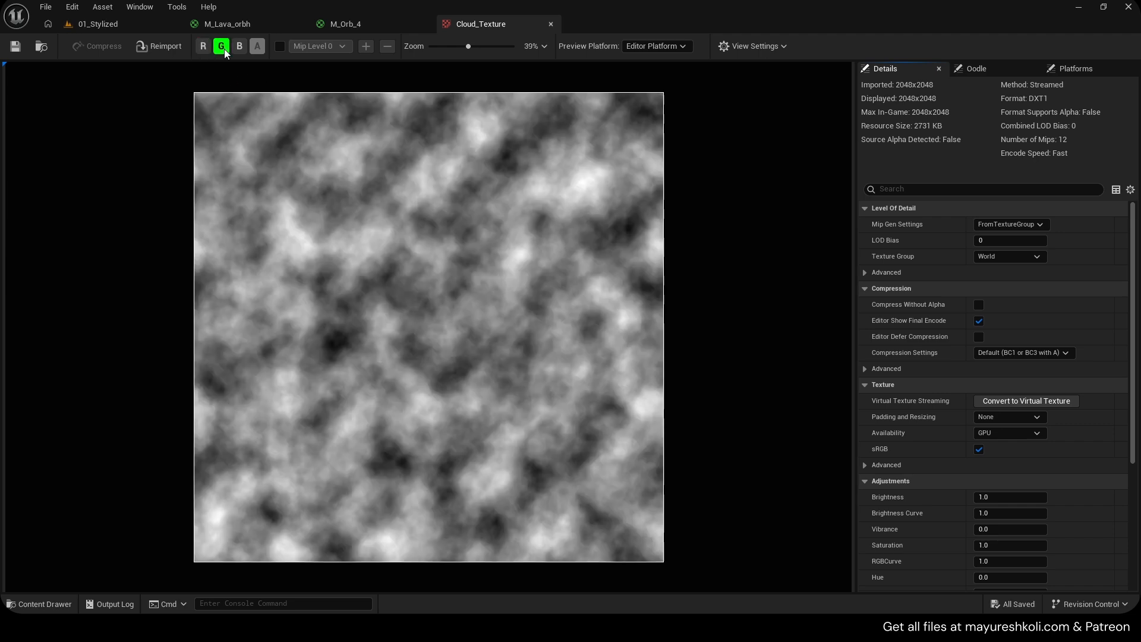
pyautogui.click(221, 49)
pyautogui.click(239, 49)
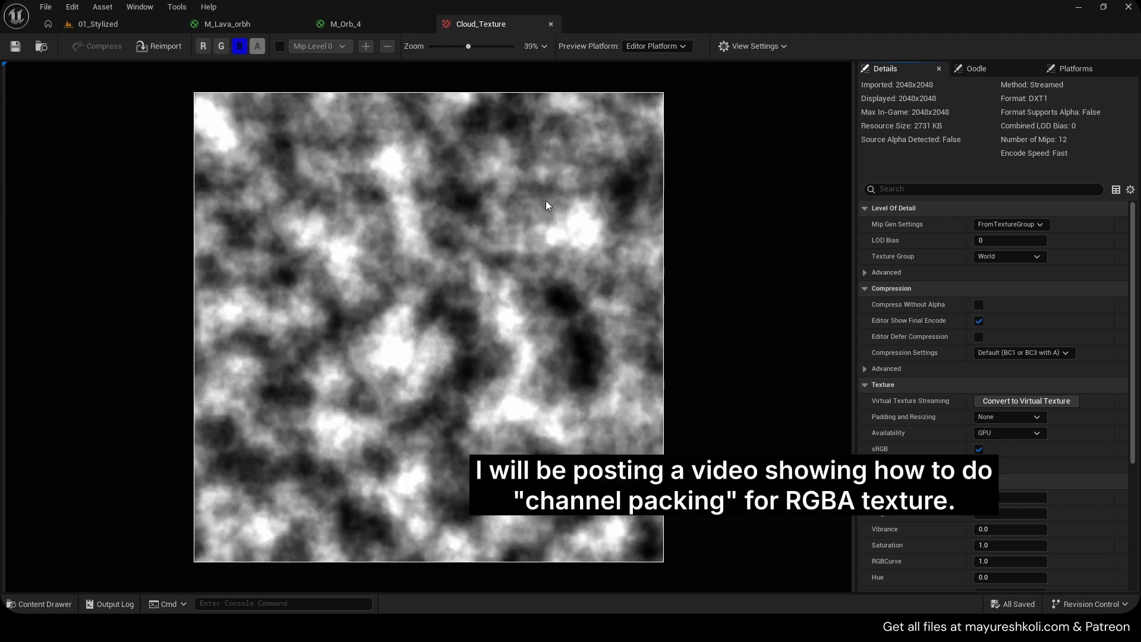
pyautogui.click(239, 46)
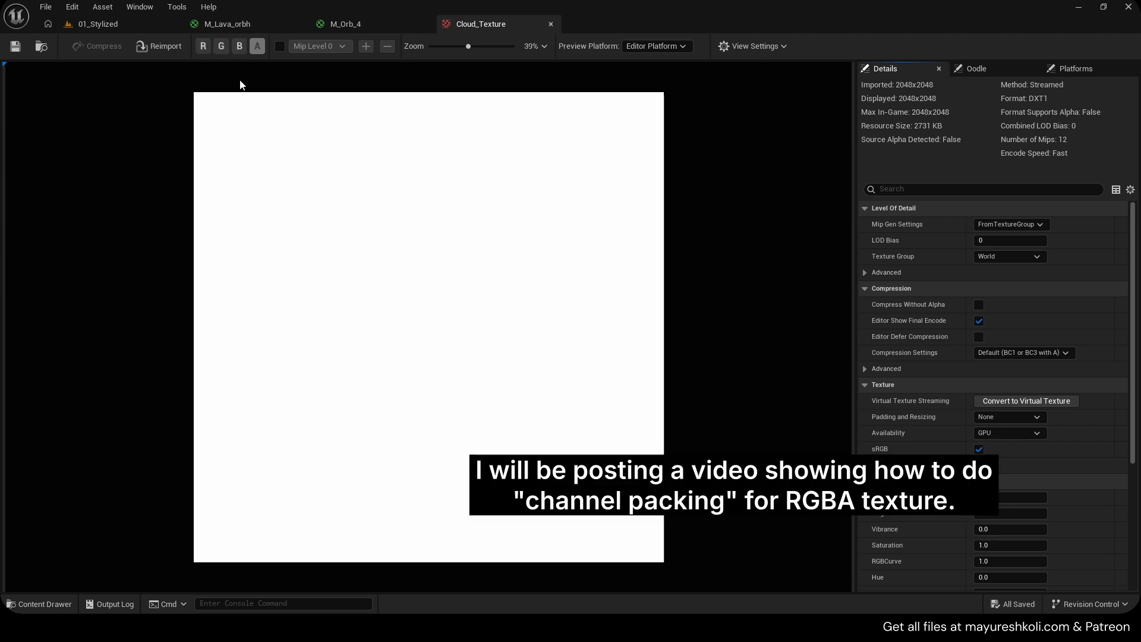
pyautogui.click(203, 48)
pyautogui.click(221, 47)
pyautogui.click(238, 47)
pyautogui.click(220, 47)
pyautogui.click(203, 47)
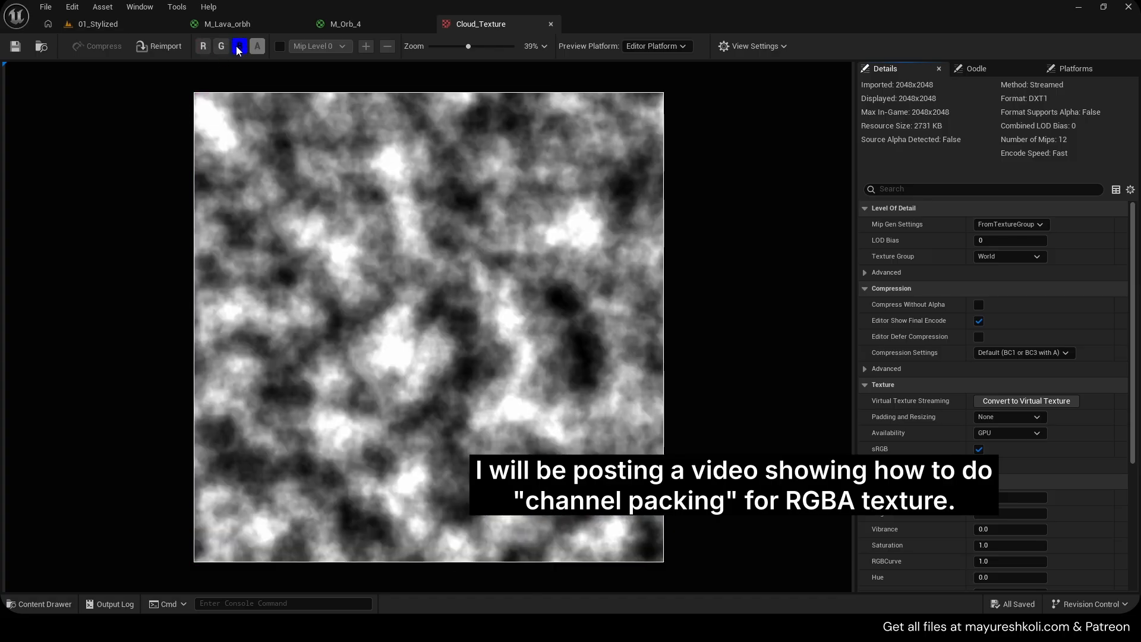
pyautogui.click(221, 46)
pyautogui.click(203, 46)
pyautogui.click(221, 46)
pyautogui.click(238, 47)
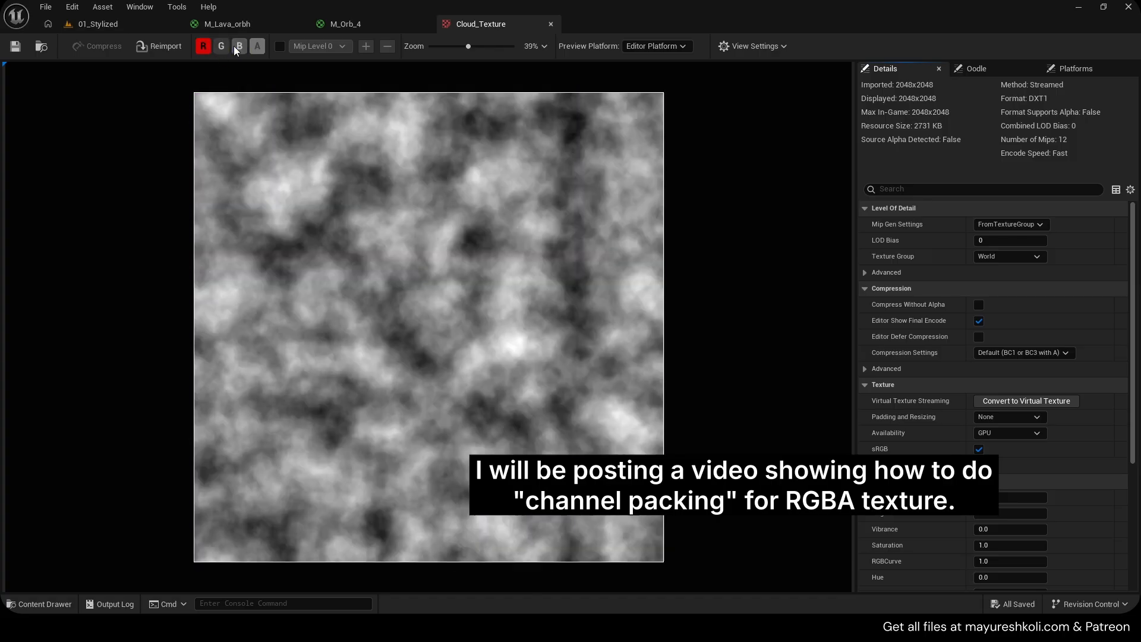
pyautogui.middleClick(501, 18)
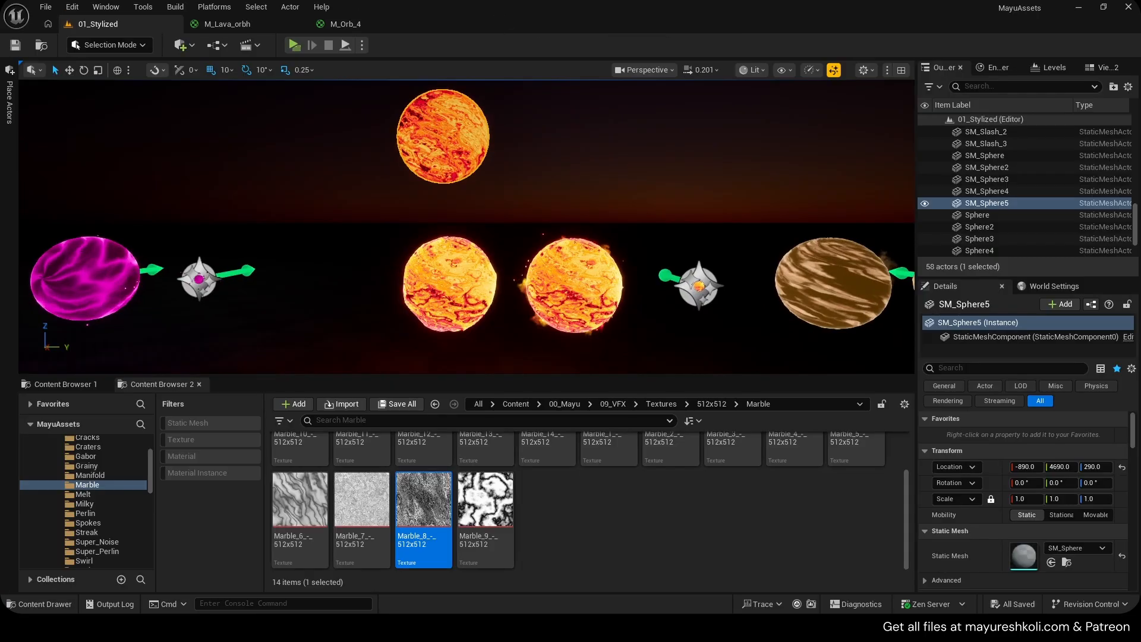
# Compare the updated lava orb with the two reference orbs below it in the 01_Stylized level, viewing them up close.
pyautogui.moveTo(529, 116); pyautogui.dragTo(529, 93, button='right')
pyautogui.click(529, 116)
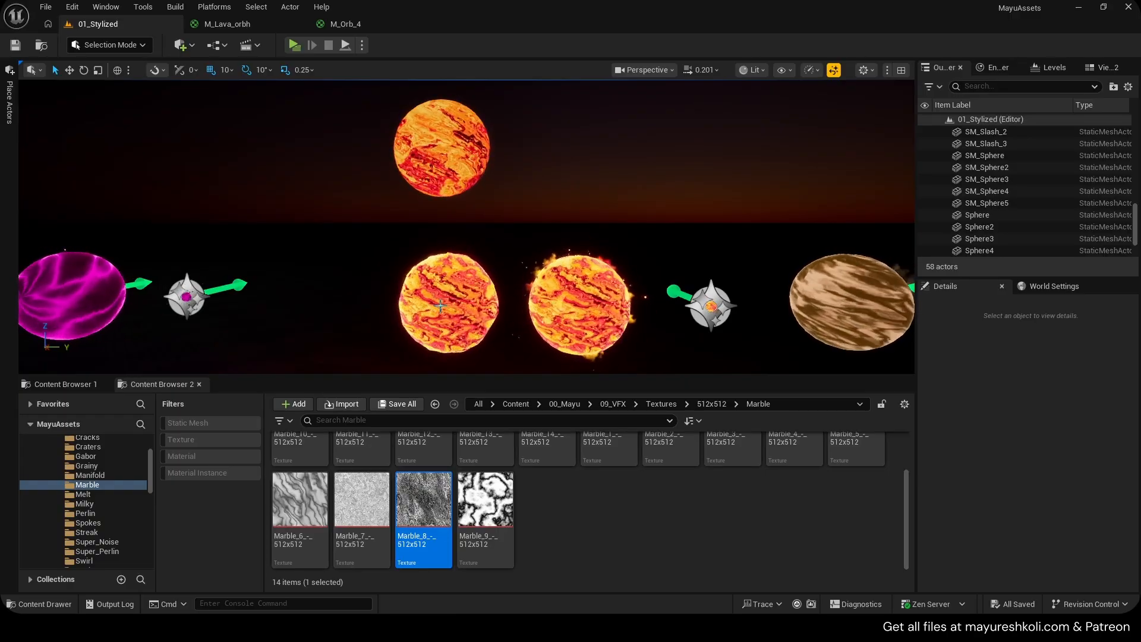
pyautogui.press('w')
pyautogui.press('e')
pyautogui.moveTo(442, 200); pyautogui.dragTo(449, 216, button='right')
pyautogui.press('w')
pyautogui.press('s')
pyautogui.press('e')
pyautogui.press('w')
pyautogui.press('q')
pyautogui.press('e')
pyautogui.press('s')
pyautogui.press('q')
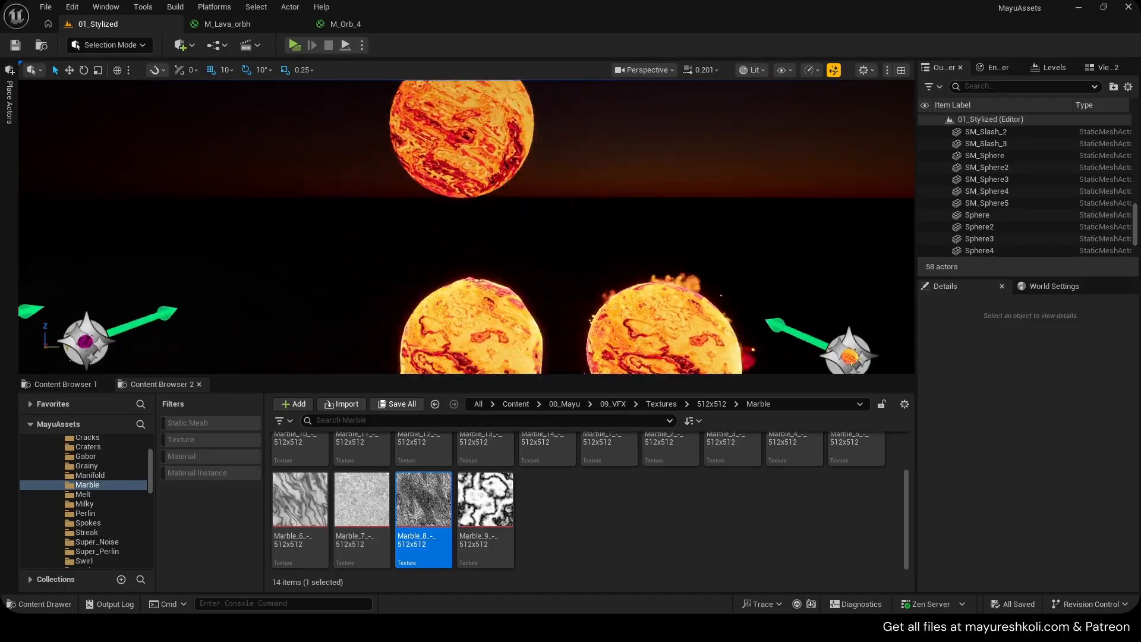
pyautogui.press('q')
pyautogui.moveTo(414, 267); pyautogui.dragTo(414, 266, button='right')
pyautogui.press('w')
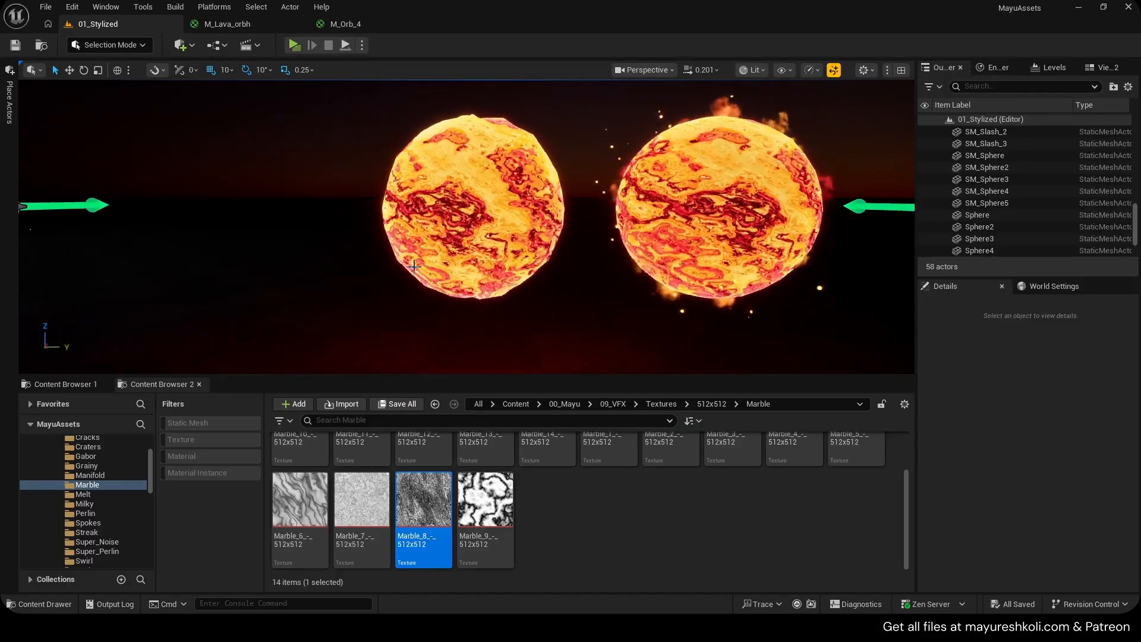
pyautogui.press('e')
pyautogui.moveTo(422, 153); pyautogui.dragTo(452, 143, button='right')
pyautogui.press('w')
pyautogui.press('s')
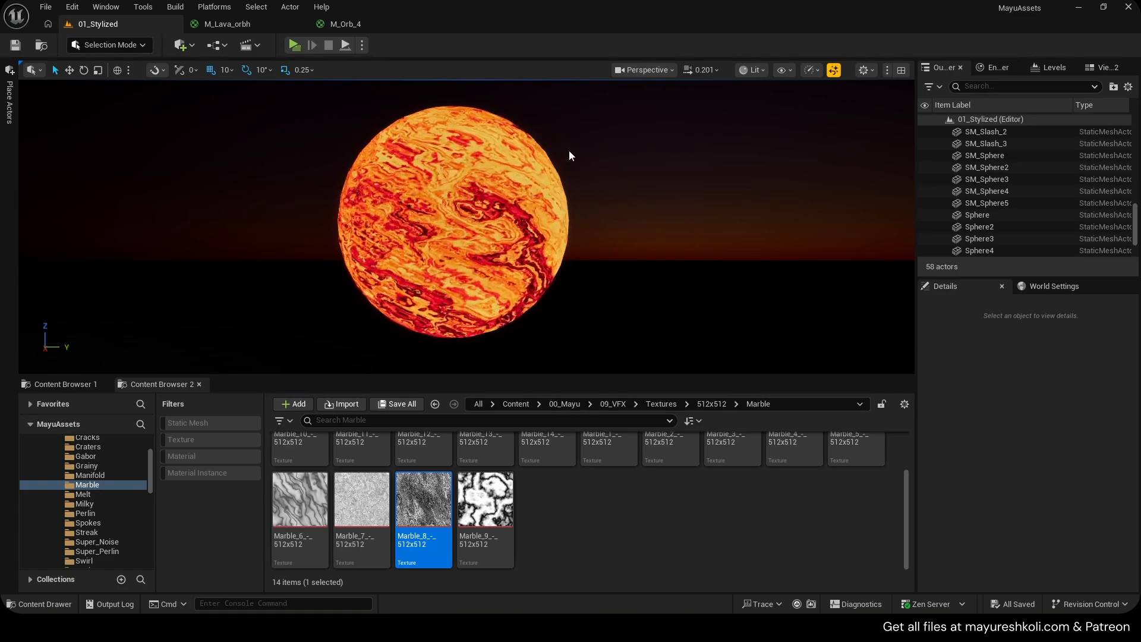
# Add a Fresnel node below the Color Ramp in the M_Lava_orbh graph.
pyautogui.click(252, 23)
pyautogui.scroll(-3, 458, 169)
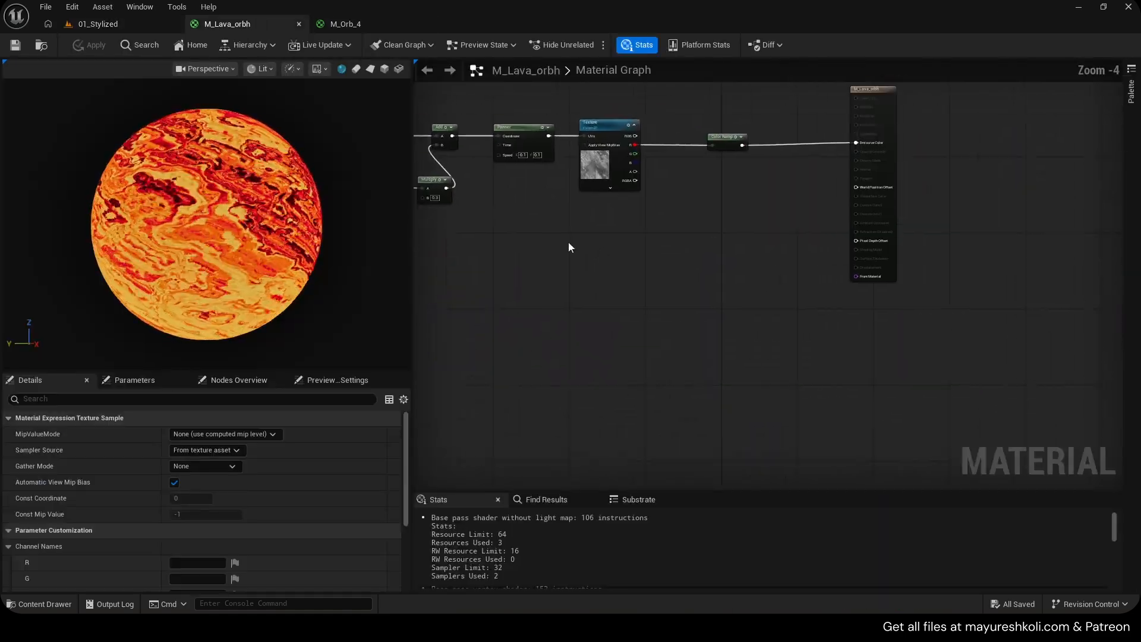
pyautogui.scroll(1, 624, 251)
pyautogui.rightClick(624, 251)
pyautogui.moveTo(643, 195); pyautogui.dragTo(557, 248, button='right')
pyautogui.moveTo(561, 307); pyautogui.dragTo(664, 352, button='right')
pyautogui.rightClick(664, 351)
pyautogui.write('fre')
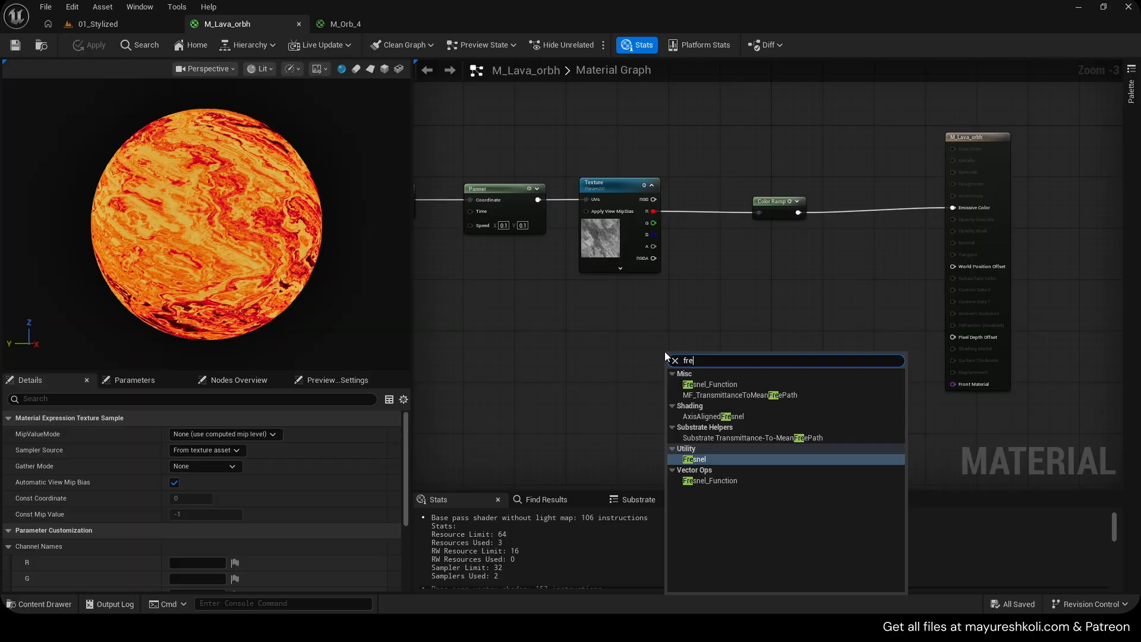
pyautogui.press('Return')
pyautogui.scroll(3, 684, 357)
pyautogui.moveTo(701, 360); pyautogui.dragTo(836, 250)
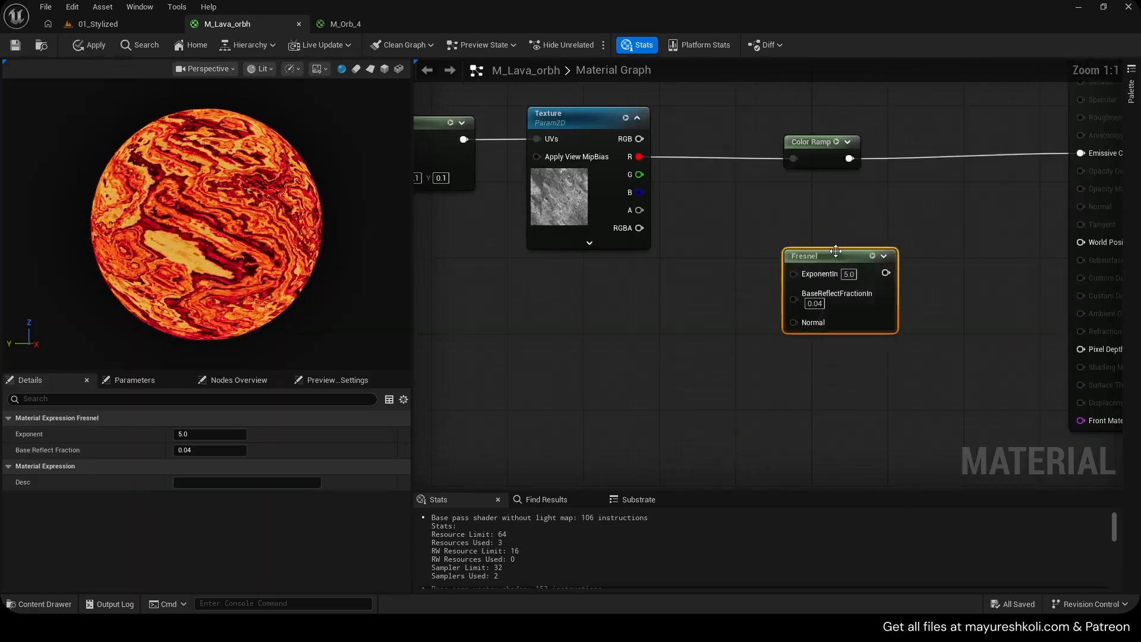
# Wire the Fresnel output into Emissive Color and set its ExponentIn to 2.0, with the node placed below Texture.
pyautogui.moveTo(836, 250); pyautogui.dragTo(724, 334, button='right')
pyautogui.moveTo(765, 356); pyautogui.dragTo(1000, 240)
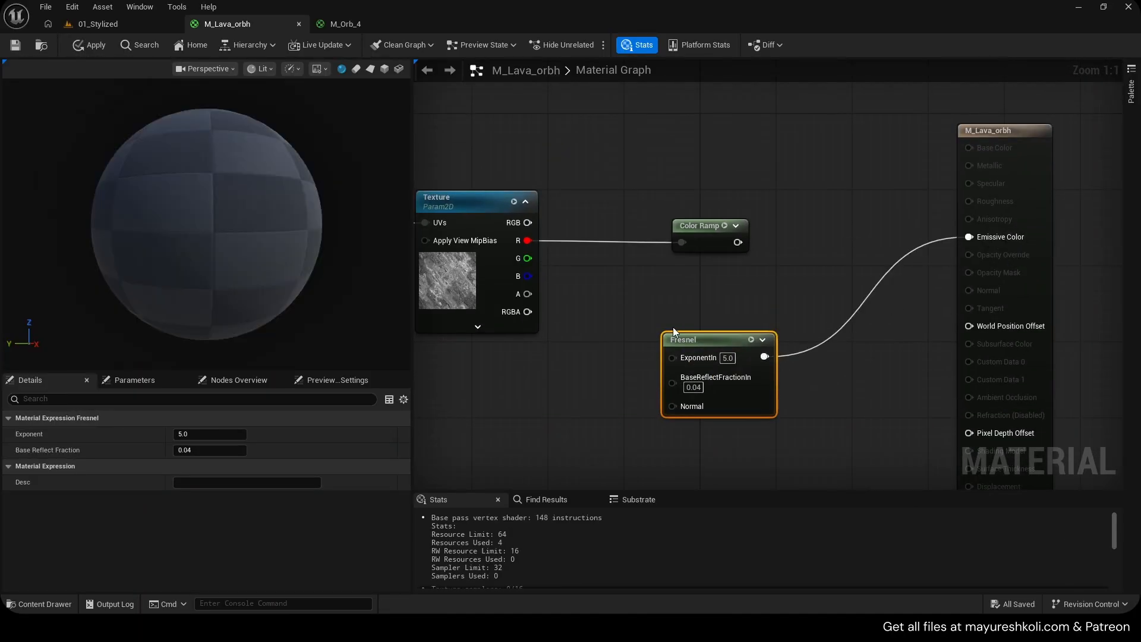
pyautogui.moveTo(712, 340); pyautogui.dragTo(584, 365)
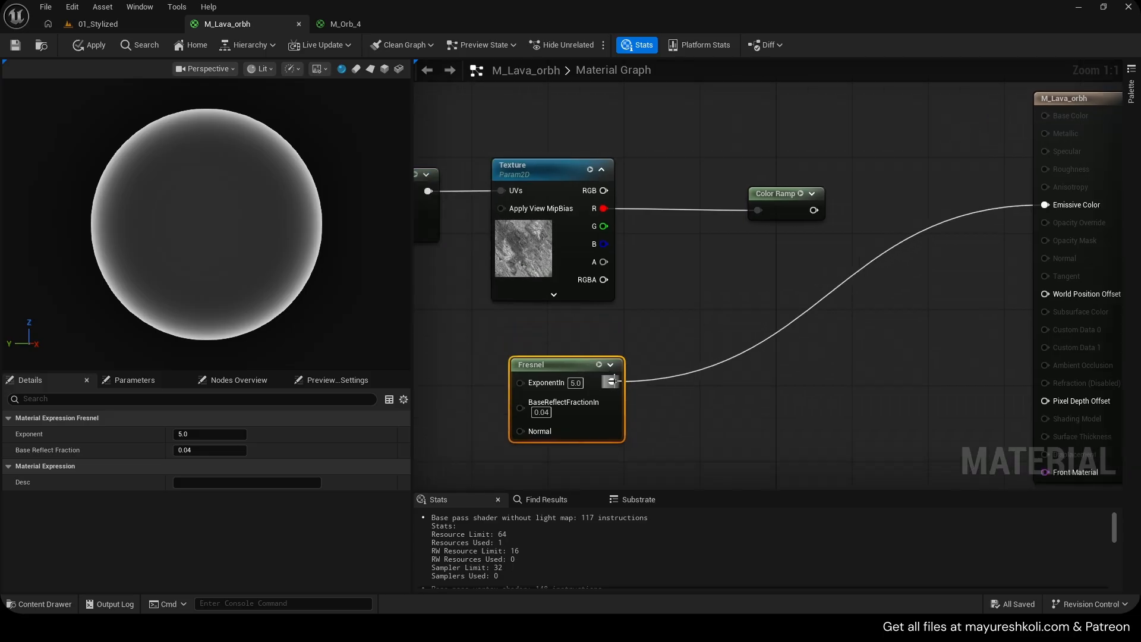
pyautogui.keyDown('alt'); pyautogui.click(612, 381); pyautogui.keyUp('alt')
pyautogui.click(690, 387)
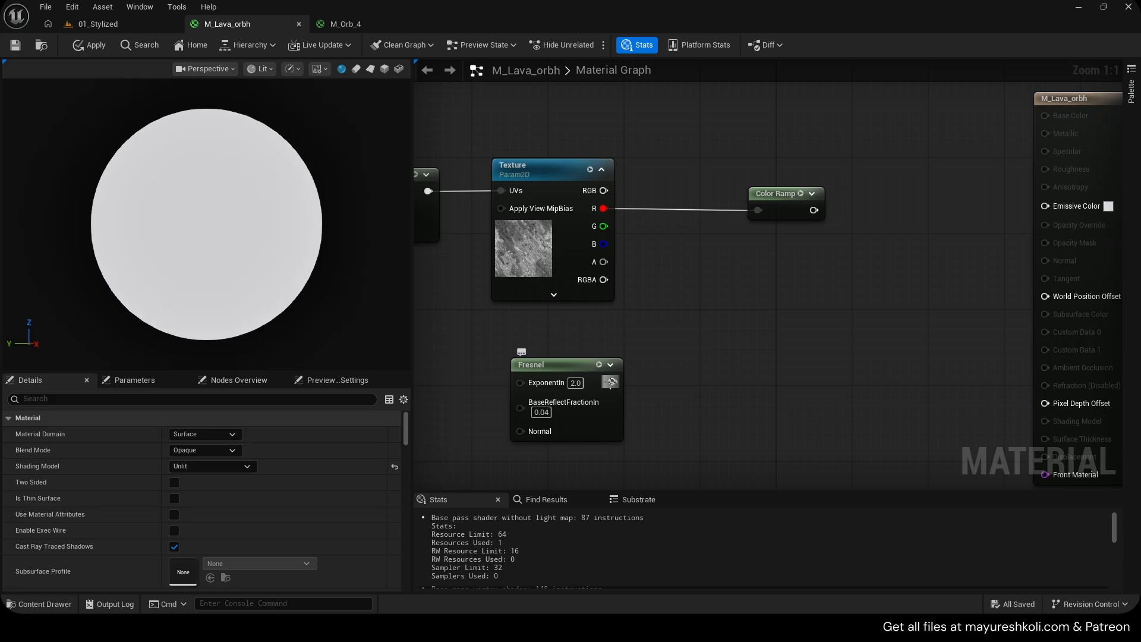
pyautogui.moveTo(1038, 226); pyautogui.dragTo(1044, 206)
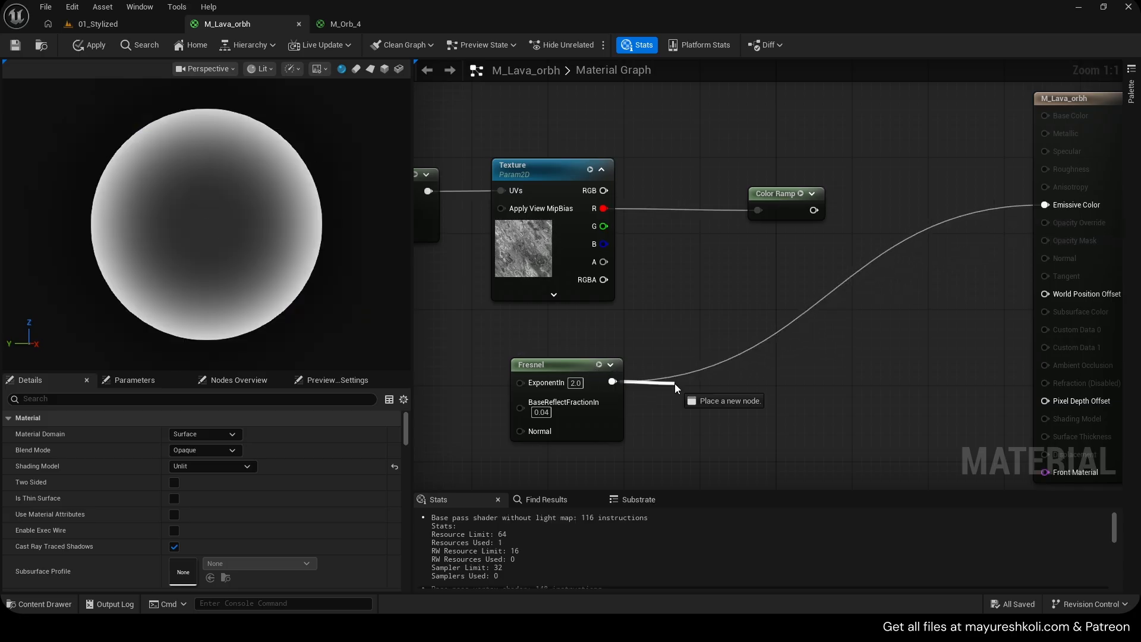
# Insert a Power node with Exp 2.0 between the Fresnel and Emissive Color, and straighten its connection to the Fresnel.
pyautogui.moveTo(675, 383); pyautogui.dragTo(675, 383)
pyautogui.write('power')
pyautogui.press('Return')
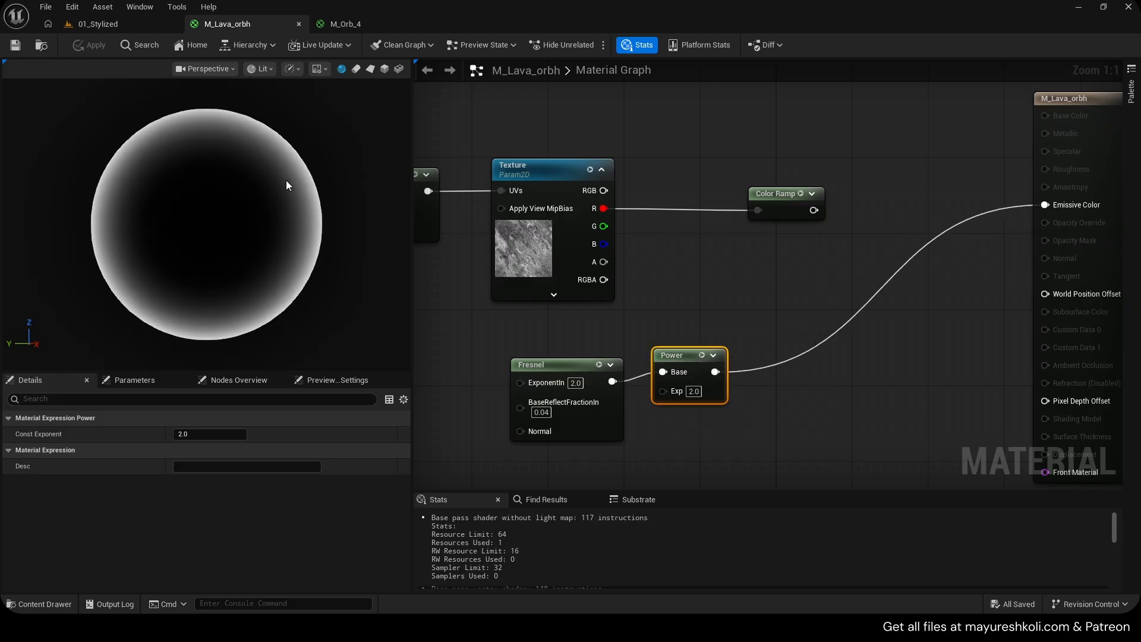
pyautogui.moveTo(612, 326); pyautogui.dragTo(710, 402)
pyautogui.press('q')
pyautogui.moveTo(684, 356)
pyautogui.mouseDown()
pyautogui.moveTo(662, 366)
pyautogui.moveTo(672, 366)
pyautogui.mouseUp()
pyautogui.moveTo(665, 335); pyautogui.dragTo(736, 231, button='right')
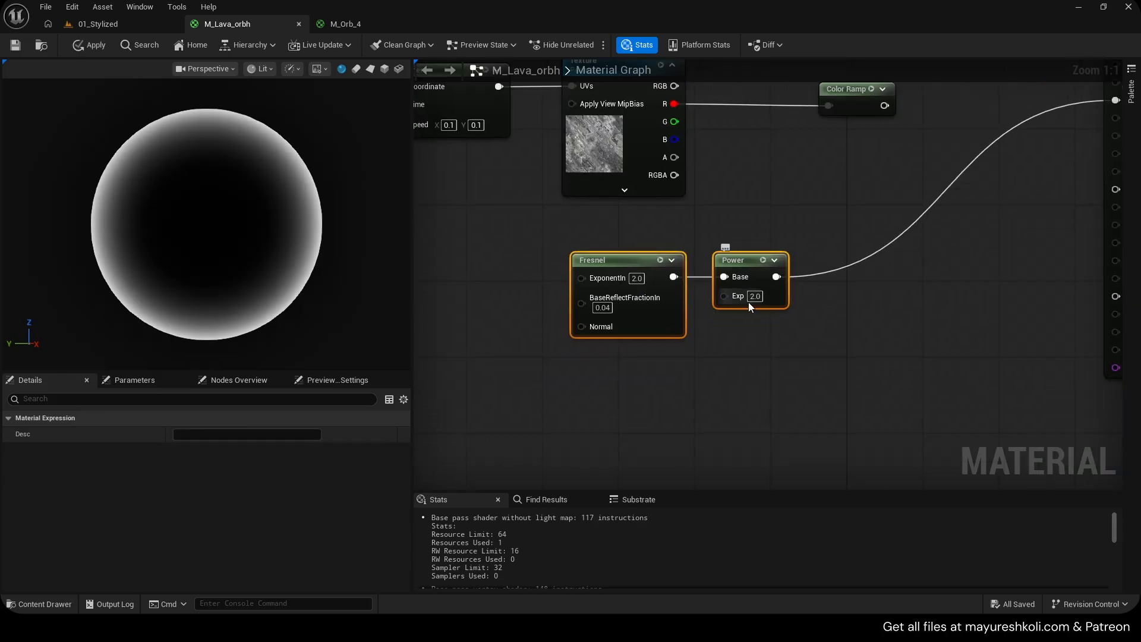
# Try an ExponentIn of 3.0 on the Fresnel node and set it back to 2.0.
pyautogui.click(742, 352)
pyautogui.moveTo(637, 280); pyautogui.dragTo(743, 337)
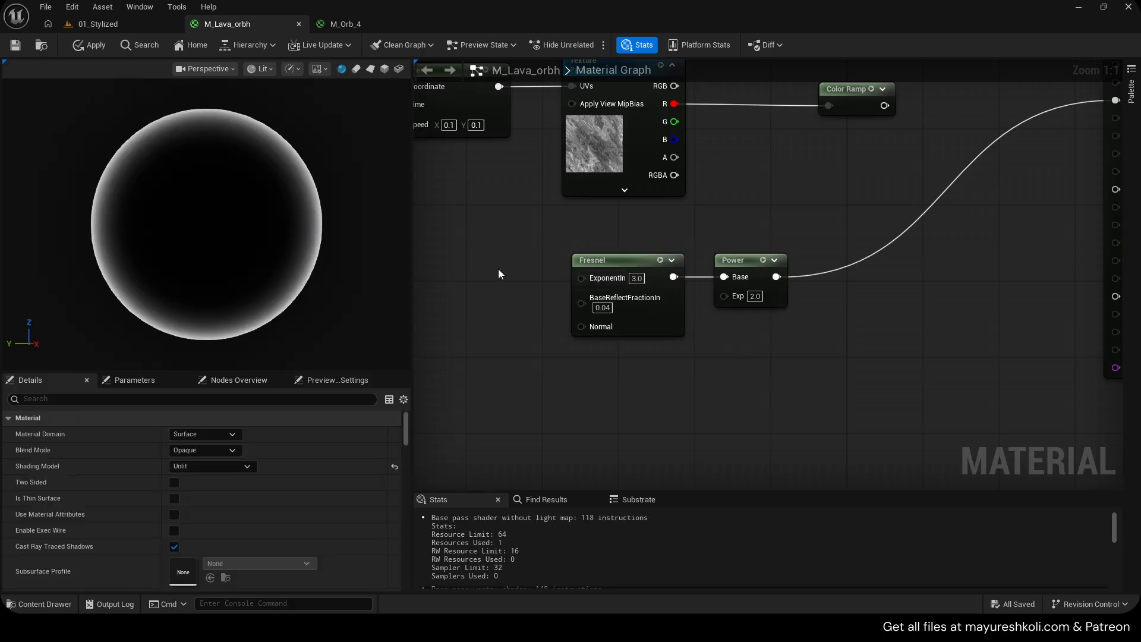
pyautogui.write('2')
pyautogui.press('Return')
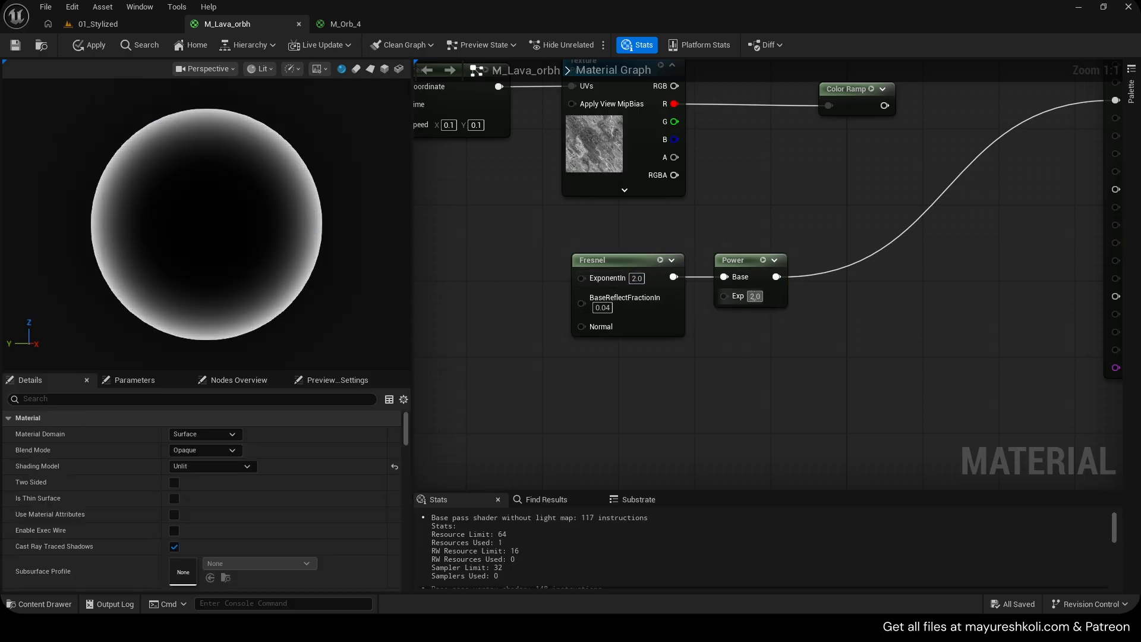
# Compare Exp values of 3.0 and 2.0 on the Power node, settle on 3.0, and select the Fresnel and Power nodes.
pyautogui.write('3')
pyautogui.press('Return')
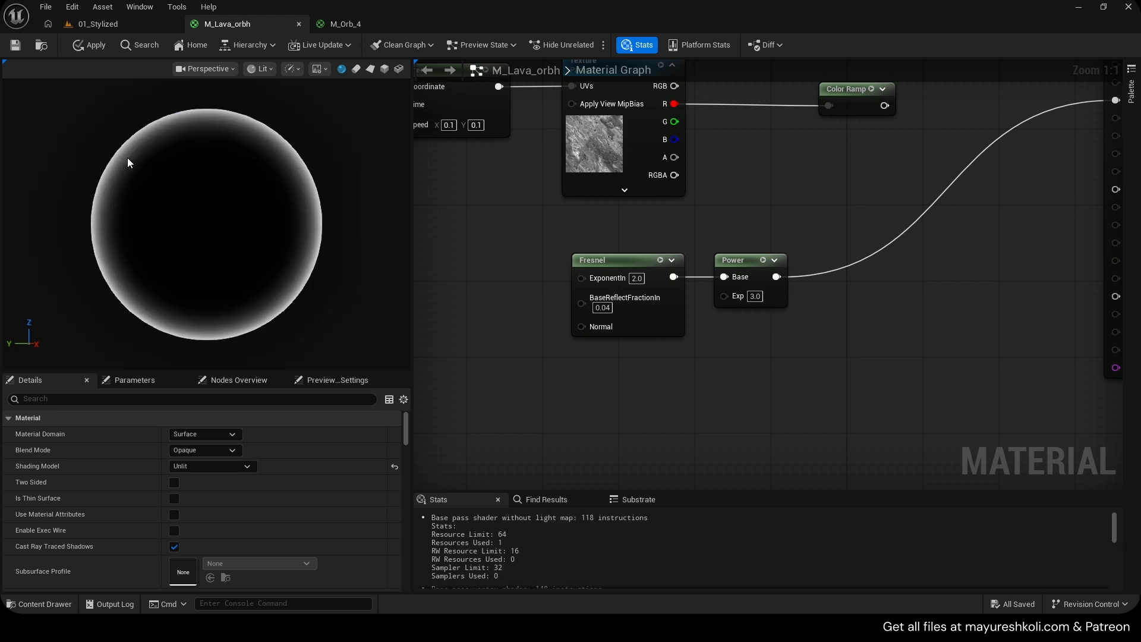
pyautogui.write('2')
pyautogui.press('Return')
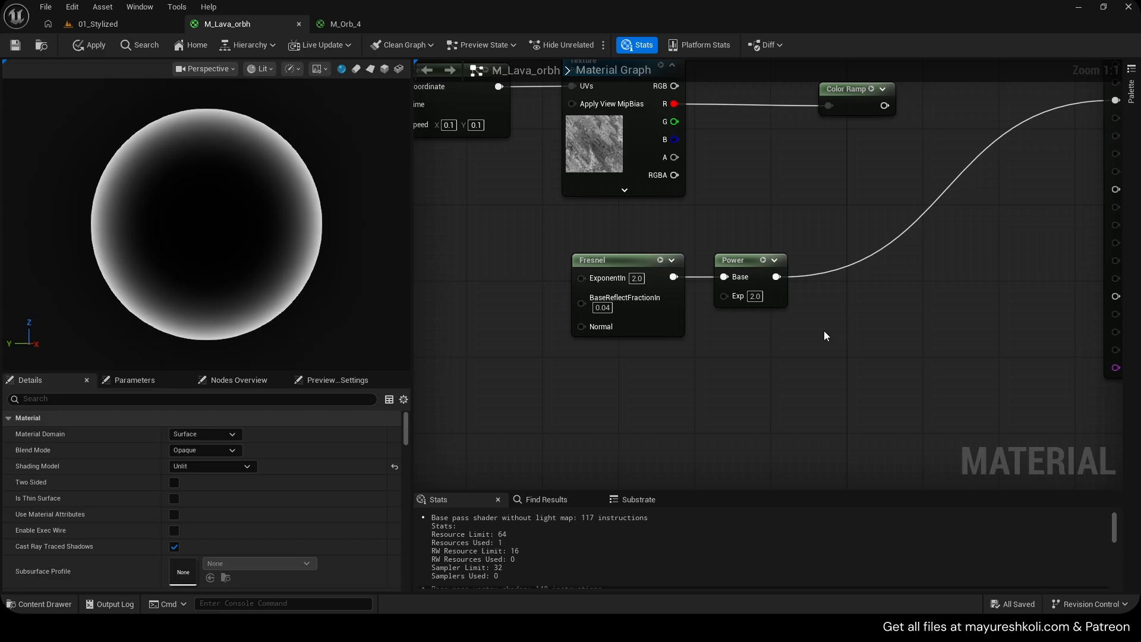
pyautogui.write('3')
pyautogui.press('Return')
pyautogui.moveTo(825, 319); pyautogui.dragTo(624, 255)
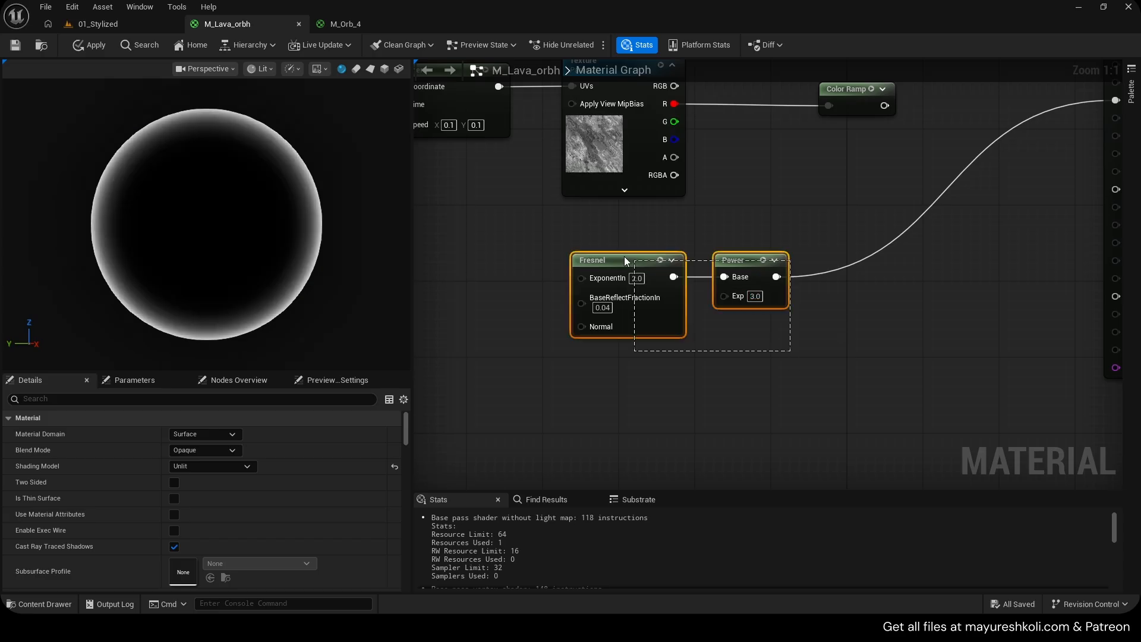
# Shift the selected Fresnel and Power nodes together toward the Color Ramp, keeping them below the Texture node.
pyautogui.moveTo(782, 254); pyautogui.dragTo(735, 273)
pyautogui.scroll(-1, 755, 250)
pyautogui.moveTo(754, 250); pyautogui.dragTo(853, 271, button='right')
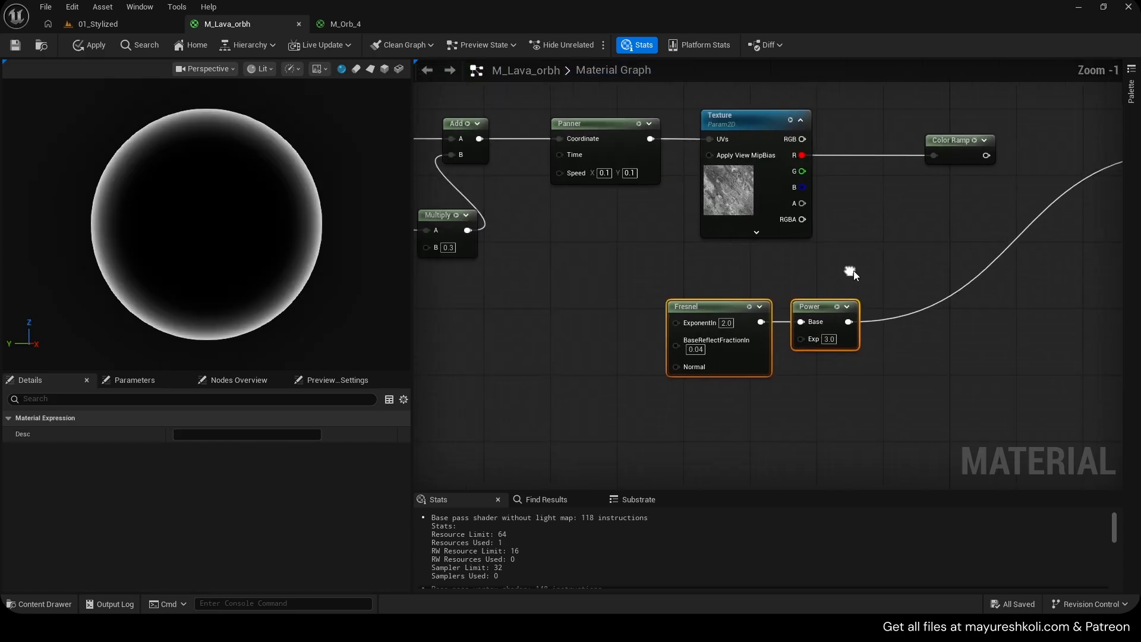
pyautogui.moveTo(816, 303); pyautogui.dragTo(850, 306)
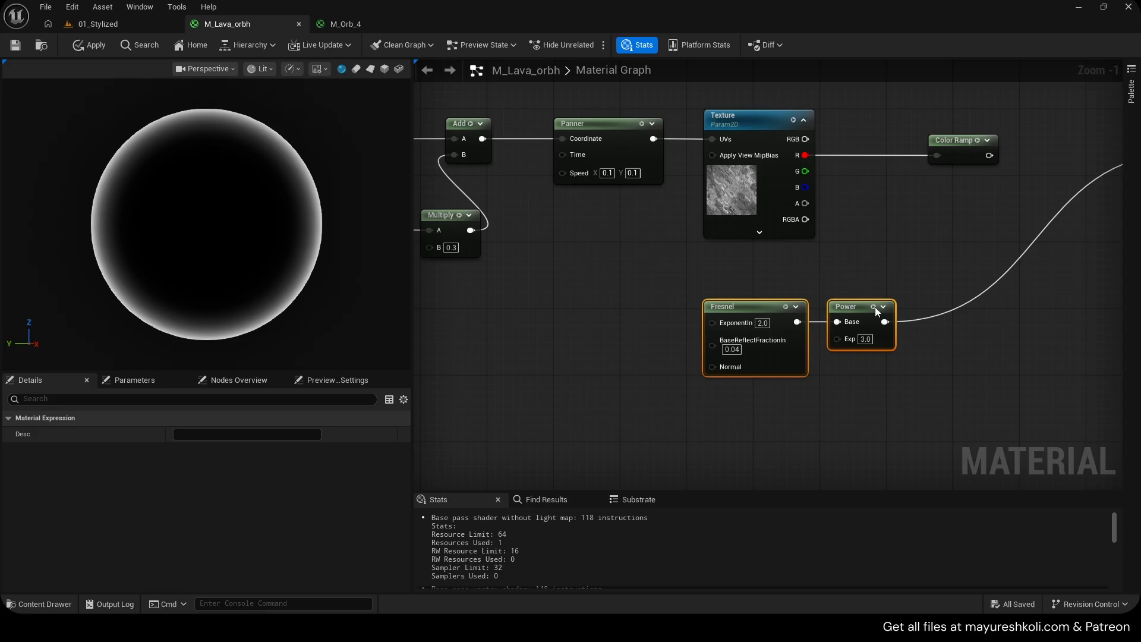
# Add a Multiply node with Color Ramp in A and Power in B, wire it to Emissive Color, and apply the material.
pyautogui.scroll(1, 904, 294)
pyautogui.moveTo(904, 294); pyautogui.dragTo(726, 325, button='right')
pyautogui.press('m')
pyautogui.click(832, 288)
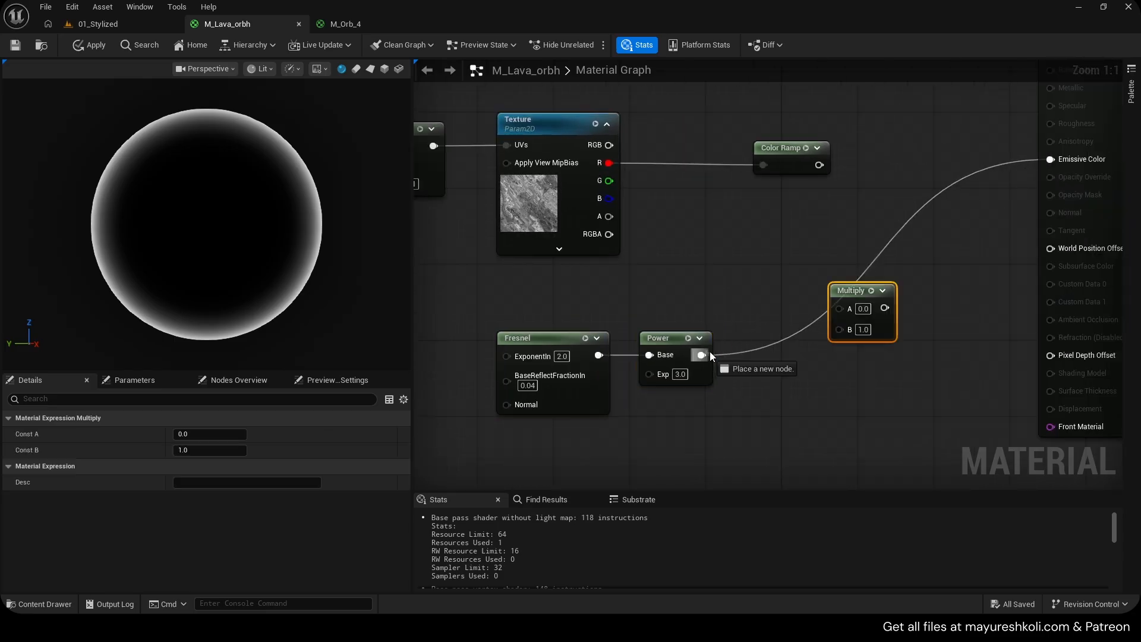
pyautogui.moveTo(710, 355); pyautogui.dragTo(839, 329)
pyautogui.moveTo(792, 158); pyautogui.dragTo(839, 312)
pyautogui.moveTo(858, 303); pyautogui.dragTo(857, 321)
pyautogui.click(90, 45)
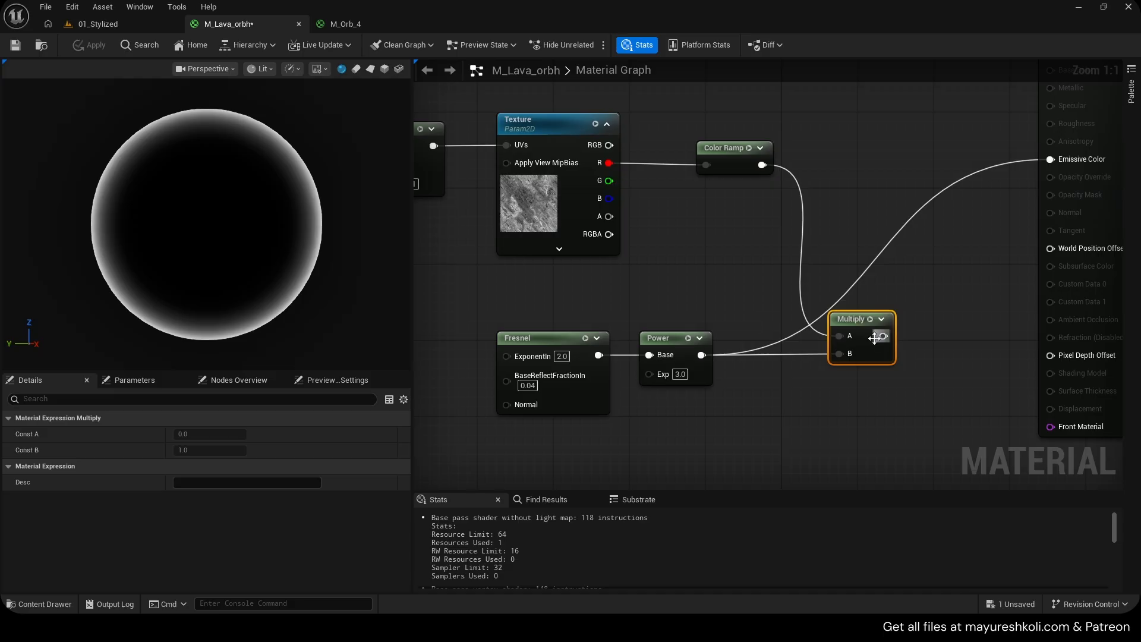
pyautogui.moveTo(1036, 161); pyautogui.dragTo(1040, 160)
pyautogui.click(98, 47)
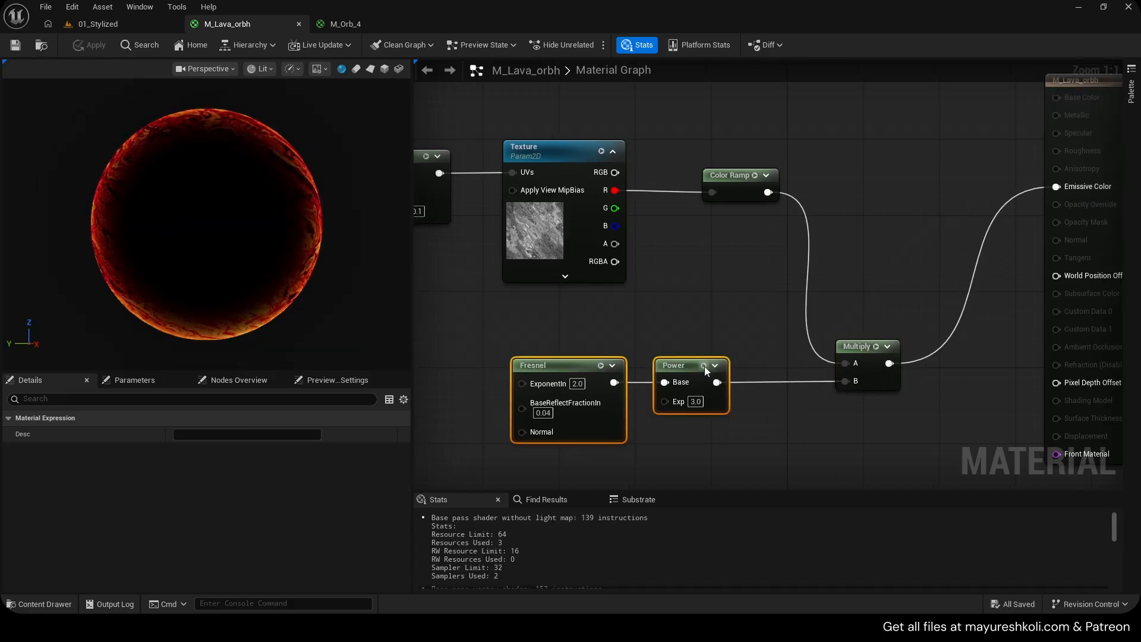
# Preview the Power node and the Color Ramp node separately, and return the preview to the full material.
pyautogui.click(705, 366)
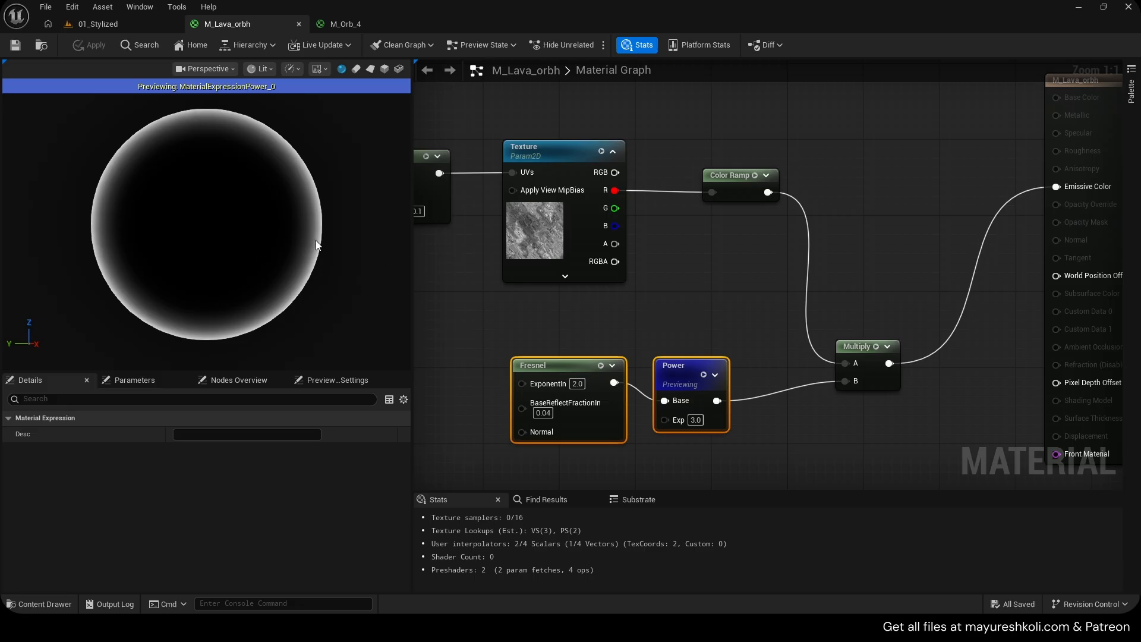
pyautogui.click(754, 175)
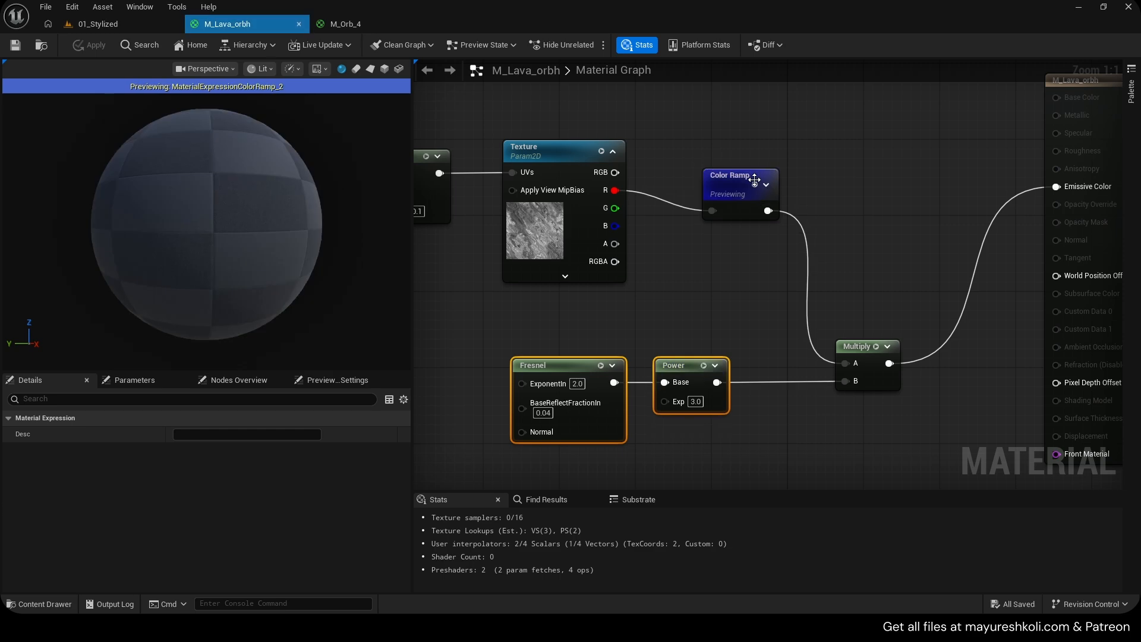
pyautogui.click(731, 176)
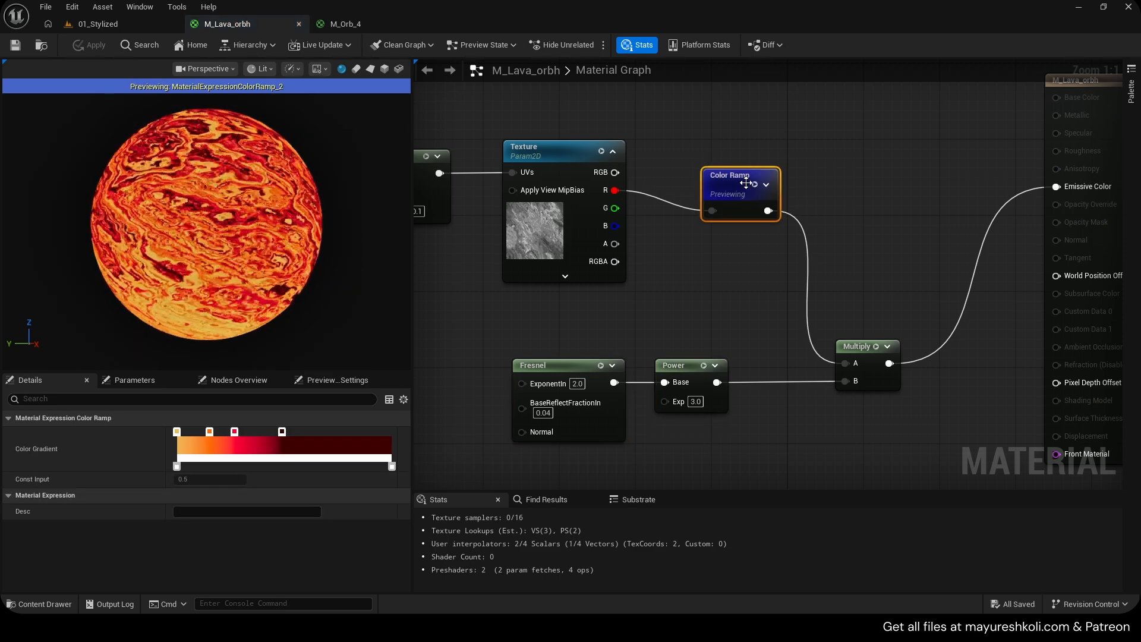
pyautogui.press('space')
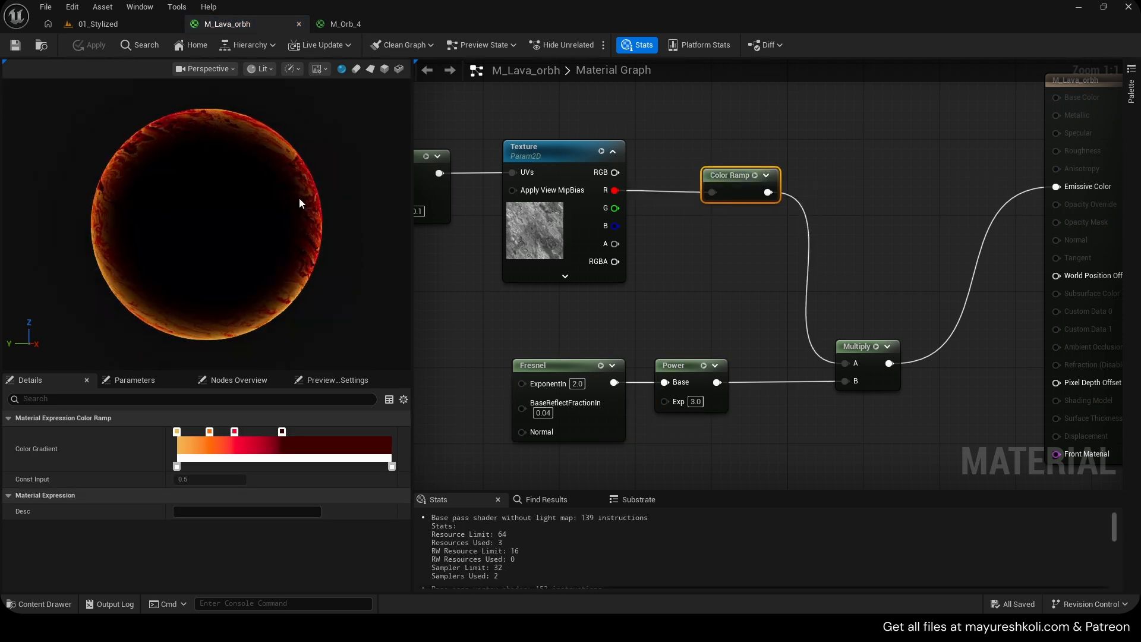
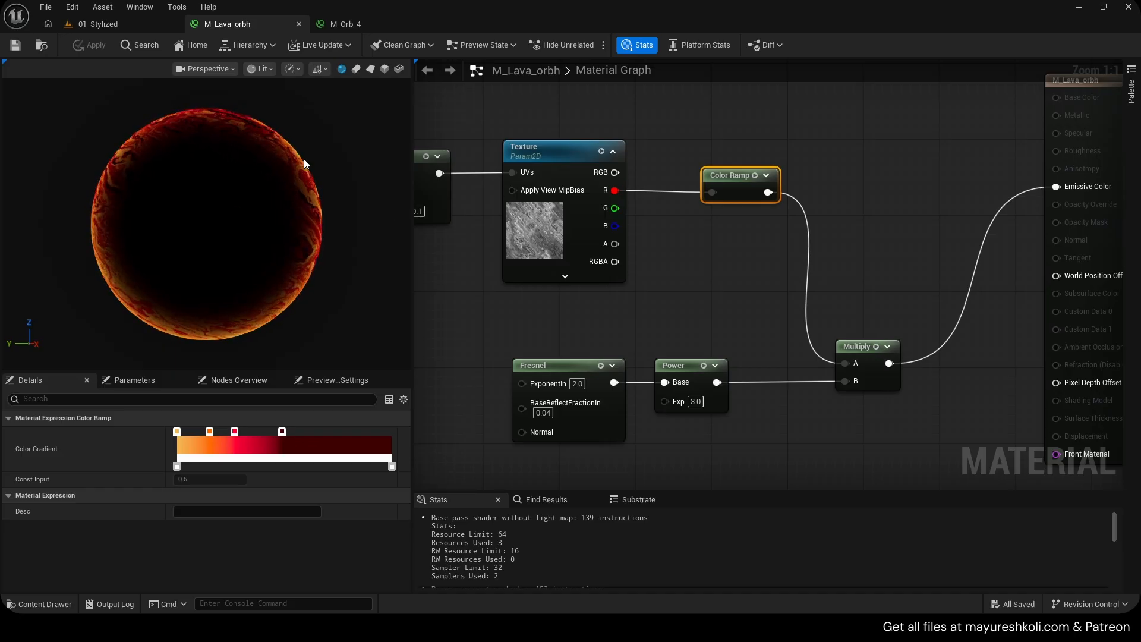
# Insert a second Multiply node with B set to 20 between the first Multiply and Emissive Color.
pyautogui.moveTo(514, 303); pyautogui.dragTo(545, 306, button='right')
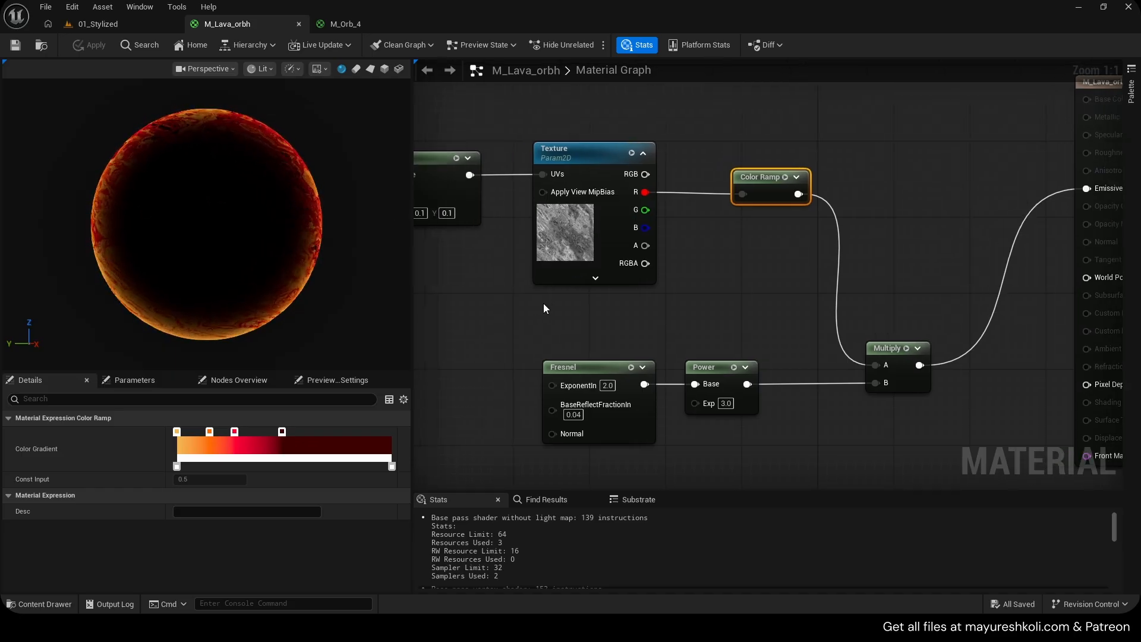
pyautogui.moveTo(785, 368); pyautogui.dragTo(694, 345, button='right')
pyautogui.moveTo(797, 325); pyautogui.dragTo(870, 304)
pyautogui.press('m')
pyautogui.click(868, 289)
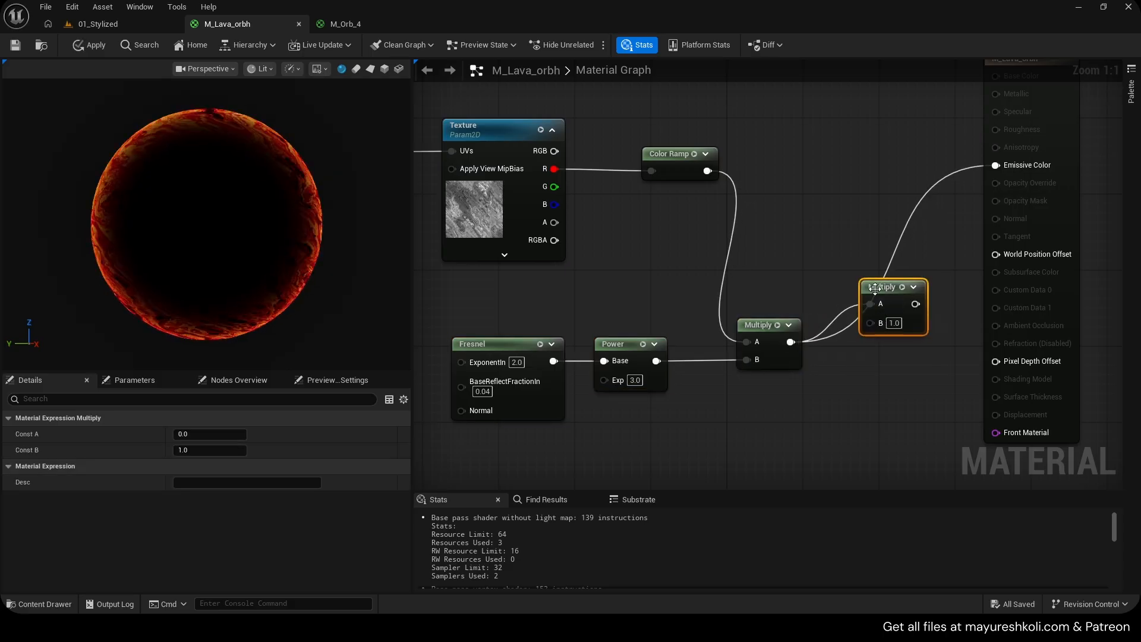
pyautogui.moveTo(906, 351); pyautogui.dragTo(996, 165)
pyautogui.click(922, 357)
pyautogui.click(884, 359)
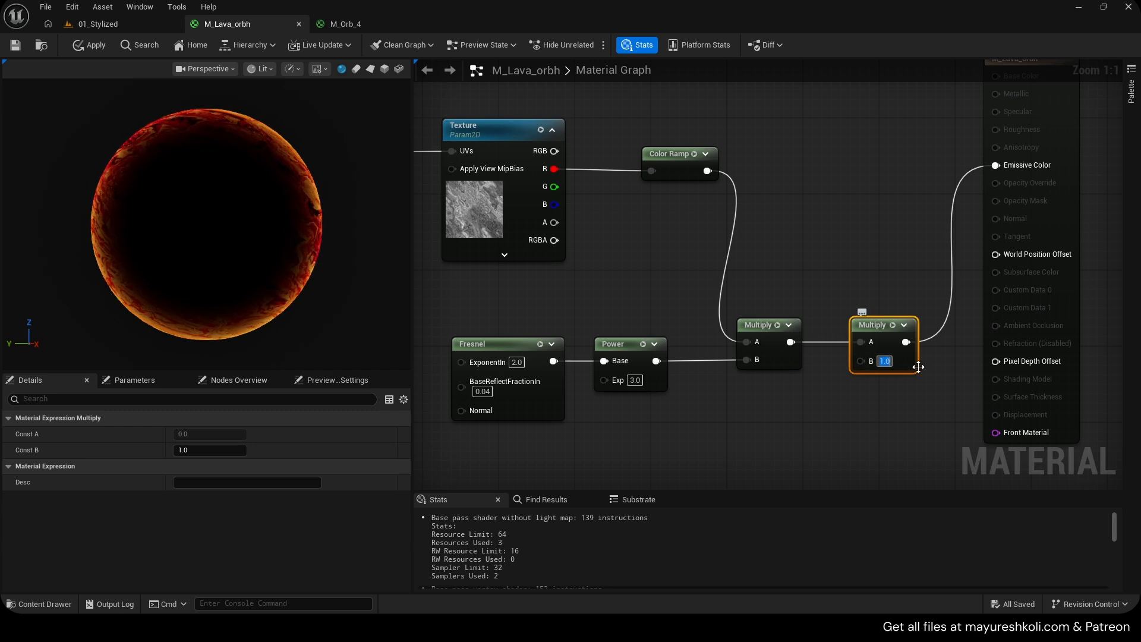
pyautogui.write('20')
pyautogui.click(931, 369)
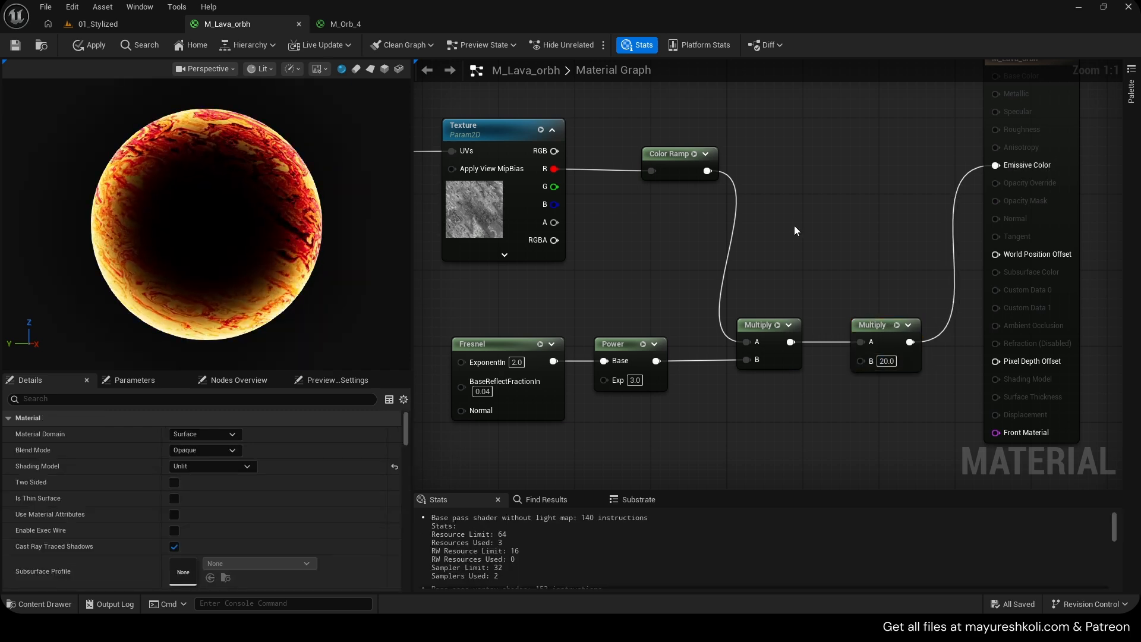
# Move the Fresnel, Power and both Multiply nodes away from the main material node to make room.
pyautogui.moveTo(794, 226); pyautogui.dragTo(848, 245, button='right')
pyautogui.moveTo(967, 211); pyautogui.dragTo(901, 221, button='right')
pyautogui.moveTo(767, 242); pyautogui.dragTo(778, 245, button='right')
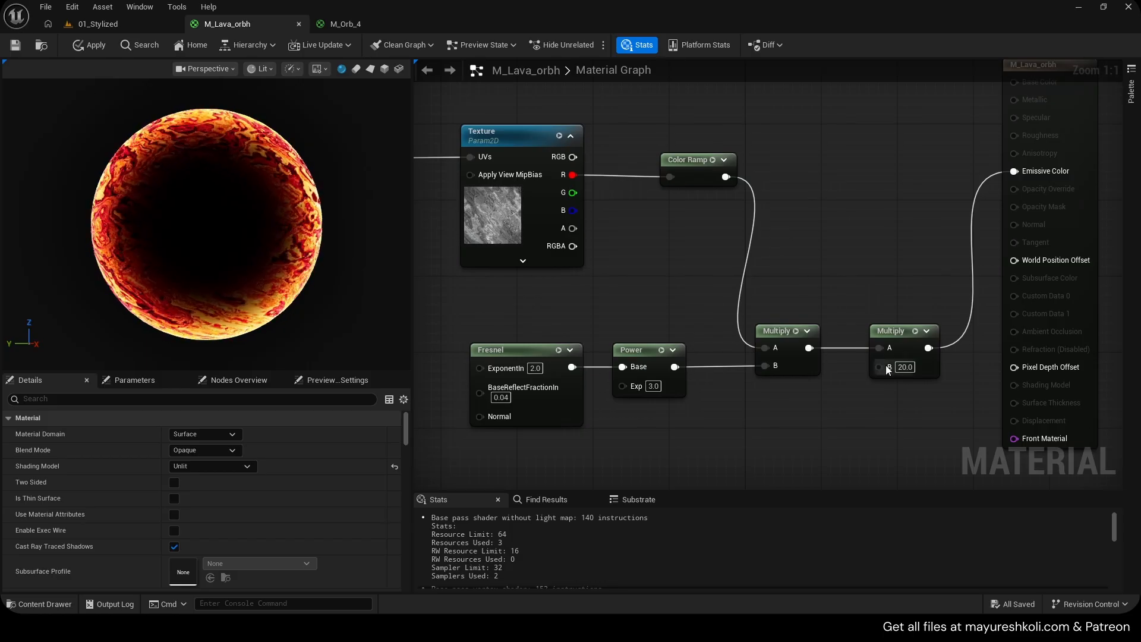
pyautogui.moveTo(921, 415); pyautogui.dragTo(533, 351)
pyautogui.moveTo(768, 330); pyautogui.dragTo(691, 340)
# Add an Add node with Color Ramp in A and the 20.0 Multiply in B, wire it to Emissive Color, and save.
pyautogui.press('a')
pyautogui.click(889, 193)
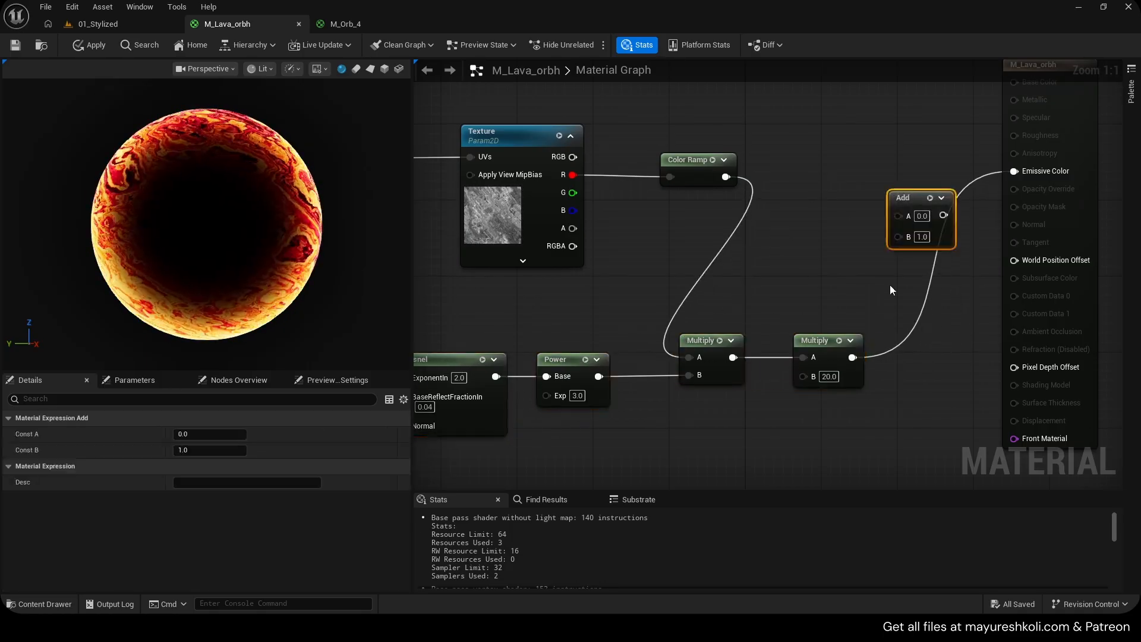
pyautogui.moveTo(852, 357); pyautogui.dragTo(898, 236)
pyautogui.moveTo(726, 177); pyautogui.dragTo(835, 87)
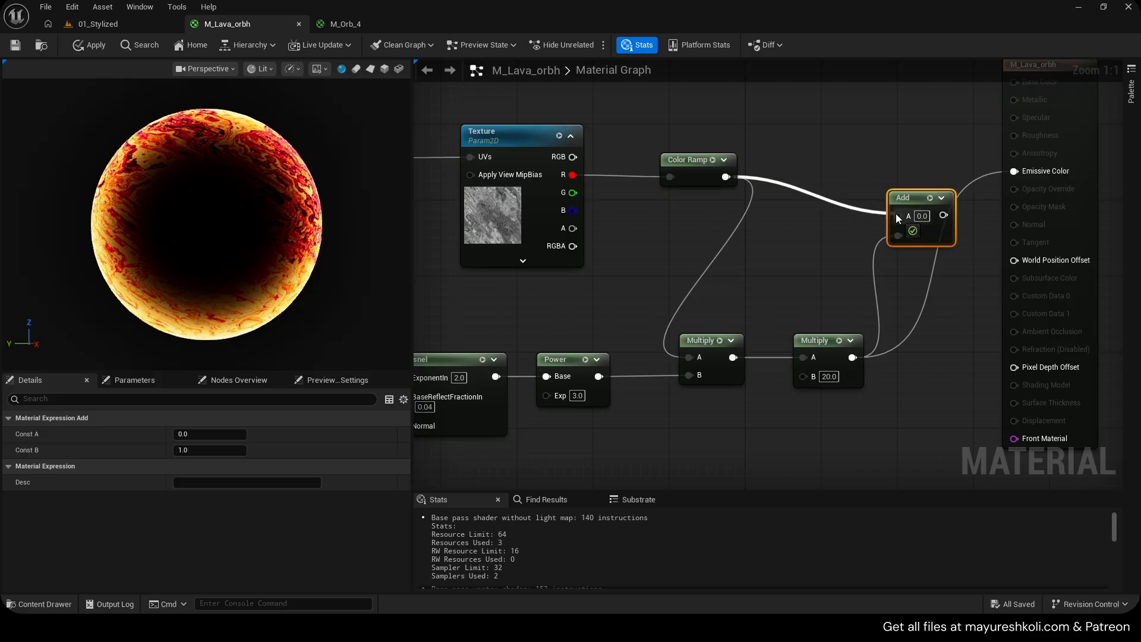
pyautogui.moveTo(896, 212); pyautogui.dragTo(898, 214)
pyautogui.hotkey('ctrl', 's')
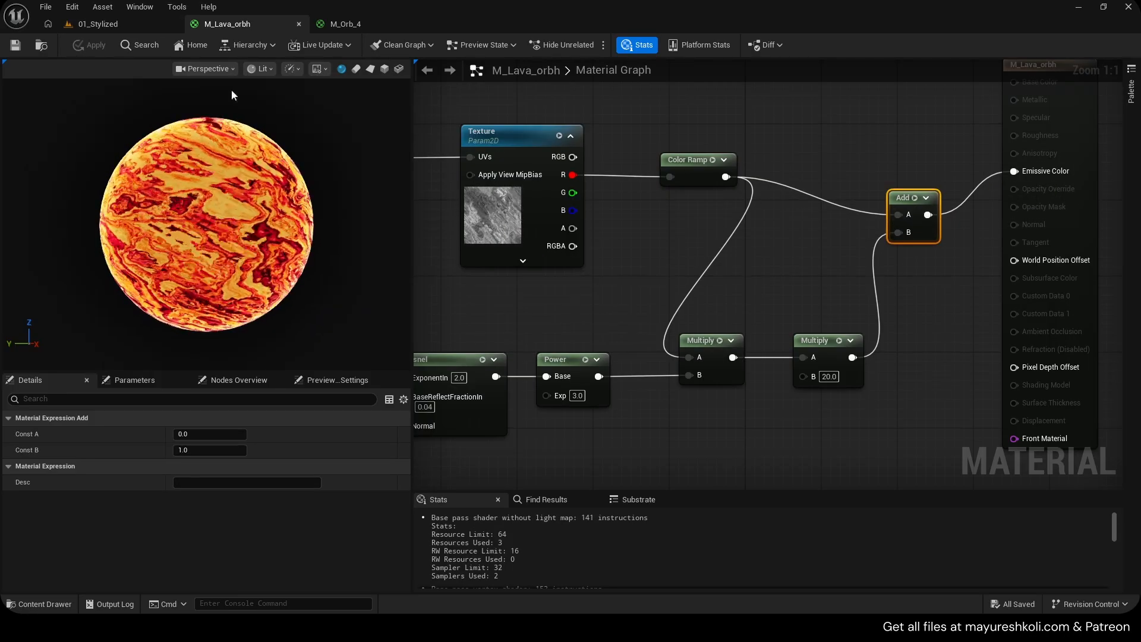
# Examine the lava spheres up close and from a distance in the 01_Stylized level.
pyautogui.click(113, 22)
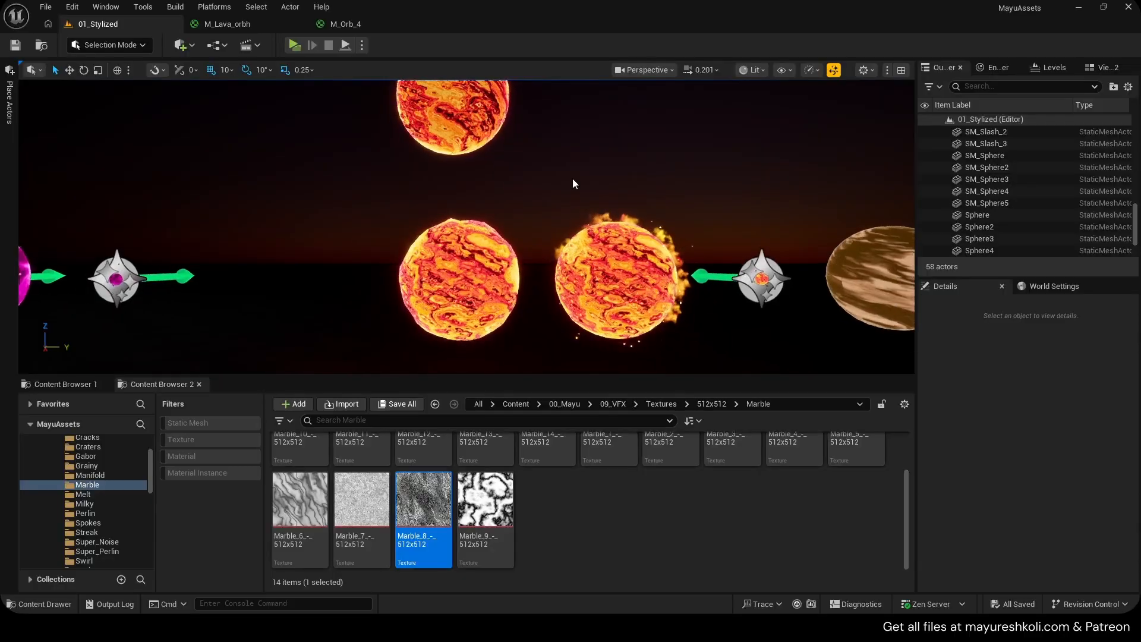
pyautogui.press('s')
pyautogui.moveTo(573, 178); pyautogui.dragTo(574, 213, button='right')
pyautogui.press('w')
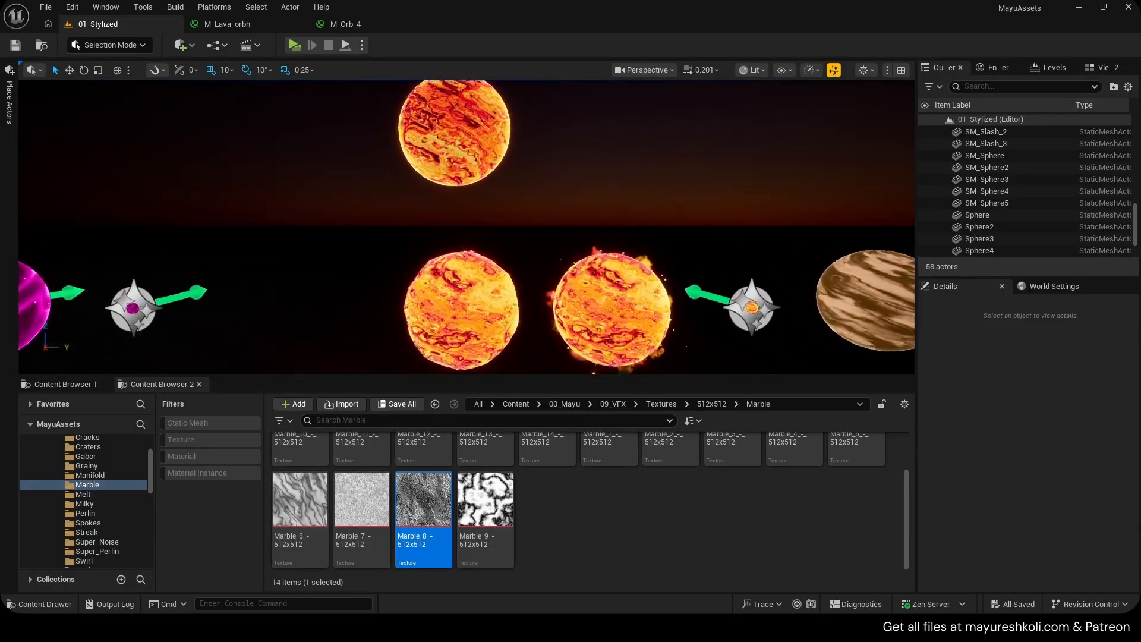
pyautogui.press('w')
pyautogui.press('e')
pyautogui.moveTo(591, 160); pyautogui.dragTo(590, 161, button='right')
pyautogui.press('q')
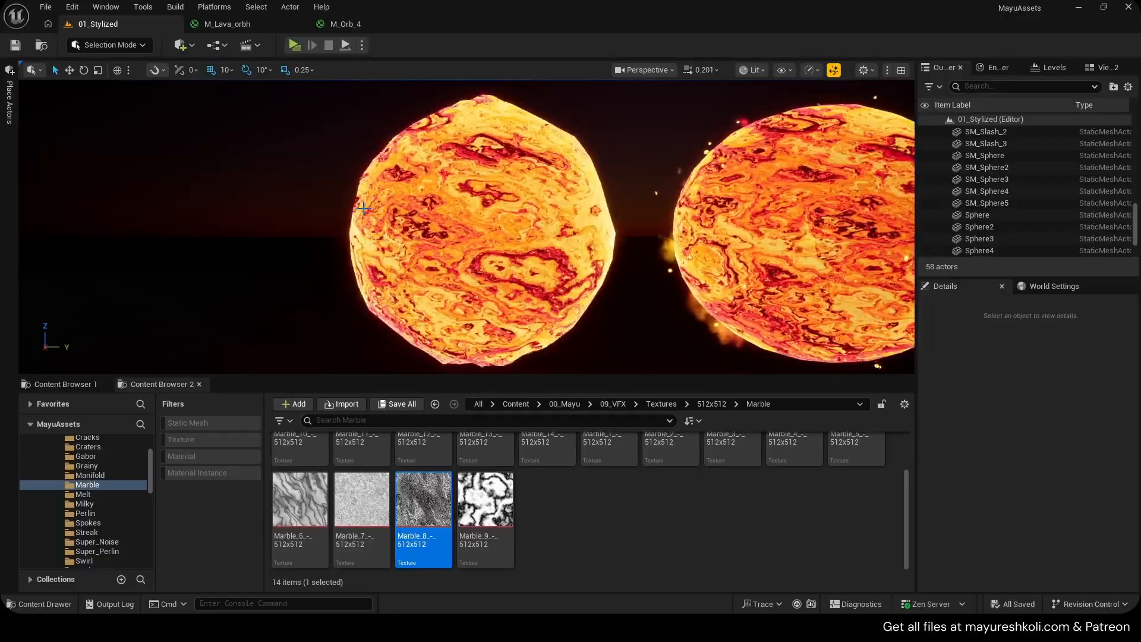
pyautogui.press('e')
pyautogui.moveTo(363, 208); pyautogui.dragTo(397, 211, button='right')
pyautogui.press('s')
pyautogui.press('q')
pyautogui.press('s')
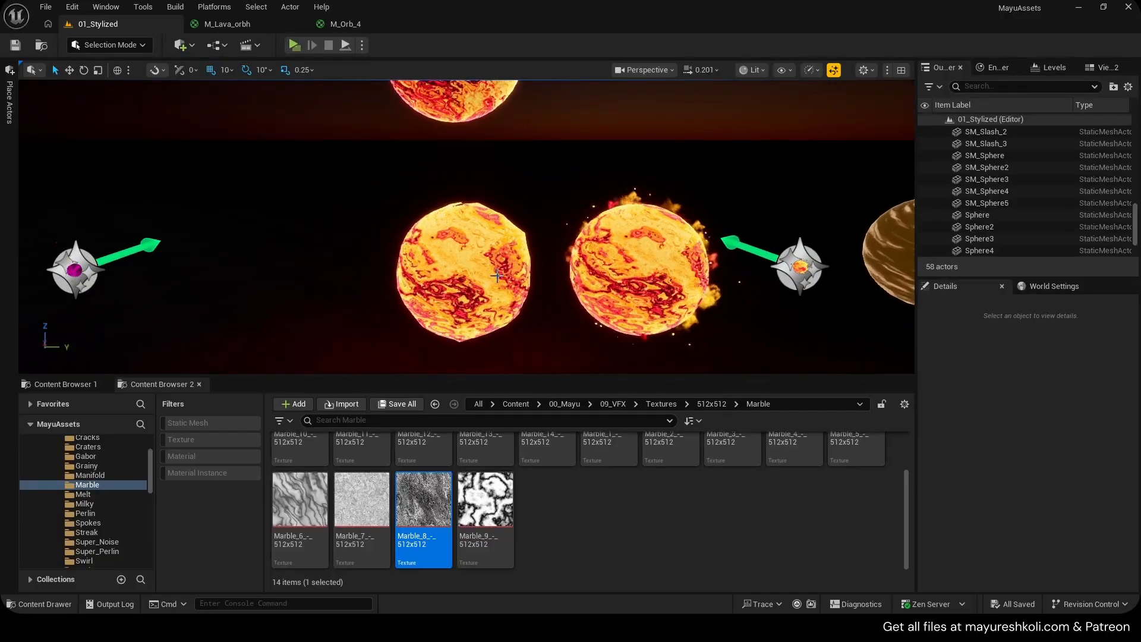
pyautogui.press('w')
pyautogui.moveTo(498, 277); pyautogui.dragTo(500, 207, button='right')
pyautogui.press('s')
pyautogui.press('q')
pyautogui.press('e')
pyautogui.press('s')
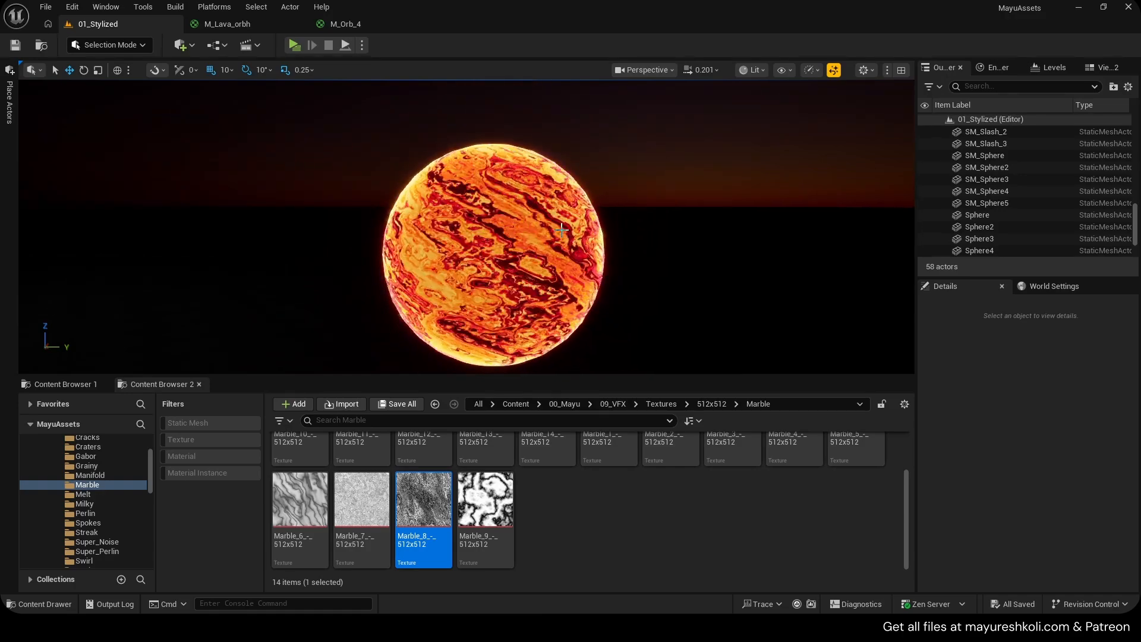
pyautogui.press('s')
pyautogui.moveTo(562, 229)
pyautogui.mouseDown(button='right')
pyautogui.moveTo(561, 261)
pyautogui.moveTo(557, 229)
pyautogui.moveTo(573, 215)
pyautogui.mouseUp(button='right')
pyautogui.press('w')
pyautogui.press('q')
# Return to M_Lava_orbh and move the main material node farther from the Add node, leaving space beside World Position Offset.
pyautogui.click(258, 22)
pyautogui.moveTo(677, 271); pyautogui.dragTo(586, 249, button='right')
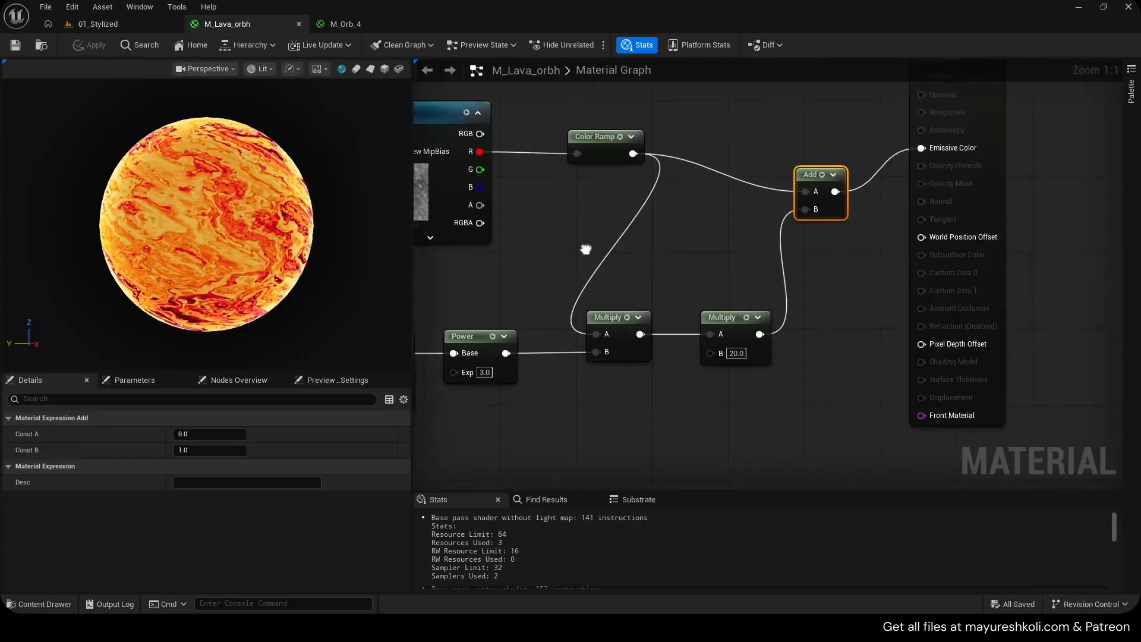
pyautogui.press('Home')
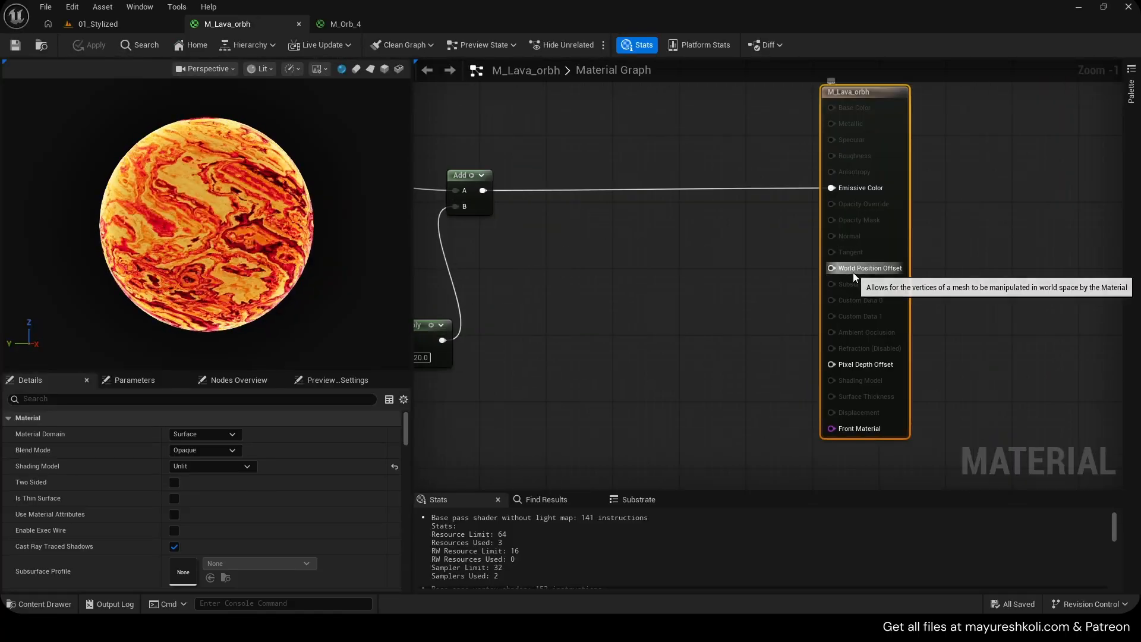
pyautogui.moveTo(840, 273); pyautogui.dragTo(670, 318)
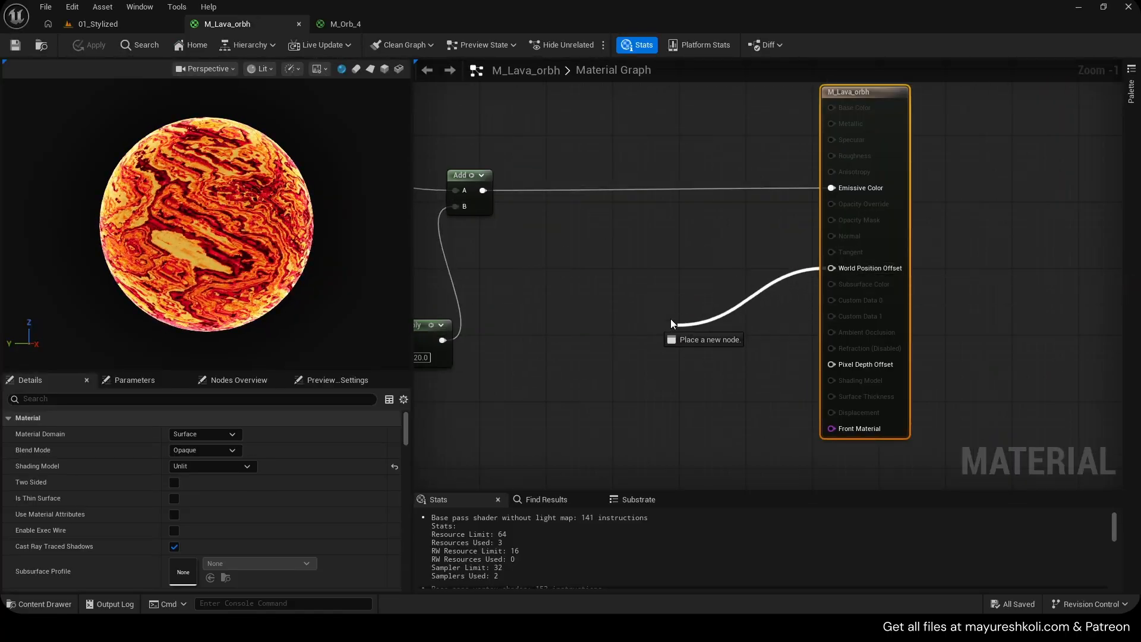
pyautogui.moveTo(674, 416); pyautogui.dragTo(811, 358)
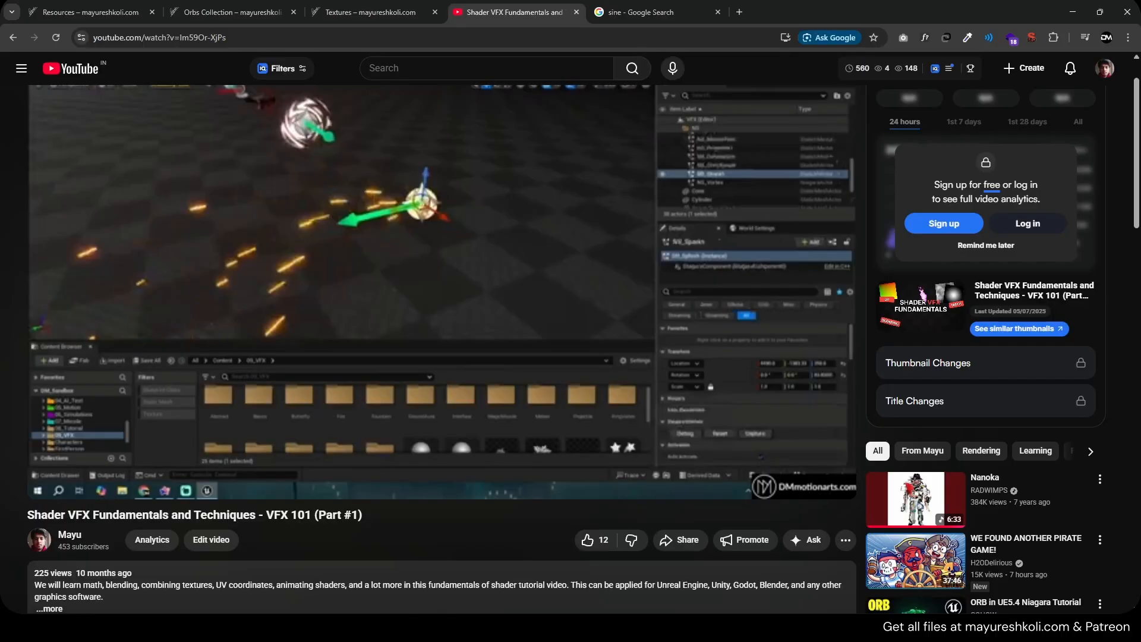
# Switch to the browser and look through the YouTube channel's videos for the World Position Offset mesh animation tutorial.
pyautogui.scroll(-3, 258, 351)
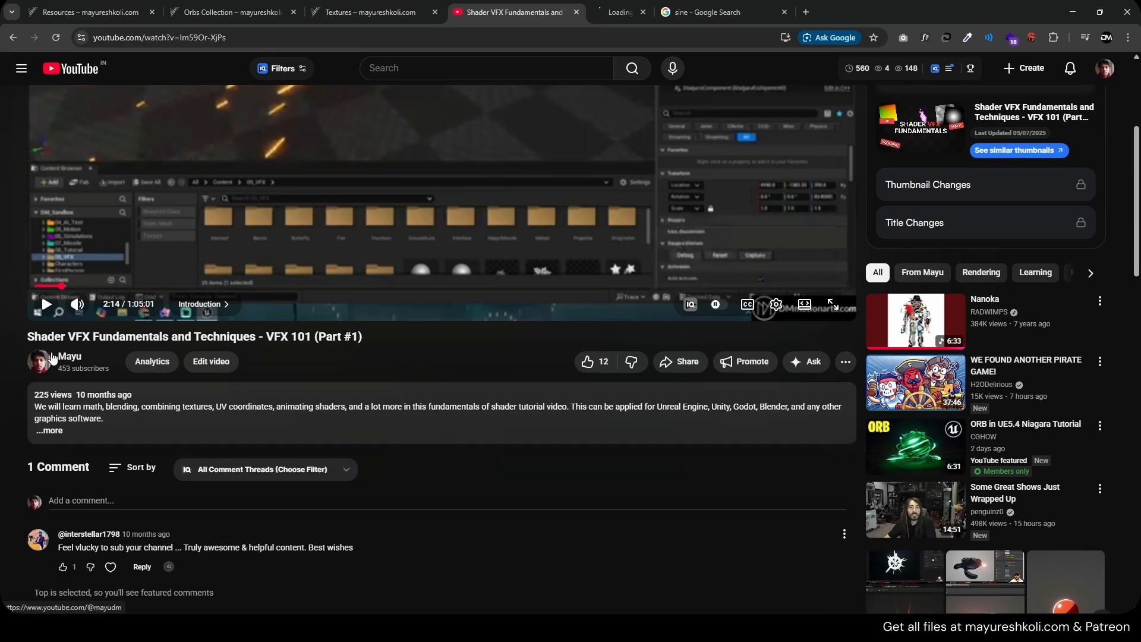
pyautogui.middleClick(47, 359)
pyautogui.scroll(4, 407, 313)
pyautogui.click(630, 6)
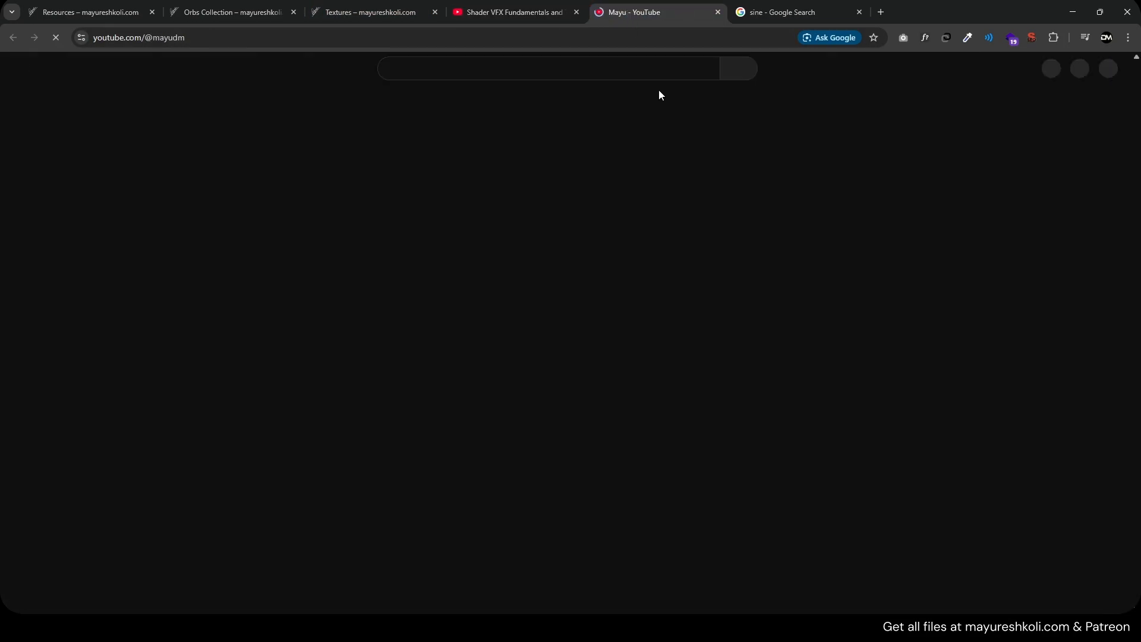
pyautogui.click(314, 378)
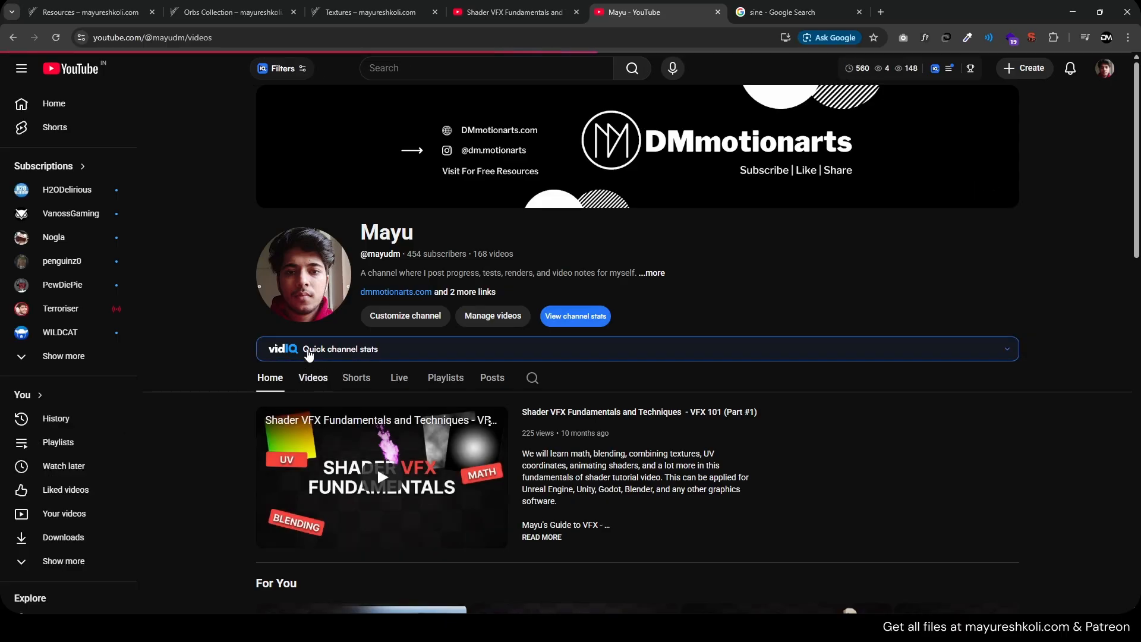
pyautogui.scroll(-4, 243, 316)
pyautogui.scroll(-8, 242, 317)
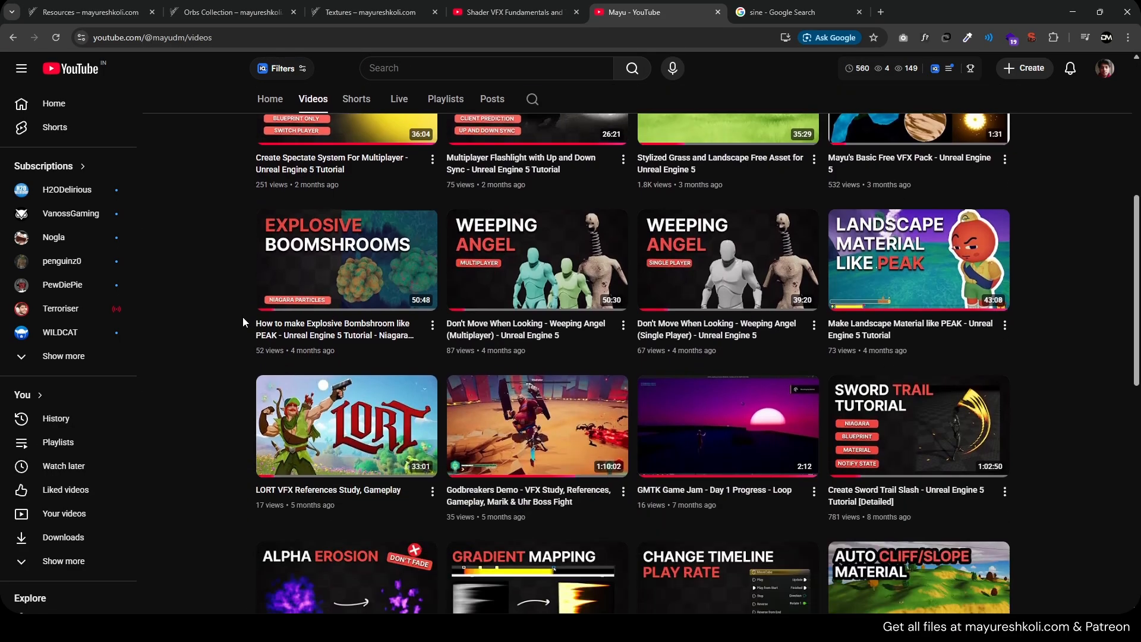
pyautogui.scroll(-3, 242, 315)
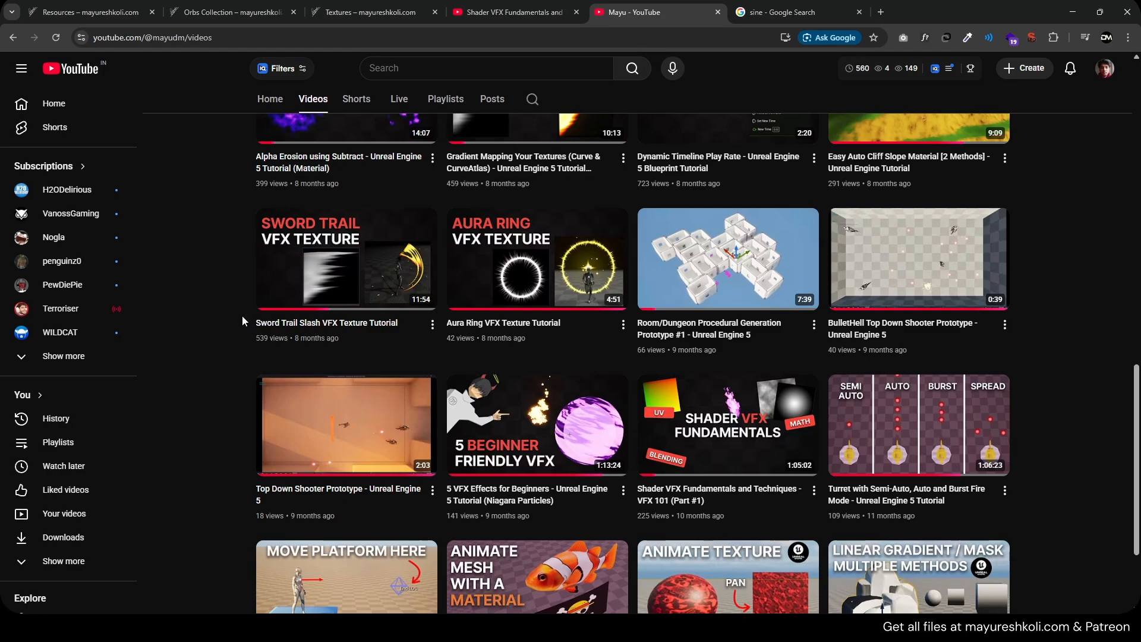
pyautogui.scroll(-2, 241, 316)
pyautogui.moveTo(508, 491)
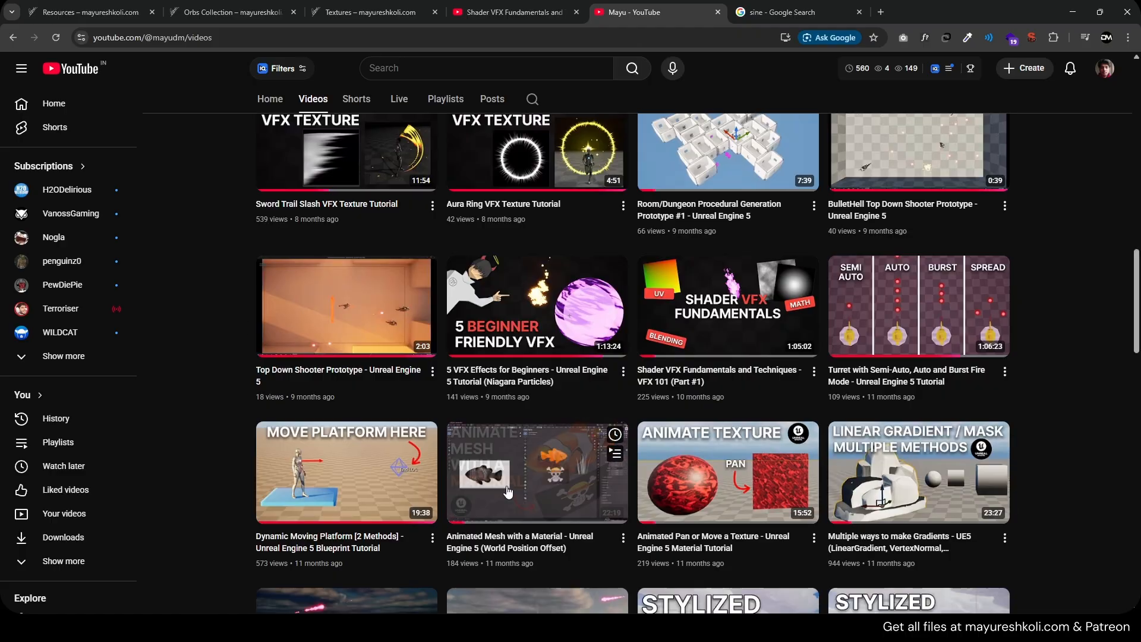
# Switch back to Unreal Engine and focus on the World Position Offset input of the M_Lava_orbh node.
pyautogui.click(679, 627)
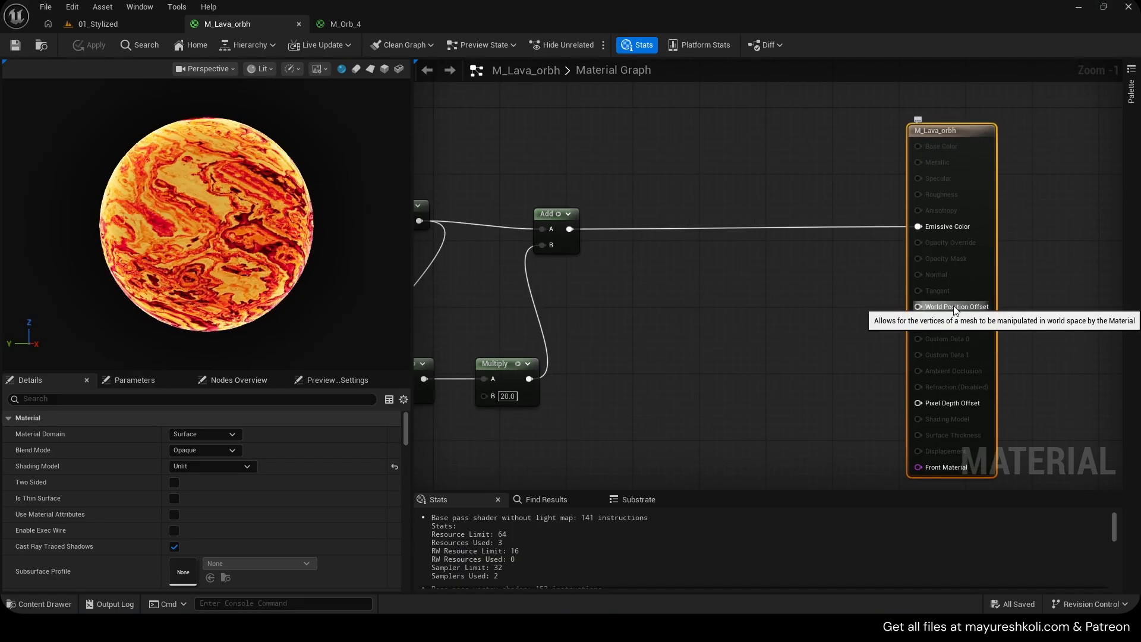
pyautogui.scroll(1, 955, 311)
pyautogui.moveTo(955, 310); pyautogui.dragTo(999, 284, button='right')
pyautogui.moveTo(998, 281); pyautogui.dragTo(816, 314, button='right')
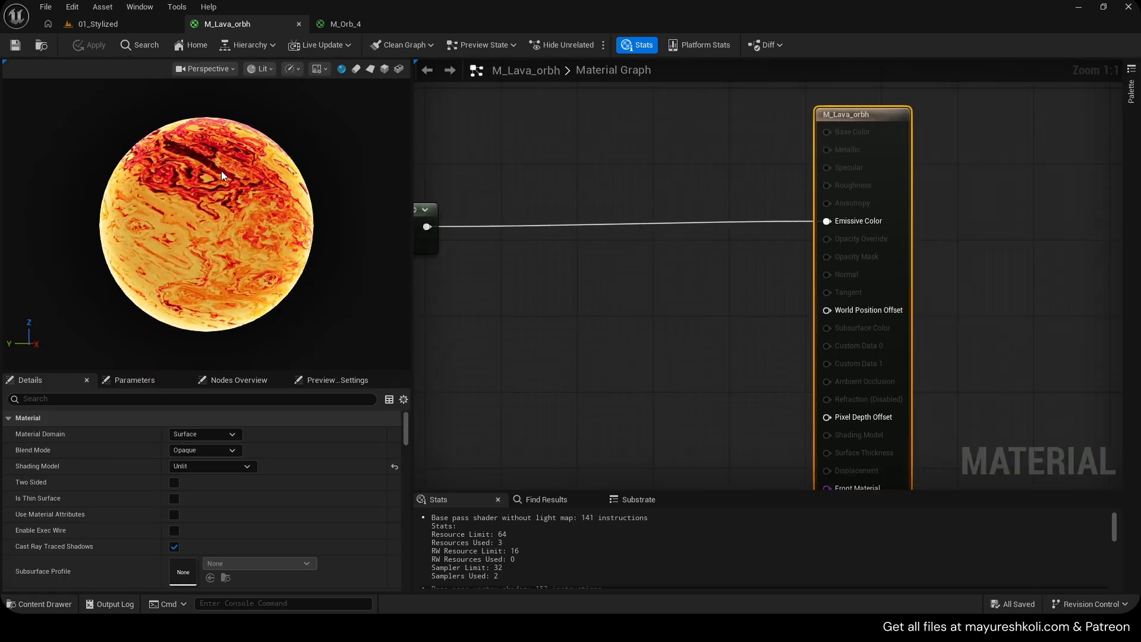
# Open the SM_Sphere mesh of the lava sphere in the 01_Stylized level and examine its normals from several angles.
pyautogui.click(119, 23)
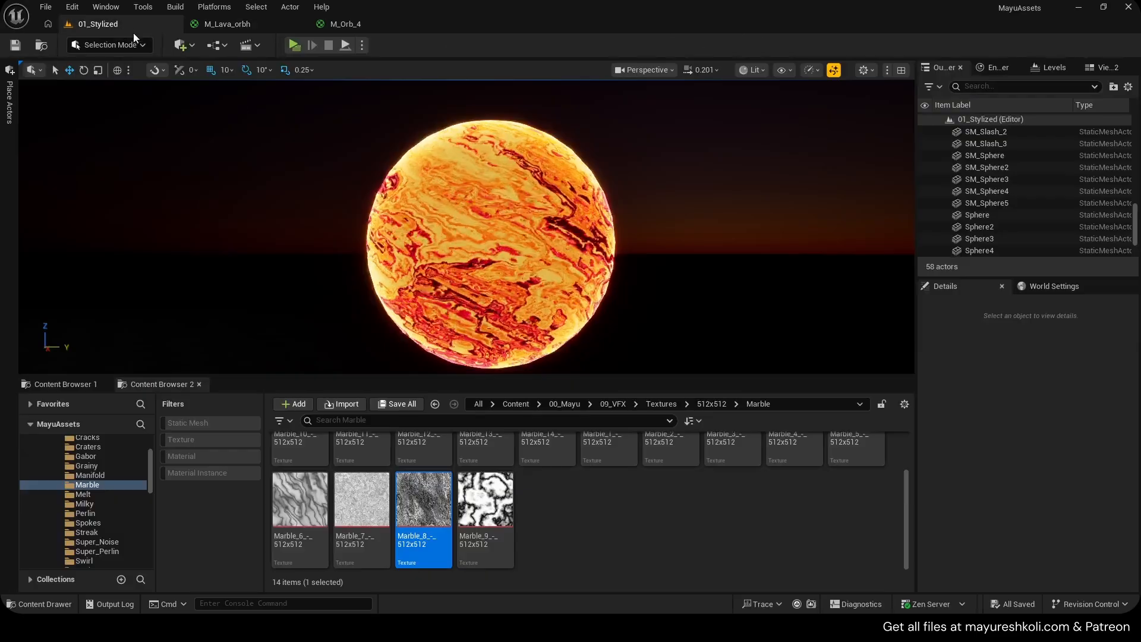
pyautogui.click(491, 243)
pyautogui.doubleClick(1024, 556)
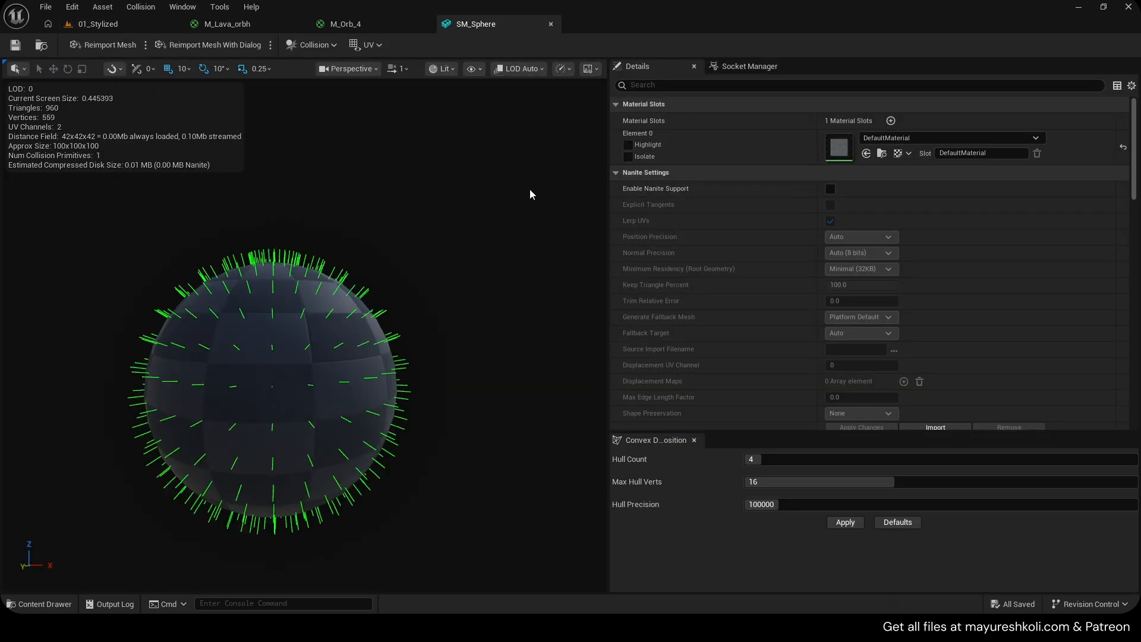
pyautogui.moveTo(529, 189); pyautogui.dragTo(530, 189)
pyautogui.scroll(-4, 530, 189)
pyautogui.moveTo(530, 189); pyautogui.dragTo(434, 189, button='right')
pyautogui.press('w')
pyautogui.press('s')
pyautogui.scroll(-3, 408, 255)
pyautogui.moveTo(408, 255); pyautogui.dragTo(408, 255, button='right')
pyautogui.press('a')
pyautogui.moveTo(451, 166); pyautogui.dragTo(451, 166, button='right')
pyautogui.press('w')
pyautogui.press('s')
pyautogui.moveTo(337, 437); pyautogui.dragTo(337, 436, button='right')
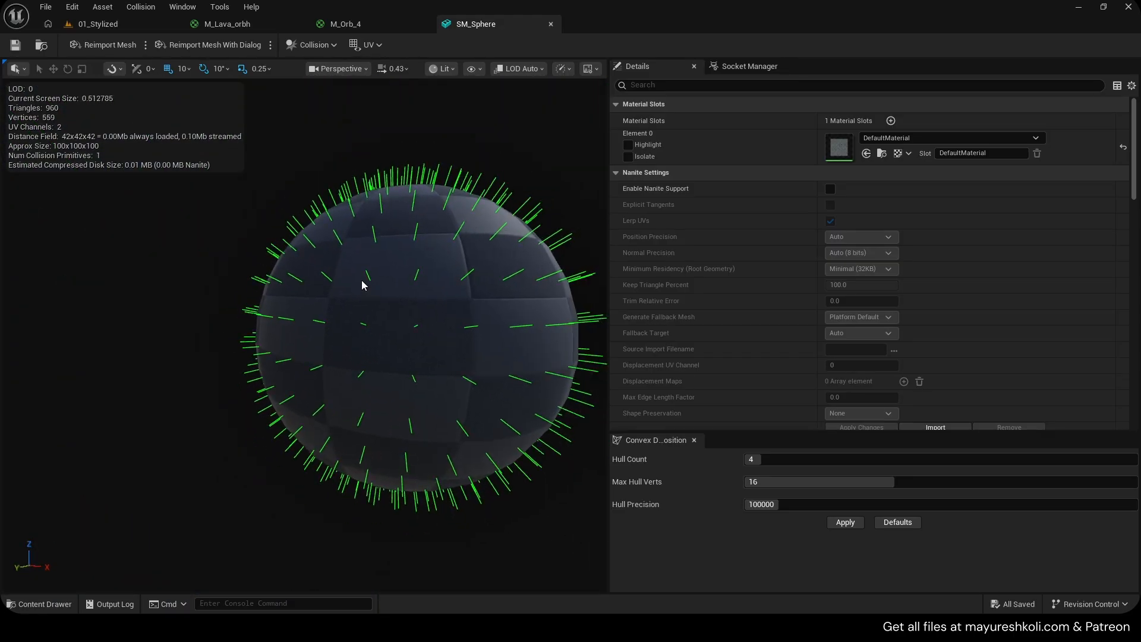
# Inspect the SM_Sphere mesh and its normals in Wireframe view, restore Lit view and close the mesh.
pyautogui.click(473, 69)
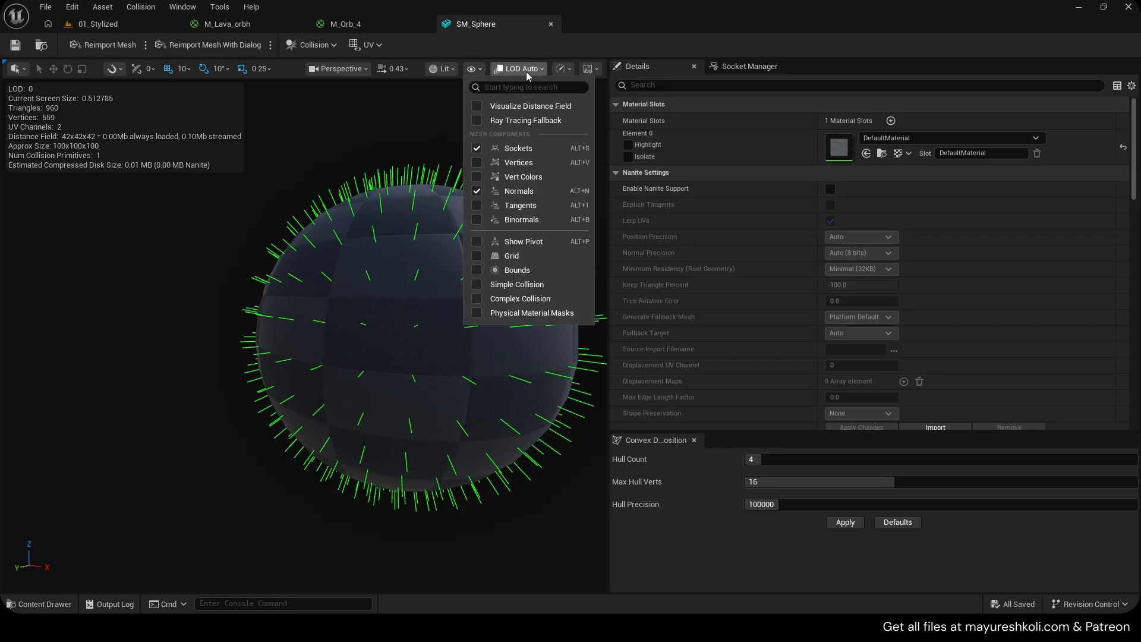
pyautogui.click(443, 69)
pyautogui.click(465, 139)
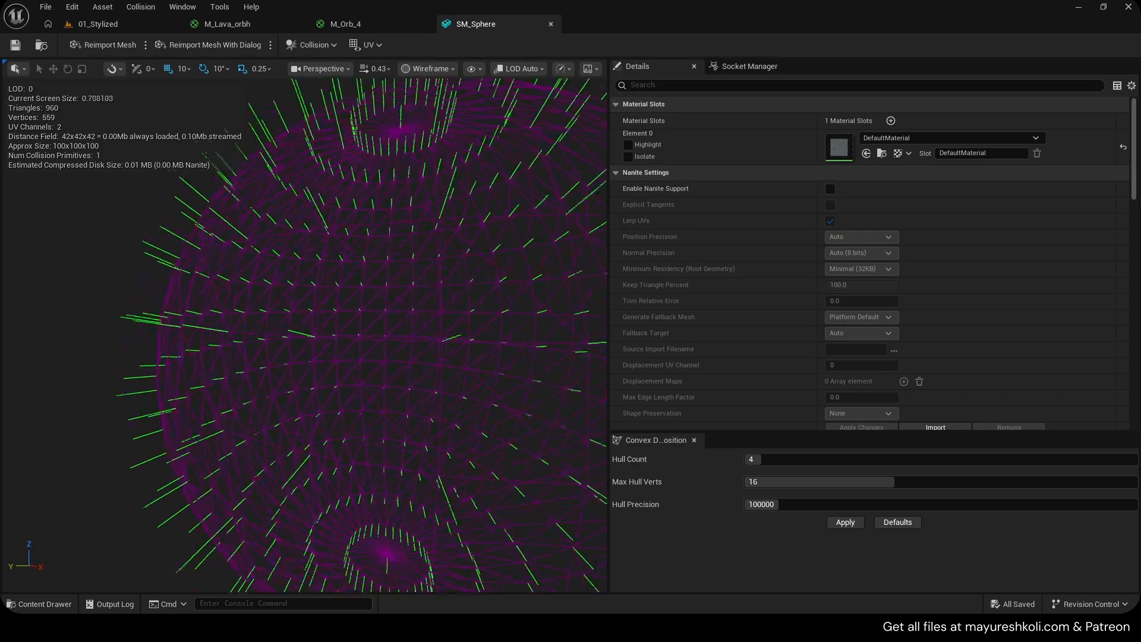
pyautogui.moveTo(304, 335); pyautogui.dragTo(307, 366, button='right')
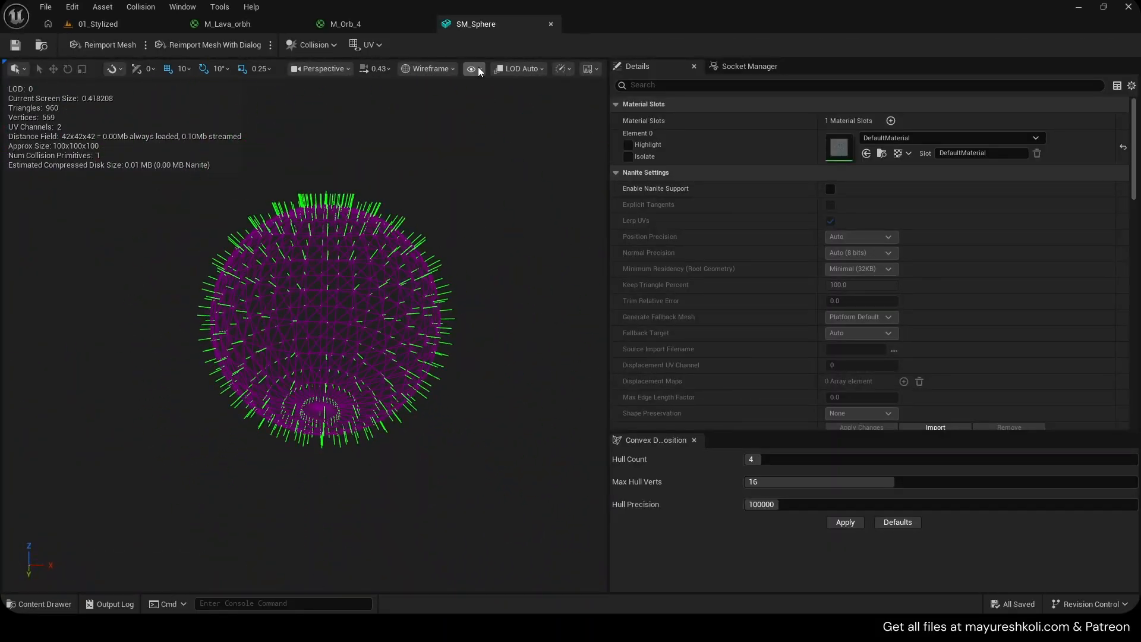
pyautogui.click(476, 69)
pyautogui.click(445, 68)
pyautogui.click(437, 114)
pyautogui.moveTo(394, 195); pyautogui.dragTo(395, 178, button='right')
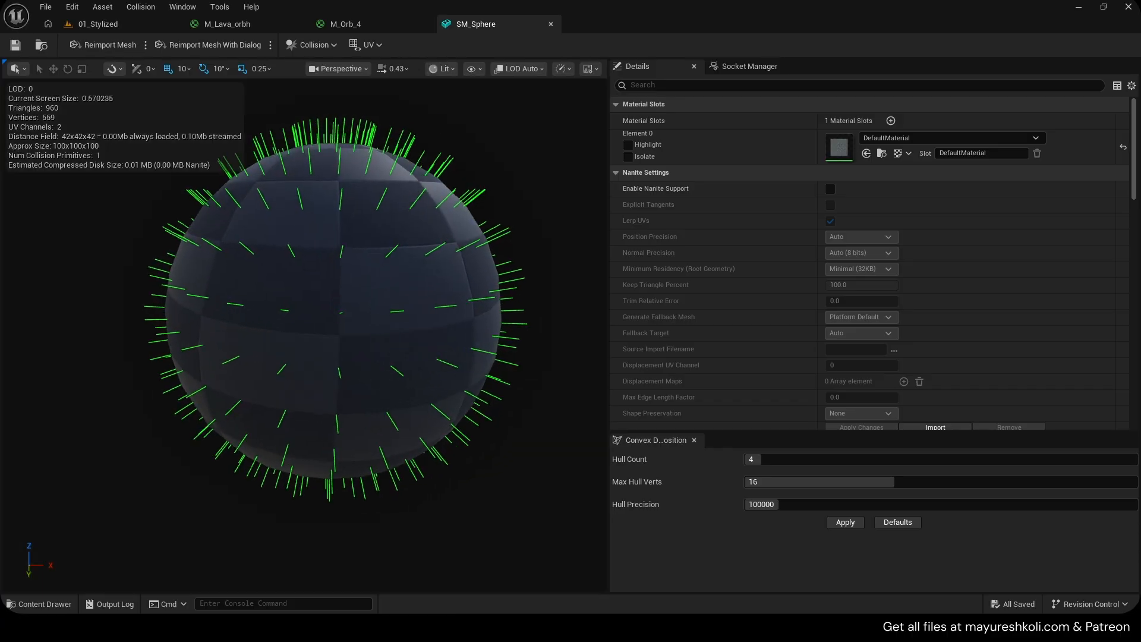
pyautogui.middleClick(495, 27)
pyautogui.moveTo(566, 263); pyautogui.dragTo(371, 248, button='right')
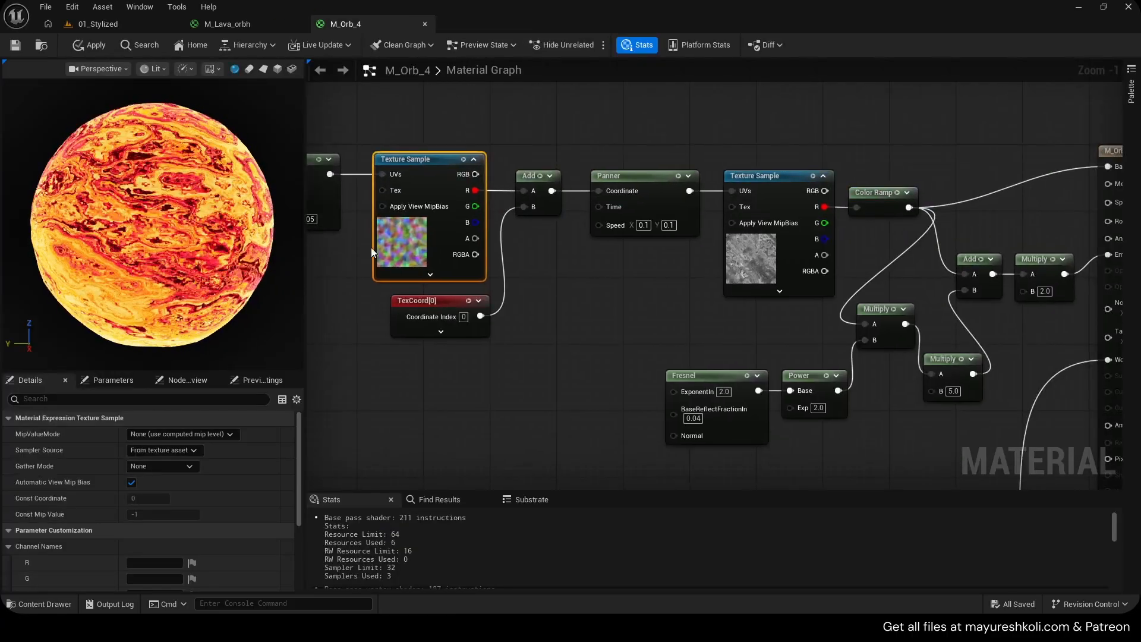
# In M_Lava_orbh, connect a new Add node to World Position Offset with B set to 20.
pyautogui.click(246, 27)
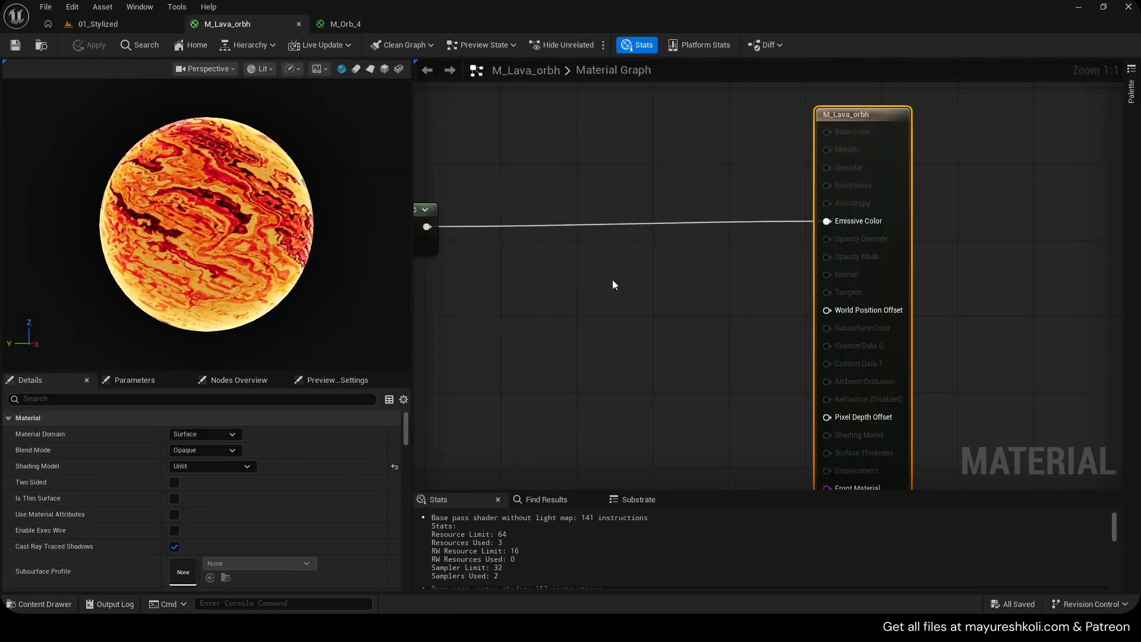
pyautogui.moveTo(612, 280); pyautogui.dragTo(632, 236, button='right')
pyautogui.moveTo(944, 282); pyautogui.dragTo(761, 308, button='right')
pyautogui.moveTo(683, 240); pyautogui.dragTo(760, 293, button='right')
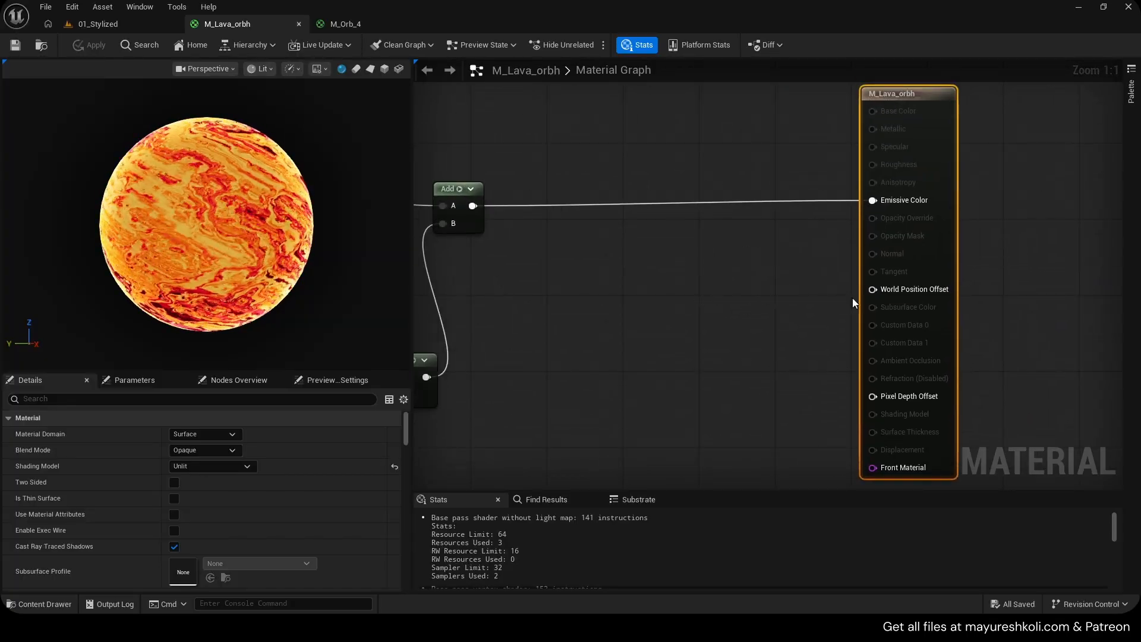
pyautogui.click(675, 297)
pyautogui.moveTo(894, 294); pyautogui.dragTo(894, 294)
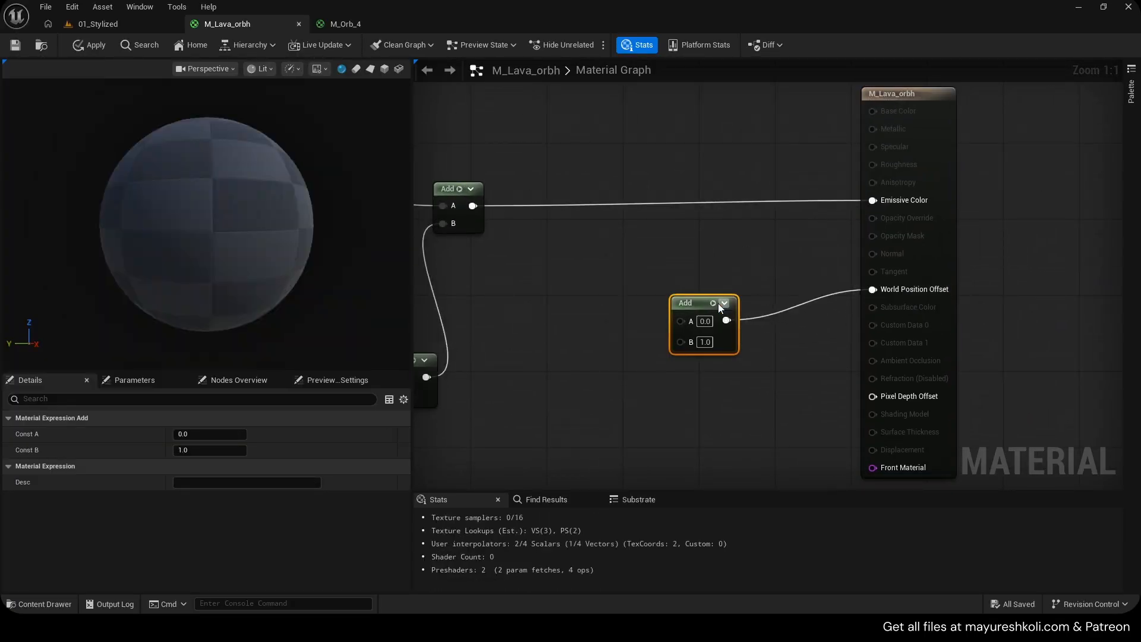
pyautogui.moveTo(718, 303); pyautogui.dragTo(760, 277)
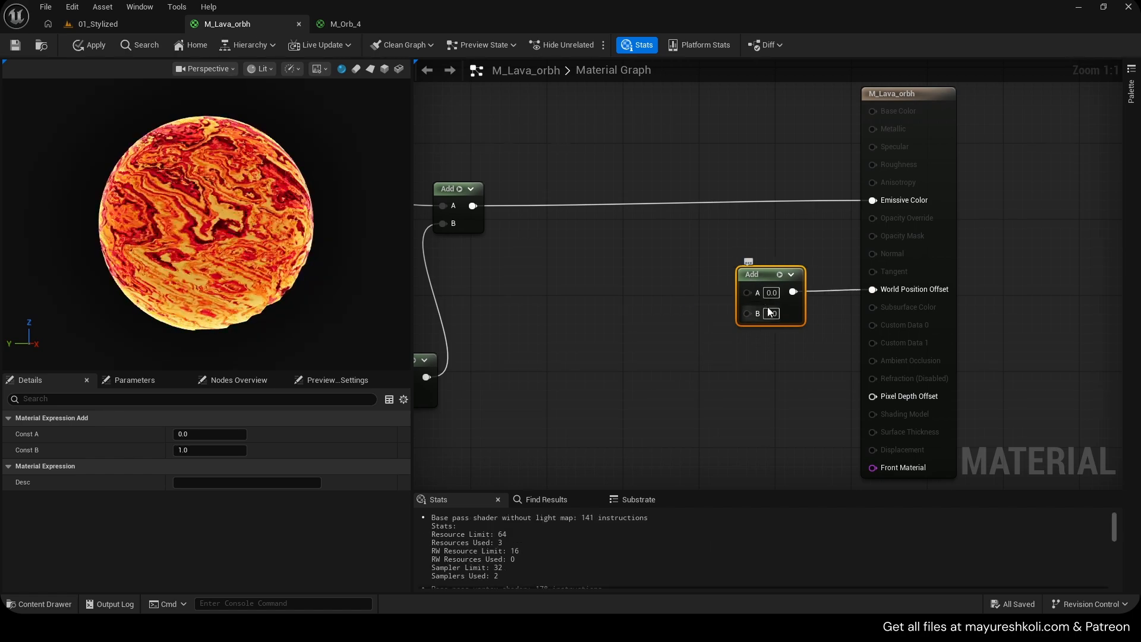
pyautogui.write('20')
pyautogui.click(808, 369)
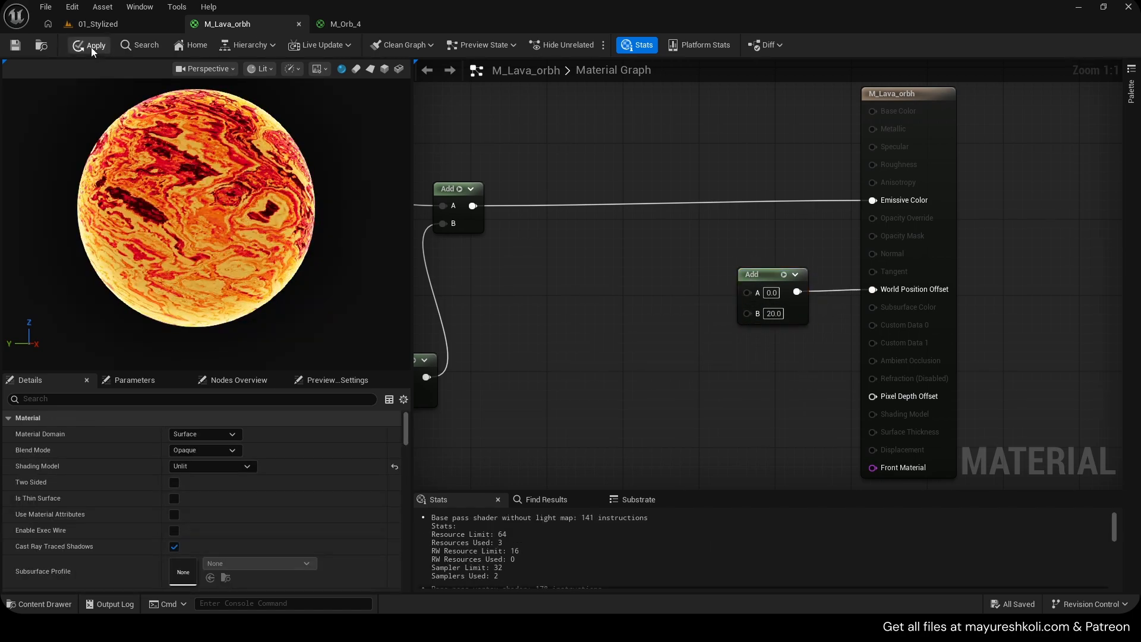
# Compare the lava sphere's position with its pivot in the 01_Stylized level, returning to M_Lava_orbh when done.
pyautogui.click(124, 24)
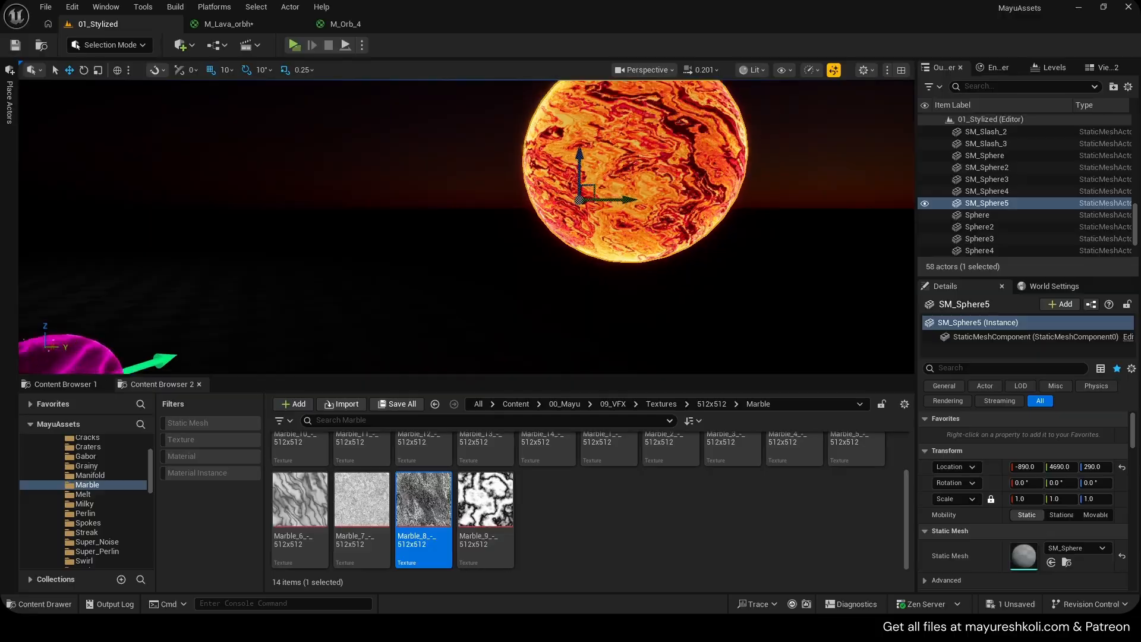
pyautogui.moveTo(754, 328); pyautogui.dragTo(528, 265, button='right')
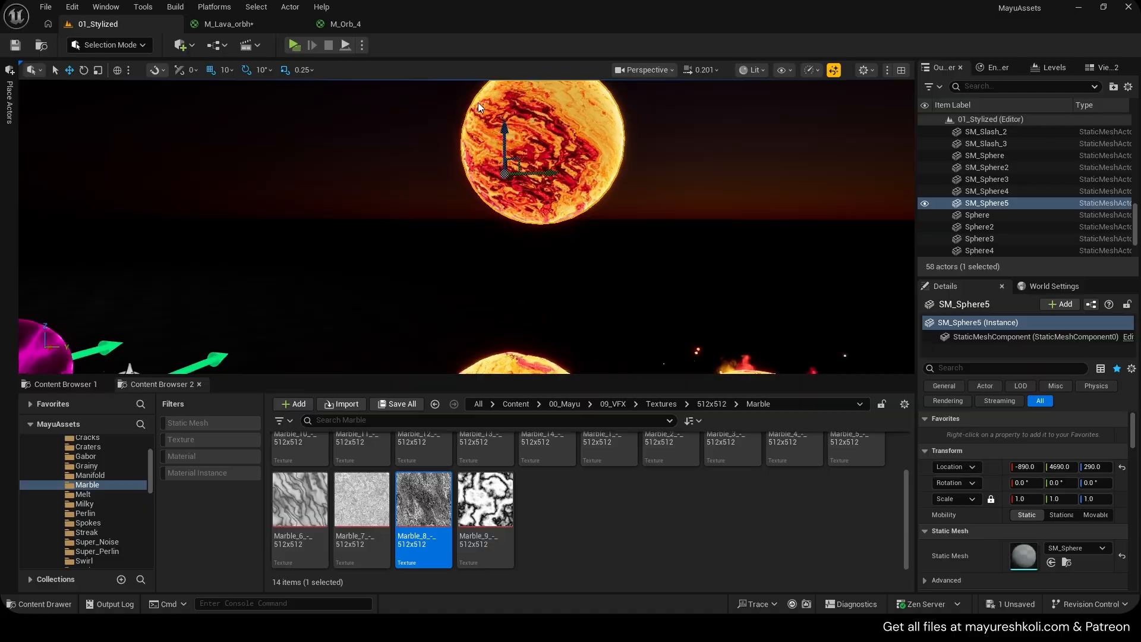
pyautogui.click(229, 24)
pyautogui.click(770, 275)
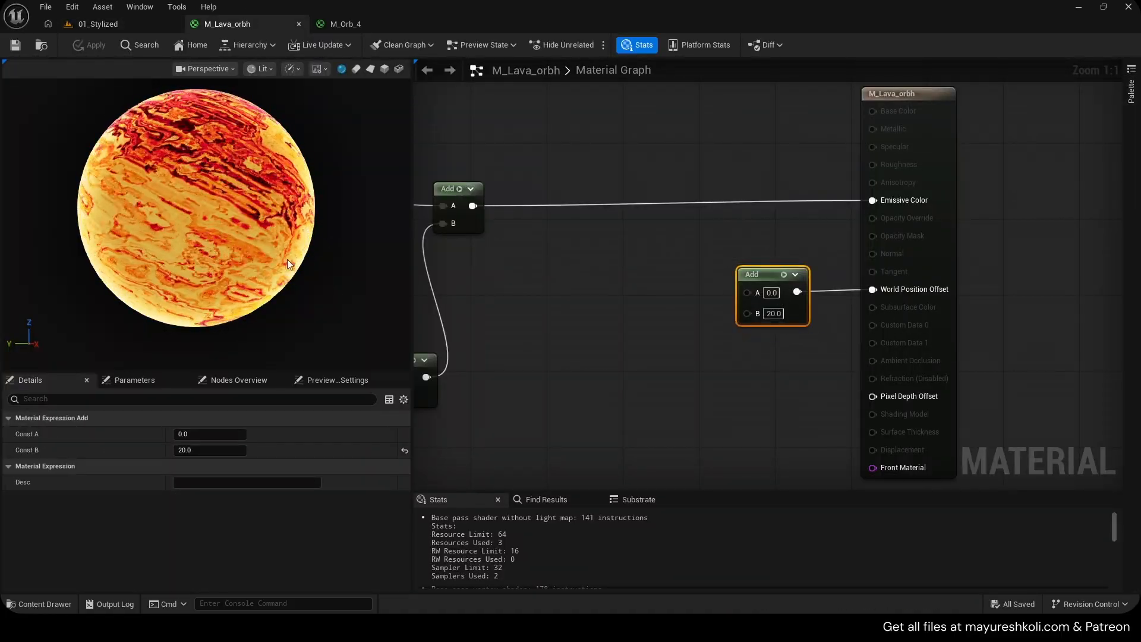
pyautogui.click(142, 25)
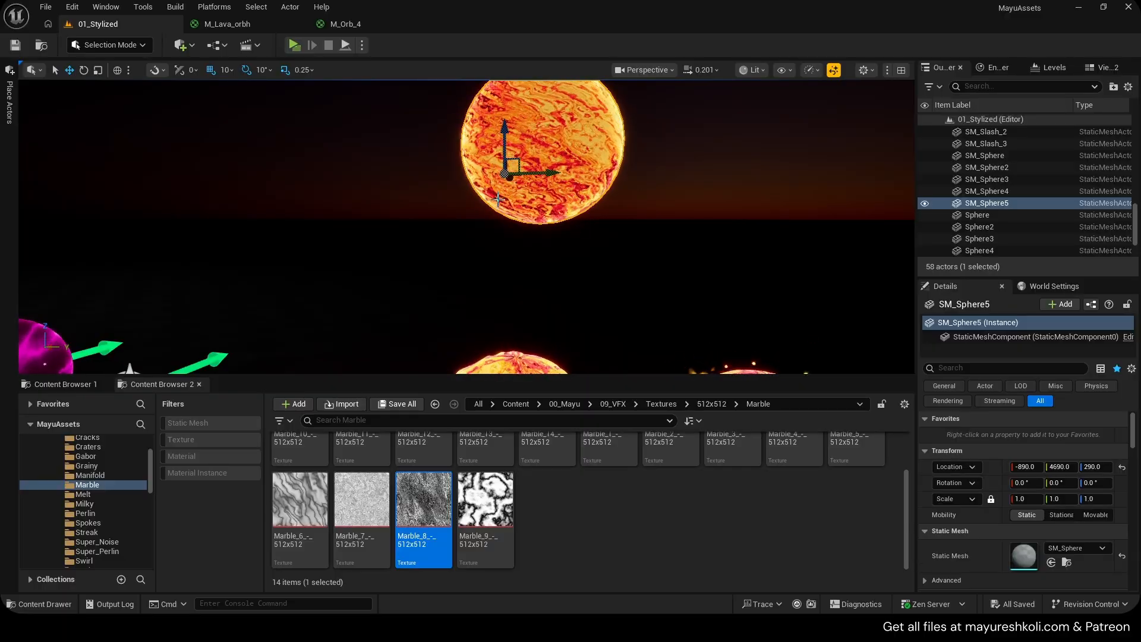
pyautogui.click(224, 30)
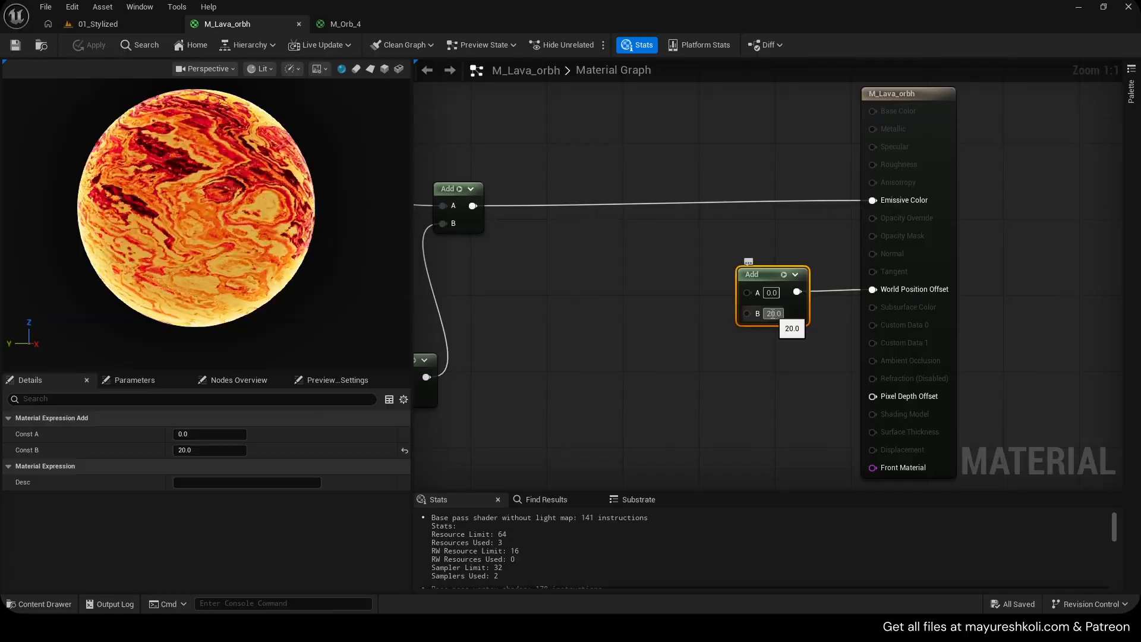
# Delete the Add node connected to World Position Offset.
pyautogui.moveTo(801, 345)
pyautogui.mouseDown(button='right')
pyautogui.moveTo(804, 353)
pyautogui.moveTo(733, 357)
pyautogui.moveTo(794, 329)
pyautogui.mouseUp(button='right')
pyautogui.scroll(1, 793, 373)
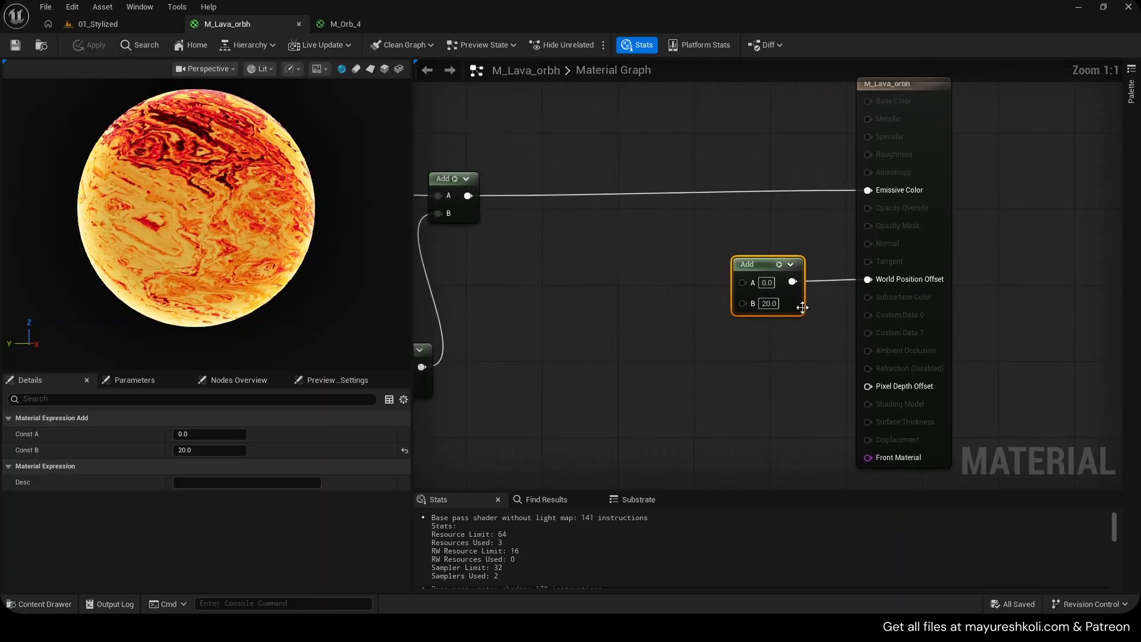
pyautogui.moveTo(802, 307); pyautogui.dragTo(755, 318)
pyautogui.press('Delete')
pyautogui.moveTo(751, 299); pyautogui.dragTo(795, 291, button='right')
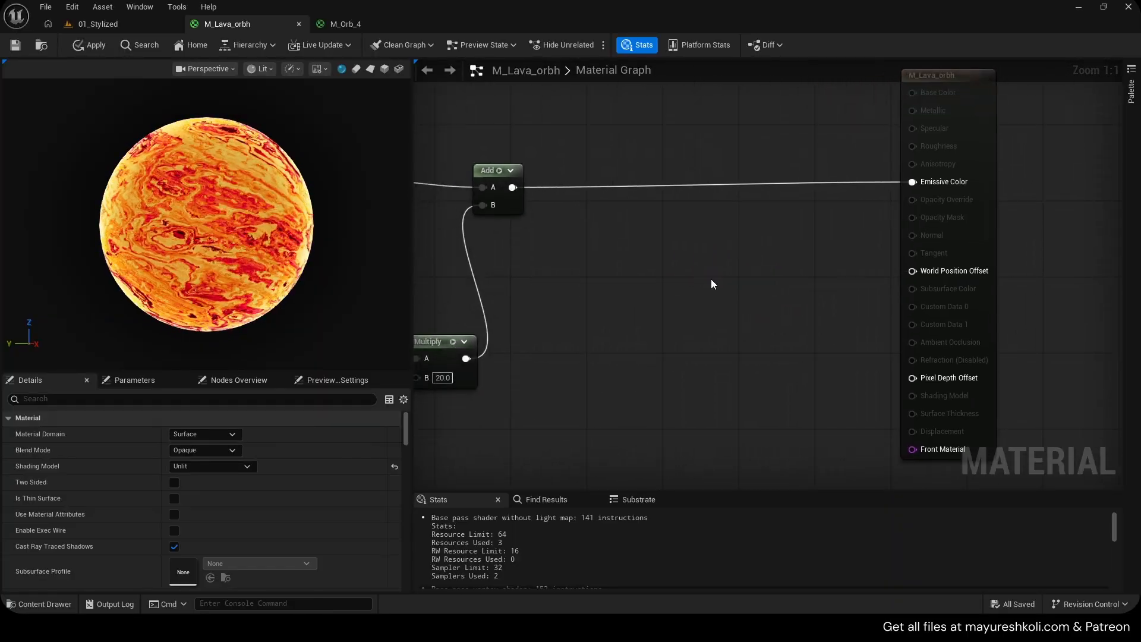
# Add a Texture Sample node beside the World Position Offset input and open its texture choices.
pyautogui.moveTo(696, 268); pyautogui.dragTo(777, 293, button='right')
pyautogui.scroll(-4, 779, 319)
pyautogui.scroll(4, 779, 320)
pyautogui.press('t')
pyautogui.click(746, 312)
pyautogui.moveTo(783, 321); pyautogui.dragTo(745, 312)
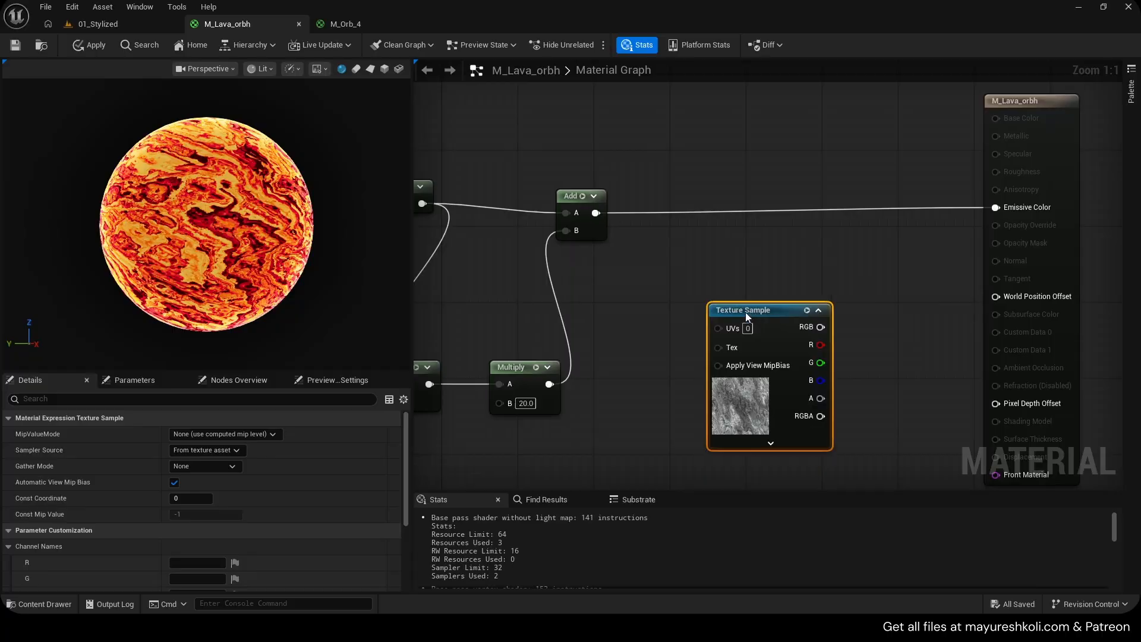
pyautogui.scroll(-5, 589, 396)
pyautogui.scroll(-4, 238, 498)
pyautogui.click(291, 512)
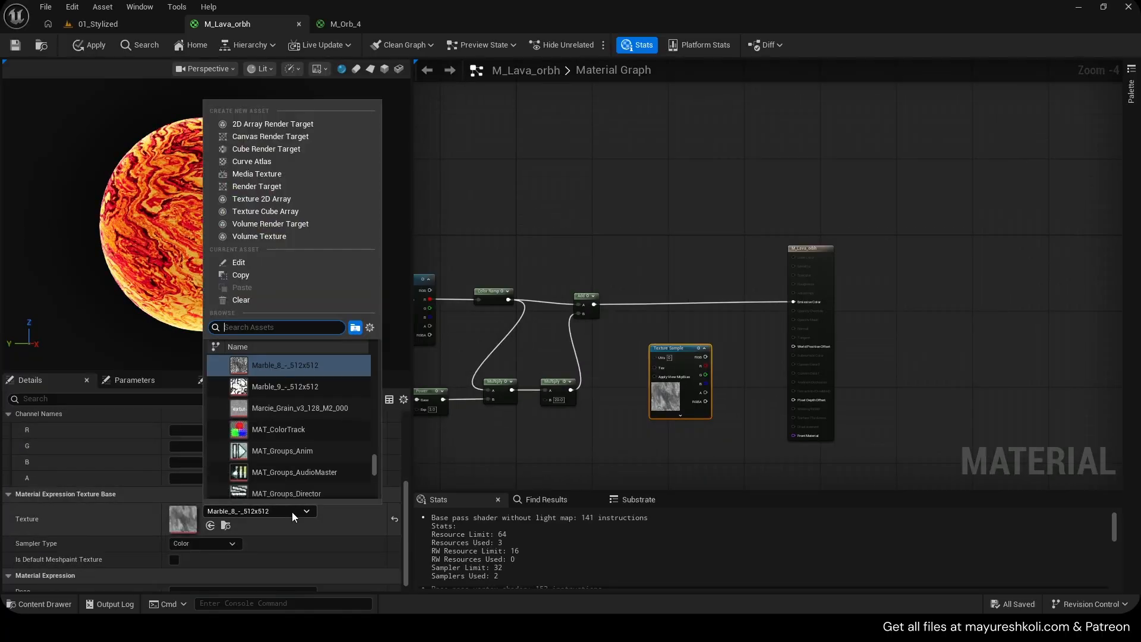
pyautogui.click(296, 513)
# Replace the new marble Texture Sample with a copy of the Cloud_Texture sample, placed beside World Position Offset.
pyautogui.moveTo(452, 332); pyautogui.dragTo(697, 289, button='right')
pyautogui.click(597, 332)
pyautogui.moveTo(945, 346); pyautogui.dragTo(588, 244, button='right')
pyautogui.hotkey('ctrl', 'v')
pyautogui.scroll(4, 718, 290)
pyautogui.click(767, 235)
pyautogui.press('Delete')
pyautogui.moveTo(820, 309); pyautogui.dragTo(737, 386, button='right')
pyautogui.scroll(-4, 736, 386)
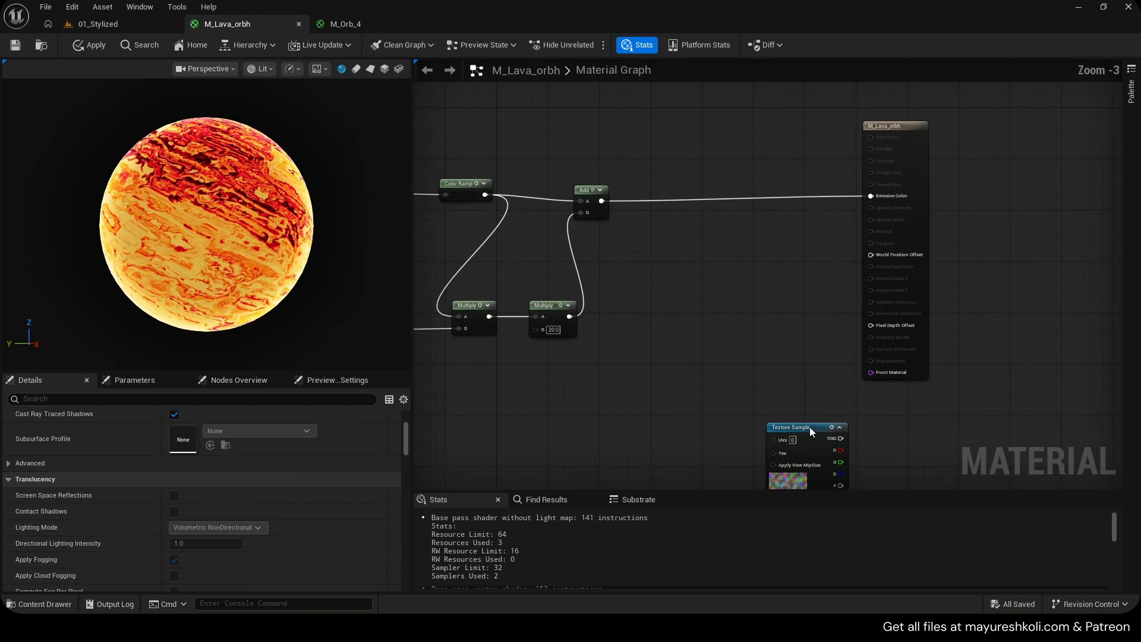
pyautogui.moveTo(809, 426); pyautogui.dragTo(720, 280)
pyautogui.scroll(4, 726, 304)
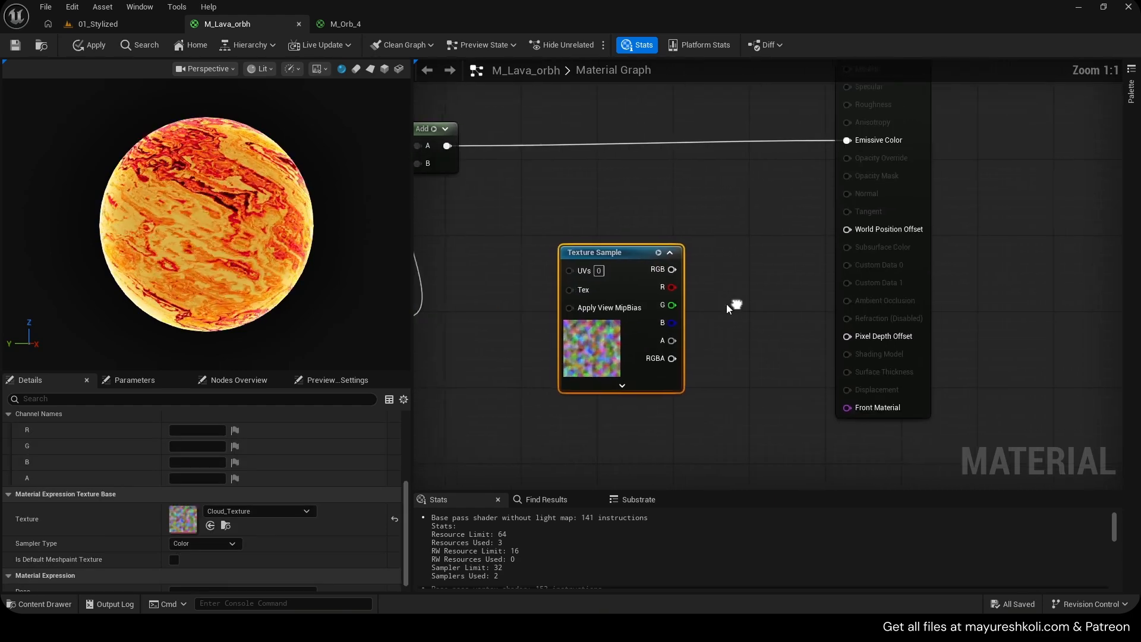
# Open Cloud_Texture and examine its red channel in isolation, returning to the M_Lava_orbh graph.
pyautogui.doubleClick(183, 511)
pyautogui.click(221, 47)
pyautogui.click(240, 48)
pyautogui.scroll(-5, 260, 209)
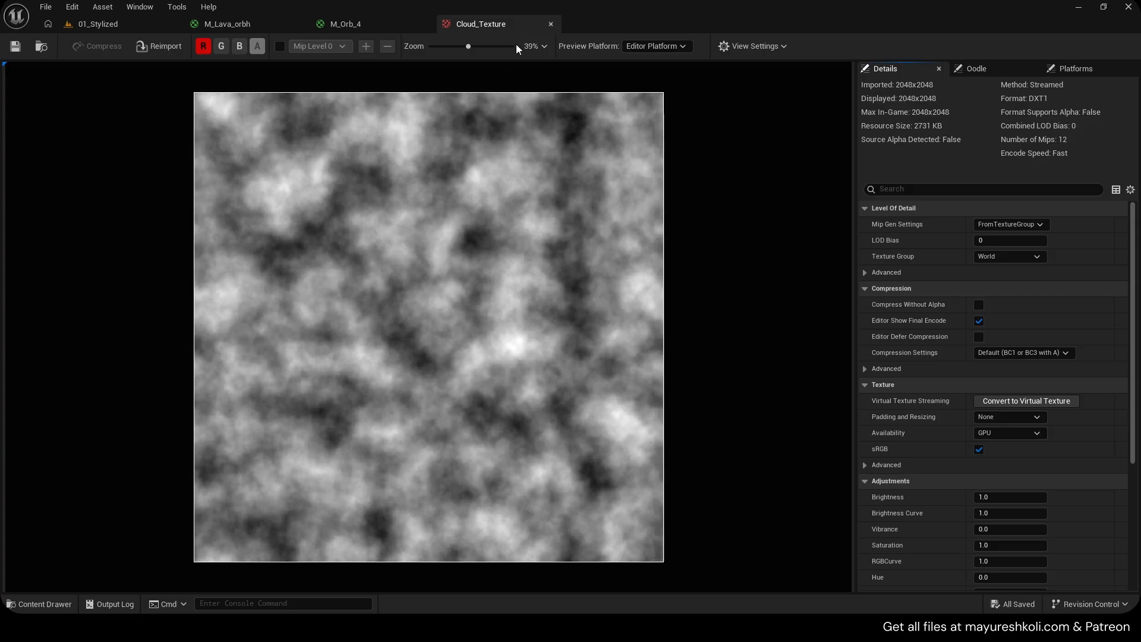
pyautogui.click(551, 24)
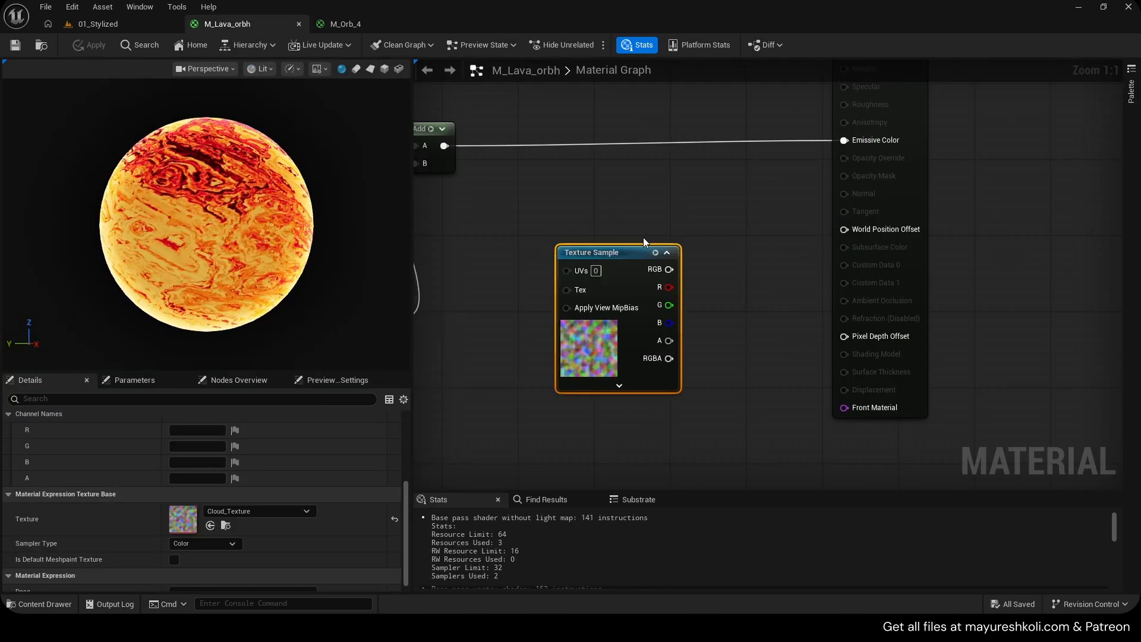
pyautogui.moveTo(643, 237); pyautogui.dragTo(566, 235, button='right')
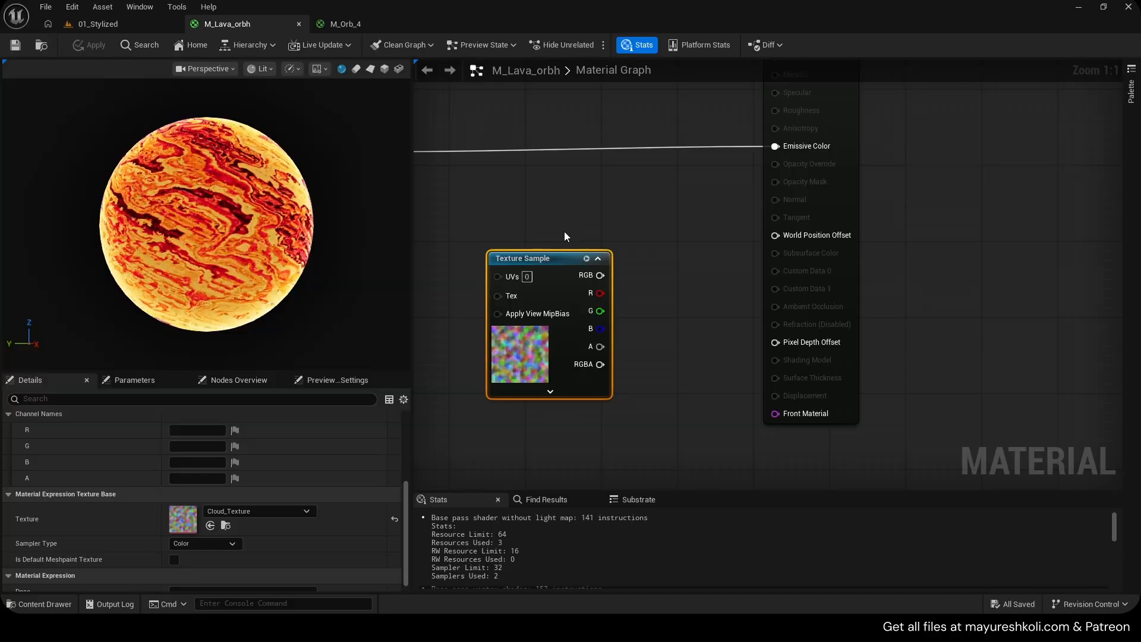
pyautogui.moveTo(575, 232); pyautogui.dragTo(571, 257, button='right')
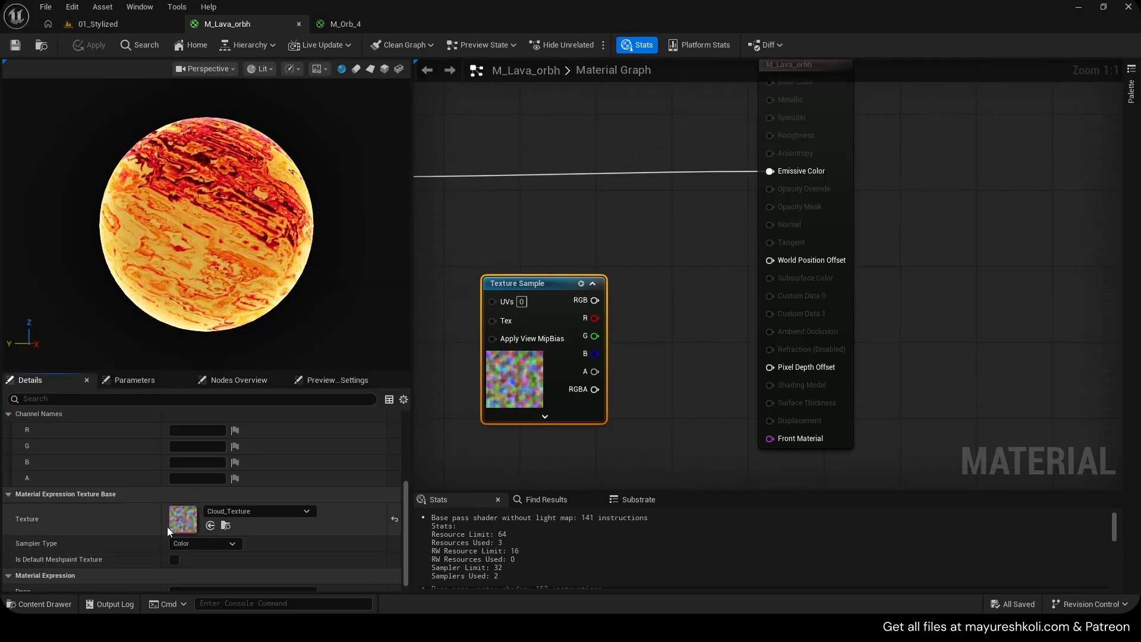
pyautogui.doubleClick(182, 521)
pyautogui.click(222, 47)
pyautogui.click(239, 46)
pyautogui.scroll(-10, 316, 275)
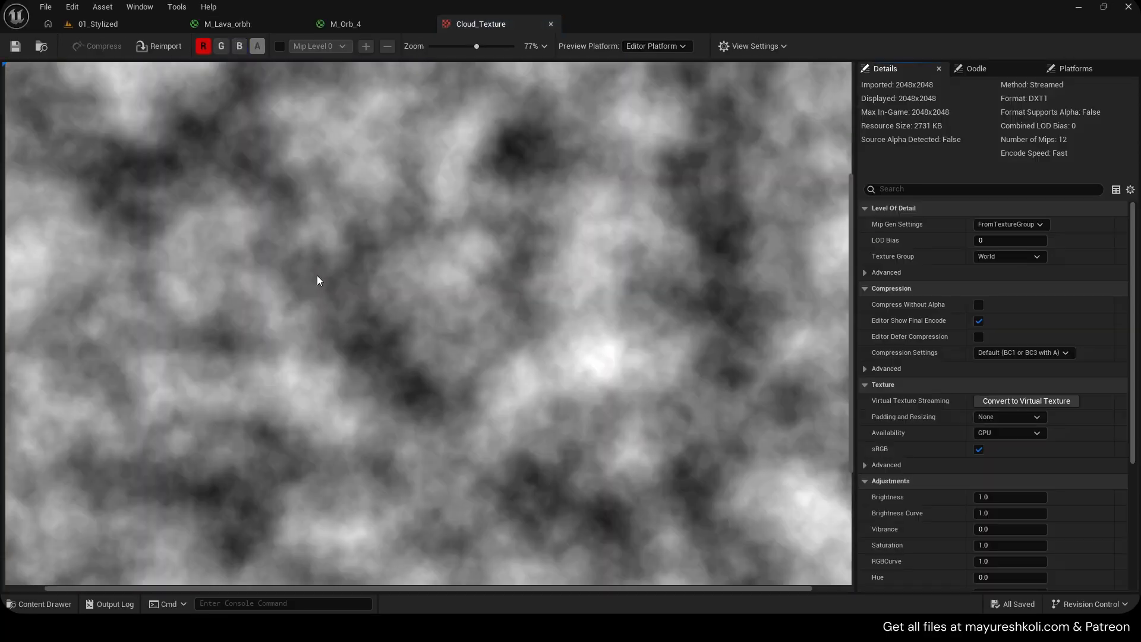
pyautogui.click(238, 23)
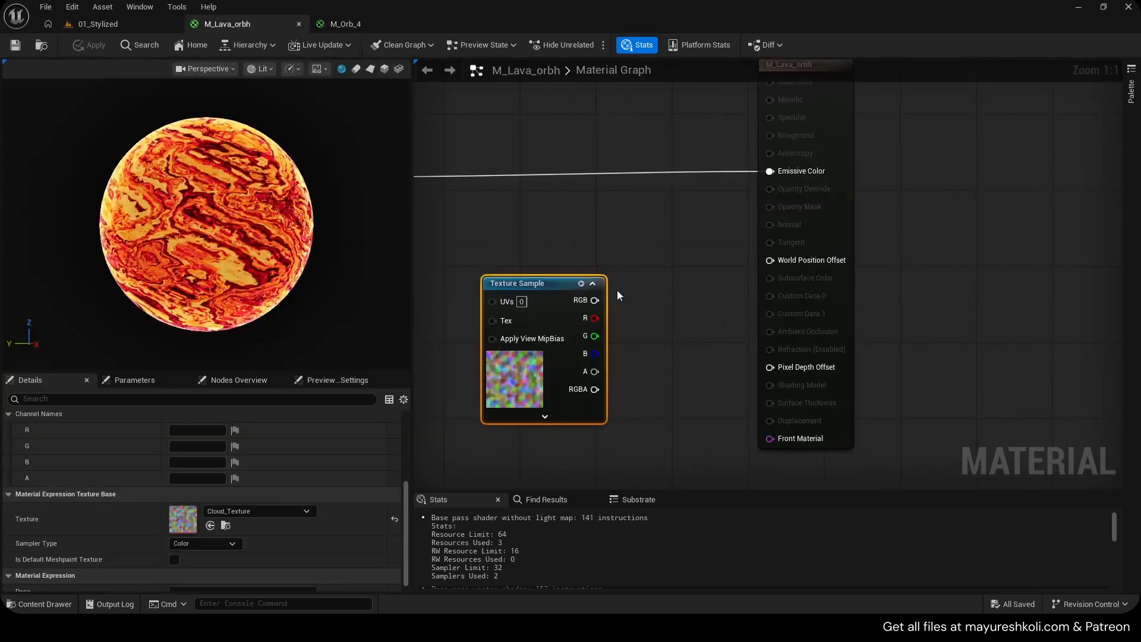
# Route the Cloud_Texture sample's R output through a new Add node's A input into World Position Offset, and save the material.
pyautogui.moveTo(689, 303); pyautogui.dragTo(674, 293)
pyautogui.moveTo(766, 284); pyautogui.dragTo(661, 287, button='right')
pyautogui.moveTo(568, 299); pyautogui.dragTo(560, 303)
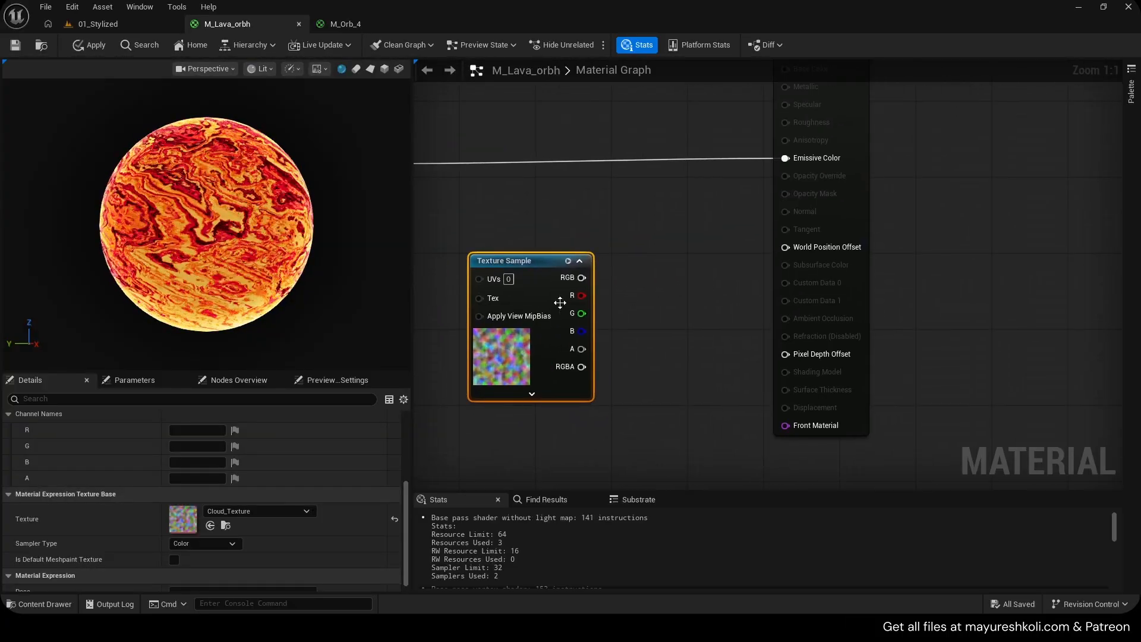
pyautogui.click(650, 269)
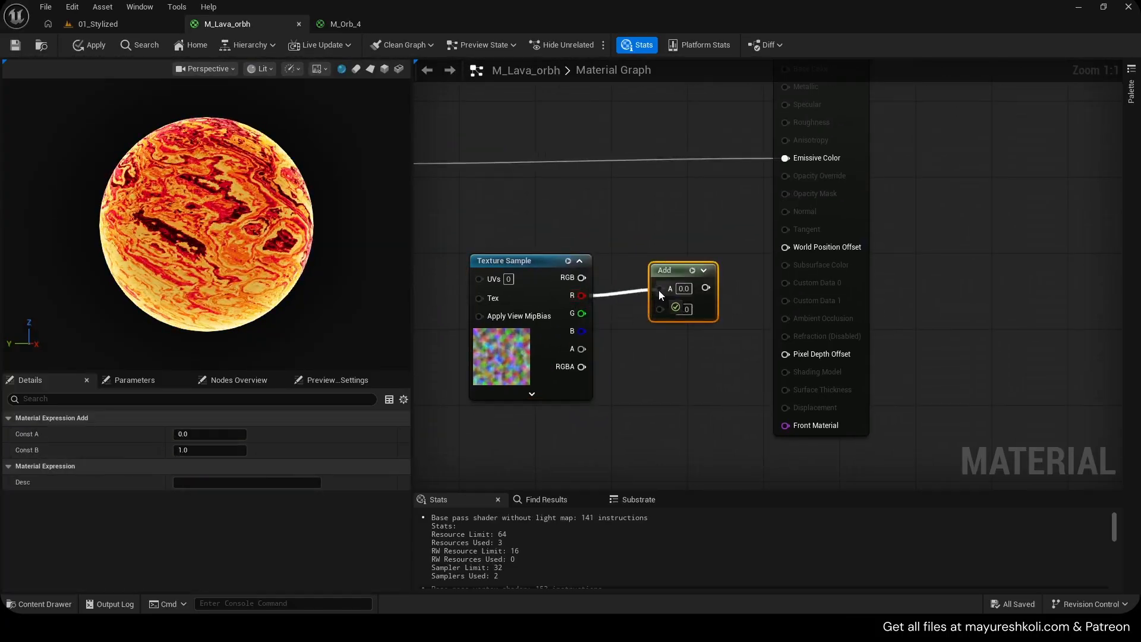
pyautogui.moveTo(658, 290); pyautogui.dragTo(660, 290)
pyautogui.moveTo(706, 287); pyautogui.dragTo(785, 247)
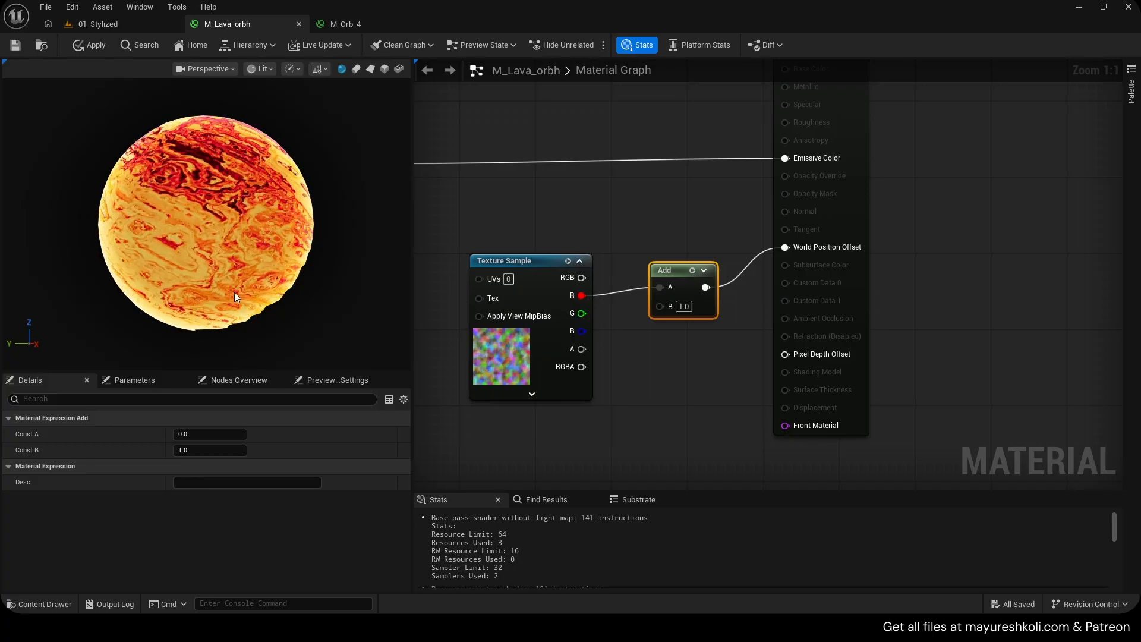
pyautogui.scroll(2, 236, 294)
pyautogui.scroll(2, 237, 300)
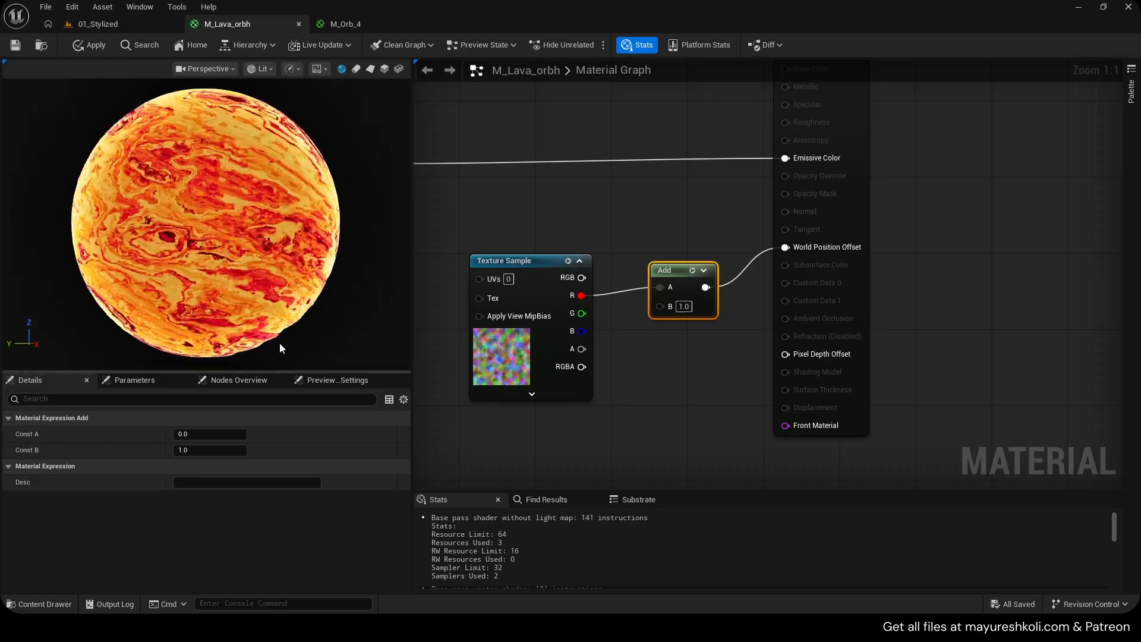
pyautogui.hotkey('ctrl', 's')
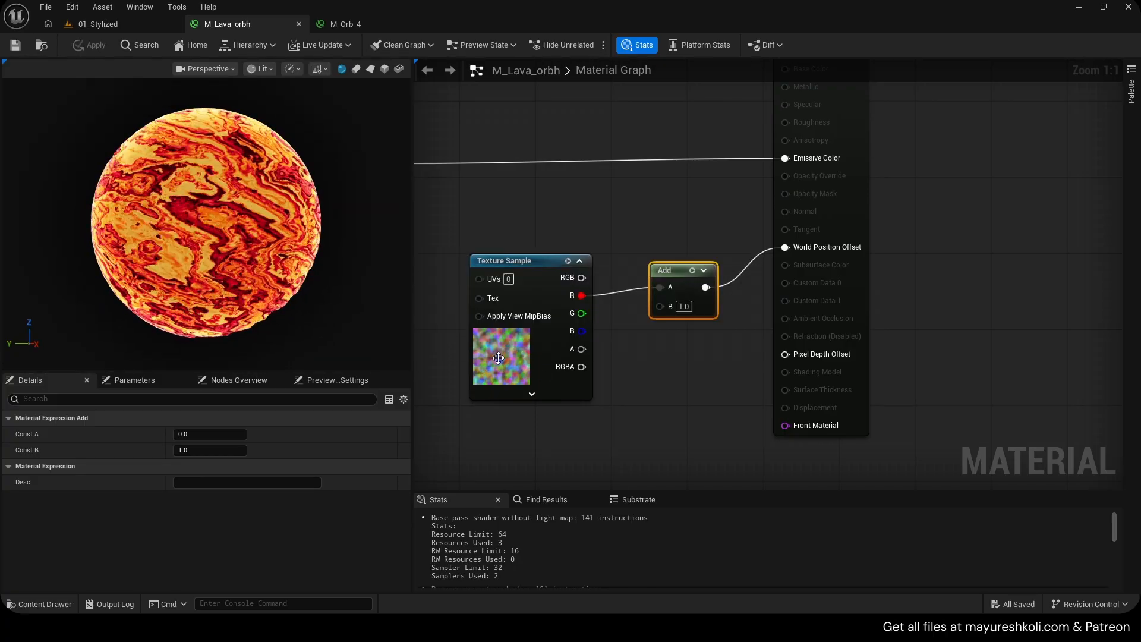
# Replace the Add node with a Multiply node, wiring the Texture Sample's R output through its A input into World Position Offset.
pyautogui.click(501, 354)
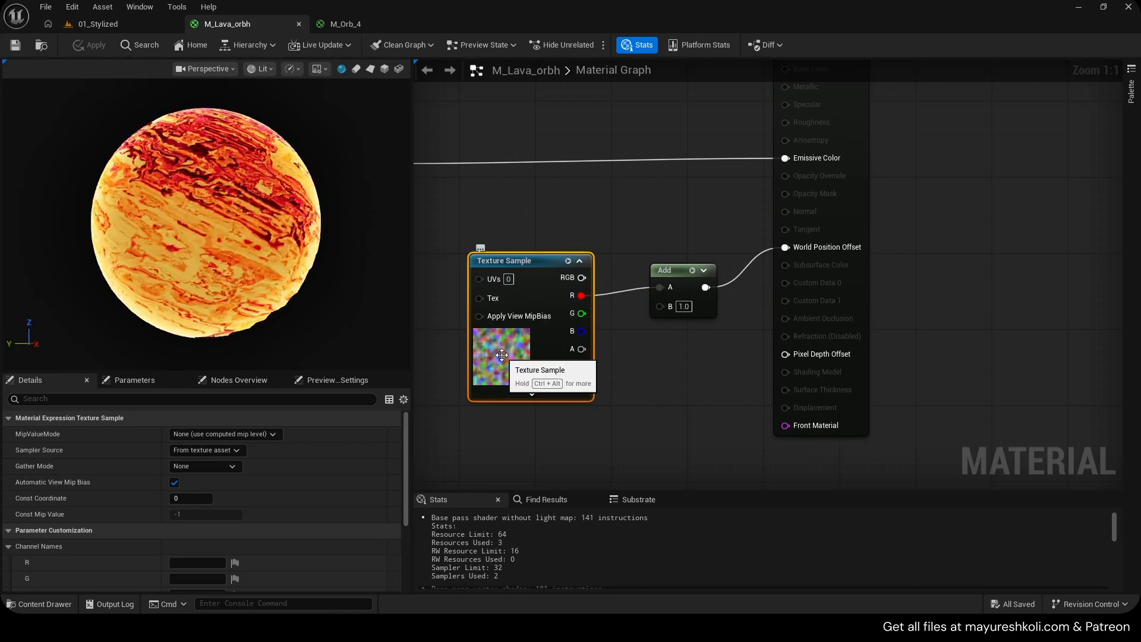
pyautogui.moveTo(658, 345); pyautogui.dragTo(671, 343, button='right')
pyautogui.moveTo(699, 285); pyautogui.dragTo(698, 294)
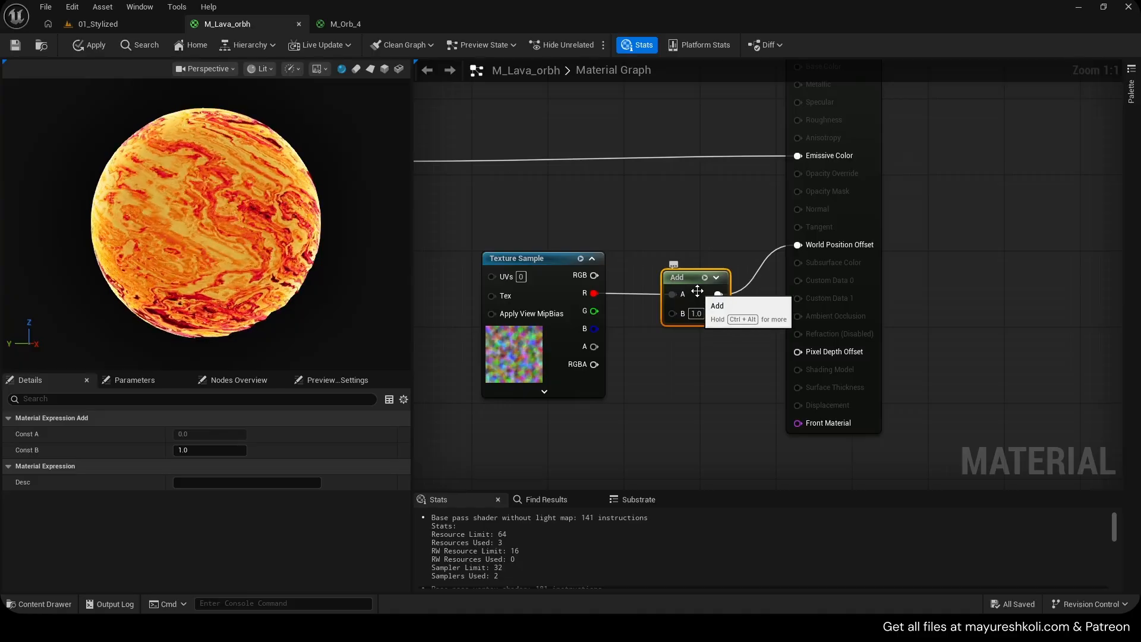
pyautogui.press('Delete')
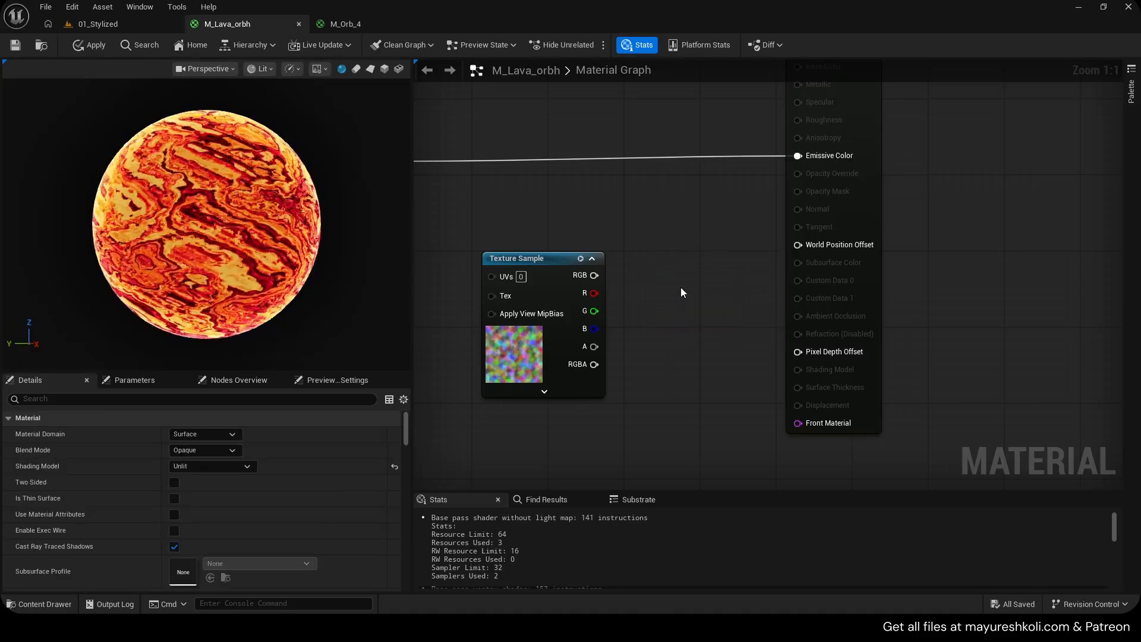
pyautogui.click(681, 282)
pyautogui.moveTo(594, 293); pyautogui.dragTo(800, 245)
pyautogui.moveTo(696, 276); pyautogui.dragTo(697, 285)
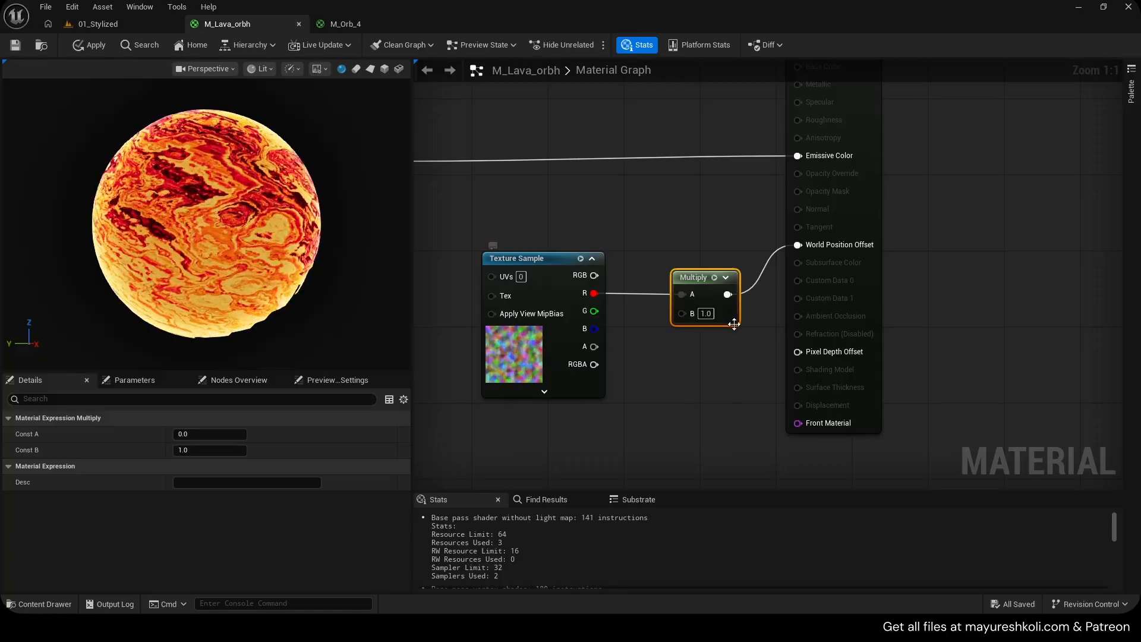
# Set the Multiply node's B value to 20, apply the material and check the orb in the 01_Stylized level.
pyautogui.click(706, 313)
pyautogui.write('20')
pyautogui.click(684, 353)
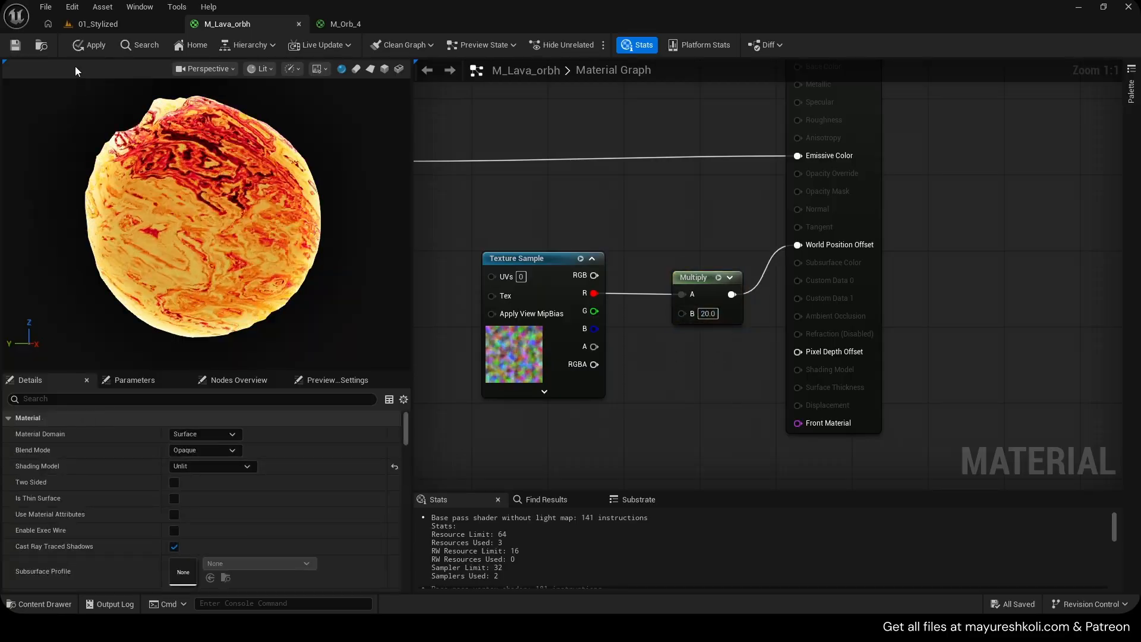
pyautogui.click(90, 45)
pyautogui.click(127, 22)
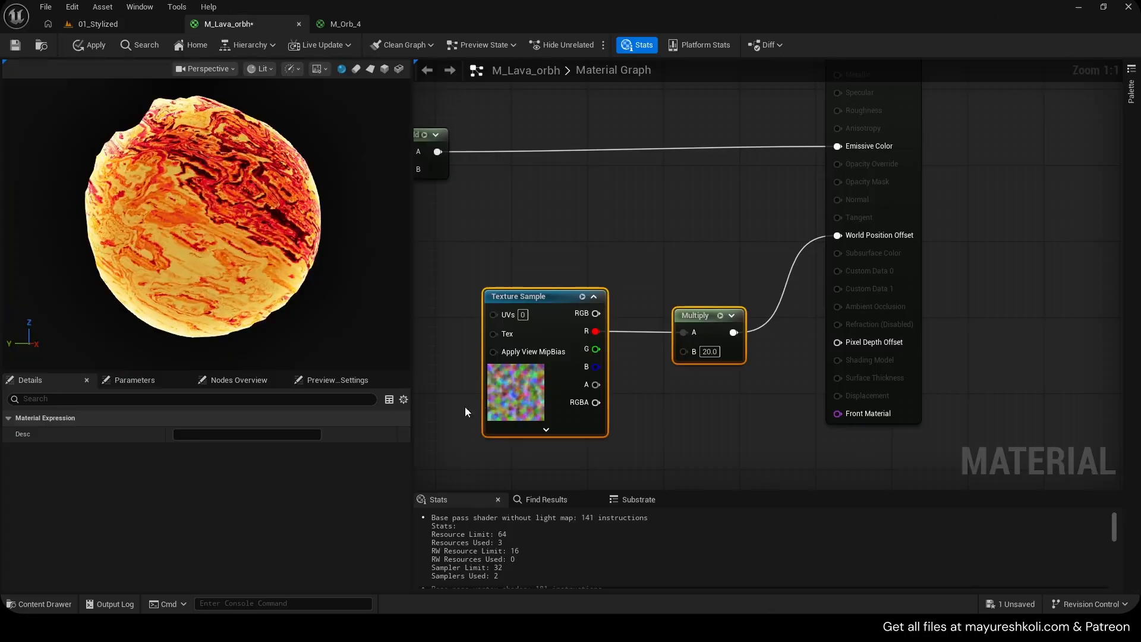
# Connect the cloud Texture Sample's R output directly to Emissive Color to preview the noise mask on the orb.
pyautogui.click(520, 390)
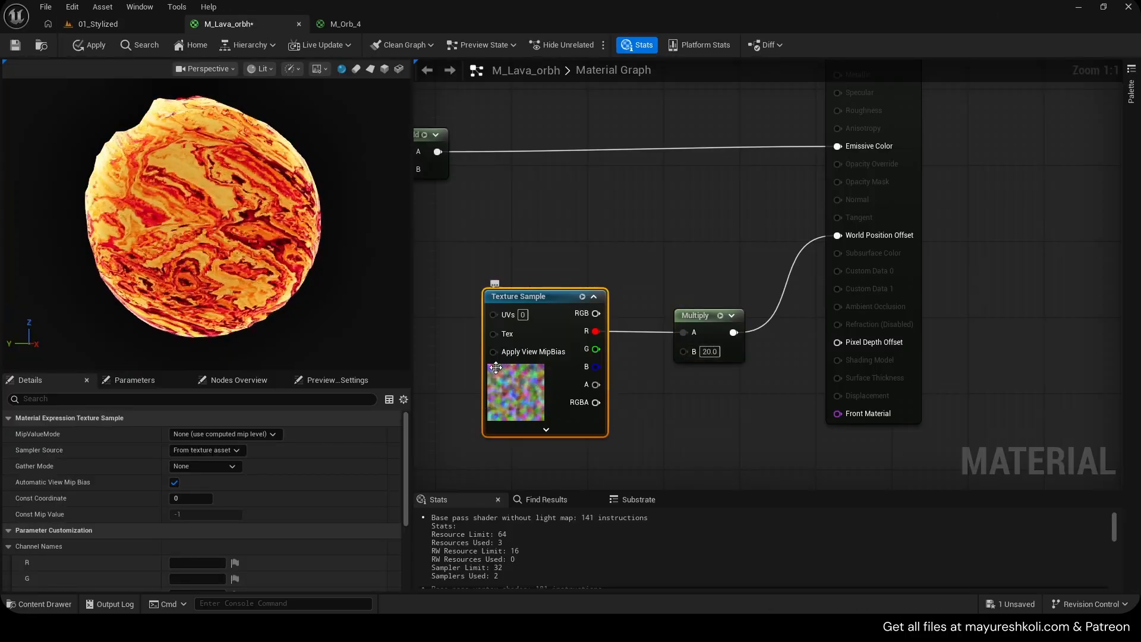
pyautogui.scroll(-2, 595, 351)
pyautogui.moveTo(594, 355); pyautogui.dragTo(755, 254)
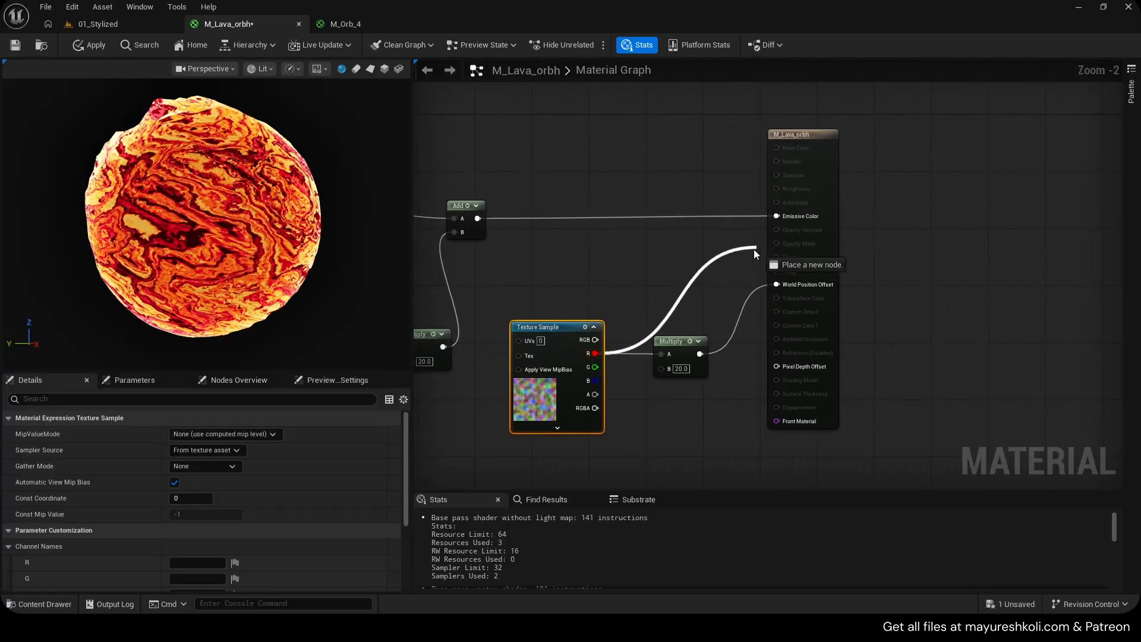
pyautogui.moveTo(804, 216); pyautogui.dragTo(802, 216)
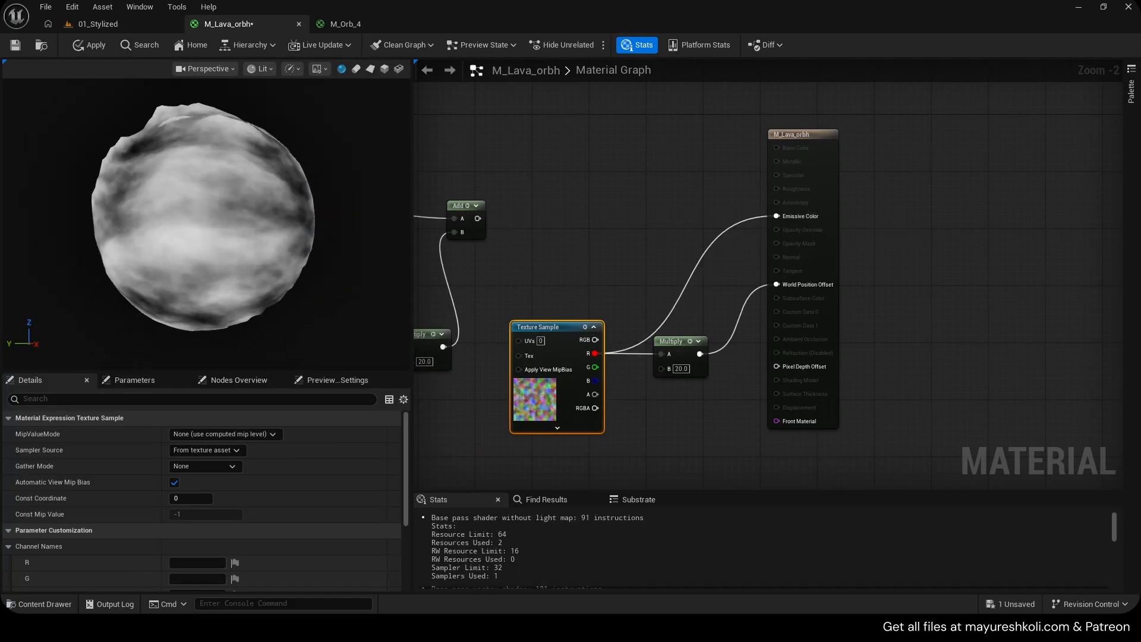
# Inspect the displaced preview sphere from several sides and save the material.
pyautogui.moveTo(213, 208); pyautogui.dragTo(195, 137)
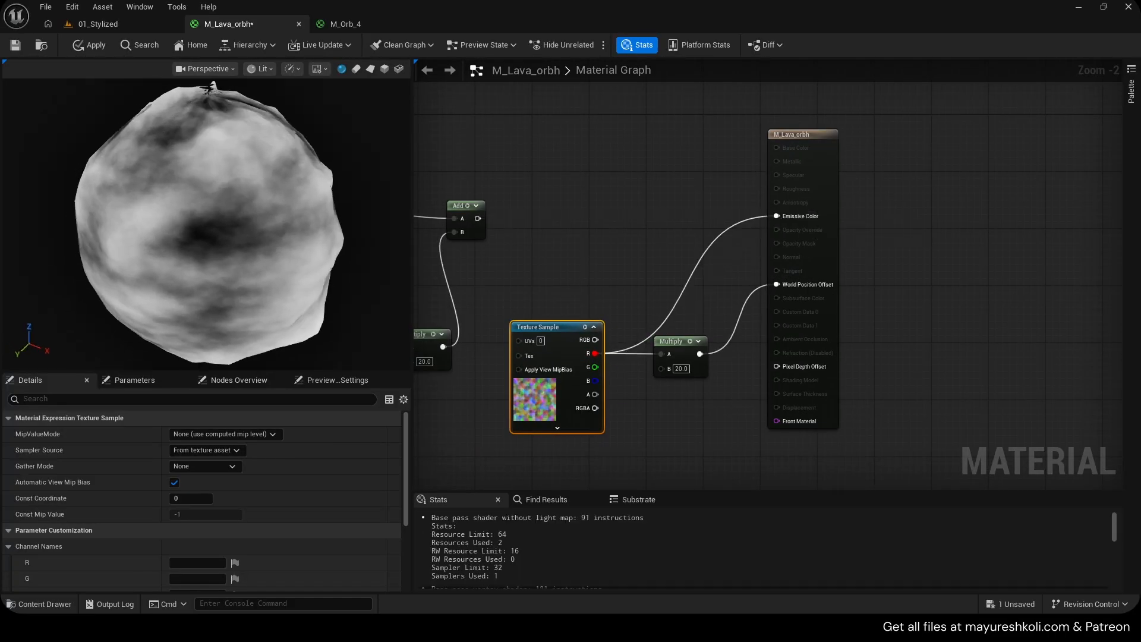
pyautogui.moveTo(195, 238)
pyautogui.mouseDown(button='right')
pyautogui.moveTo(189, 202)
pyautogui.moveTo(189, 250)
pyautogui.mouseUp(button='right')
pyautogui.moveTo(189, 249); pyautogui.dragTo(180, 218)
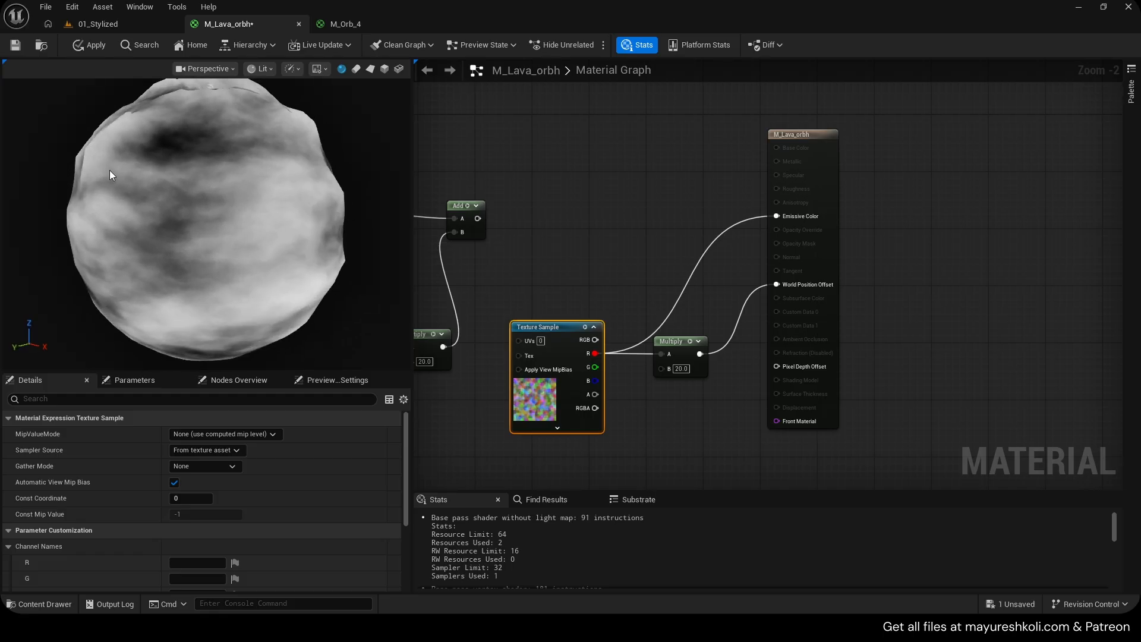
pyautogui.moveTo(110, 170); pyautogui.dragTo(143, 135)
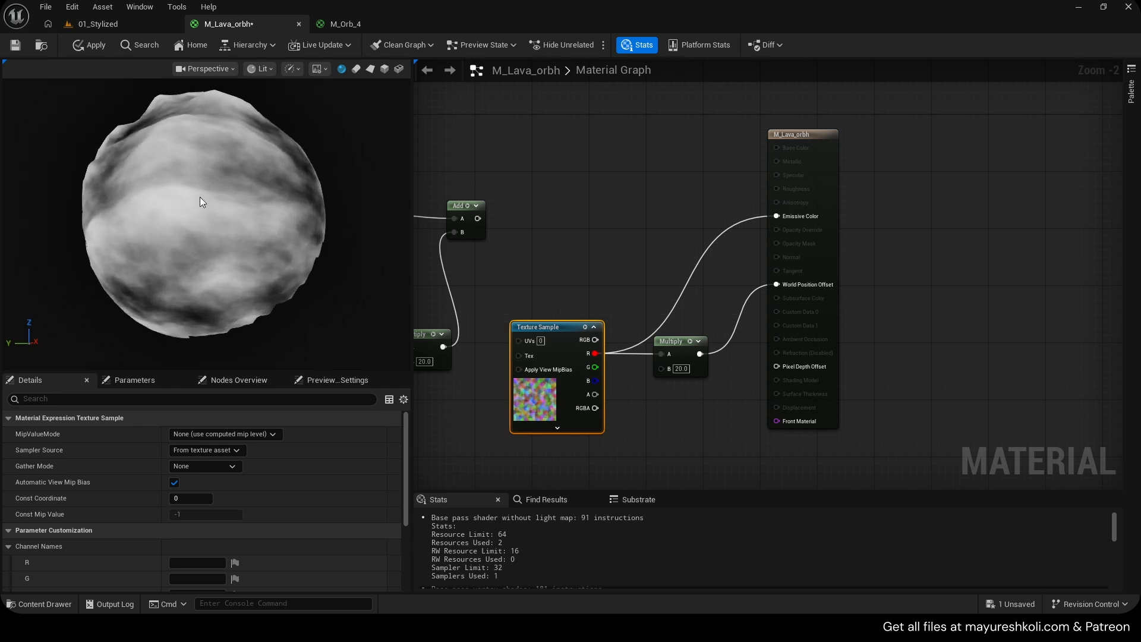
pyautogui.scroll(2, 665, 391)
pyautogui.hotkey('ctrl', 's')
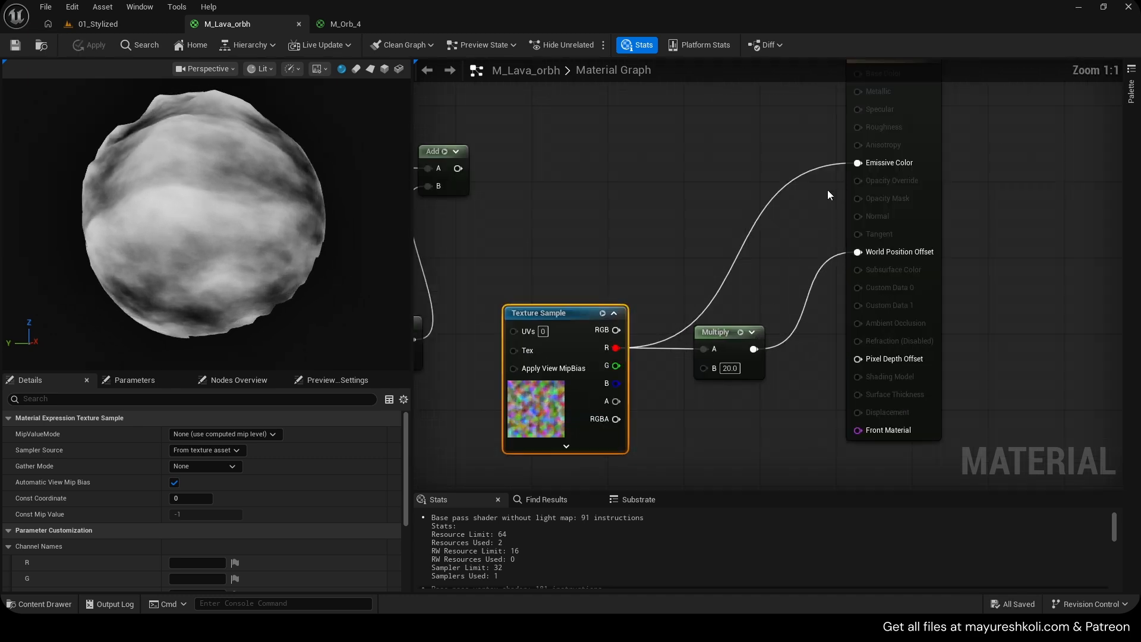
# Add a VertexNormalWS node above the Texture Sample and shift the Texture Sample and Multiply nodes to make room.
pyautogui.rightClick(576, 228)
pyautogui.write('vertex')
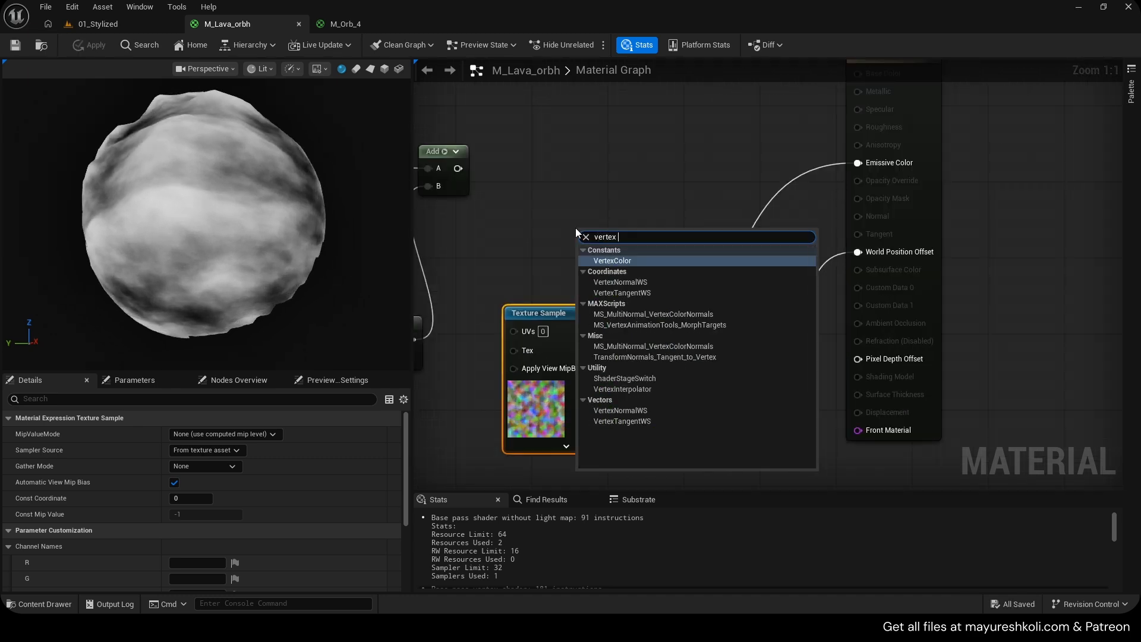
pyautogui.press('Down')
pyautogui.press('Return')
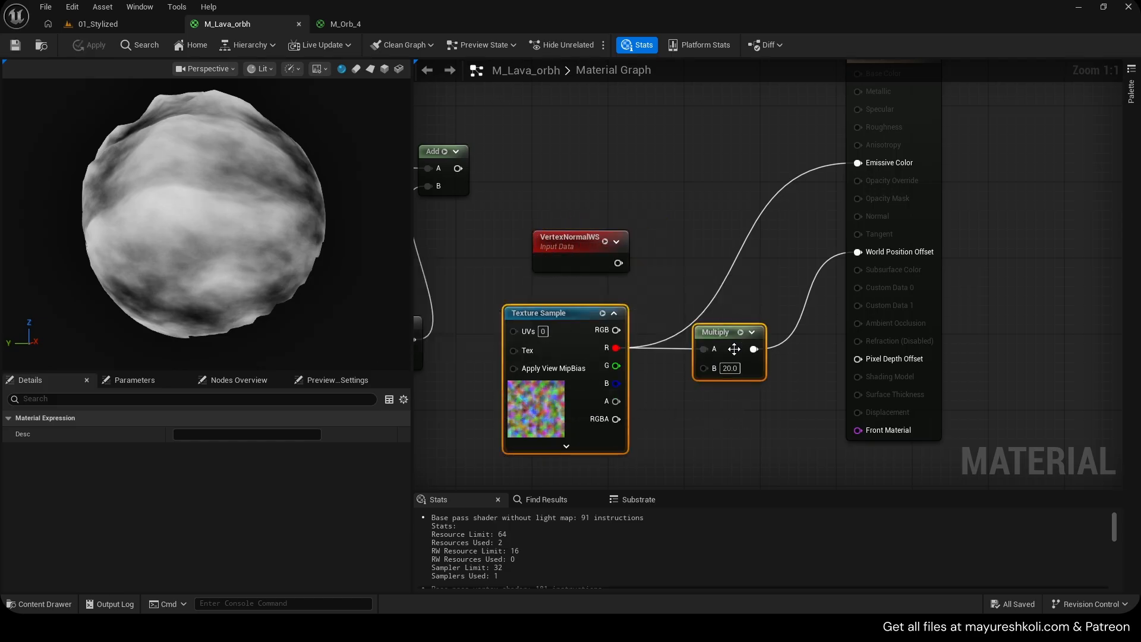
pyautogui.moveTo(734, 349); pyautogui.dragTo(763, 358)
pyautogui.click(526, 340)
pyautogui.moveTo(700, 418); pyautogui.dragTo(744, 440)
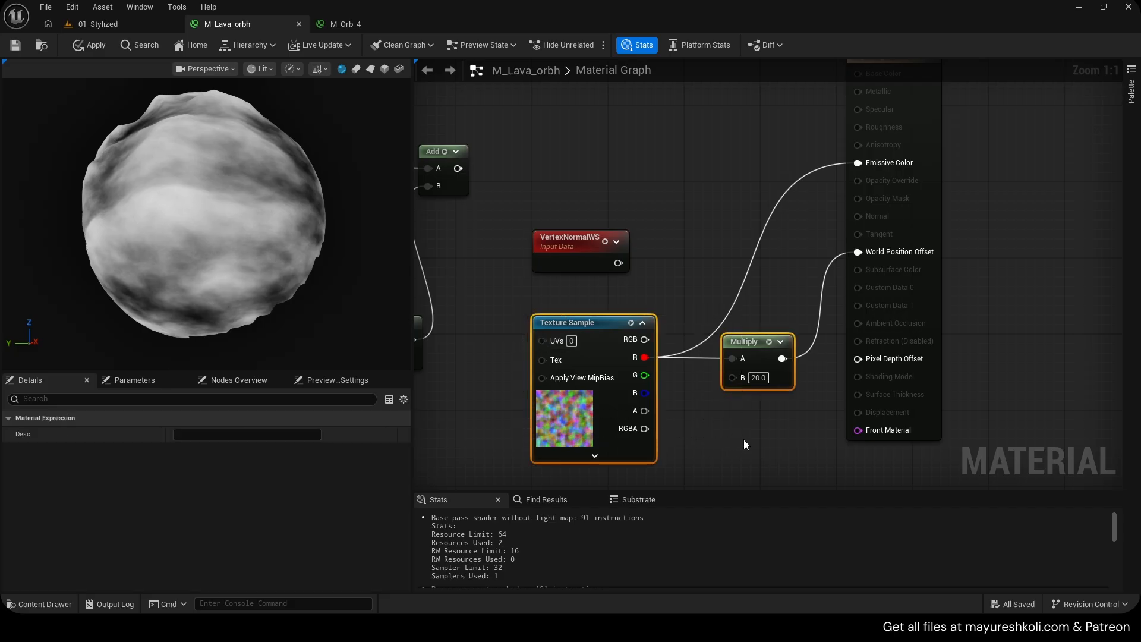
pyautogui.click(553, 298)
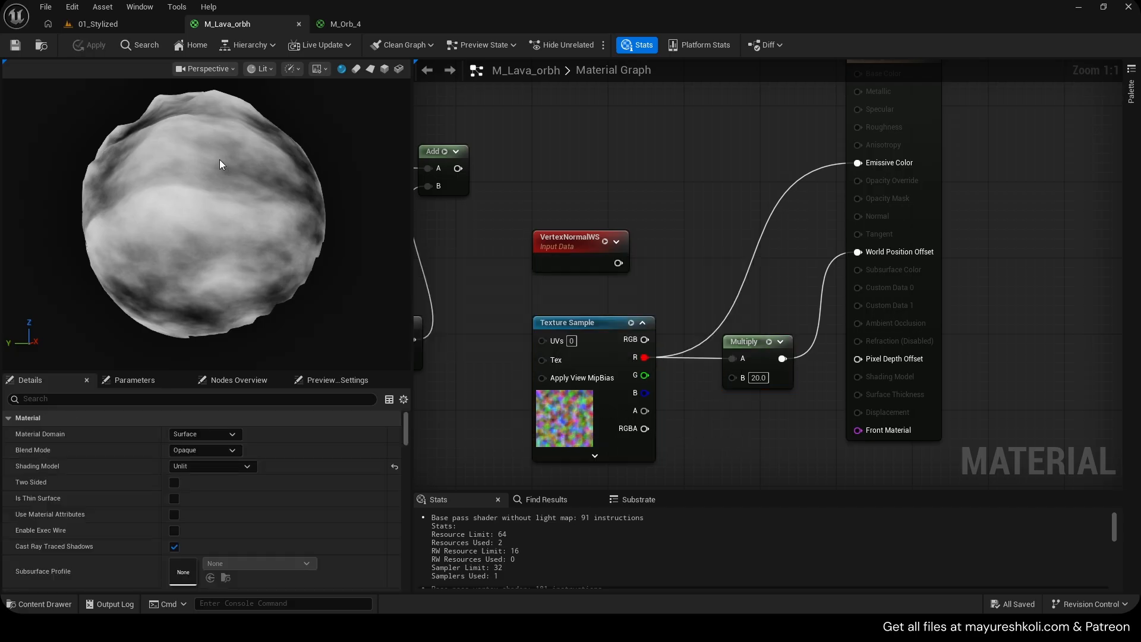
# Multiply VertexNormalWS by the texture's red channel and route it through the 20.0 Multiply into World Position Offset.
pyautogui.moveTo(633, 250); pyautogui.dragTo(608, 252, button='right')
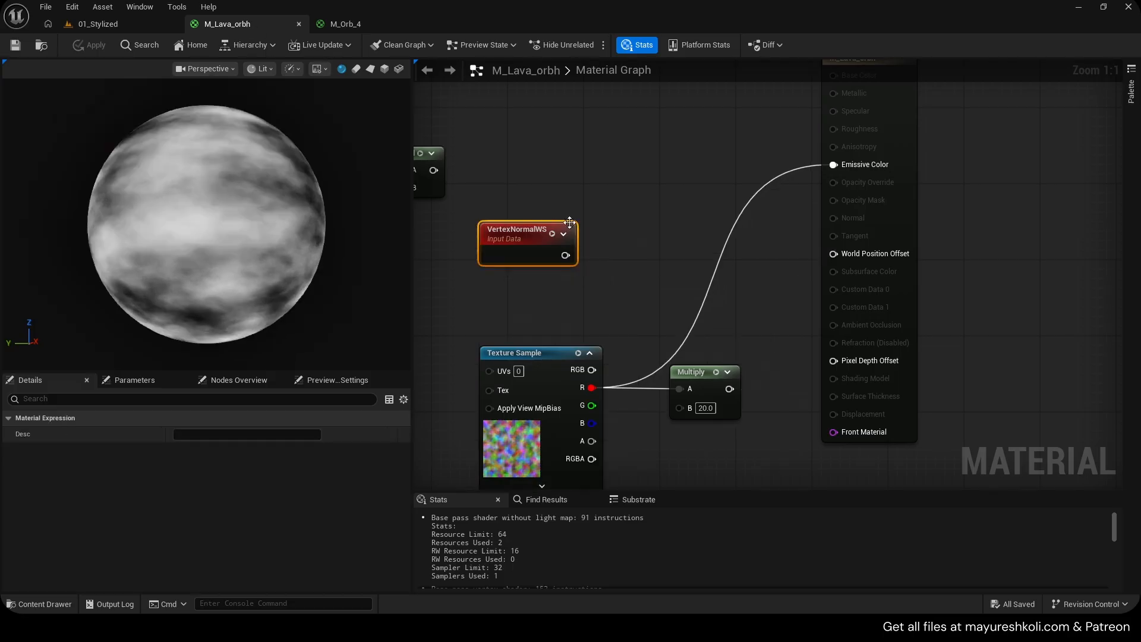
pyautogui.click(532, 255)
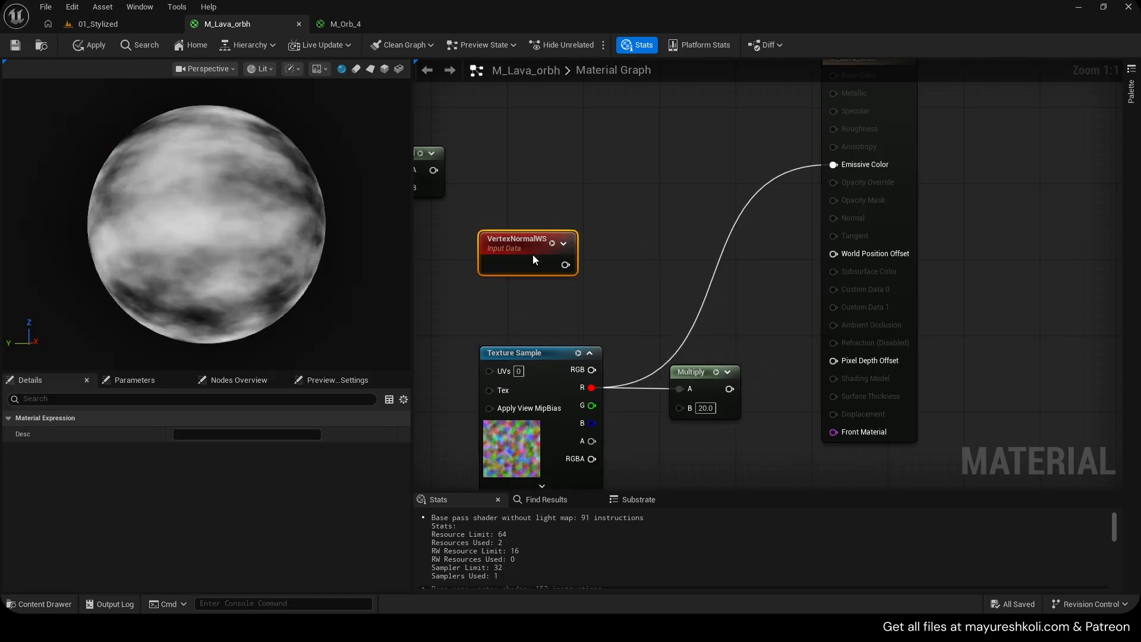
pyautogui.moveTo(664, 269); pyautogui.dragTo(707, 244, button='right')
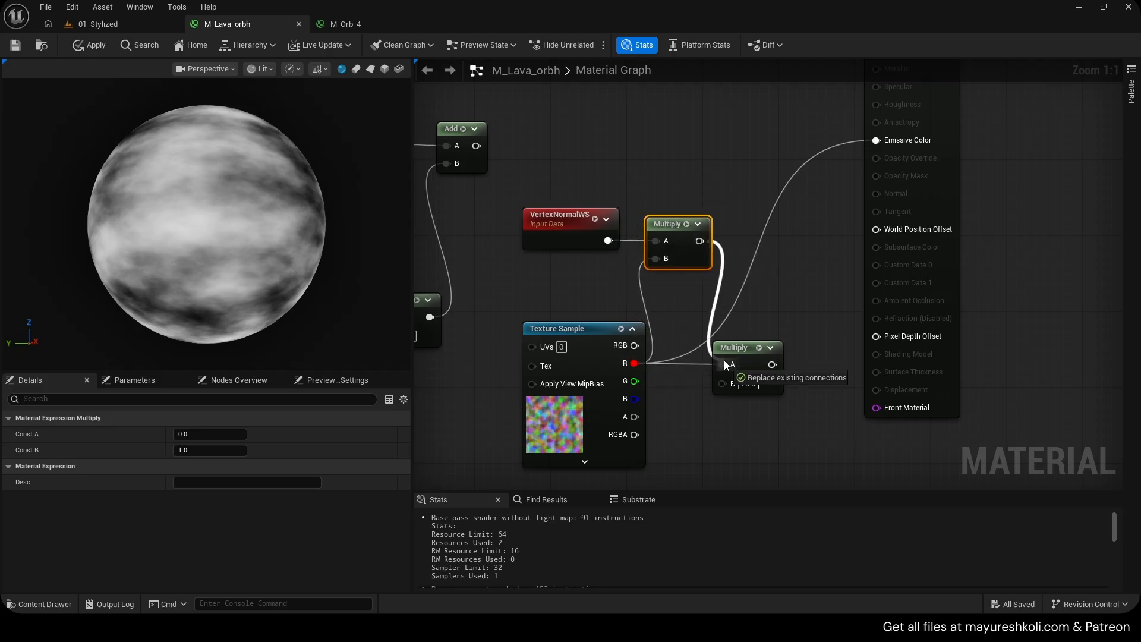
pyautogui.moveTo(822, 292); pyautogui.dragTo(879, 230)
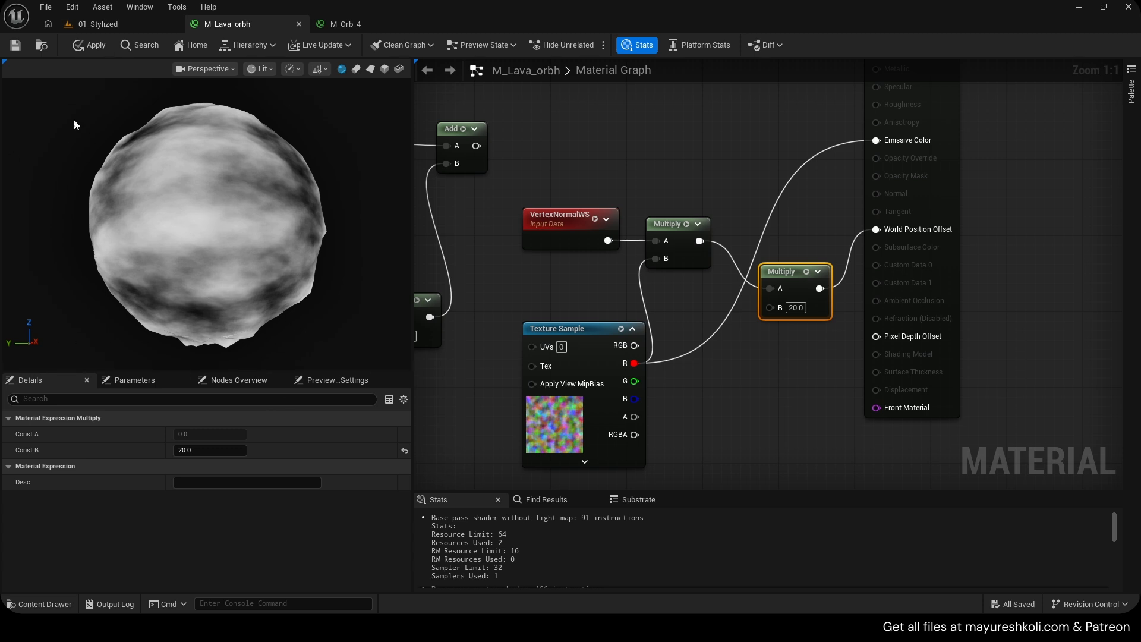
# Check the normal-based displacement on the preview sphere from different angles and save the material.
pyautogui.scroll(-2, 230, 230)
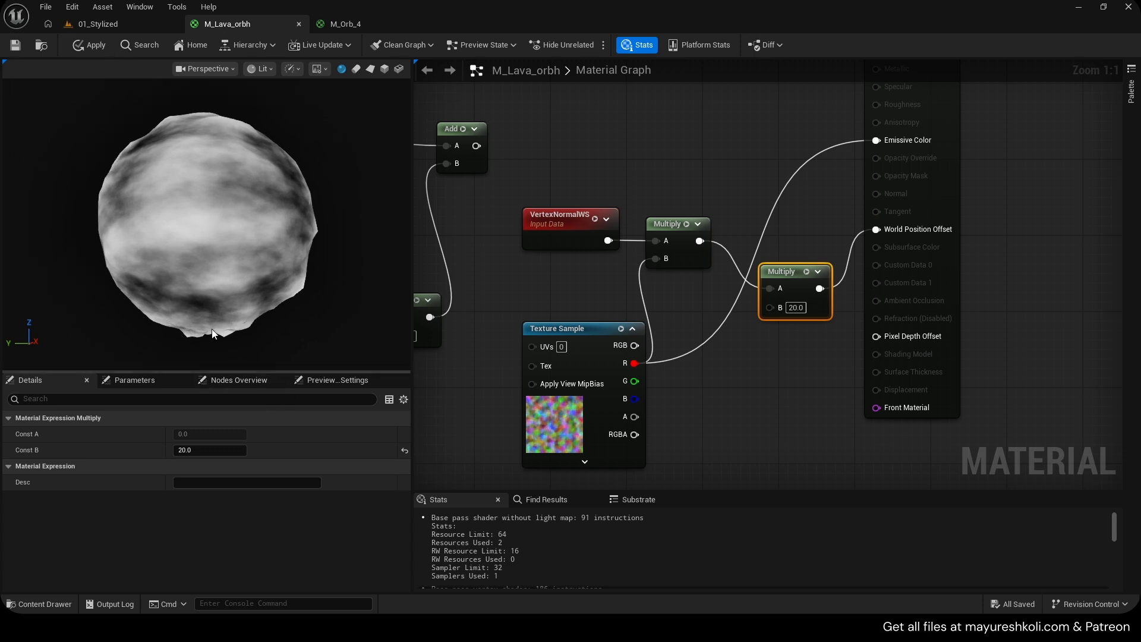
pyautogui.scroll(4, 222, 233)
pyautogui.moveTo(222, 234)
pyautogui.mouseDown()
pyautogui.moveTo(172, 234)
pyautogui.moveTo(229, 240)
pyautogui.mouseUp()
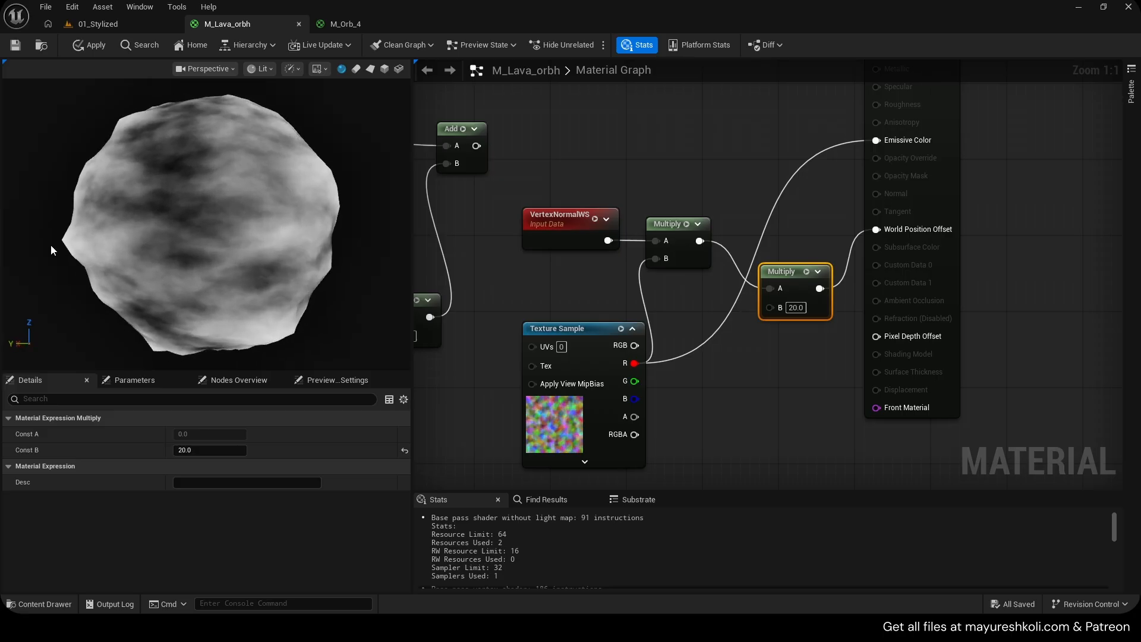
pyautogui.moveTo(51, 245); pyautogui.dragTo(199, 229)
pyautogui.hotkey('ctrl', 's')
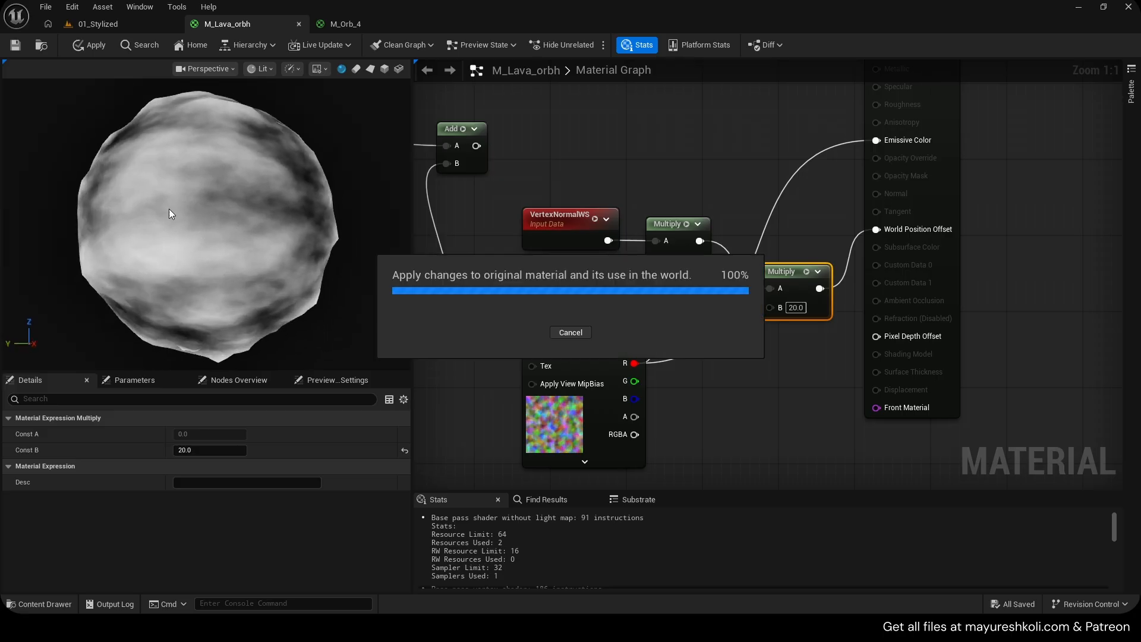
# Add a Panner node beside the displacement Texture Sample and connect its output to the texture's UVs.
pyautogui.moveTo(439, 389); pyautogui.dragTo(630, 381, button='right')
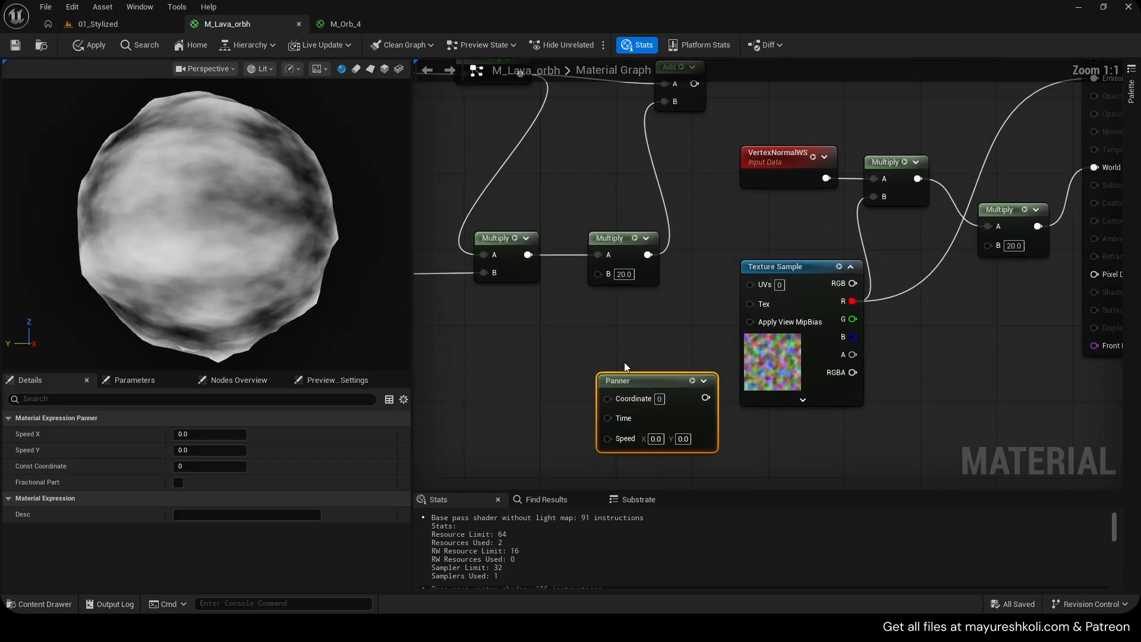
pyautogui.moveTo(607, 399); pyautogui.dragTo(629, 340)
pyautogui.click(671, 325)
pyautogui.moveTo(717, 409); pyautogui.dragTo(670, 343)
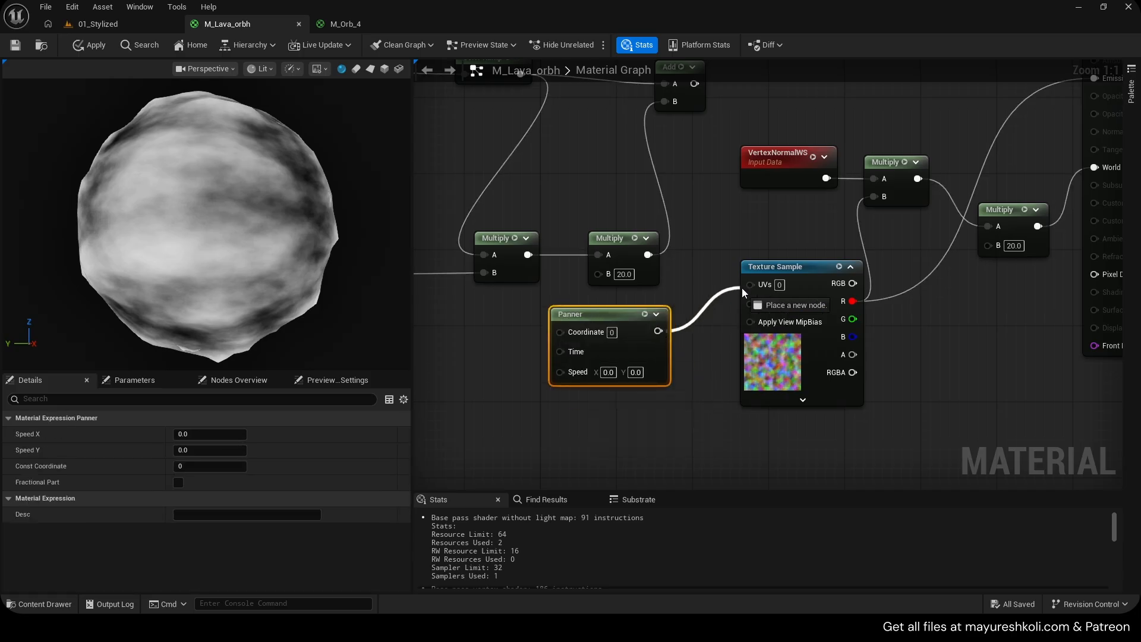
pyautogui.moveTo(741, 288); pyautogui.dragTo(750, 284)
# Set the Panner's speed to X 0.05 and Y 0.1, apply the change and save the material.
pyautogui.click(684, 376)
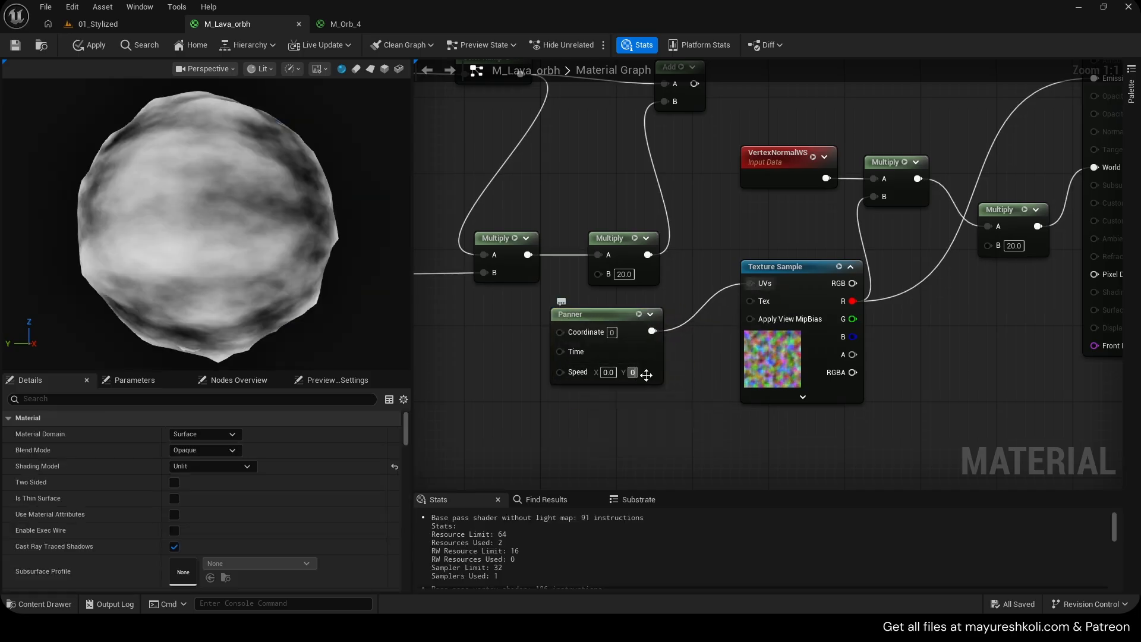
pyautogui.write('.1')
pyautogui.press('Return')
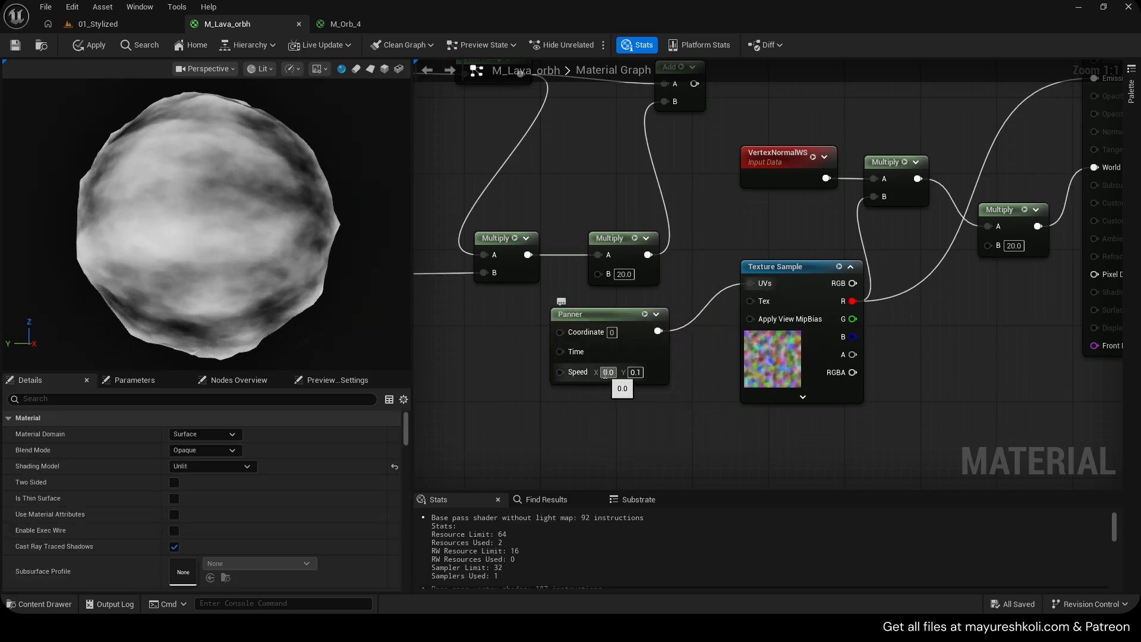
pyautogui.click(605, 374)
pyautogui.write('0.05')
pyautogui.click(663, 383)
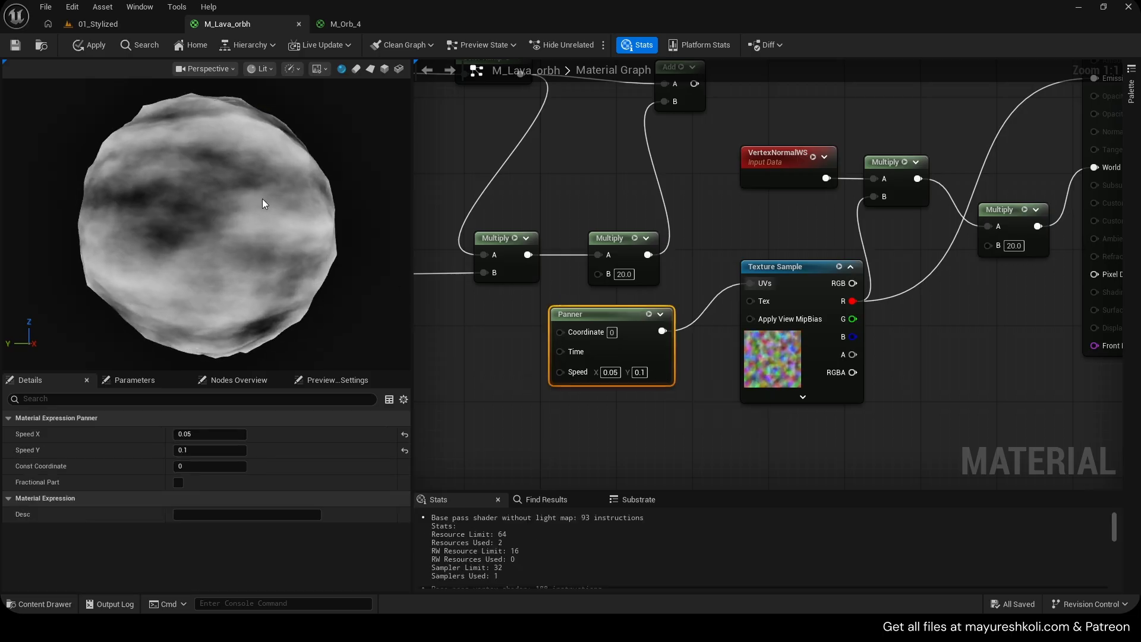
pyautogui.click(92, 46)
pyautogui.scroll(5, 271, 212)
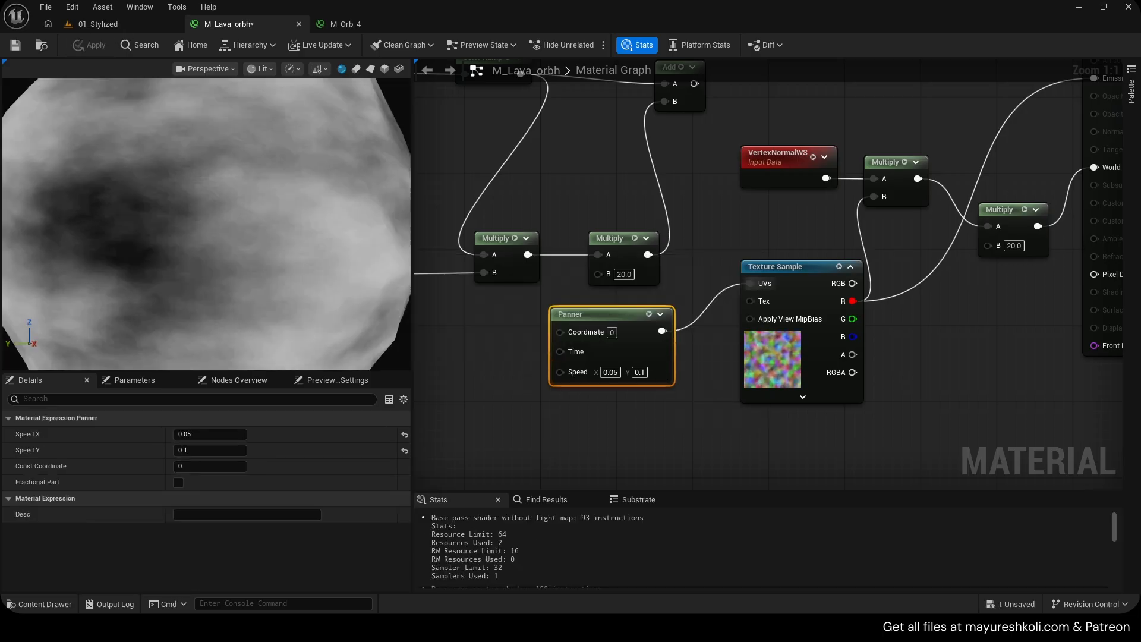
pyautogui.scroll(-6, 206, 224)
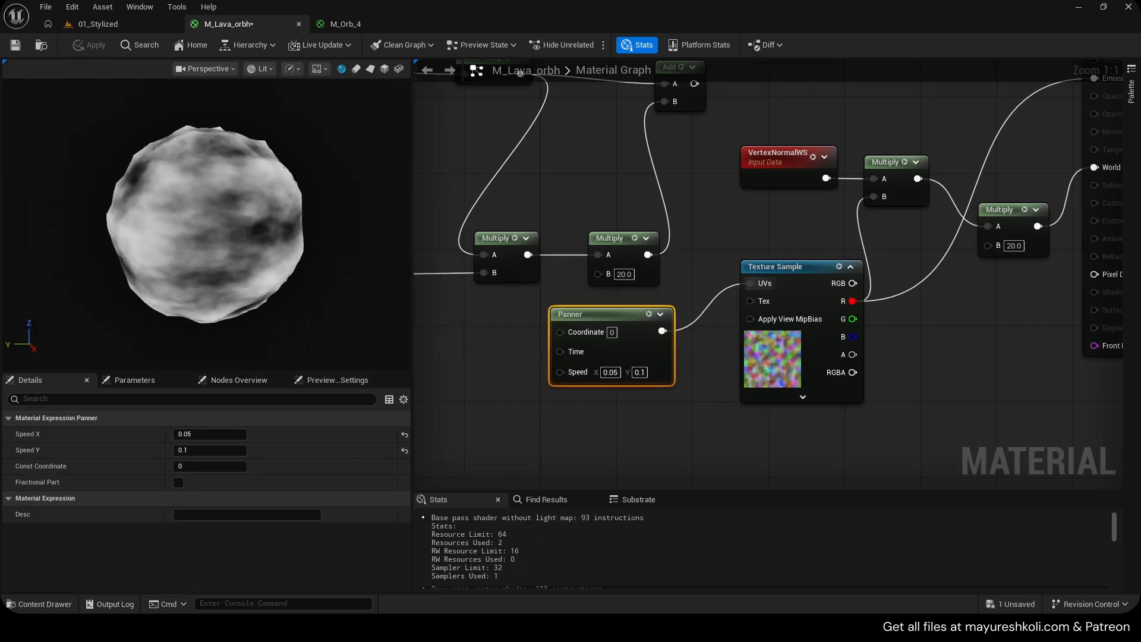
pyautogui.hotkey('ctrl', 's')
# Disconnect the texture's red channel from Emissive Color and connect the Add node's output there instead.
pyautogui.scroll(-4, 843, 242)
pyautogui.scroll(3, 866, 217)
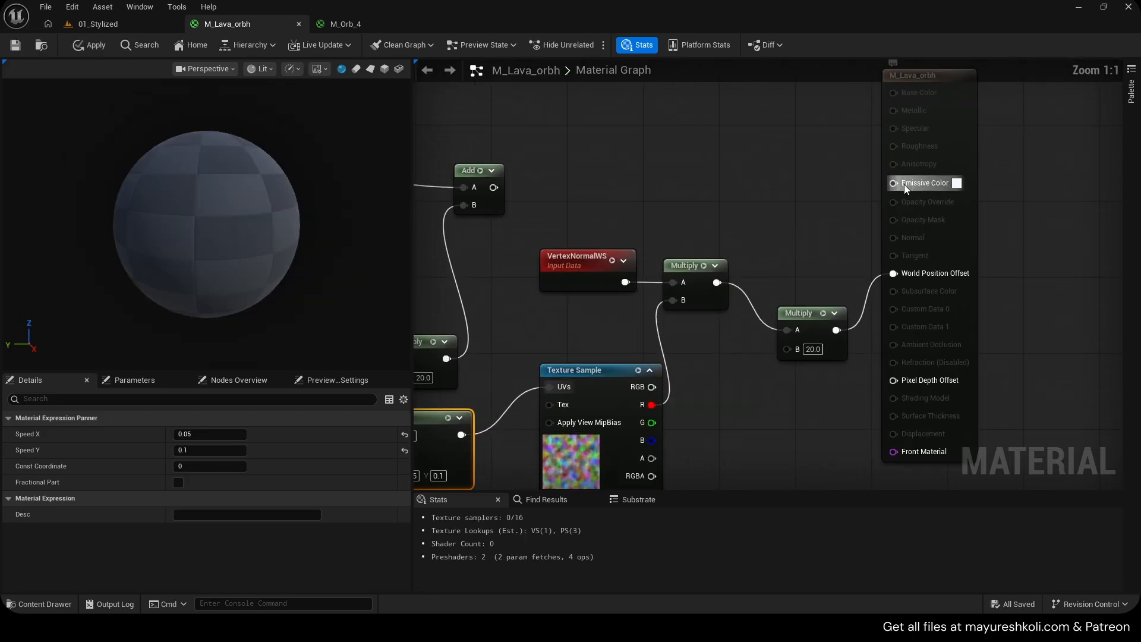
pyautogui.keyDown('alt'); pyautogui.click(893, 183); pyautogui.keyUp('alt')
pyautogui.moveTo(900, 181); pyautogui.dragTo(900, 182)
pyautogui.scroll(-1, 668, 243)
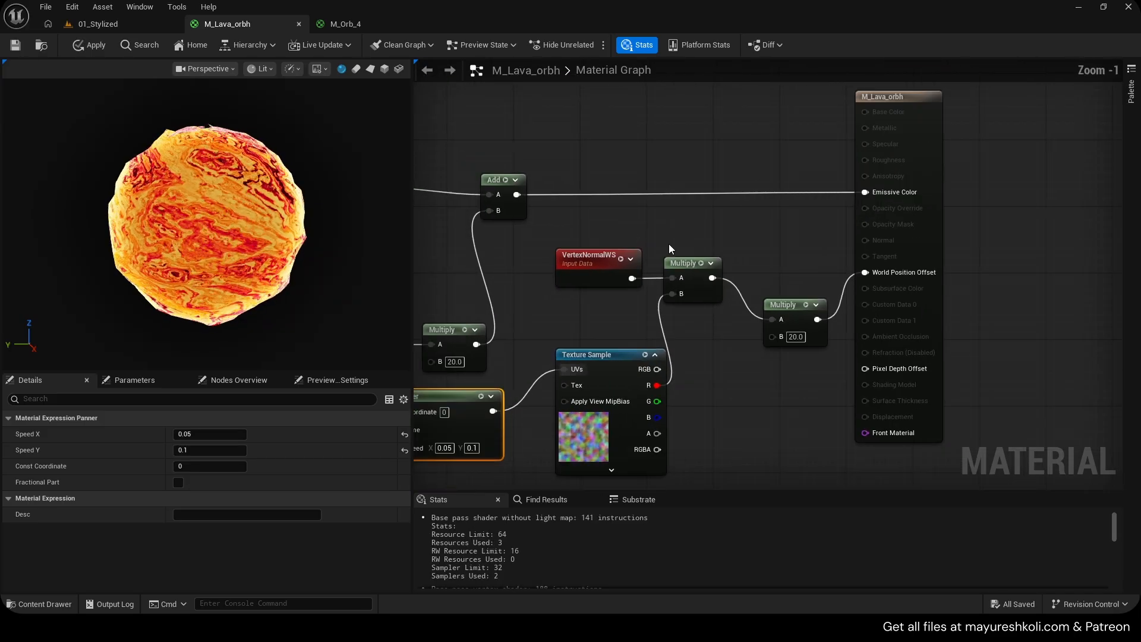
# Save the material and focus the view on the lava sphere in the 01_Stylized level.
pyautogui.hotkey('ctrl', 's')
pyautogui.click(95, 23)
pyautogui.press('f')
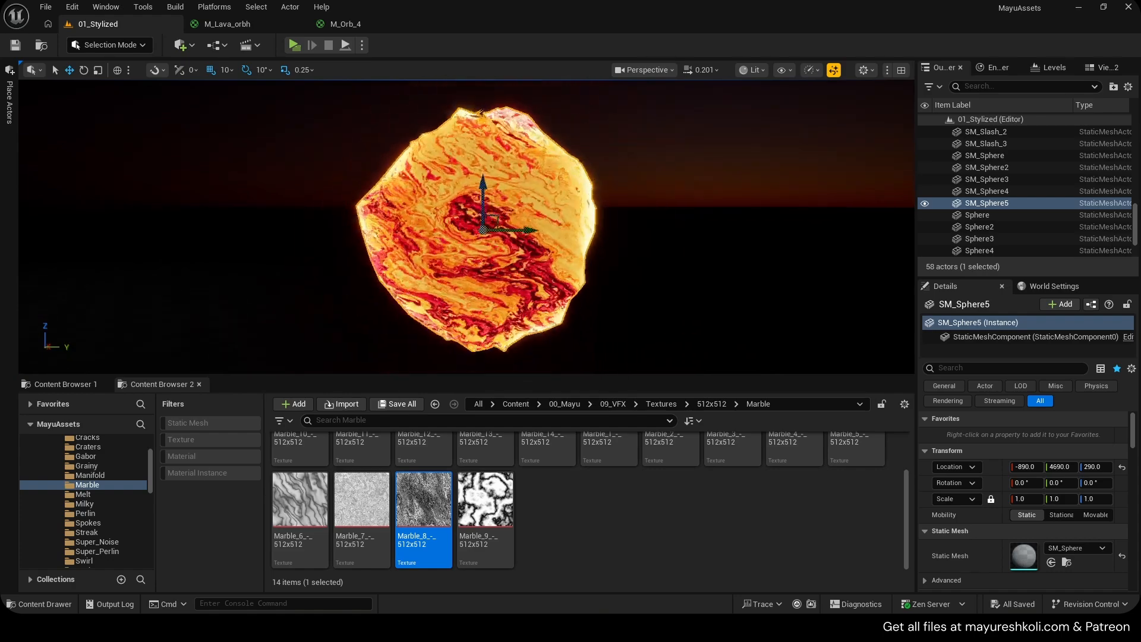
# In M_Lava_orbh, set the B value of the Multiply feeding World Position Offset to 5.0 and apply the change.
pyautogui.click(236, 30)
pyautogui.scroll(-4, 675, 342)
pyautogui.moveTo(717, 383); pyautogui.dragTo(802, 315, button='right')
pyautogui.scroll(4, 802, 316)
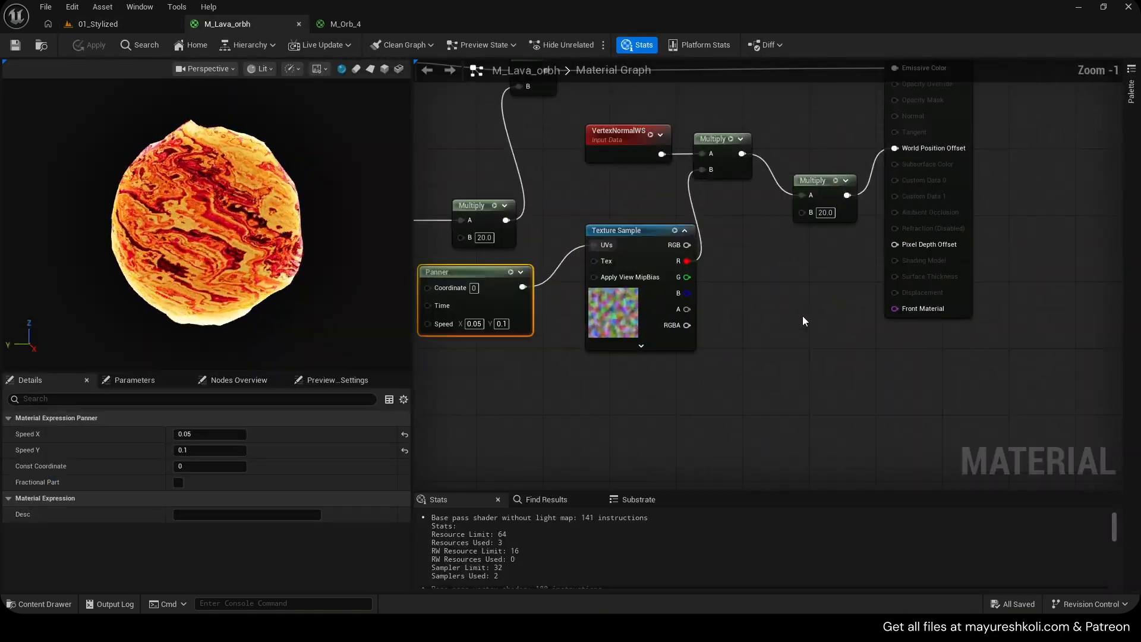
pyautogui.moveTo(829, 215); pyautogui.dragTo(750, 288, button='right')
pyautogui.scroll(1, 750, 287)
pyautogui.click(735, 290)
pyautogui.click(743, 334)
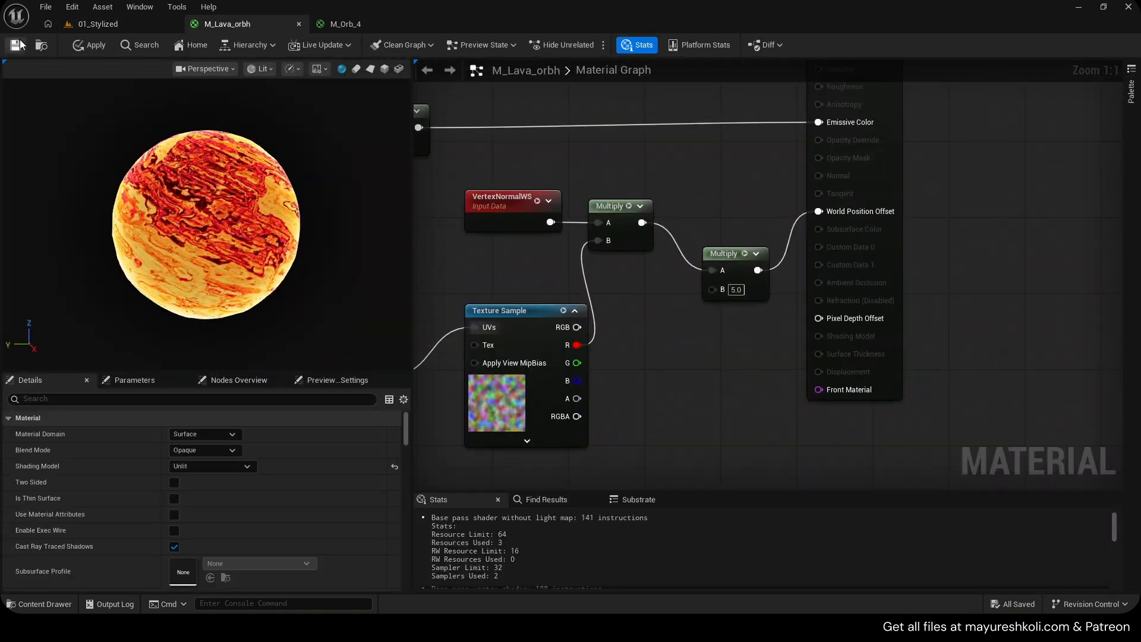
pyautogui.click(89, 47)
# Promote that Multiply's B input to a parameter named WPO Intensity, place it below the Multiply, and save.
pyautogui.rightClick(713, 288)
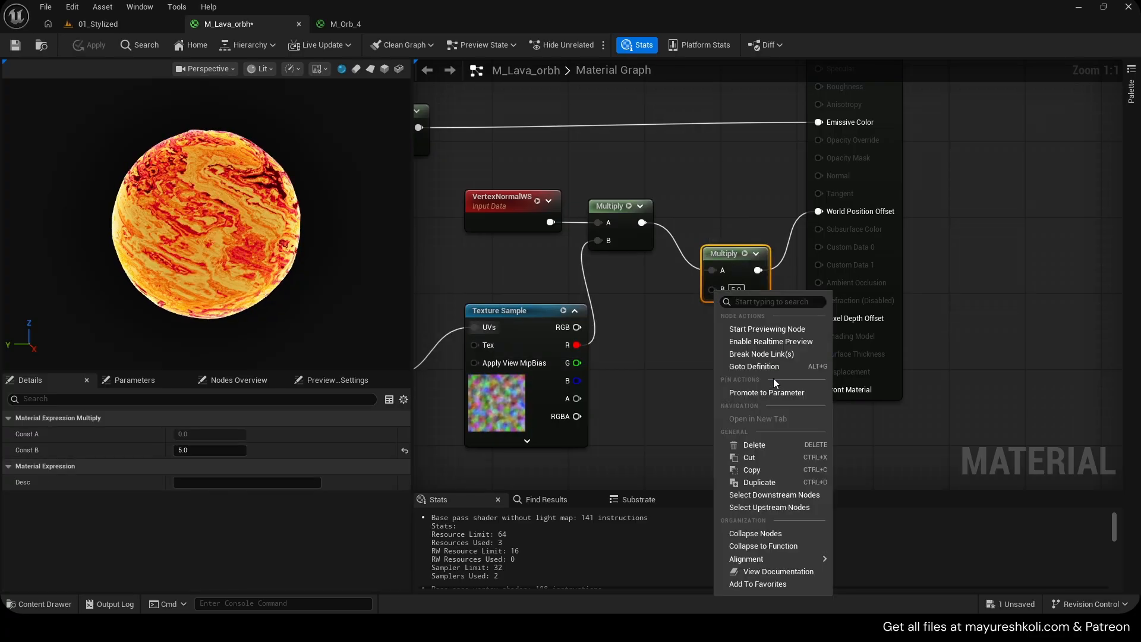
pyautogui.click(766, 388)
pyautogui.write('Intens')
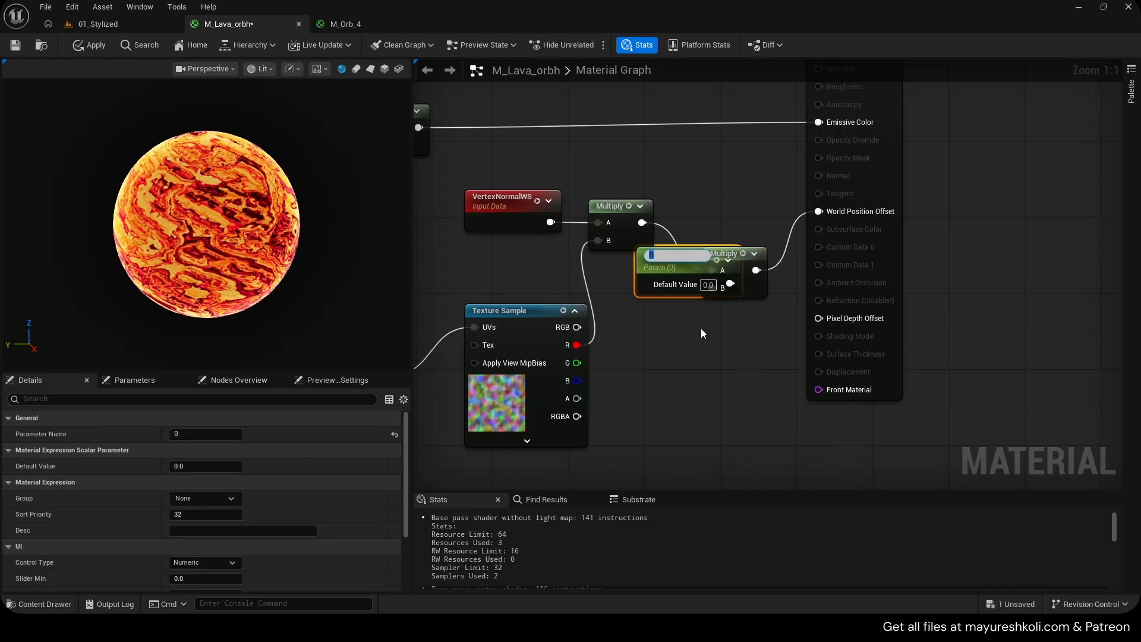
pyautogui.write('ity')
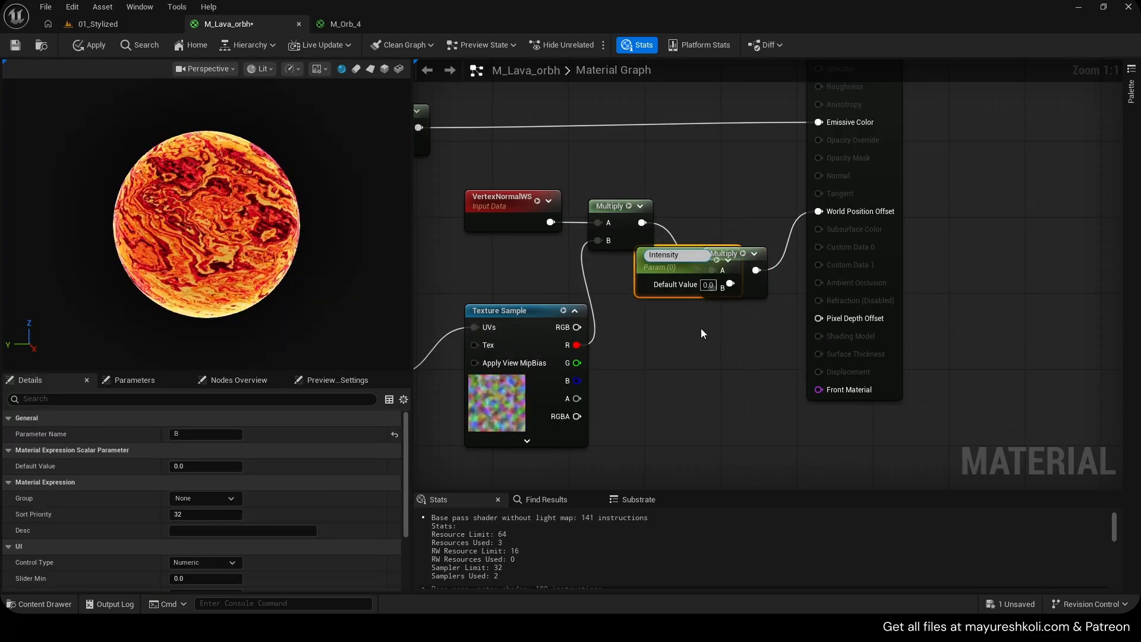
pyautogui.press('Home')
pyautogui.write('WPO')
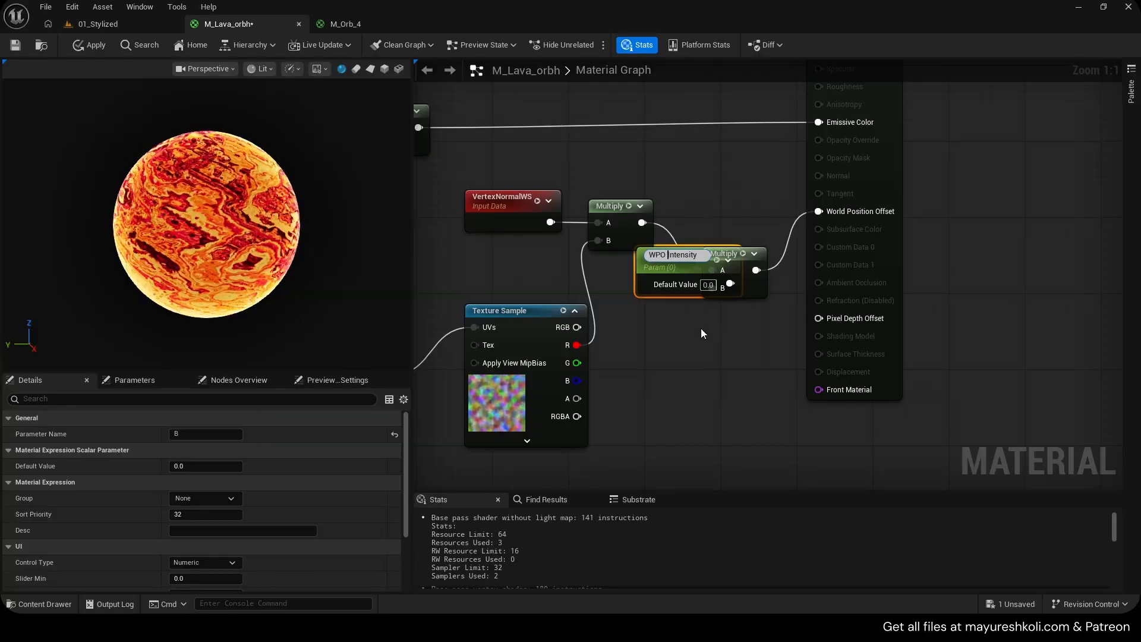
pyautogui.press('Return')
pyautogui.moveTo(665, 263); pyautogui.dragTo(617, 367)
pyautogui.hotkey('ctrl', 's')
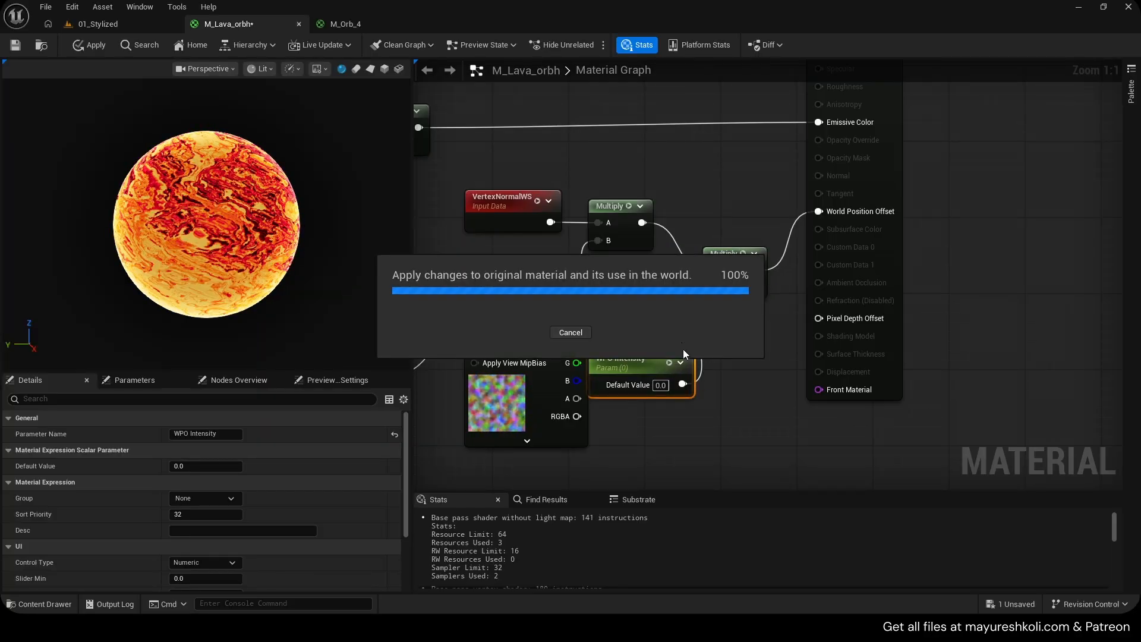
# Examine the Dynamic Parameter node driving the displacement intensity in M_Orb_4, and return to M_Lava_orbh.
pyautogui.click(98, 24)
pyautogui.click(344, 24)
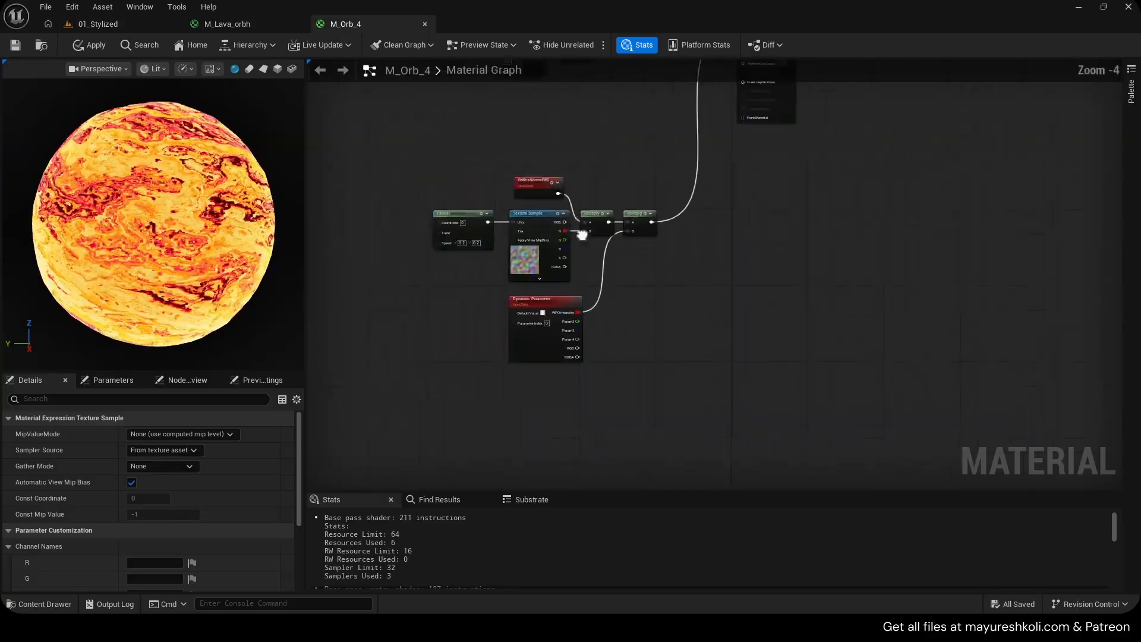
pyautogui.scroll(3, 582, 235)
pyautogui.moveTo(700, 375); pyautogui.dragTo(719, 415)
pyautogui.scroll(2, 673, 366)
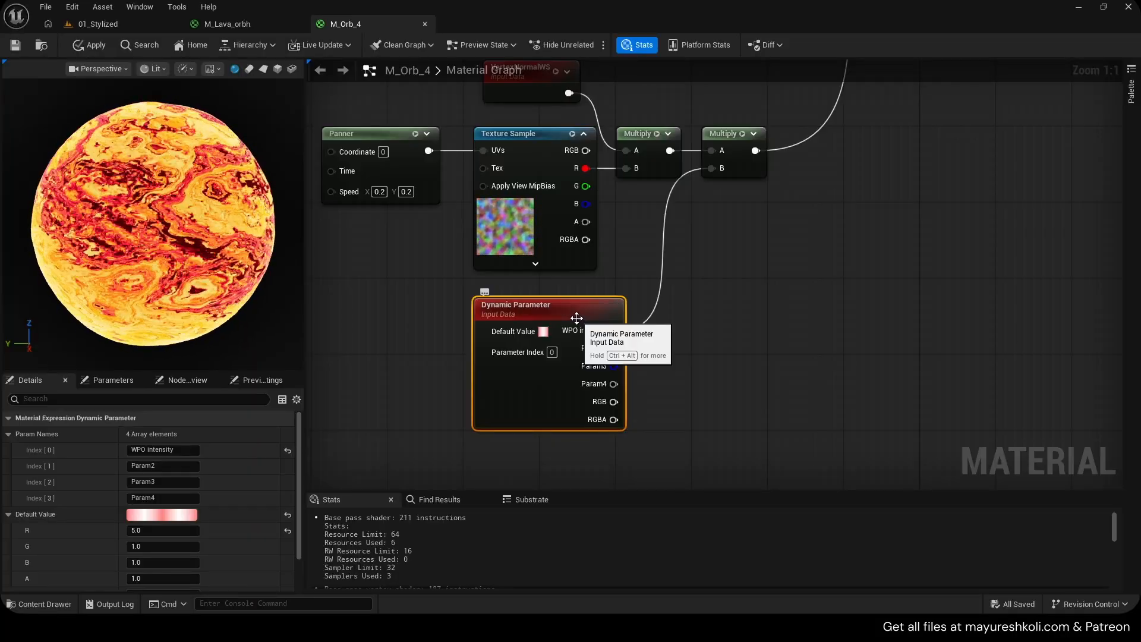
pyautogui.hotkey('ctrl', 's')
pyautogui.click(255, 24)
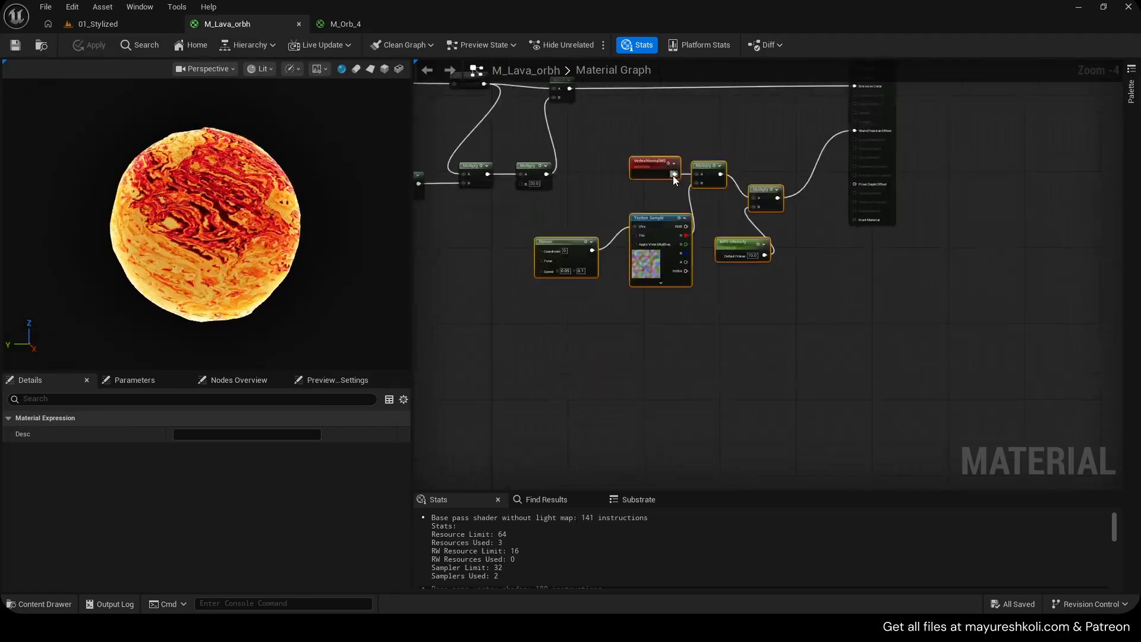
# Replace the WPO Intensity parameter node with a Dynamic Parameter node placed below the final Multiply.
pyautogui.scroll(4, 782, 228)
pyautogui.moveTo(713, 258); pyautogui.dragTo(652, 259)
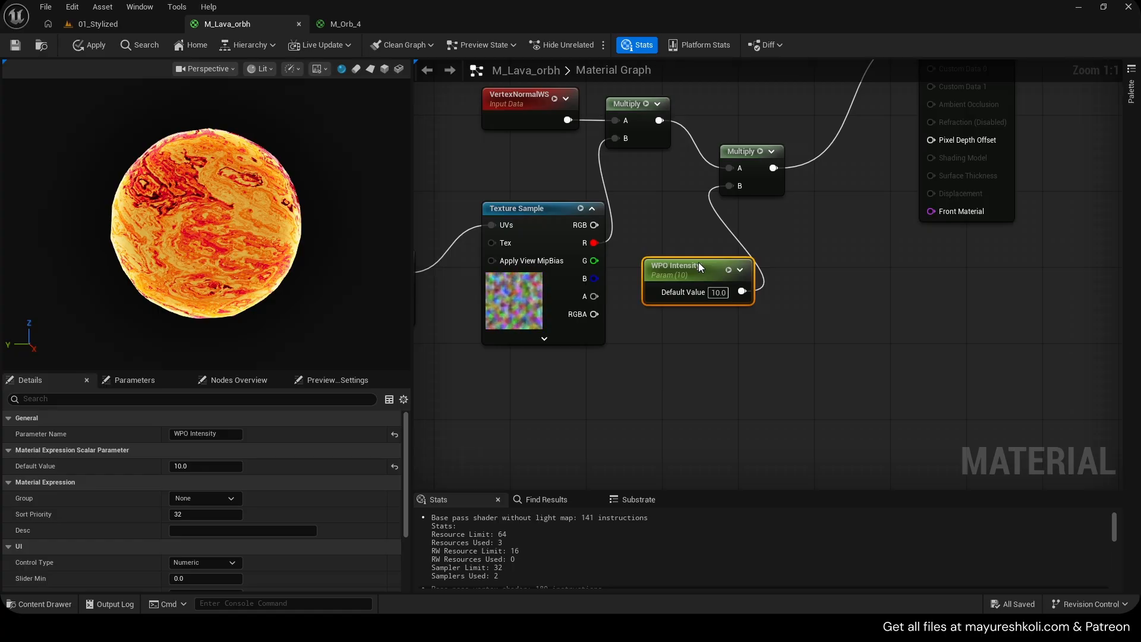
pyautogui.press('Delete')
pyautogui.rightClick(666, 291)
pyautogui.write('d')
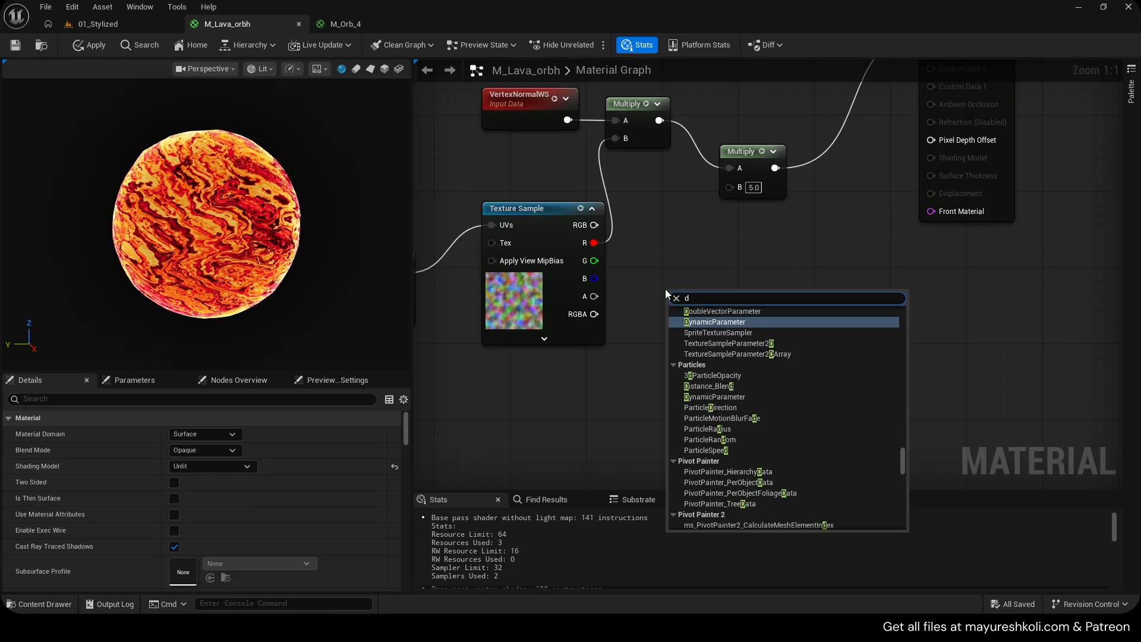
pyautogui.write('ynam')
pyautogui.press('Return')
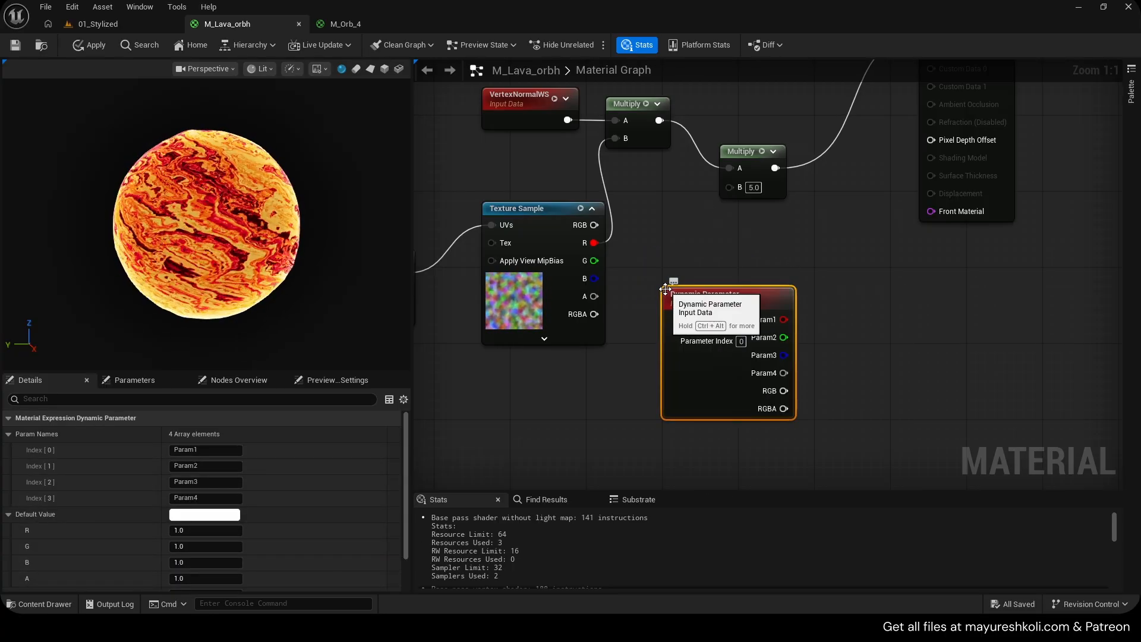
pyautogui.moveTo(665, 289); pyautogui.dragTo(627, 289)
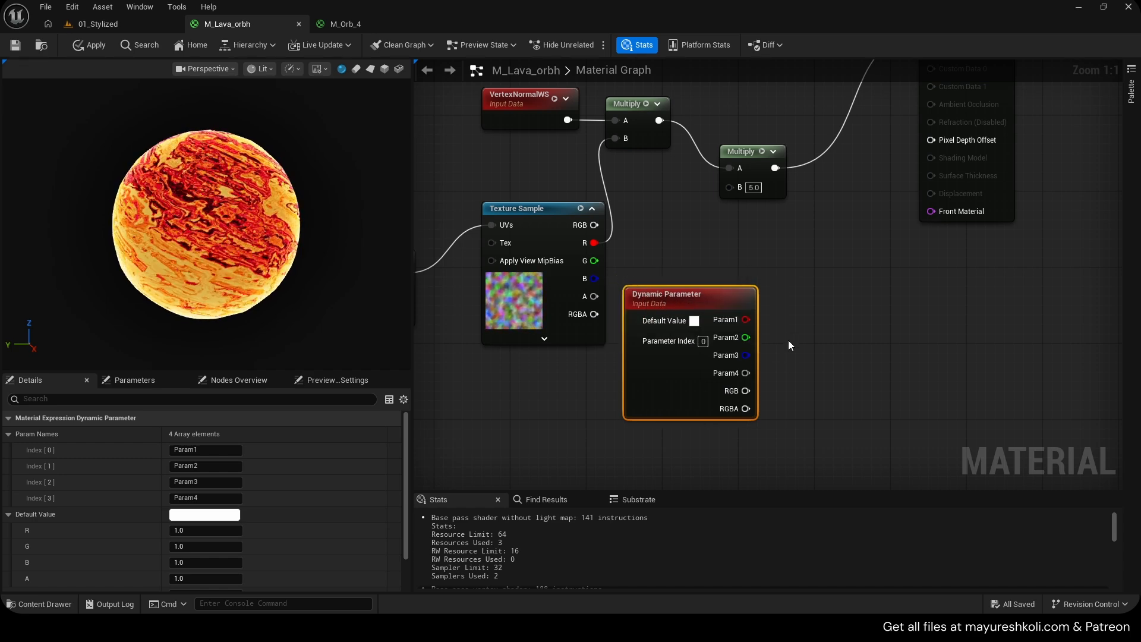
pyautogui.moveTo(788, 340); pyautogui.dragTo(687, 307, button='right')
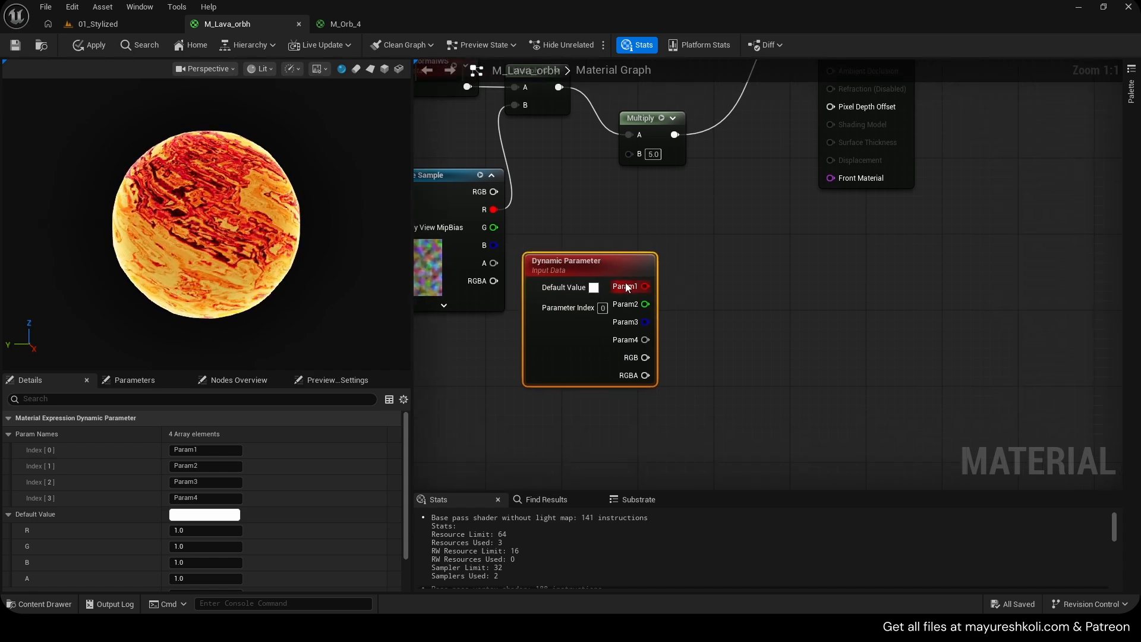
pyautogui.click(712, 289)
pyautogui.click(723, 353)
pyautogui.moveTo(703, 408); pyautogui.dragTo(689, 320, button='right')
pyautogui.click(689, 320)
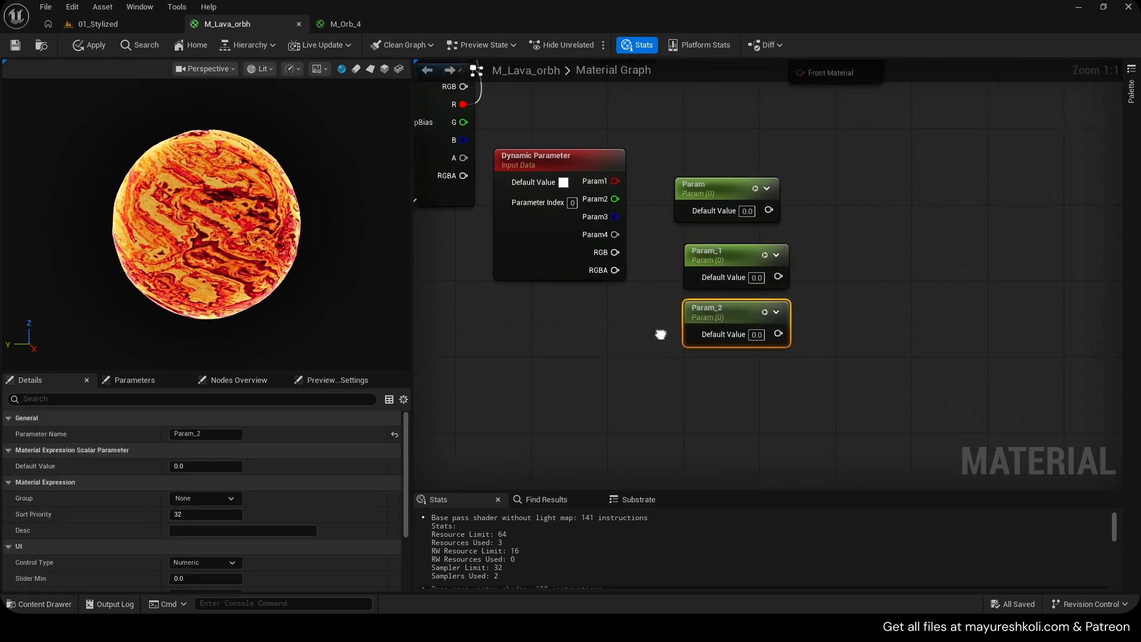
pyautogui.click(702, 414)
pyautogui.moveTo(704, 370); pyautogui.dragTo(717, 383)
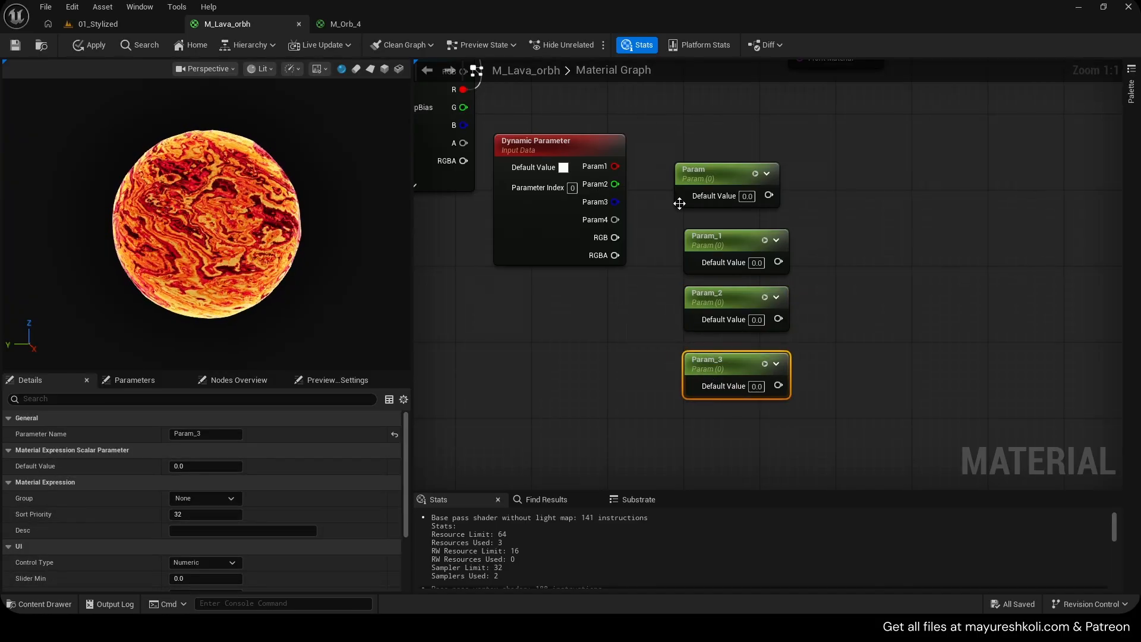
pyautogui.moveTo(630, 203); pyautogui.dragTo(677, 283, button='right')
pyautogui.moveTo(746, 244)
pyautogui.mouseDown()
pyautogui.moveTo(764, 254)
pyautogui.moveTo(755, 236)
pyautogui.mouseUp()
pyautogui.click(665, 235)
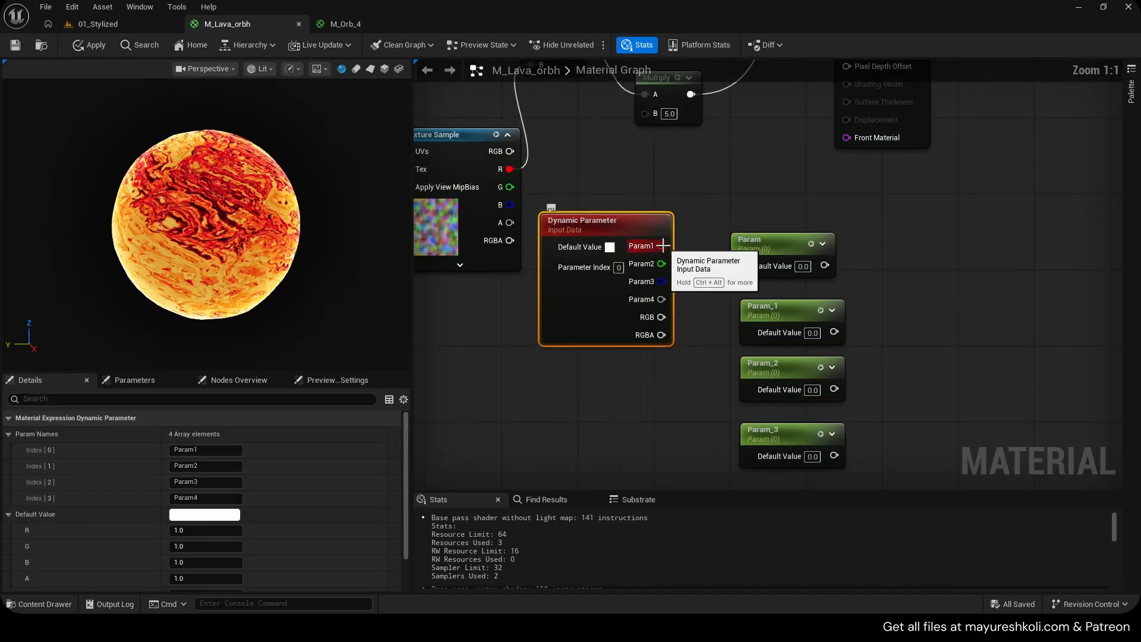
pyautogui.moveTo(662, 245); pyautogui.dragTo(732, 177)
pyautogui.moveTo(660, 265); pyautogui.dragTo(764, 206)
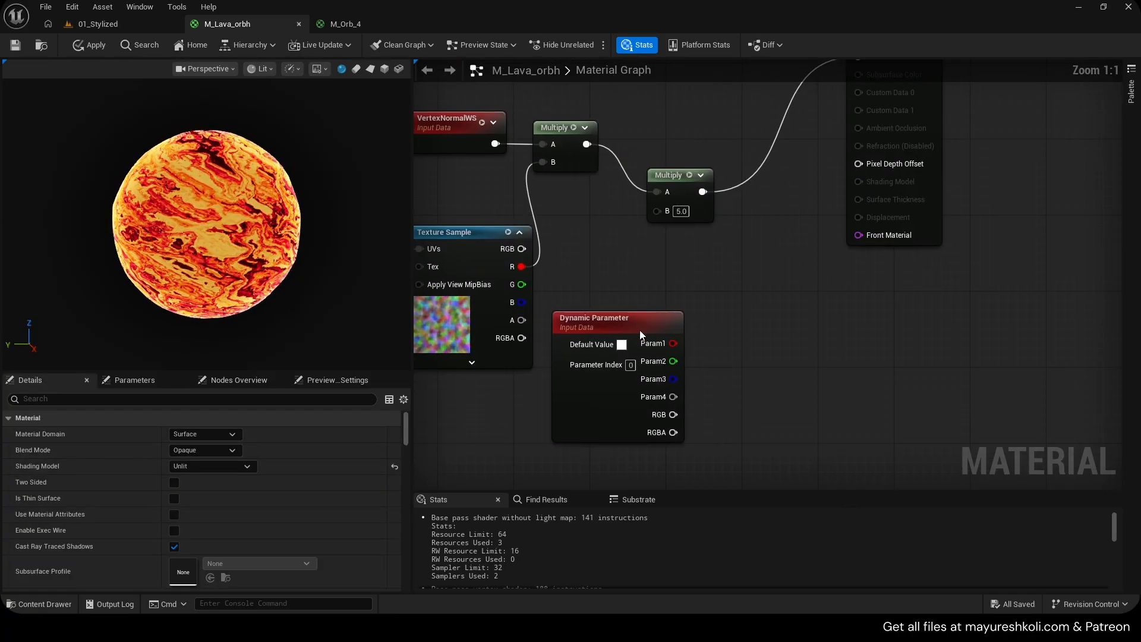
# Save the material, and connect the Dynamic Parameter's Param1 output to the B input of the Multiply feeding World Position Offset.
pyautogui.click(641, 330)
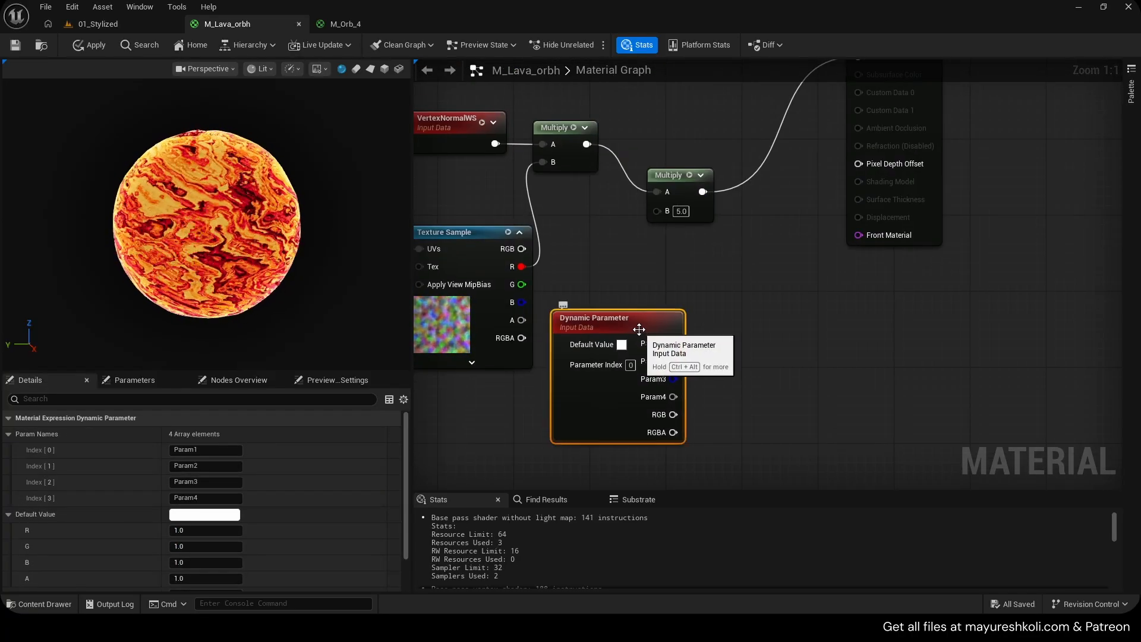
pyautogui.hotkey('ctrl', 's')
pyautogui.moveTo(673, 343); pyautogui.dragTo(657, 212)
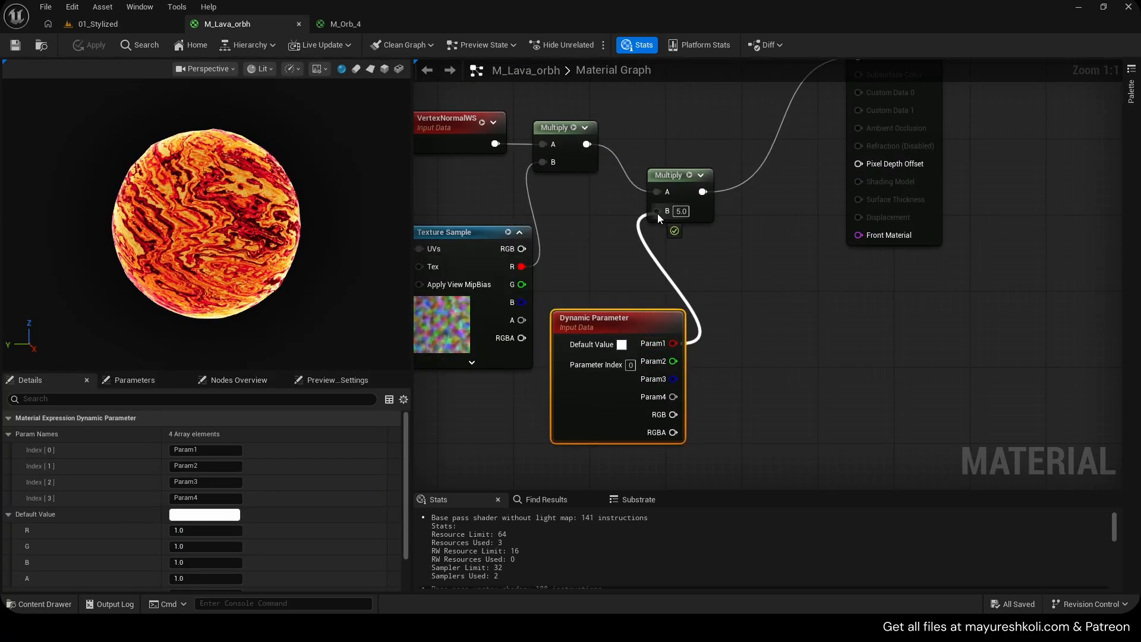
pyautogui.moveTo(639, 316); pyautogui.dragTo(649, 287)
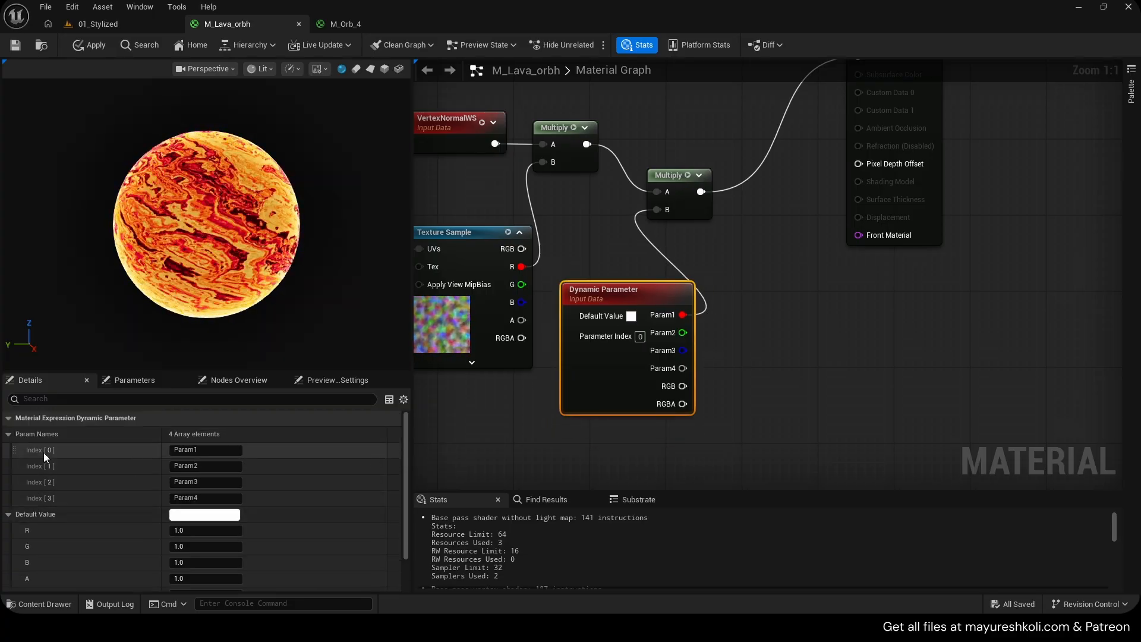
# Rename the Dynamic Parameter's first parameter, Param1, to WPO Intensity.
pyautogui.click(196, 450)
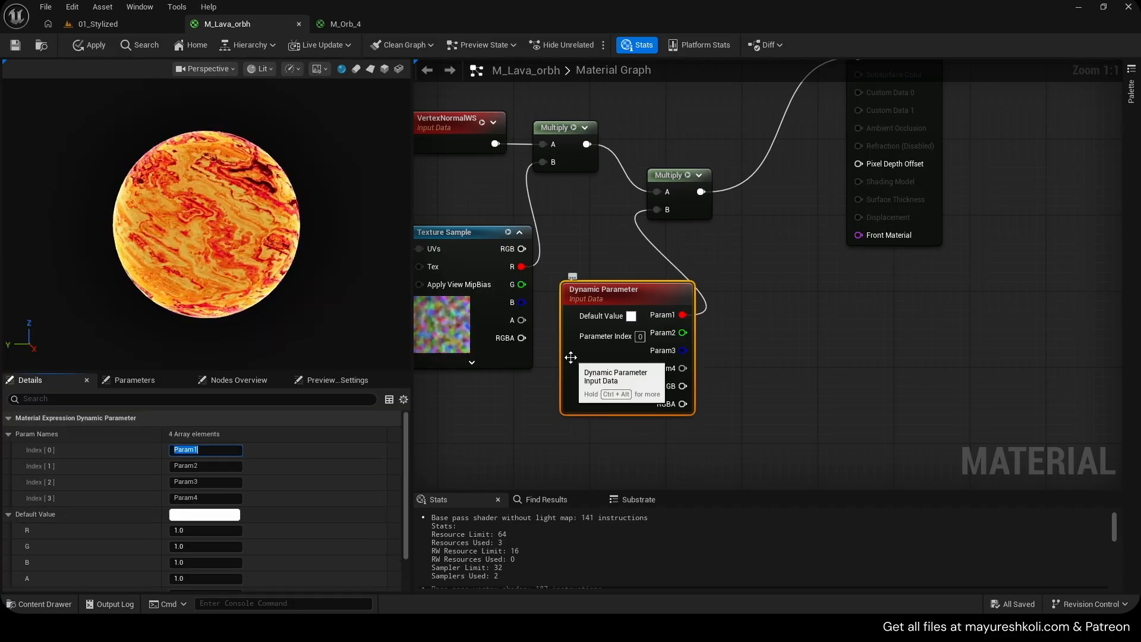
pyautogui.write('WPO Intensity')
pyautogui.press('Return')
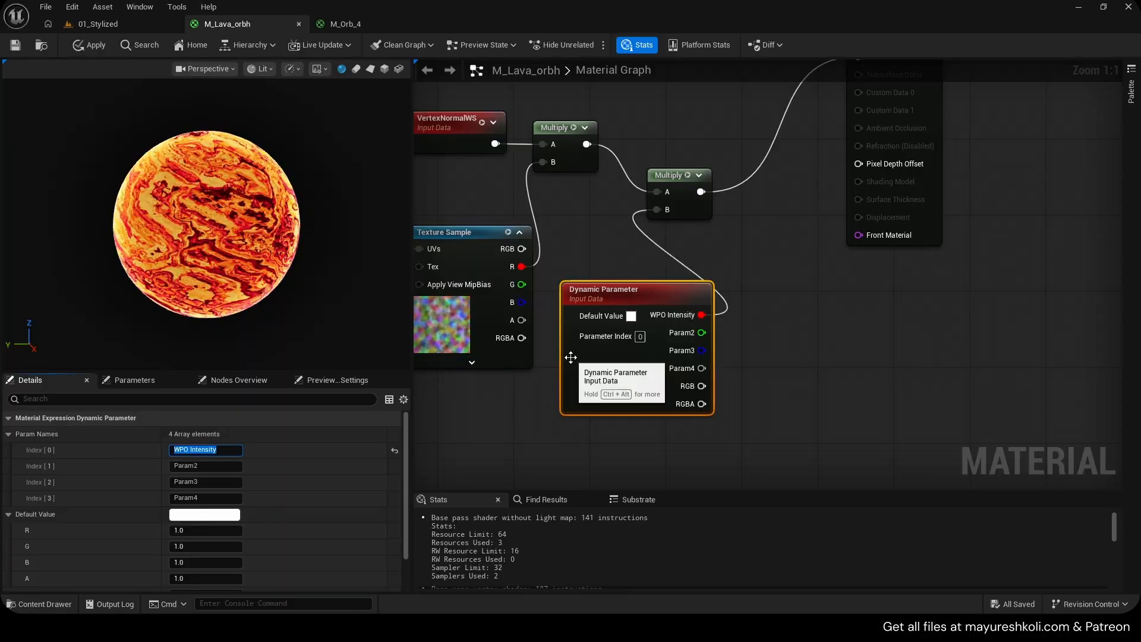
# Set the R default value of the Dynamic Parameter to 5.0, then apply and save the material.
pyautogui.scroll(-1, 298, 533)
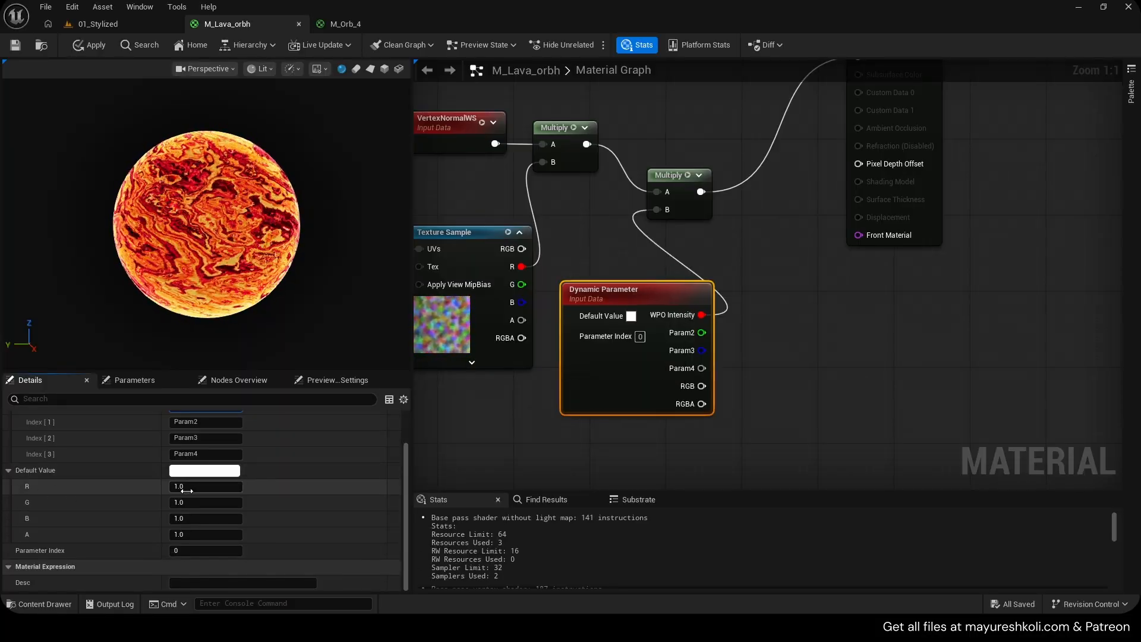
pyautogui.click(236, 487)
pyautogui.write('5')
pyautogui.press('Return')
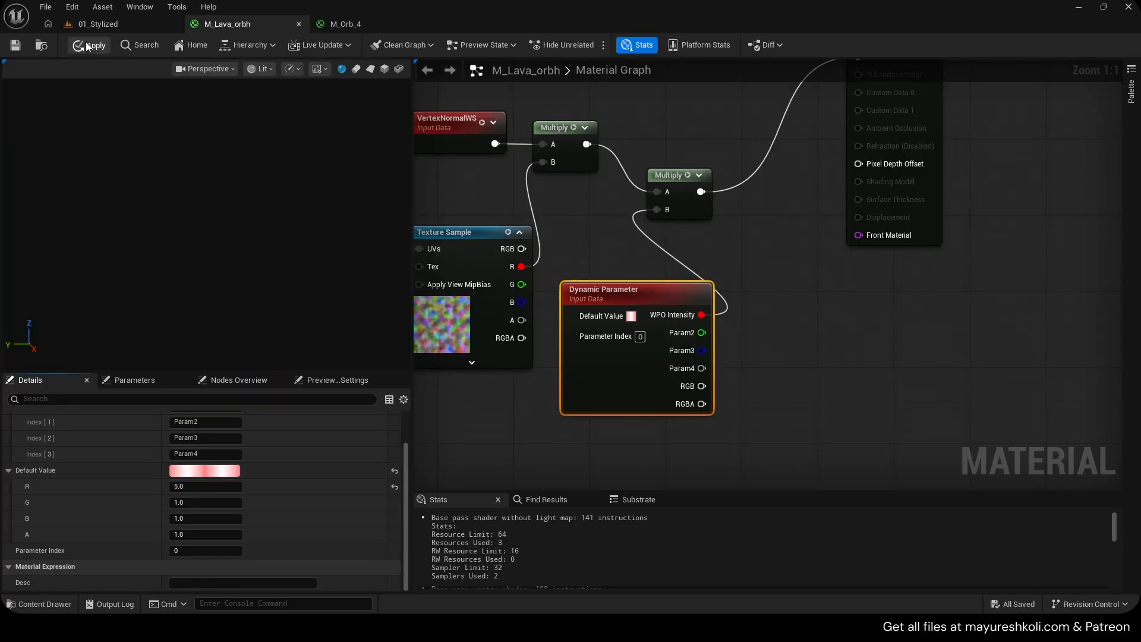
pyautogui.click(87, 44)
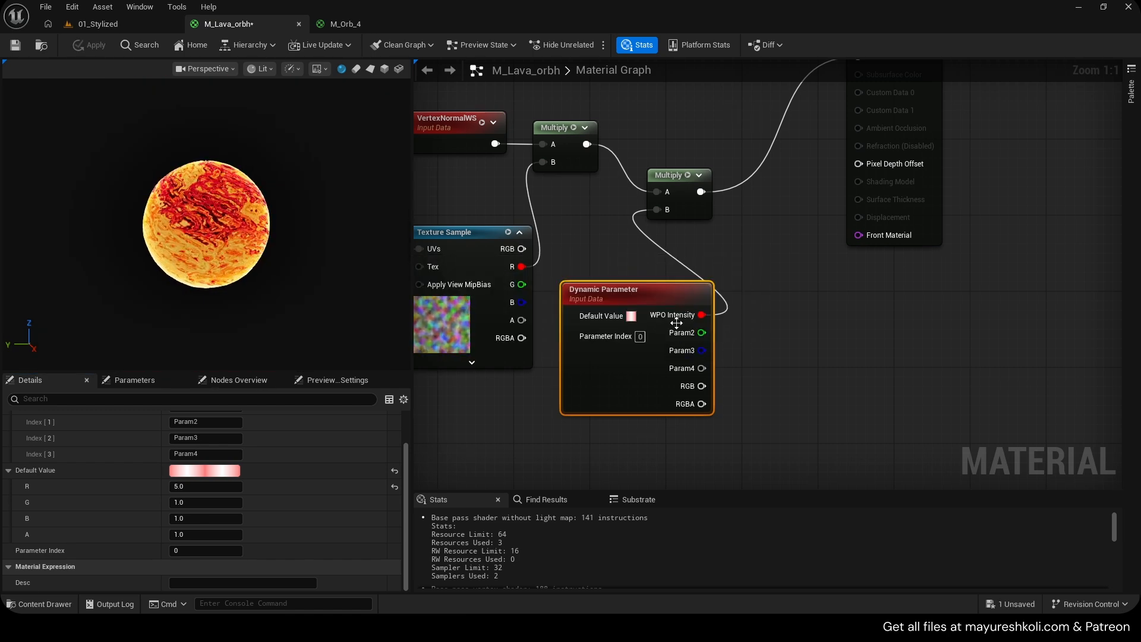
pyautogui.scroll(1, 197, 453)
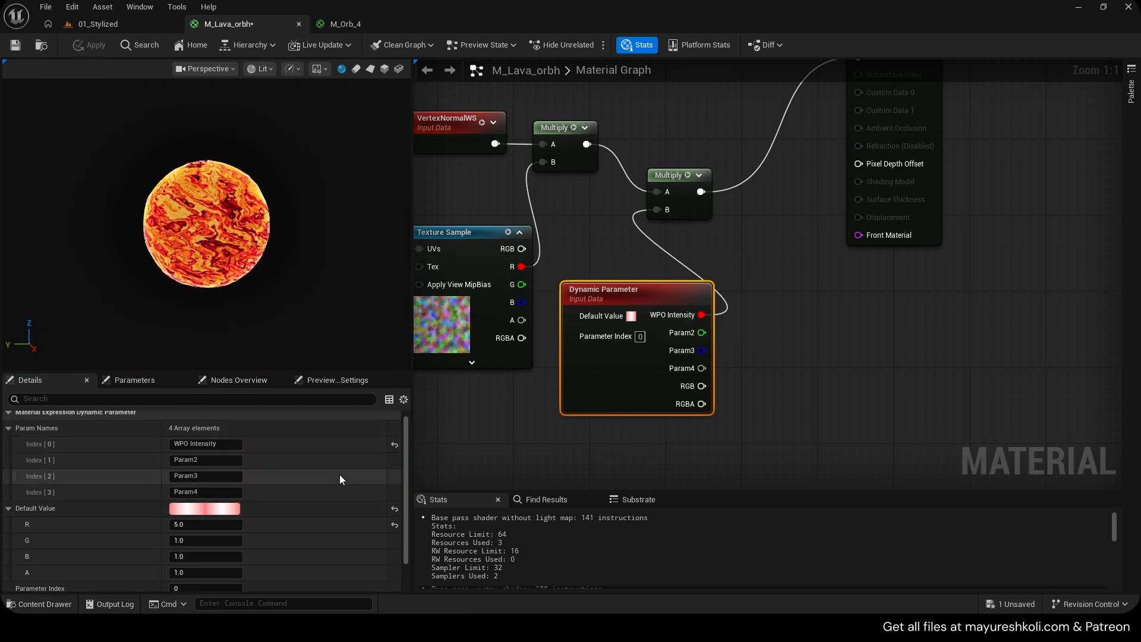
pyautogui.hotkey('ctrl', 's')
pyautogui.scroll(-1, 297, 452)
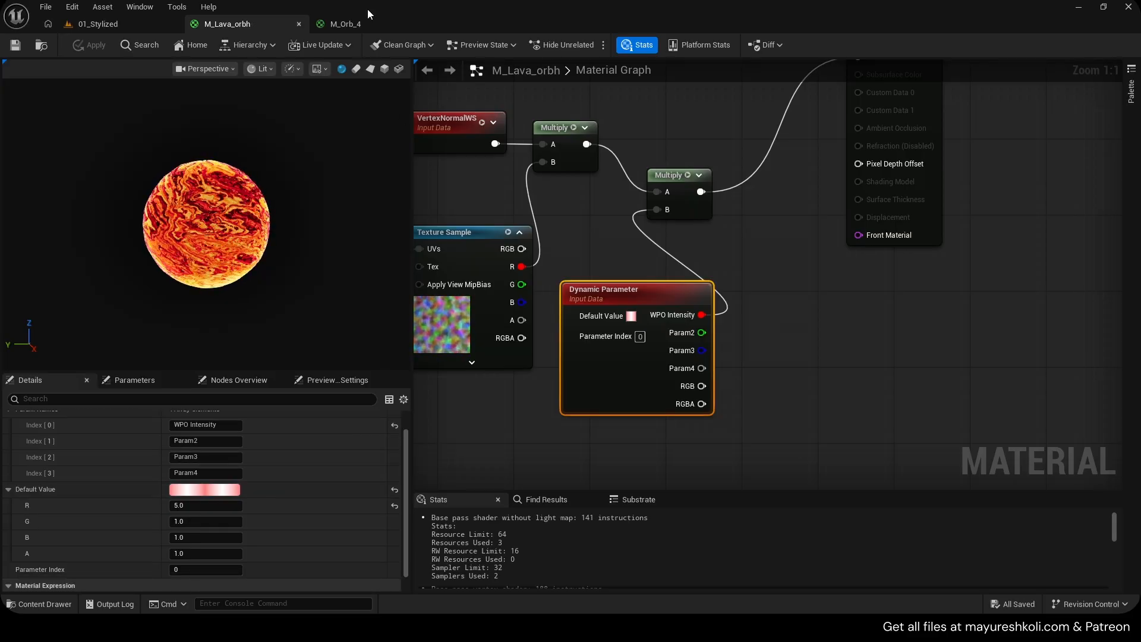
# Close M_Lava_orbh and view the lava sphere in the 01_Stylized level.
pyautogui.moveTo(580, 352); pyautogui.dragTo(619, 415, button='right')
pyautogui.scroll(-2, 619, 415)
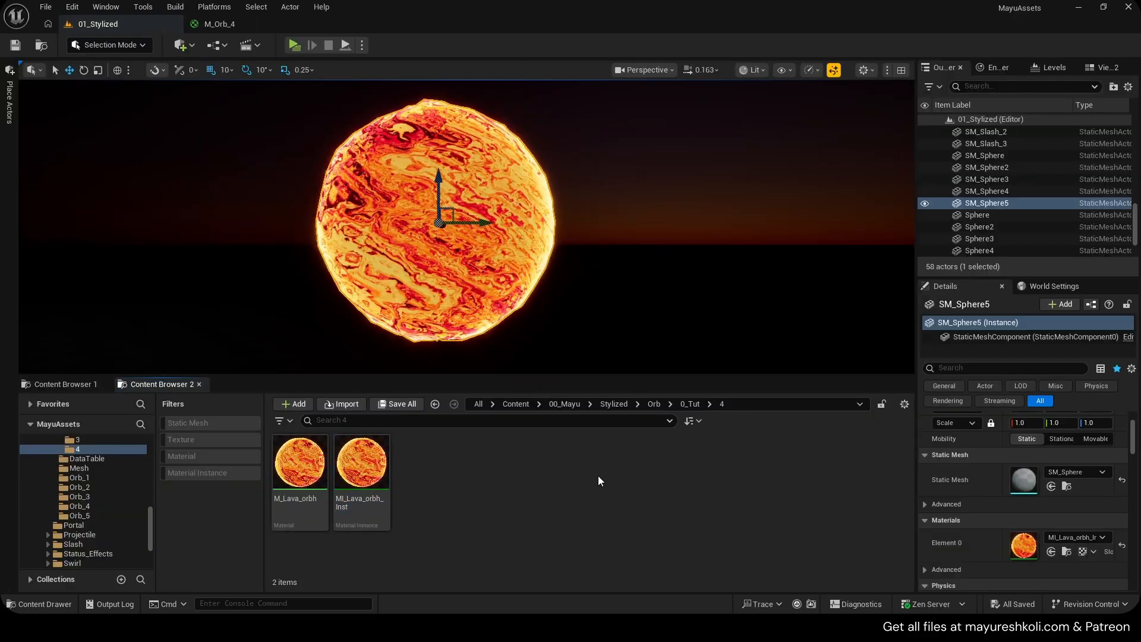
pyautogui.press('g')
pyautogui.moveTo(652, 233); pyautogui.dragTo(537, 158, button='right')
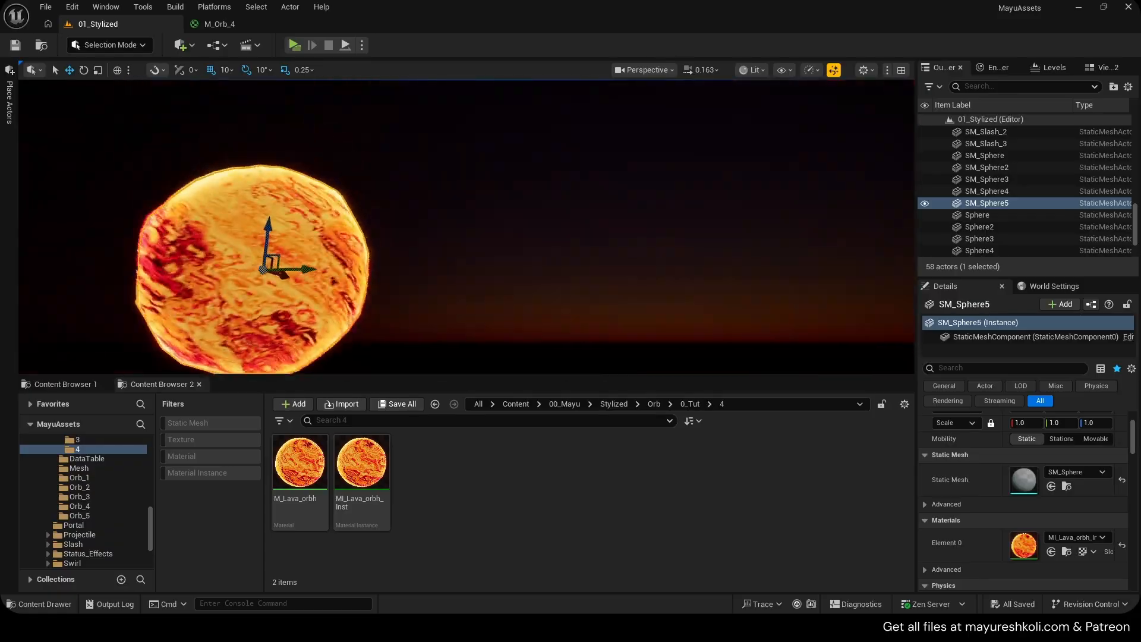
pyautogui.rightClick(482, 478)
pyautogui.click(525, 173)
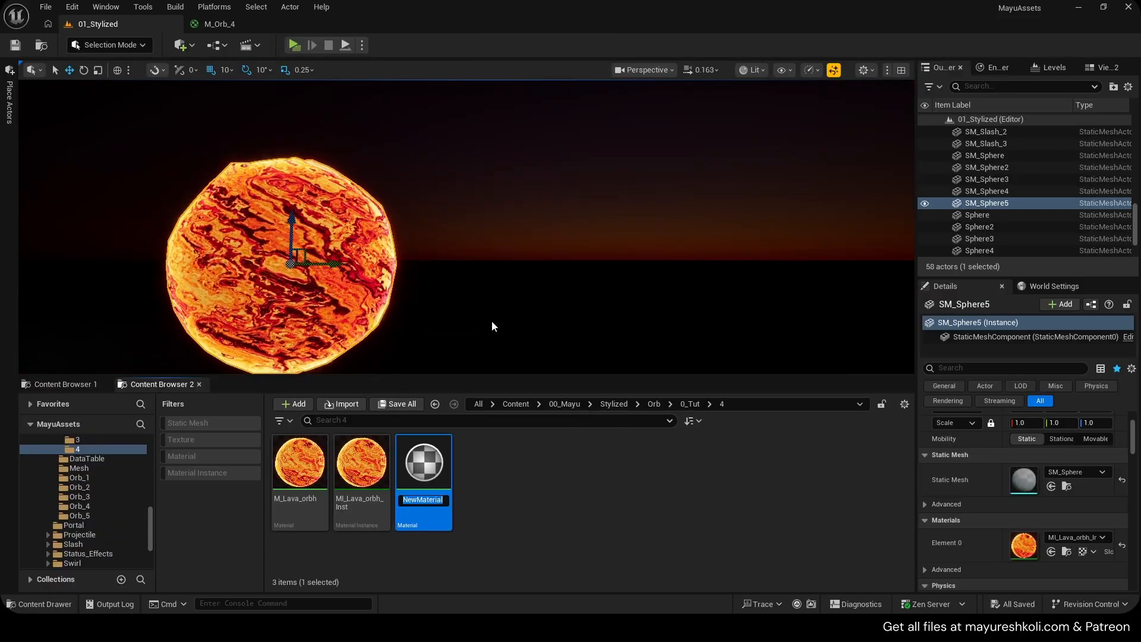
pyautogui.press('Delete')
# Create an empty Niagara system named NS_LavaOrb in folder 4, and open it docked in the main editor window.
pyautogui.click(494, 505)
pyautogui.rightClick(507, 502)
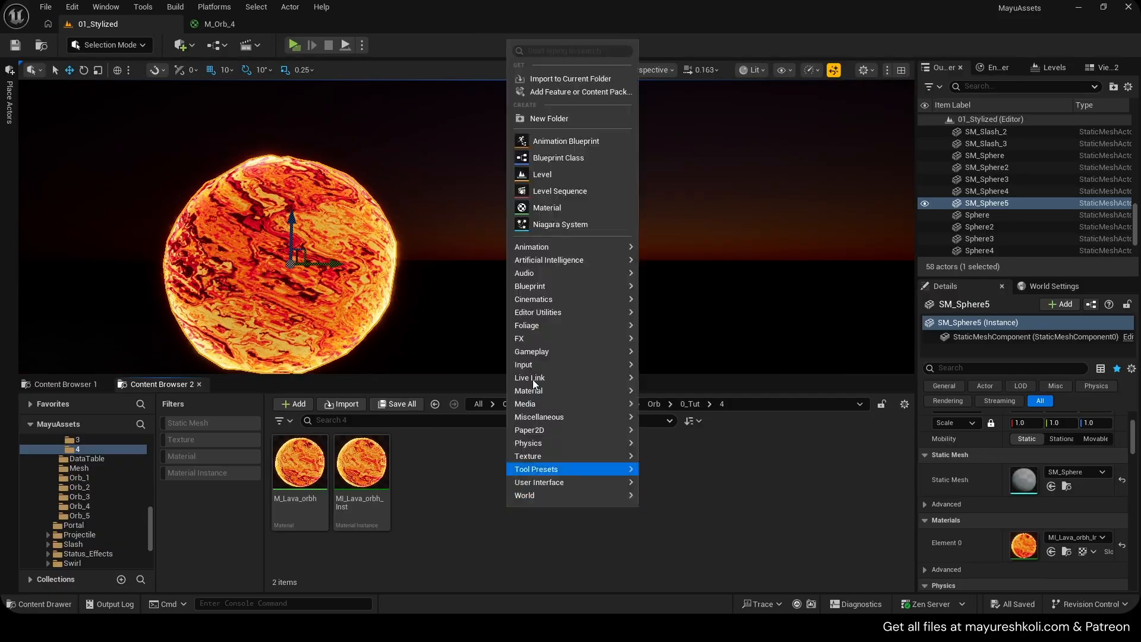
pyautogui.click(564, 230)
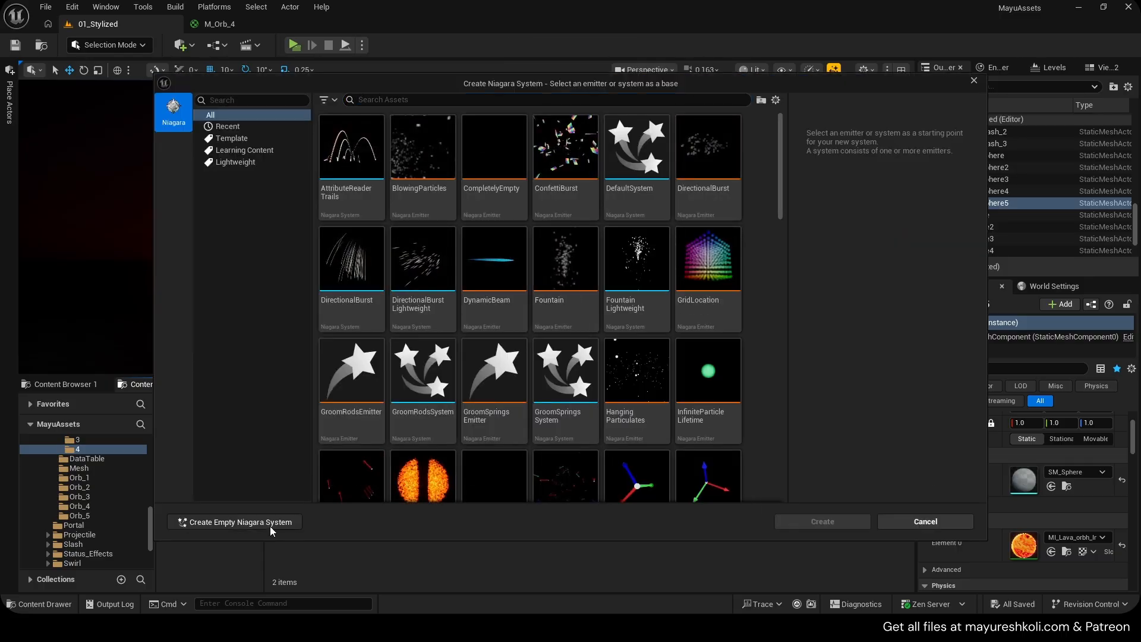
pyautogui.click(234, 521)
pyautogui.write('NS_La')
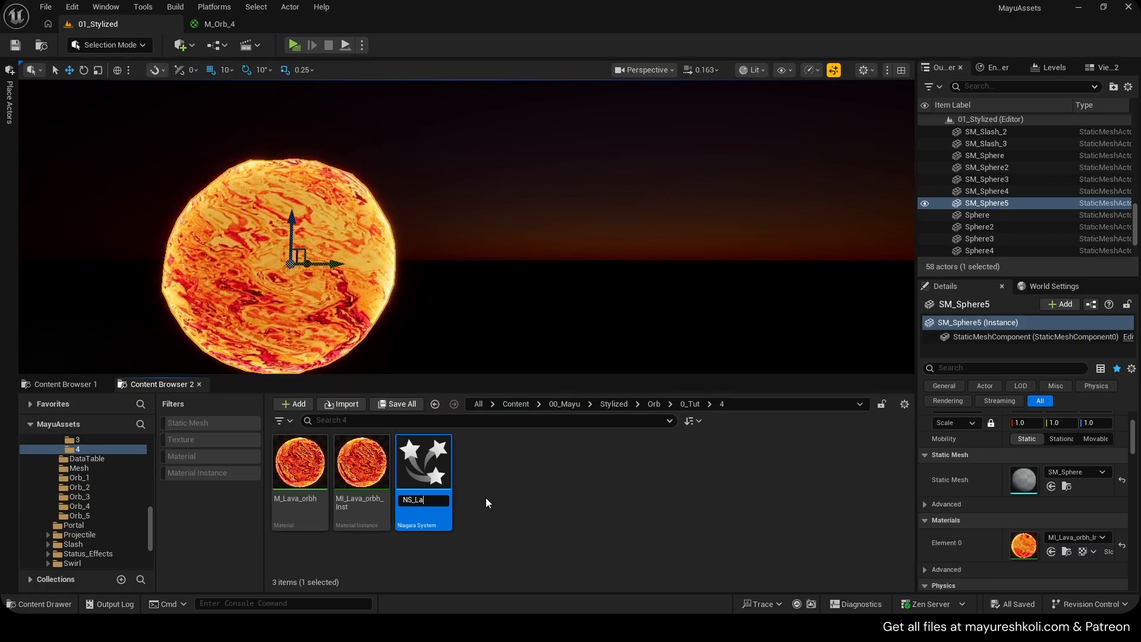
pyautogui.write('vaOrb')
pyautogui.press('Return')
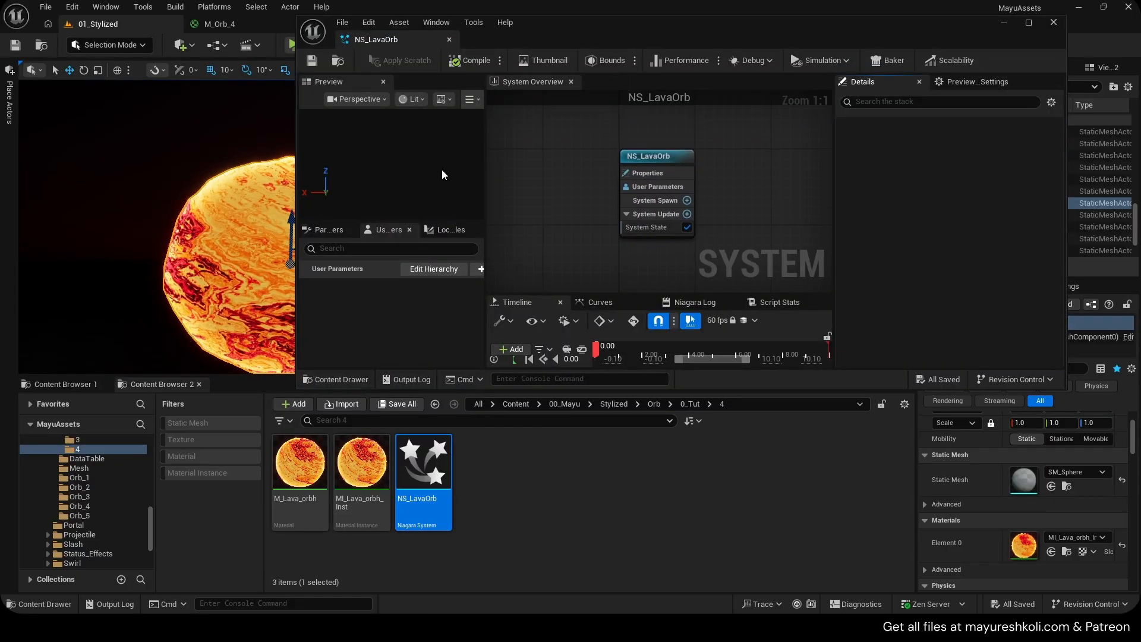
pyautogui.moveTo(366, 40); pyautogui.dragTo(365, 22)
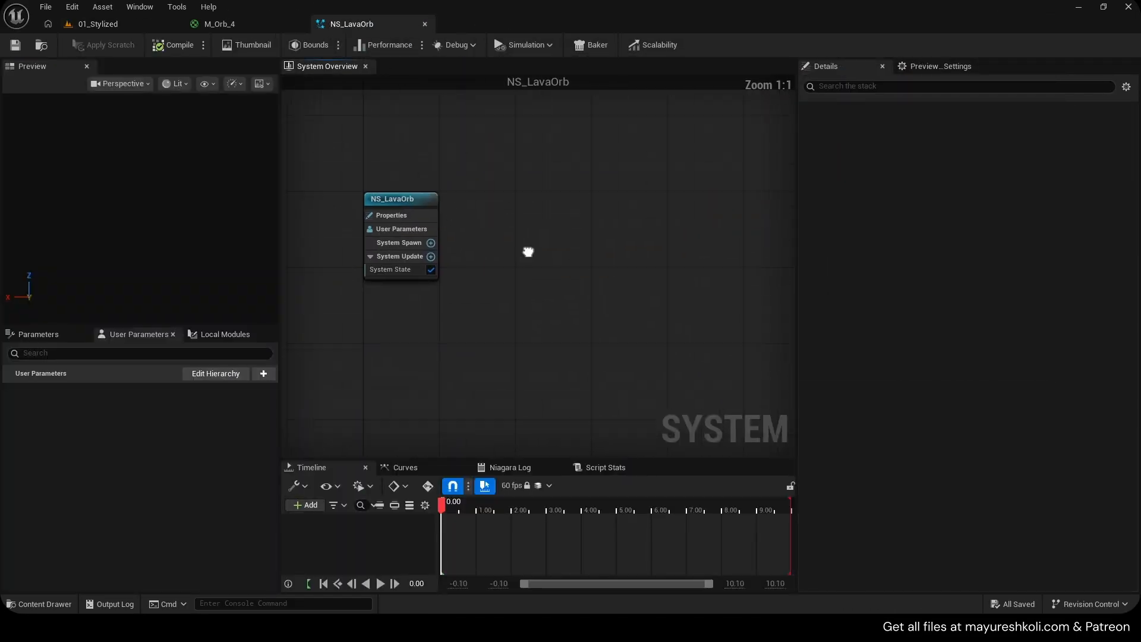
pyautogui.click(650, 628)
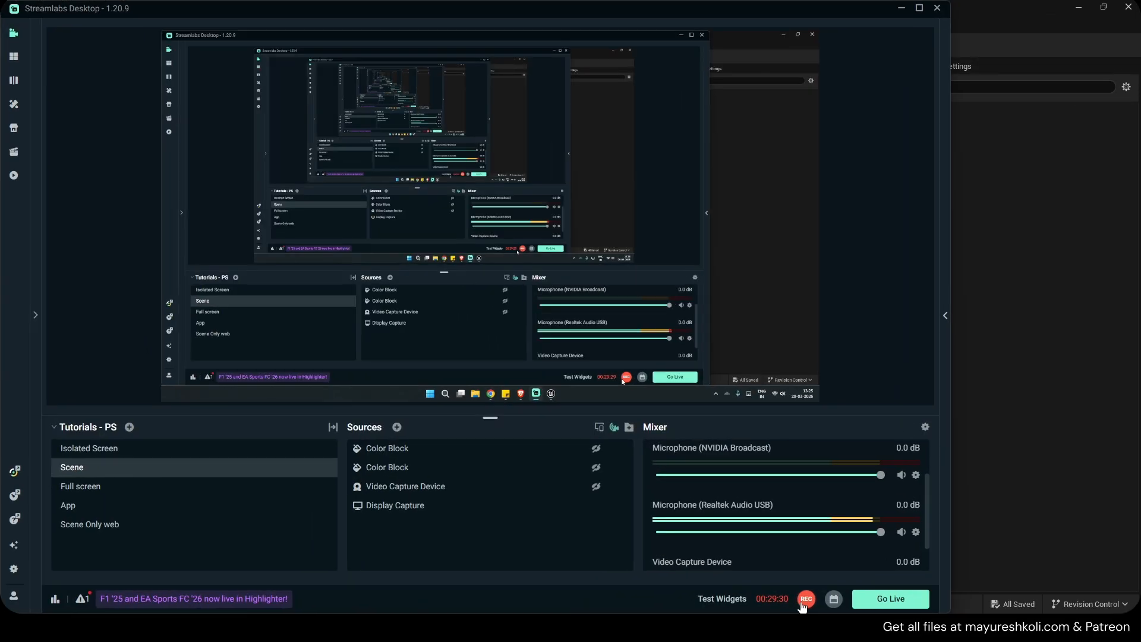
pyautogui.click(964, 364)
# Add a minimal emitter to NS_LavaOrb and name it Mesh.
pyautogui.moveTo(526, 204); pyautogui.dragTo(486, 188, button='right')
pyautogui.rightClick(472, 186)
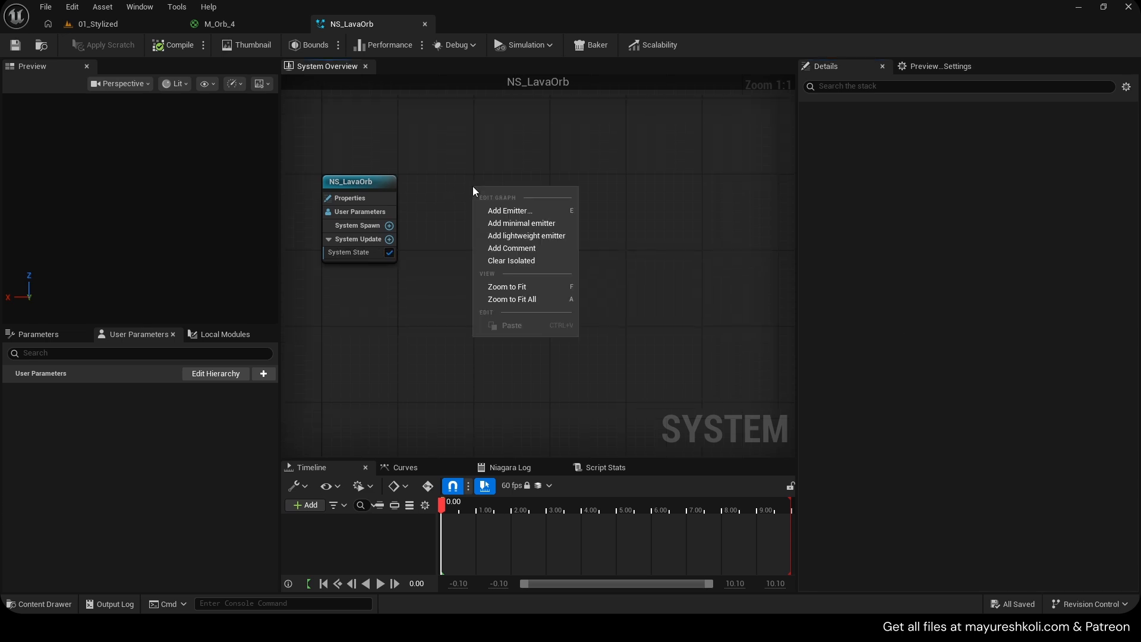
pyautogui.click(454, 190)
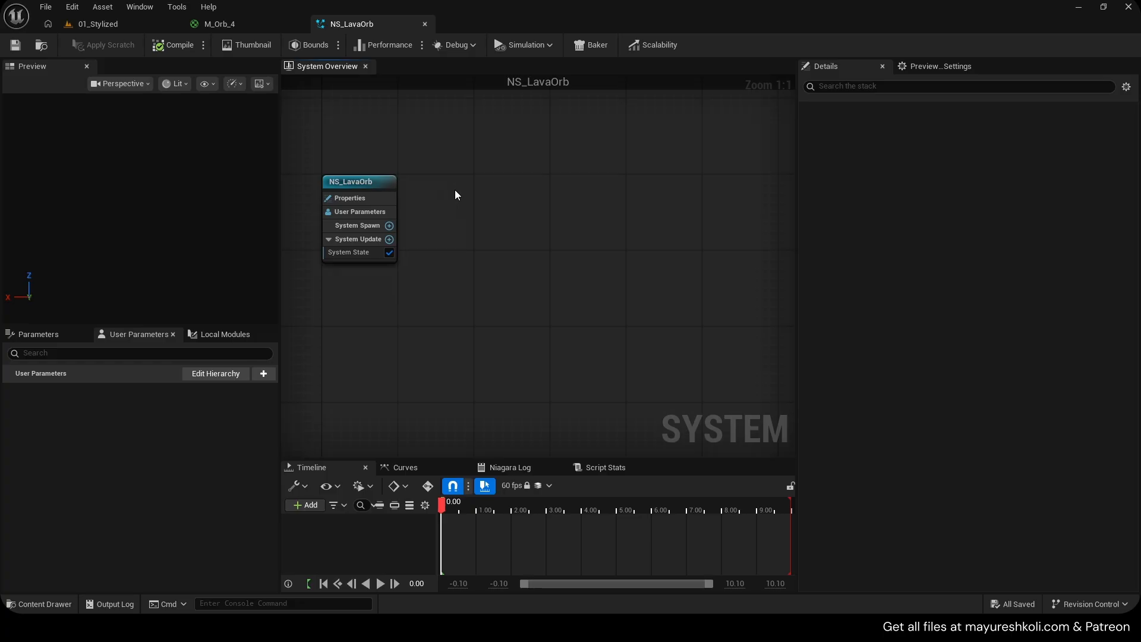
pyautogui.rightClick(454, 187)
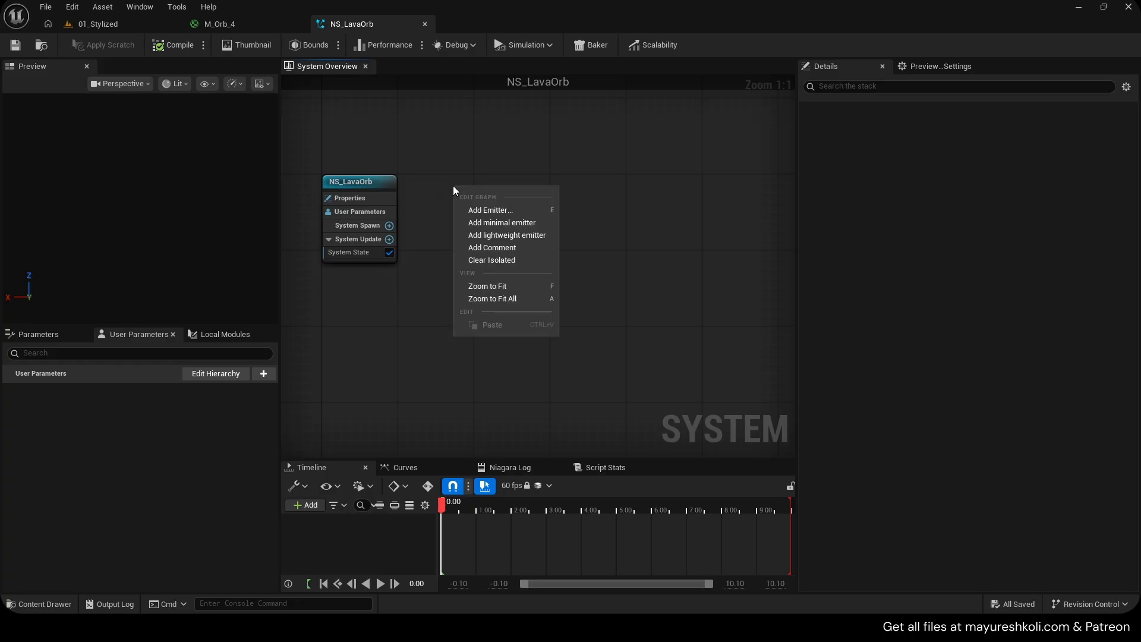
pyautogui.click(500, 223)
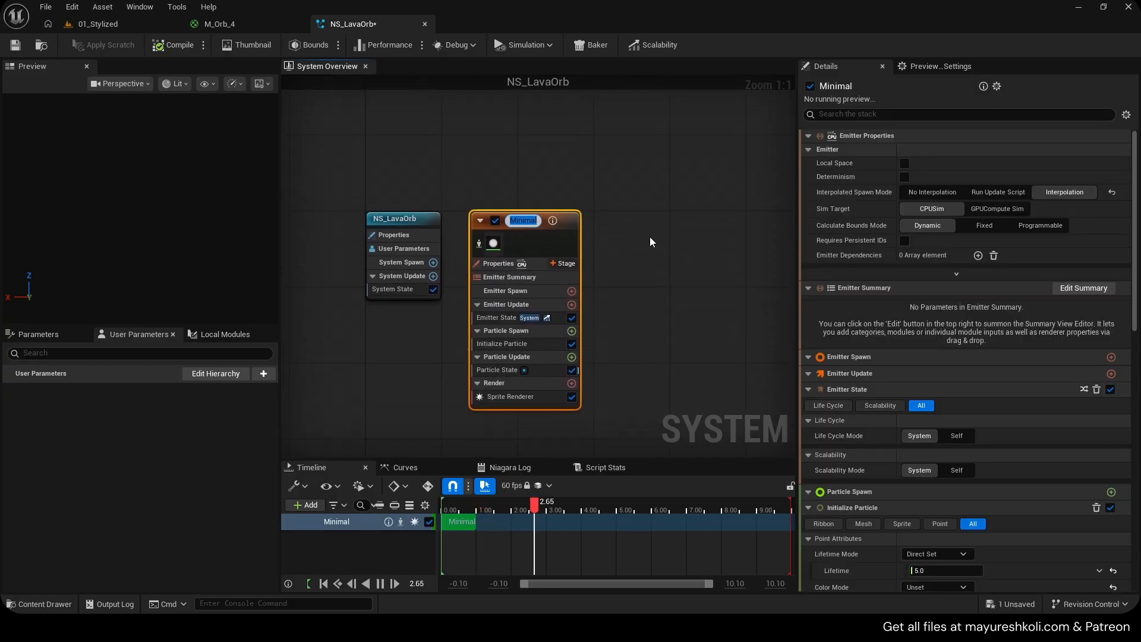
pyautogui.write('Mesh')
pyautogui.press('Return')
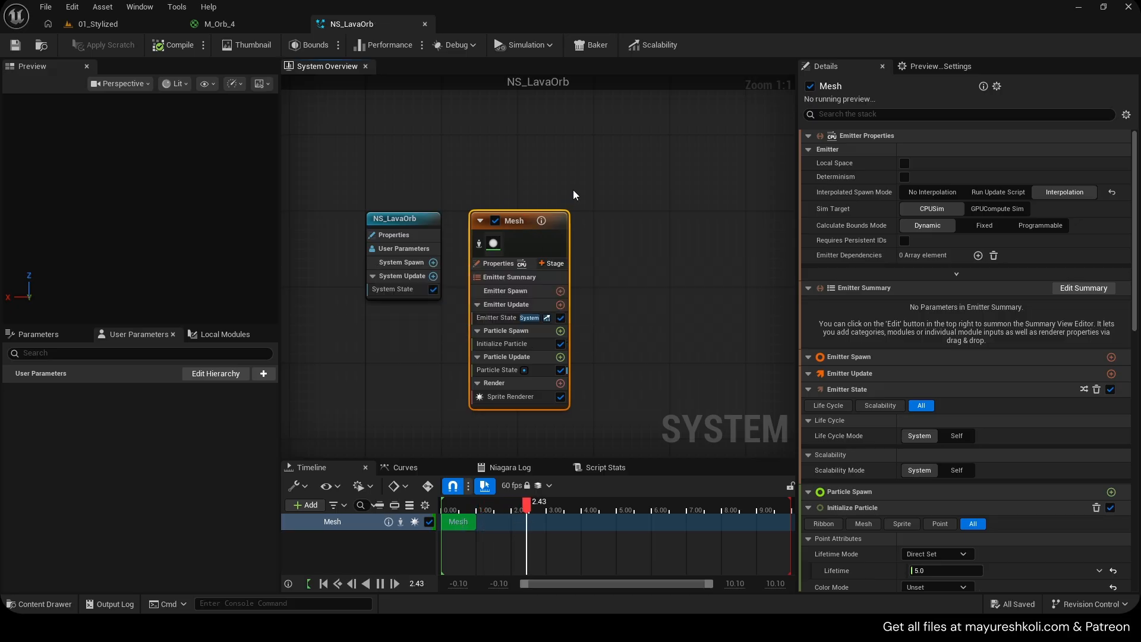
# Reposition the Mesh emitter beside the NS_LavaOrb node and delete its Sprite Renderer.
pyautogui.click(497, 379)
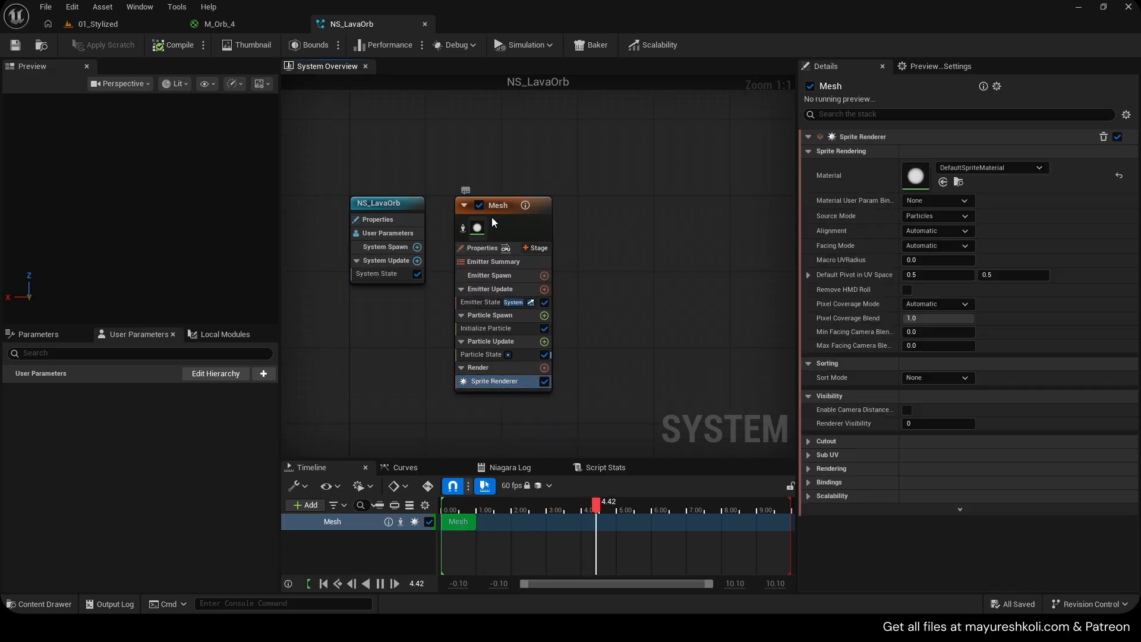
pyautogui.moveTo(503, 207); pyautogui.dragTo(513, 198)
pyautogui.click(506, 373)
pyautogui.press('Delete')
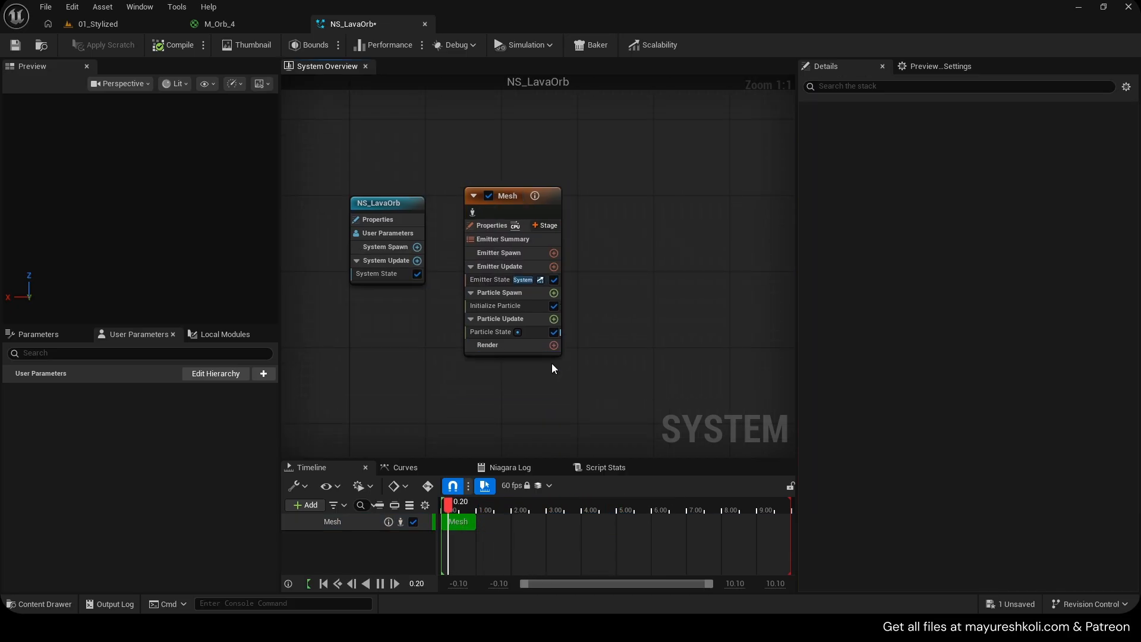
# Add a Mesh Renderer to the Mesh emitter and assign the level sphere's SM_Sphere as its mesh.
pyautogui.click(554, 345)
pyautogui.click(326, 385)
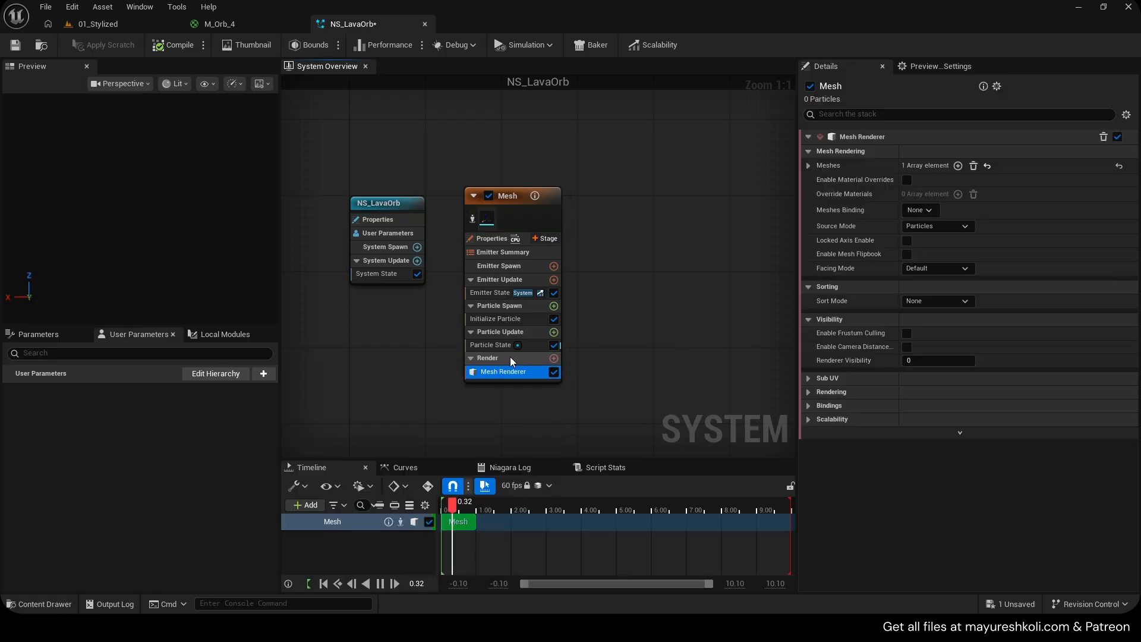
pyautogui.click(137, 29)
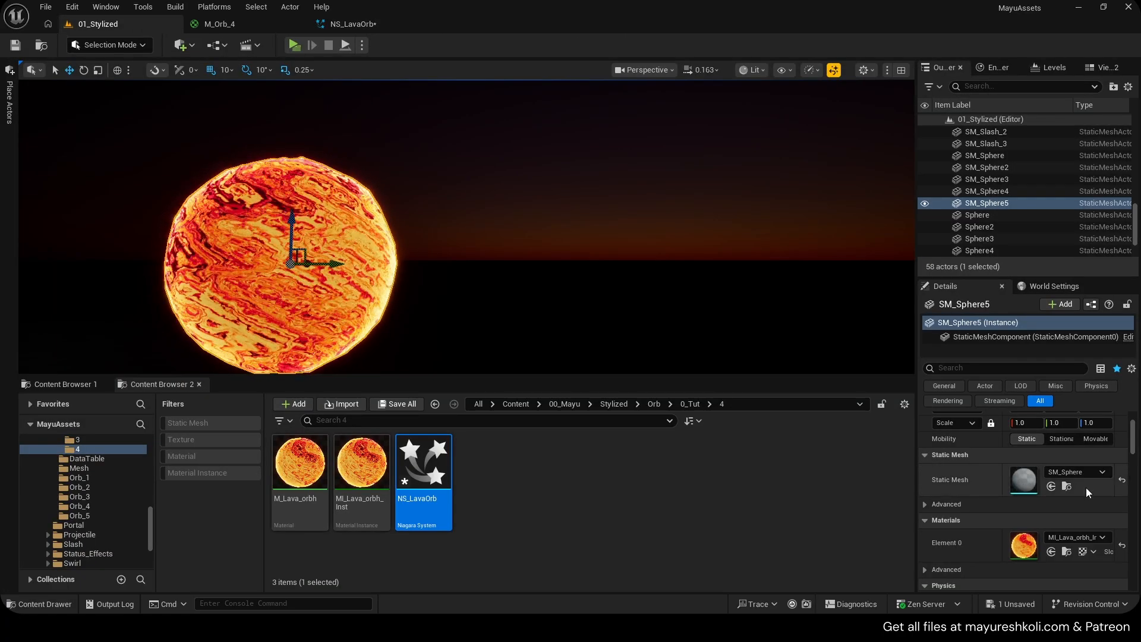
pyautogui.click(372, 28)
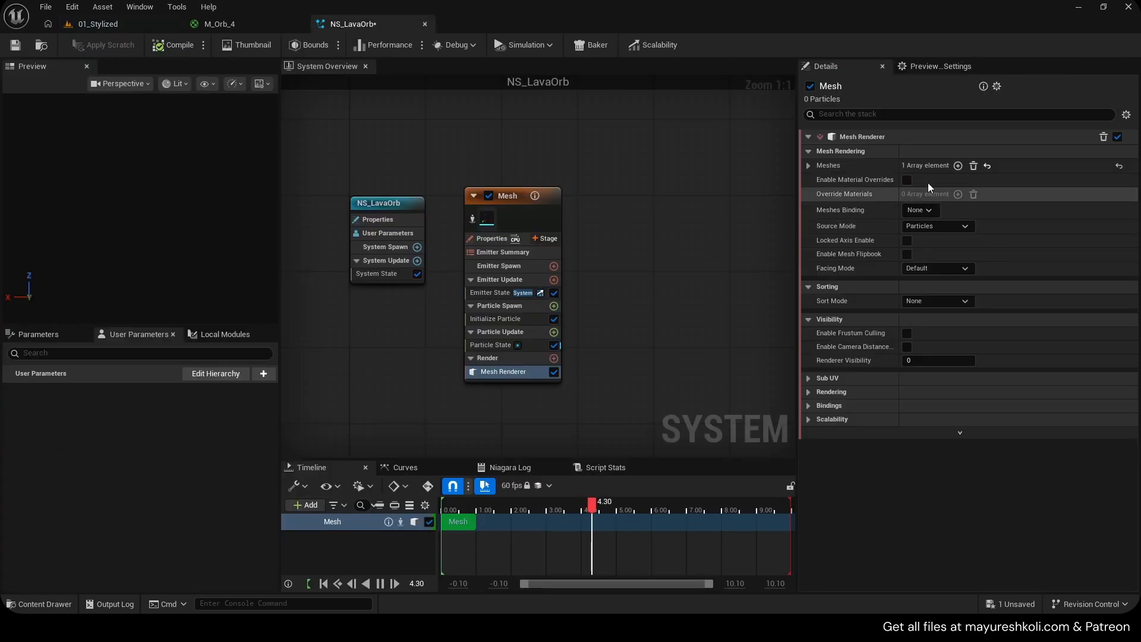
pyautogui.click(808, 166)
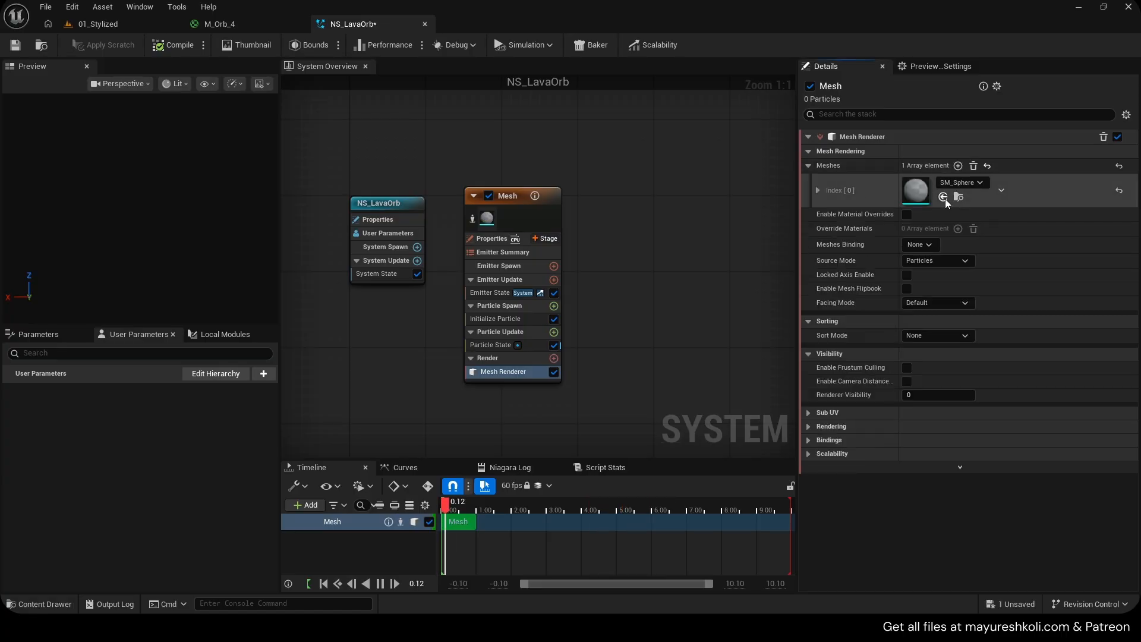
# Enable material overrides on the Mesh Renderer, assign MI_Lava_orbh_Inst as the explicit material, and save NS_LavaOrb.
pyautogui.click(906, 214)
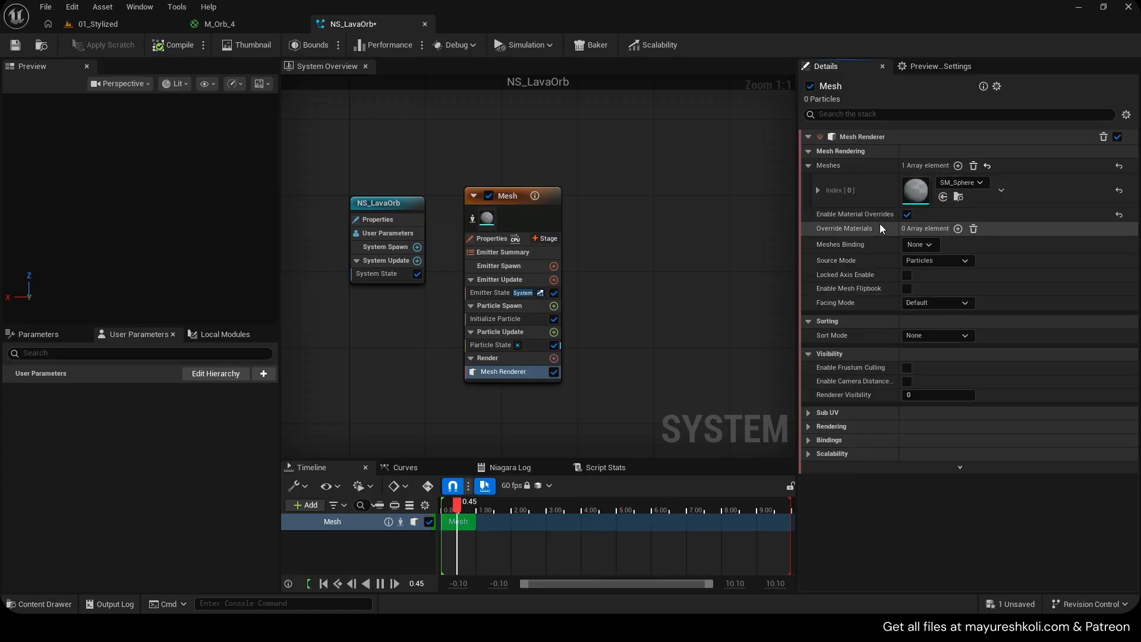
pyautogui.click(958, 229)
pyautogui.click(818, 246)
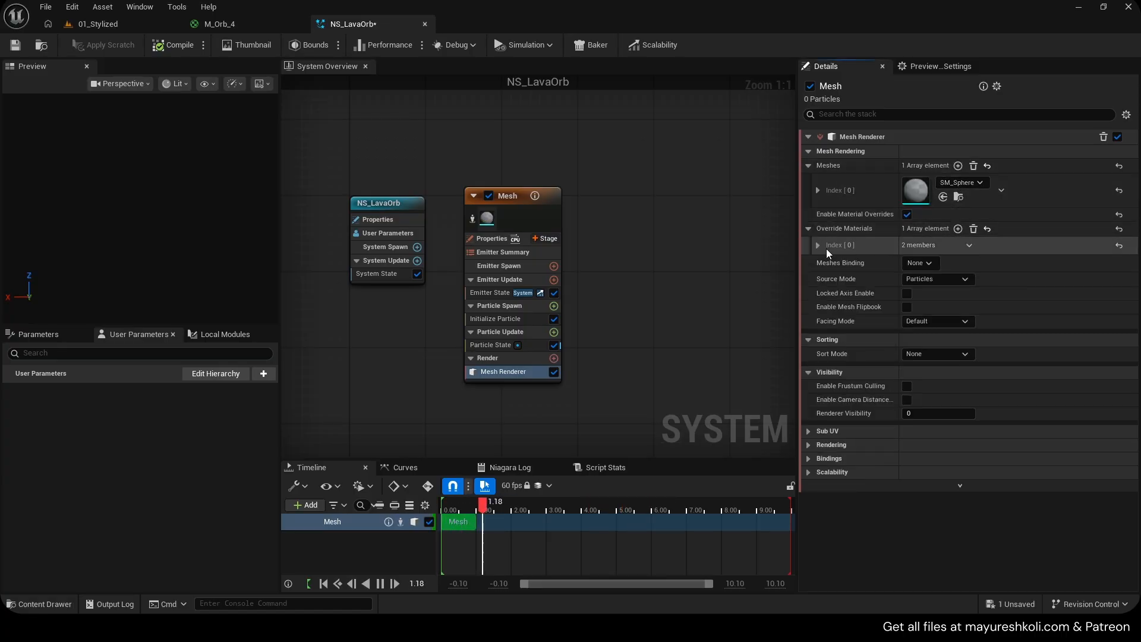
pyautogui.click(1004, 266)
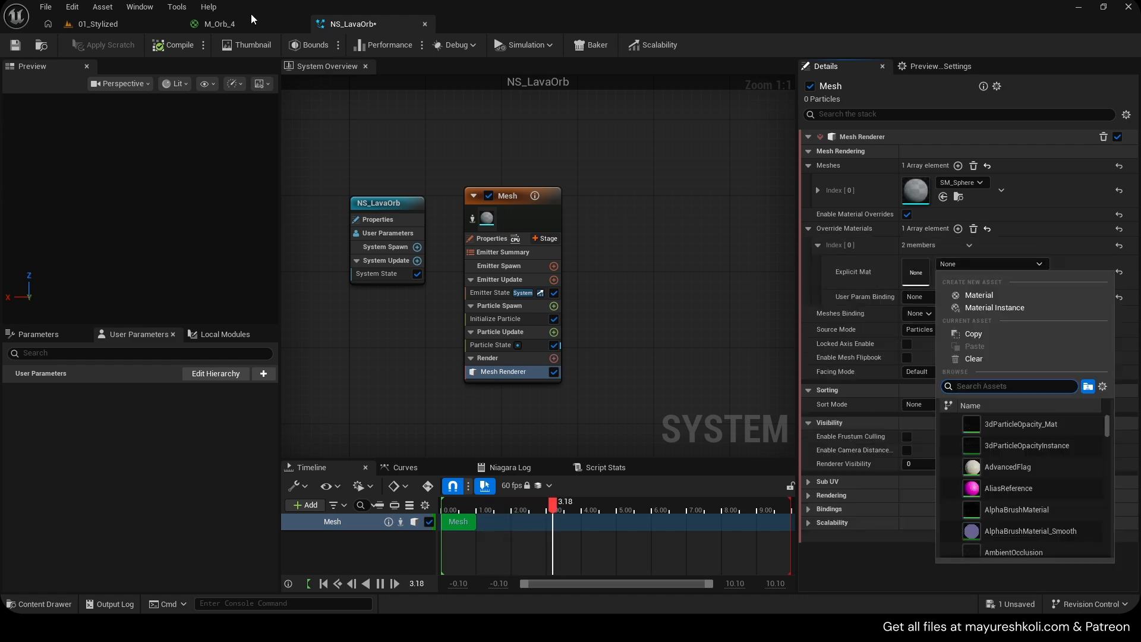
pyautogui.click(124, 26)
pyautogui.click(1052, 551)
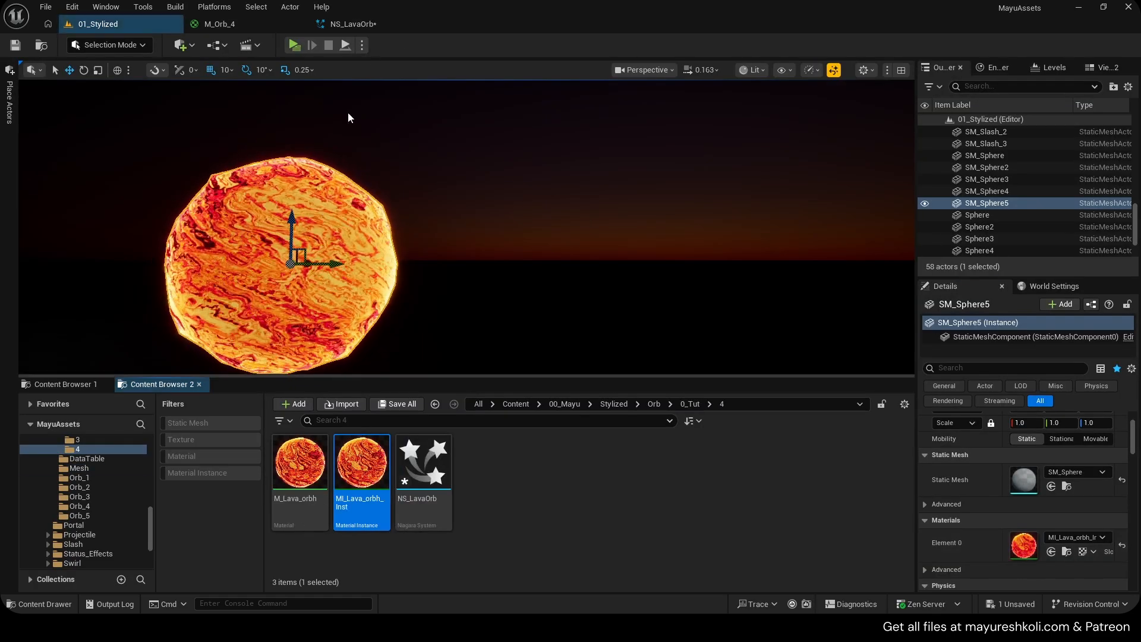
pyautogui.click(364, 25)
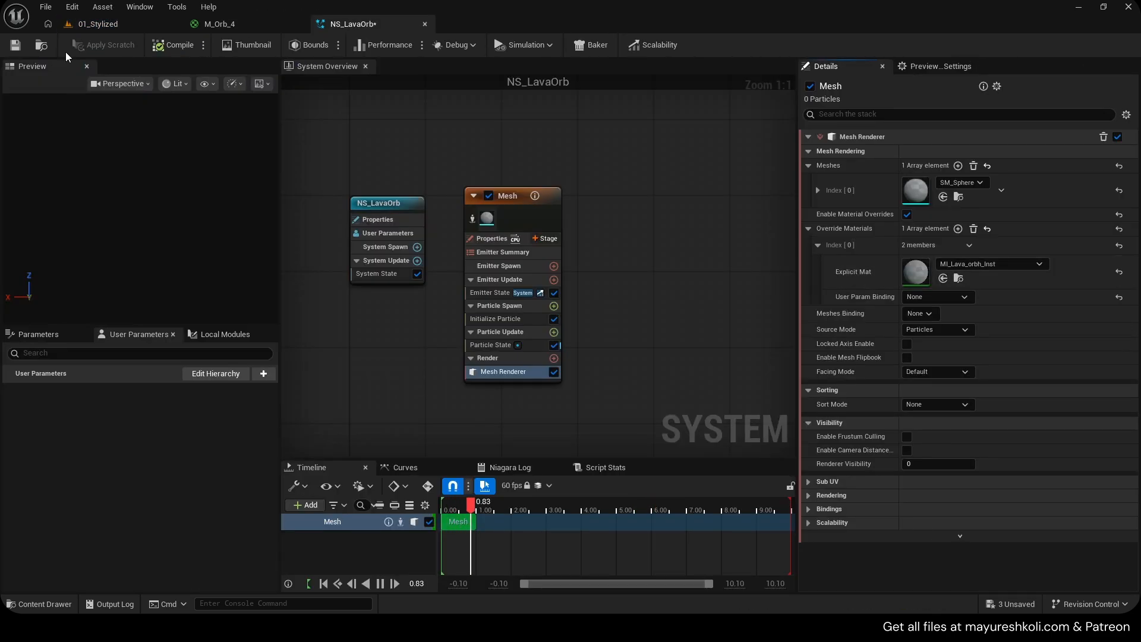
pyautogui.click(15, 44)
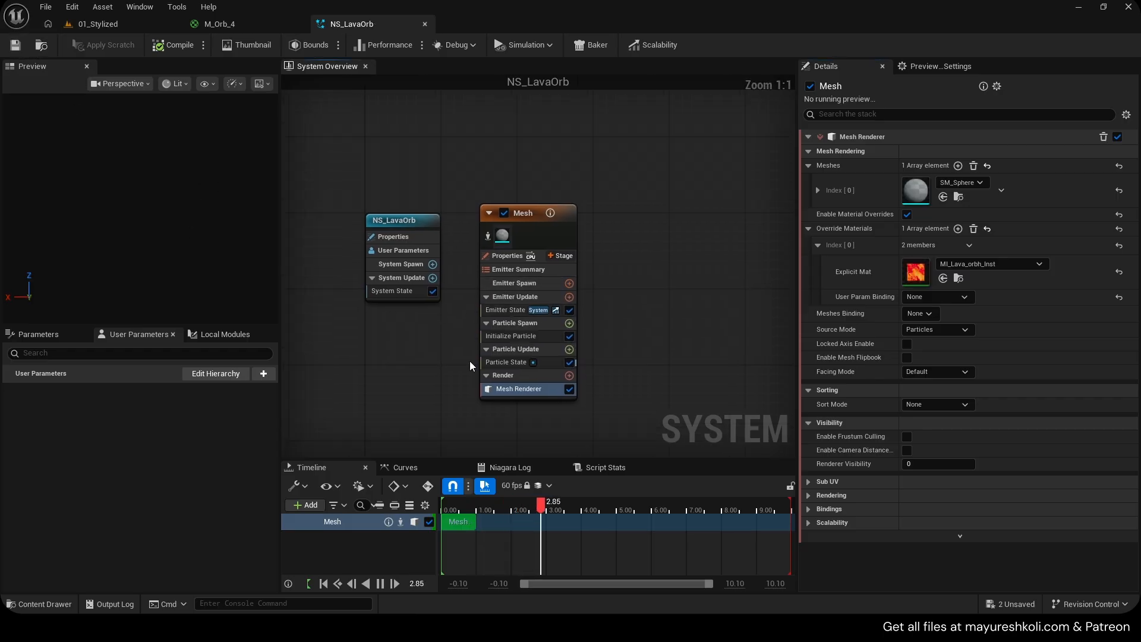
# Add a Spawn Burst Instantaneous module with a spawn count of 1 to the Mesh emitter's Emitter Update.
pyautogui.click(569, 297)
pyautogui.click(384, 408)
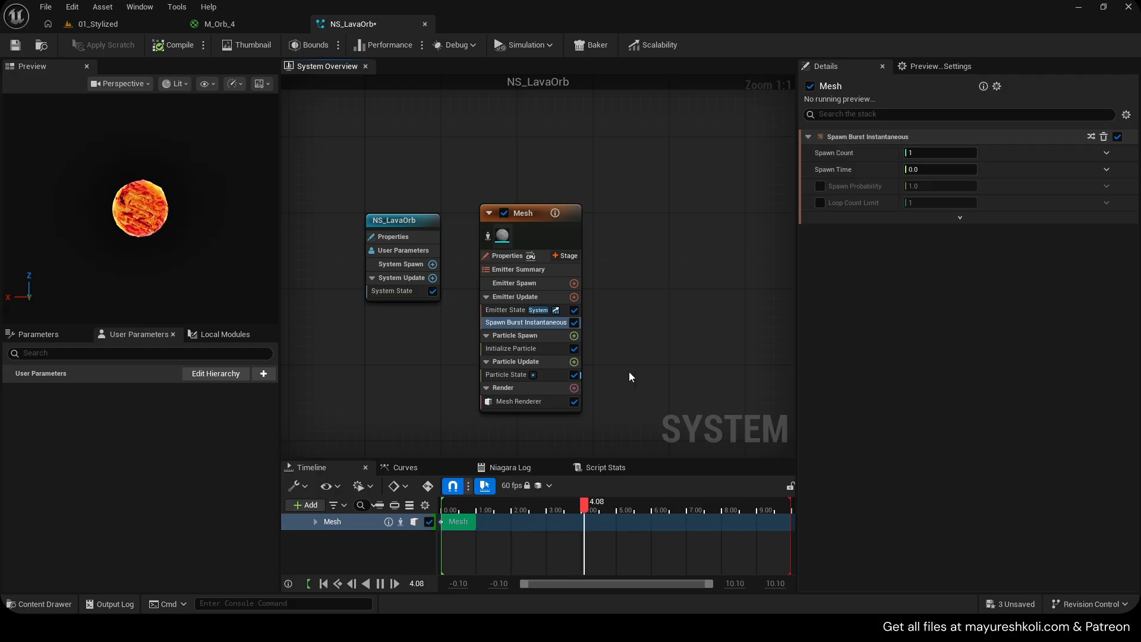
pyautogui.moveTo(605, 273); pyautogui.dragTo(615, 274, button='right')
pyautogui.click(542, 227)
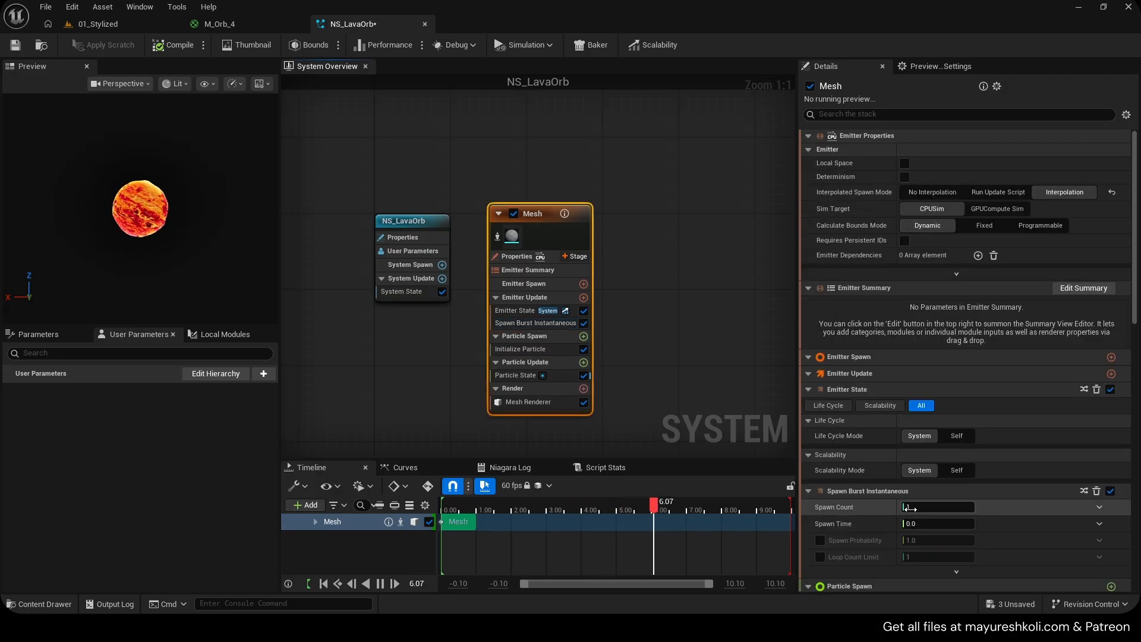
# Try a particle lifetime of 2 in Initialize Particle, and set it back to 5.
pyautogui.click(514, 349)
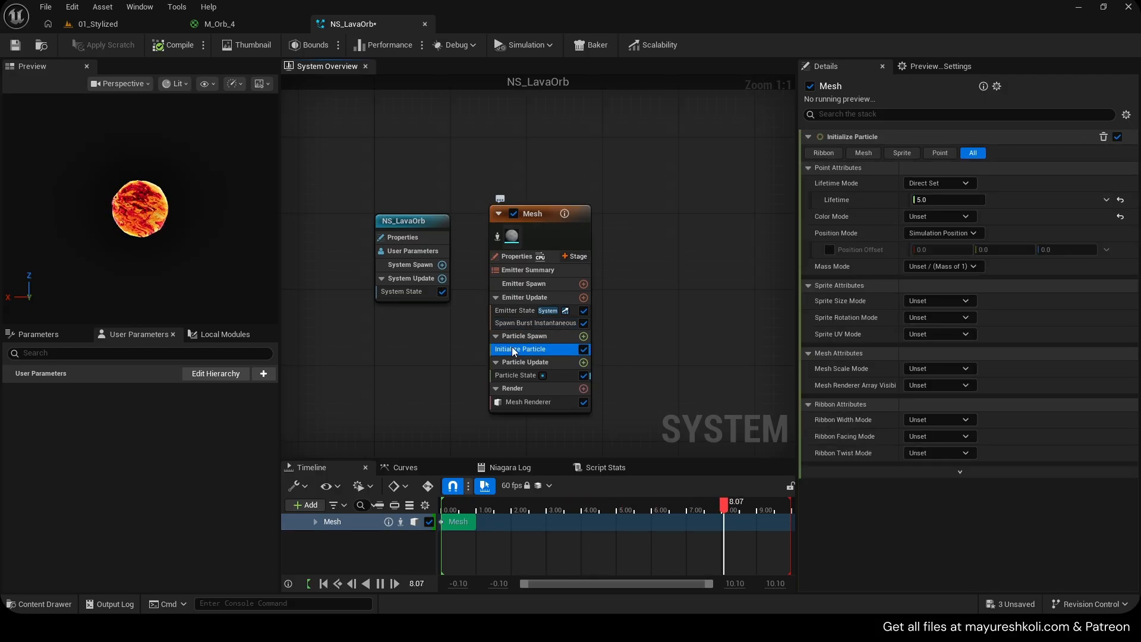
pyautogui.click(952, 200)
pyautogui.write('2')
pyautogui.press('Return')
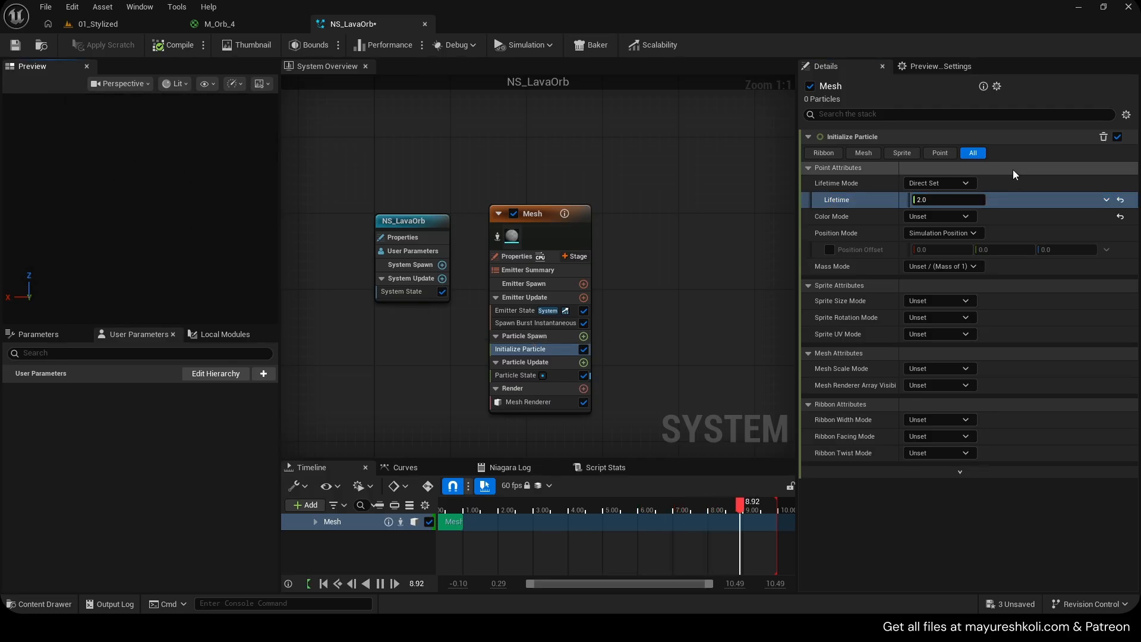
pyautogui.write('5')
pyautogui.press('Return')
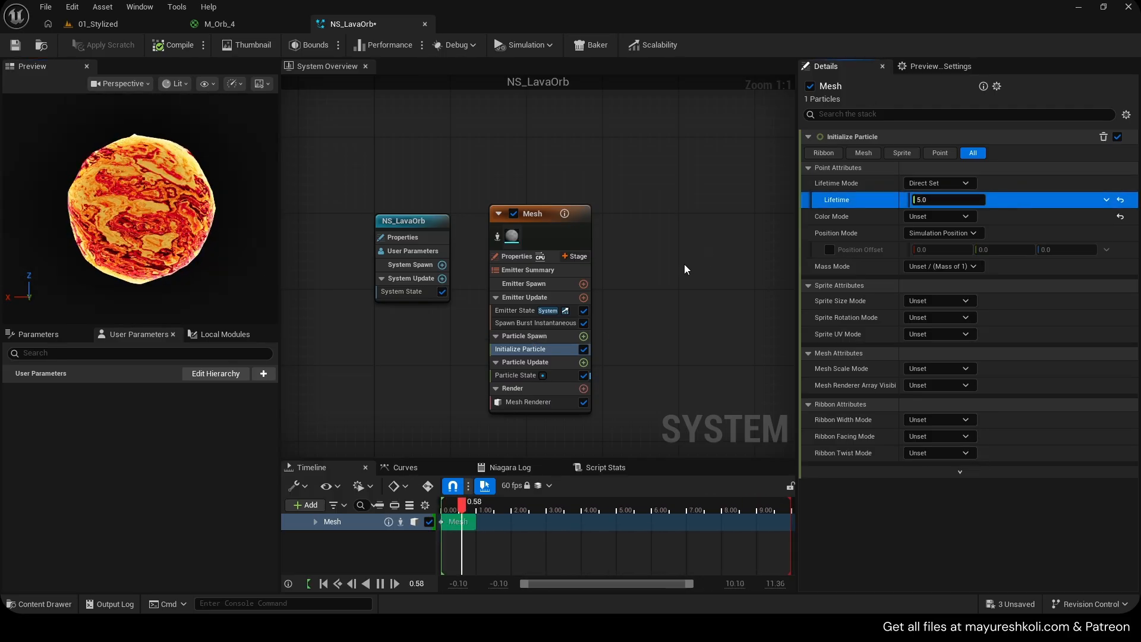
# Examine the loop settings of the NS_LavaOrb system and the life cycle settings of the Mesh emitter.
pyautogui.click(526, 215)
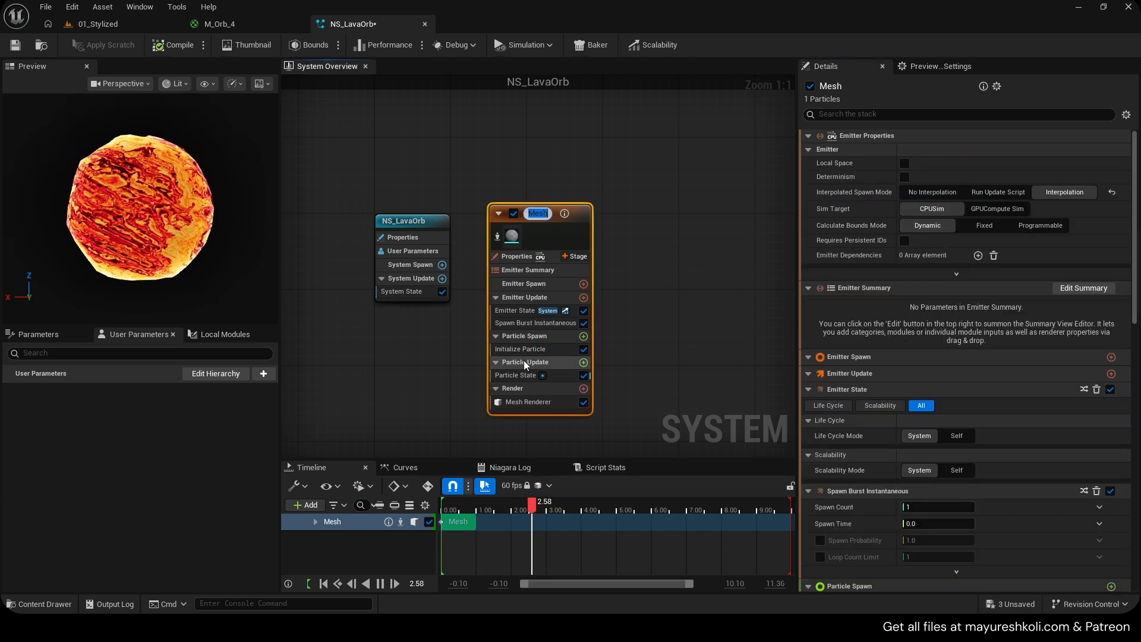
pyautogui.click(521, 349)
pyautogui.click(410, 221)
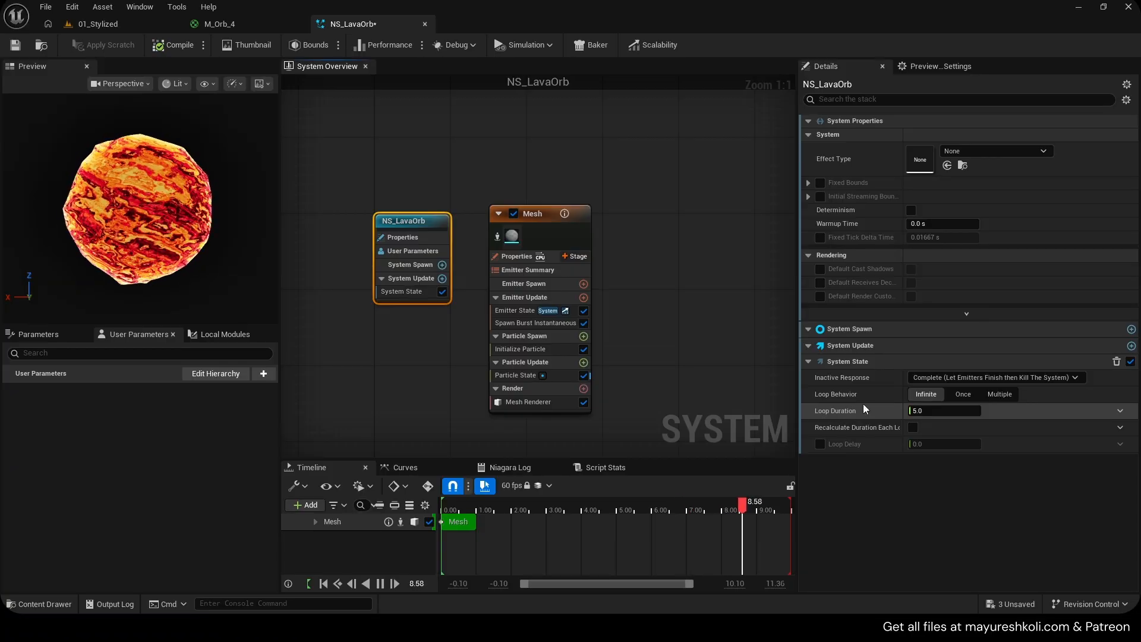
pyautogui.moveTo(537, 218); pyautogui.dragTo(534, 224)
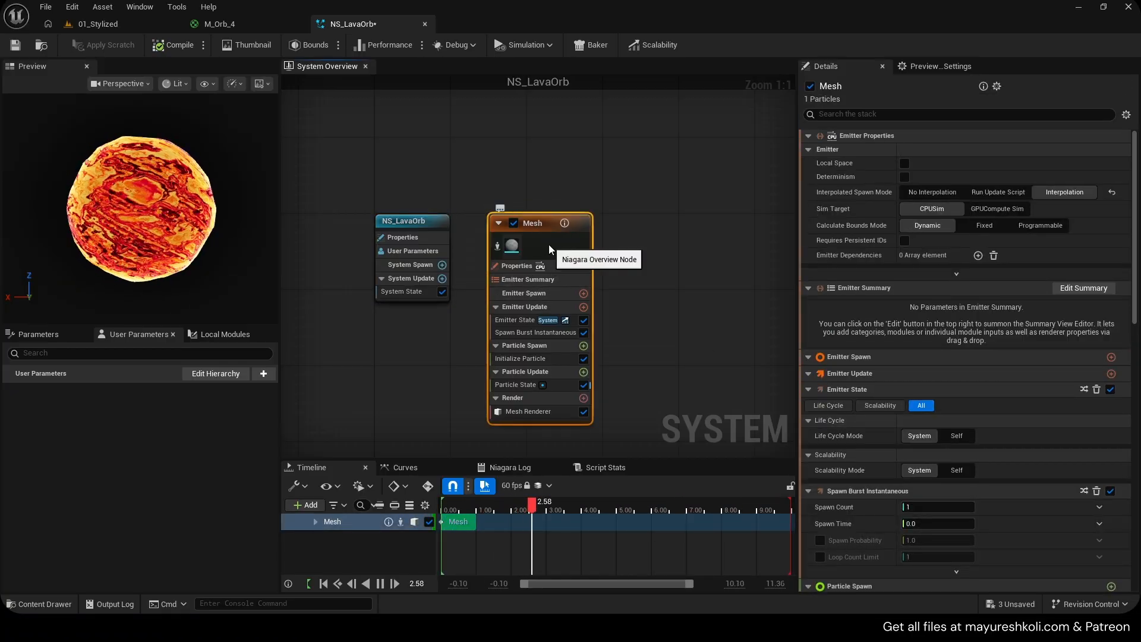
pyautogui.moveTo(372, 192); pyautogui.dragTo(452, 336)
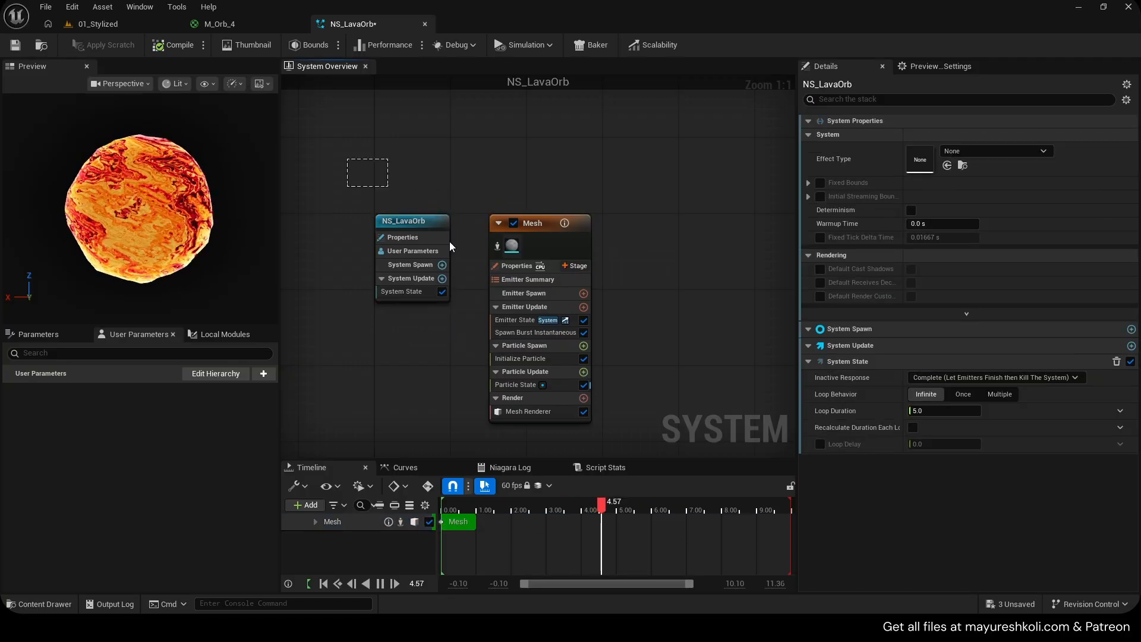
pyautogui.moveTo(450, 242); pyautogui.dragTo(701, 399)
pyautogui.moveTo(533, 293); pyautogui.dragTo(676, 306, button='right')
pyautogui.click(665, 282)
pyautogui.click(519, 236)
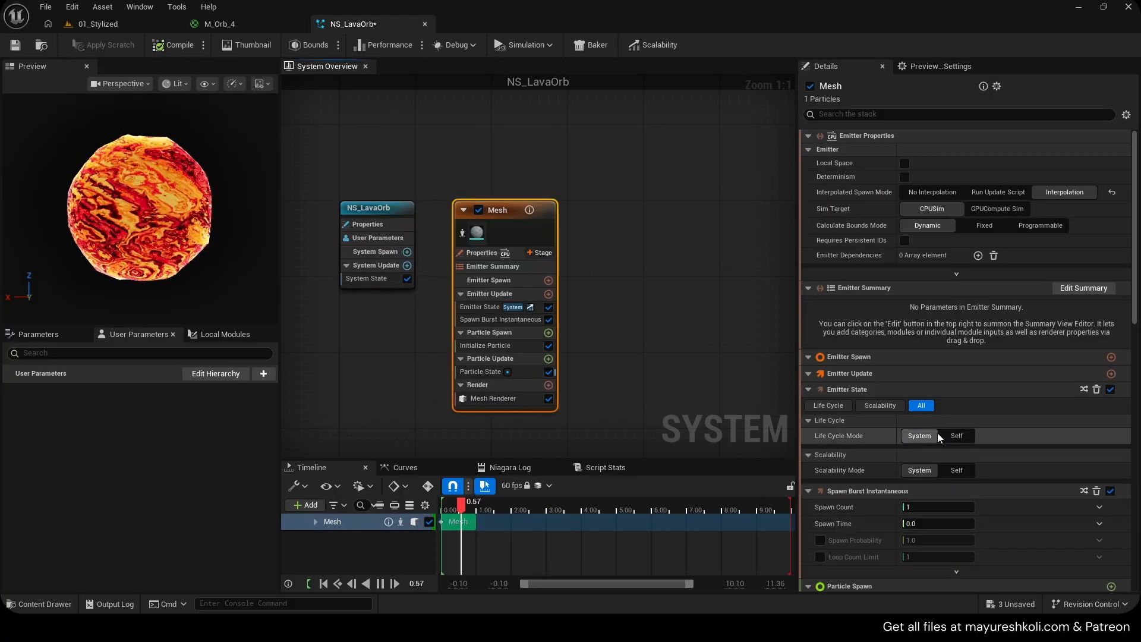
# Turn off Kill Particles When Lifetime Has Elapsed in the Mesh emitter's Particle State, and save the system.
pyautogui.click(491, 321)
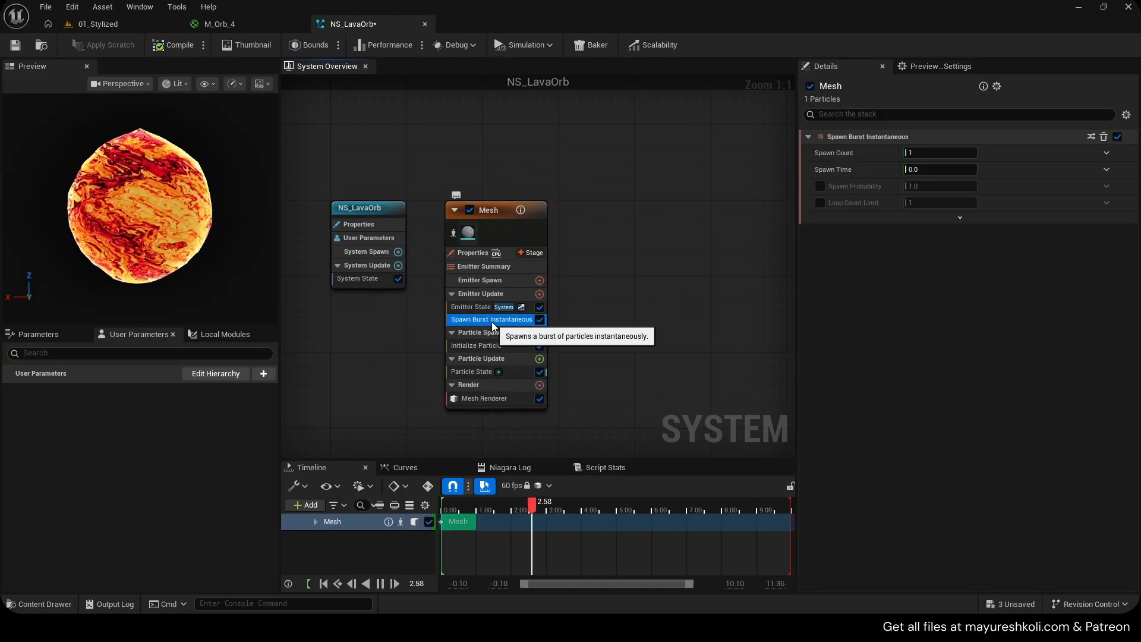
pyautogui.click(496, 370)
pyautogui.click(909, 205)
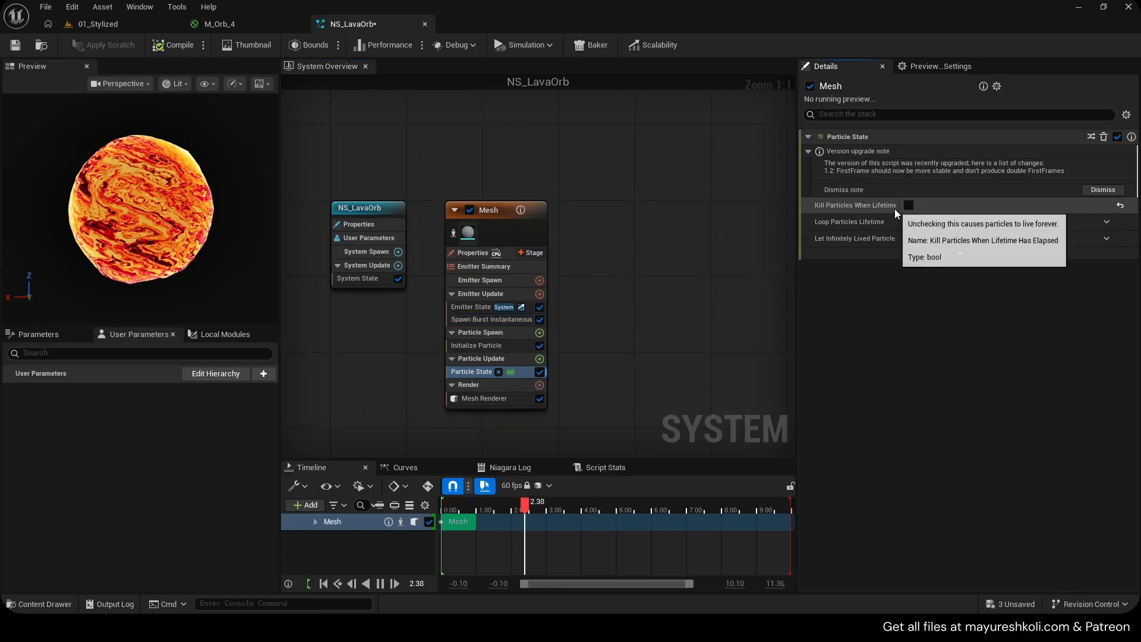
pyautogui.hotkey('ctrl', 's')
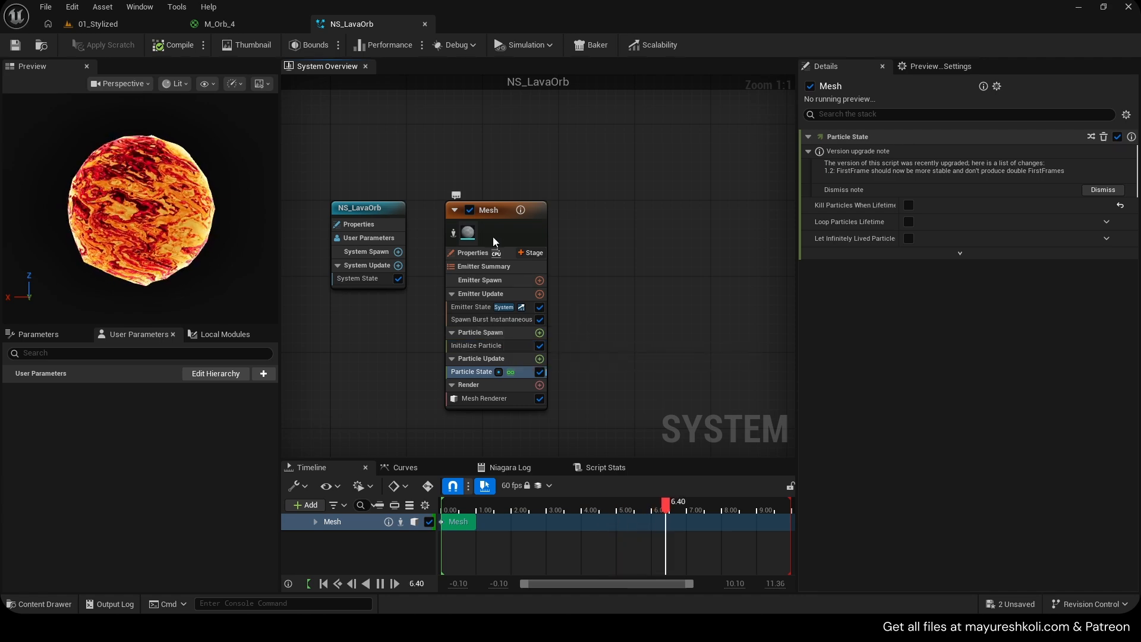
# Set the Mesh emitter's sim target to GPUCompute Sim and its bounds mode to Fixed.
pyautogui.click(499, 220)
pyautogui.click(1001, 209)
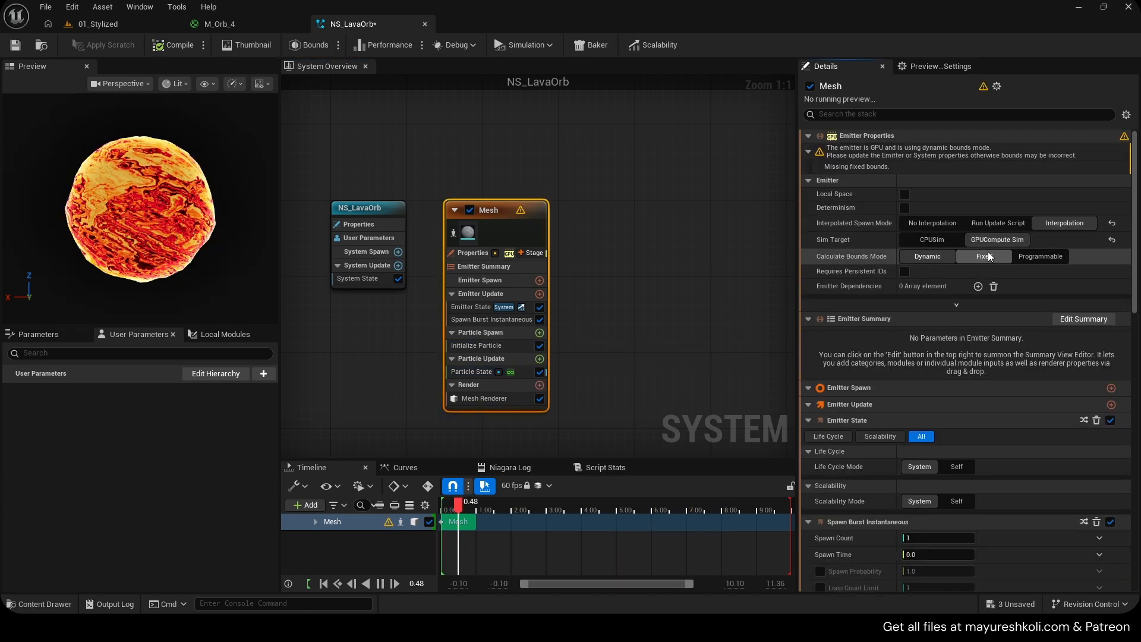
pyautogui.click(984, 225)
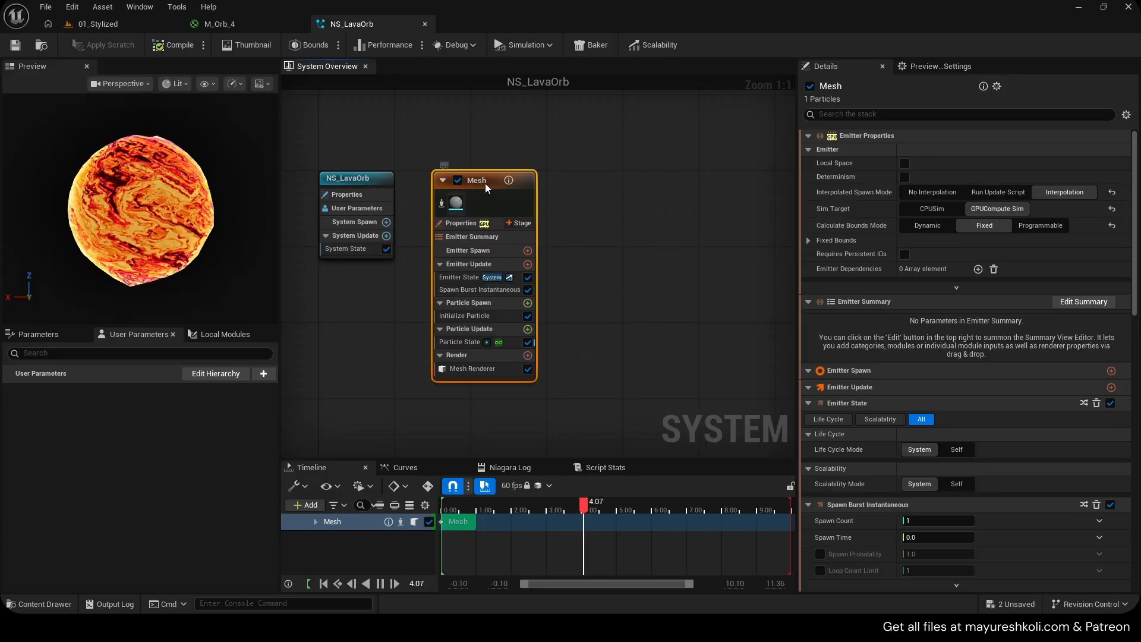
# Set the Mesh emitter's life cycle mode to Self with loop behavior Once, and move the emitter slightly closer to the NS_LavaOrb node.
pyautogui.moveTo(441, 151); pyautogui.dragTo(517, 239)
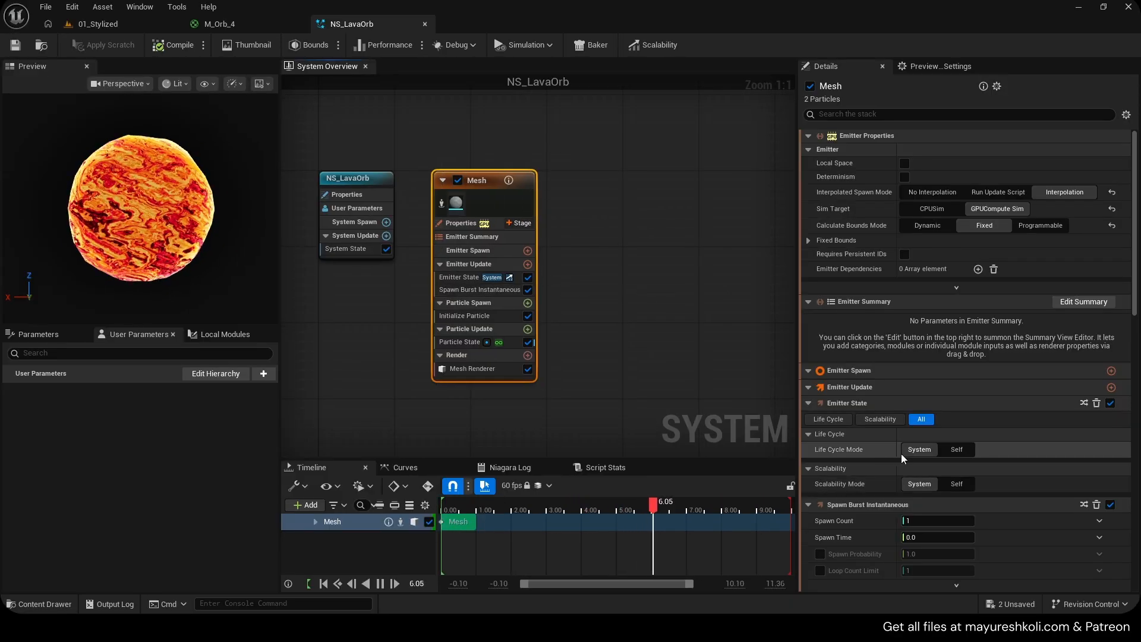
pyautogui.click(954, 451)
pyautogui.click(955, 485)
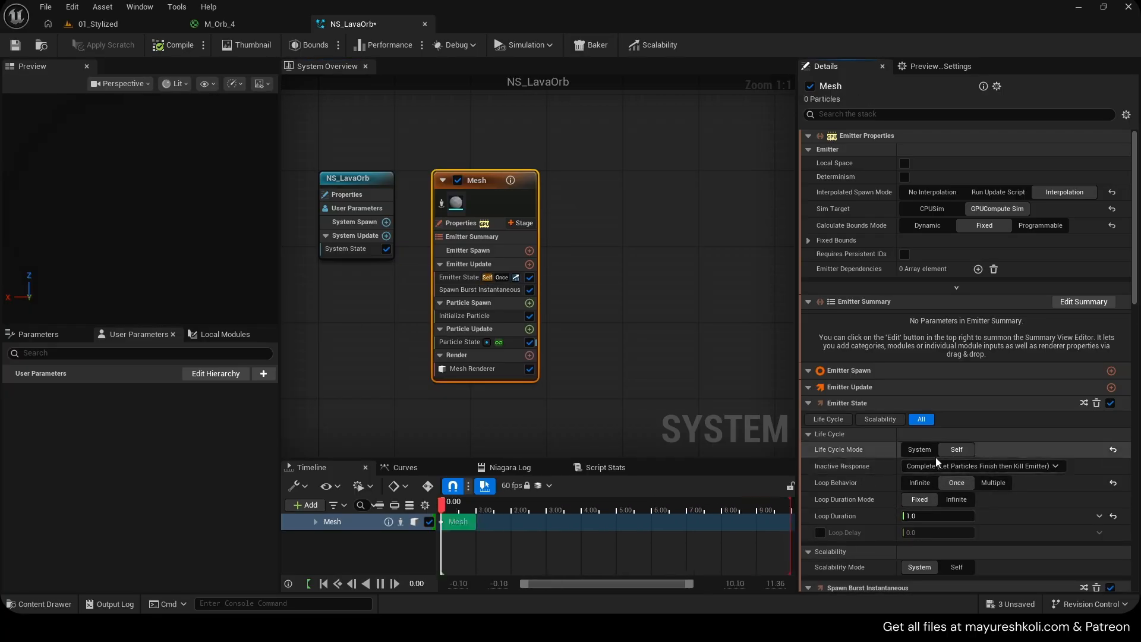
pyautogui.moveTo(582, 232); pyautogui.dragTo(600, 240, button='right')
pyautogui.moveTo(435, 156); pyautogui.dragTo(579, 412)
pyautogui.moveTo(487, 184); pyautogui.dragTo(478, 183)
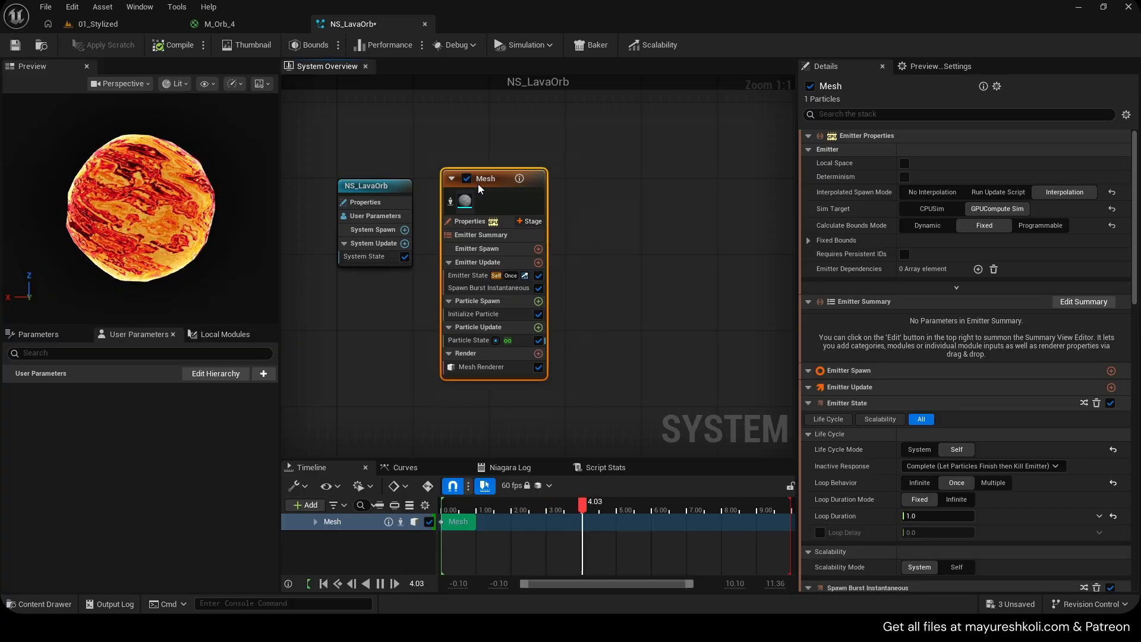
# Review the Mesh emitter's Particle State settings and save NS_LavaOrb.
pyautogui.click(463, 350)
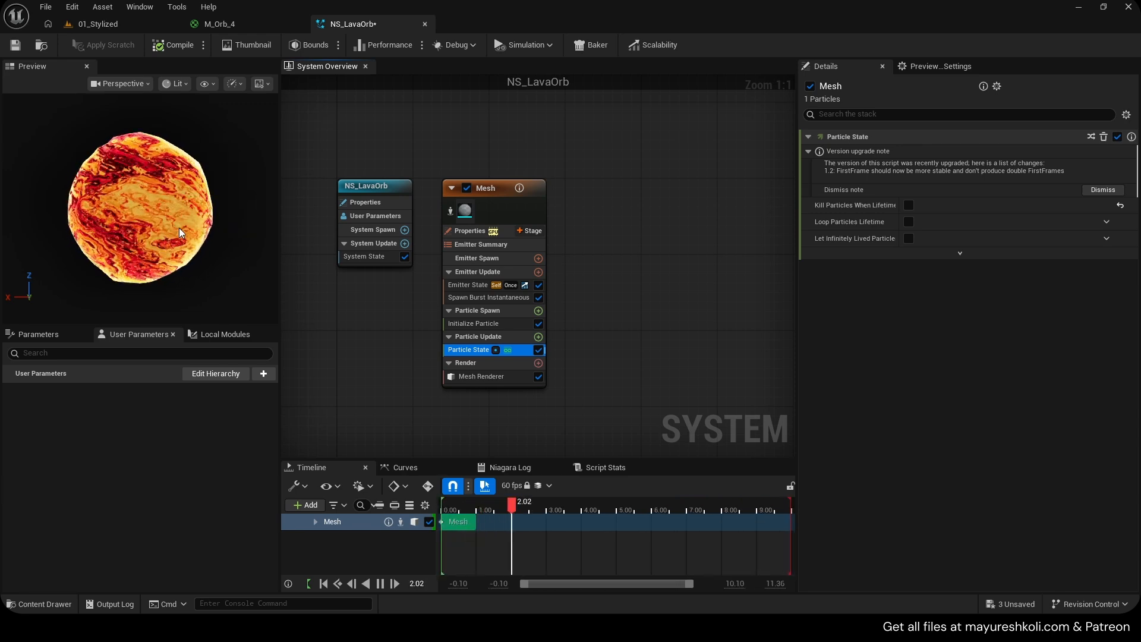
pyautogui.click(484, 195)
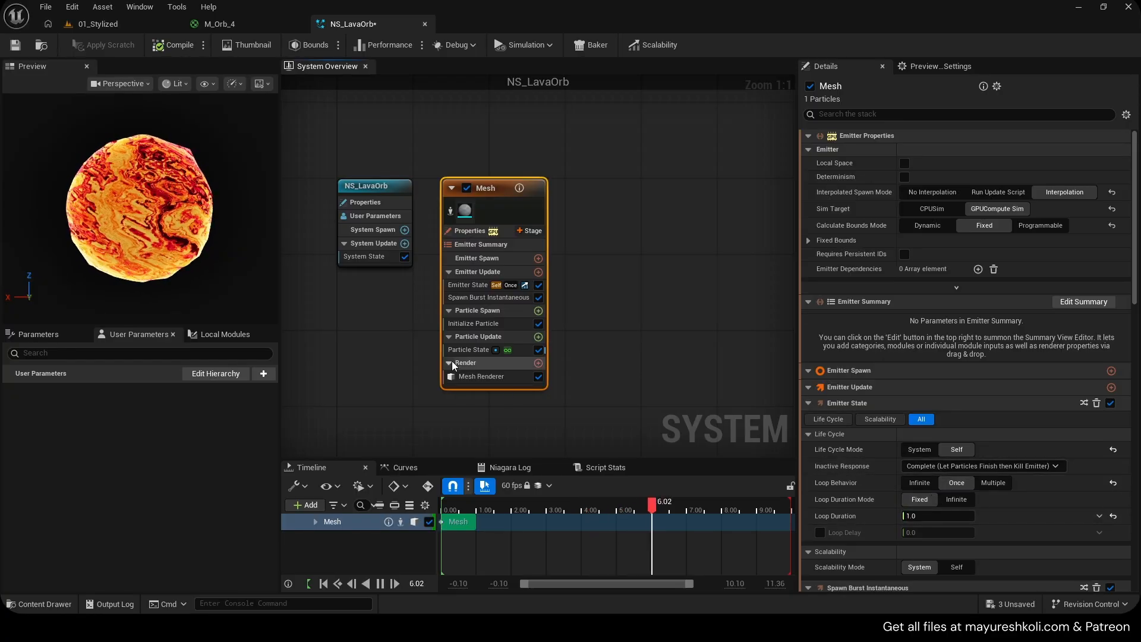
pyautogui.click(523, 350)
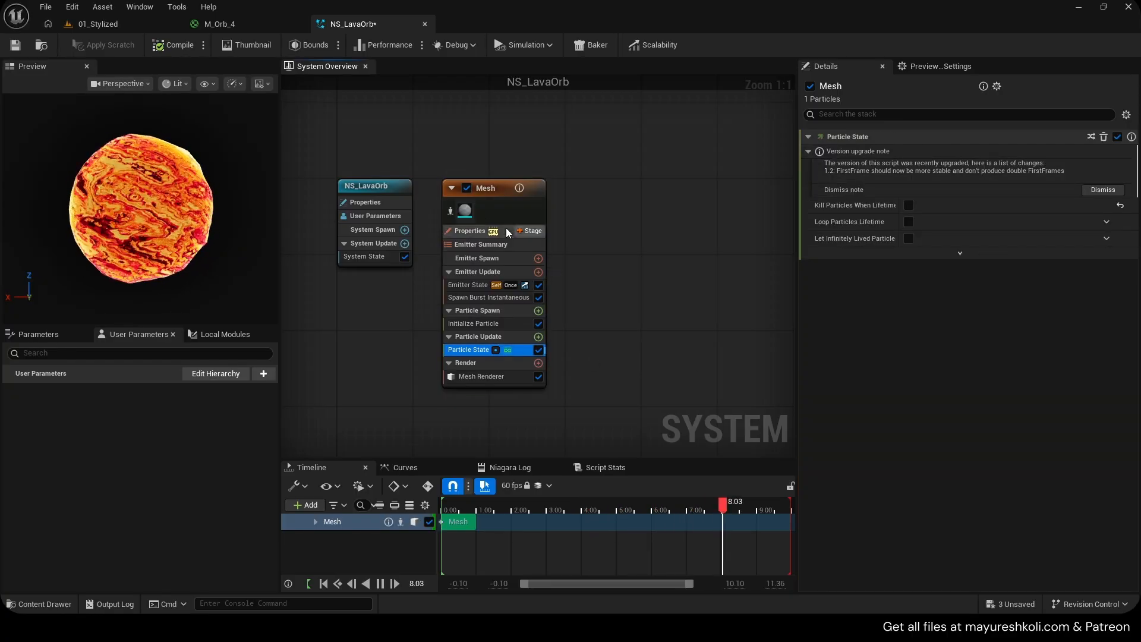
pyautogui.moveTo(469, 214)
pyautogui.hotkey('ctrl', 's')
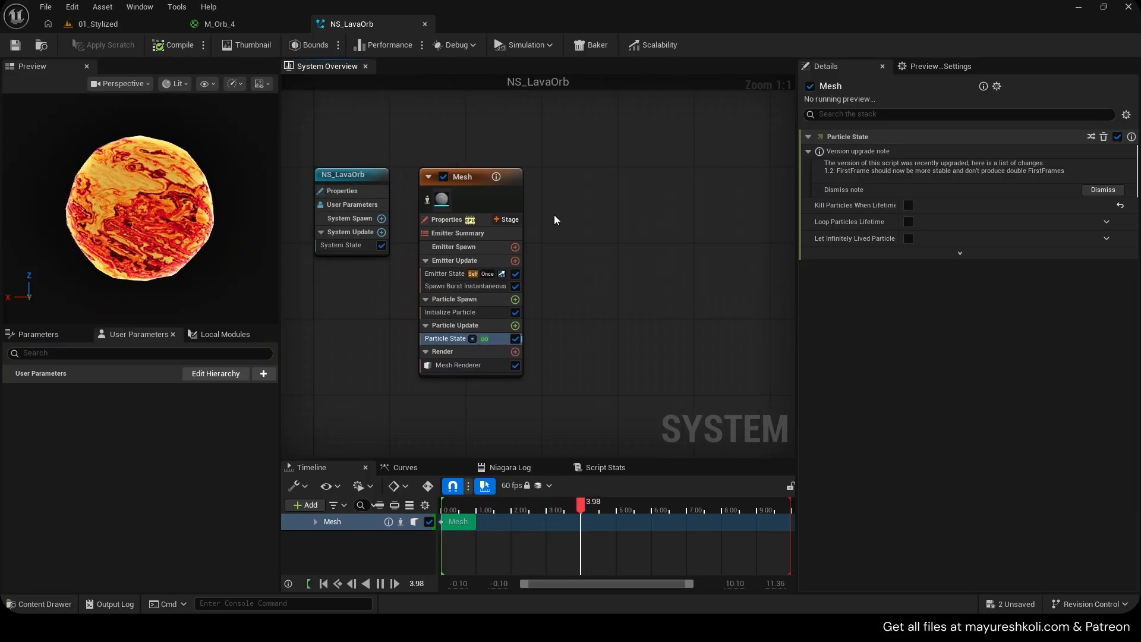
# Inspect the finished reference lava orb in the 01_Stylized level, and return to the NS_LavaOrb system.
pyautogui.click(470, 183)
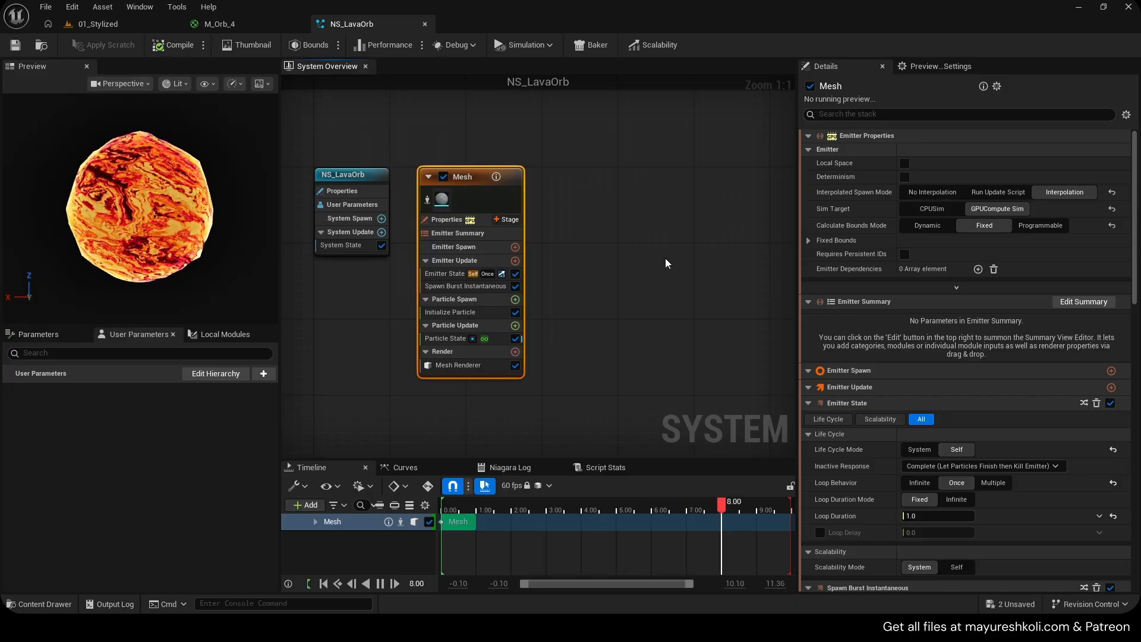
pyautogui.moveTo(665, 262); pyautogui.dragTo(638, 262, button='right')
pyautogui.click(111, 24)
pyautogui.moveTo(545, 224)
pyautogui.mouseDown(button='right')
pyautogui.moveTo(580, 250)
pyautogui.moveTo(571, 262)
pyautogui.moveTo(546, 223)
pyautogui.mouseUp(button='right')
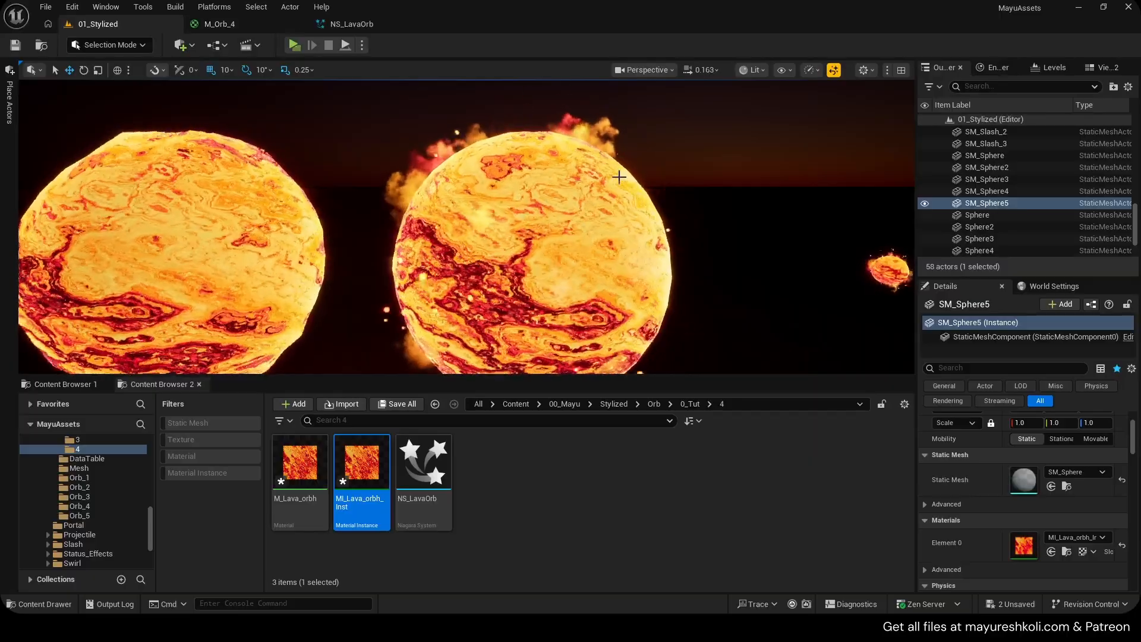
pyautogui.click(230, 24)
pyautogui.click(347, 22)
pyautogui.moveTo(656, 232); pyautogui.dragTo(579, 205, button='right')
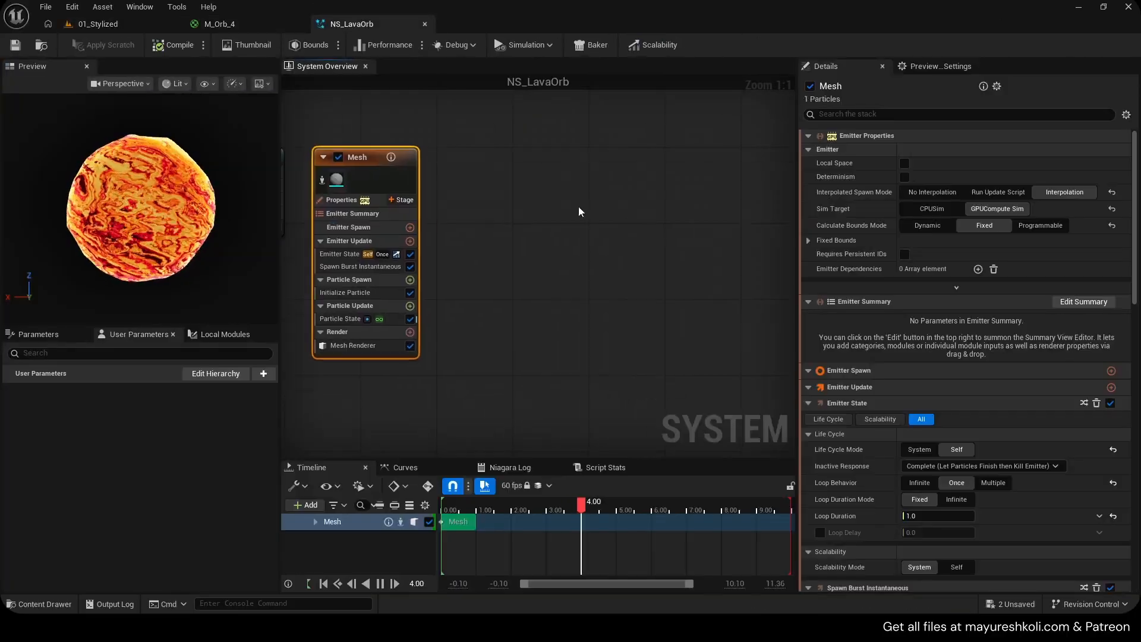
# Add a Minimal emitter named Smpoke beside the Mesh emitter, with sim target GPUCompute Sim and Fixed bounds mode.
pyautogui.rightClick(491, 168)
pyautogui.click(537, 198)
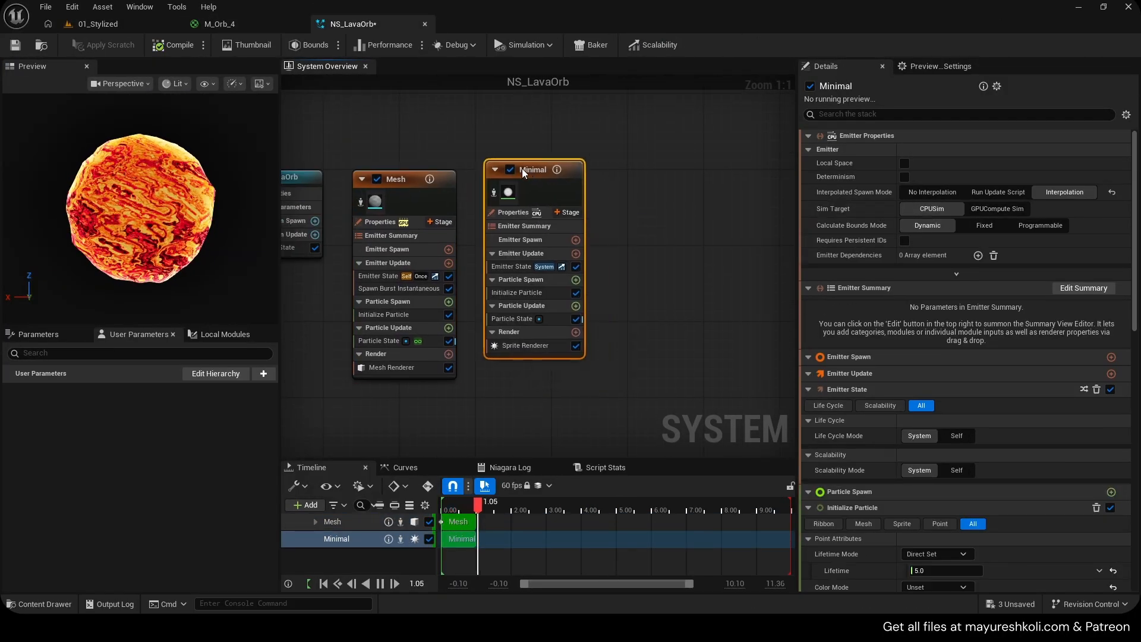
pyautogui.doubleClick(531, 173)
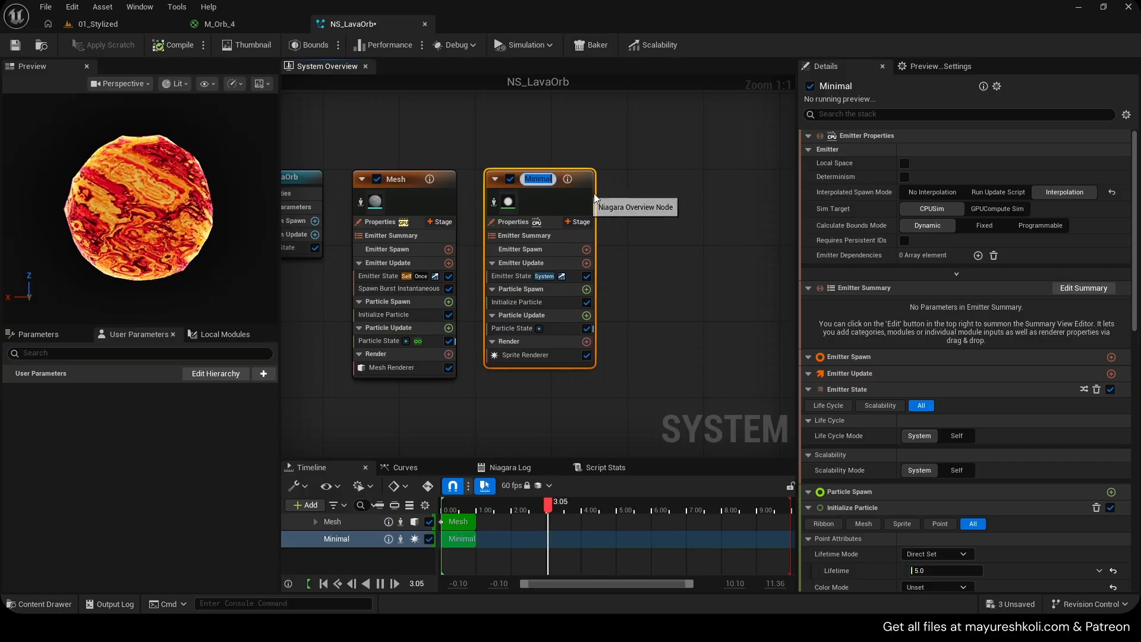
pyautogui.write('Smpoke')
pyautogui.press('Return')
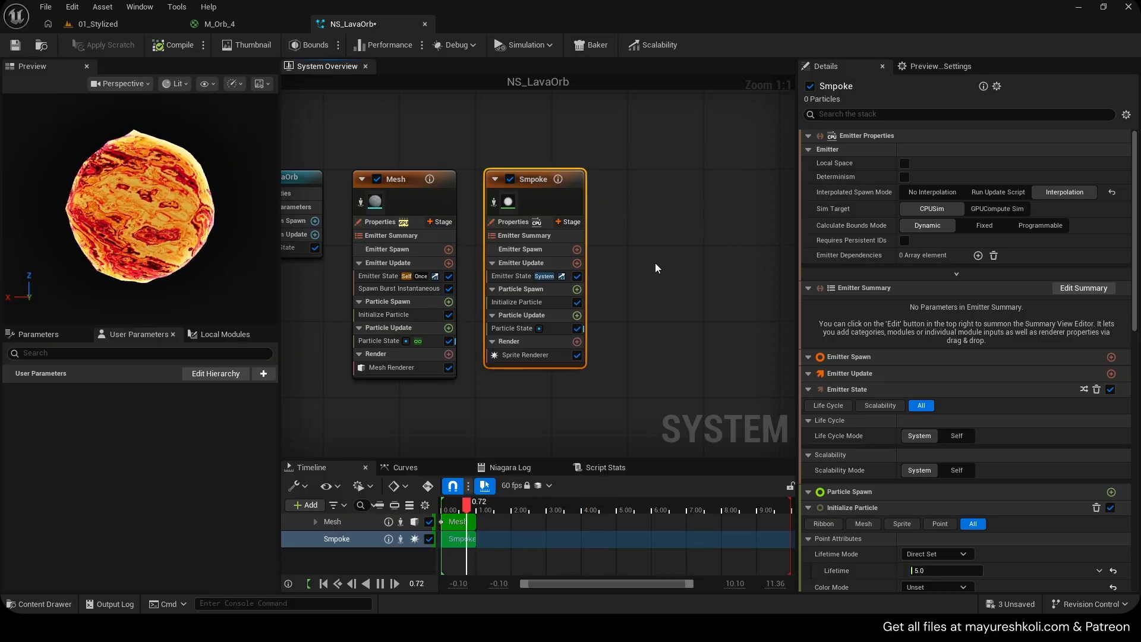
pyautogui.click(990, 209)
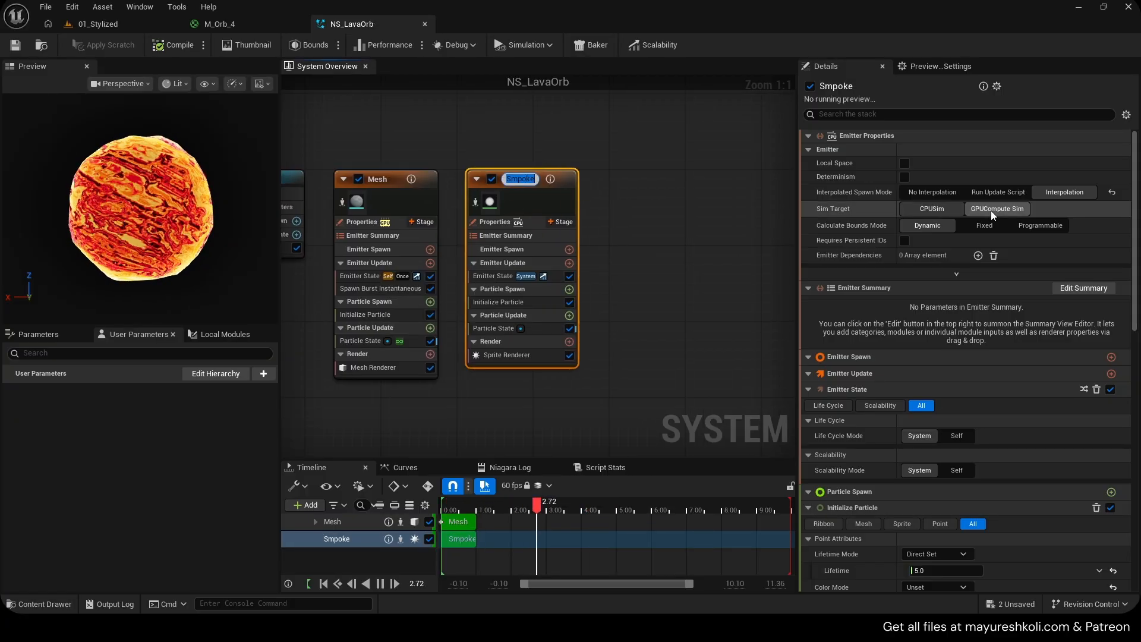
pyautogui.click(984, 255)
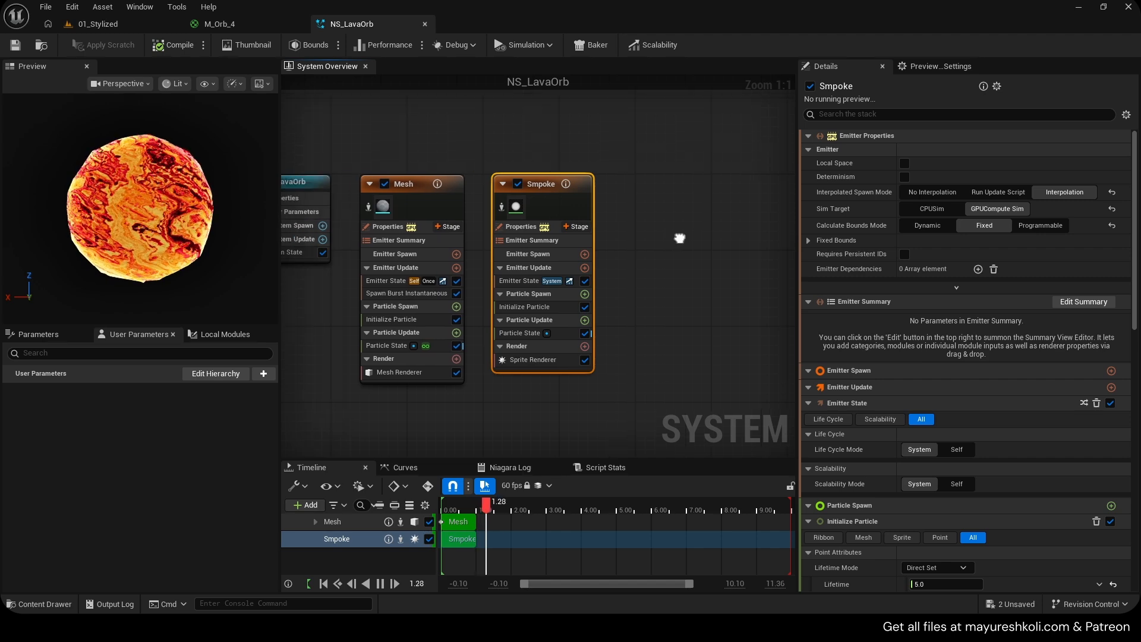
# Add a Spawn Rate module to the Smpoke emitter's Emitter Update with SpawnRate 10, and isolate the emitter.
pyautogui.click(585, 268)
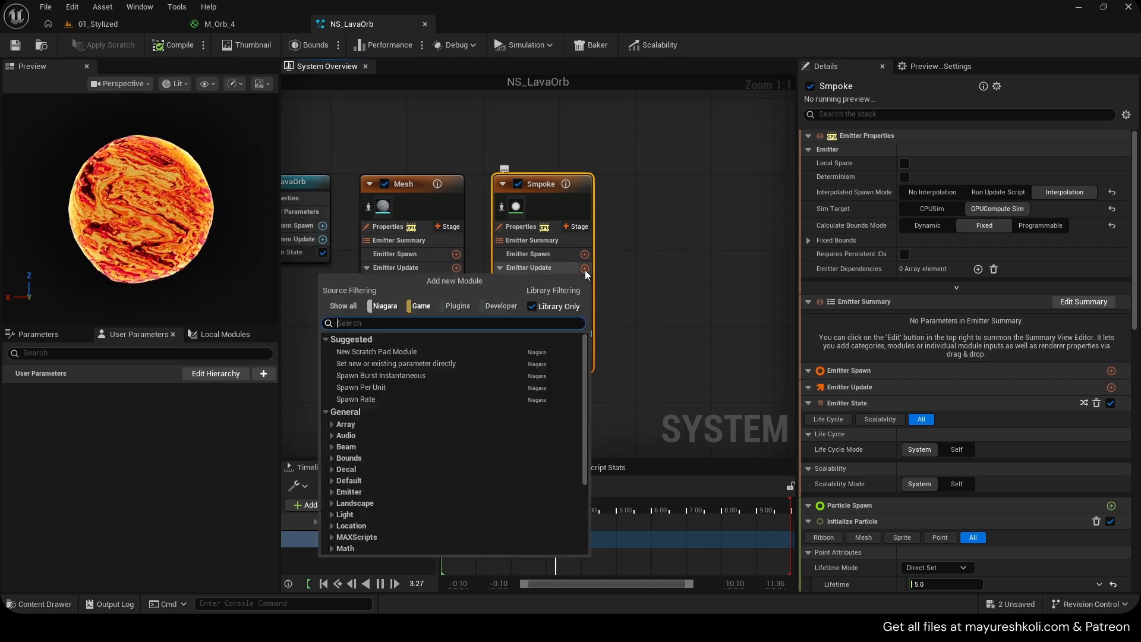
pyautogui.click(356, 399)
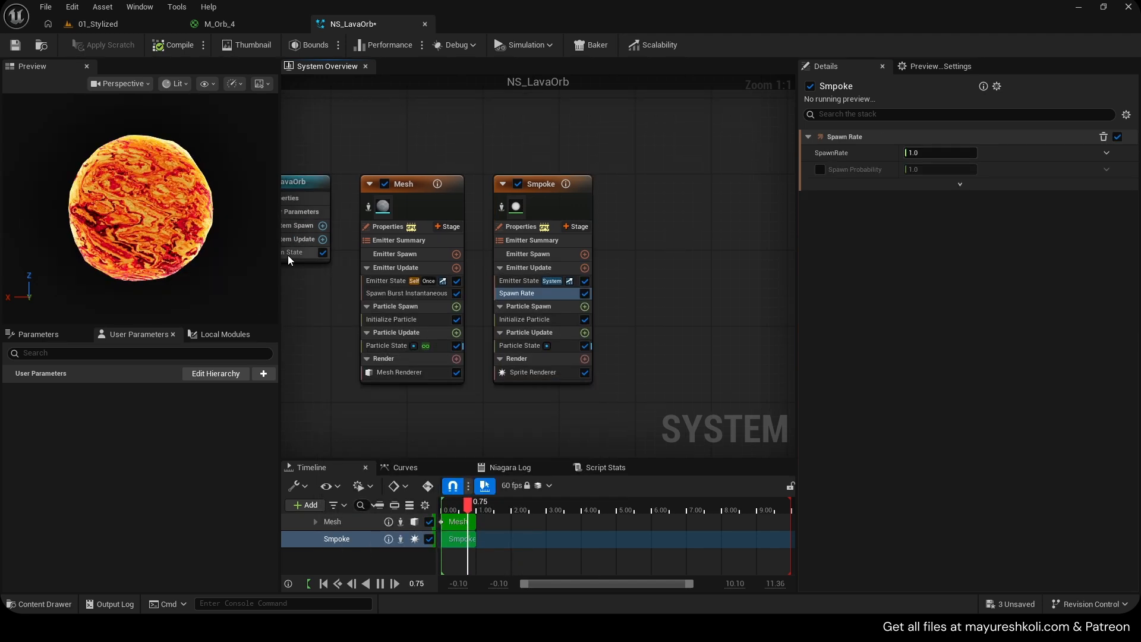
pyautogui.click(947, 184)
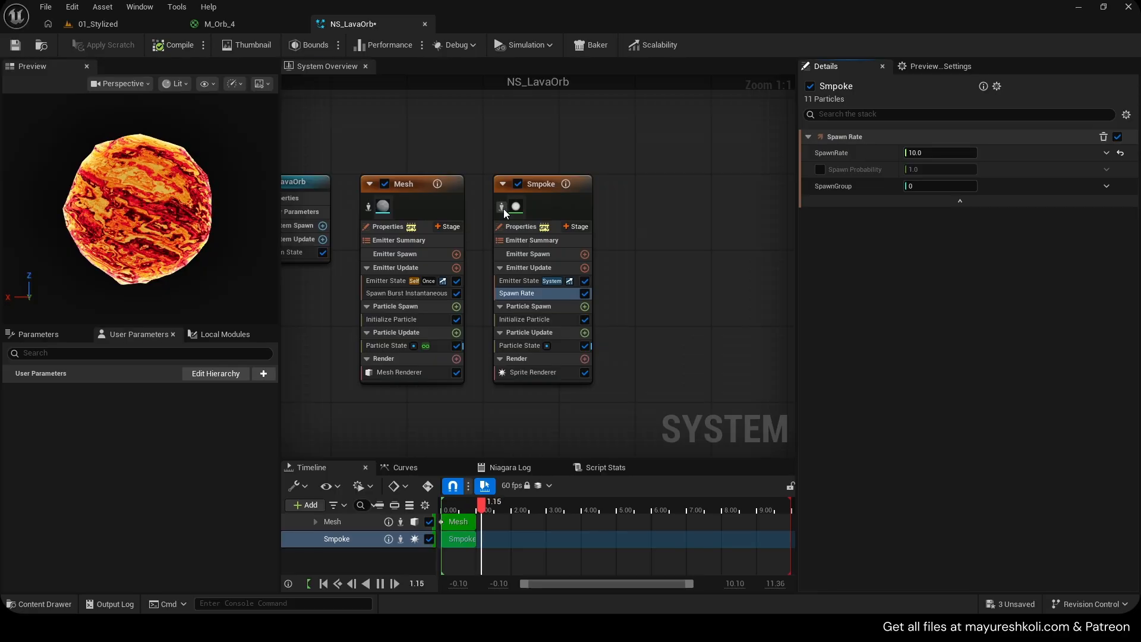
pyautogui.click(503, 207)
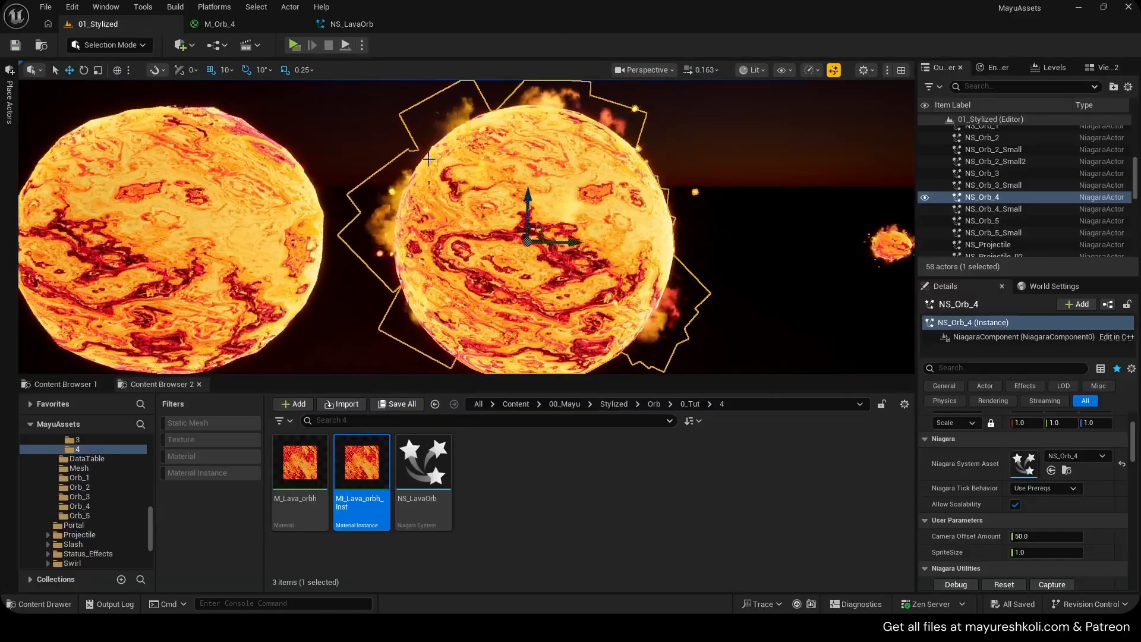
# Create a material named M_tut_smoke in the Orb/0_Tut/4 folder of the 01_Stylized project content and open it.
pyautogui.moveTo(553, 168)
pyautogui.mouseDown(button='right')
pyautogui.moveTo(553, 118)
pyautogui.moveTo(553, 168)
pyautogui.mouseUp(button='right')
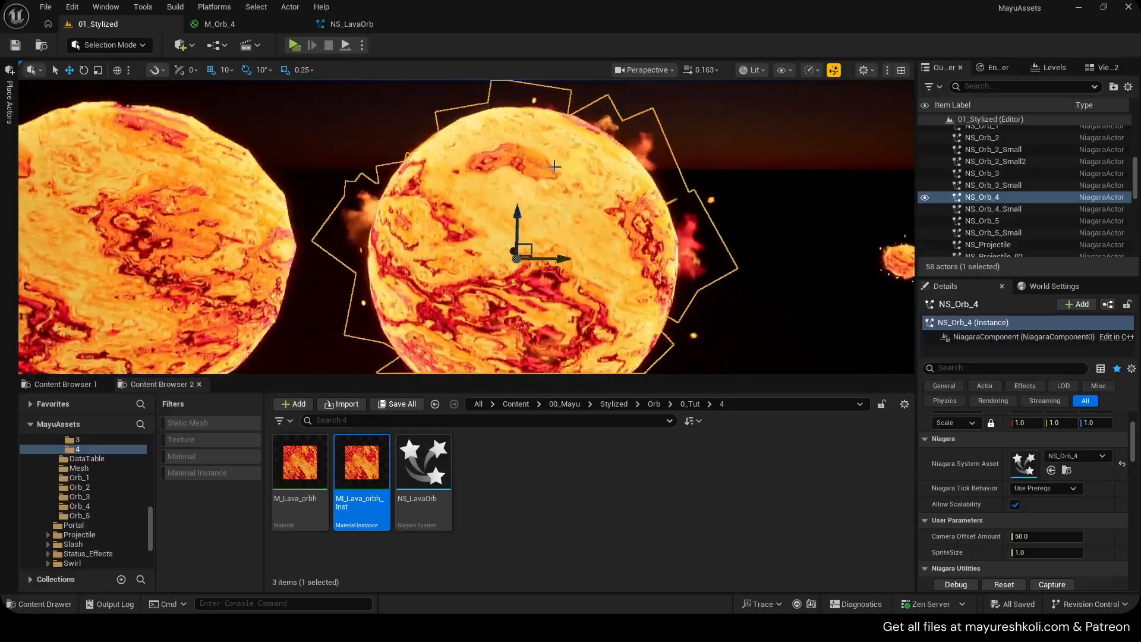
pyautogui.rightClick(521, 472)
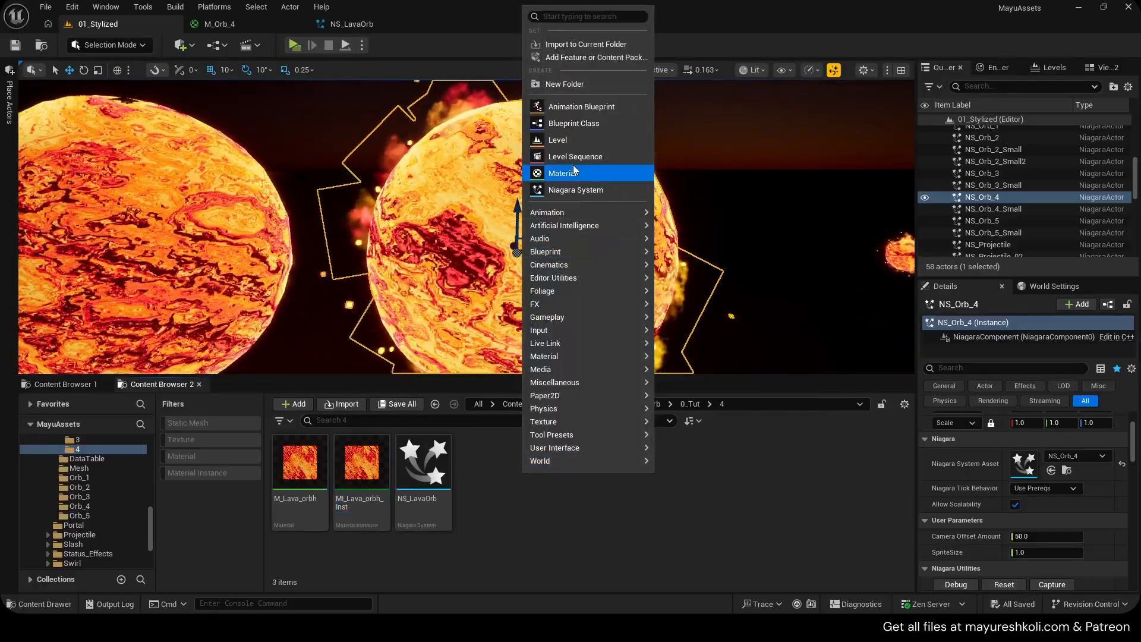
pyautogui.click(553, 171)
pyautogui.write('M_')
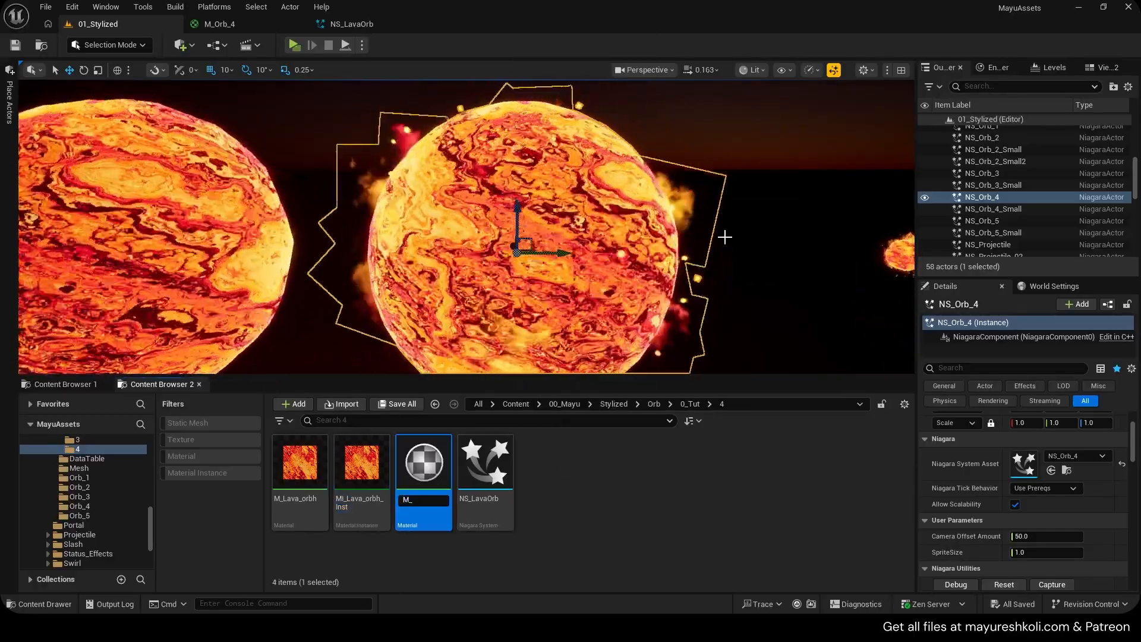
pyautogui.write('tut-smoke')
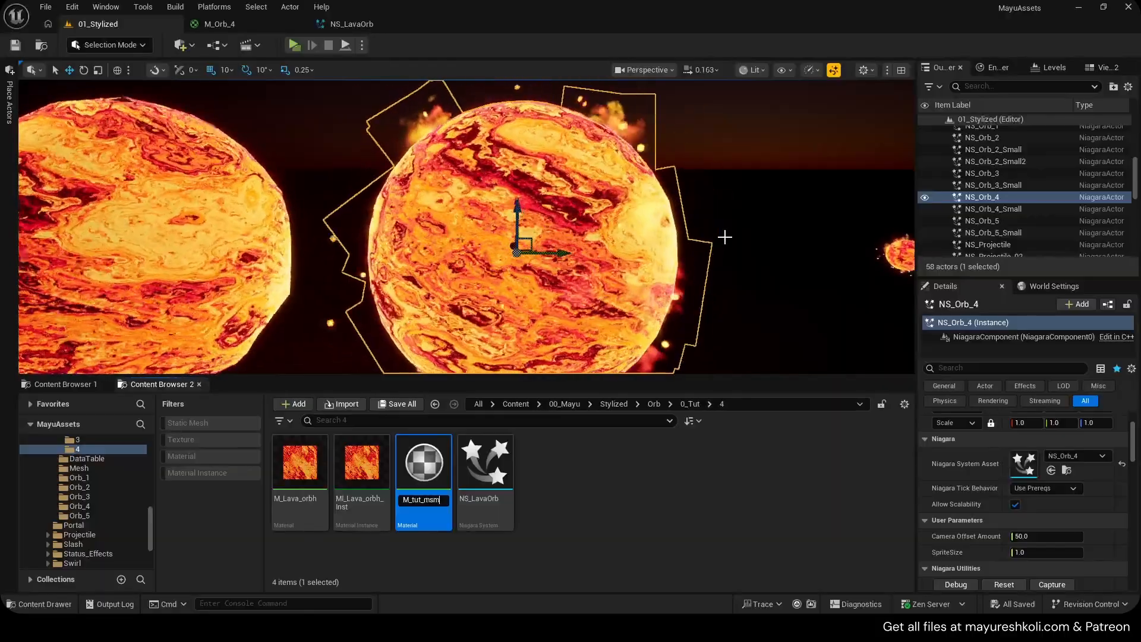
pyautogui.press('Return')
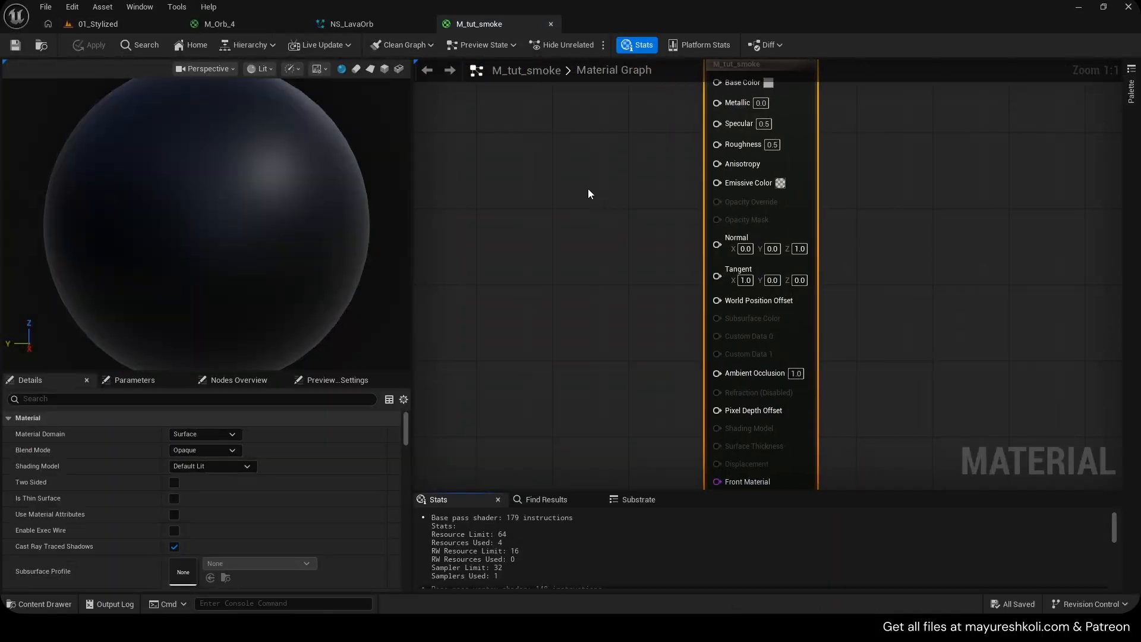
# Set M_tut_smoke's specular to 0 and roughness to 1, with Additive blend mode and Unlit shading model.
pyautogui.moveTo(587, 187); pyautogui.dragTo(605, 259, button='right')
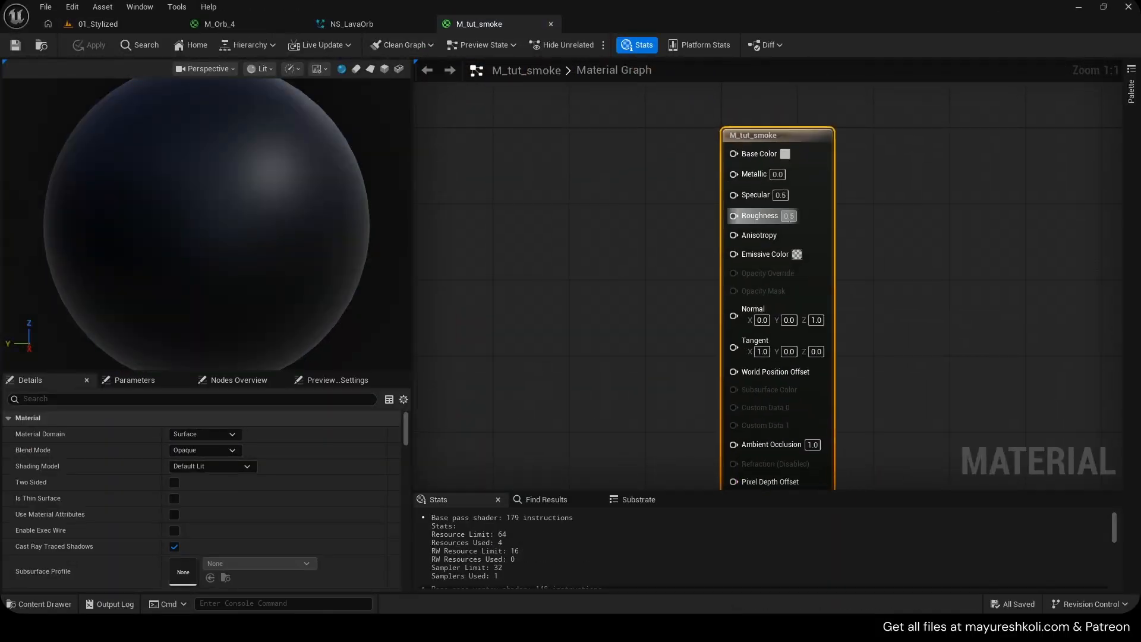
pyautogui.write('1')
pyautogui.press('Return')
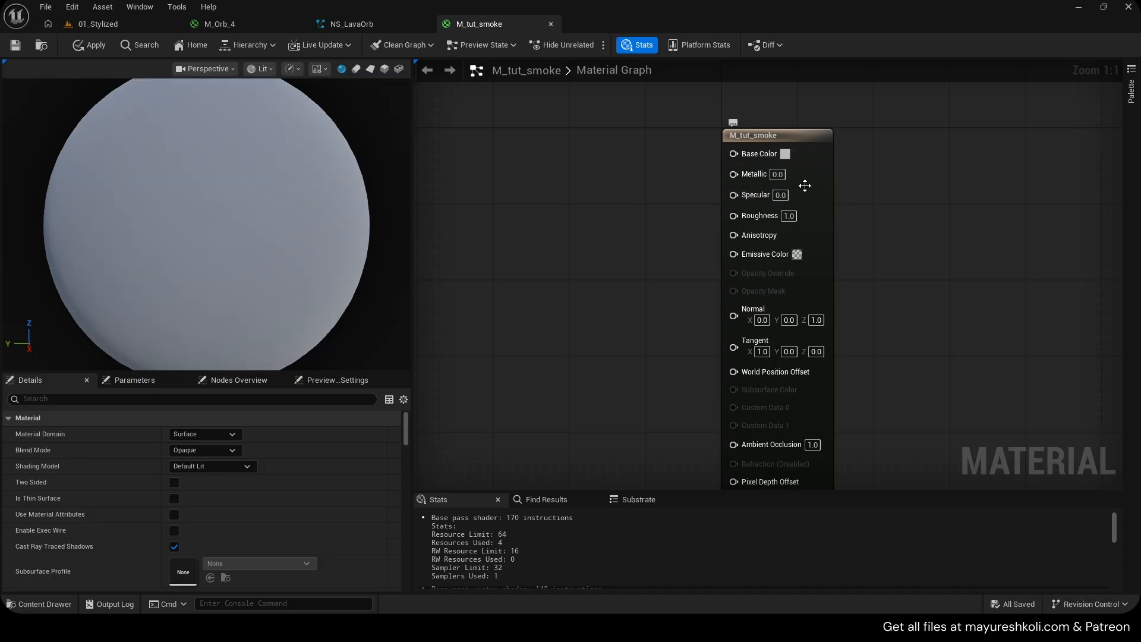
pyautogui.click(205, 450)
pyautogui.click(198, 484)
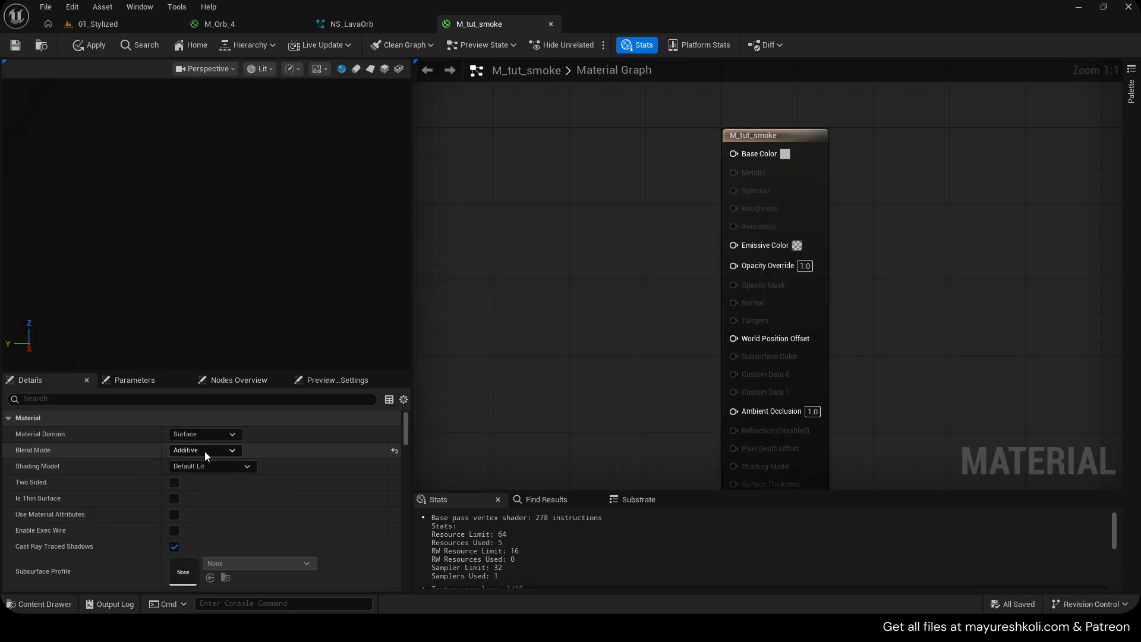
pyautogui.click(205, 466)
pyautogui.click(199, 319)
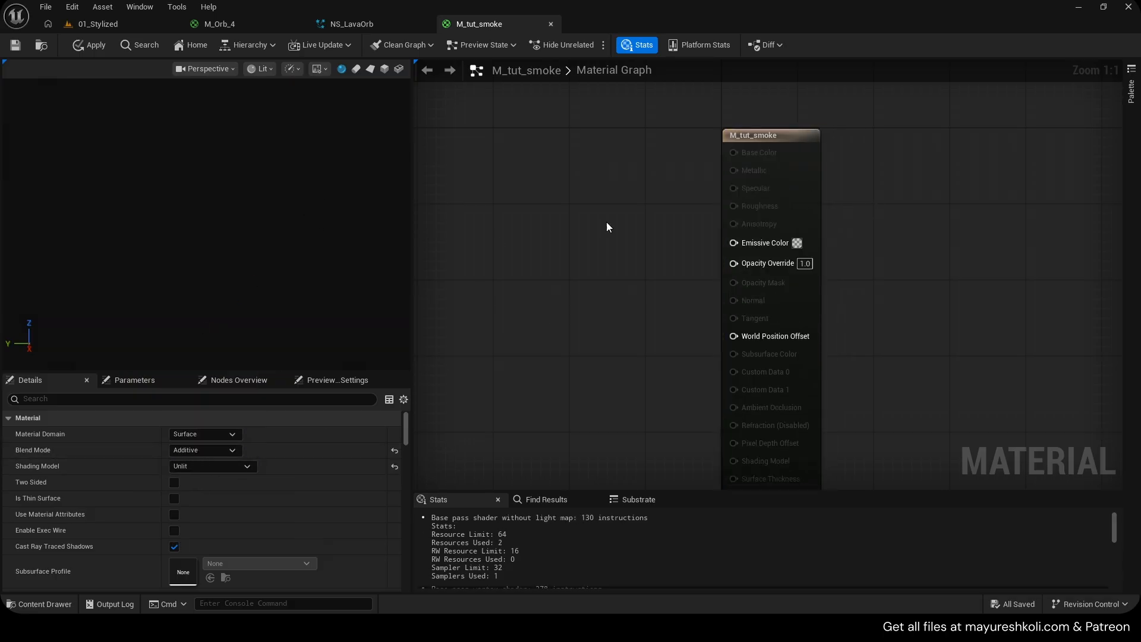
# Add an empty Texture Sample node beside the M_tut_smoke output node.
pyautogui.moveTo(607, 226); pyautogui.dragTo(695, 220, button='right')
pyautogui.moveTo(617, 230); pyautogui.dragTo(637, 191, button='right')
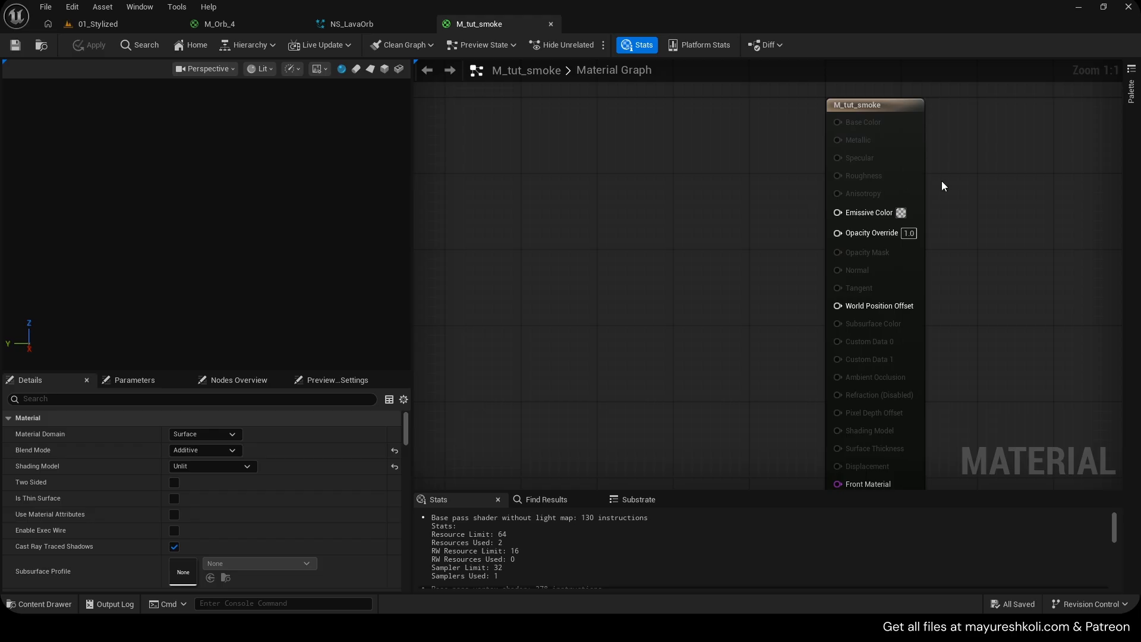
pyautogui.press('t')
pyautogui.click(609, 215)
pyautogui.moveTo(660, 224); pyautogui.dragTo(634, 204)
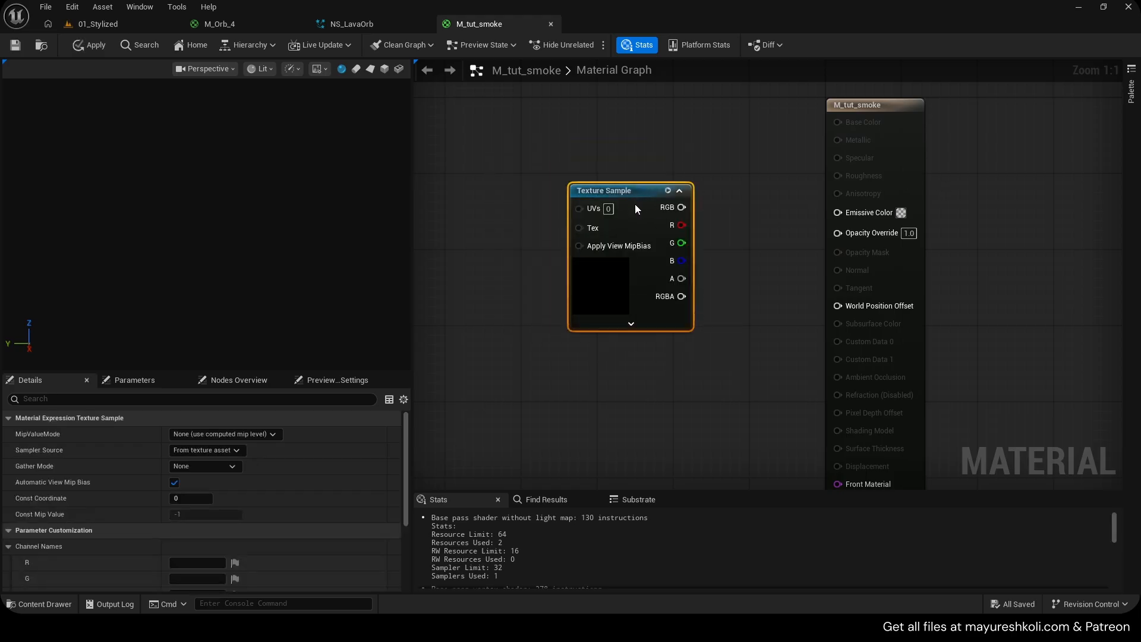
# Bring the Smoke_Sprite_Sheet texture from the Textures/Painted folder into the M_tut_smoke graph, replacing the empty Texture Sample node.
pyautogui.click(120, 32)
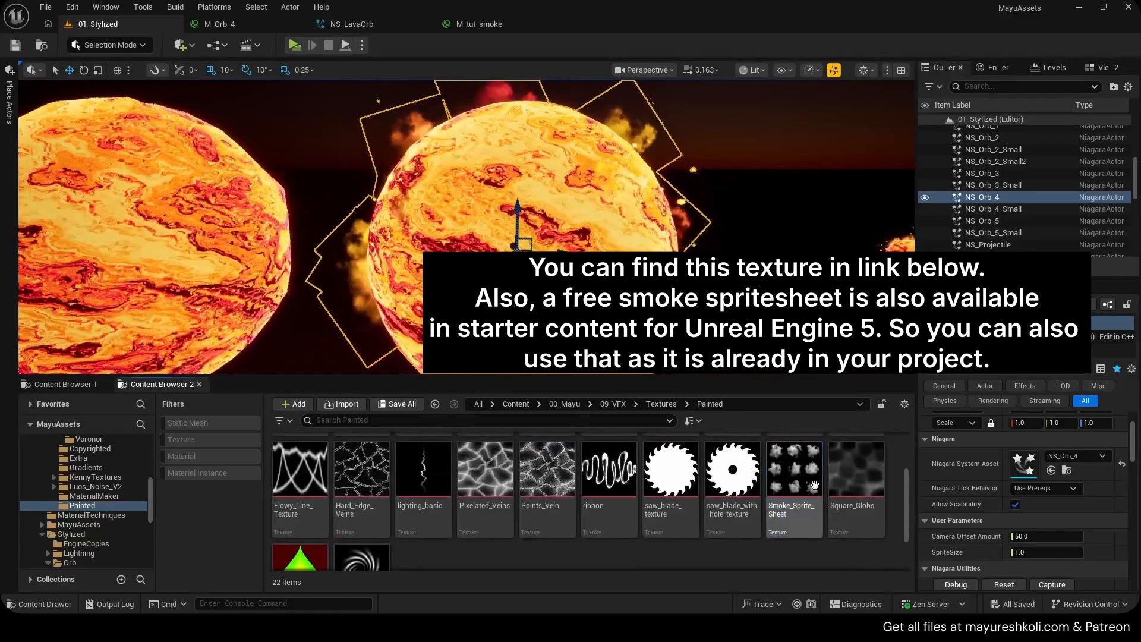
pyautogui.click(793, 516)
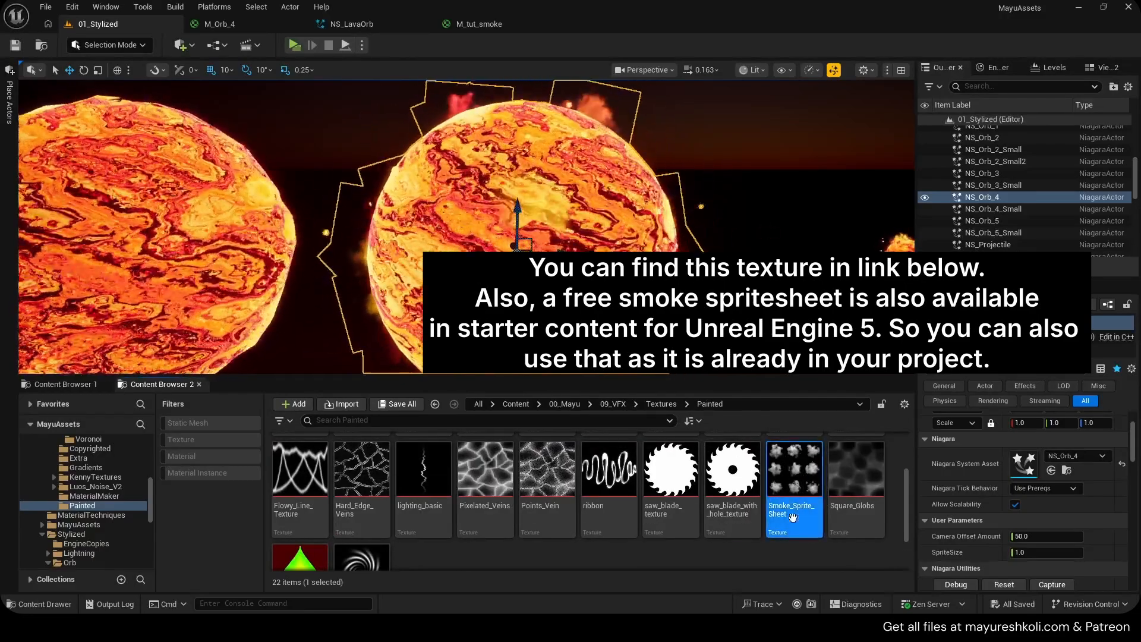
pyautogui.moveTo(793, 516); pyautogui.dragTo(479, 24)
pyautogui.moveTo(516, 288); pyautogui.dragTo(475, 159)
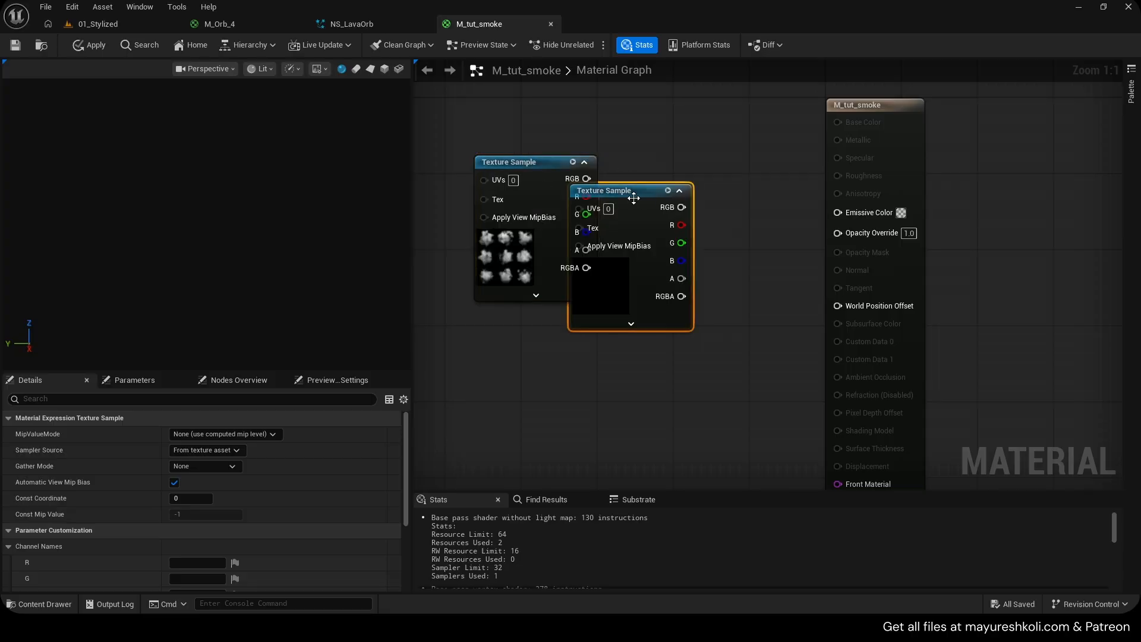
pyautogui.press('Delete')
pyautogui.moveTo(633, 198); pyautogui.dragTo(669, 223, button='right')
pyautogui.moveTo(524, 206); pyautogui.dragTo(648, 180)
# Open the texture assigned to the Smoke_Sprite_Sheet sample and examine its smoke frames.
pyautogui.scroll(-4, 180, 542)
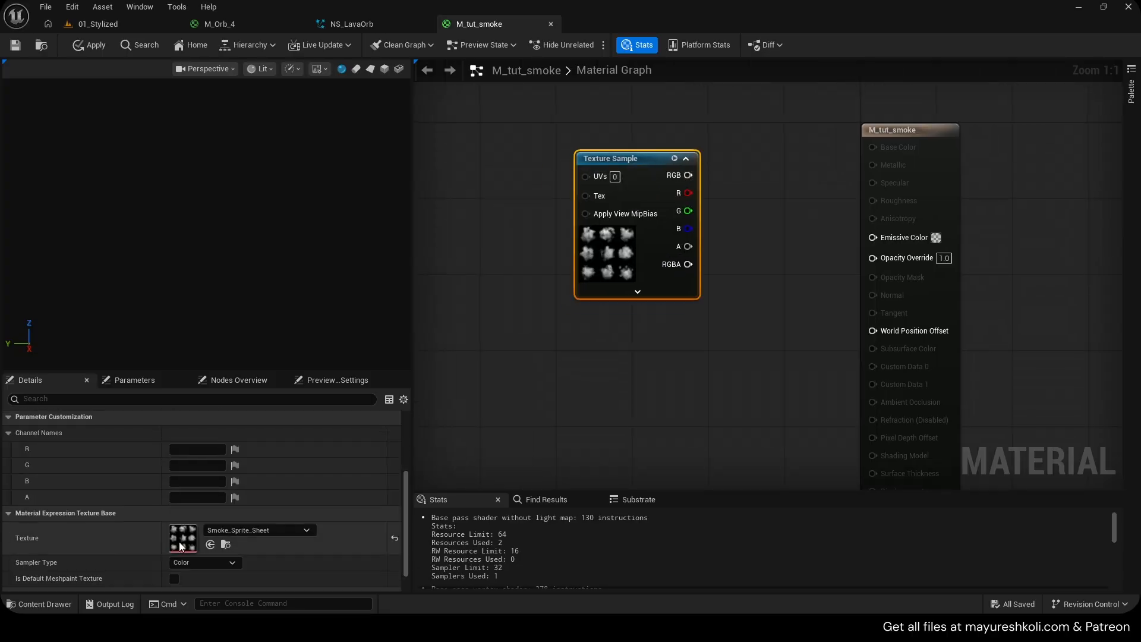
pyautogui.doubleClick(183, 543)
pyautogui.scroll(3, 421, 238)
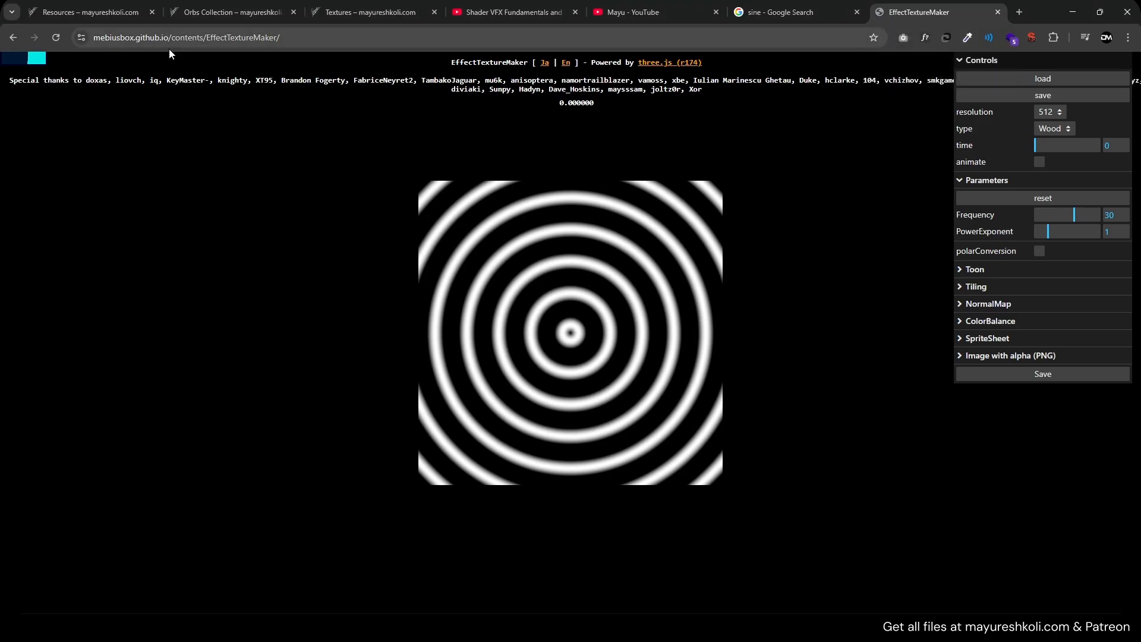
# In EffectTextureMaker in the browser, preview the Smoke type and examine its SpriteSheet options, and close the page.
pyautogui.click(1055, 129)
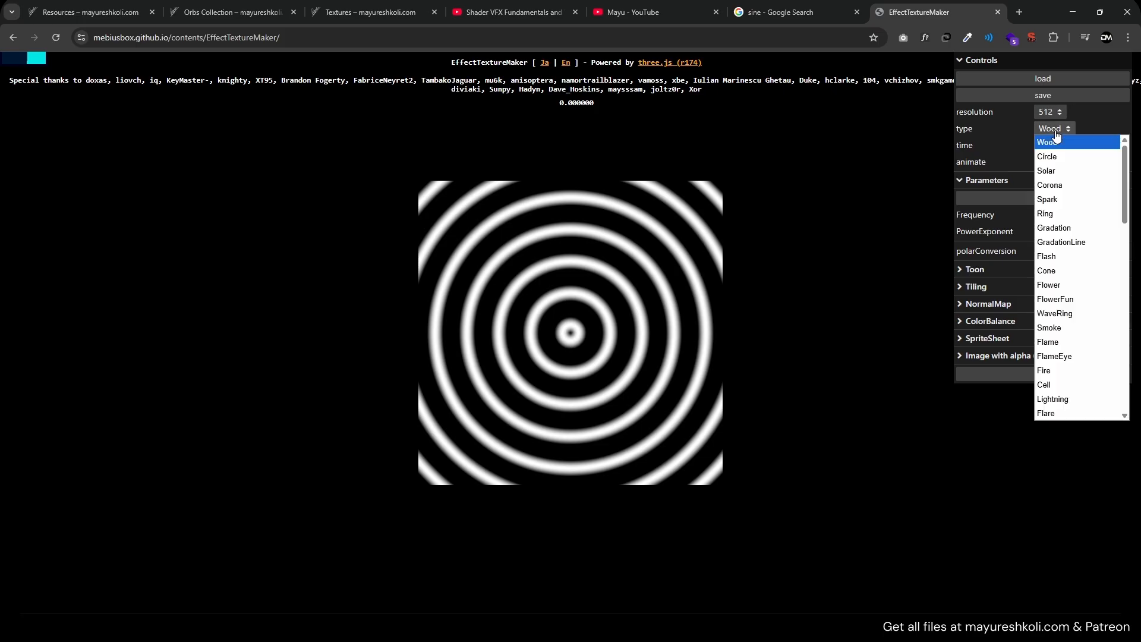
pyautogui.click(1049, 328)
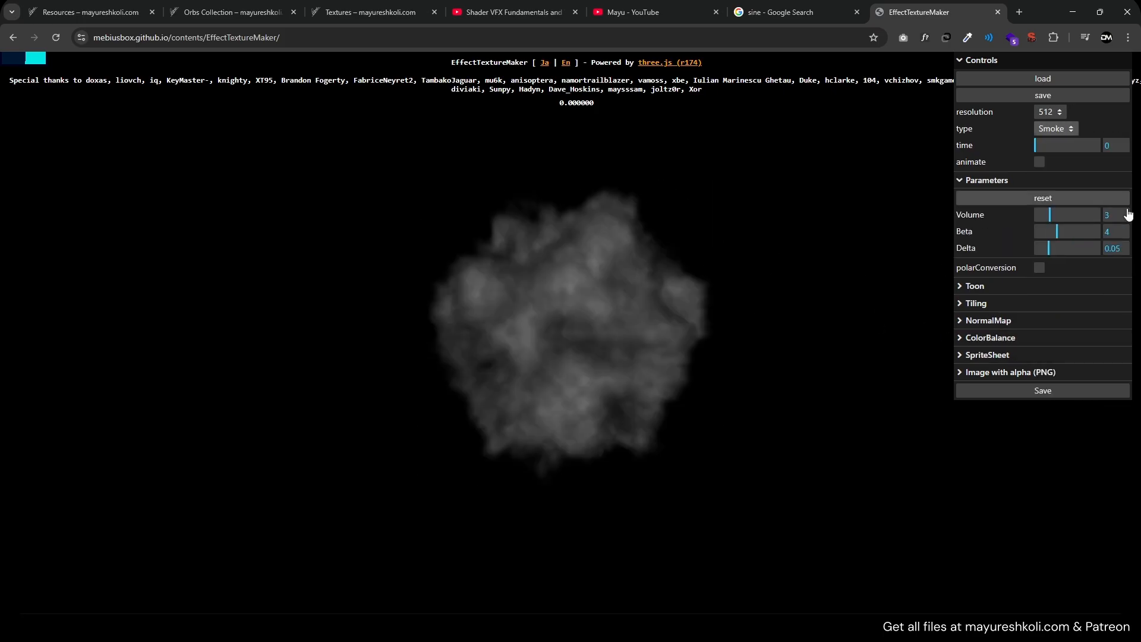
pyautogui.click(987, 355)
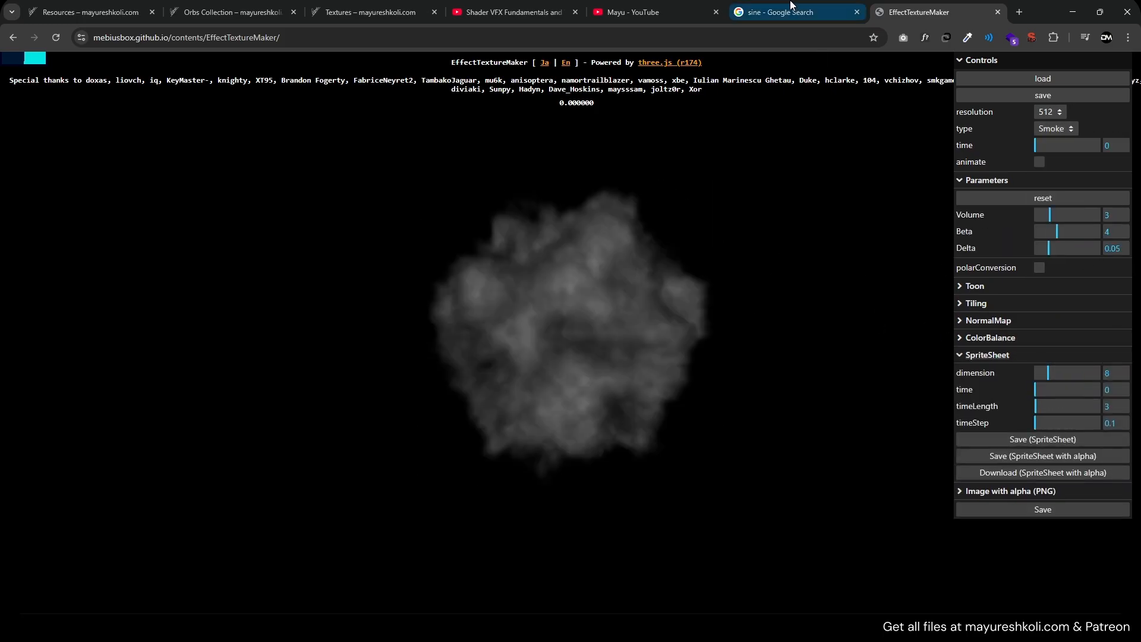
pyautogui.middleClick(921, 6)
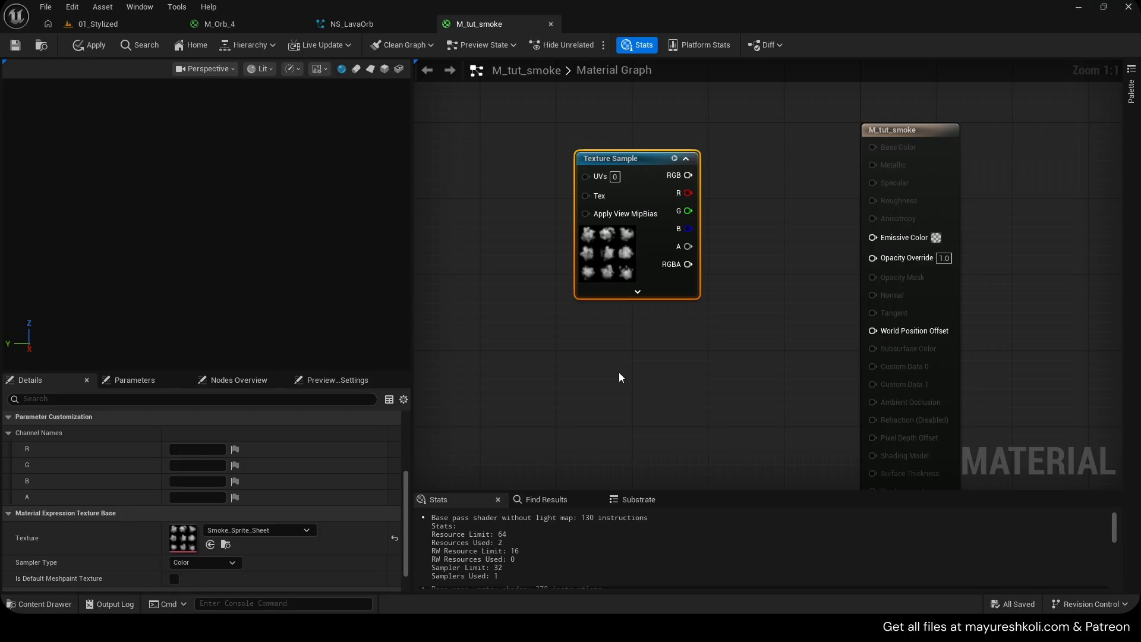
# Save M_tut_smoke and connect the Texture Sample's R output to both Emissive Color and Opacity Override.
pyautogui.hotkey('ctrl', 's')
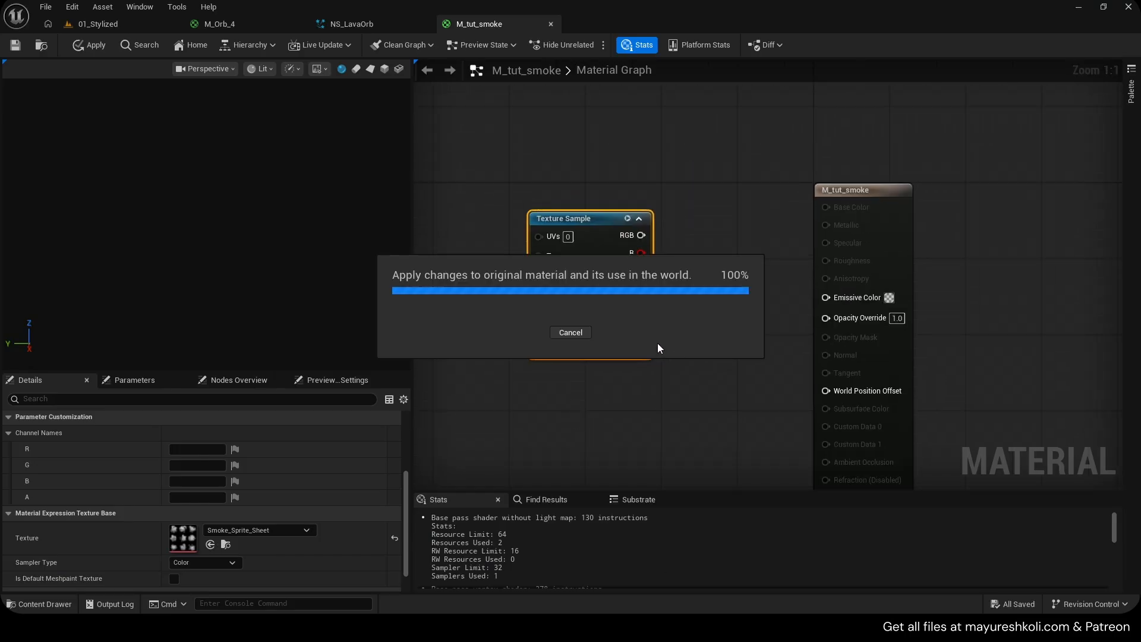
pyautogui.moveTo(608, 308); pyautogui.dragTo(826, 297)
pyautogui.moveTo(555, 315); pyautogui.dragTo(555, 290)
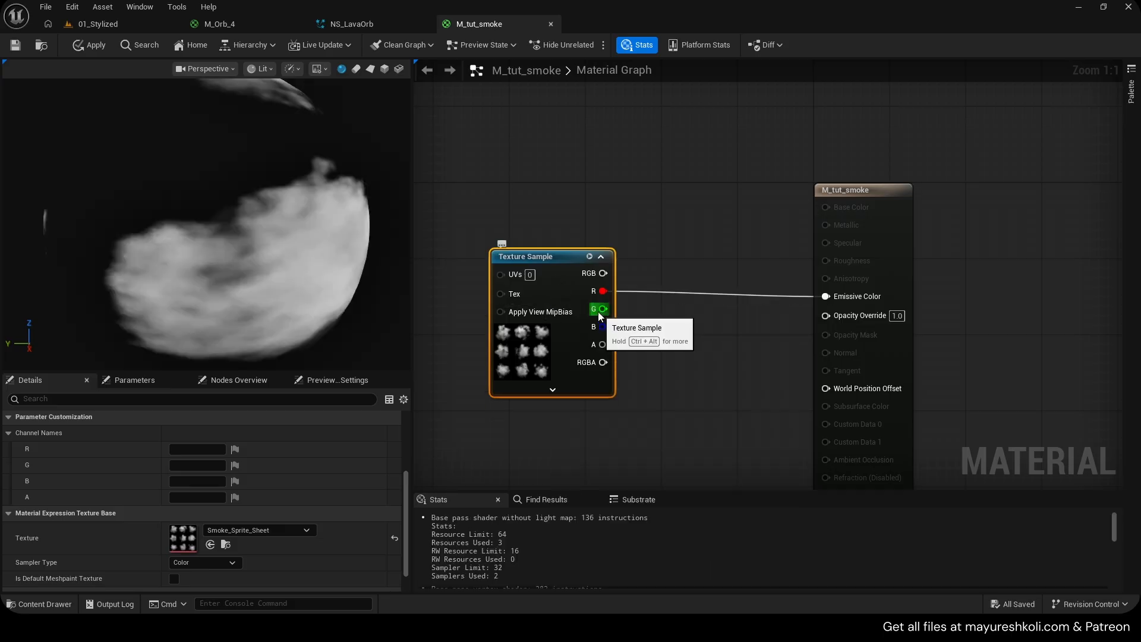
pyautogui.moveTo(834, 326); pyautogui.dragTo(840, 318)
pyautogui.moveTo(839, 321); pyautogui.dragTo(855, 322, button='right')
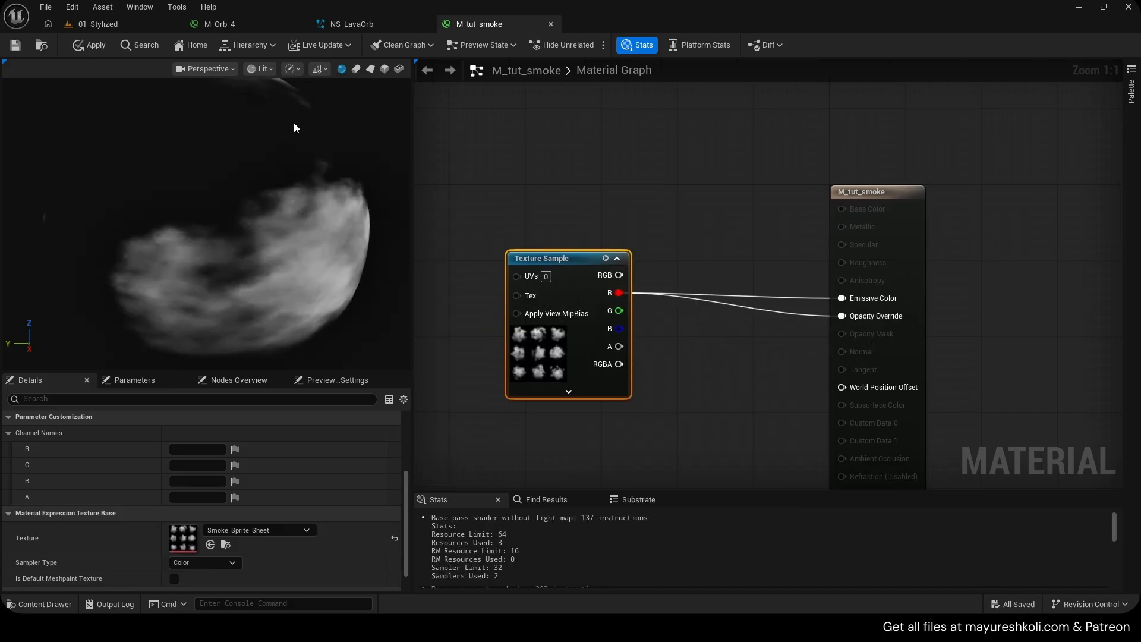
# Preview M_tut_smoke on a plane and save it, and return to the NS_LavaOrb system.
pyautogui.click(370, 69)
pyautogui.hotkey('ctrl', 's')
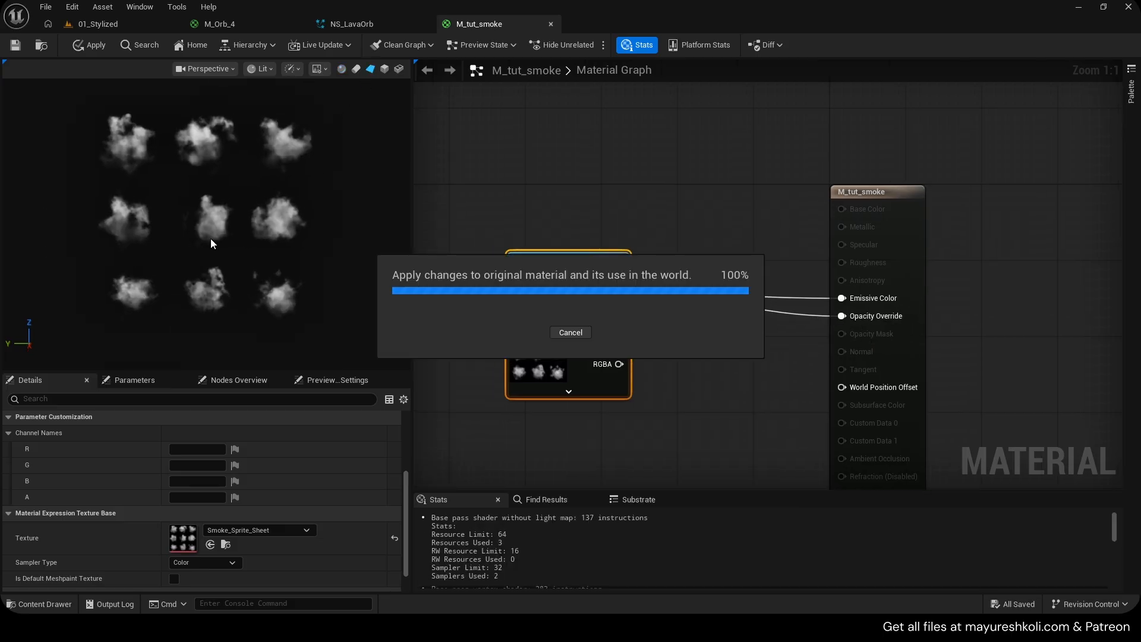
pyautogui.moveTo(208, 228); pyautogui.dragTo(210, 235, button='right')
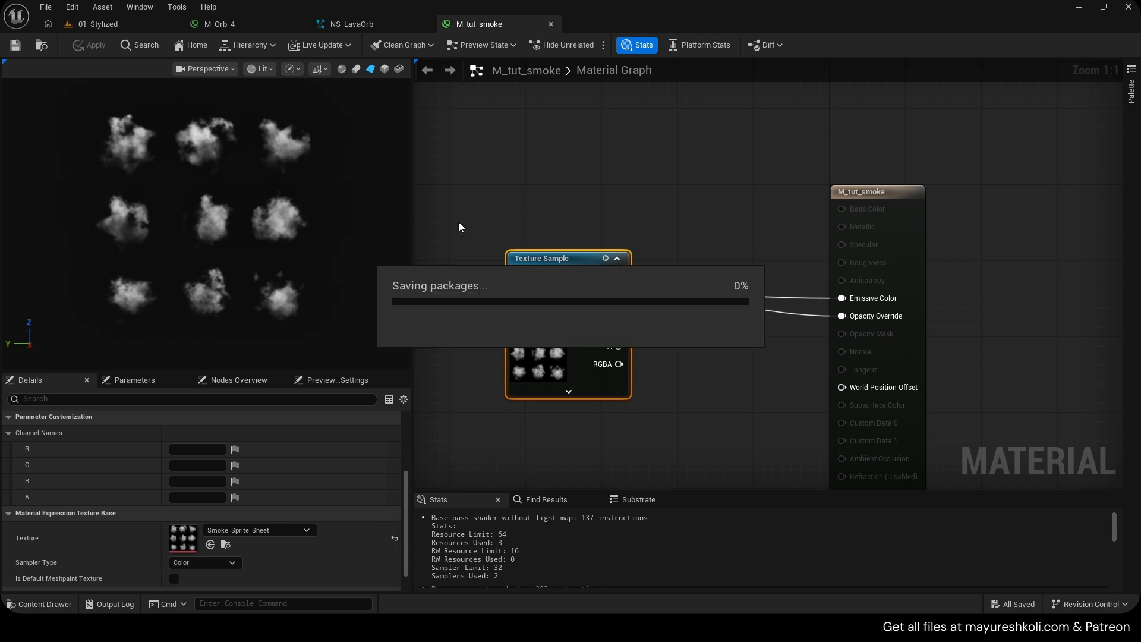
pyautogui.click(359, 27)
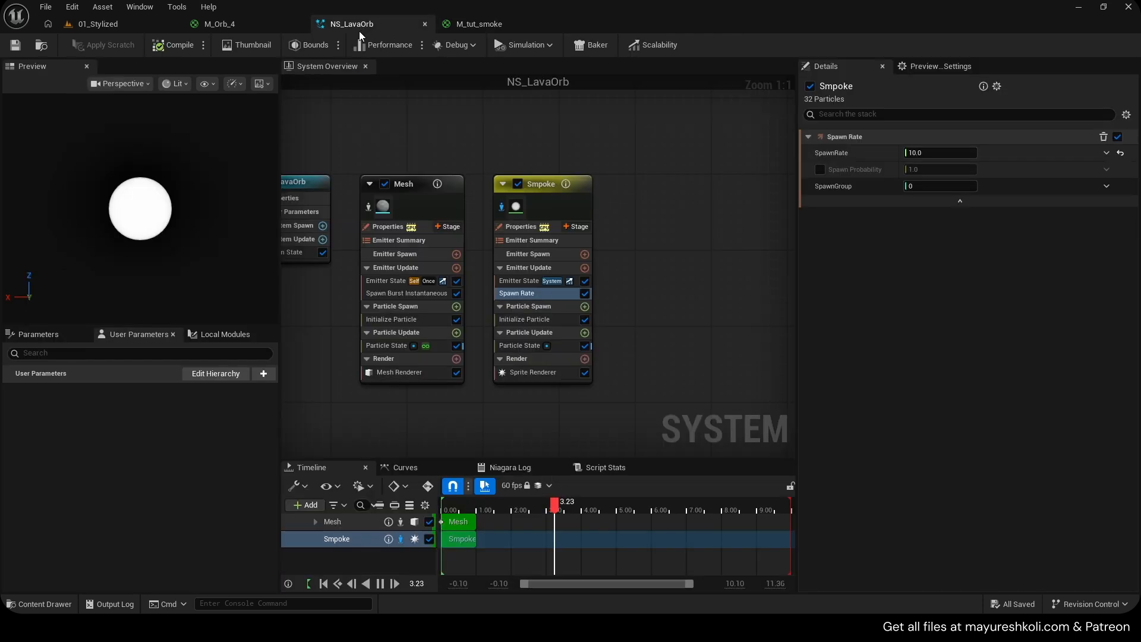
# Assign the M_tut_smoke material to the Smpoke emitter's Sprite Renderer and save NS_LavaOrb.
pyautogui.click(542, 370)
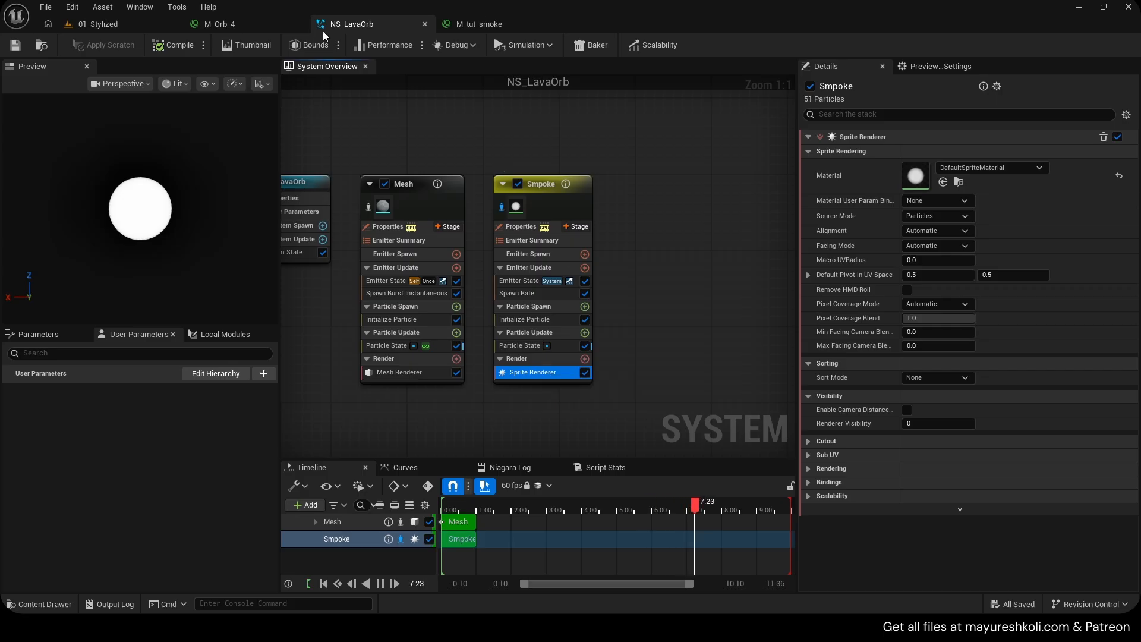
pyautogui.click(470, 25)
pyautogui.click(387, 31)
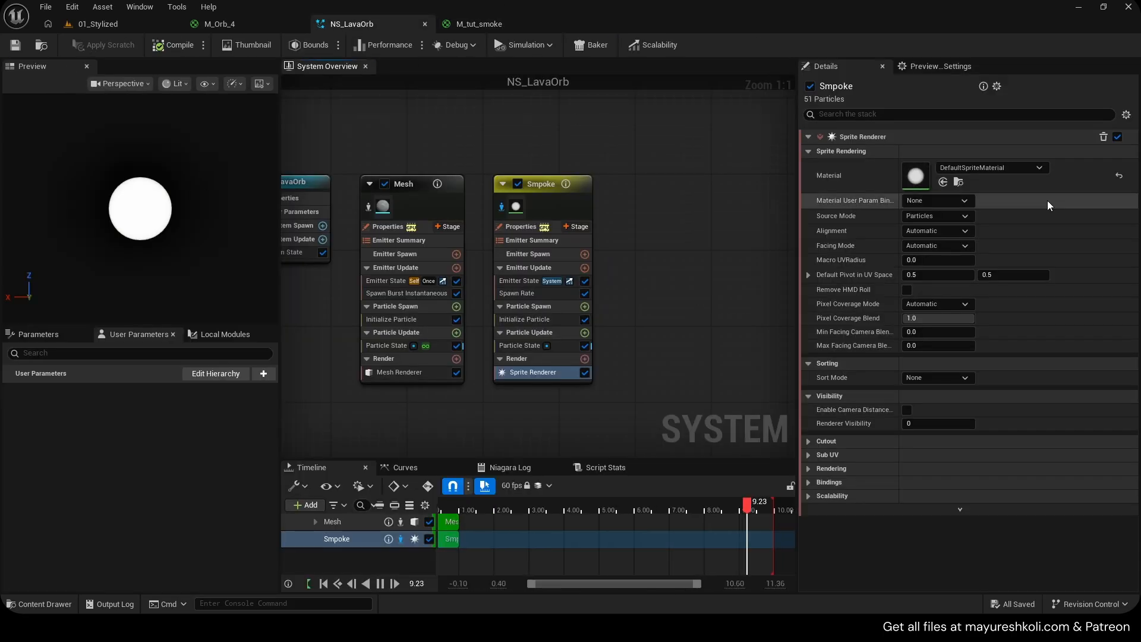
pyautogui.click(1007, 170)
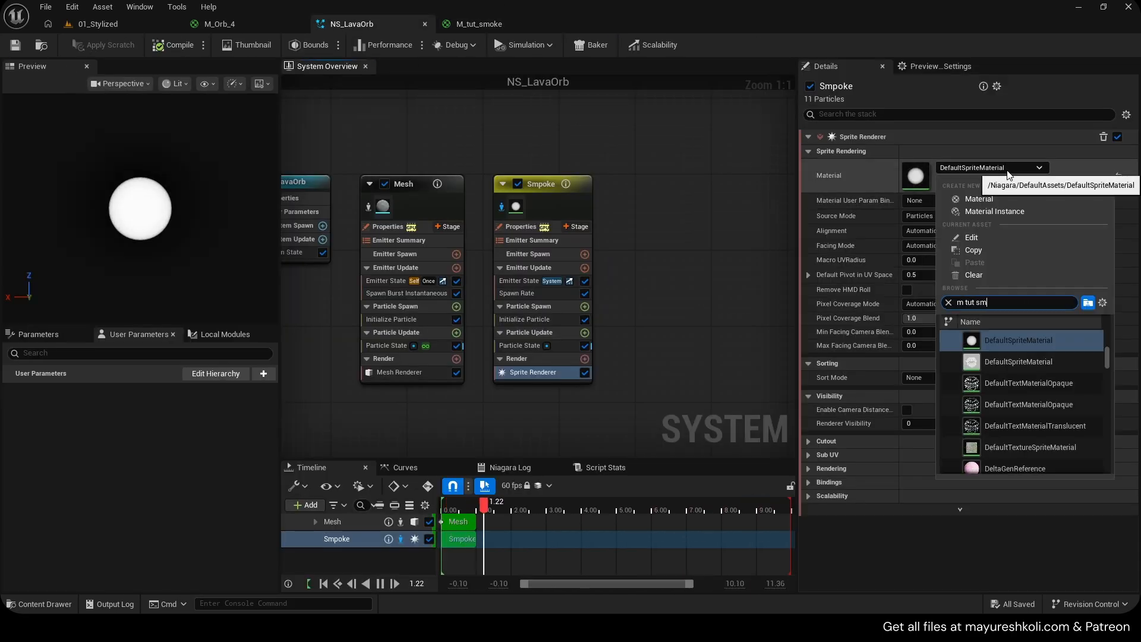
pyautogui.write('m tut smoke')
pyautogui.press('Return')
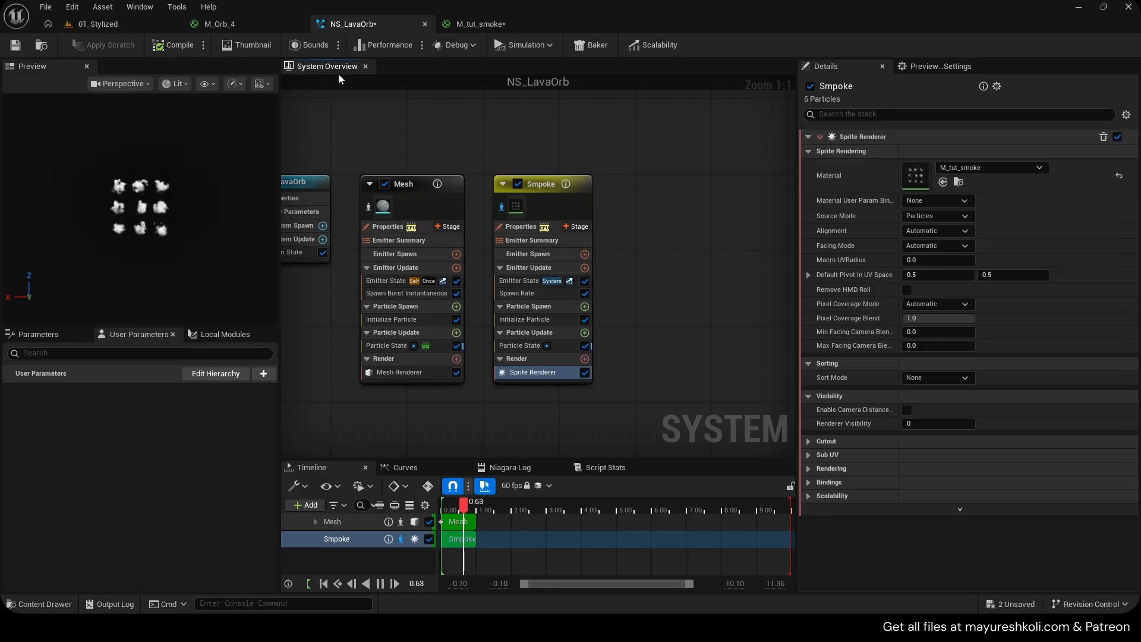
pyautogui.hotkey('ctrl', 's')
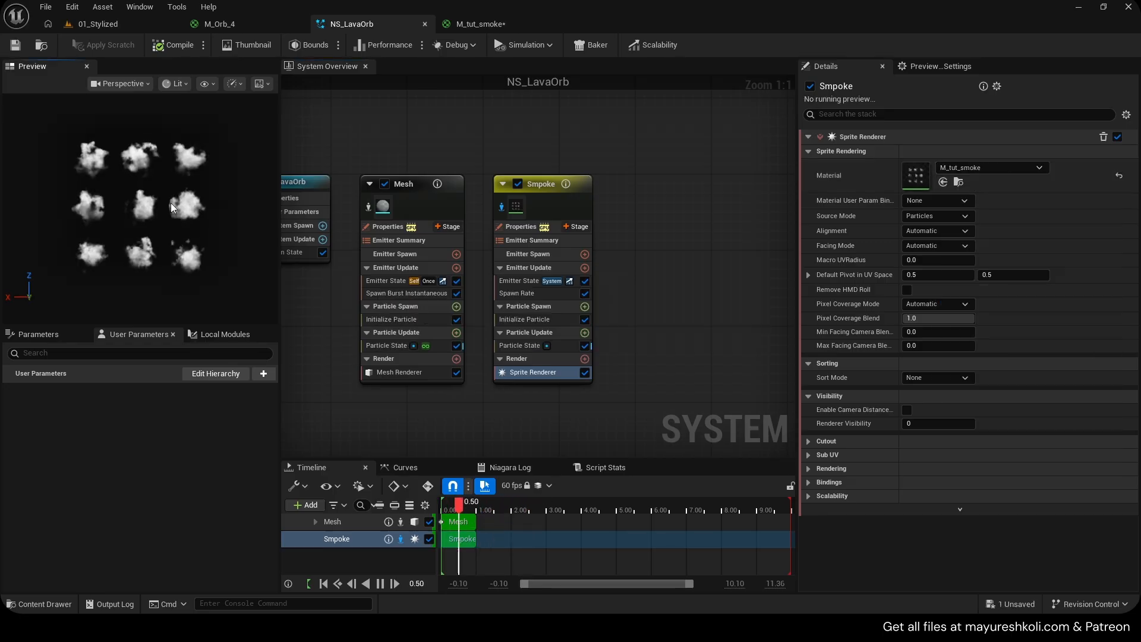
# Add a Shape Location module to the Smpoke emitter's Particle Spawn group, check the particle spread in the preview, and save the system.
pyautogui.click(551, 308)
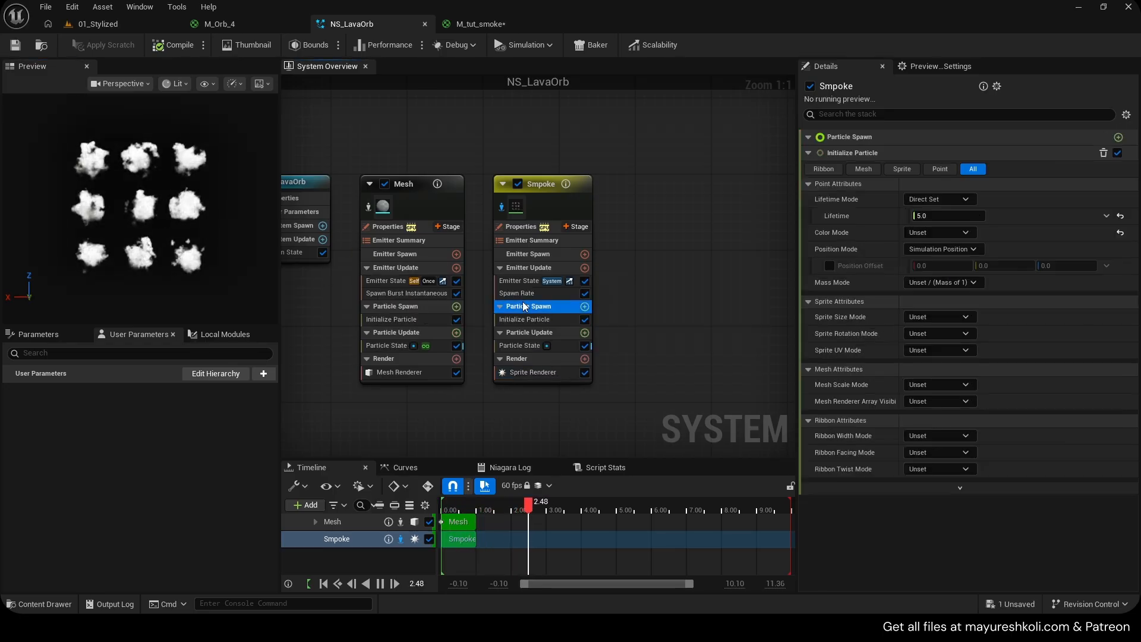
pyautogui.click(523, 293)
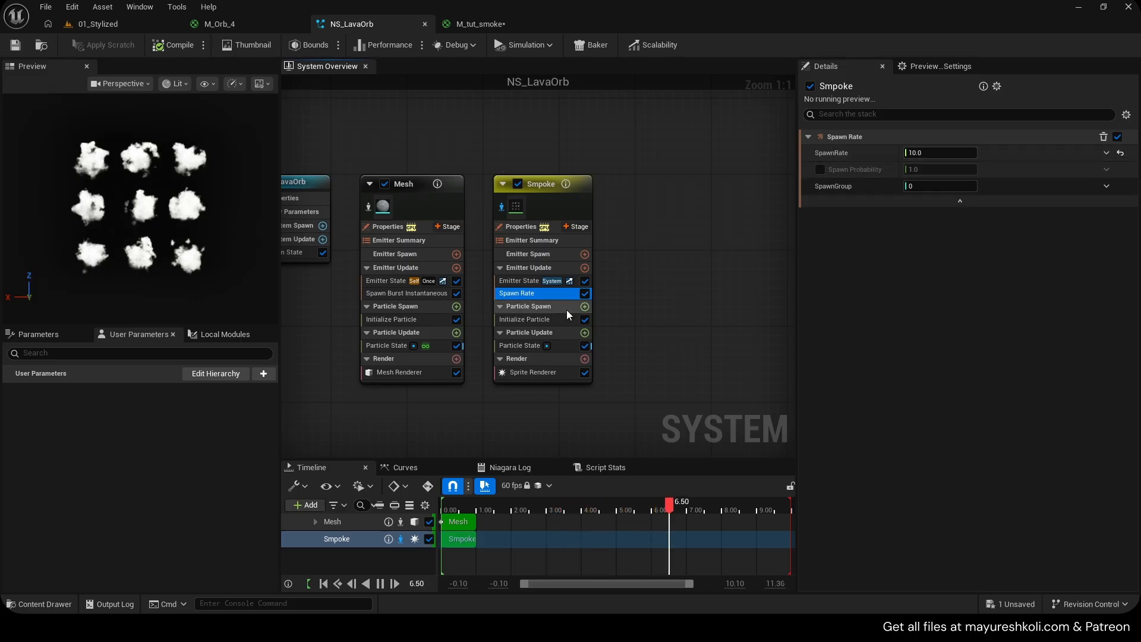
pyautogui.click(584, 306)
pyautogui.write('shape loc')
pyautogui.click(367, 390)
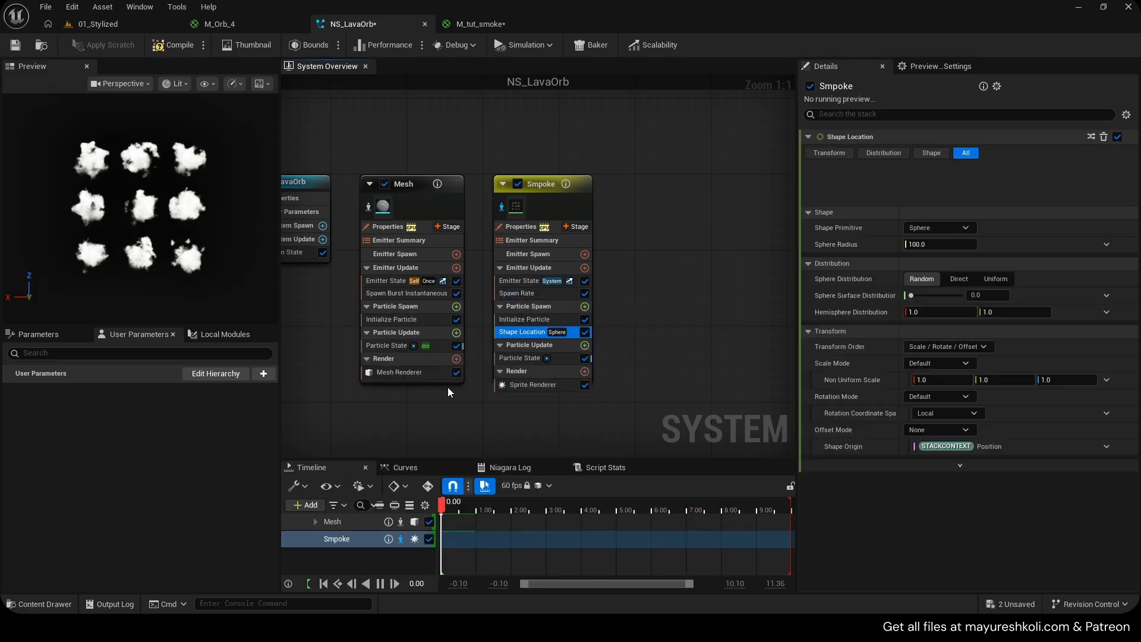
pyautogui.moveTo(221, 231); pyautogui.dragTo(166, 190, button='right')
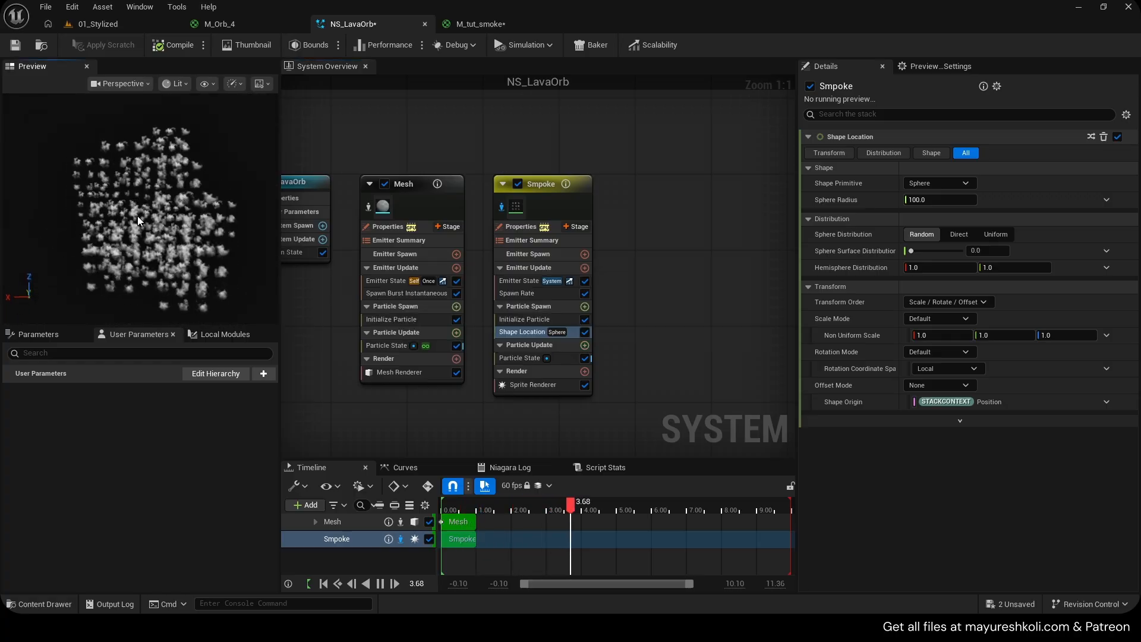
pyautogui.hotkey('ctrl', 's')
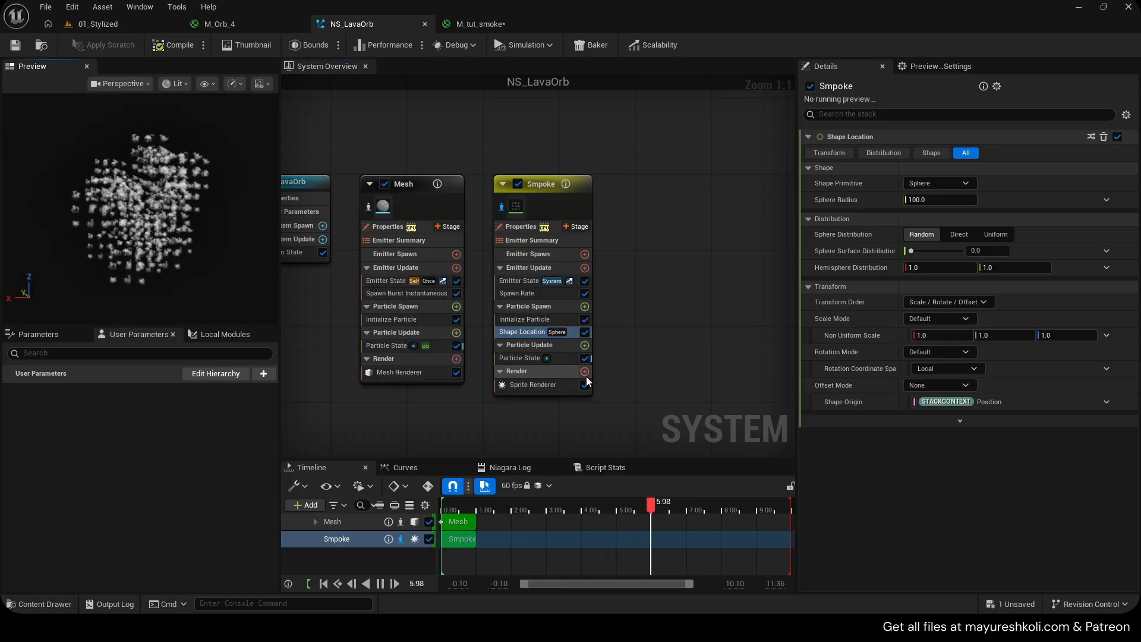
# Set the Smpoke Sprite Renderer's Sub Image Size to 3 by 3 and compare the particles with the M_tut_smoke sprite sheet.
pyautogui.click(539, 385)
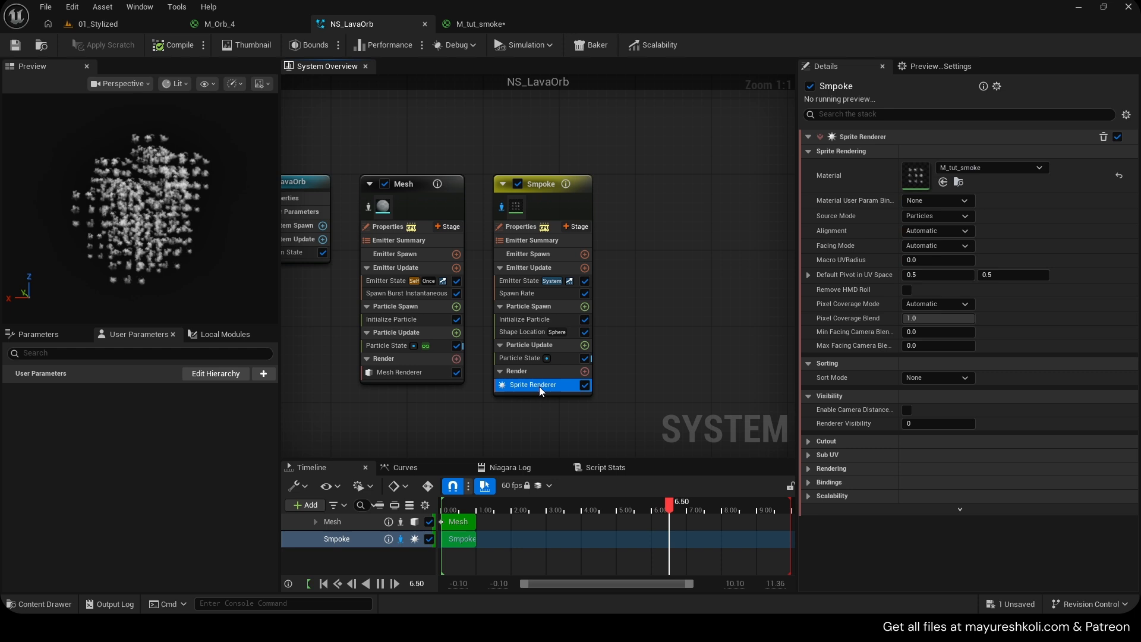
pyautogui.click(808, 454)
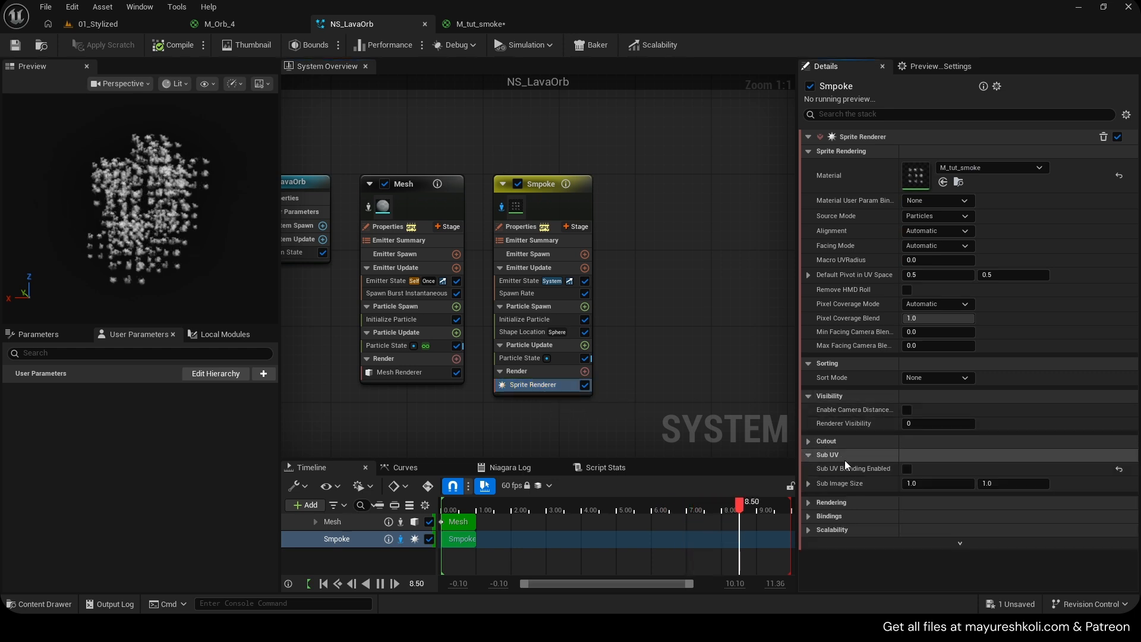
pyautogui.click(930, 484)
pyautogui.write('3')
pyautogui.click(482, 24)
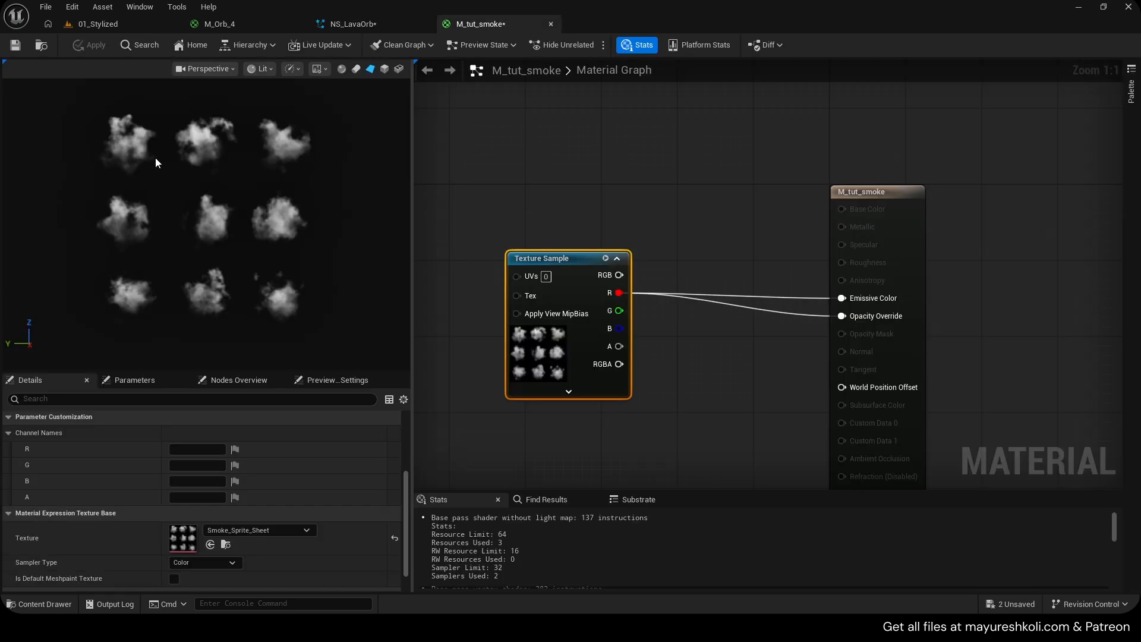
pyautogui.click(377, 23)
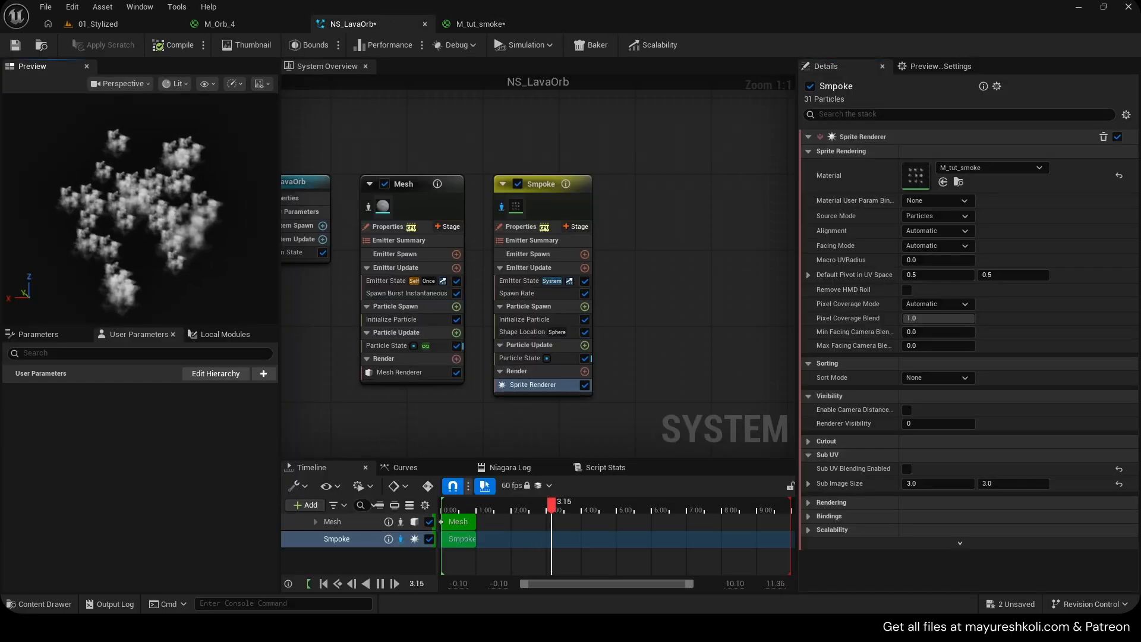
pyautogui.moveTo(155, 220); pyautogui.dragTo(107, 189)
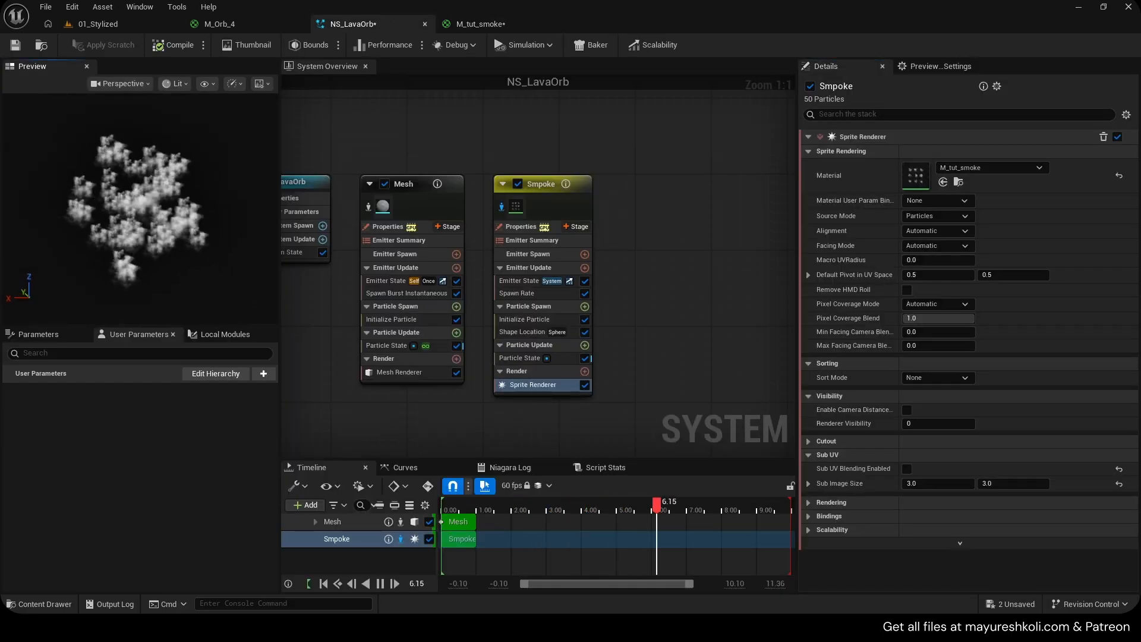
pyautogui.click(525, 28)
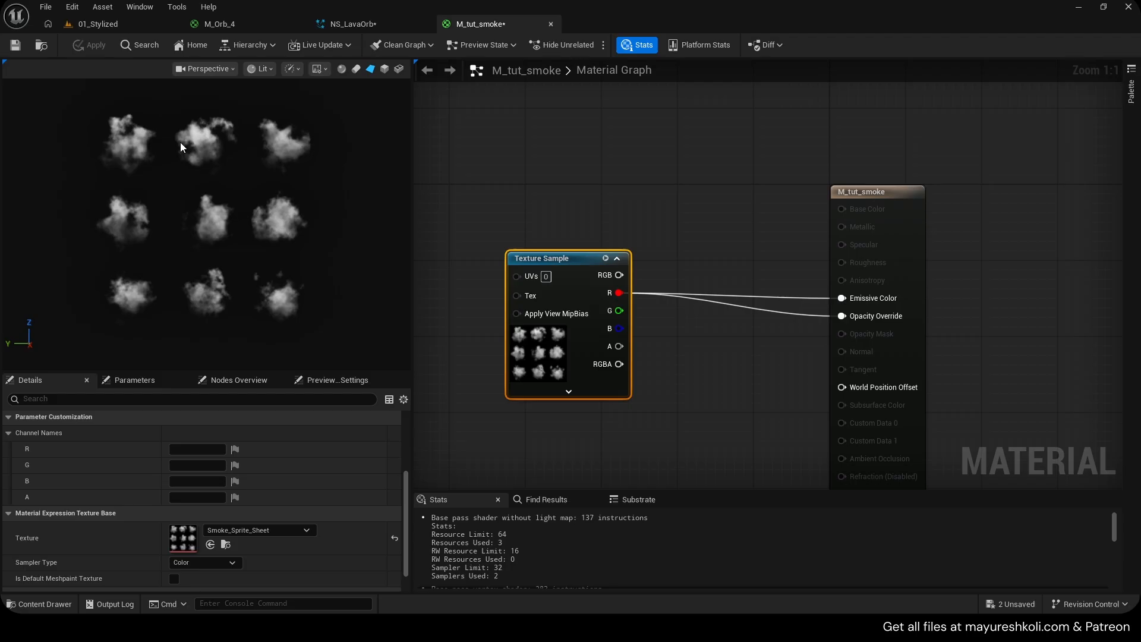
pyautogui.click(393, 26)
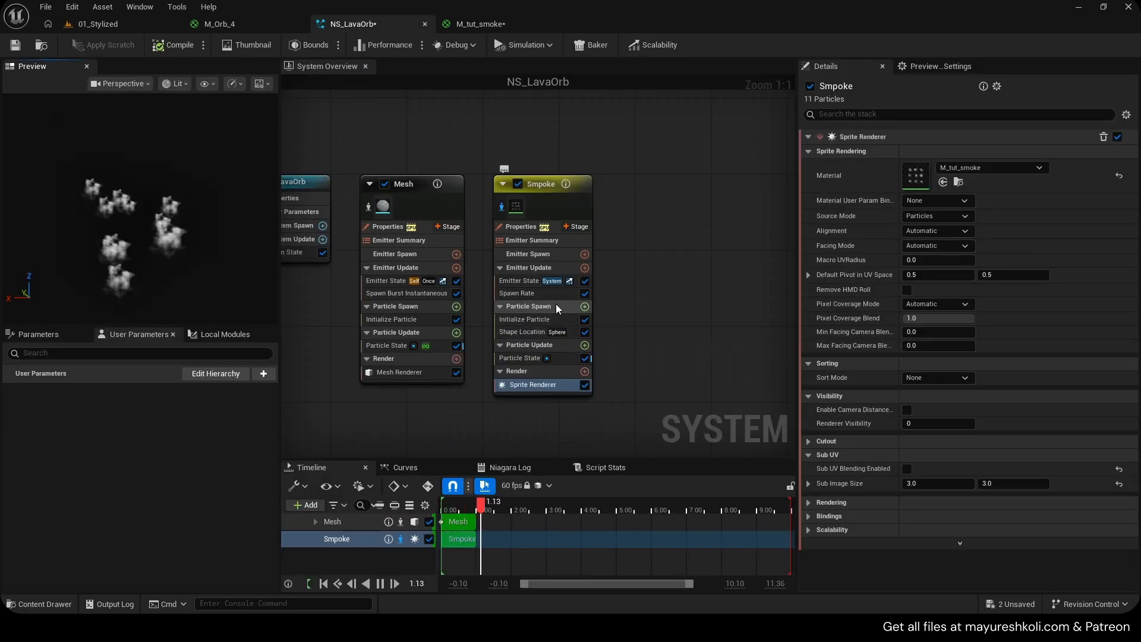
# Add a Sub UVAnimation module to Smpoke's Particle Spawn group and review the frame order in M_tut_smoke.
pyautogui.click(585, 306)
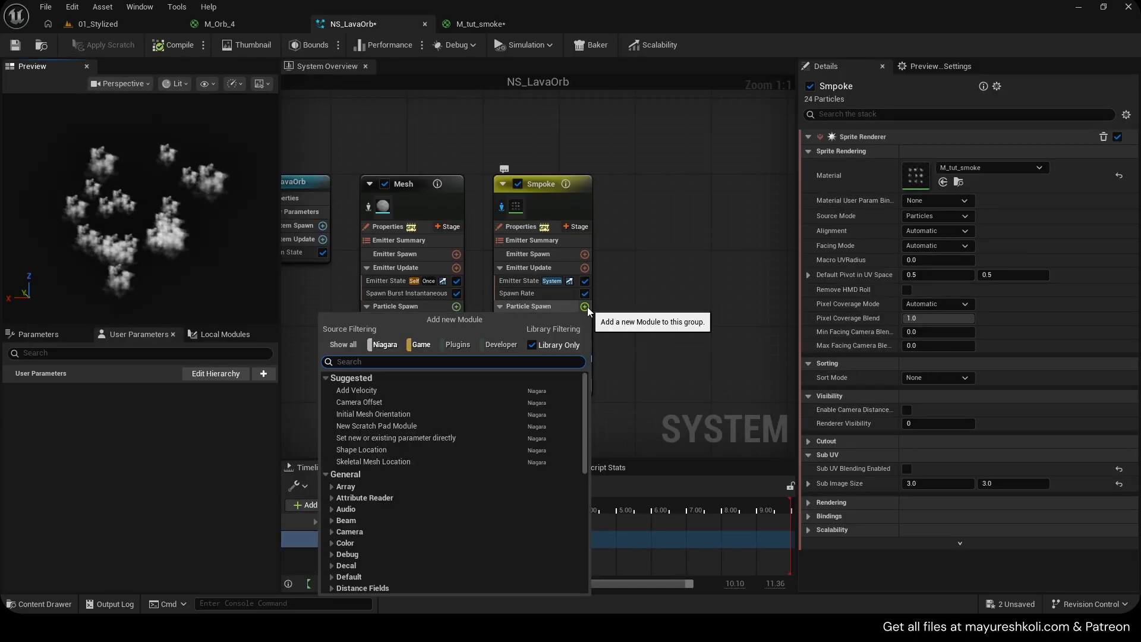
pyautogui.write('sub')
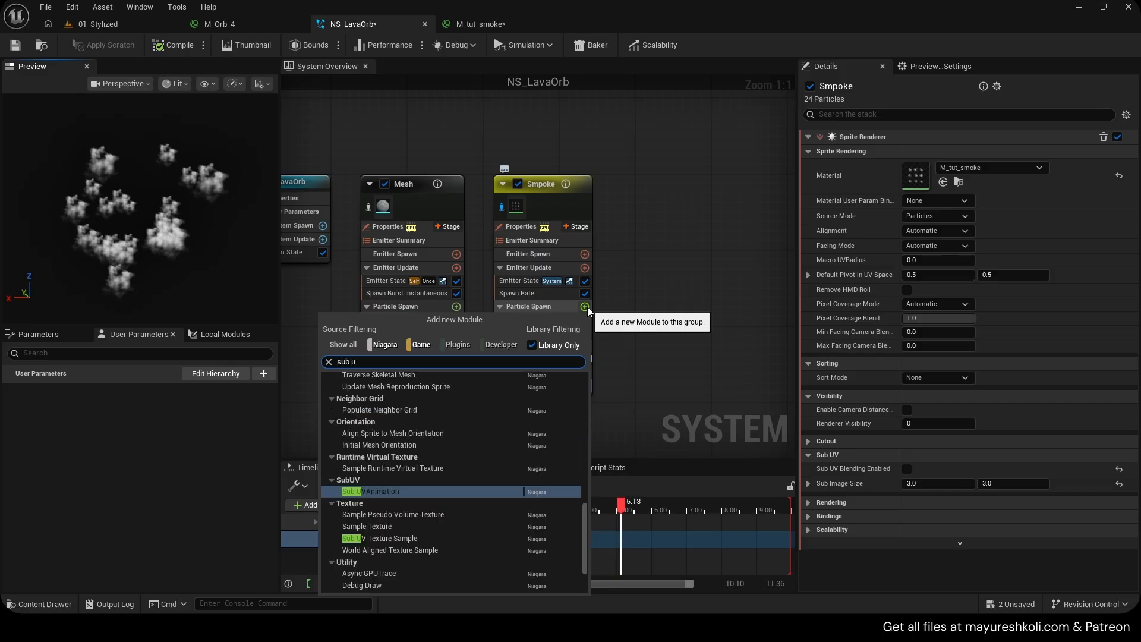
pyautogui.press('Return')
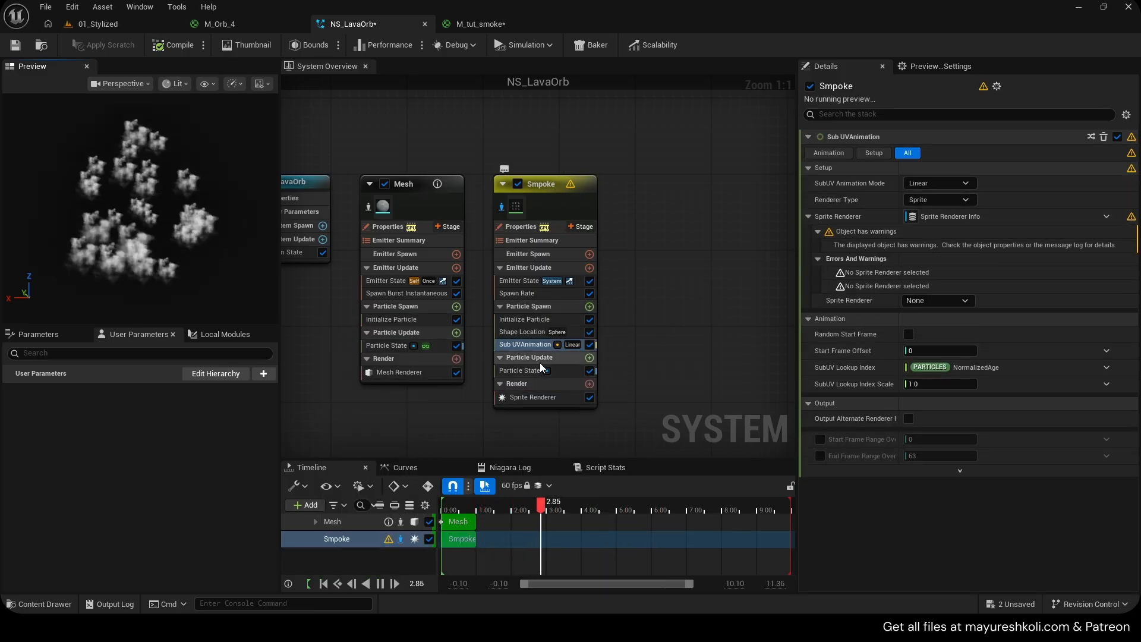
pyautogui.click(511, 24)
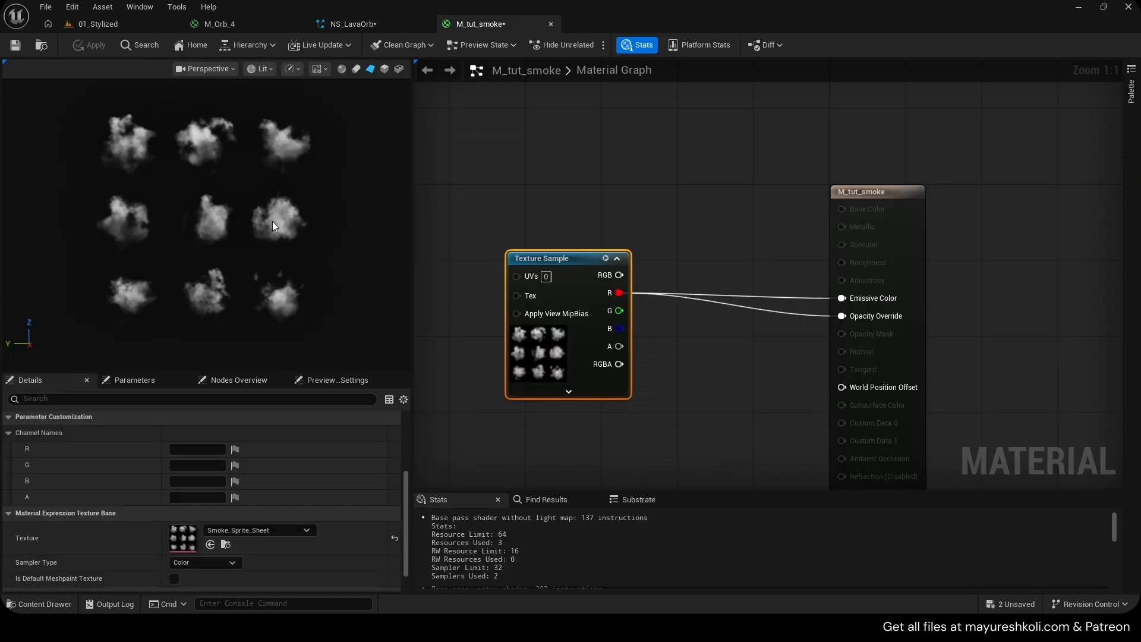
pyautogui.click(389, 24)
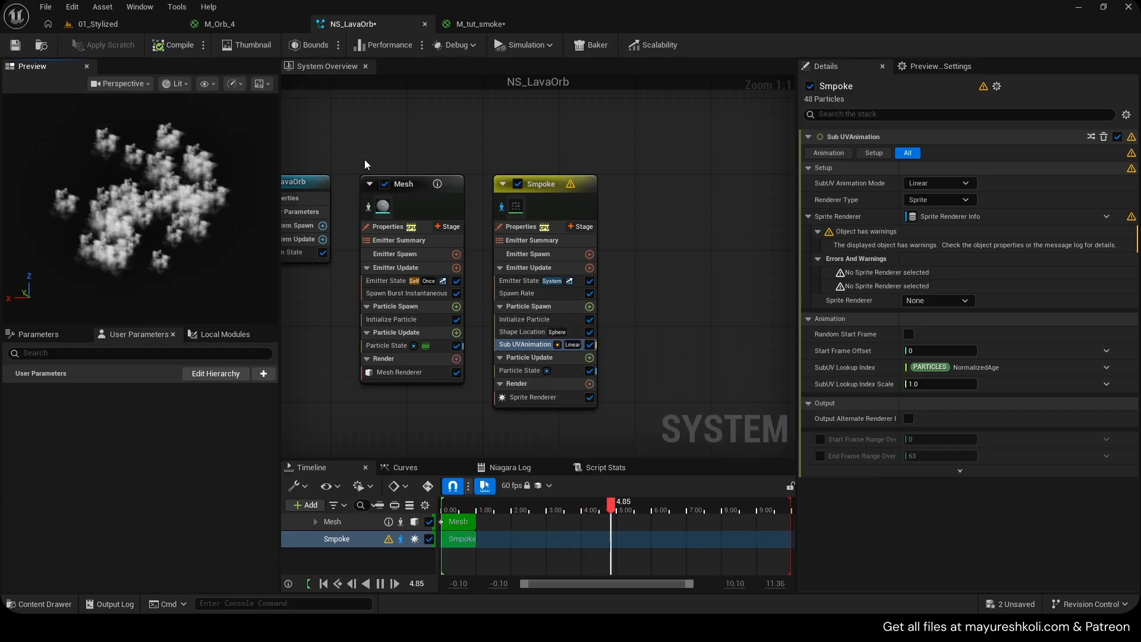
pyautogui.click(466, 23)
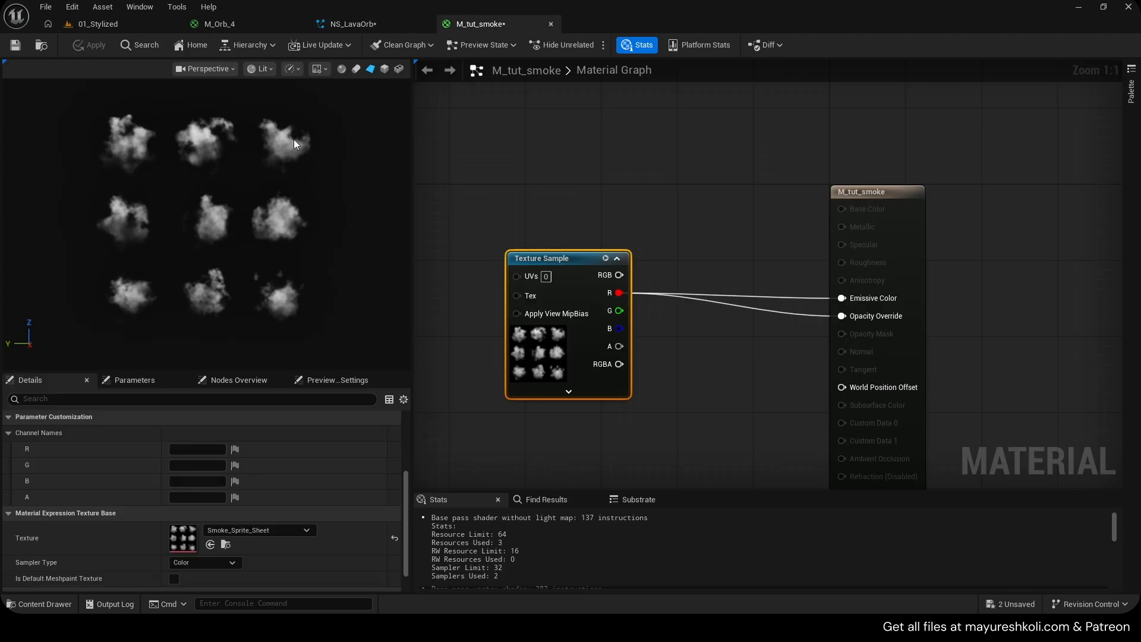
pyautogui.click(374, 25)
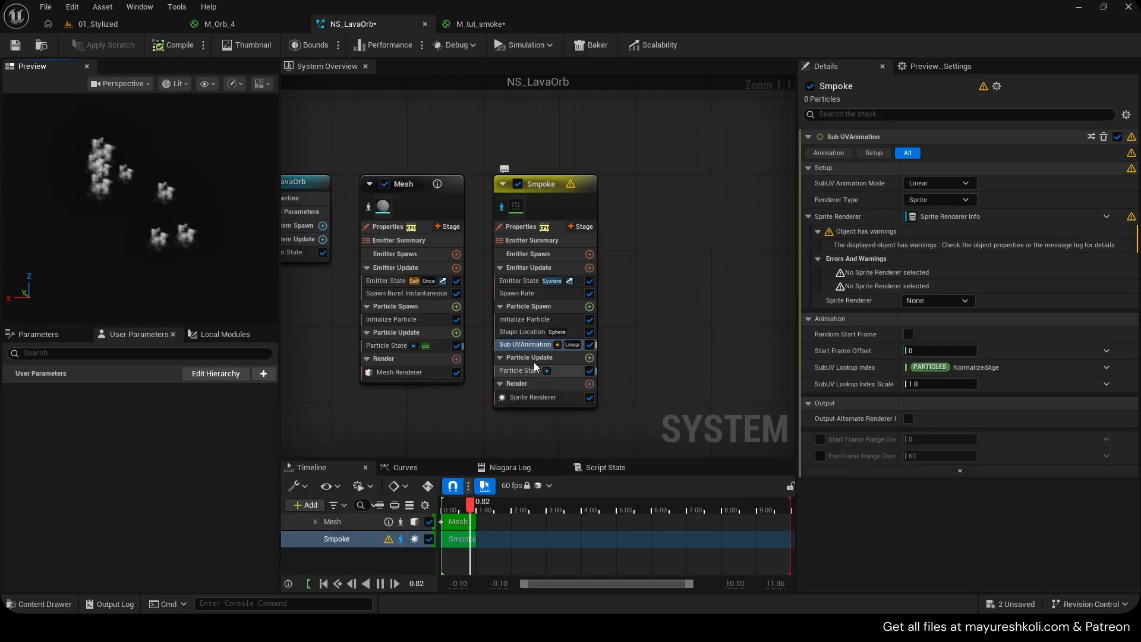
# Link the Sub UVAnimation module to the emitter's Sprite Renderer and save the system.
pyautogui.click(956, 314)
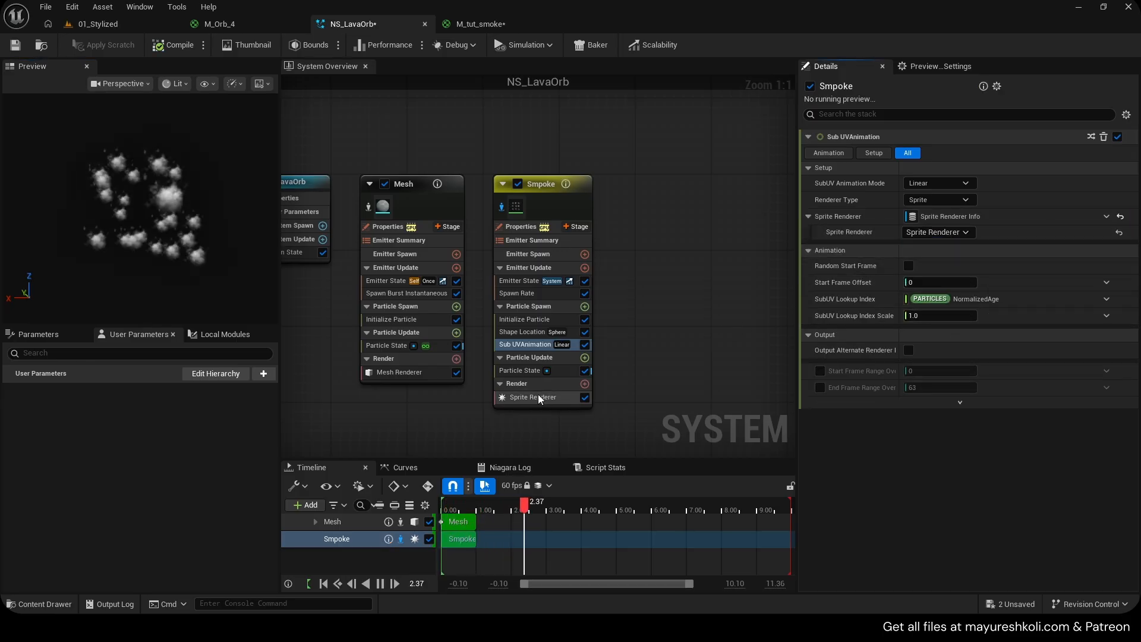
pyautogui.click(936, 232)
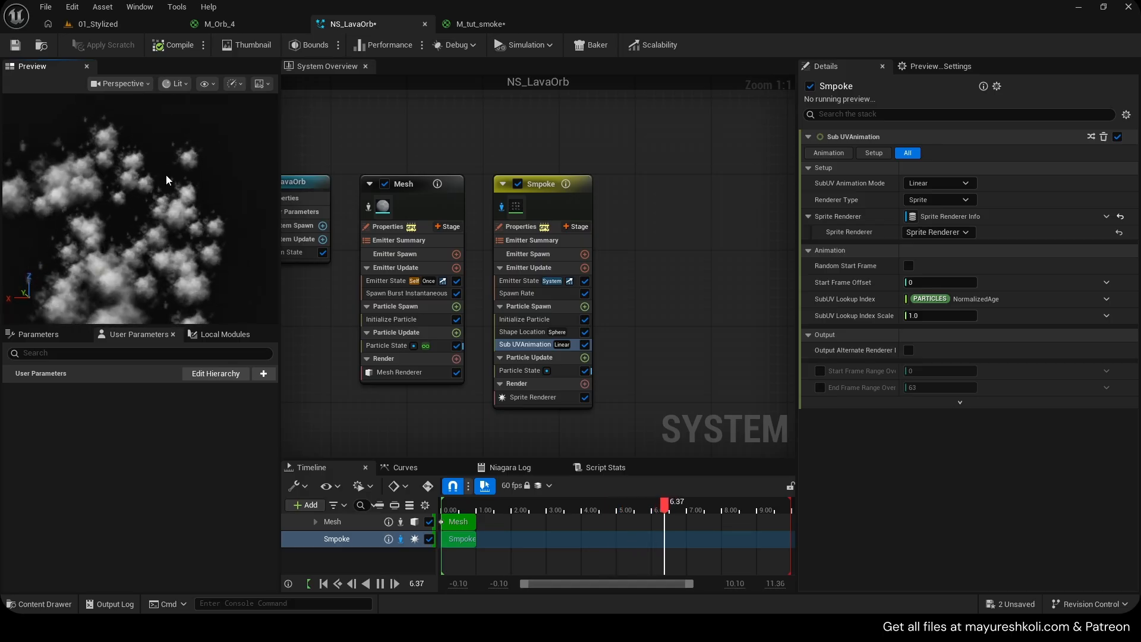
pyautogui.hotkey('ctrl', 's')
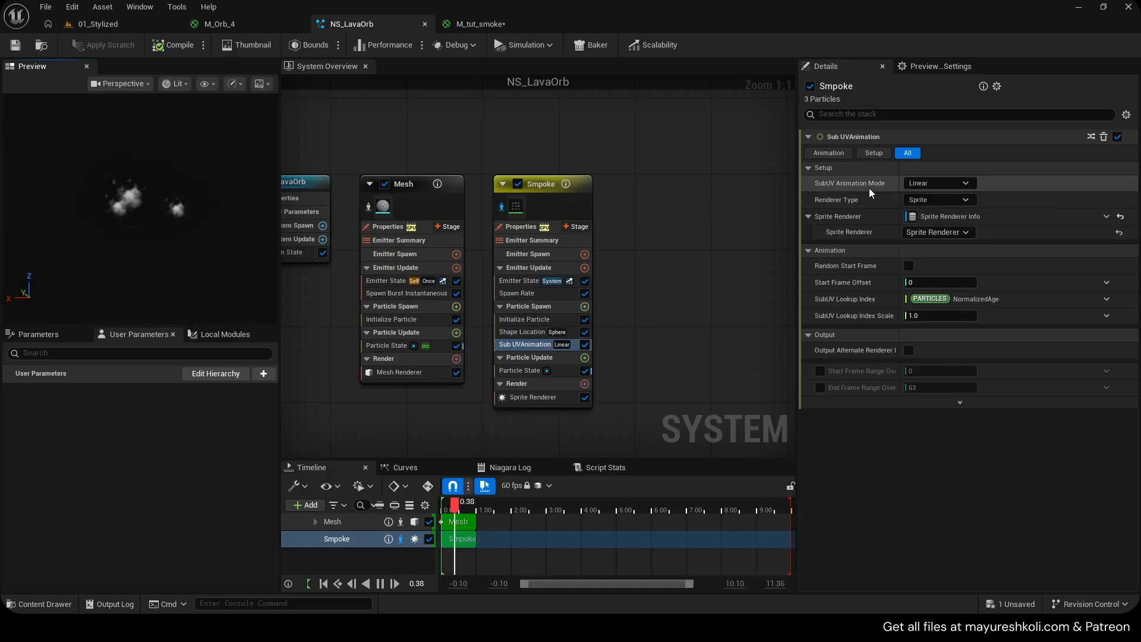
# Set the SubUV Animation Mode to Random, compare the particles with the M_tut_smoke frames, and save NS_LavaOrb.
pyautogui.click(961, 187)
pyautogui.click(939, 210)
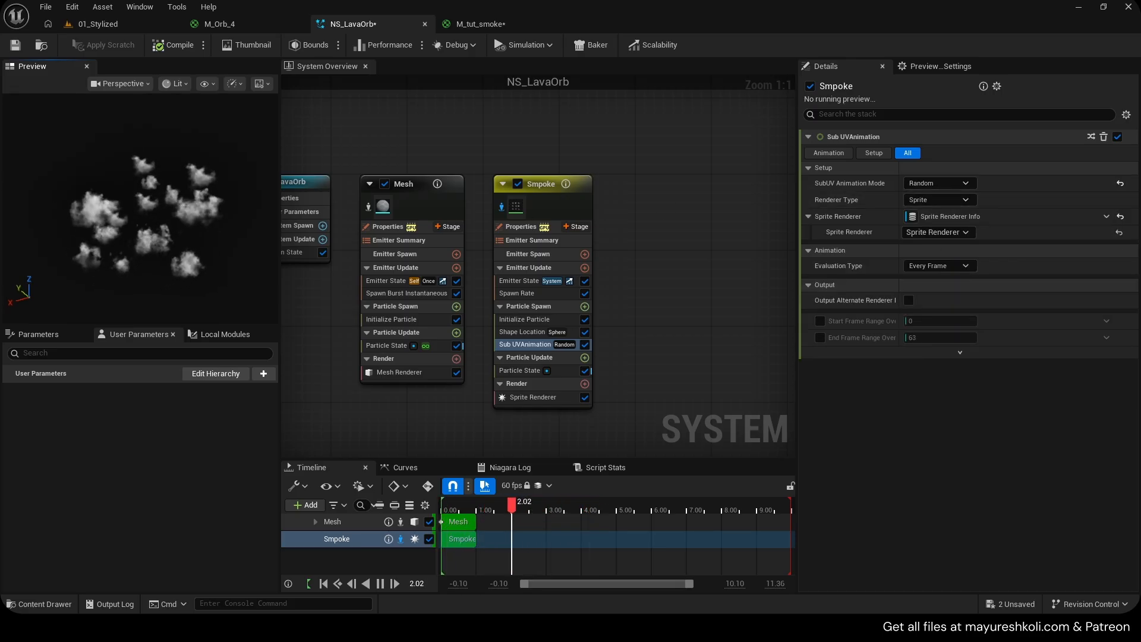
pyautogui.click(470, 23)
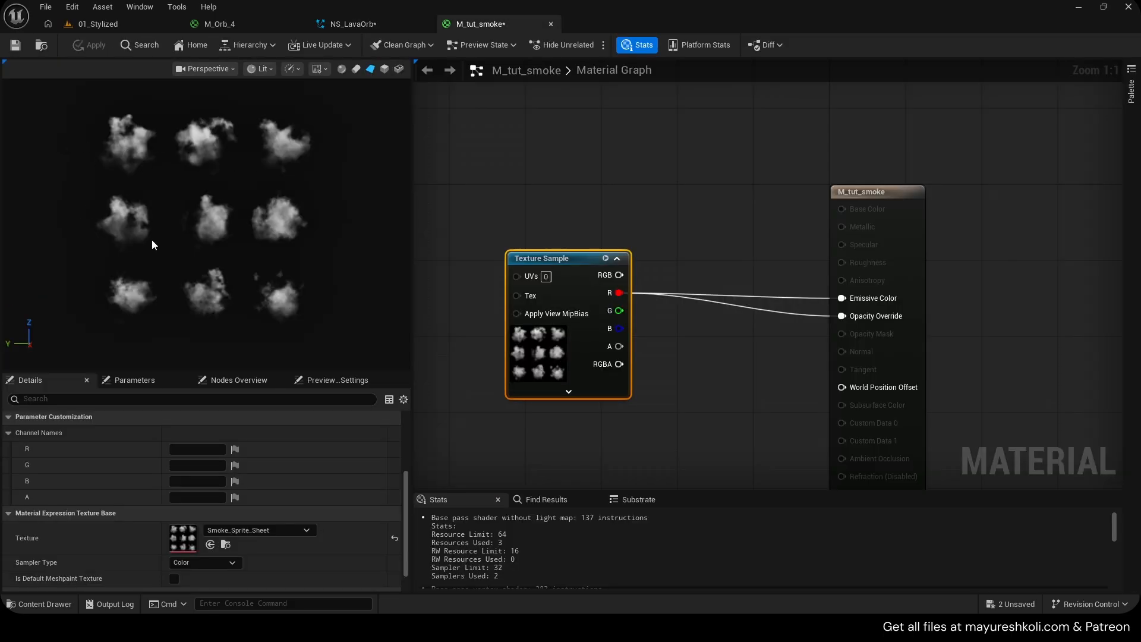
pyautogui.click(354, 23)
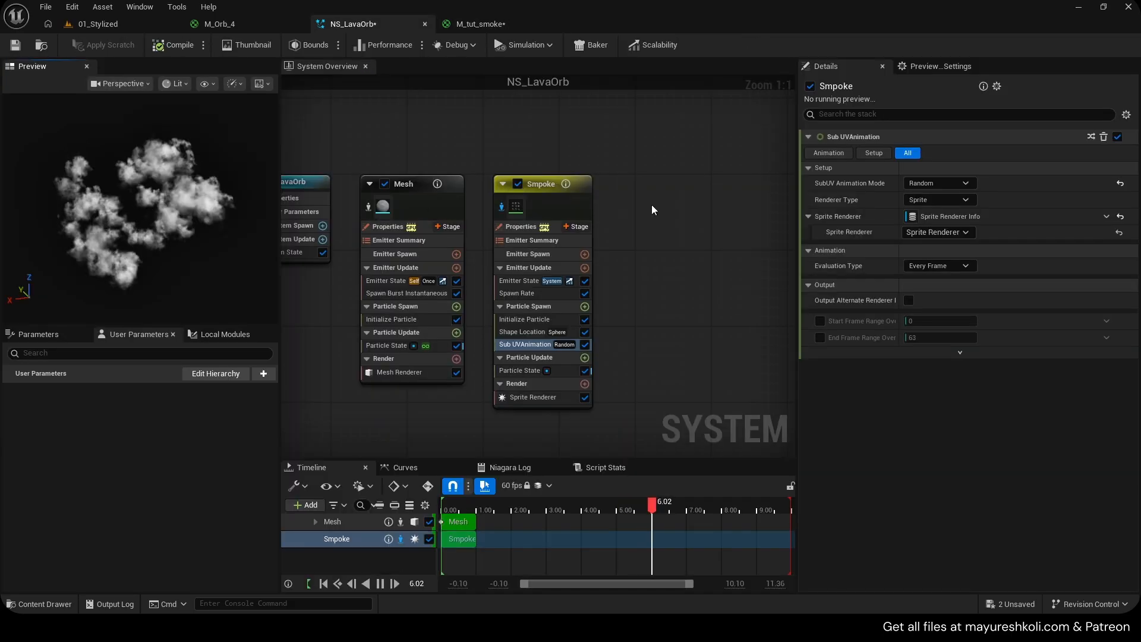
pyautogui.hotkey('ctrl', 's')
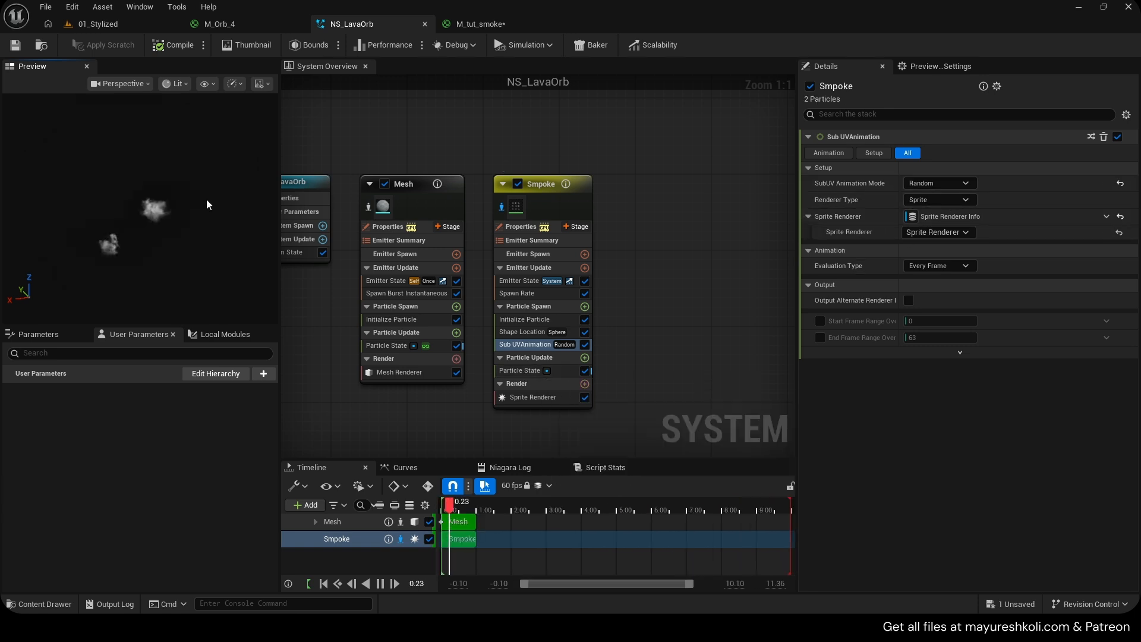
# Check the smoke particles in the NS_LavaOrb preview and open the M_tut_smoke material graph.
pyautogui.click(464, 25)
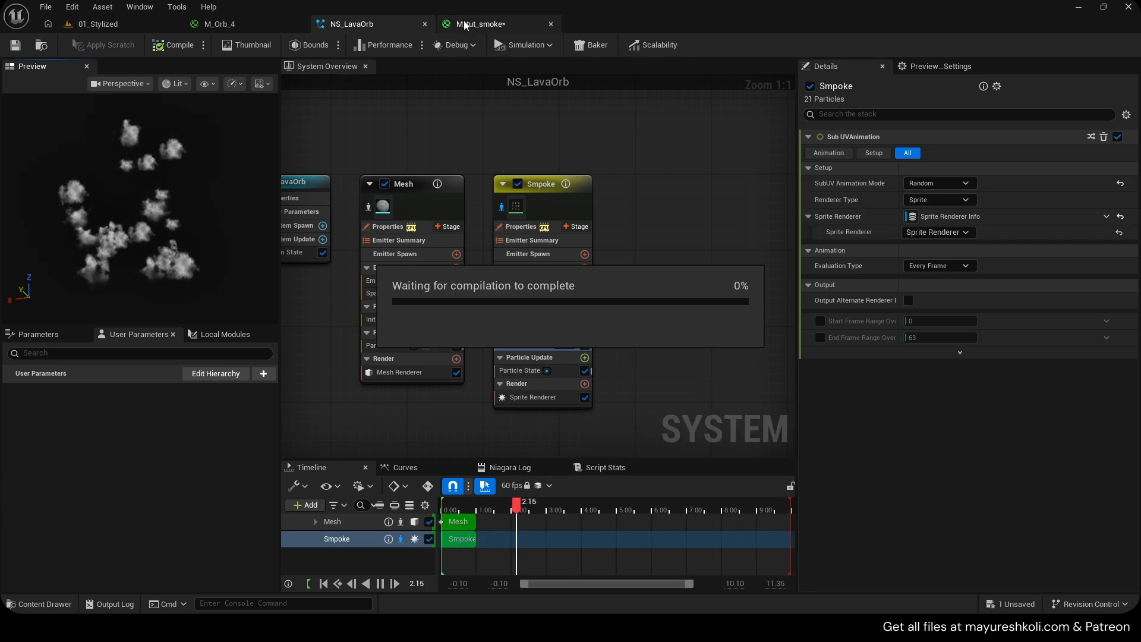
pyautogui.click(357, 24)
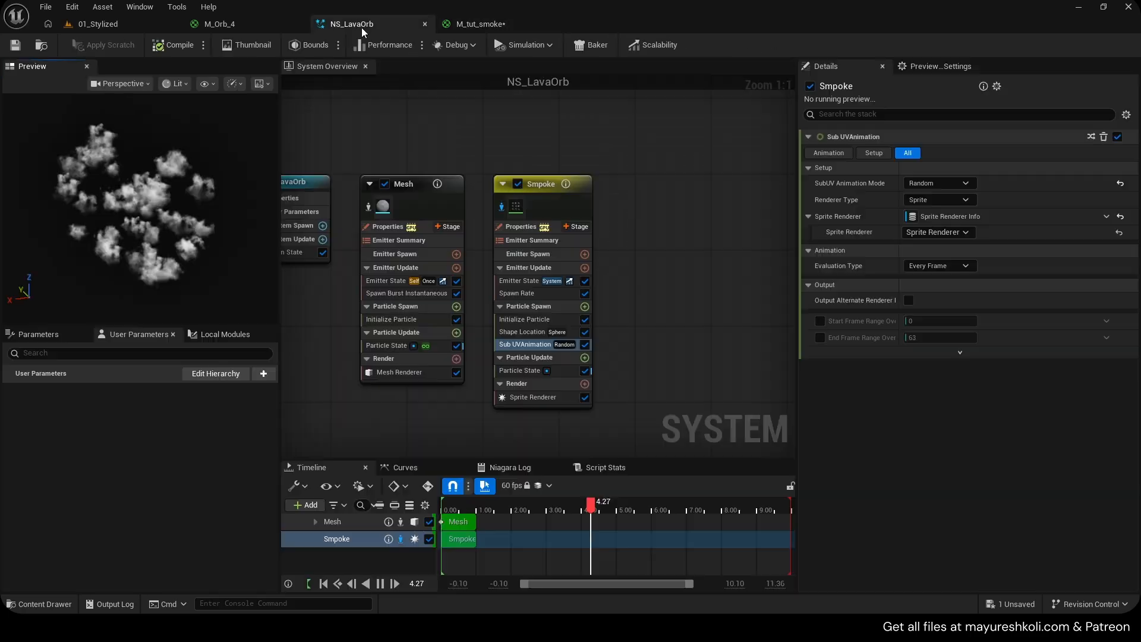
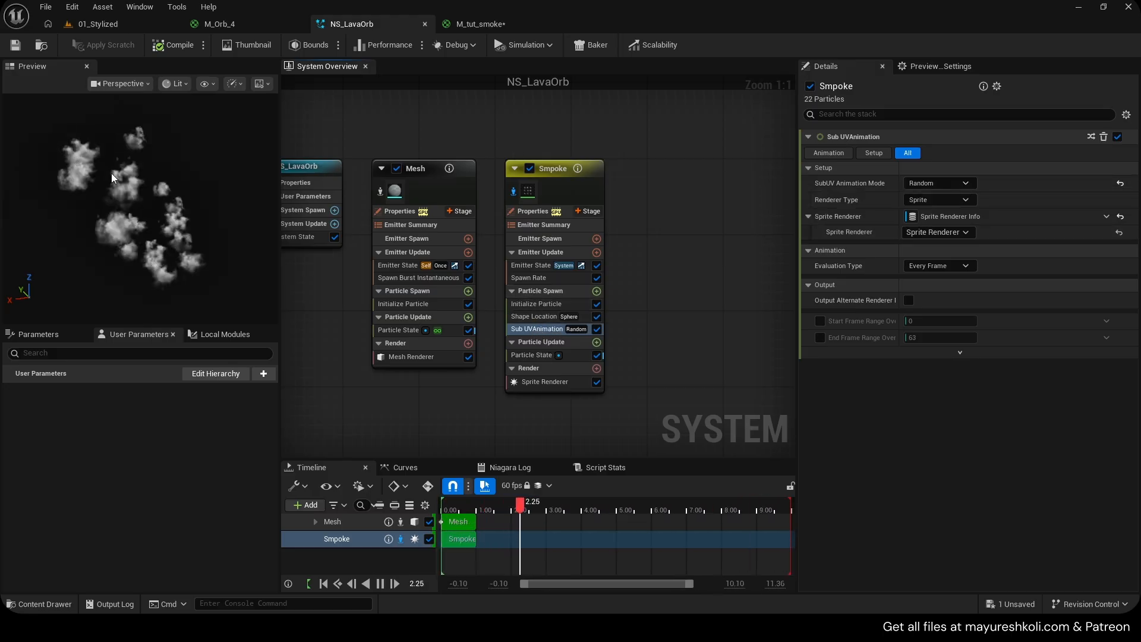
pyautogui.click(466, 25)
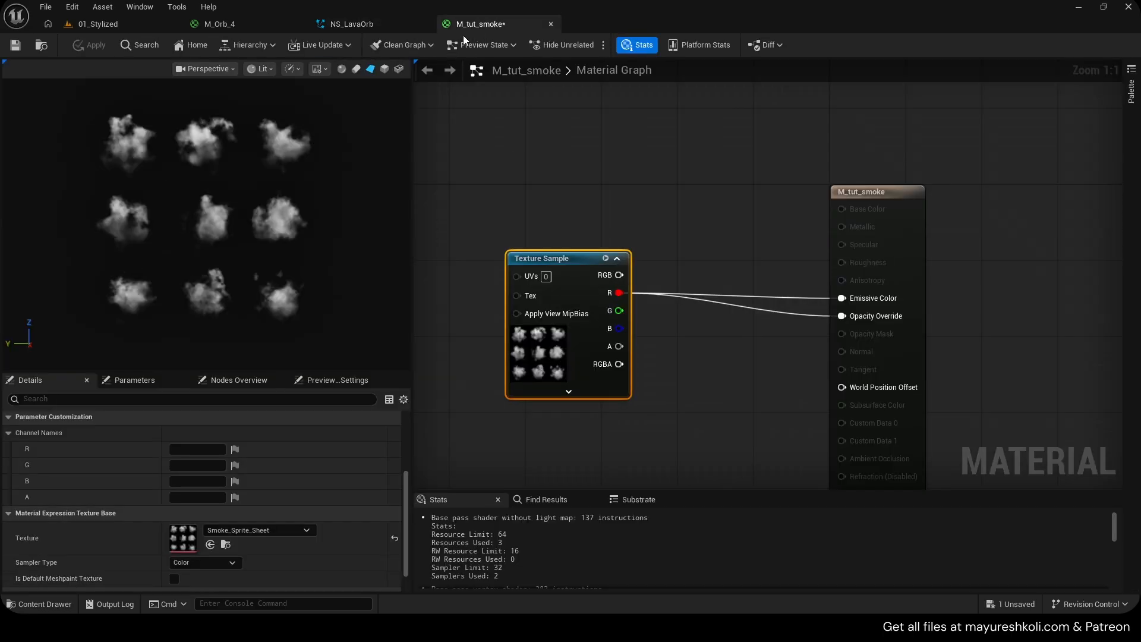
# In NS_LavaOrb, add a Sprite Rotation Rate module to Smpoke's Particle Update group and set its Rotation Rate to 50.
pyautogui.click(364, 29)
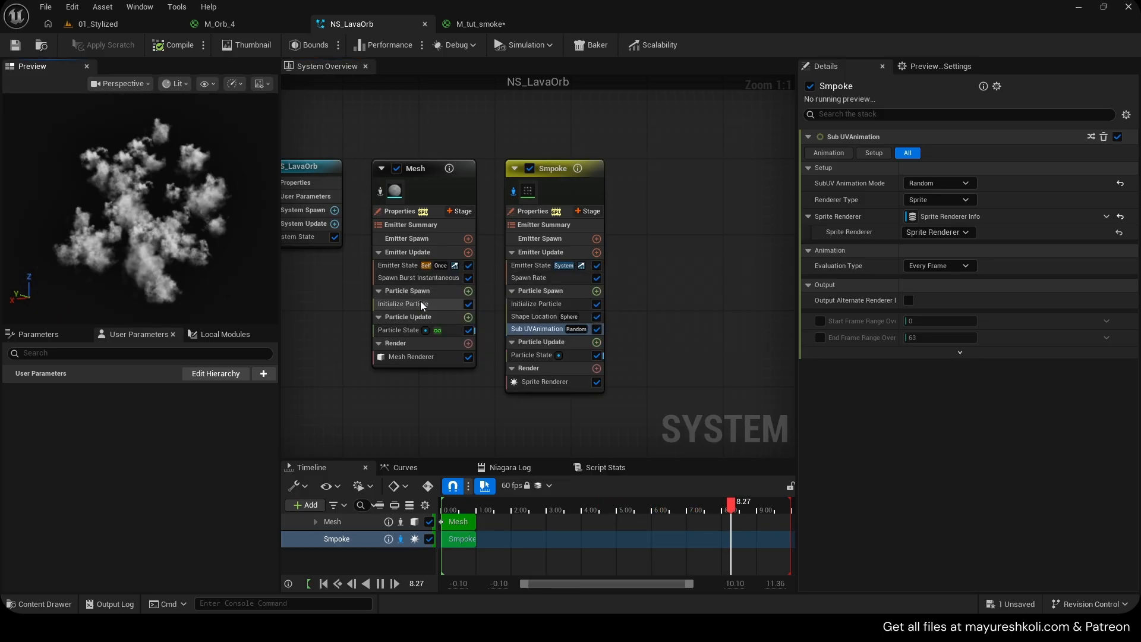
pyautogui.click(597, 343)
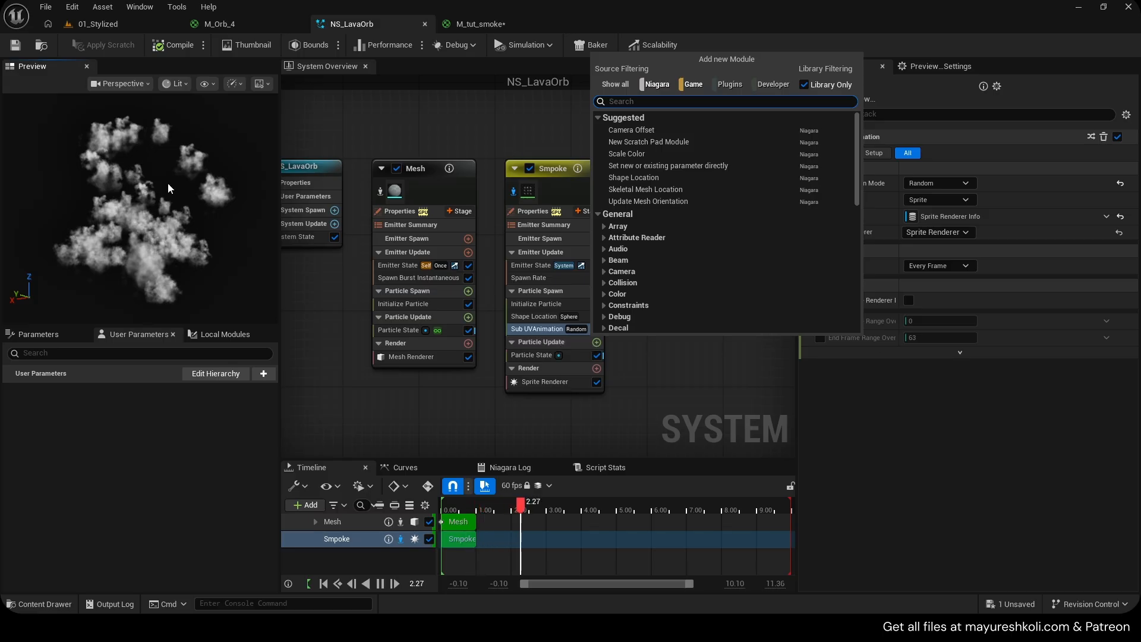
pyautogui.write('rotat')
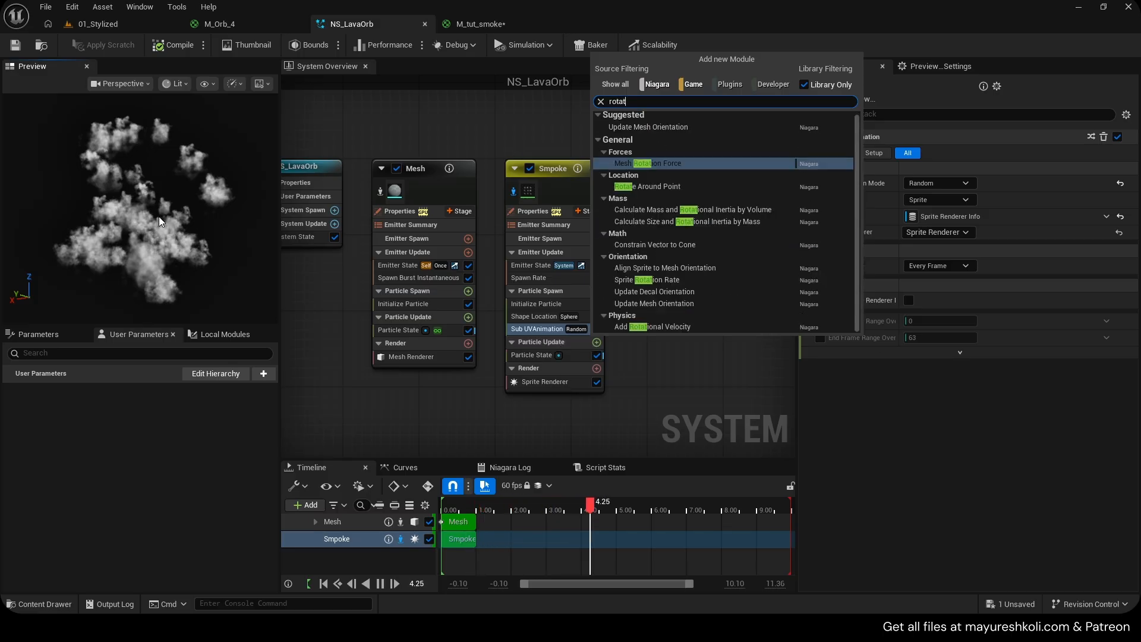
pyautogui.write('ion sprite')
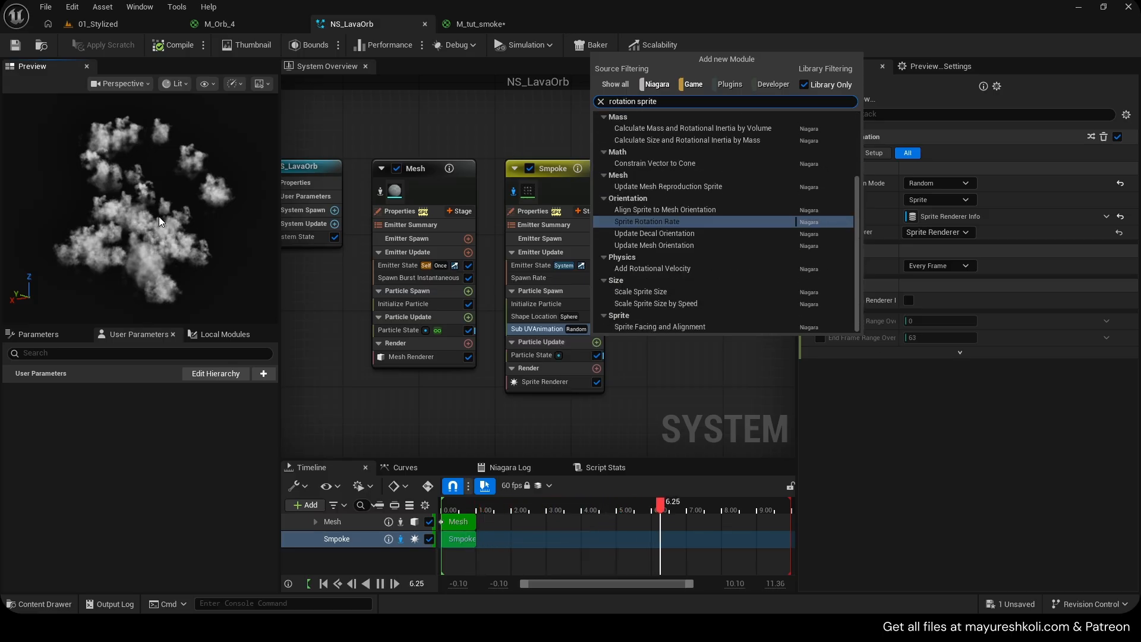
pyautogui.press('Return')
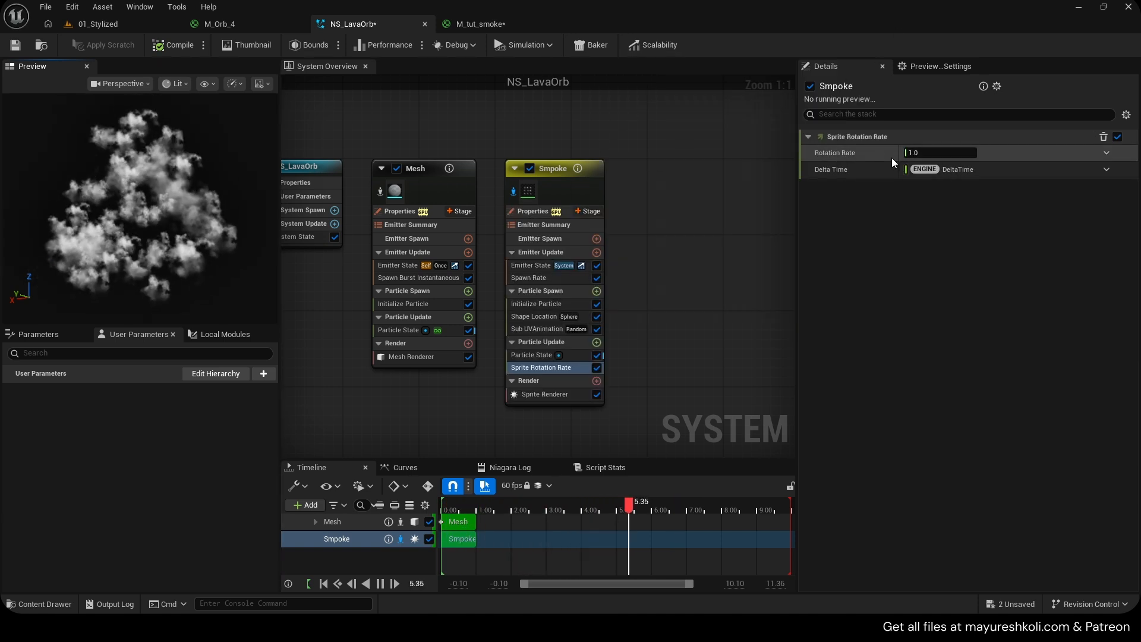
pyautogui.write('50')
pyautogui.press('Return')
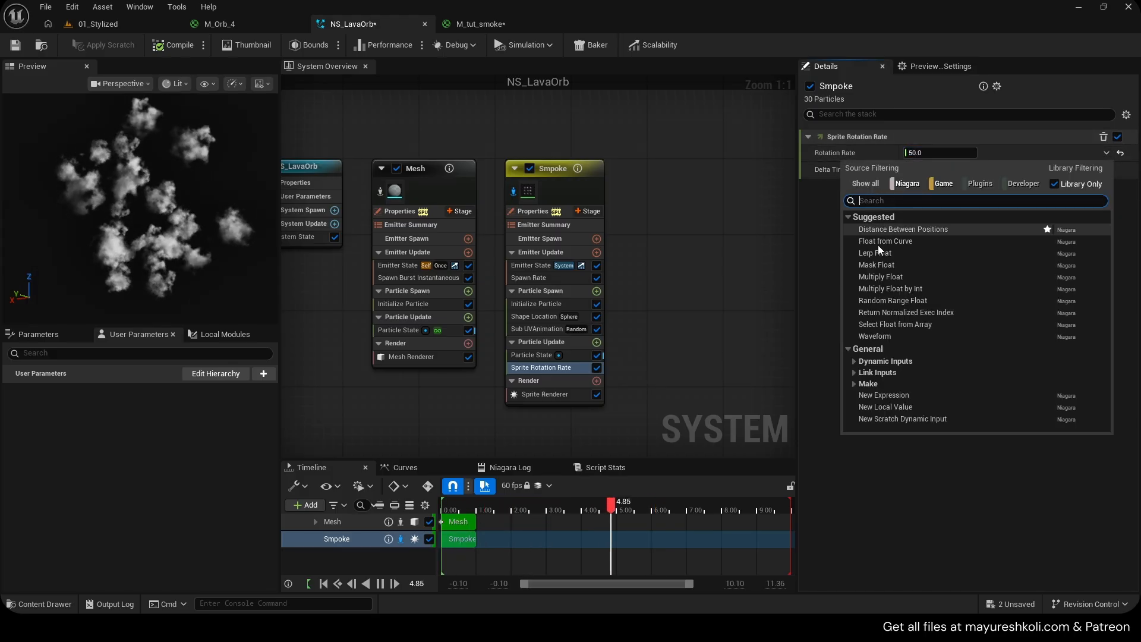
# Make Smpoke's sprite Rotation Rate a Random Range Float from -30 to 30 and save the system.
pyautogui.click(896, 301)
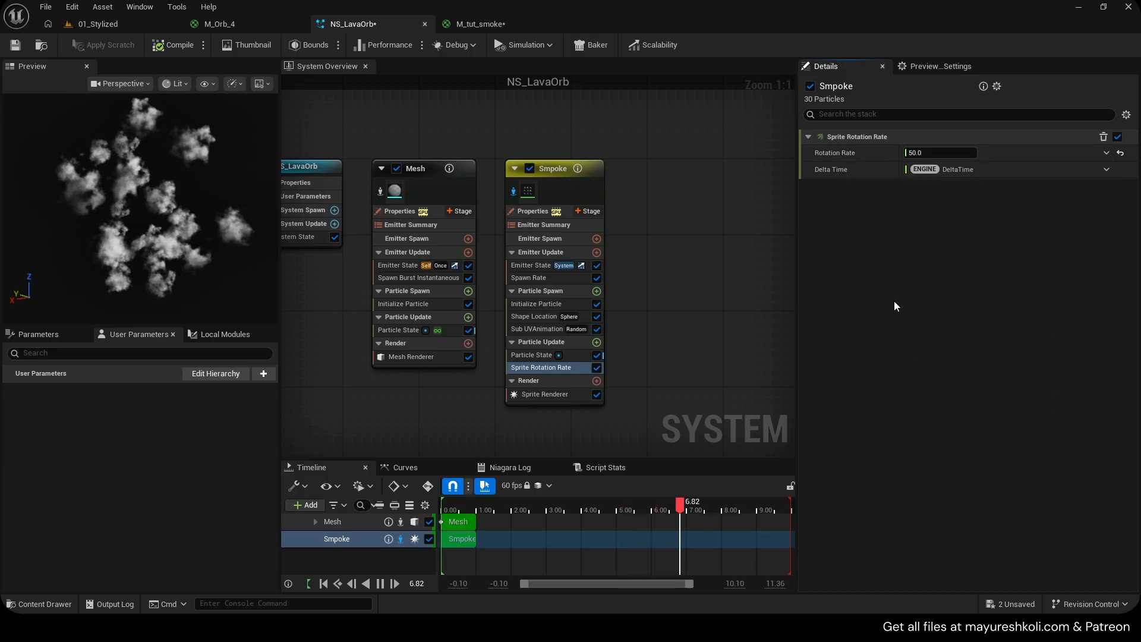
pyautogui.click(946, 170)
pyautogui.write('30')
pyautogui.click(942, 186)
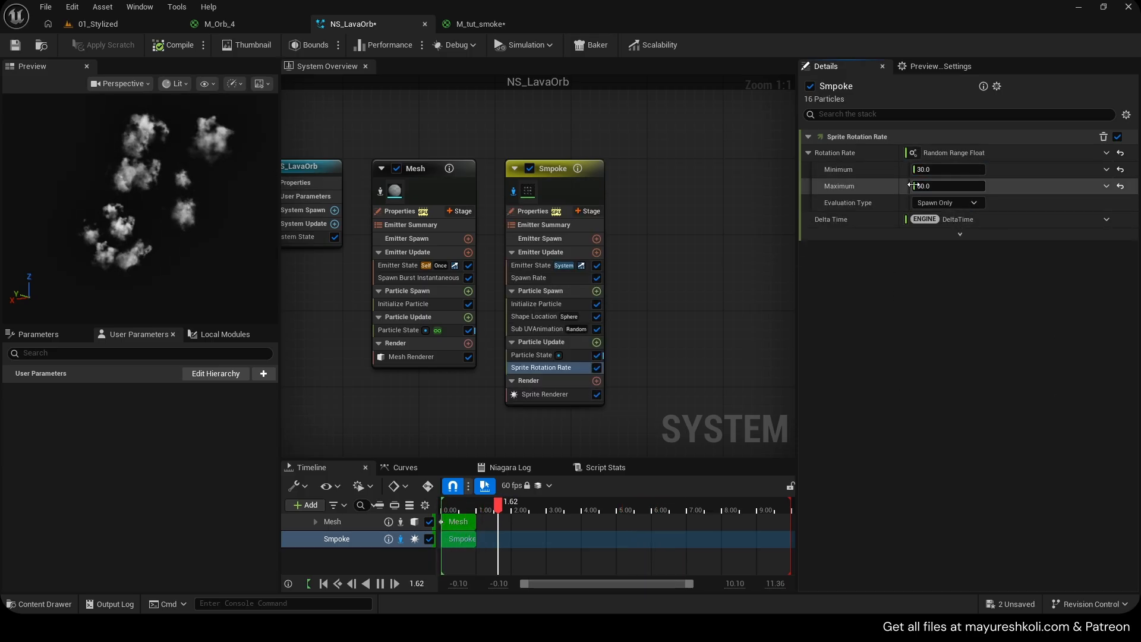
pyautogui.click(951, 169)
pyautogui.write('-30')
pyautogui.press('Return')
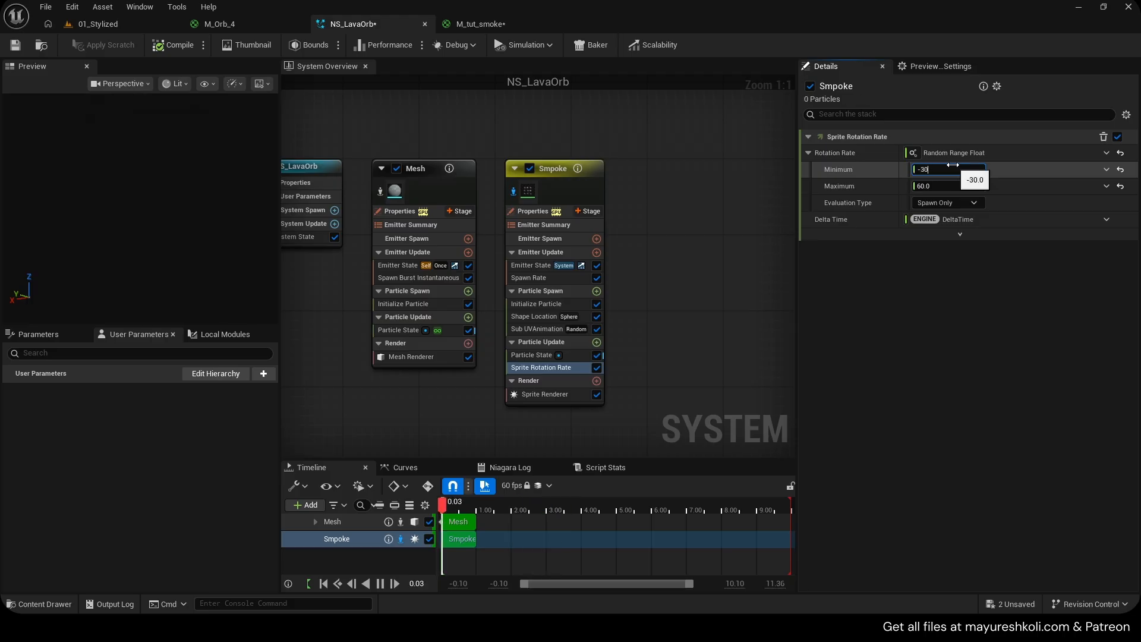
pyautogui.write('3')
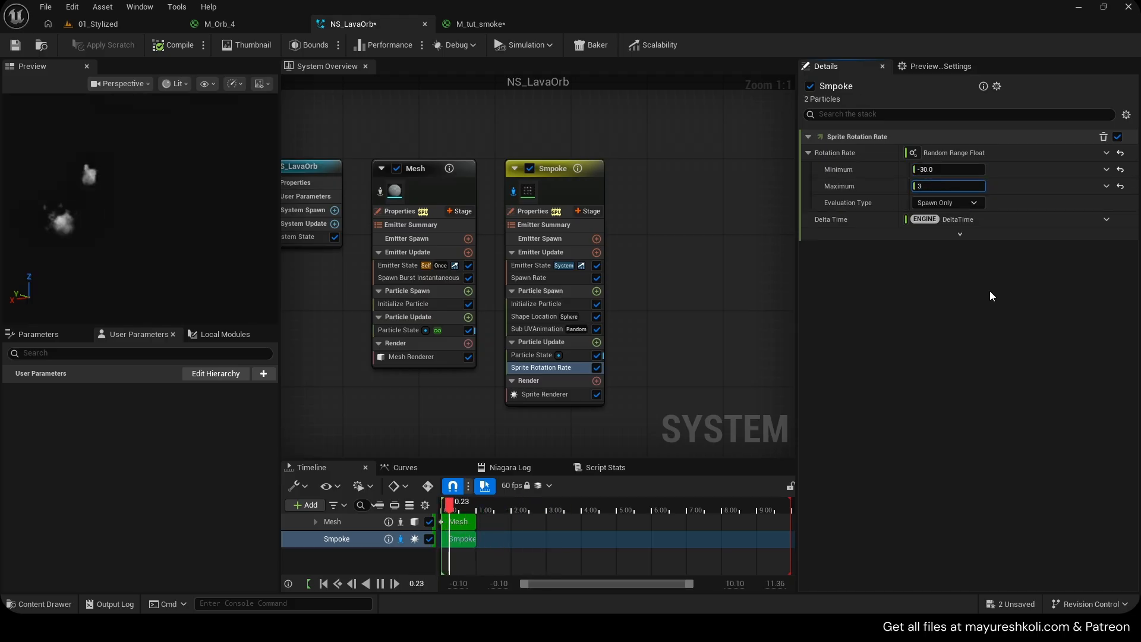
pyautogui.click(15, 46)
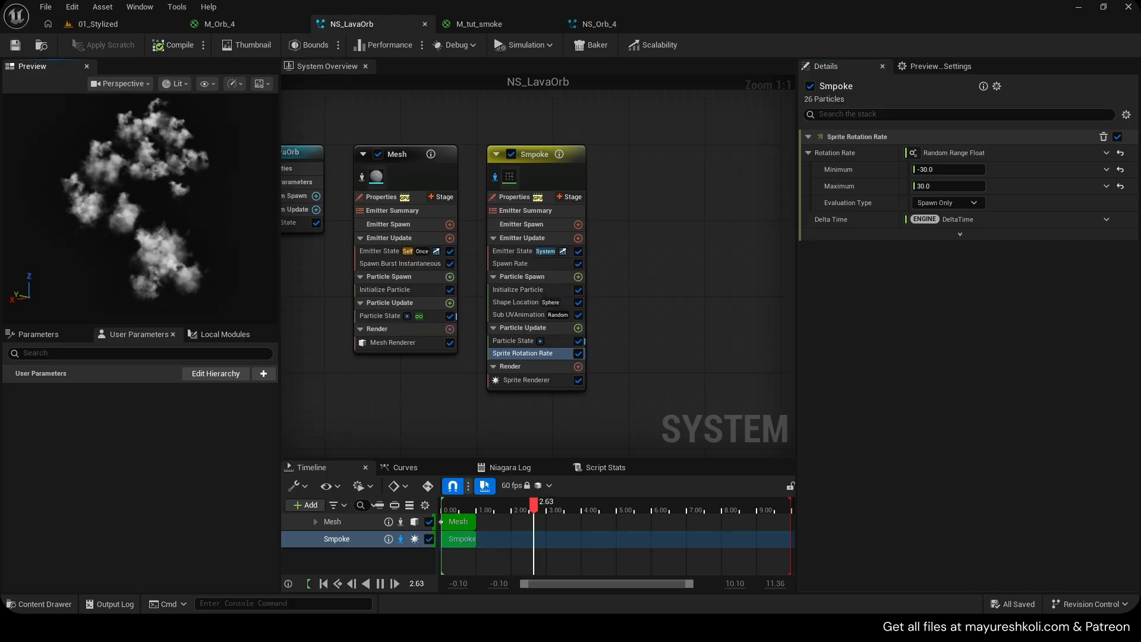
# Set the Sphere Radius of Smpoke's Shape Location module to 50 and compare the smoke with the lava mesh.
pyautogui.click(364, 185)
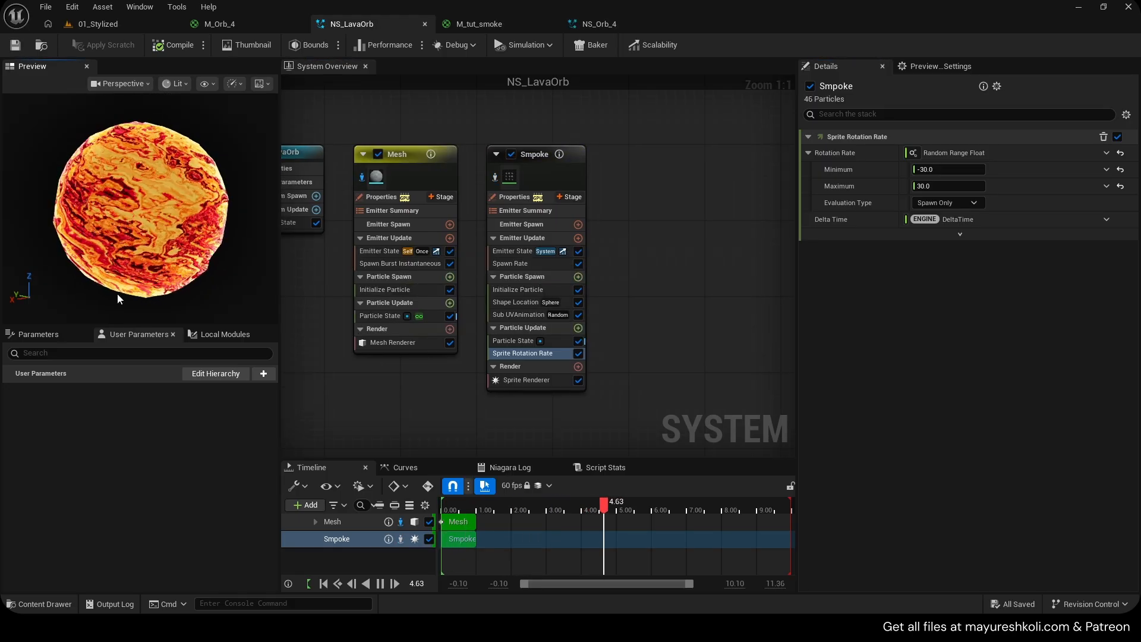
pyautogui.click(514, 302)
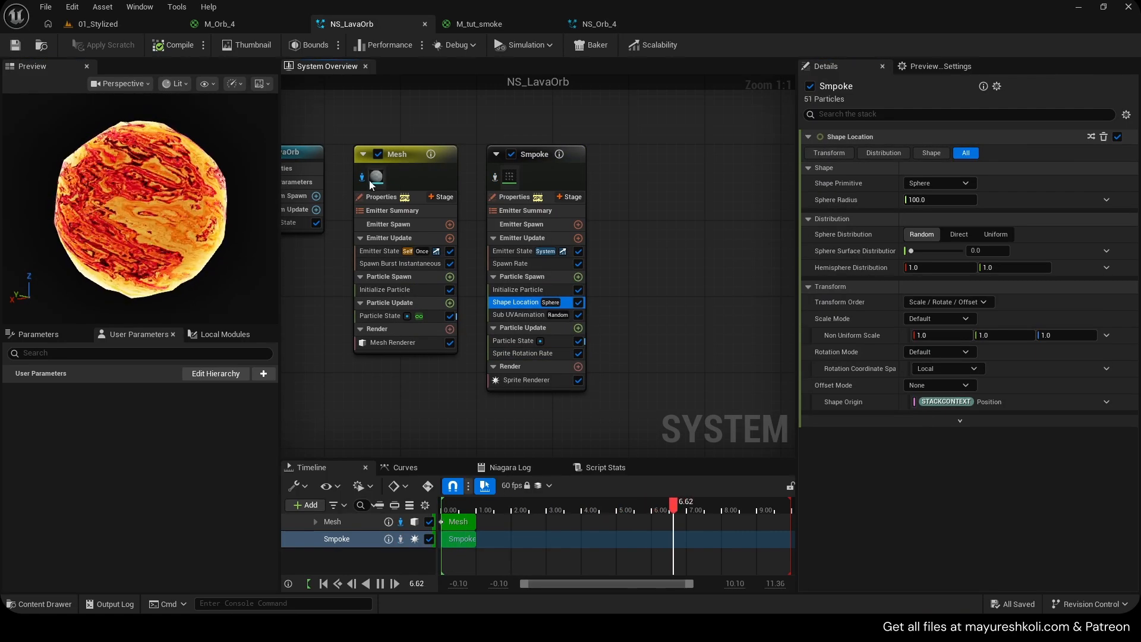
pyautogui.scroll(-5, 182, 188)
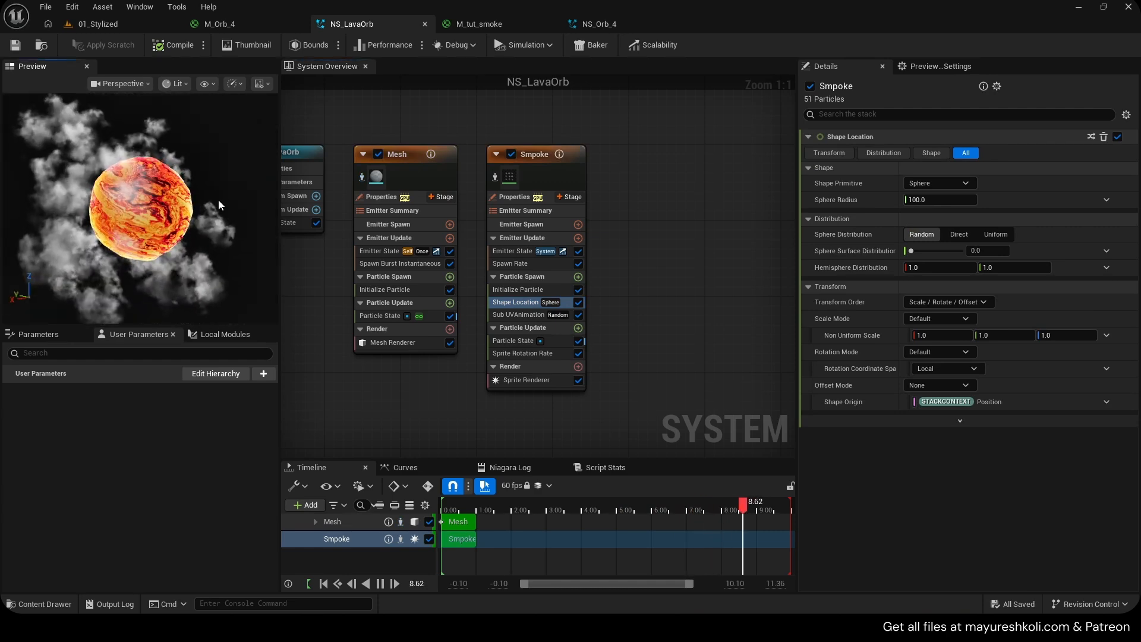
pyautogui.click(943, 196)
pyautogui.write('50')
pyautogui.press('Return')
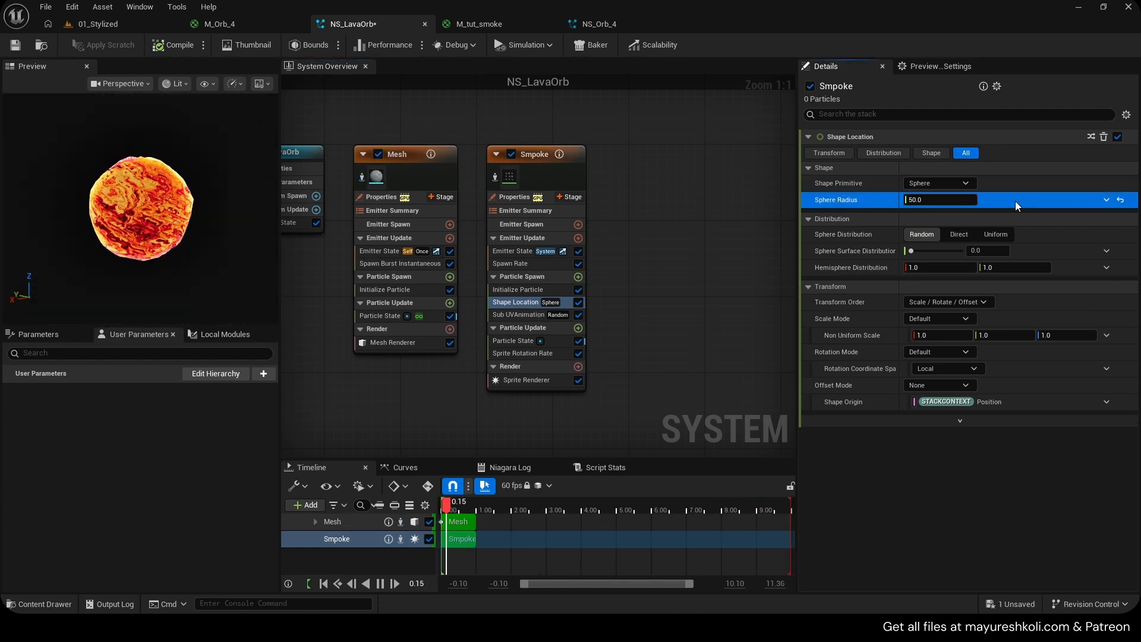
pyautogui.scroll(3, 145, 194)
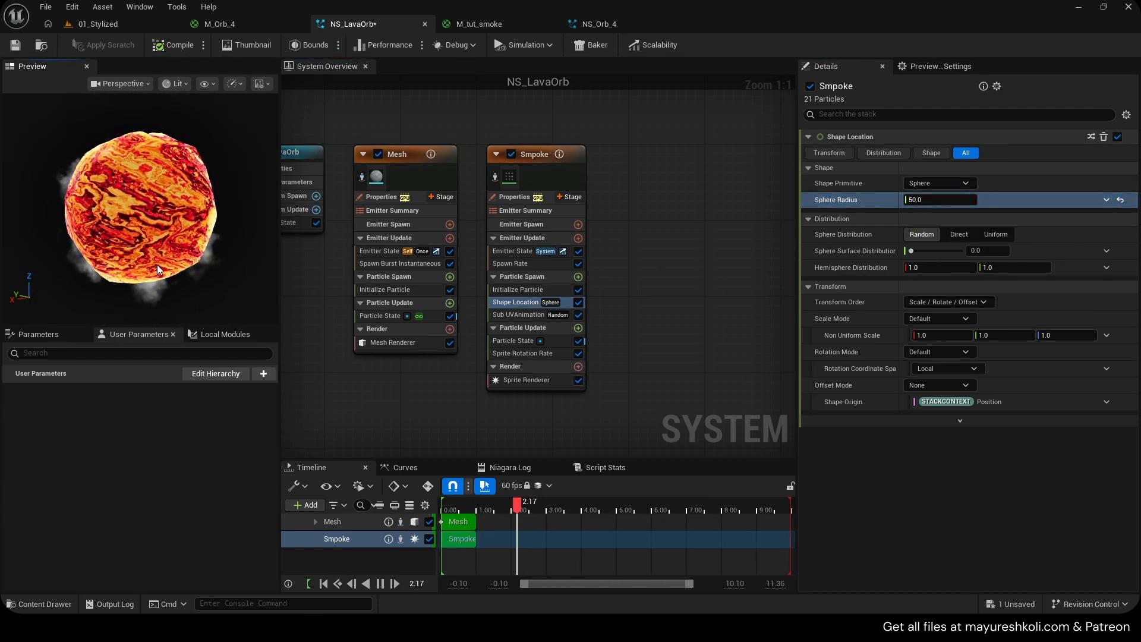
# Set Smpoke's Sphere Surface Distribution to 1.0, inspect the smoke in isolation, restore both emitters, and save.
pyautogui.click(529, 176)
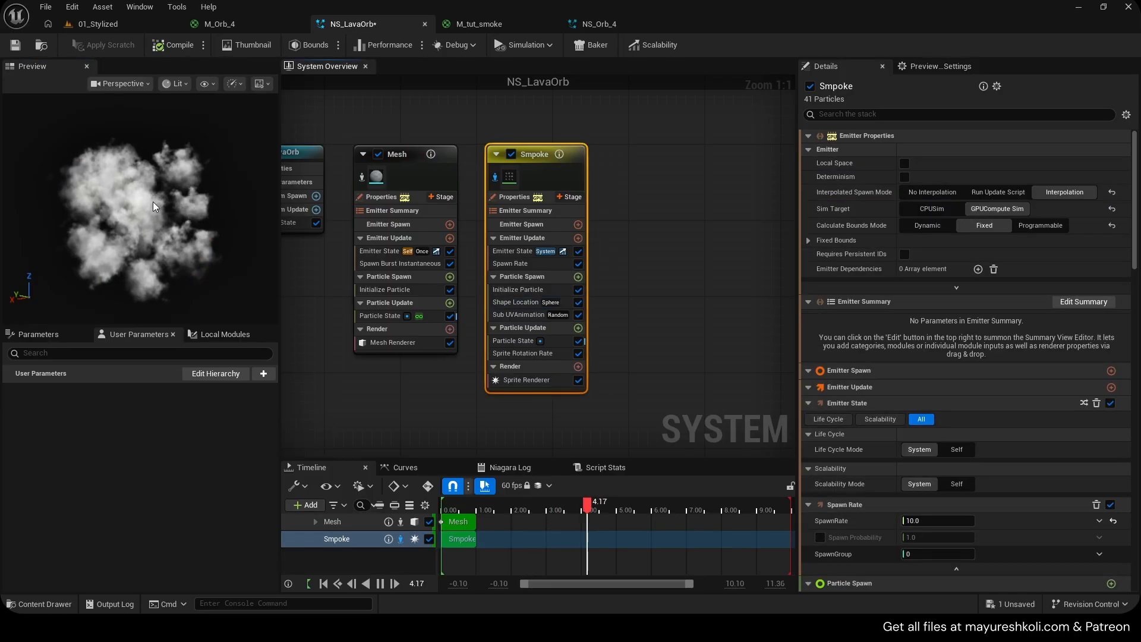
pyautogui.click(515, 302)
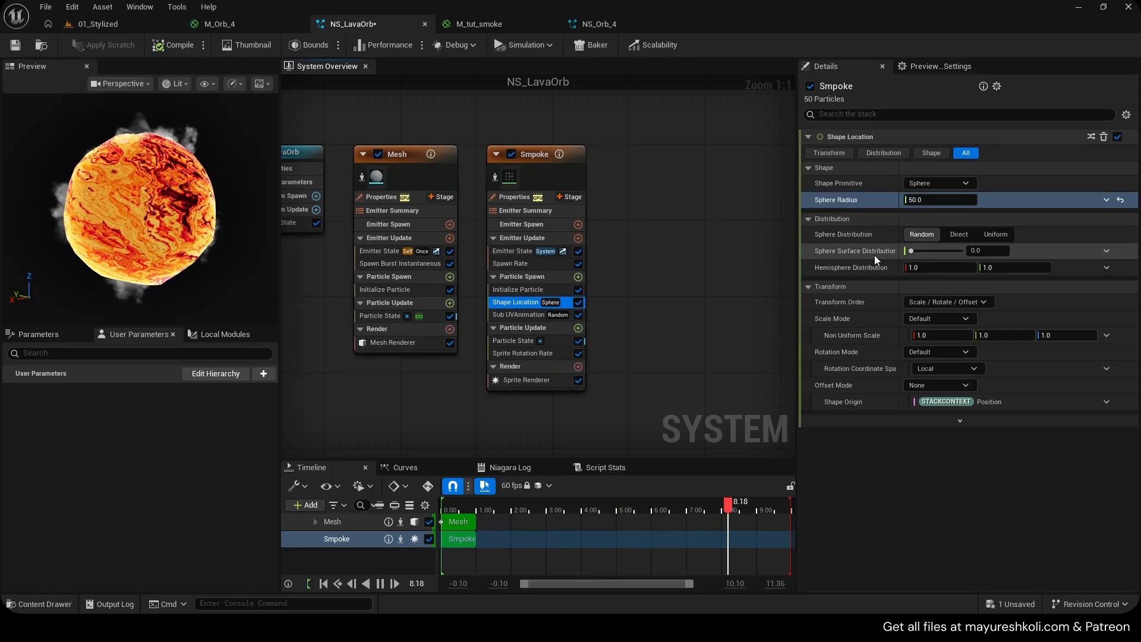
pyautogui.moveTo(911, 251); pyautogui.dragTo(960, 251)
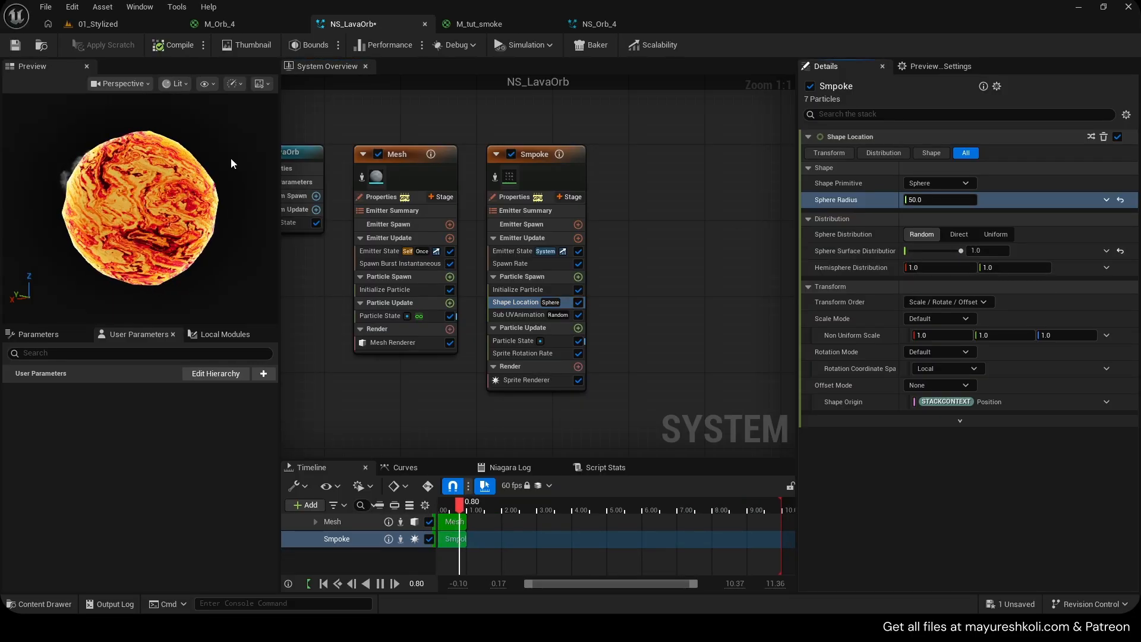
pyautogui.click(496, 176)
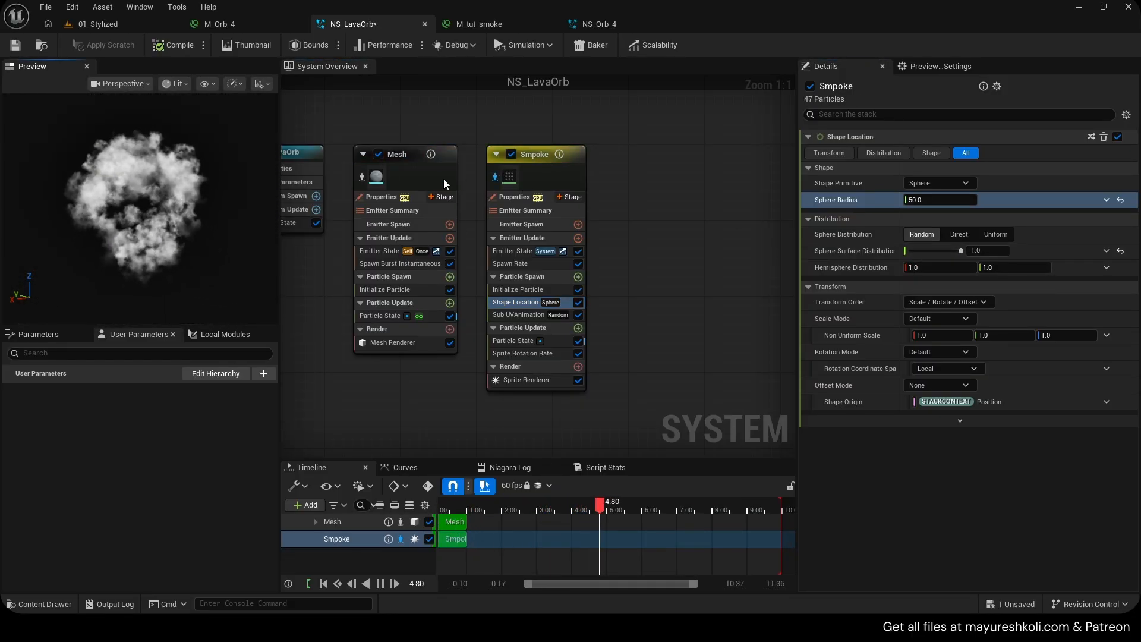
pyautogui.click(495, 177)
pyautogui.hotkey('ctrl', 's')
# In Smpoke's Initialize Particle module, set Sprite Size Mode to Random Uniform with a minimum of 20 and maximum of 50.
pyautogui.click(521, 291)
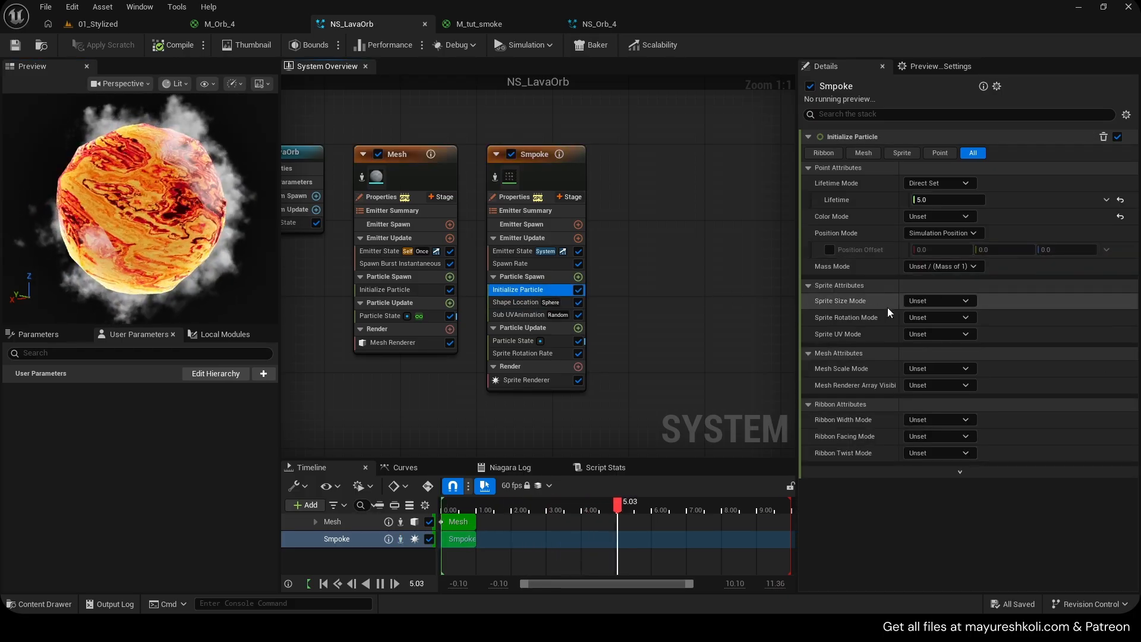
pyautogui.click(944, 302)
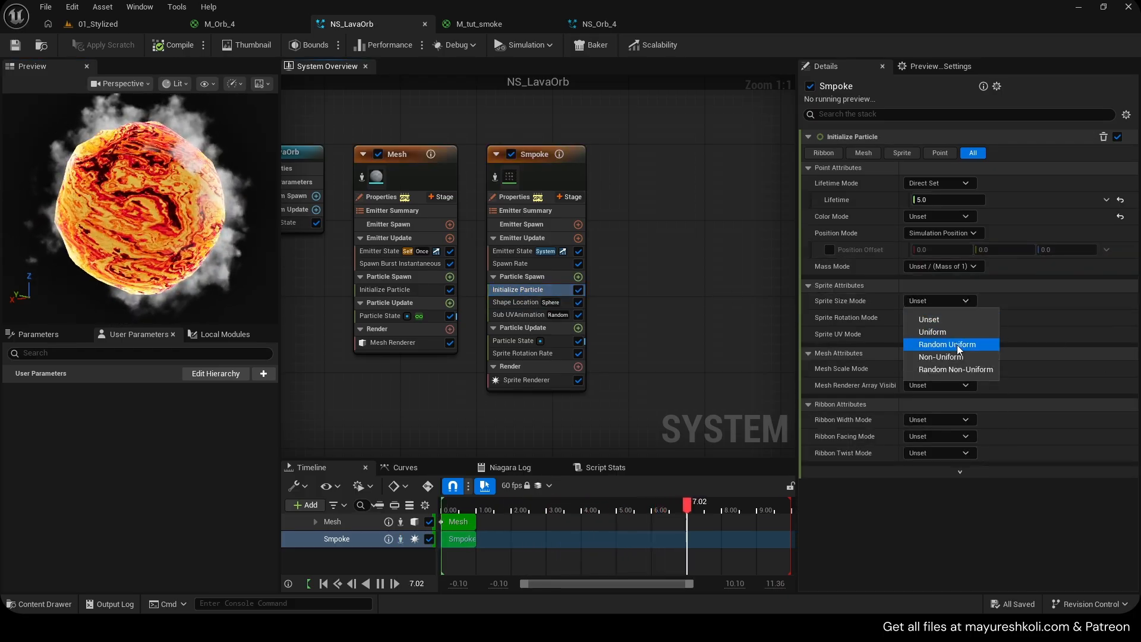
pyautogui.click(965, 344)
pyautogui.click(927, 317)
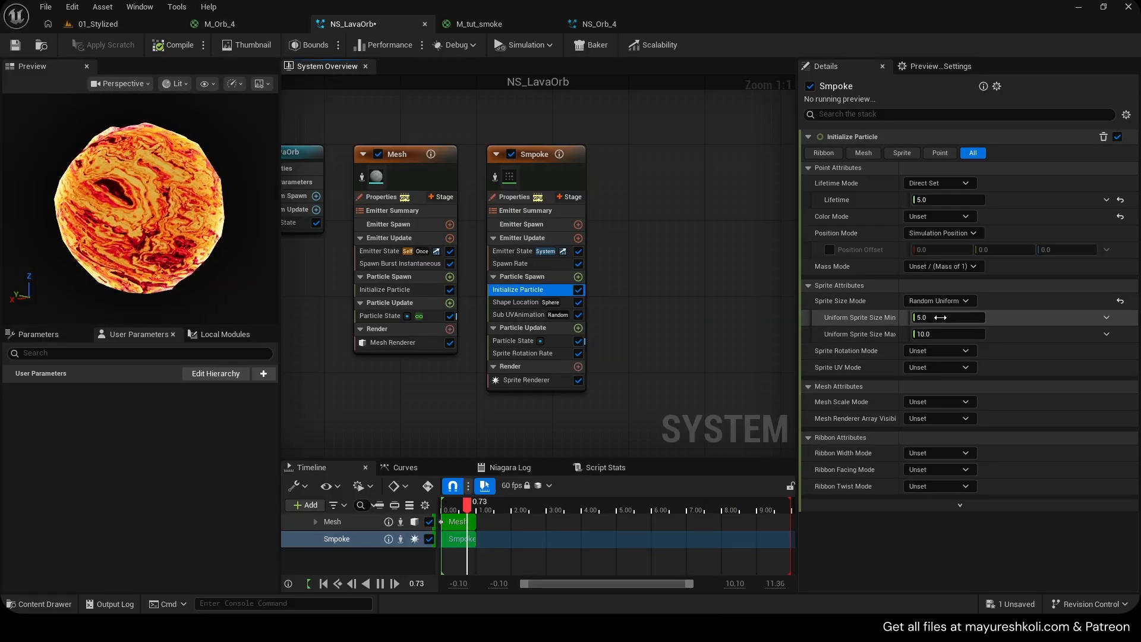
pyautogui.write('20')
pyautogui.click(952, 332)
pyautogui.write('50')
pyautogui.click(1004, 336)
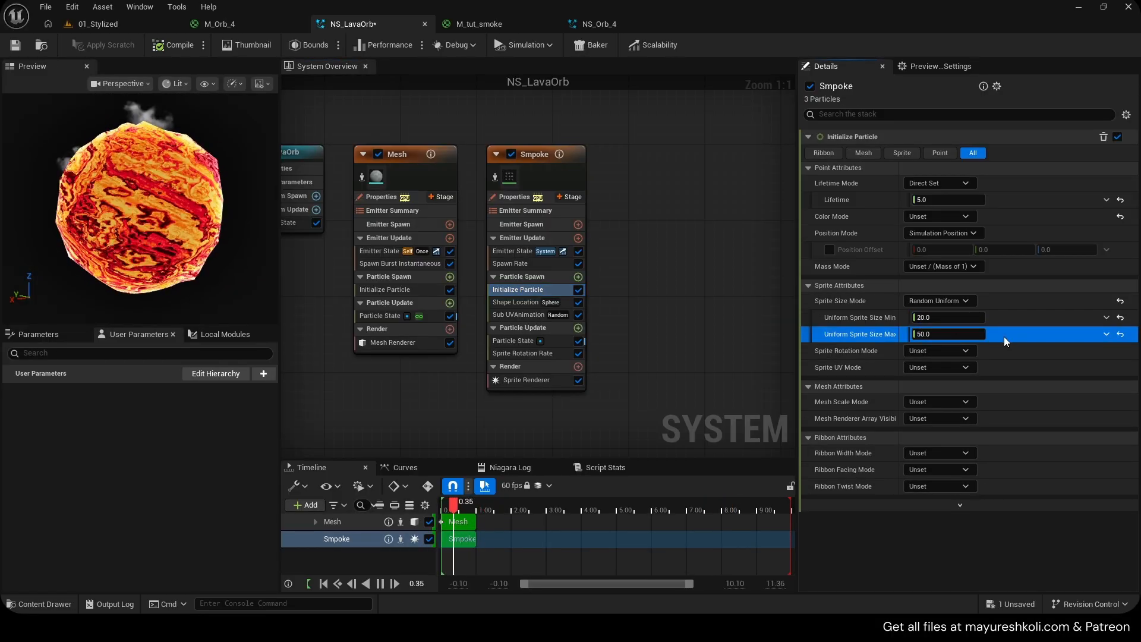
# Try larger smoke sprites by raising the Uniform Sprite Size Min to 50 and the Max to 80.
pyautogui.click(935, 319)
pyautogui.write('30')
pyautogui.press('Return')
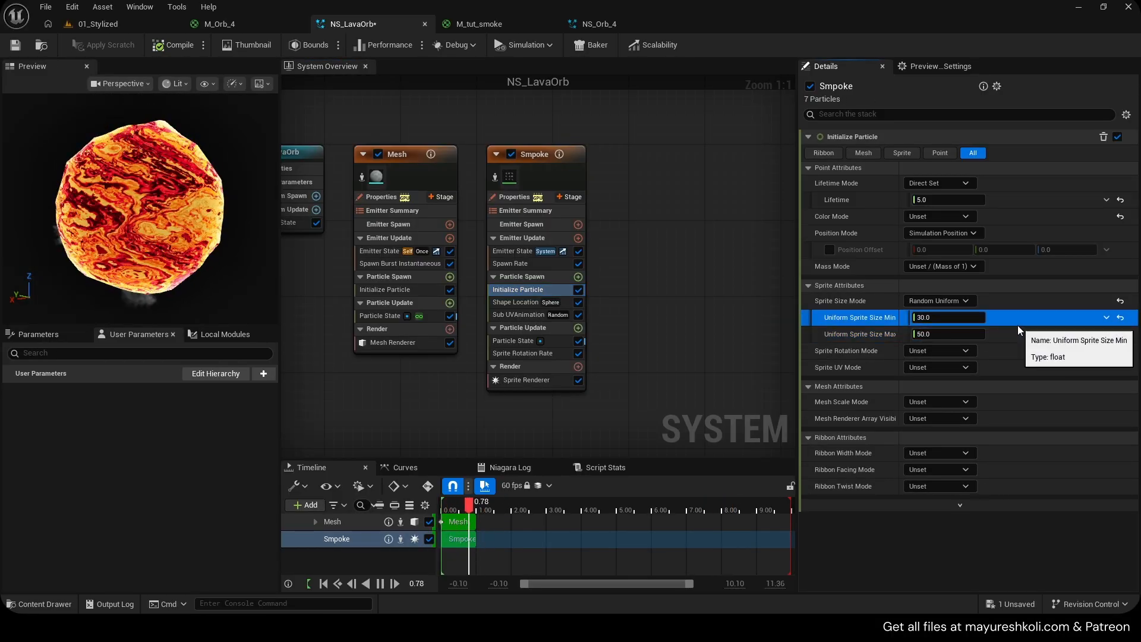
pyautogui.click(945, 319)
pyautogui.write('50')
pyautogui.click(951, 334)
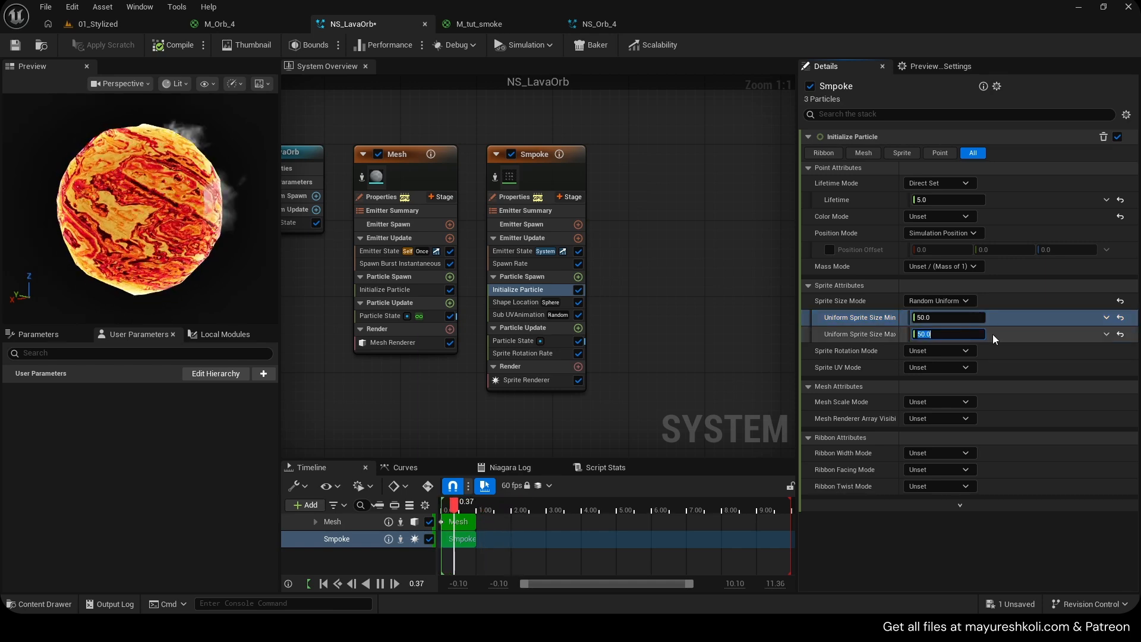
pyautogui.write('100')
pyautogui.click(1008, 334)
pyautogui.click(964, 333)
pyautogui.write('80')
pyautogui.click(1022, 335)
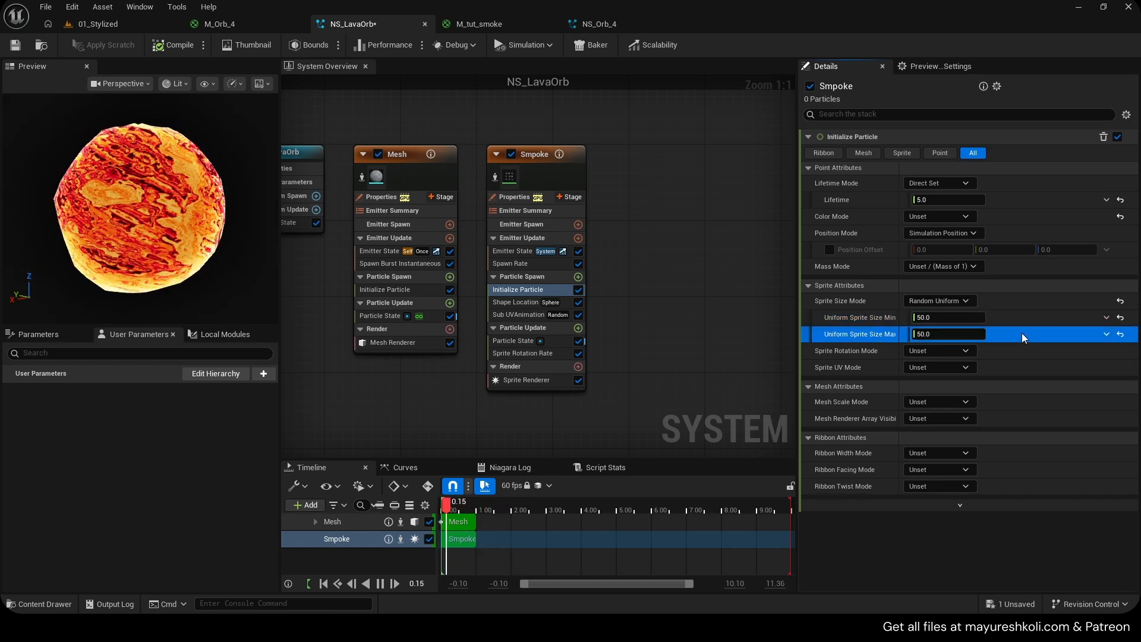
# Try a Uniform Sprite Size range of 30 to 60 and reframe the preview to check the smoke around the orb.
pyautogui.click(951, 334)
pyautogui.write('60')
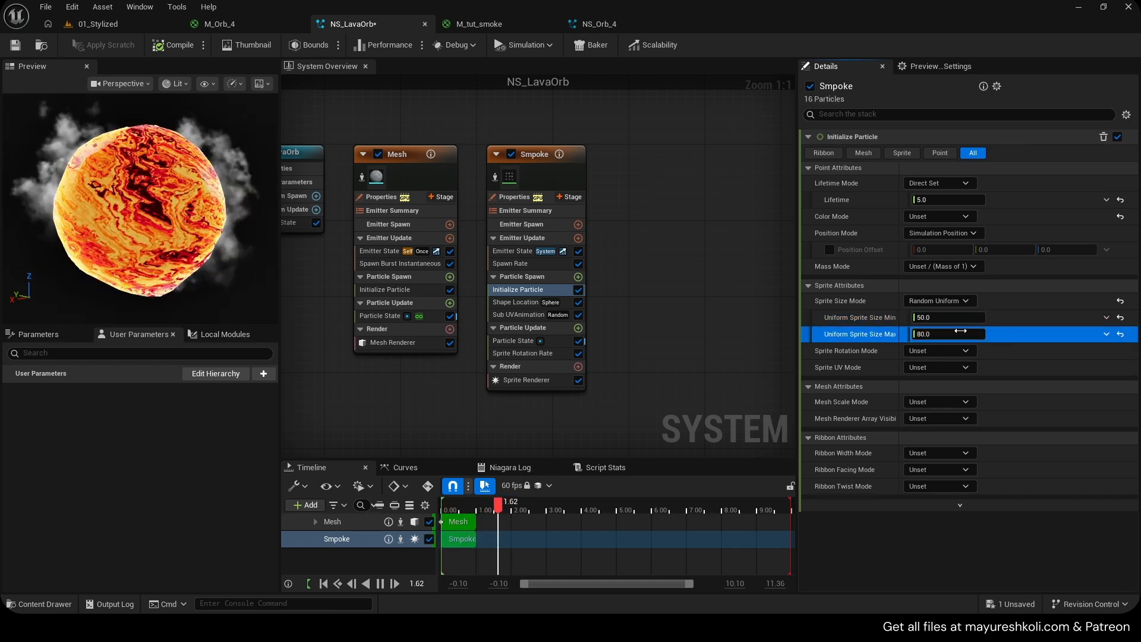
pyautogui.click(1018, 333)
pyautogui.click(951, 318)
pyautogui.write('30')
pyautogui.click(949, 334)
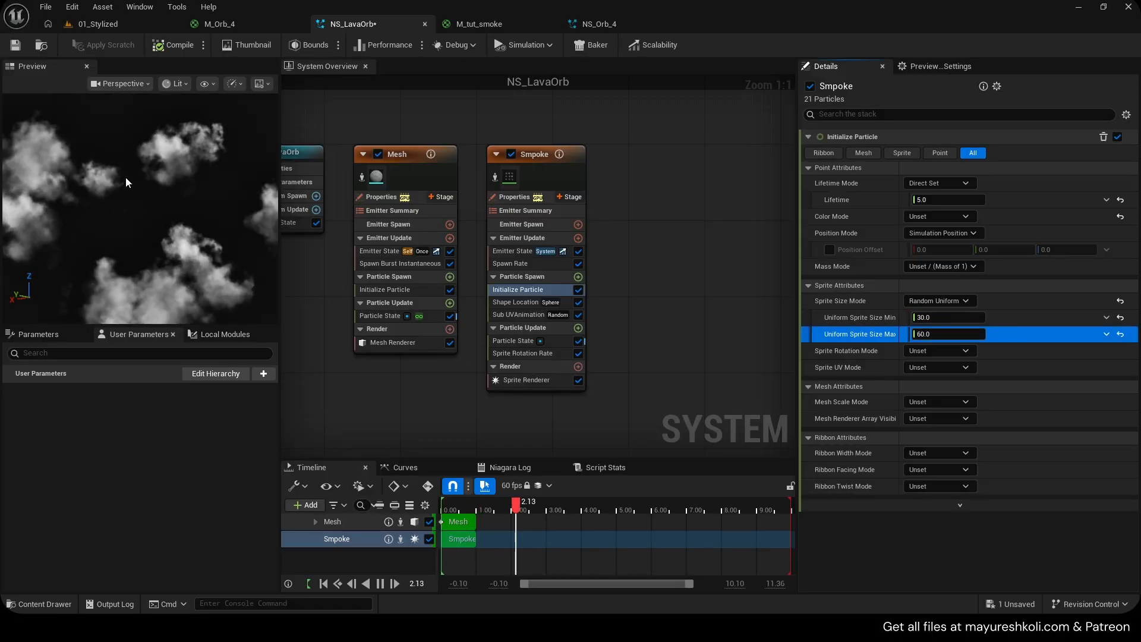
pyautogui.scroll(-6, 126, 178)
pyautogui.click(126, 177)
pyautogui.press('f')
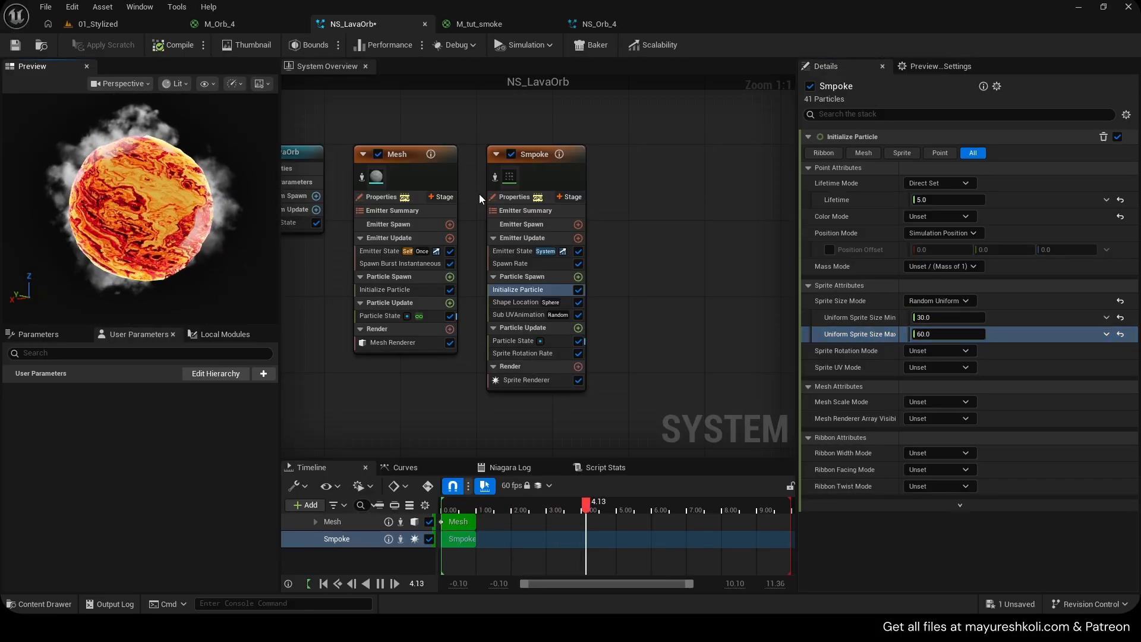
# Isolate the Smpoke emitter, set its Uniform Sprite Size range to 20–50, show both emitters again, and save the system.
pyautogui.click(494, 181)
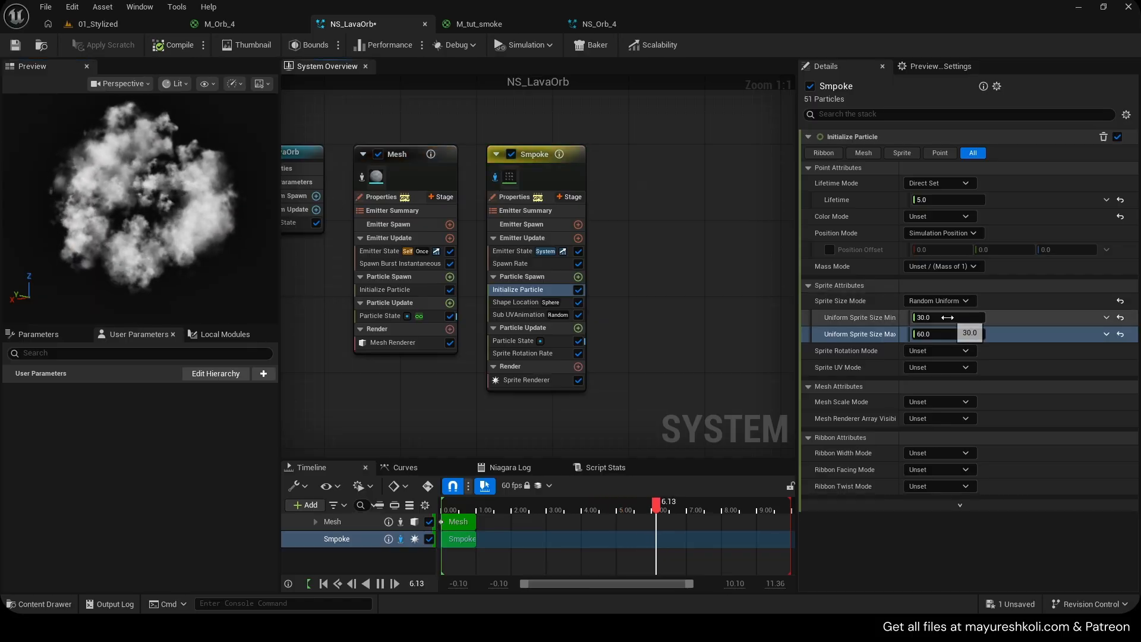
pyautogui.click(947, 318)
pyautogui.write('20')
pyautogui.click(949, 332)
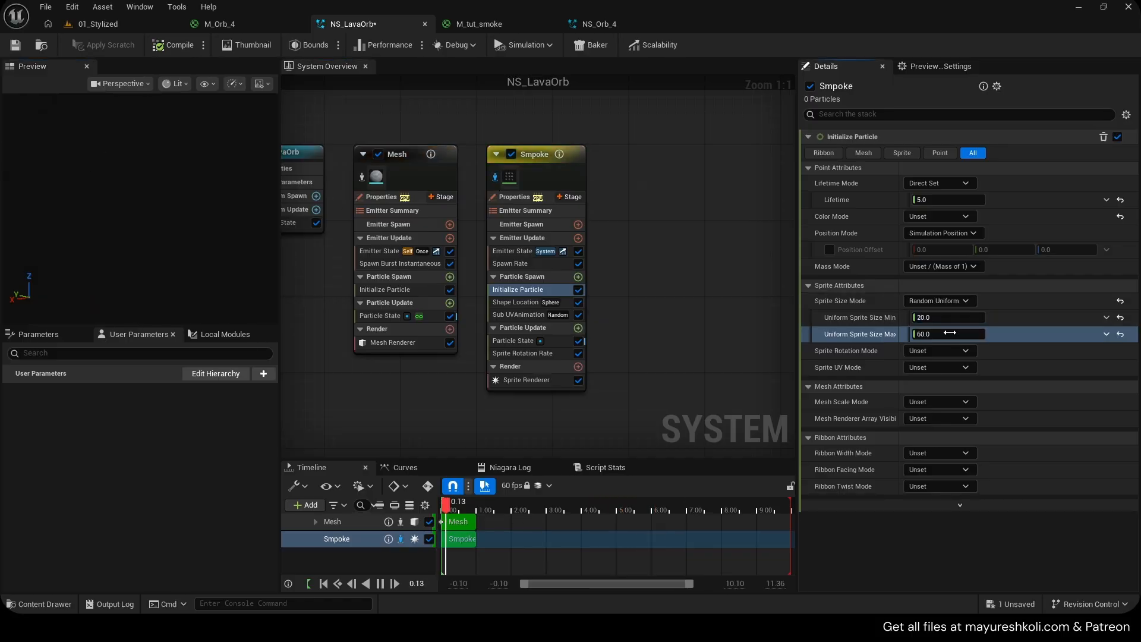
pyautogui.write('50')
pyautogui.click(1022, 333)
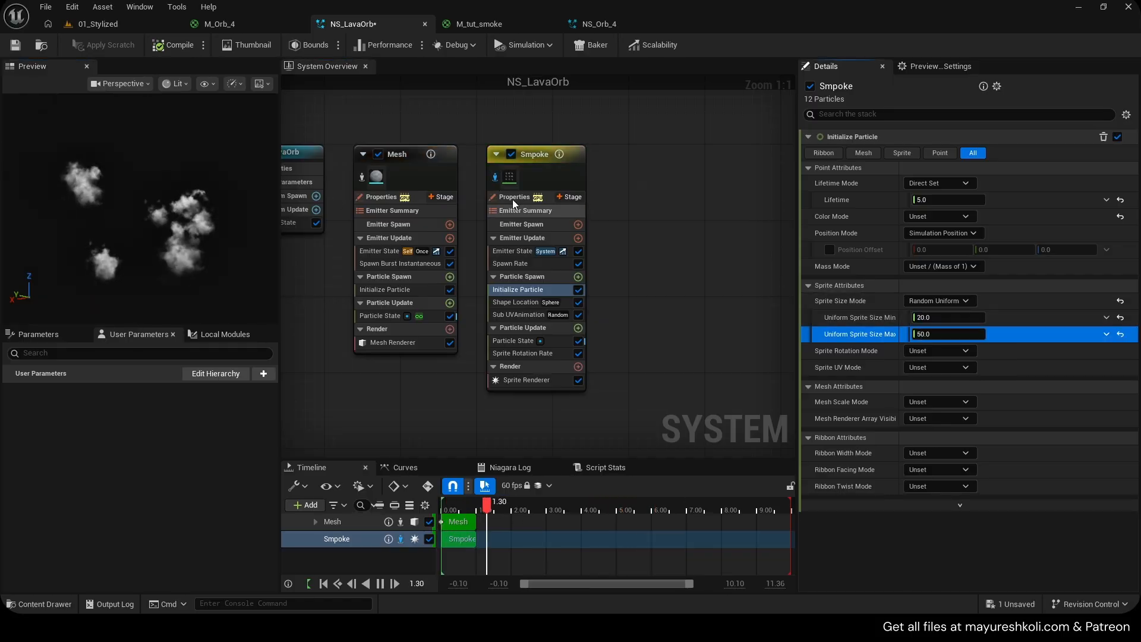
pyautogui.click(493, 178)
pyautogui.click(15, 45)
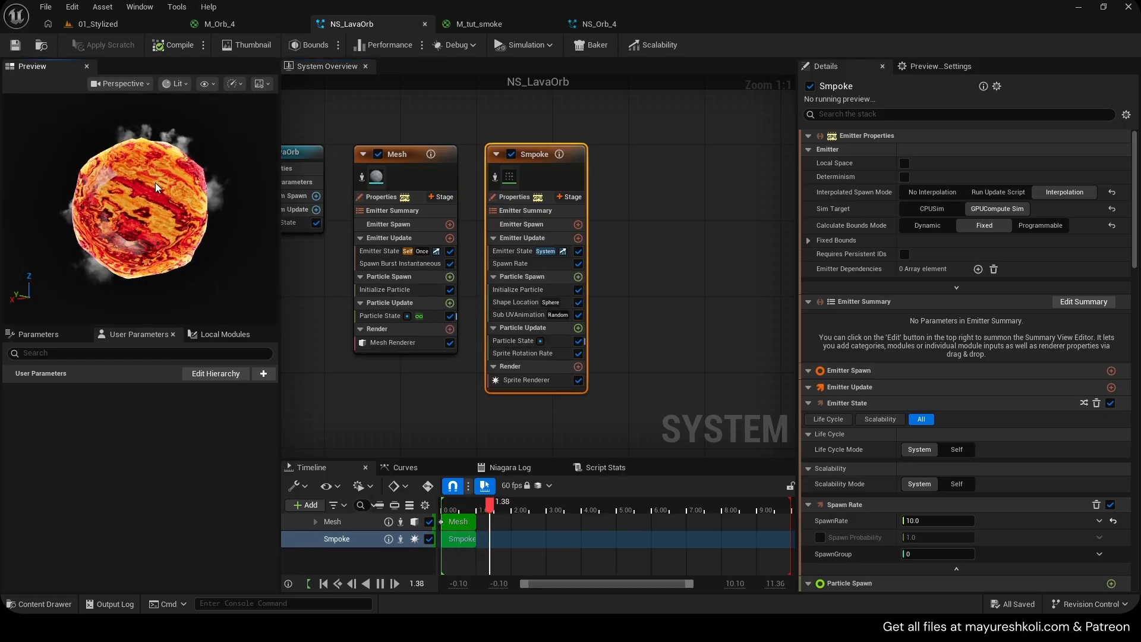
# In Smpoke's Initialize Particle module, set Color Mode to Direct Set with an orange color (FF8800).
pyautogui.click(513, 291)
pyautogui.click(936, 216)
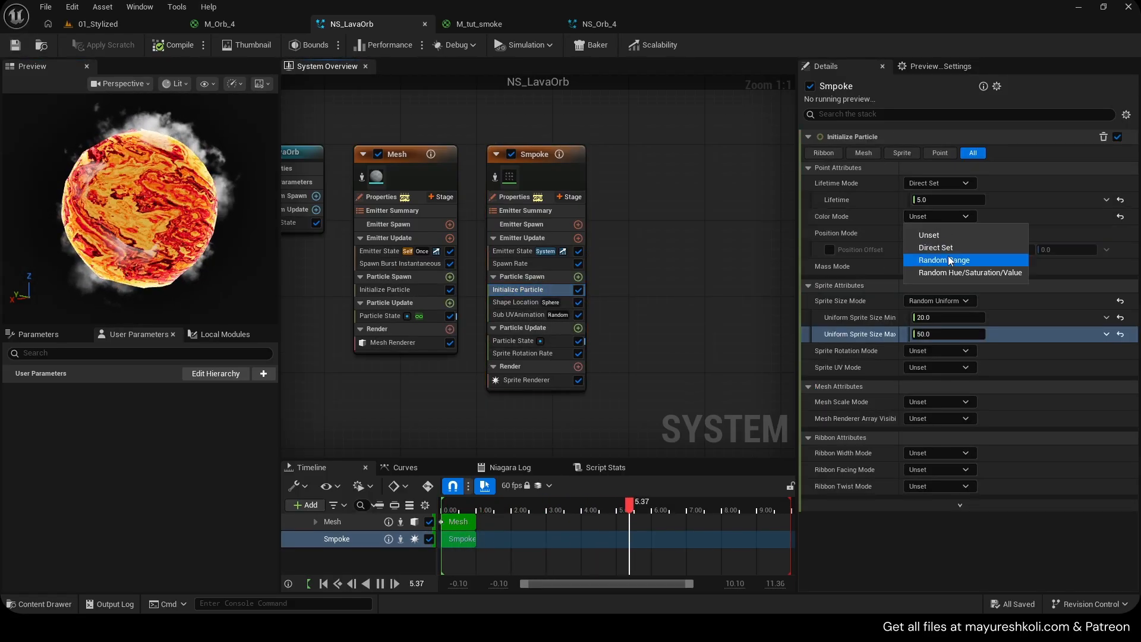
pyautogui.click(947, 249)
pyautogui.click(931, 234)
pyautogui.moveTo(731, 306); pyautogui.dragTo(731, 262)
pyautogui.moveTo(735, 315); pyautogui.dragTo(798, 336)
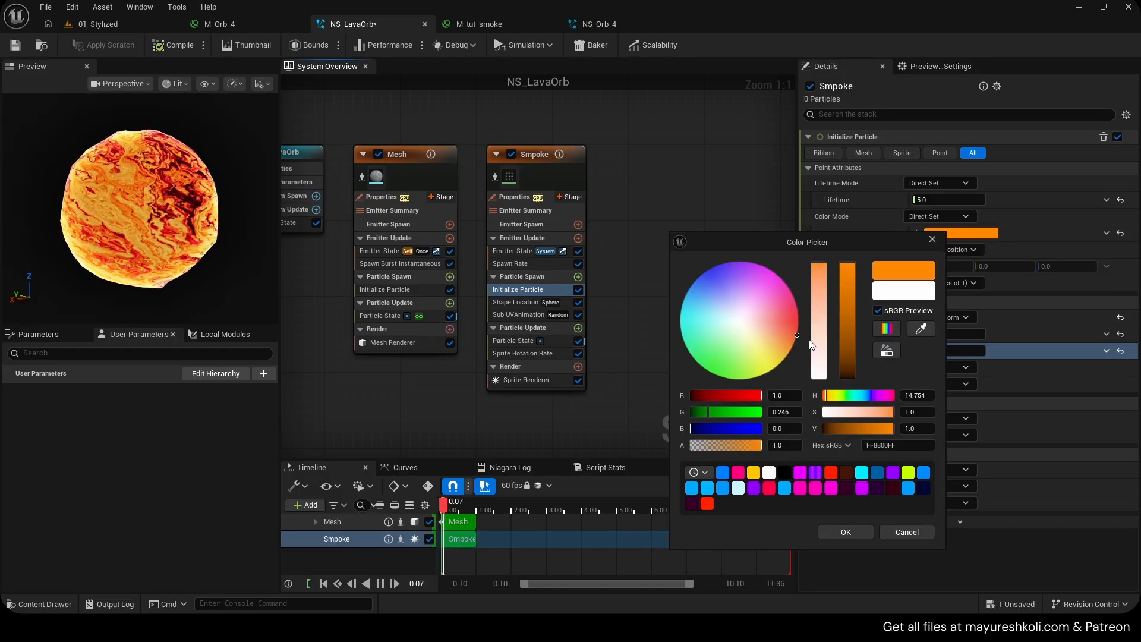
pyautogui.click(844, 531)
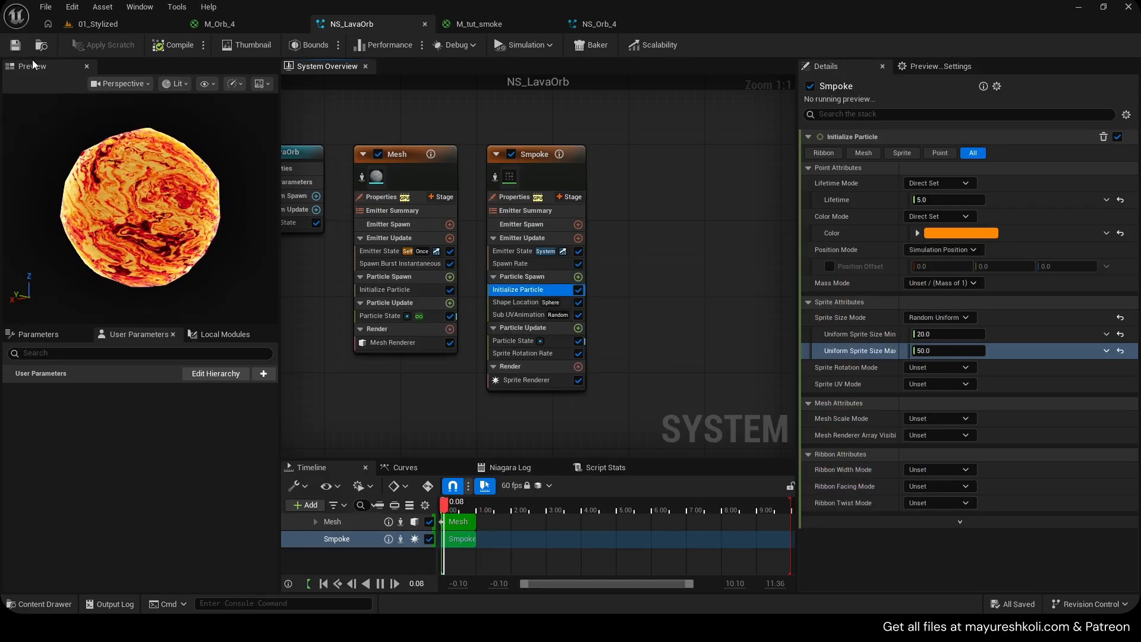
# In the M_tut_smoke material graph, move the Texture Sample node down and add a Particle Color node above it.
pyautogui.click(479, 23)
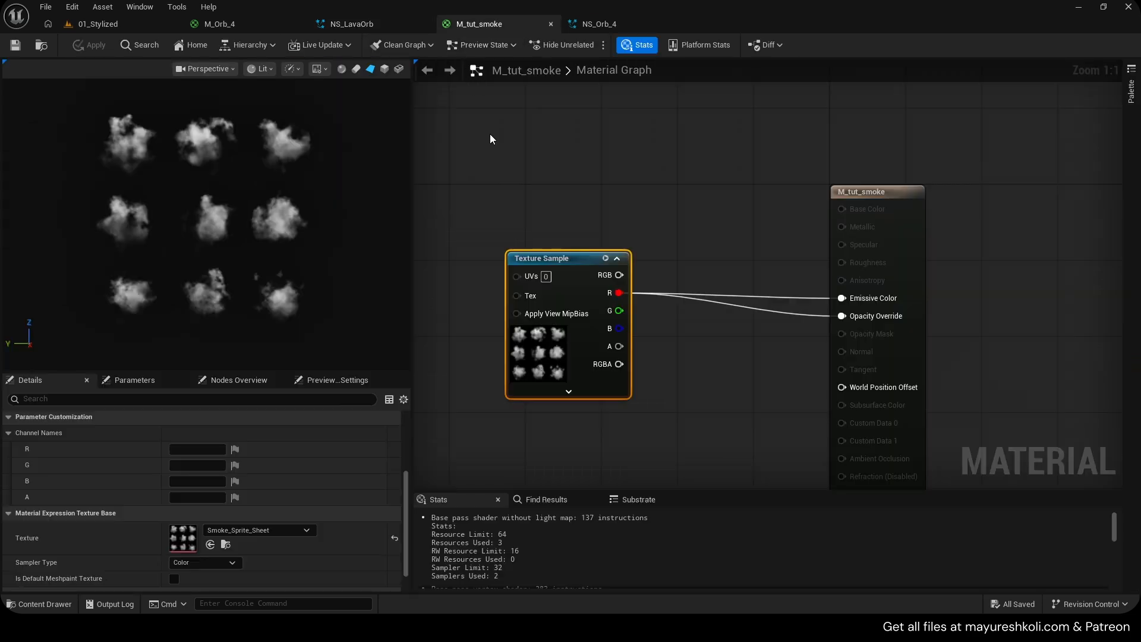
pyautogui.moveTo(557, 237); pyautogui.dragTo(588, 262)
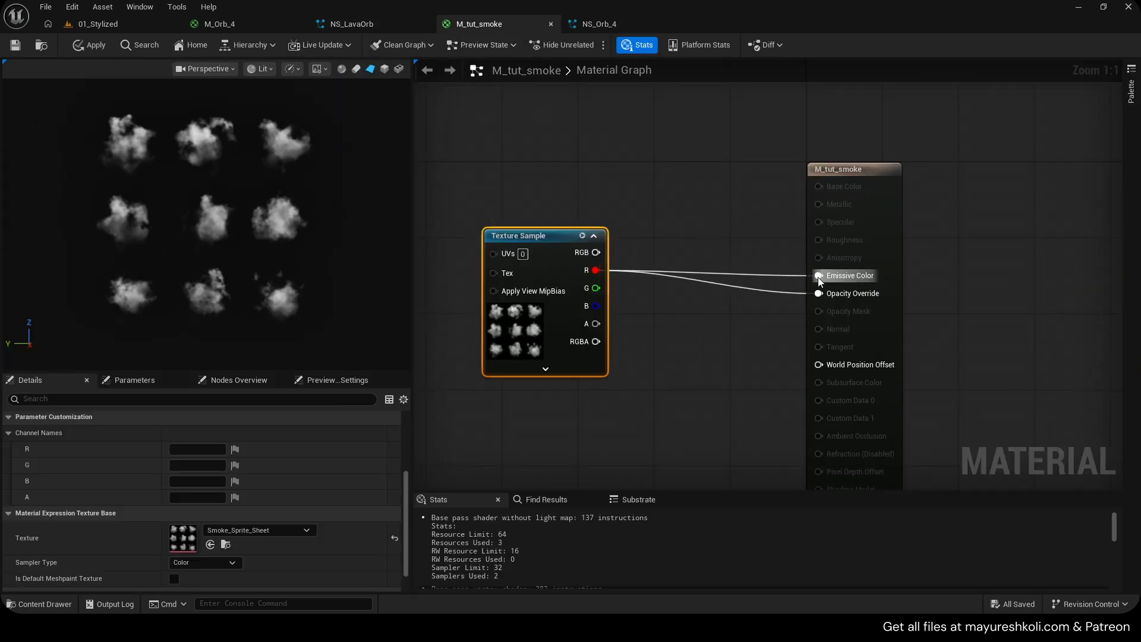
pyautogui.click(347, 23)
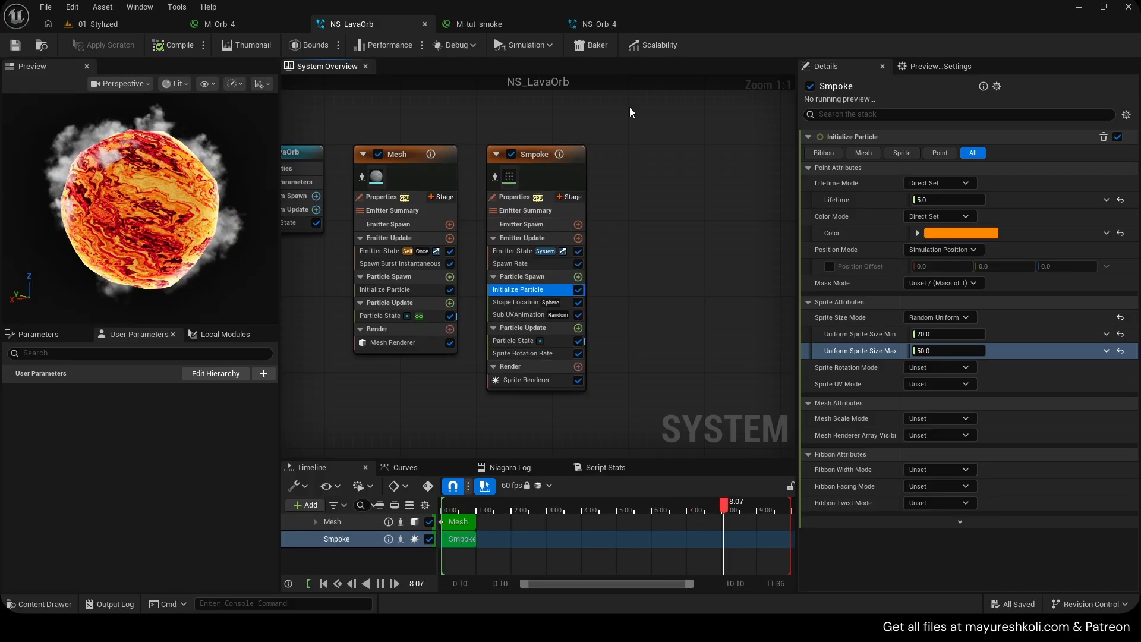
pyautogui.click(475, 25)
pyautogui.moveTo(530, 257); pyautogui.dragTo(520, 314)
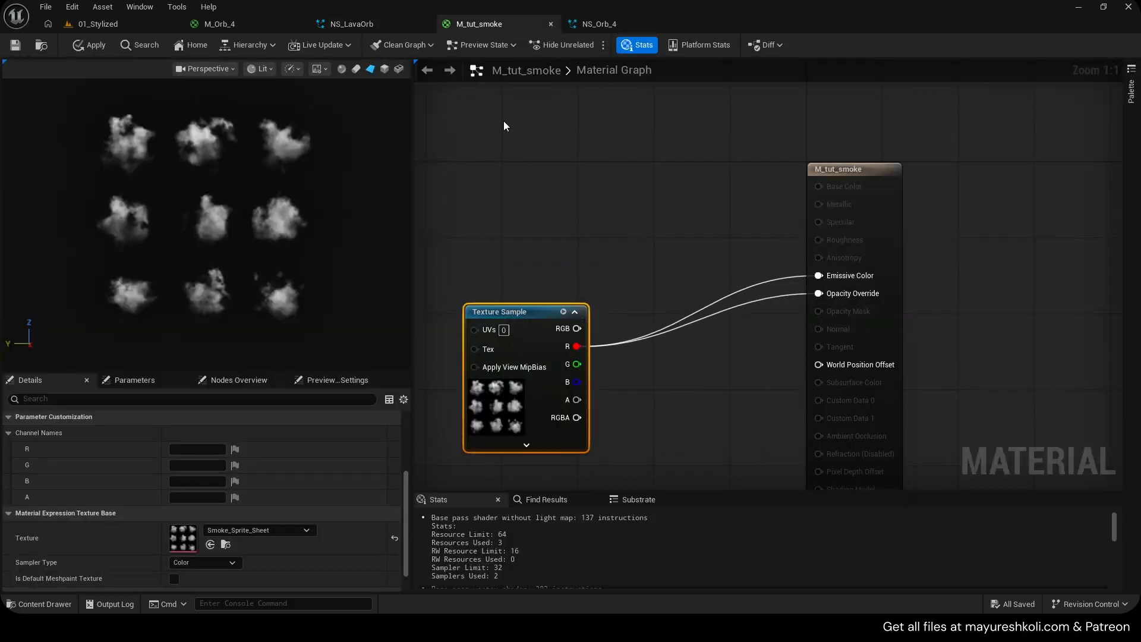
pyautogui.rightClick(504, 120)
pyautogui.write('particle')
pyautogui.press('Return')
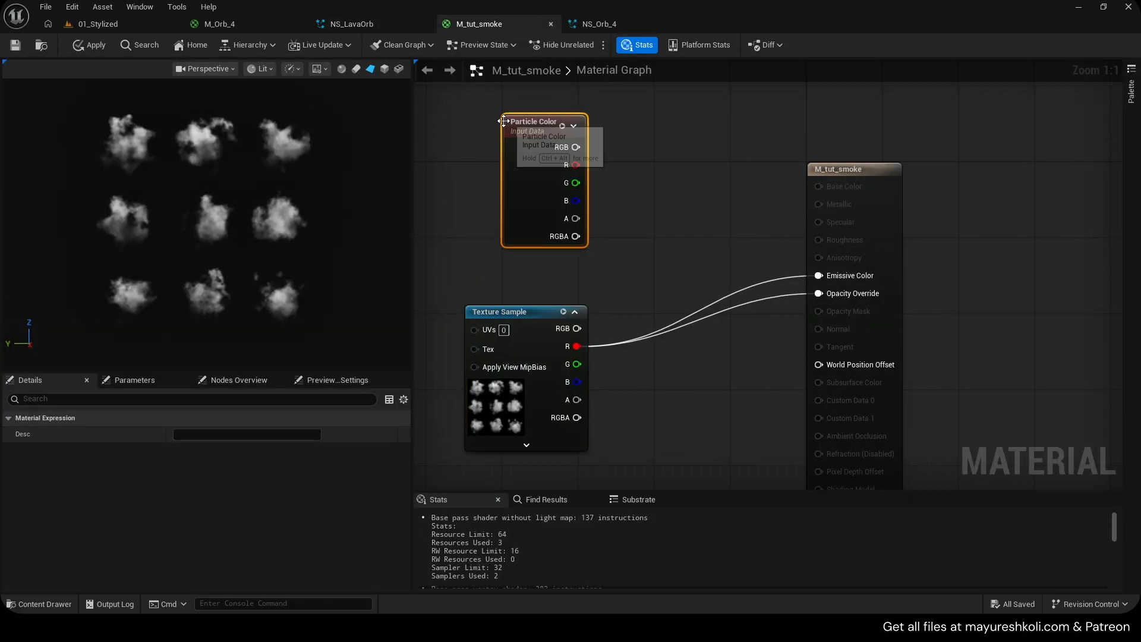
# Multiply the Particle Color RGB by the Texture Sample's R output and connect the product to Emissive Color.
pyautogui.click(362, 25)
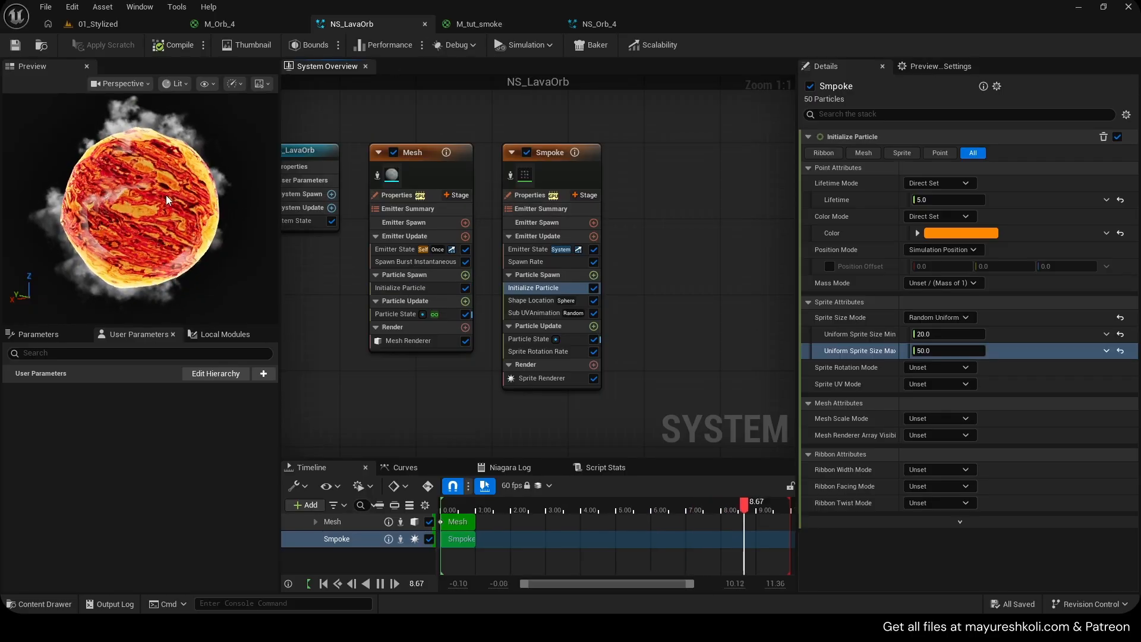
pyautogui.click(476, 24)
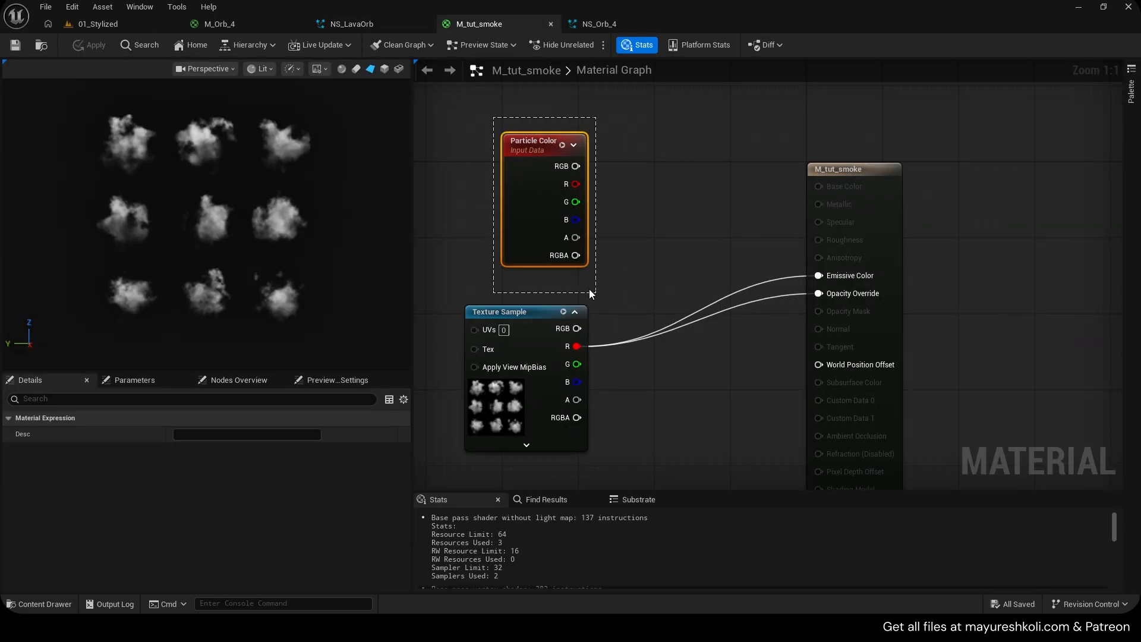
pyautogui.click(340, 25)
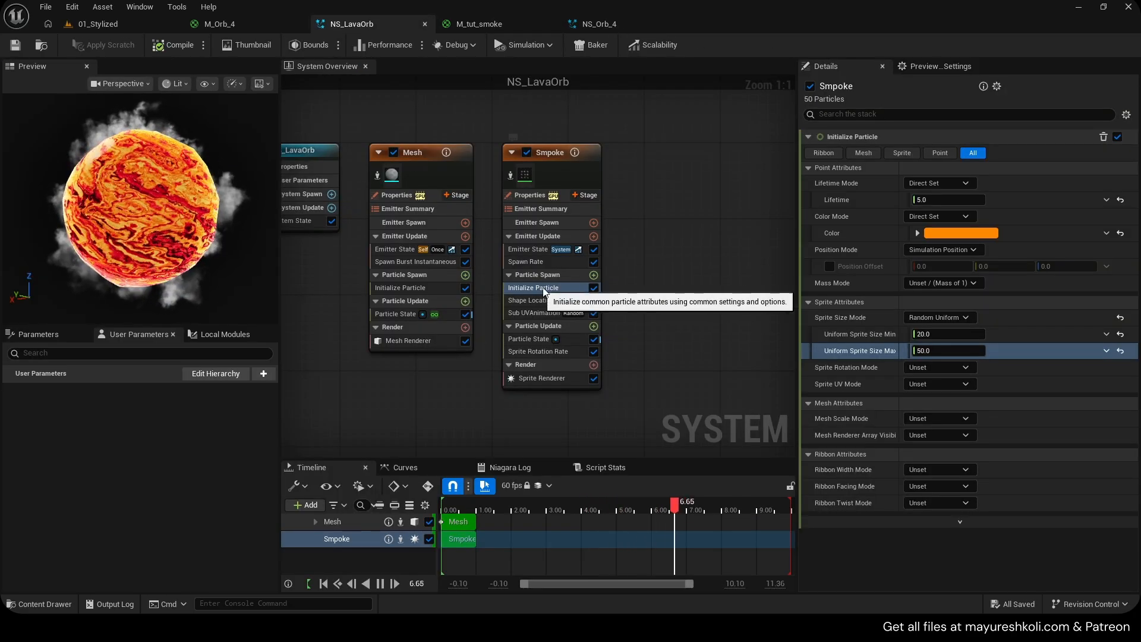
pyautogui.click(443, 23)
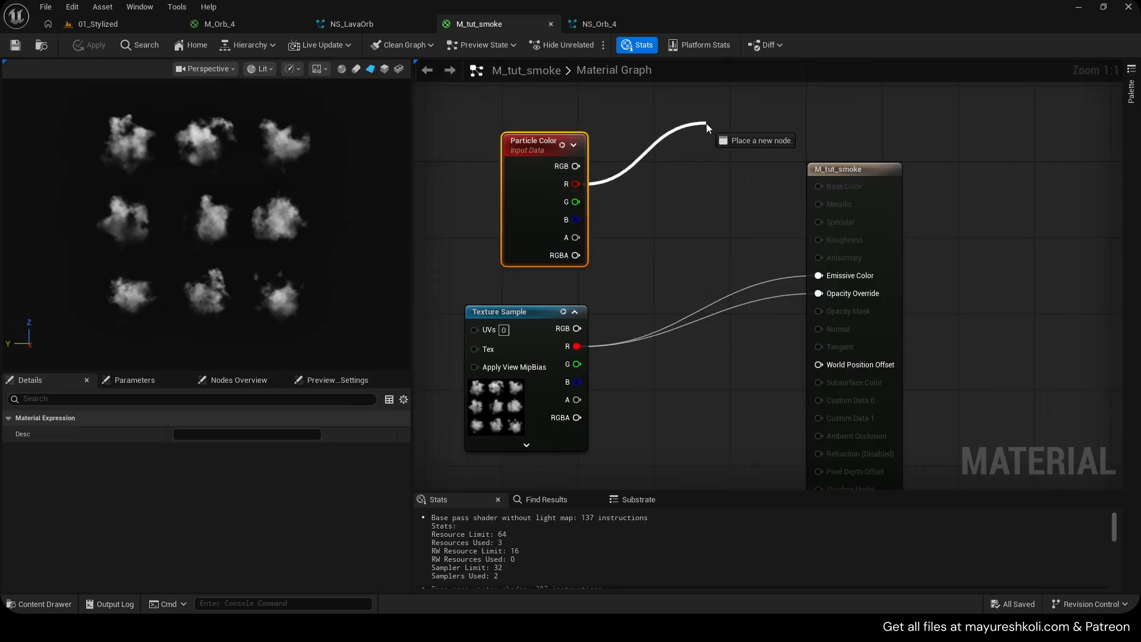
pyautogui.moveTo(727, 242); pyautogui.dragTo(728, 243)
pyautogui.click(632, 222)
pyautogui.press('m')
pyautogui.click(655, 203)
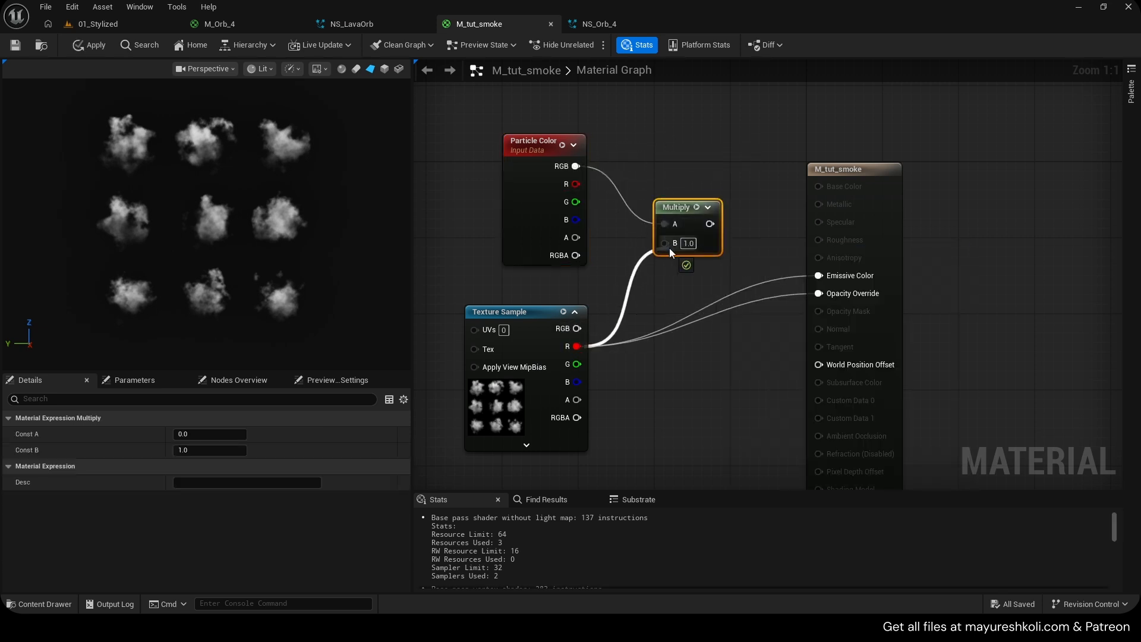
pyautogui.moveTo(851, 278); pyautogui.dragTo(851, 278)
# Multiply the Particle Color alpha by the texture's R output, connect it to Opacity Override, and save the material.
pyautogui.moveTo(699, 275); pyautogui.dragTo(746, 250, button='right')
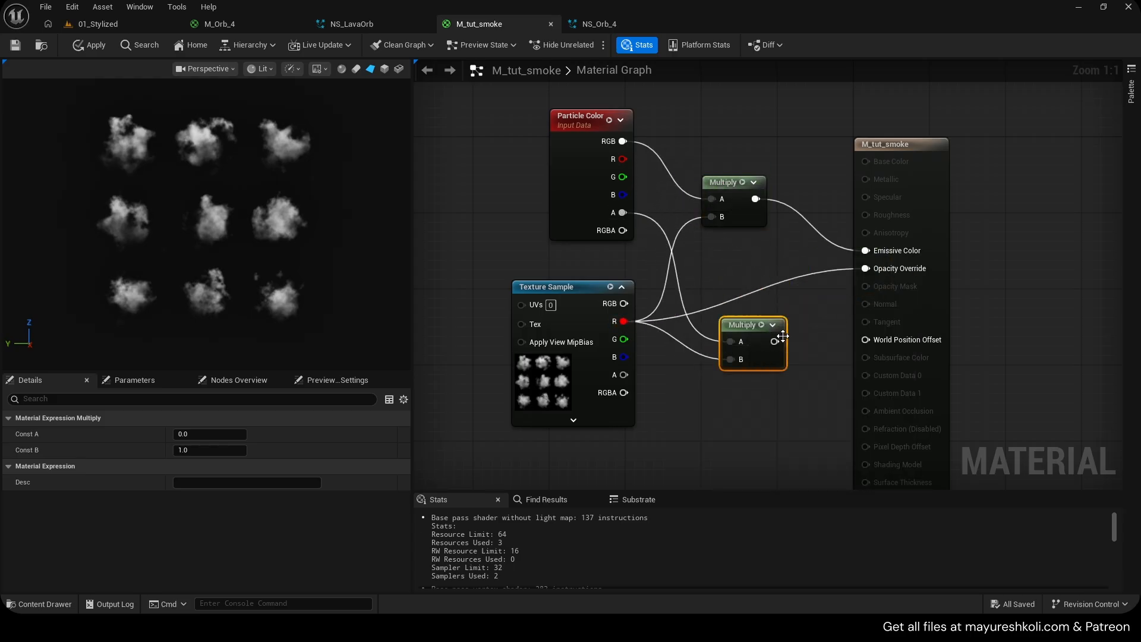
pyautogui.moveTo(882, 268); pyautogui.dragTo(882, 268)
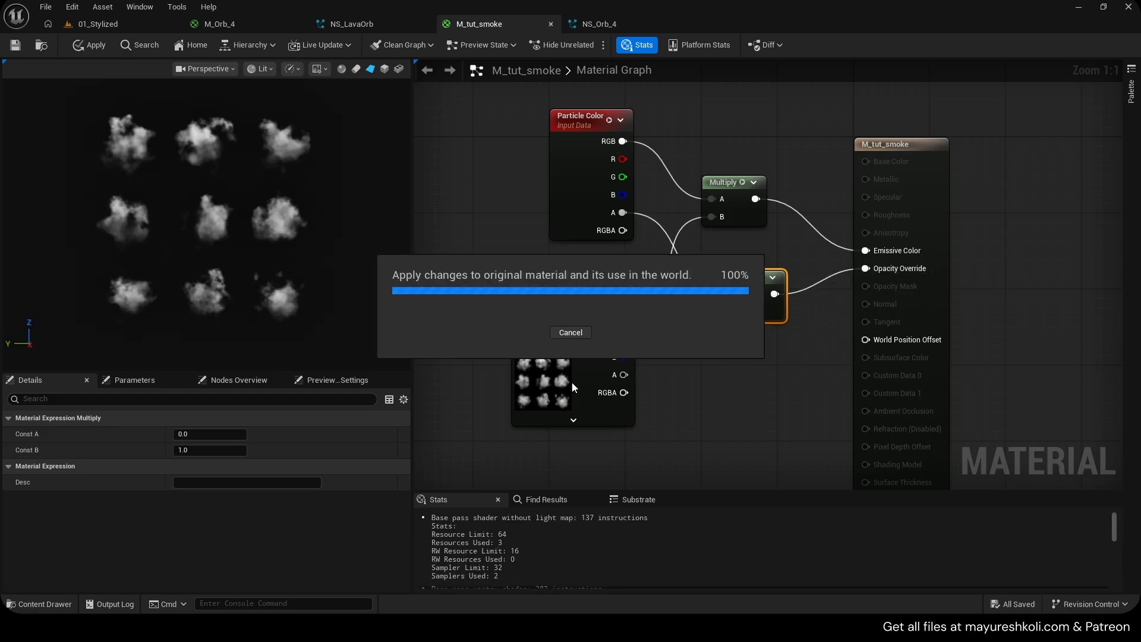
pyautogui.moveTo(740, 317); pyautogui.dragTo(620, 327)
# Open the Smoke_Sprite_Sheet texture, inspect its RGB and alpha channels separately, and close it.
pyautogui.click(567, 326)
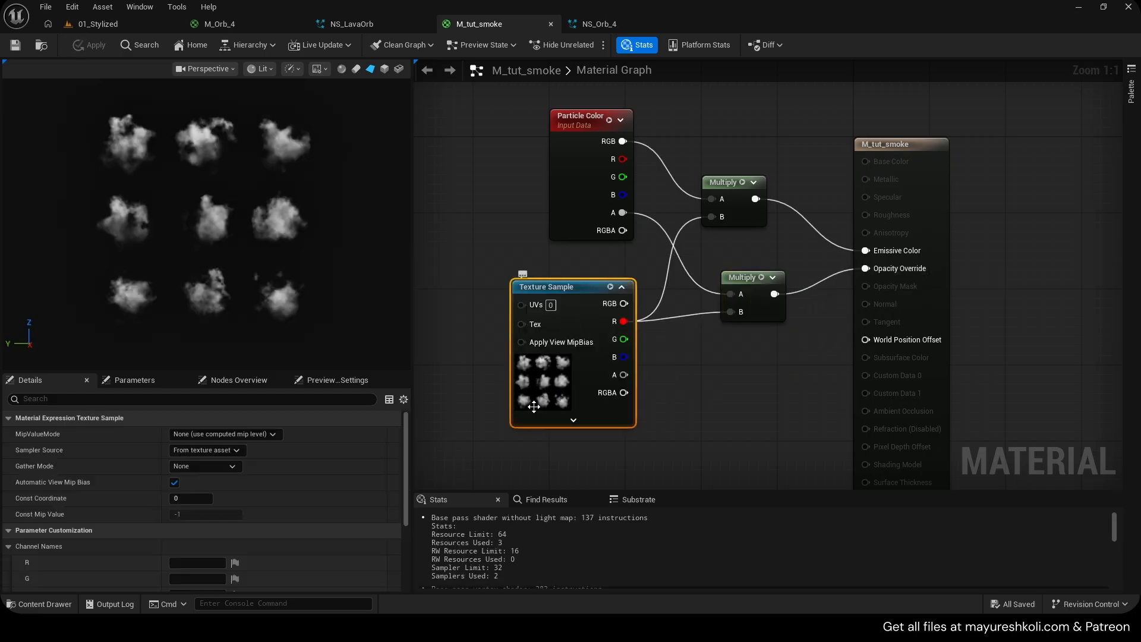
pyautogui.scroll(-3, 210, 529)
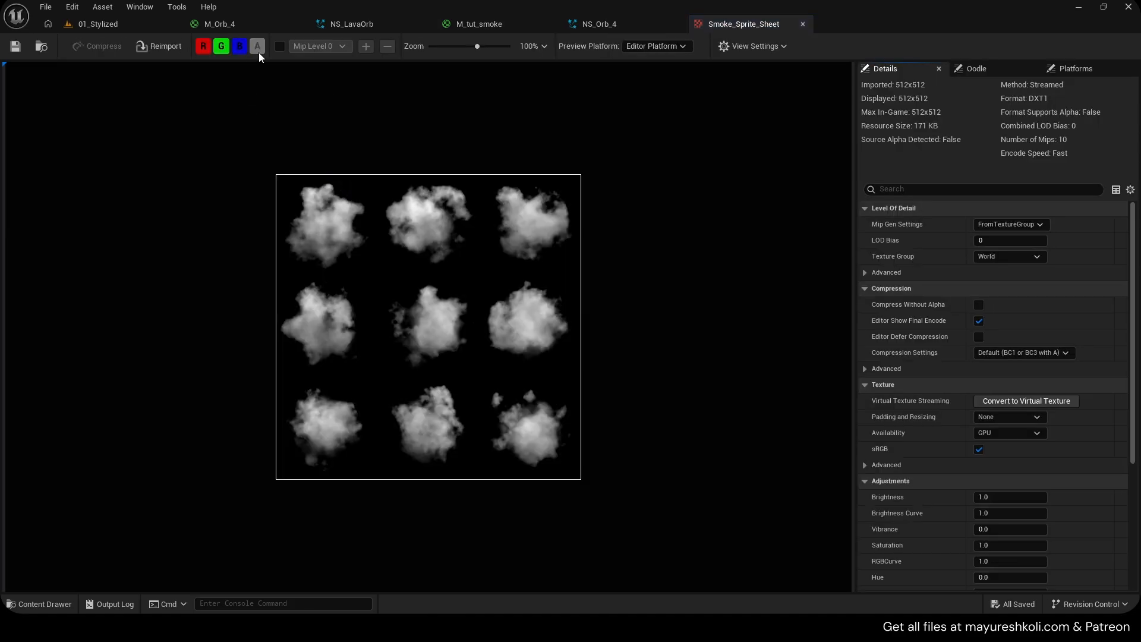
pyautogui.click(244, 49)
pyautogui.click(225, 49)
pyautogui.click(207, 49)
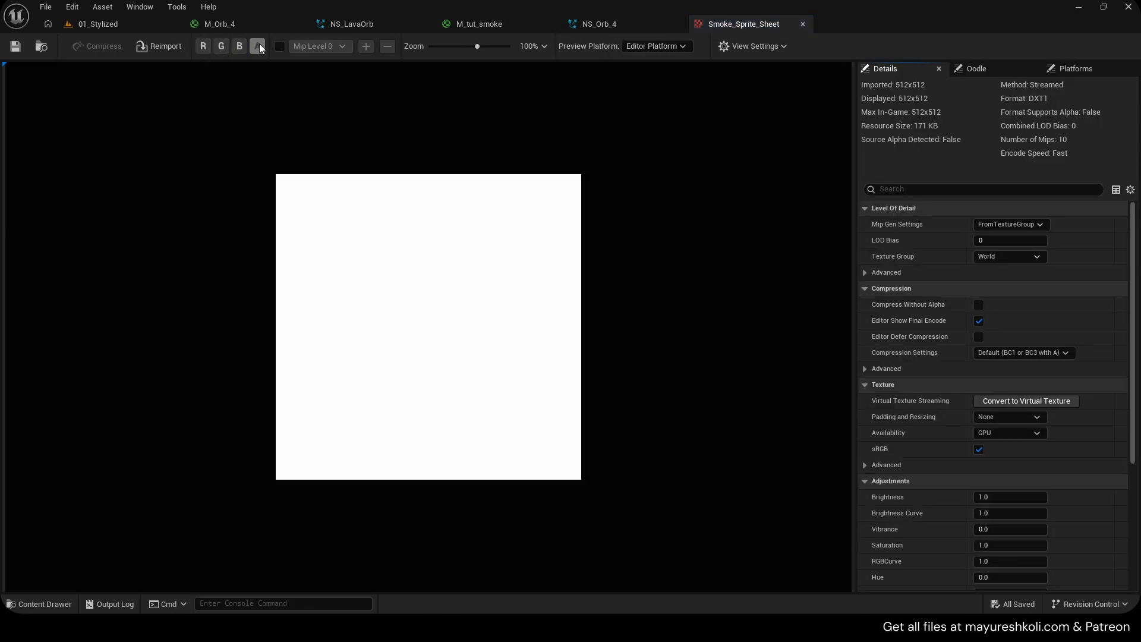
pyautogui.click(207, 47)
pyautogui.click(221, 46)
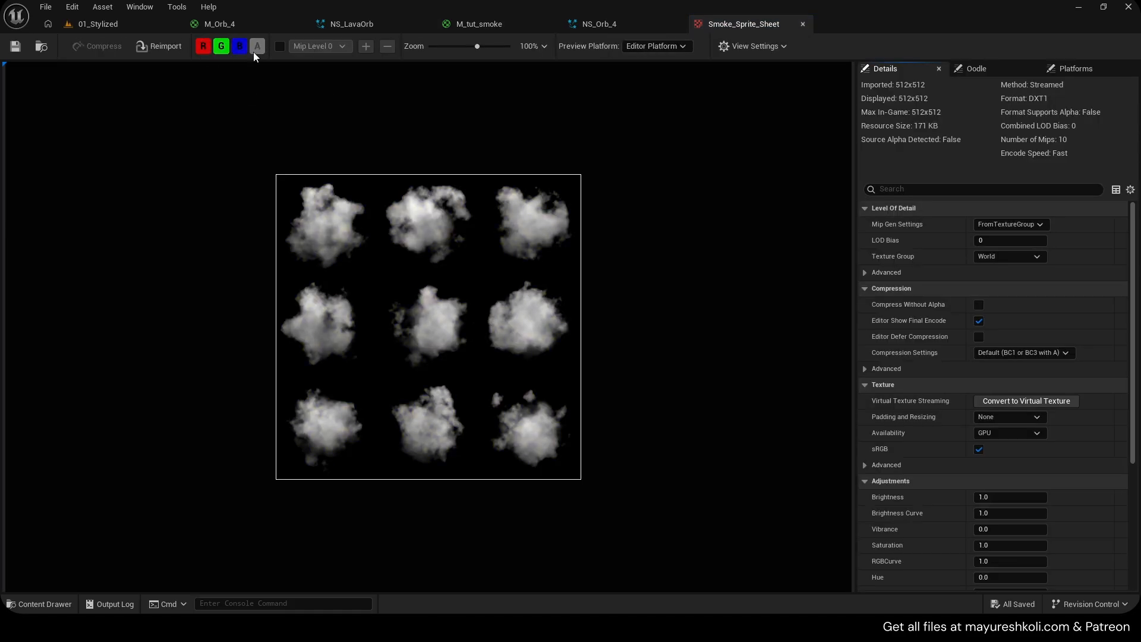
pyautogui.middleClick(750, 23)
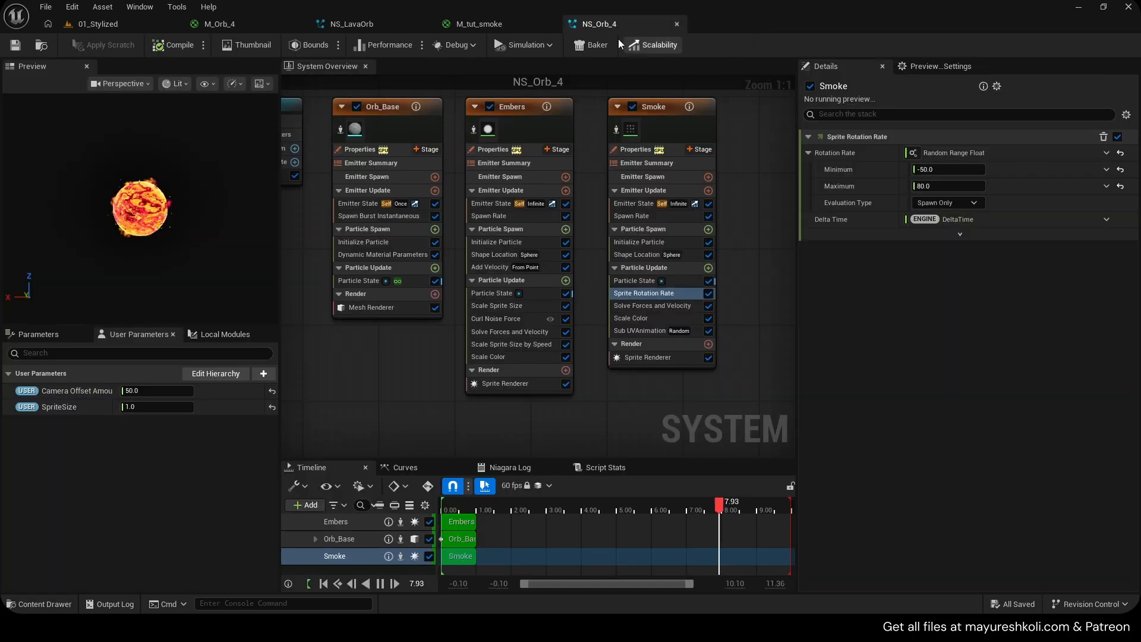
# Tidy the M_tut_smoke graph by aligning the two Multiply nodes, and save the material.
pyautogui.click(331, 25)
pyautogui.click(455, 26)
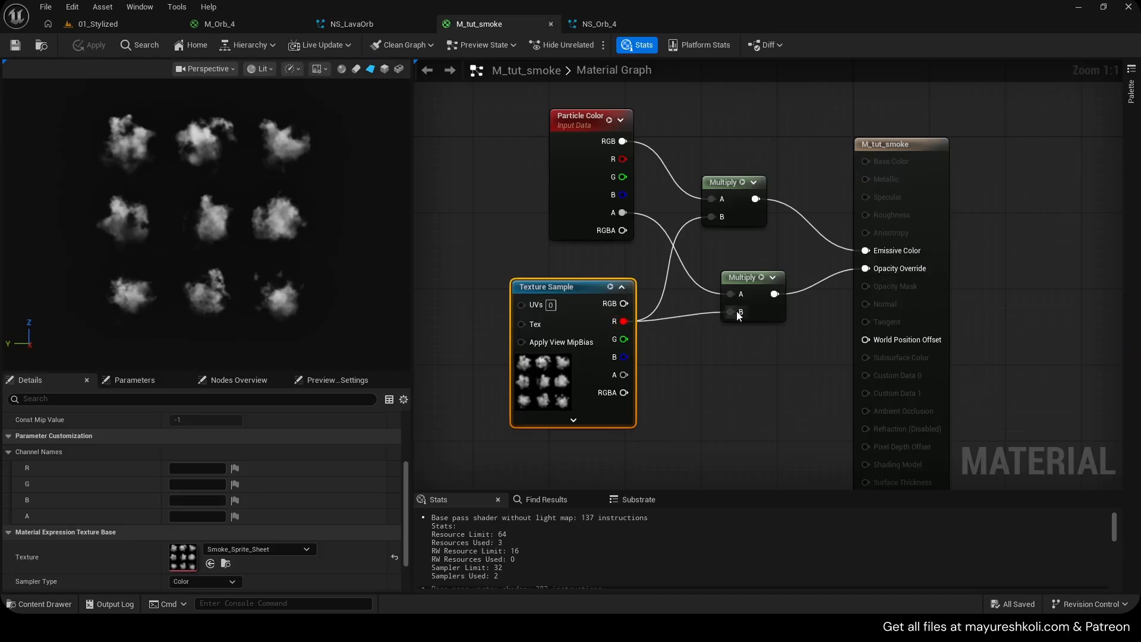
pyautogui.moveTo(752, 280); pyautogui.dragTo(751, 299)
pyautogui.hotkey('ctrl', 's')
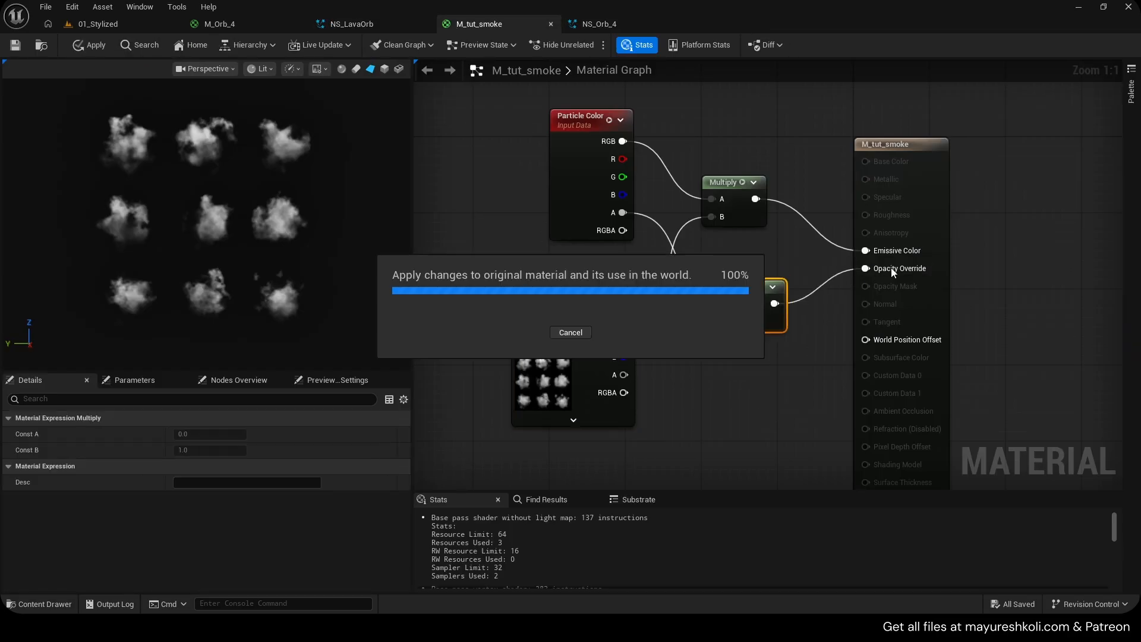
pyautogui.moveTo(683, 299); pyautogui.dragTo(695, 323, button='right')
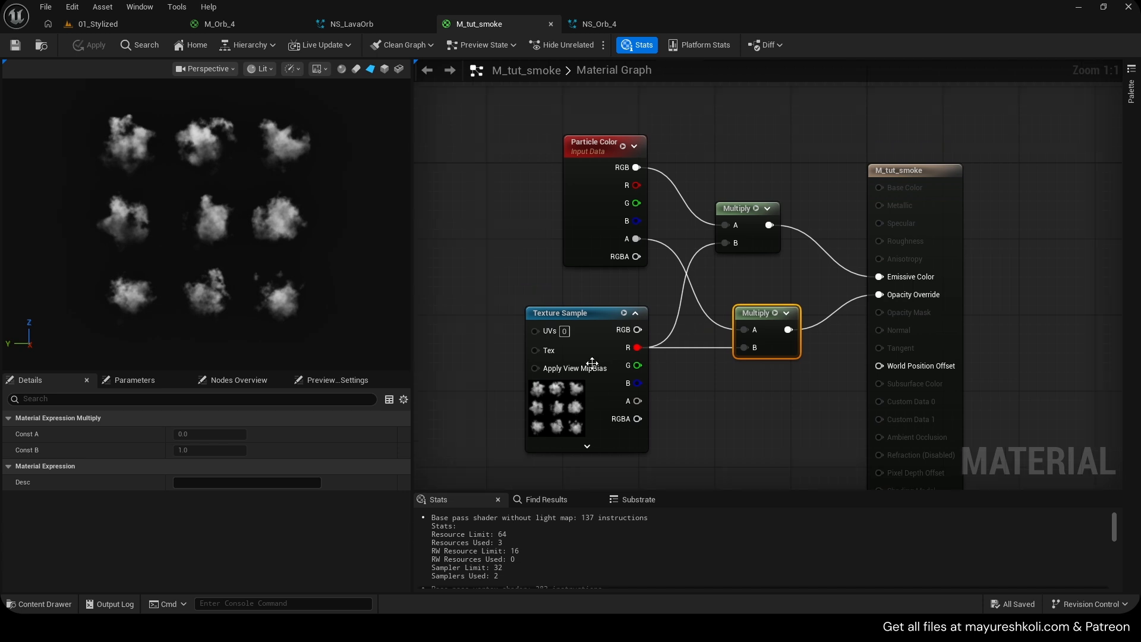
pyautogui.moveTo(501, 291); pyautogui.dragTo(651, 461)
pyautogui.moveTo(858, 351); pyautogui.dragTo(773, 359, button='right')
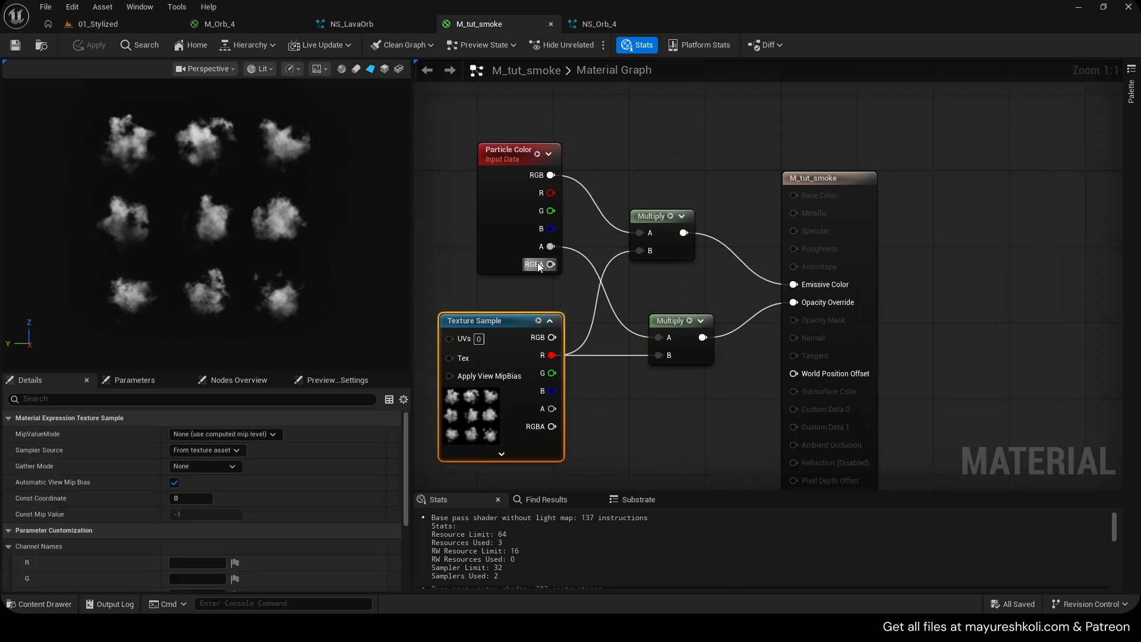
pyautogui.moveTo(651, 229); pyautogui.dragTo(667, 192)
pyautogui.click(626, 183)
# In NS_LavaOrb, set Smpoke's Color Mode to Random Range and Color Minimum to a red-orange with a Value of 20.
pyautogui.click(378, 25)
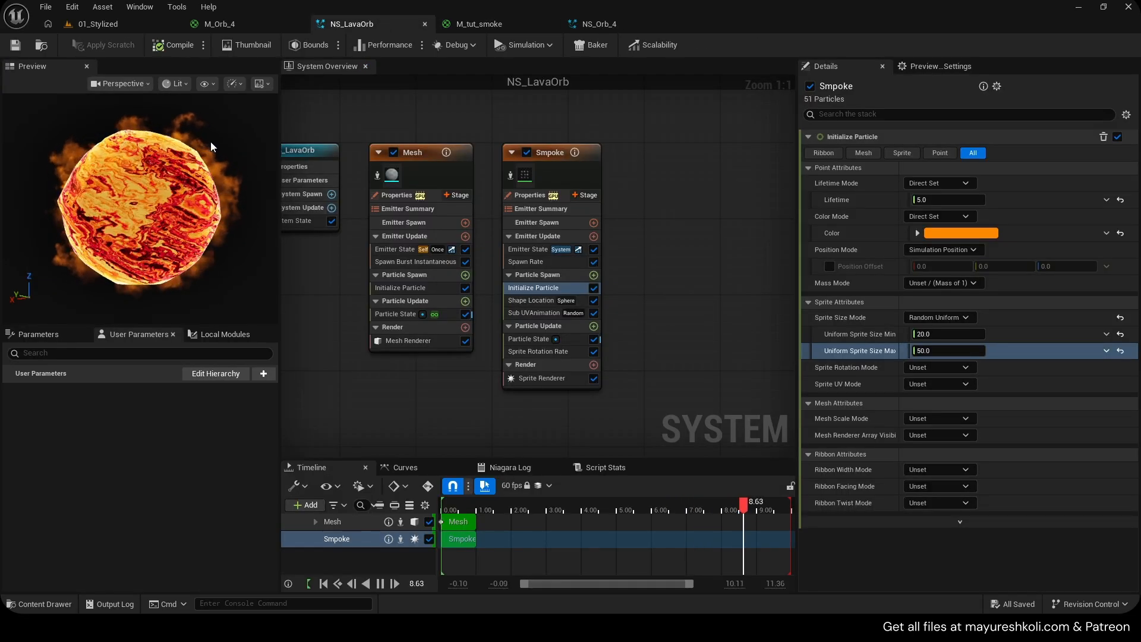
pyautogui.click(506, 26)
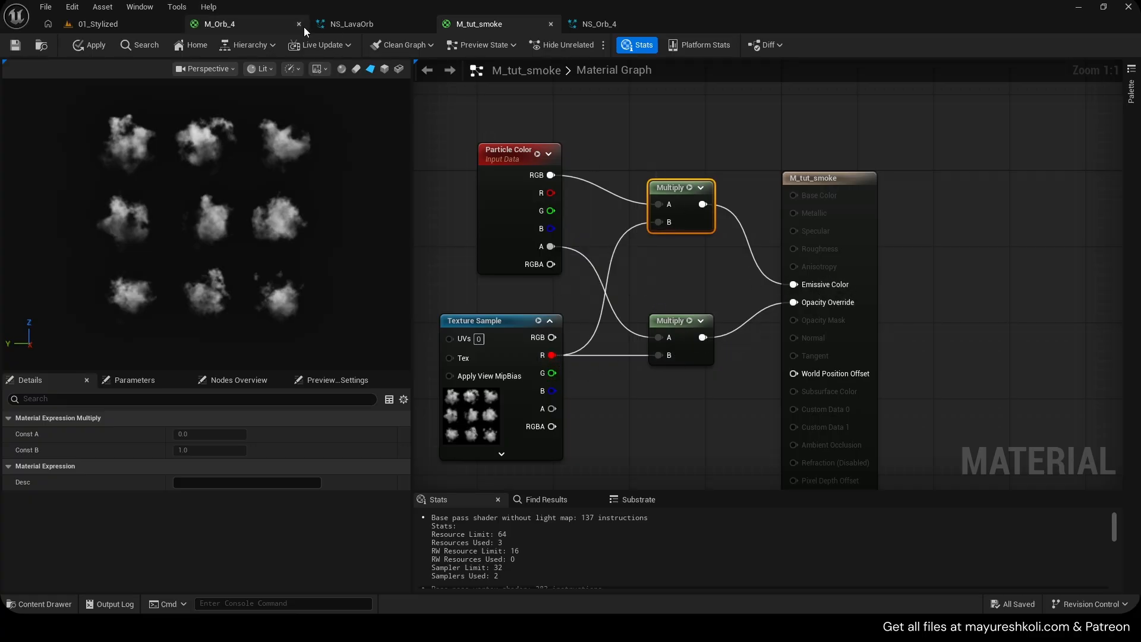
pyautogui.click(364, 25)
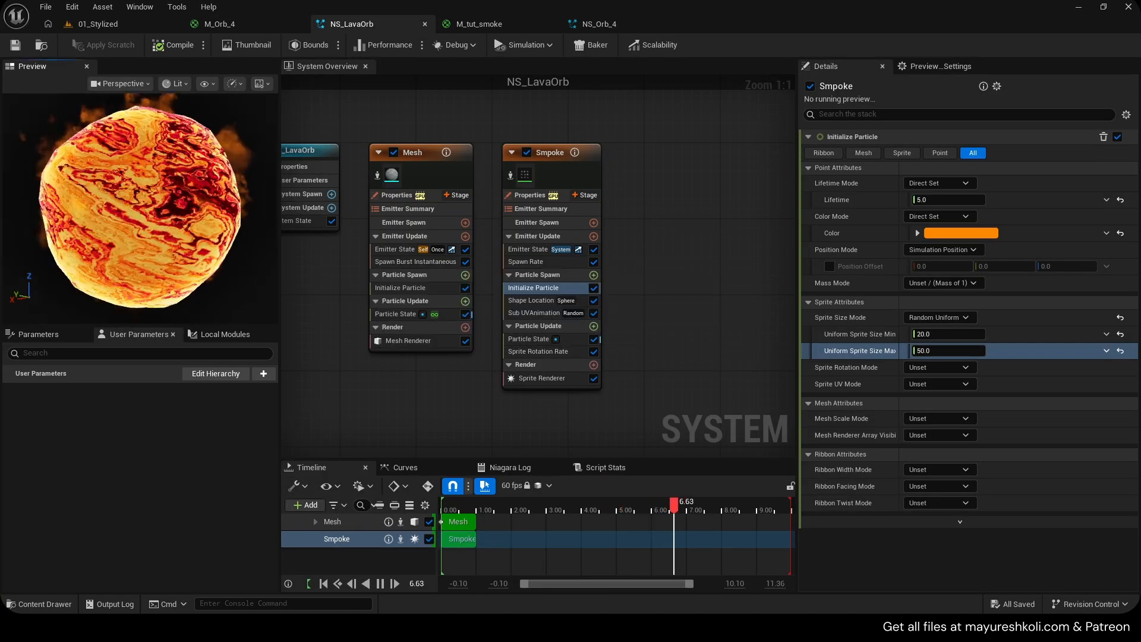
pyautogui.click(937, 217)
pyautogui.click(943, 258)
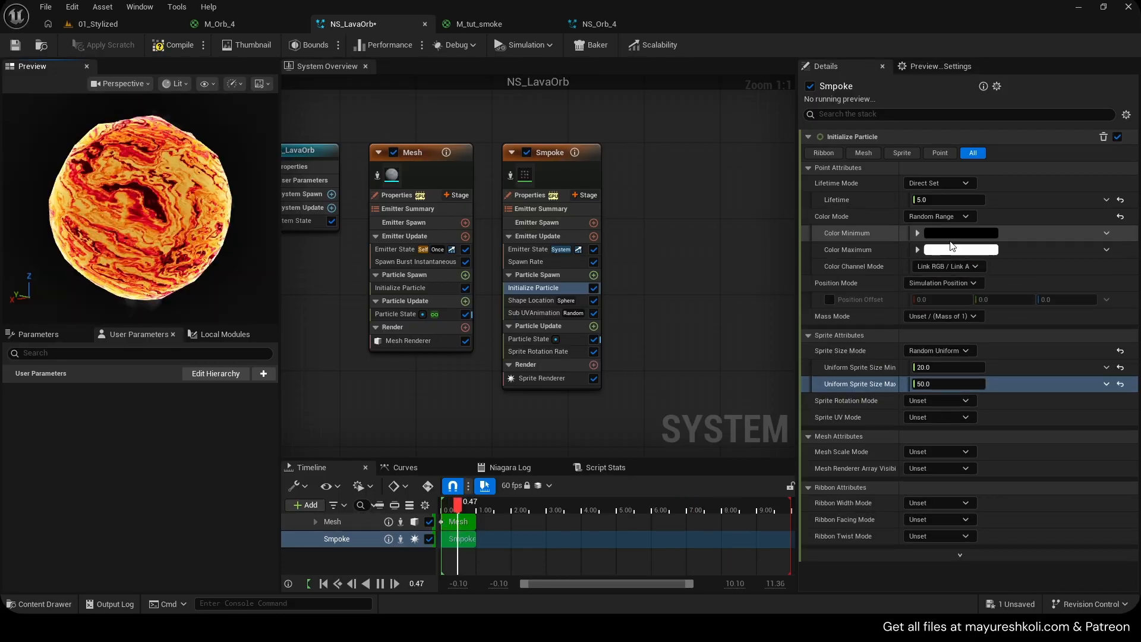
pyautogui.click(954, 234)
pyautogui.moveTo(785, 321); pyautogui.dragTo(806, 328)
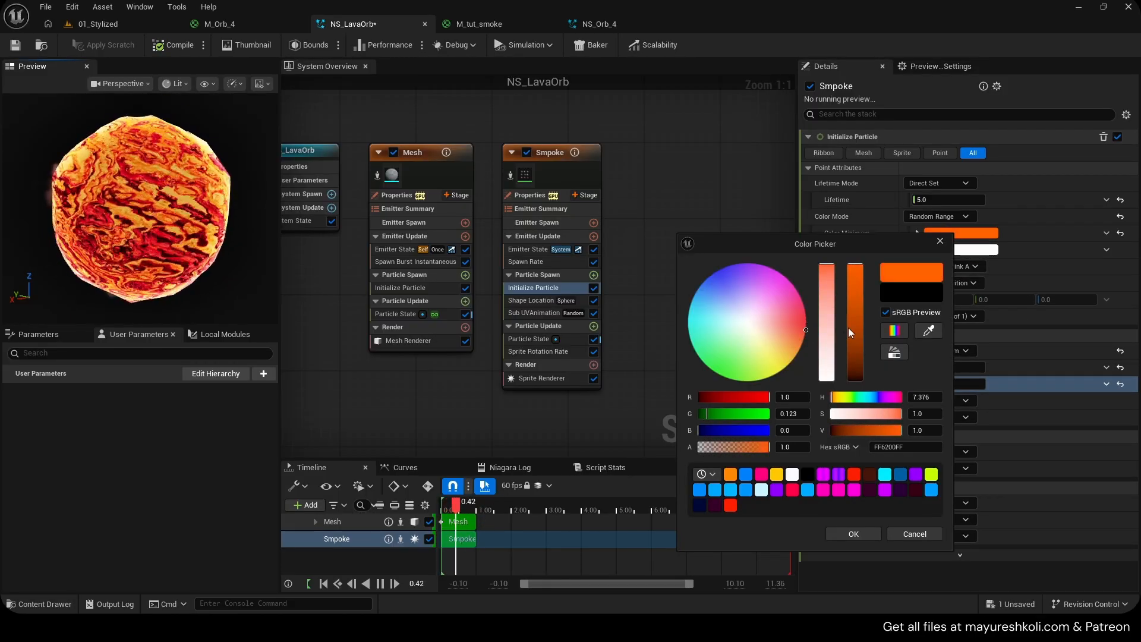
pyautogui.click(940, 435)
pyautogui.write('20')
pyautogui.press('Return')
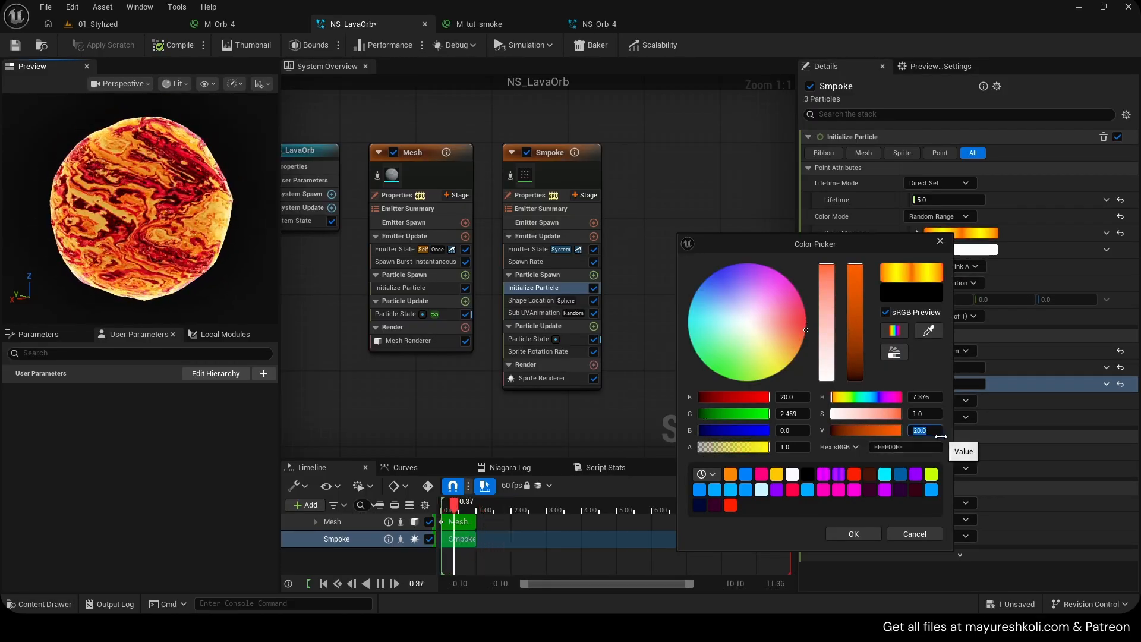
pyautogui.click(854, 534)
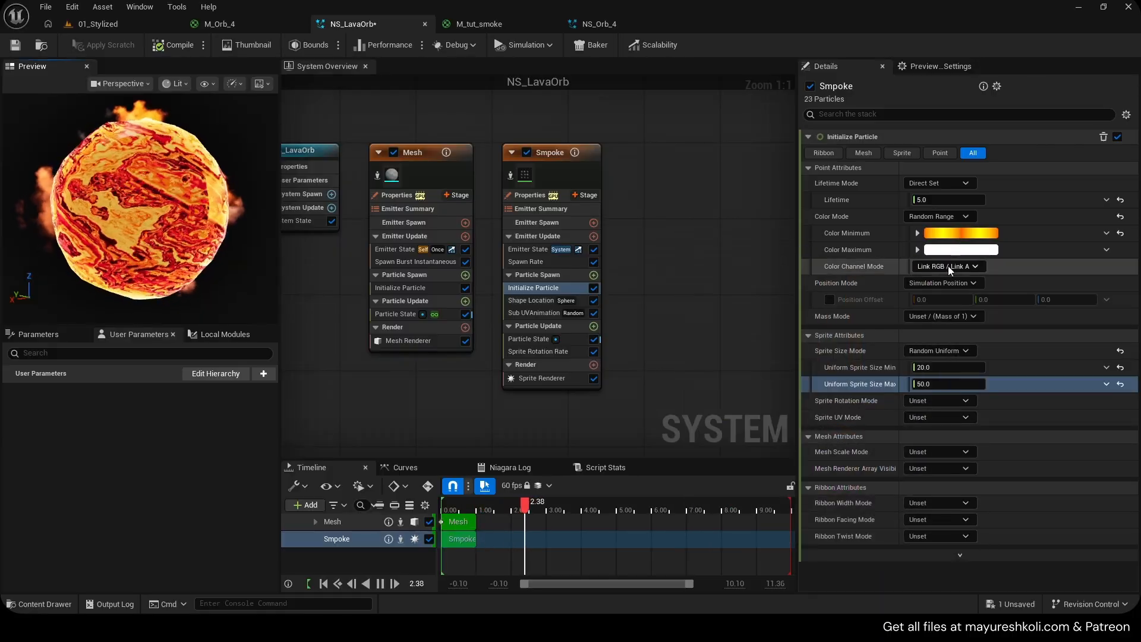
# Set Smpoke's Color Maximum to an orange with a hue of about 12.75 and full saturation.
pyautogui.click(950, 251)
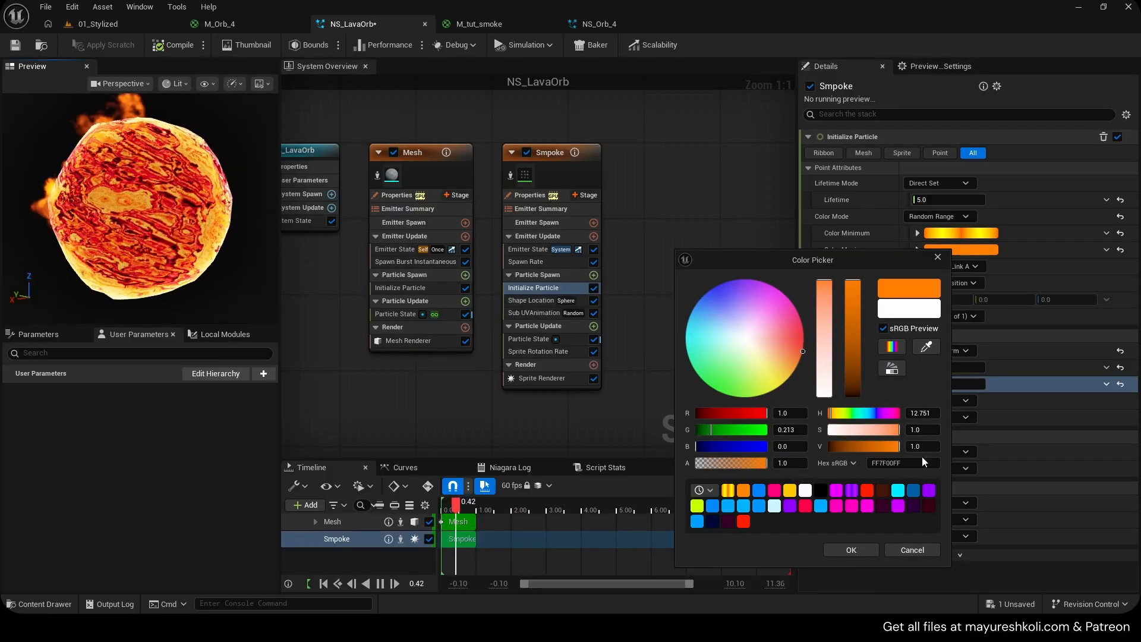
pyautogui.press('Return')
pyautogui.click(851, 549)
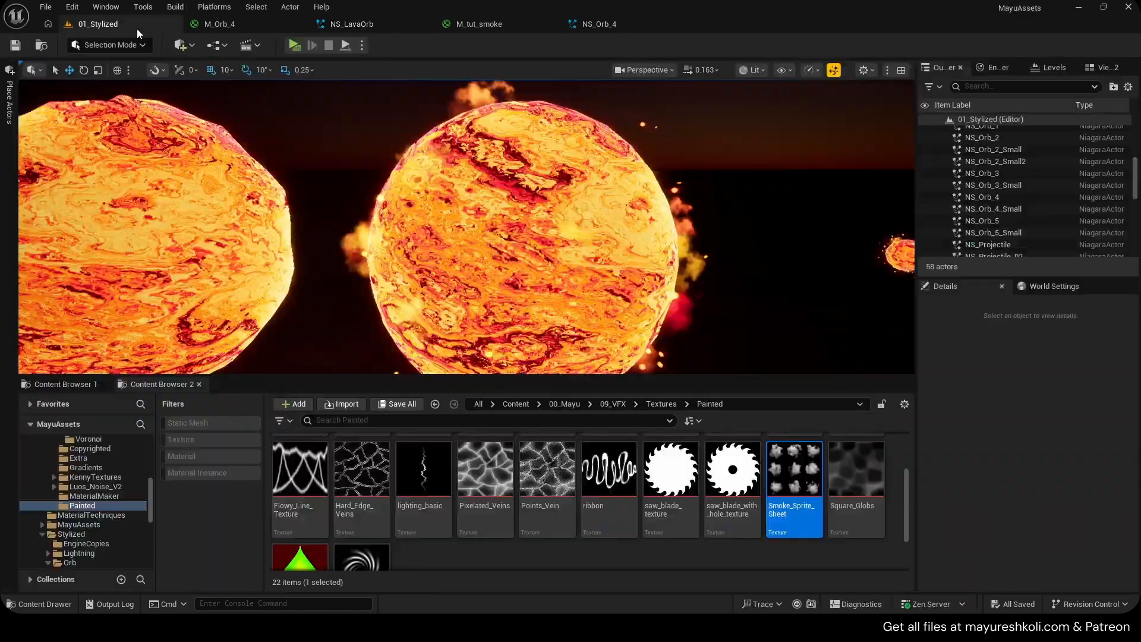
# In the 01_Stylized level, browse to the lava sphere's material folder and place NS_LavaOrb from there beside the existing orbs.
pyautogui.click(137, 27)
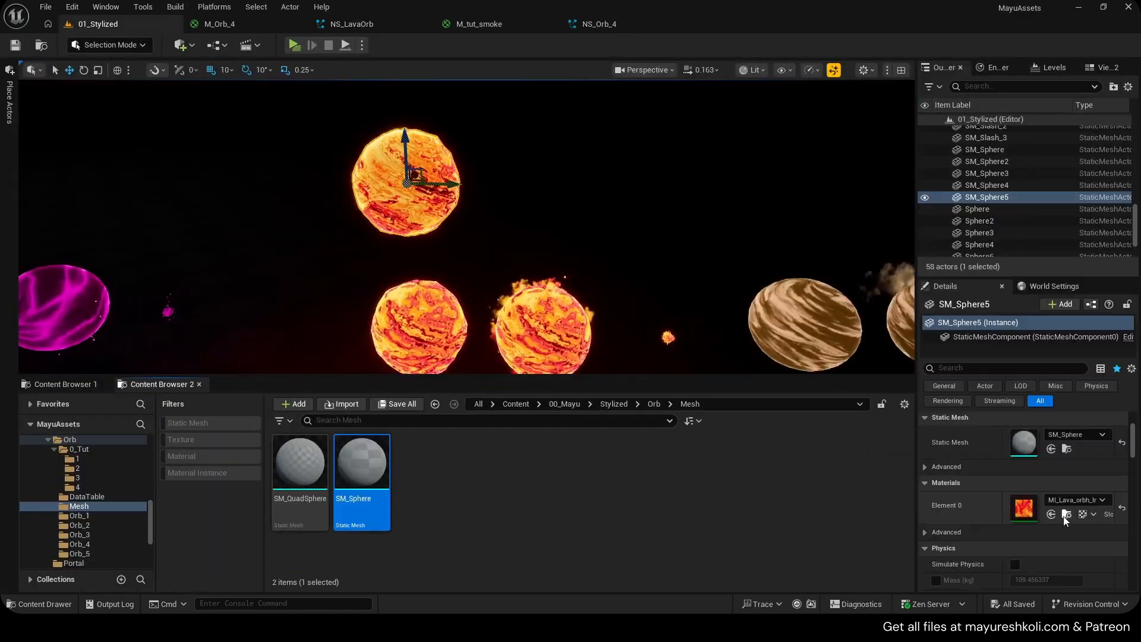
pyautogui.click(1064, 517)
pyautogui.moveTo(492, 473); pyautogui.dragTo(561, 322)
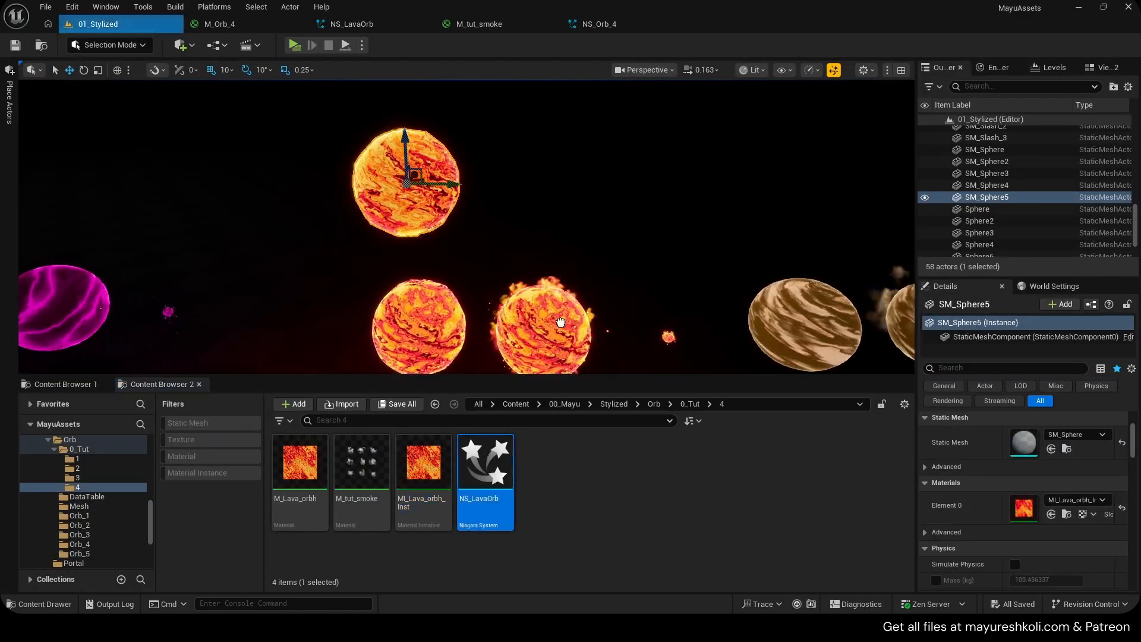
# Move the placed NS_LavaOrb actor up above the lower lava orbs and save the level.
pyautogui.moveTo(538, 360); pyautogui.dragTo(538, 361)
pyautogui.moveTo(537, 361); pyautogui.dragTo(512, 386, button='right')
pyautogui.moveTo(624, 300); pyautogui.dragTo(637, 98)
pyautogui.moveTo(637, 98); pyautogui.dragTo(597, 148, button='right')
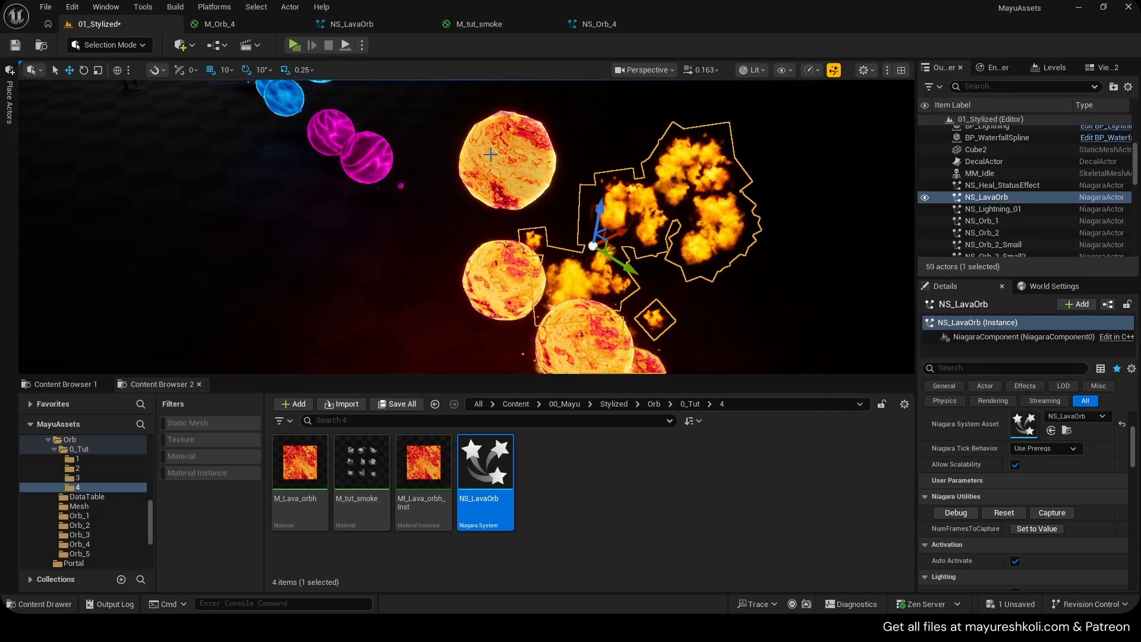
pyautogui.moveTo(542, 185); pyautogui.dragTo(549, 162, button='right')
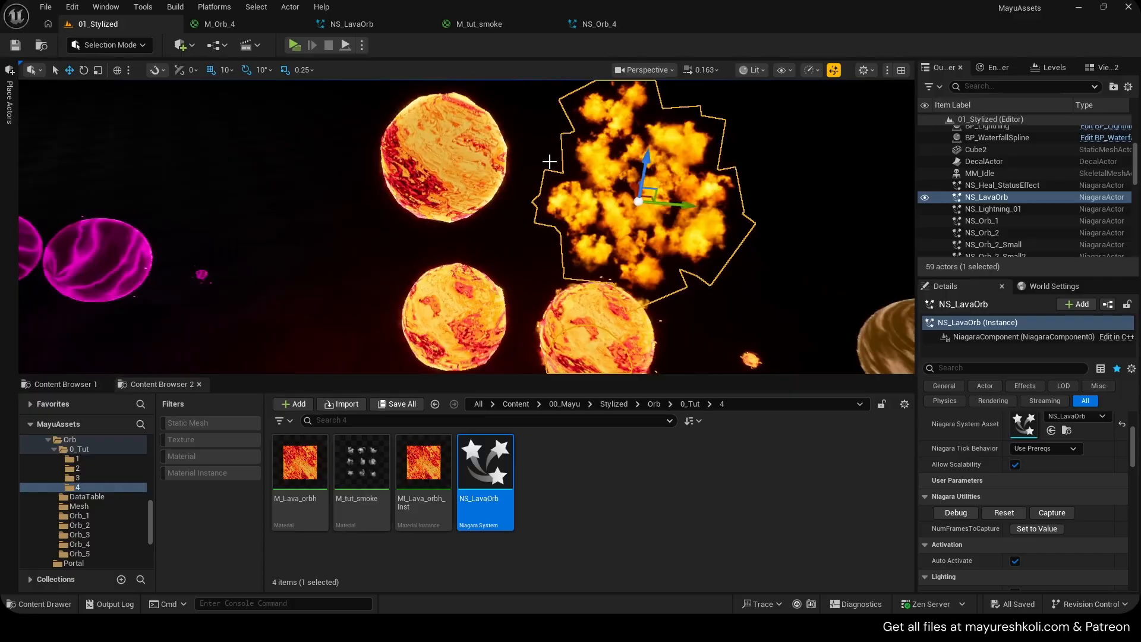
# Shift NS_LavaOrb sideways in the level to test how its smoke follows the movement.
pyautogui.click(352, 23)
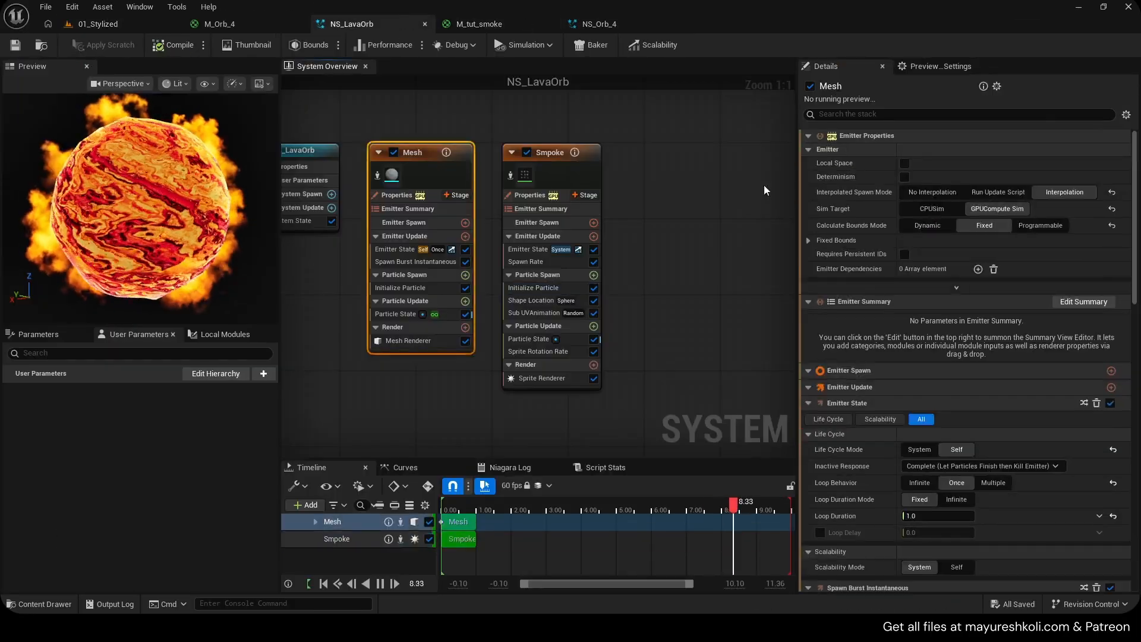
pyautogui.click(118, 27)
pyautogui.moveTo(697, 208); pyautogui.dragTo(633, 208)
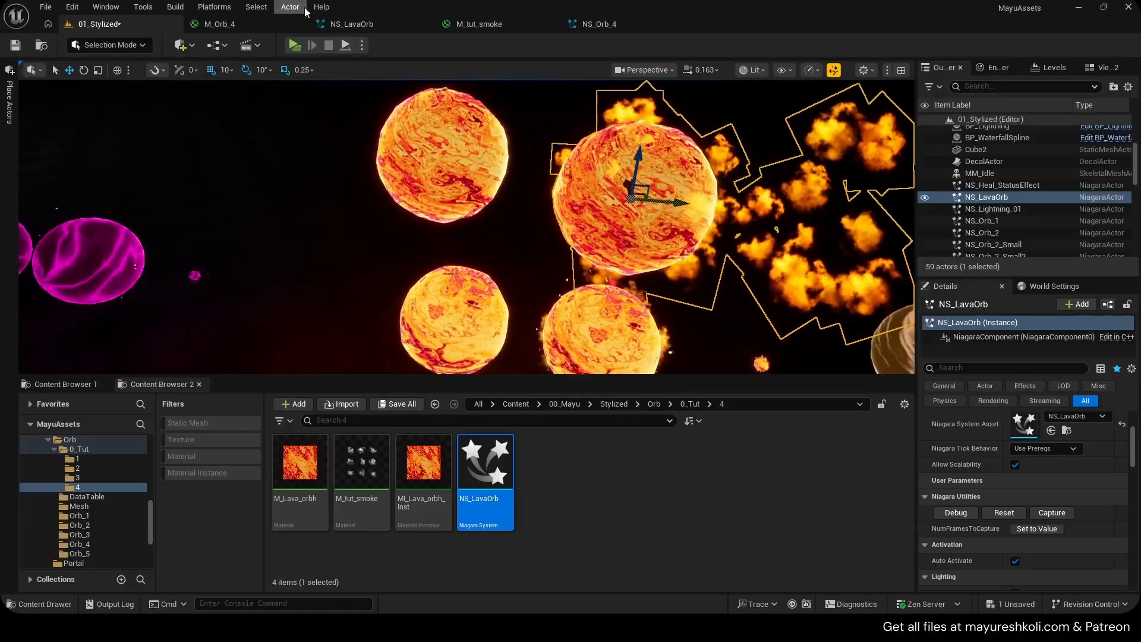
# Enable Local Space on the Smpoke emitter in NS_LavaOrb.
pyautogui.click(253, 26)
pyautogui.click(371, 25)
pyautogui.click(553, 152)
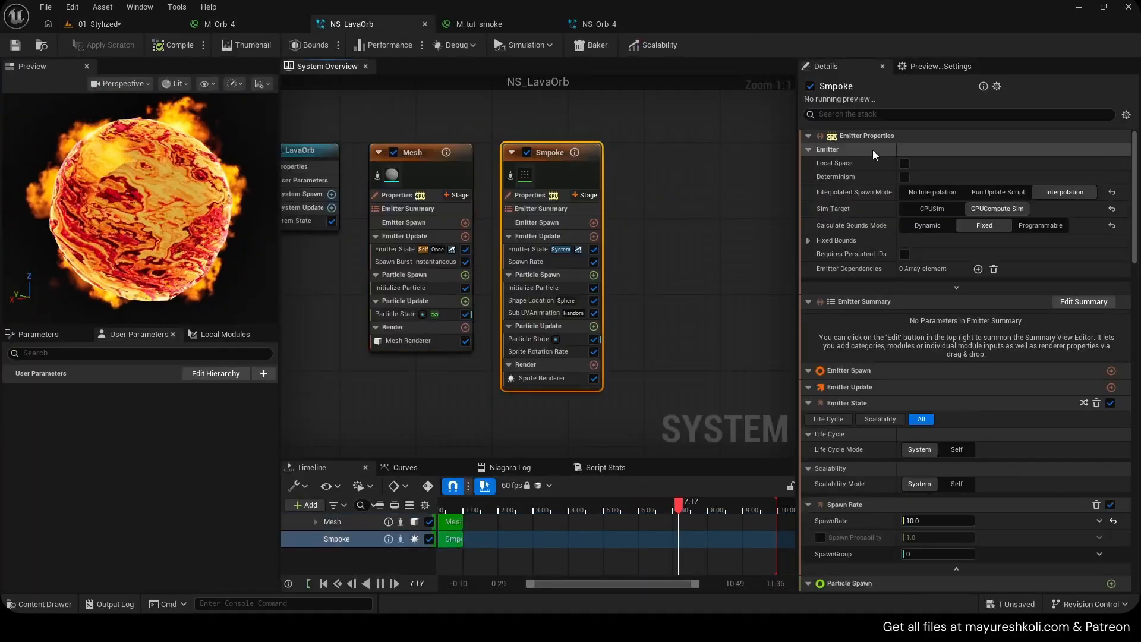
# Move NS_LavaOrb slightly sideways in the level to retest its smoke, and save the level.
pyautogui.click(117, 26)
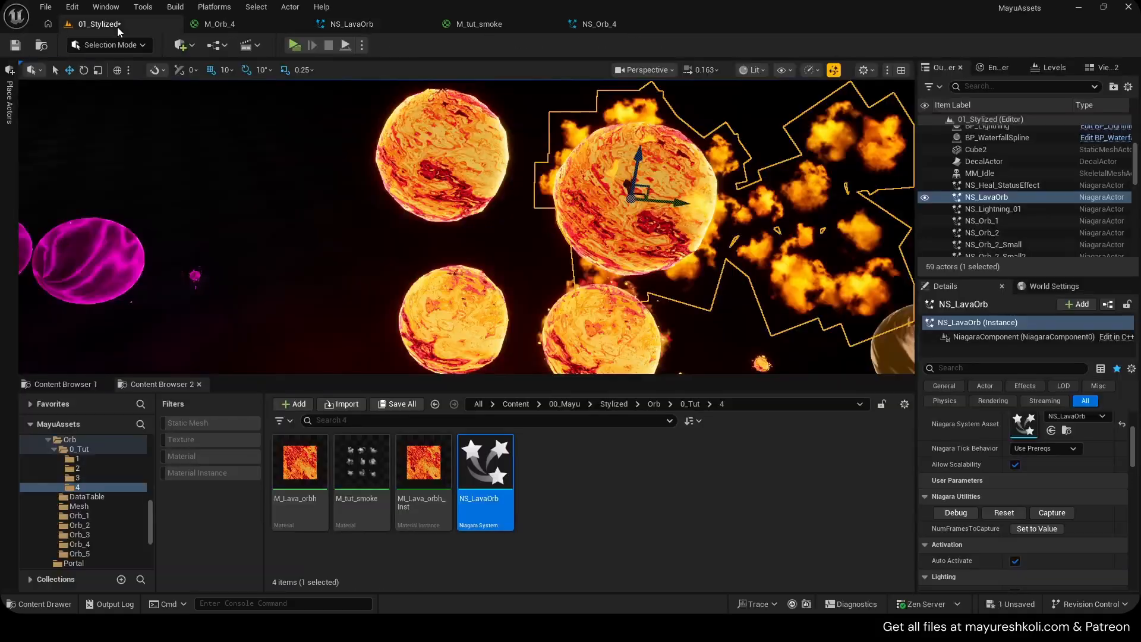
pyautogui.moveTo(686, 205)
pyautogui.mouseDown()
pyautogui.moveTo(782, 217)
pyautogui.moveTo(702, 203)
pyautogui.mouseUp()
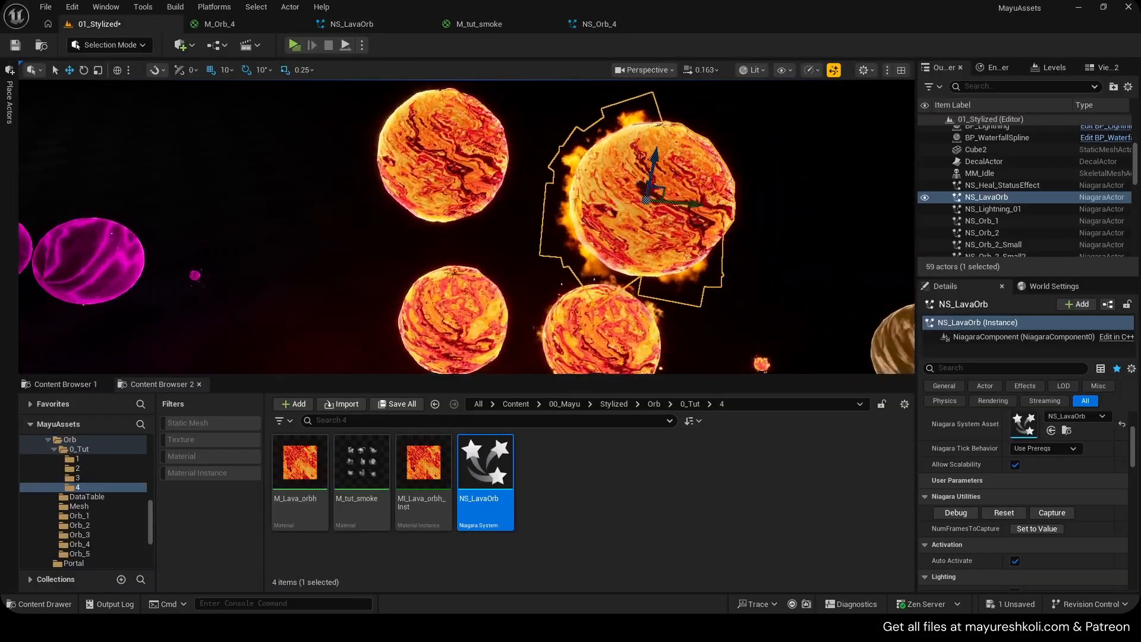
pyautogui.click(513, 188)
pyautogui.moveTo(513, 188)
pyautogui.mouseDown(button='right')
pyautogui.moveTo(523, 155)
pyautogui.moveTo(520, 196)
pyautogui.moveTo(513, 187)
pyautogui.mouseUp(button='right')
pyautogui.click(512, 188)
pyautogui.hotkey('ctrl', 's')
# Set the Mesh emitter's Mesh Renderer Facing Mode to Camera Position, and check the saved orb in the level.
pyautogui.click(371, 25)
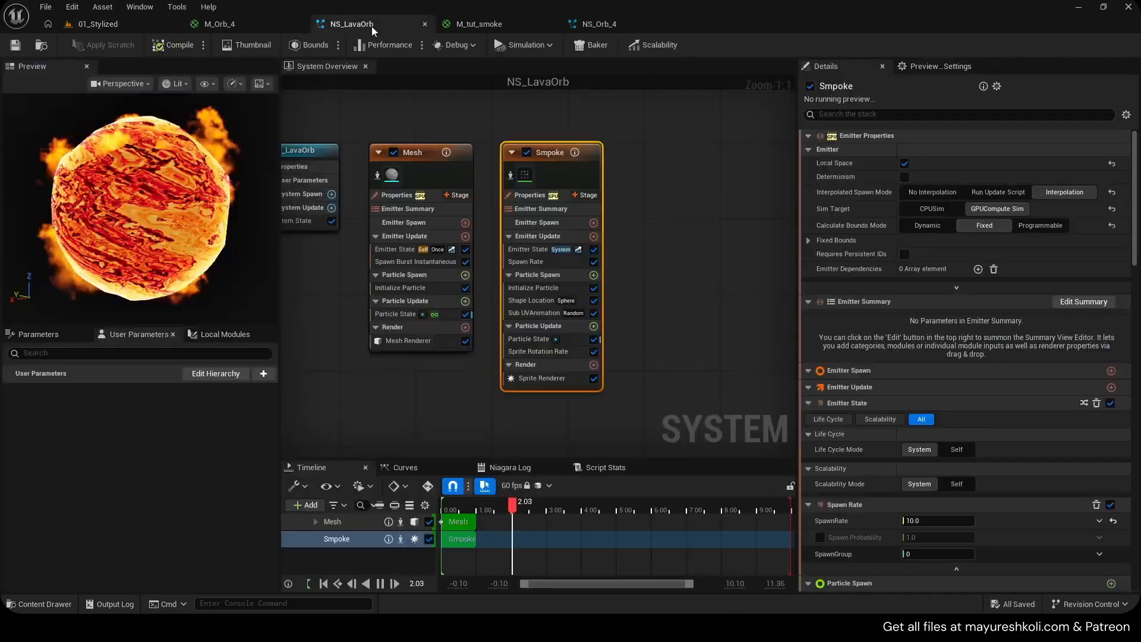
pyautogui.moveTo(517, 381); pyautogui.dragTo(571, 387, button='right')
pyautogui.click(463, 346)
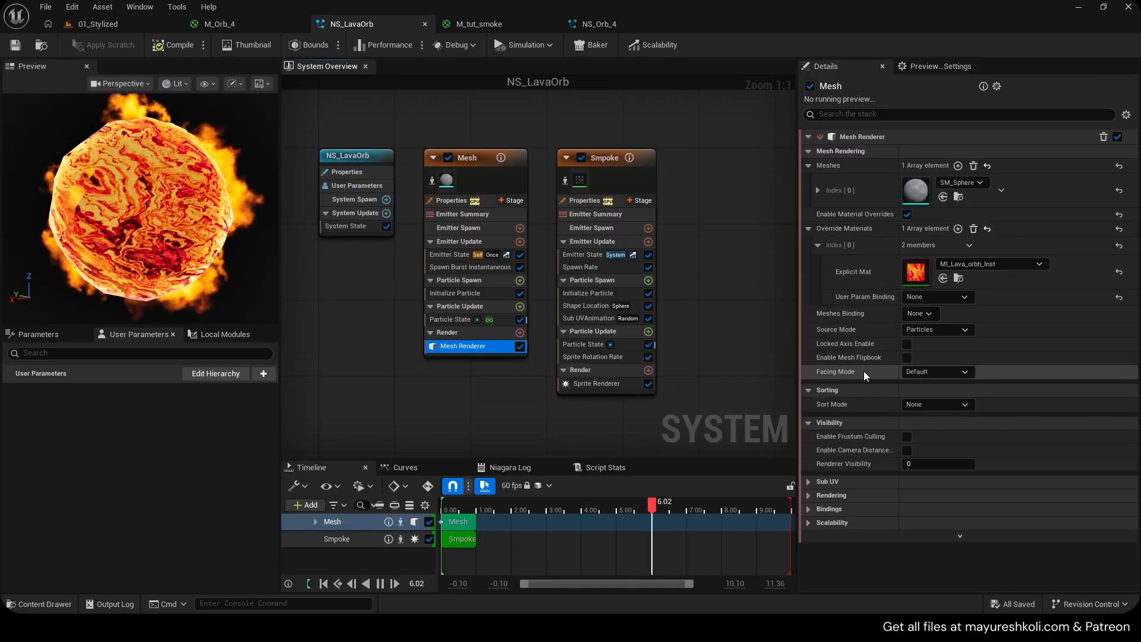
pyautogui.click(936, 408)
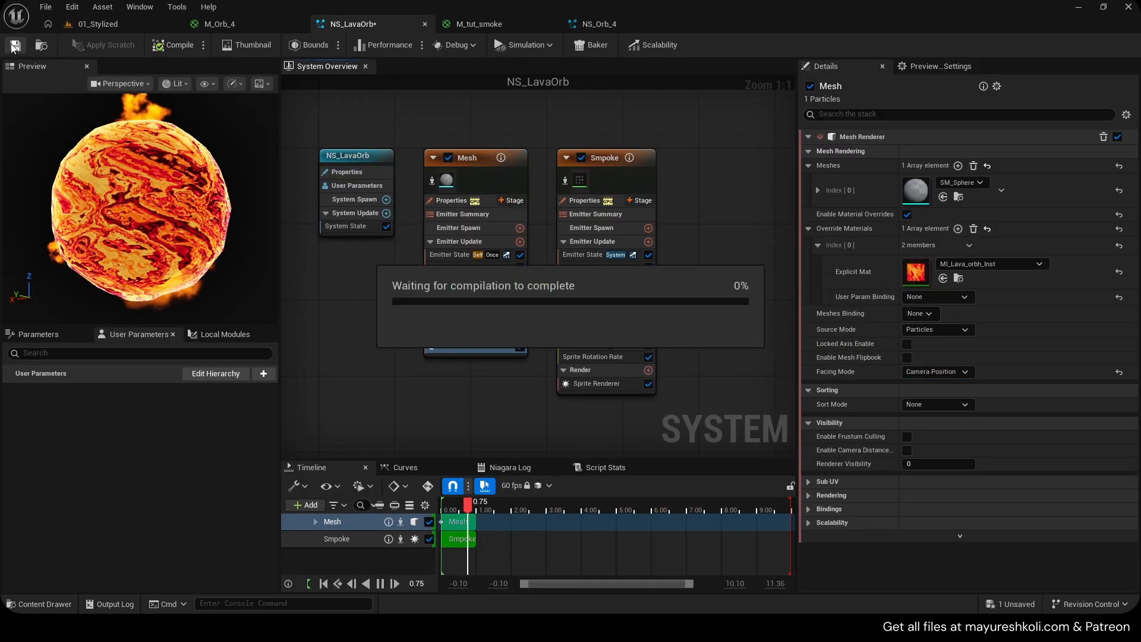
pyautogui.click(98, 24)
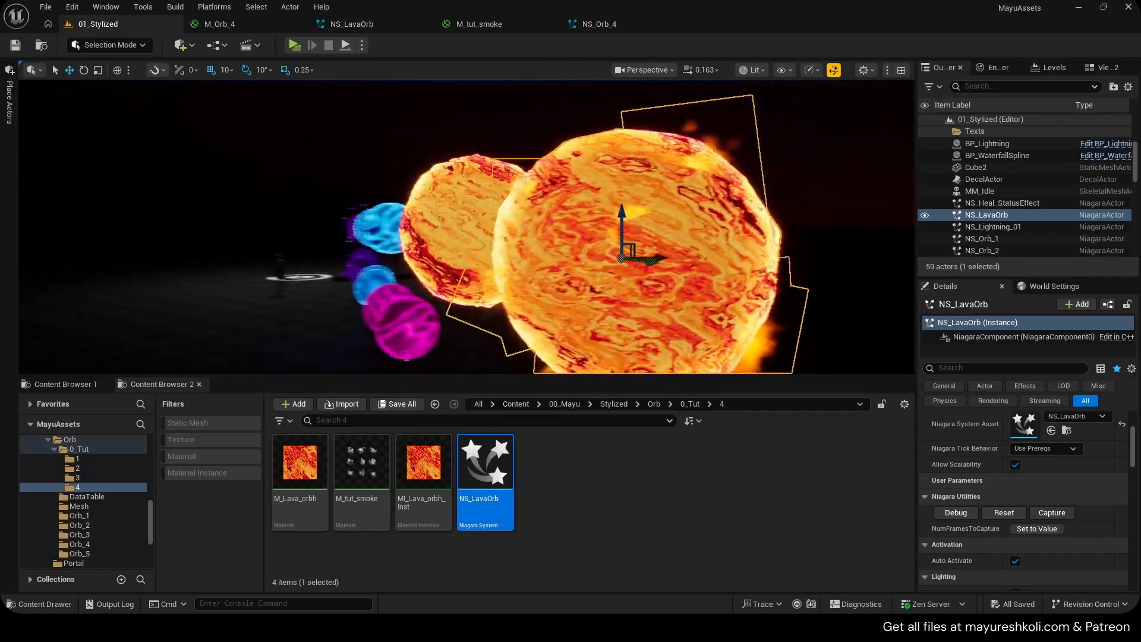
pyautogui.moveTo(534, 195)
pyautogui.mouseDown(button='right')
pyautogui.moveTo(550, 196)
pyautogui.moveTo(535, 208)
pyautogui.moveTo(499, 166)
pyautogui.moveTo(523, 181)
pyautogui.mouseUp(button='right')
# Add a Dynamic Material Parameters module to the Mesh emitter's Particle Spawn stage and save the system.
pyautogui.click(352, 24)
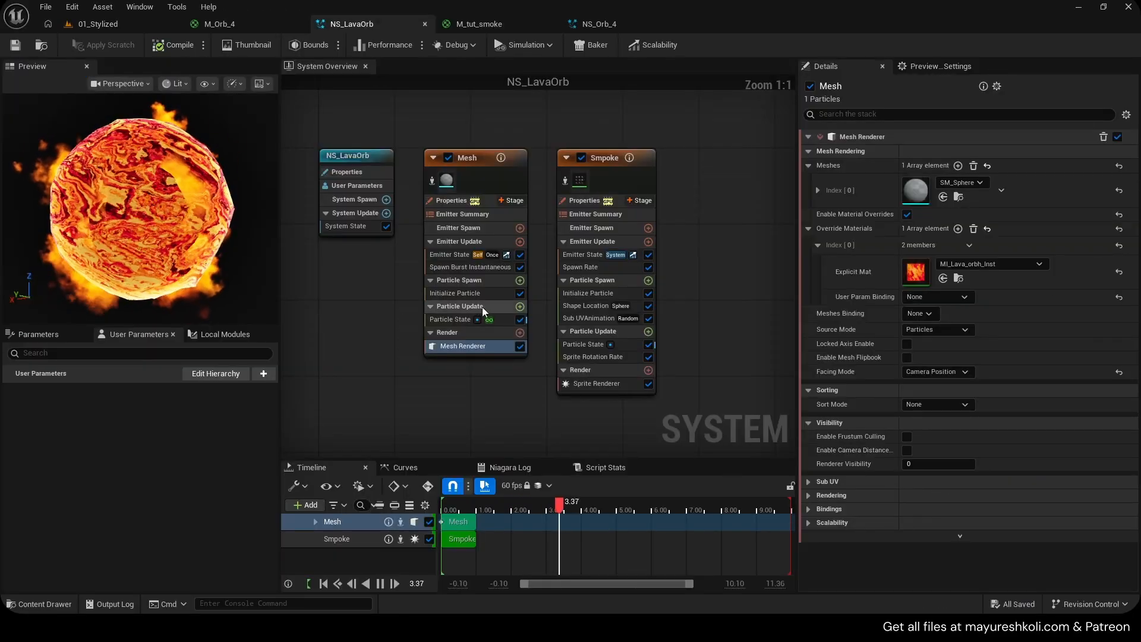
pyautogui.click(520, 306)
pyautogui.write('dy')
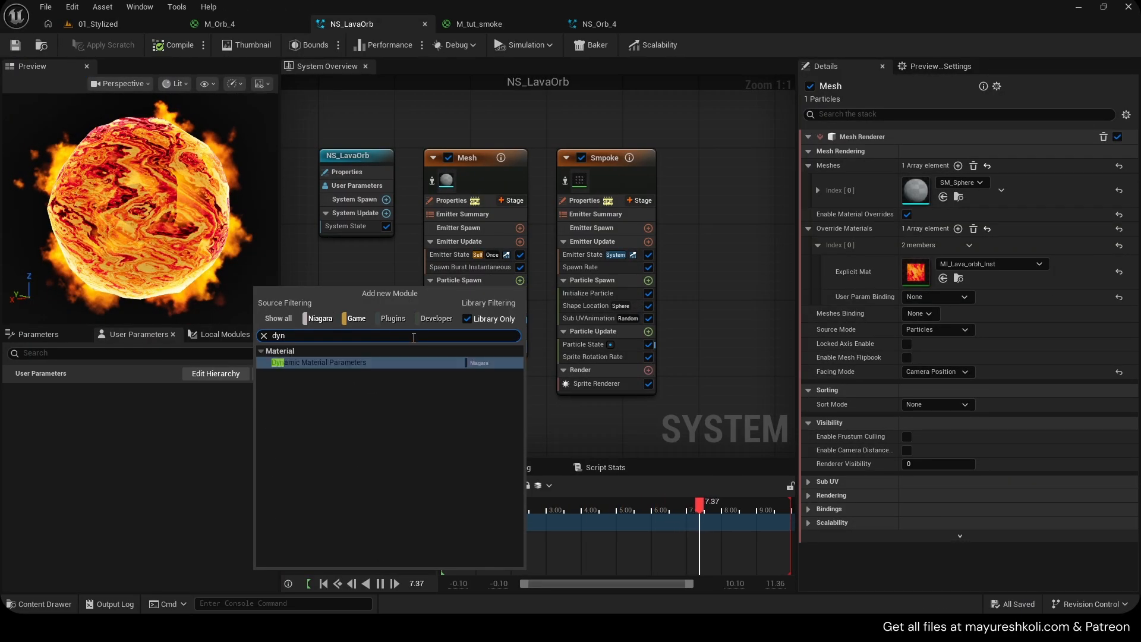
pyautogui.write('n')
pyautogui.click(367, 361)
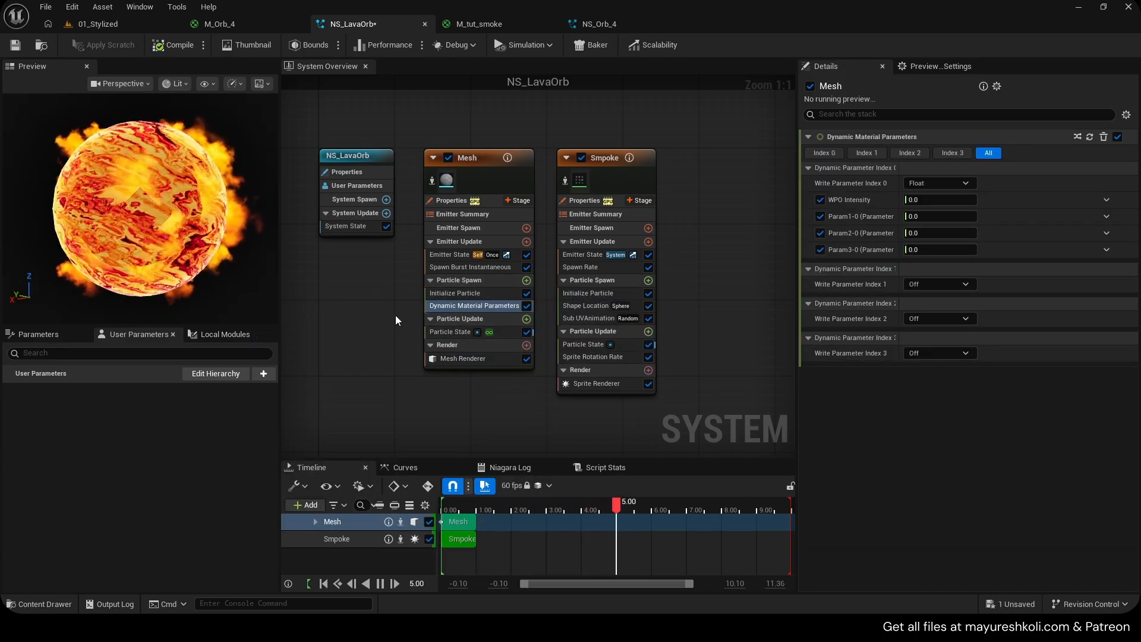
pyautogui.hotkey('ctrl', 's')
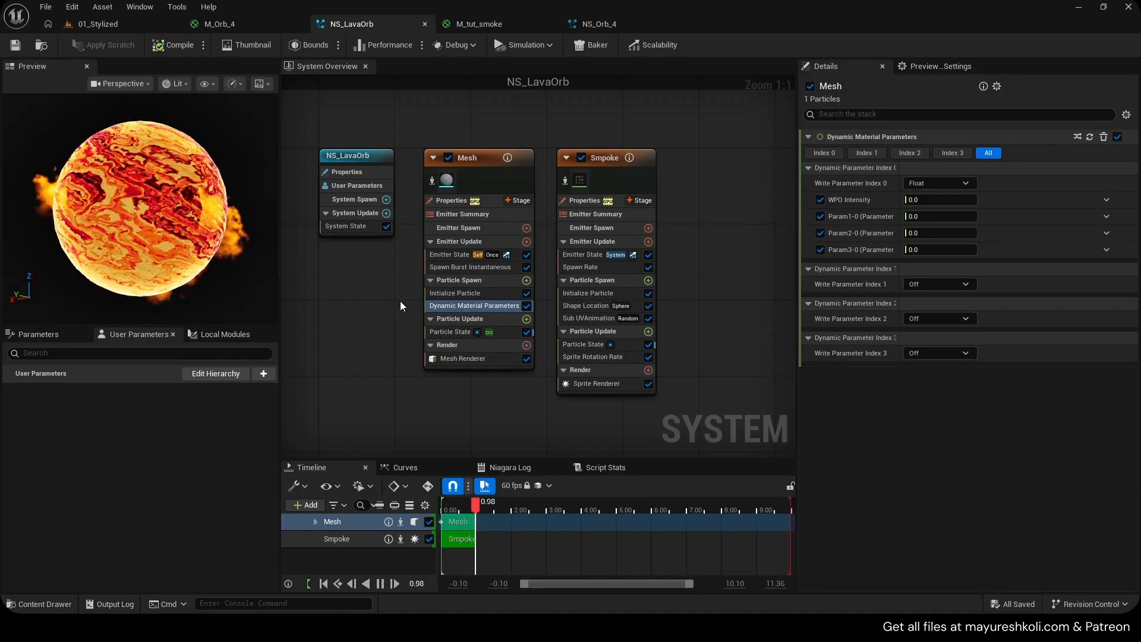
# Try WPO Intensity values of 10 and 50 in the Mesh emitter's Dynamic Material Parameters.
pyautogui.moveTo(461, 333)
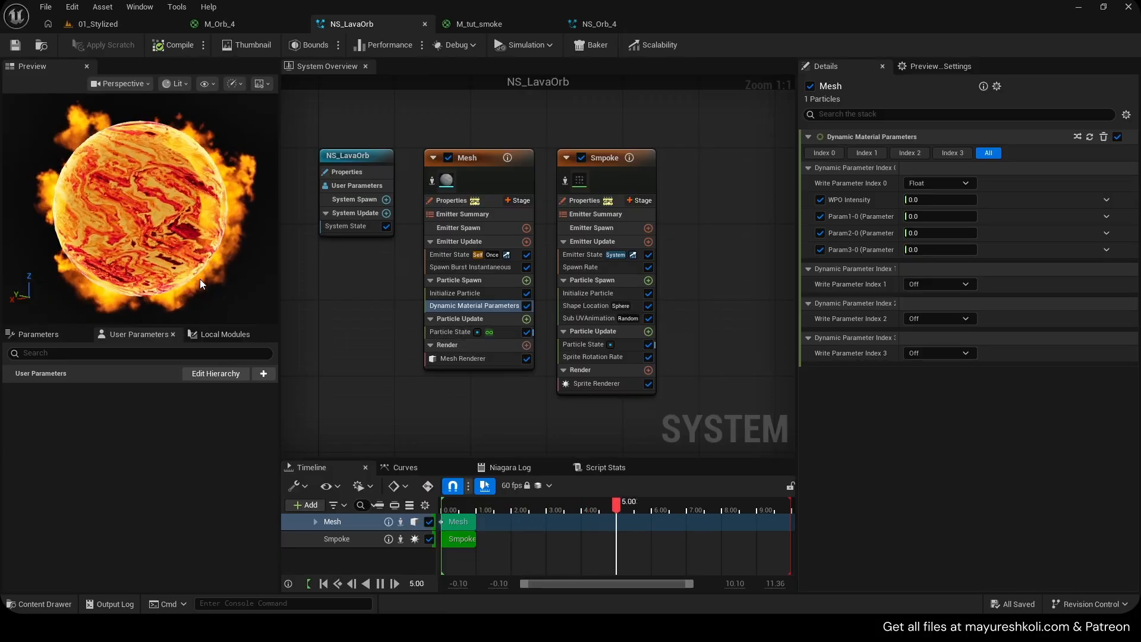
pyautogui.scroll(2, 170, 204)
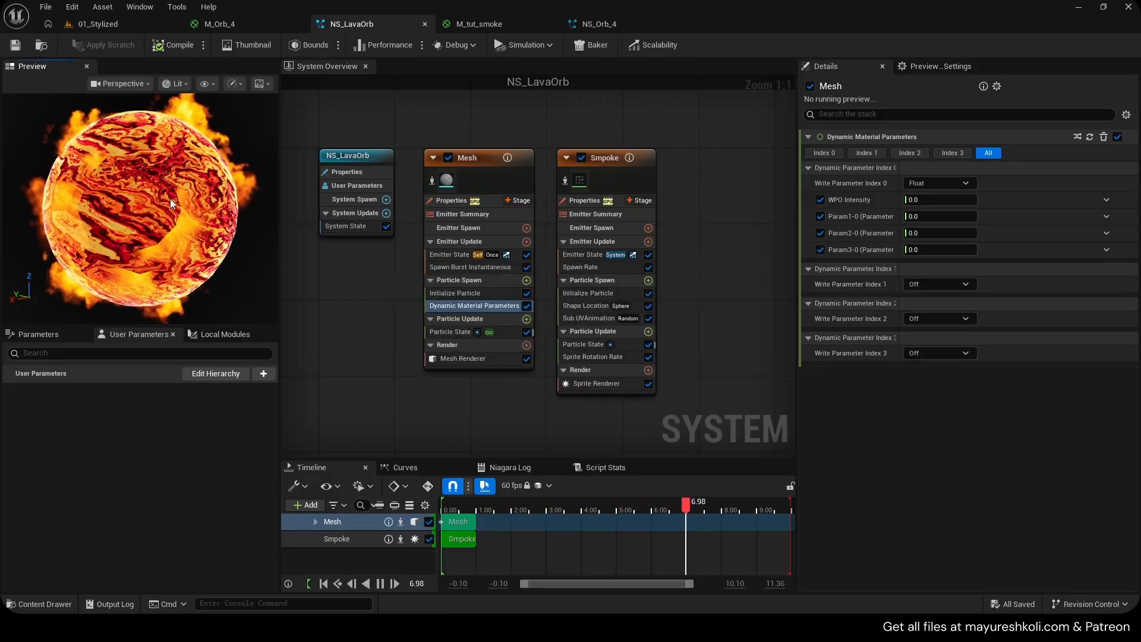
pyautogui.scroll(-2, 170, 199)
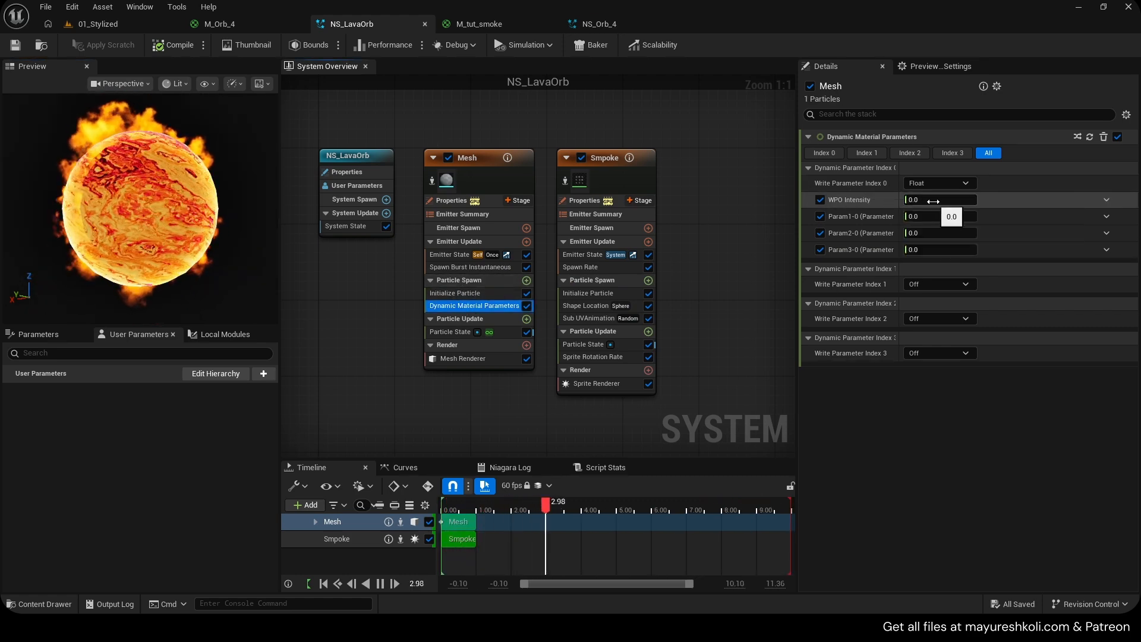
pyautogui.click(935, 201)
pyautogui.write('10')
pyautogui.click(1003, 204)
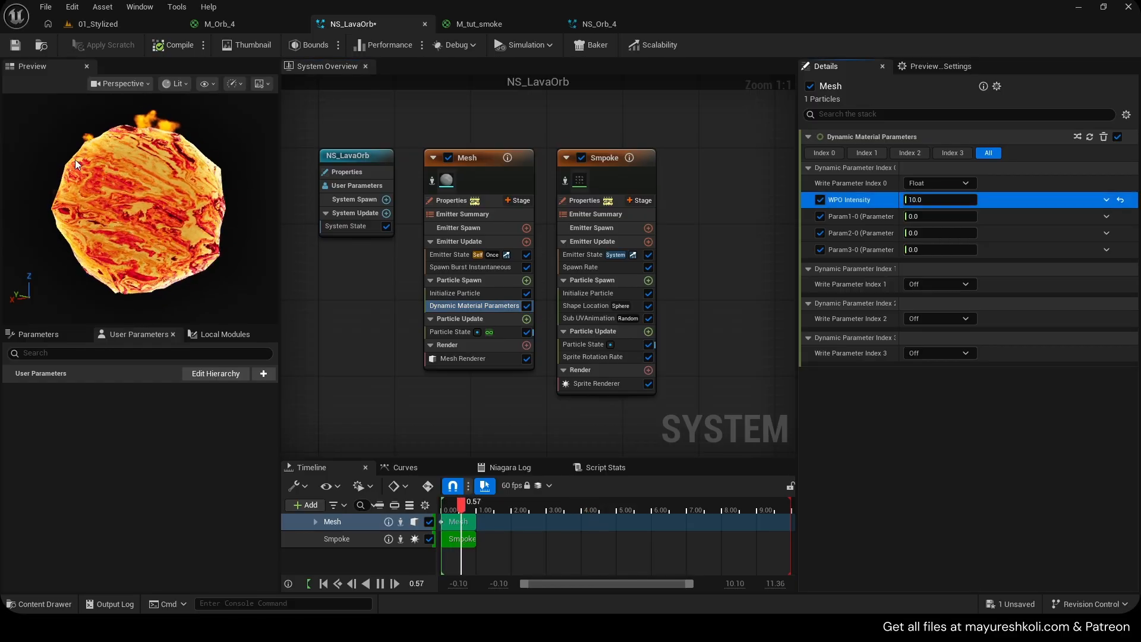
pyautogui.click(940, 199)
pyautogui.write('50')
pyautogui.click(1024, 204)
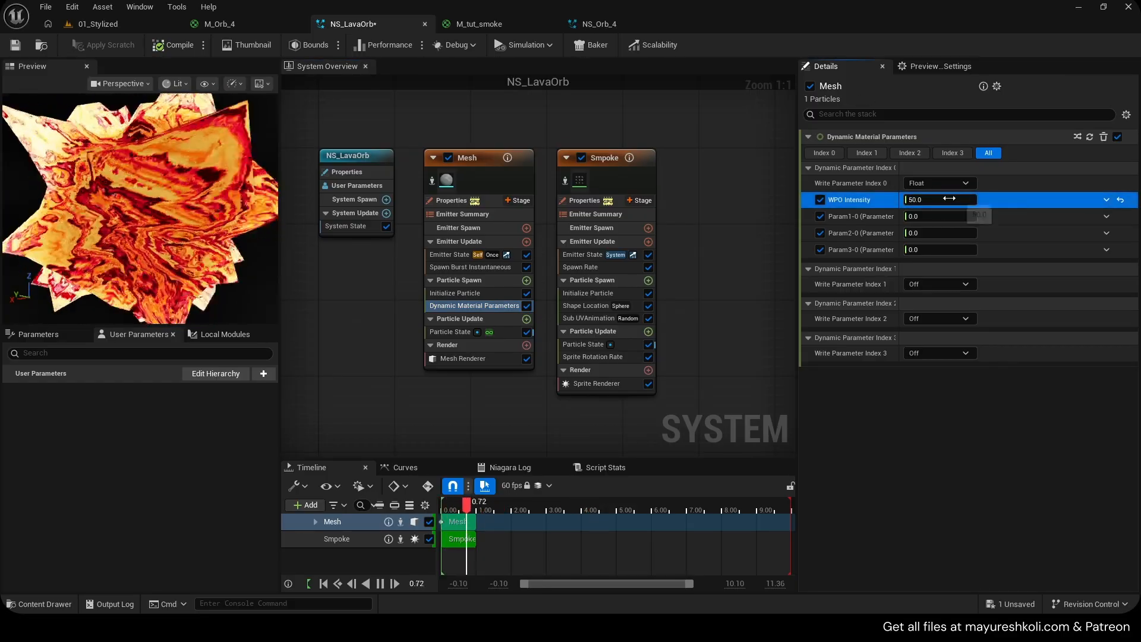
# Try lower WPO Intensity values of 1 and 5 for the lava mesh.
pyautogui.click(949, 200)
pyautogui.write('1')
pyautogui.click(1013, 205)
pyautogui.click(940, 202)
pyautogui.write('5')
pyautogui.click(1014, 205)
# Set WPO Intensity to 10, save the system, and check the distortion on the orb in the level.
pyautogui.click(942, 200)
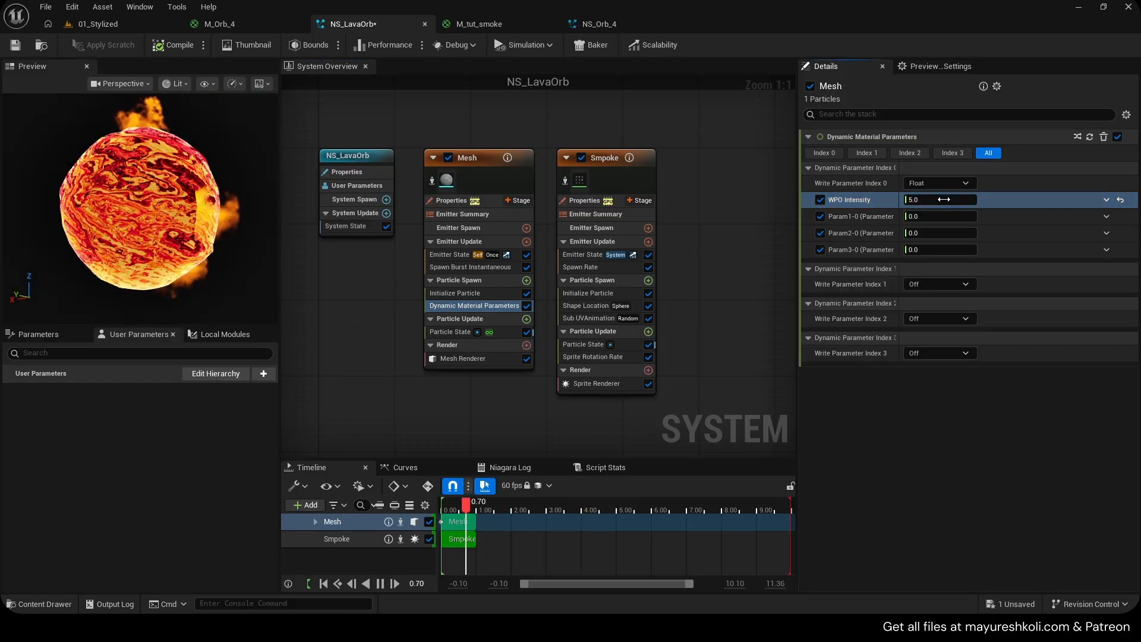
pyautogui.write('10')
pyautogui.click(1010, 204)
pyautogui.click(20, 45)
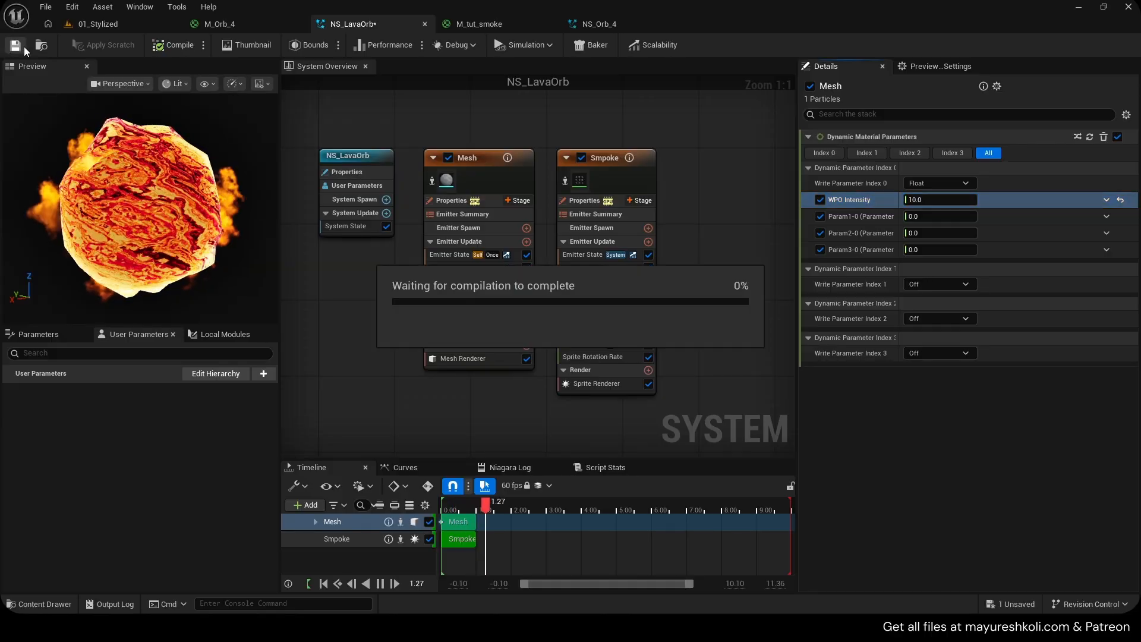
pyautogui.click(135, 27)
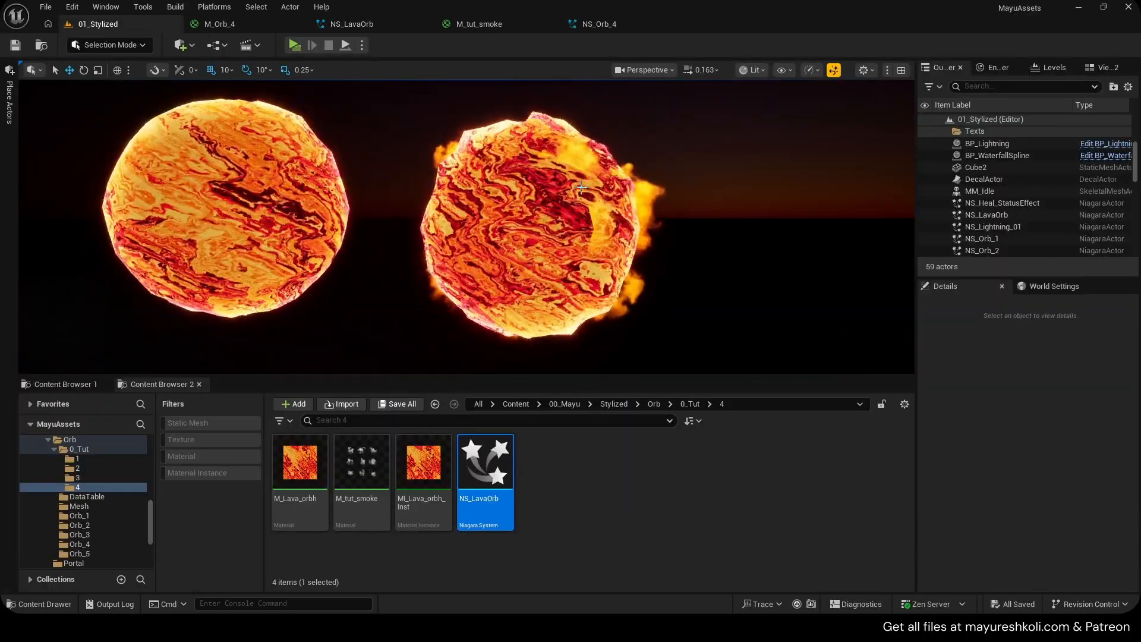
# In NS_LavaOrb, set the lava mesh's WPO Intensity to 5 and save the system.
pyautogui.click(375, 23)
pyautogui.click(957, 199)
pyautogui.write('5')
pyautogui.click(1004, 202)
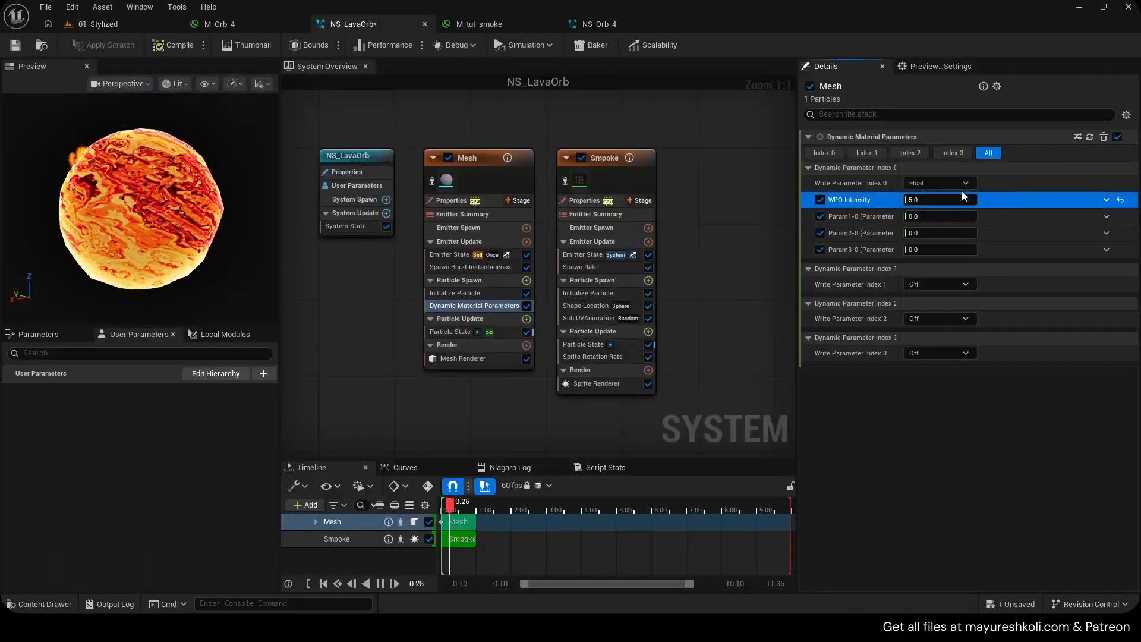
pyautogui.click(15, 45)
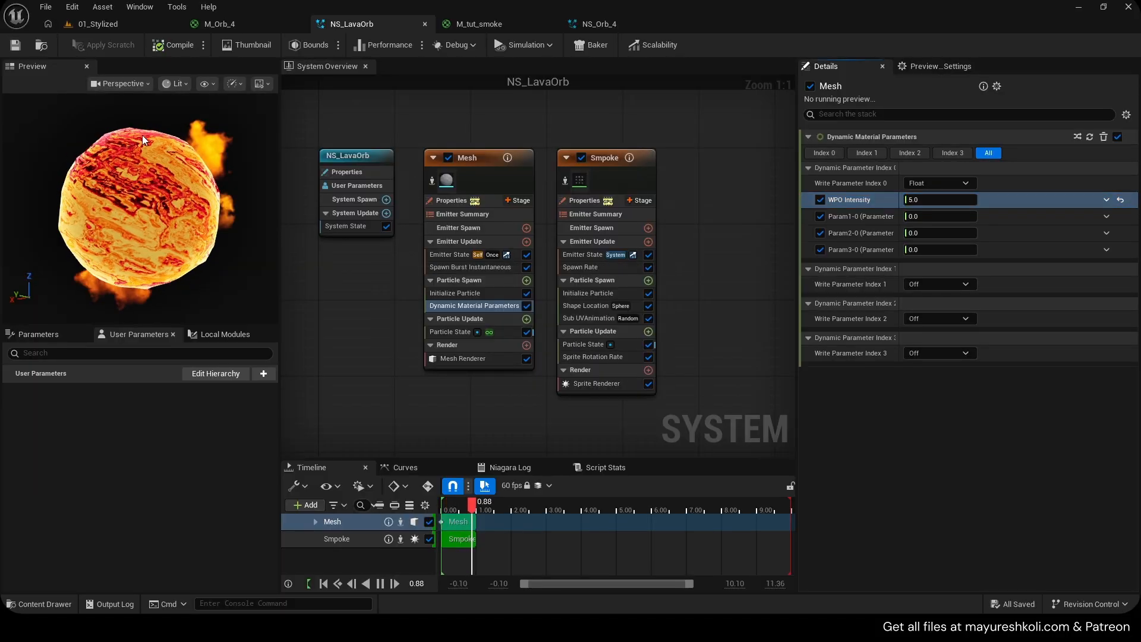
# Inspect the SM_Sphere mesh entry's options in the Mesh Renderer and save the system.
pyautogui.click(465, 358)
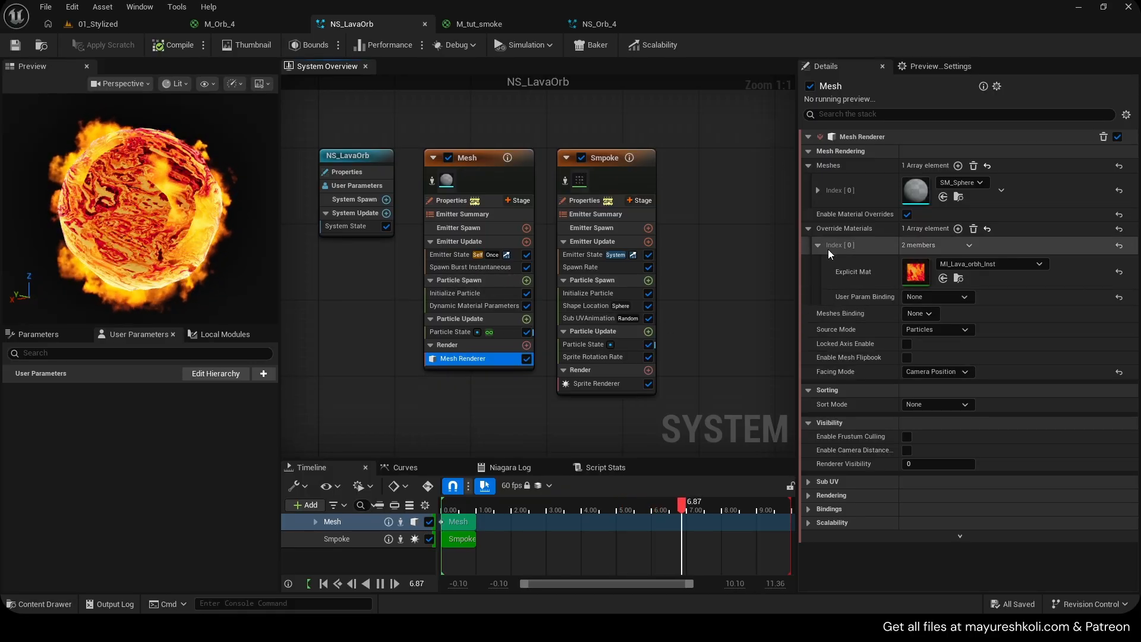
pyautogui.click(817, 190)
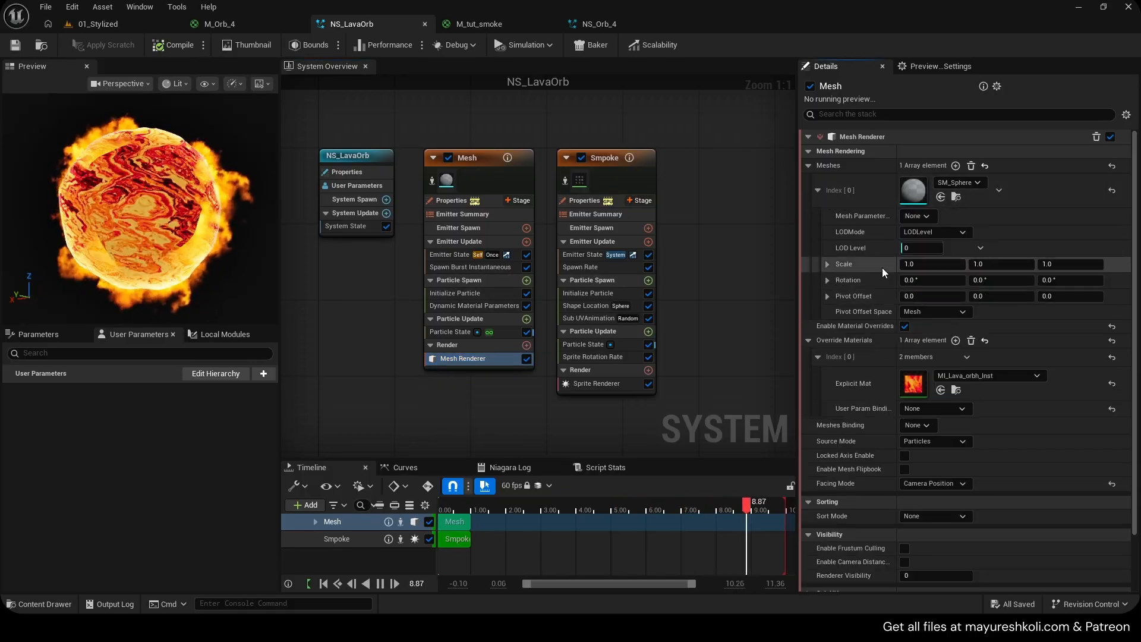
pyautogui.moveTo(376, 294); pyautogui.dragTo(339, 293, button='right')
pyautogui.hotkey('ctrl', 's')
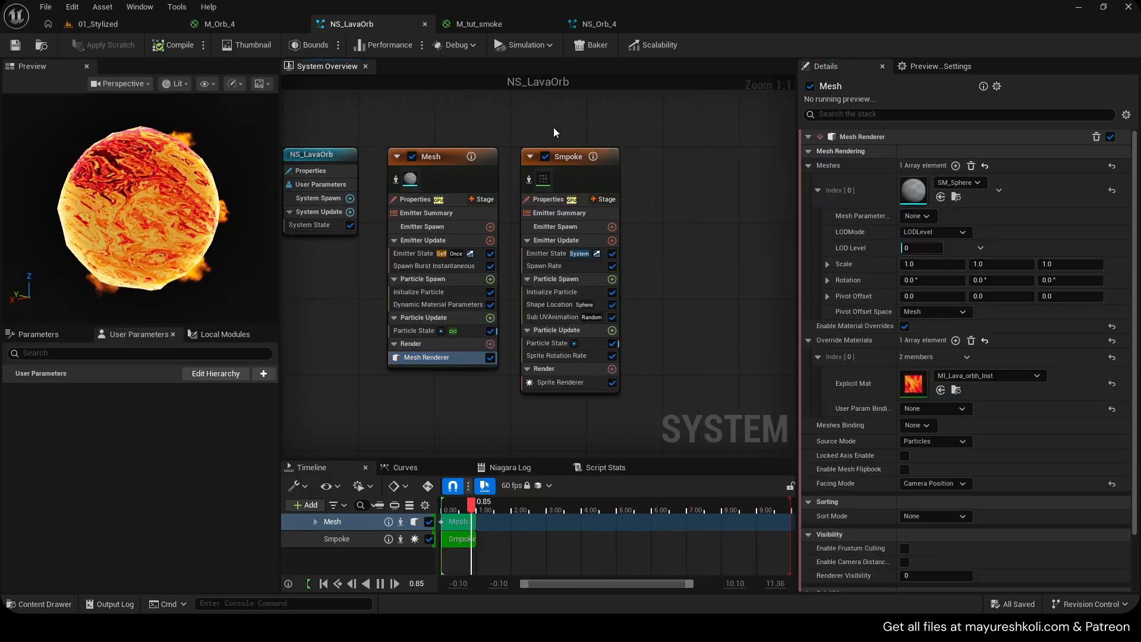
# Examine the lava orb's surface distortion and smoke from several angles in the level and in the NS_LavaOrb preview.
pyautogui.click(174, 25)
pyautogui.press('s')
pyautogui.moveTo(588, 156); pyautogui.dragTo(636, 139, button='right')
pyautogui.press('w')
pyautogui.press('w')
pyautogui.press('a')
pyautogui.click(352, 24)
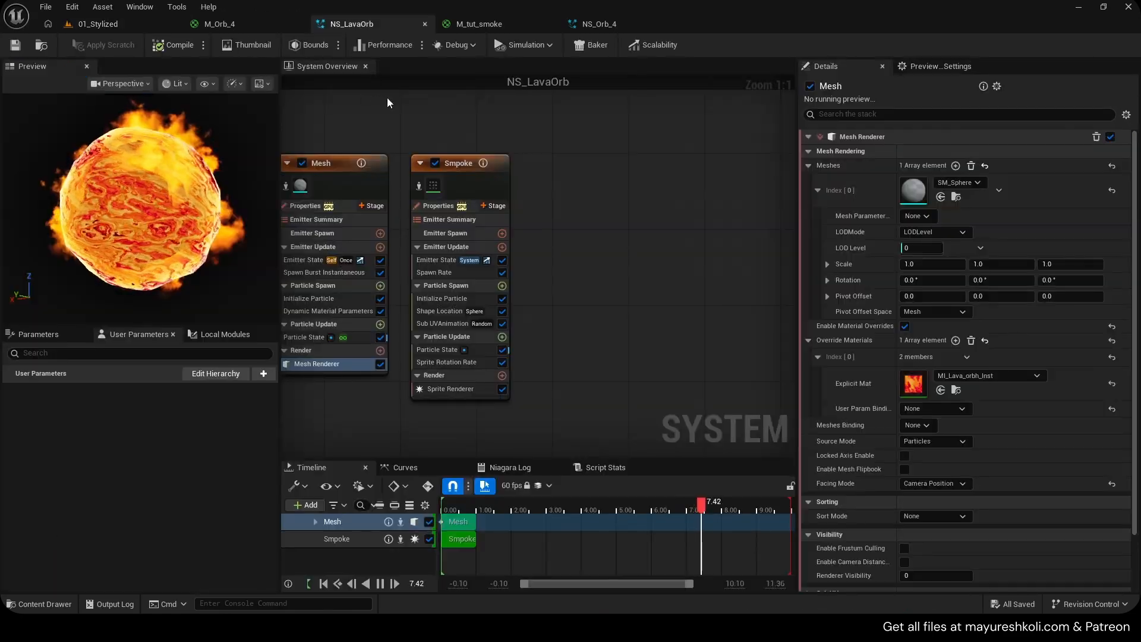
pyautogui.hotkey('ctrl', 's')
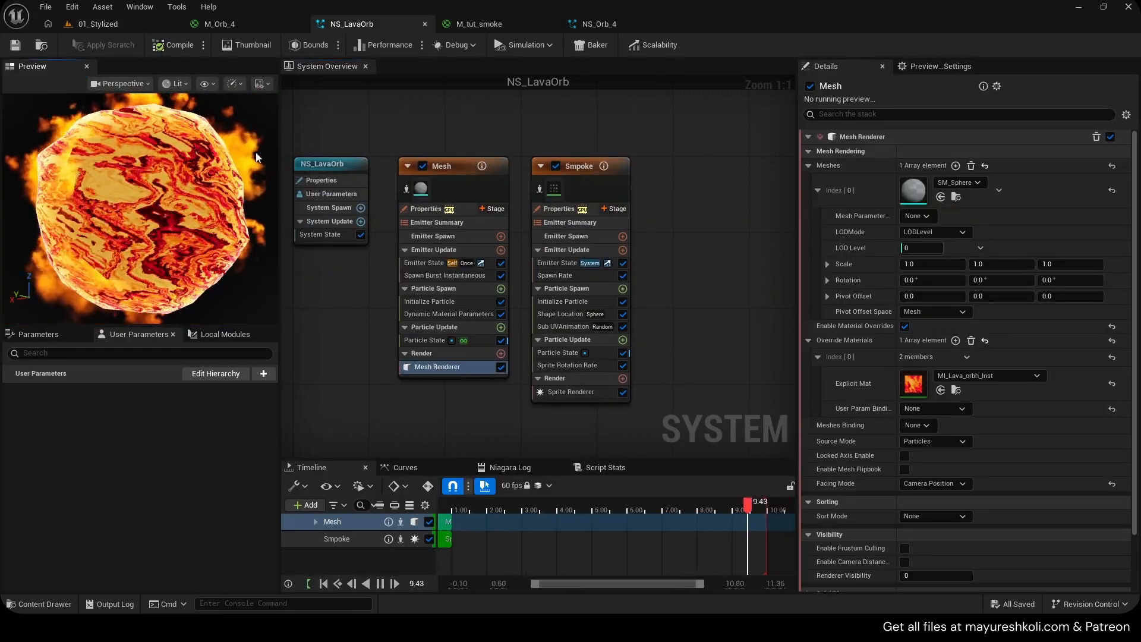
pyautogui.moveTo(237, 163)
pyautogui.mouseDown(button='right')
pyautogui.moveTo(238, 148)
pyautogui.moveTo(238, 167)
pyautogui.mouseUp(button='right')
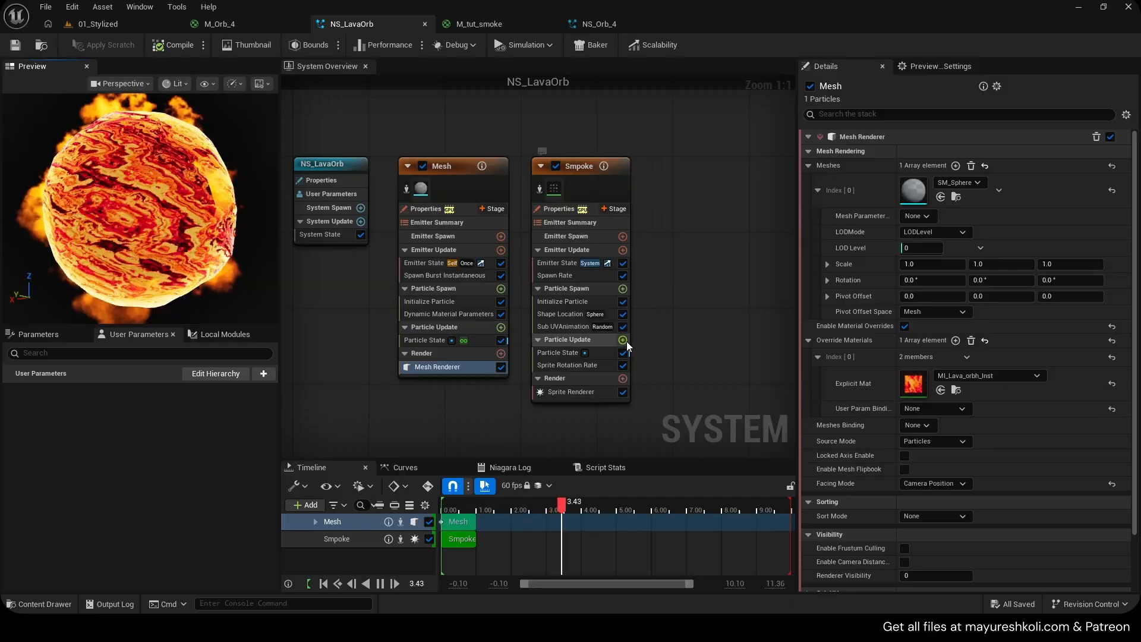
# Add a Scale Color module to the Smpoke emitter's Particle Update stage.
pyautogui.click(622, 339)
pyautogui.write('sca')
pyautogui.click(656, 130)
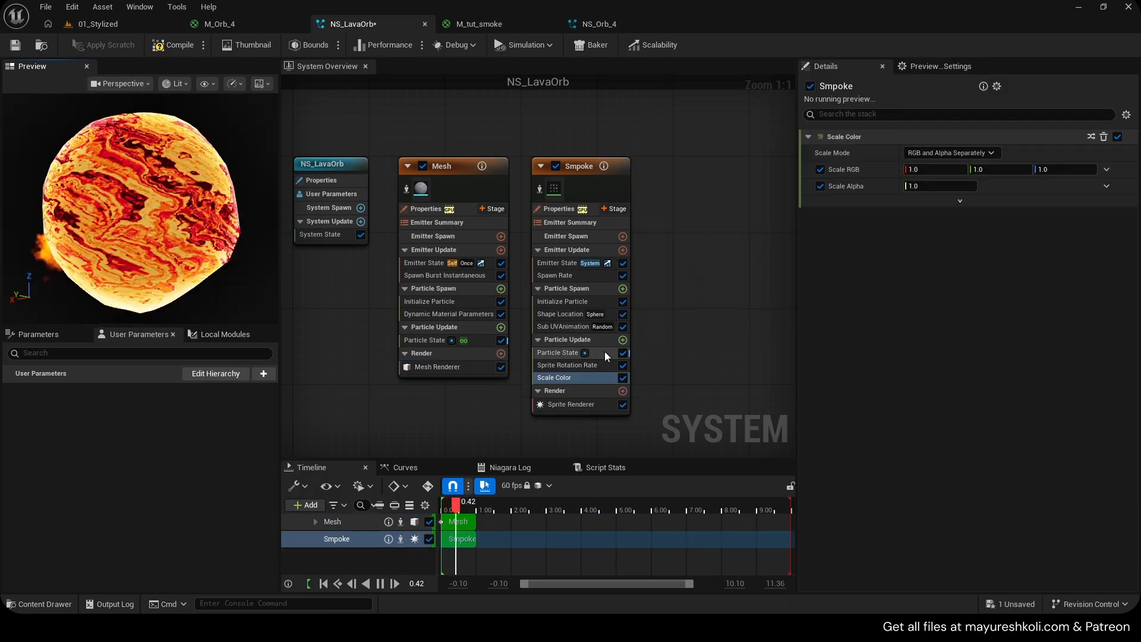
# Drive Scale Alpha with Float from Curve, save NS_LavaOrb, and open the M_tut_smoke material graph.
pyautogui.click(1106, 185)
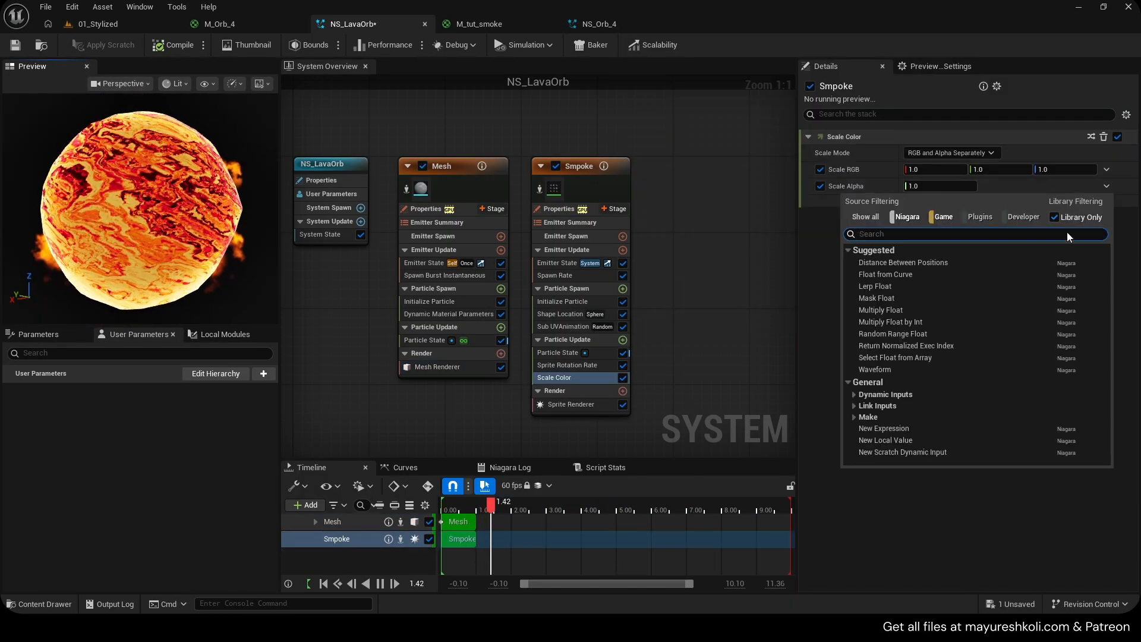
pyautogui.click(885, 275)
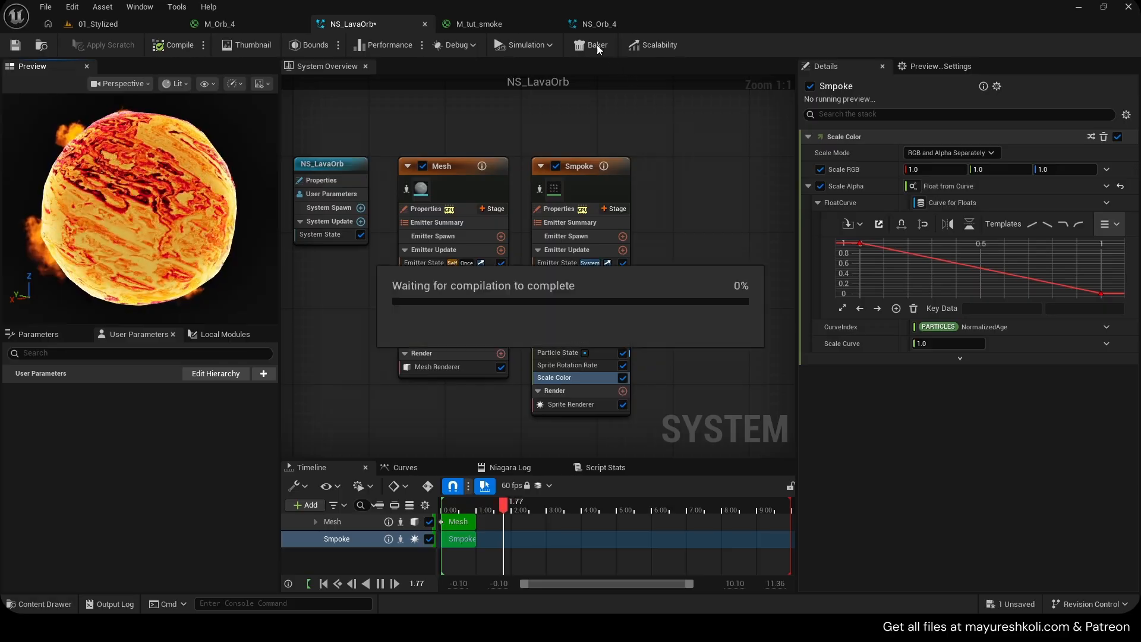
pyautogui.click(483, 26)
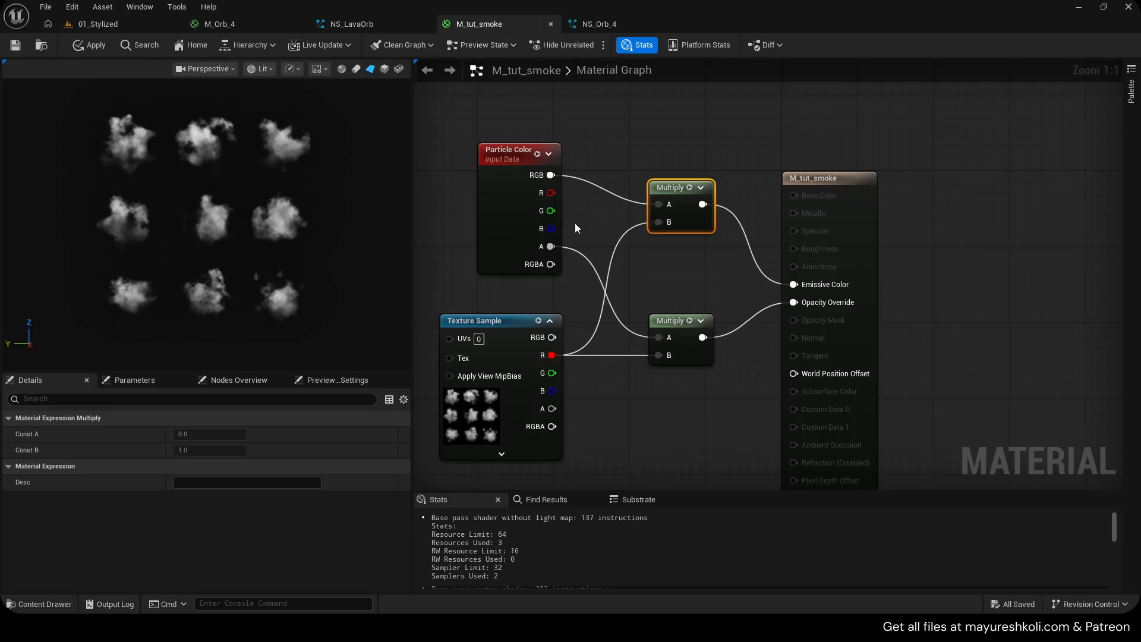
# Reshape the Smpoke Scale Alpha curve to hold full opacity before easing down to 0 at age 1, then save NS_LavaOrb.
pyautogui.click(352, 24)
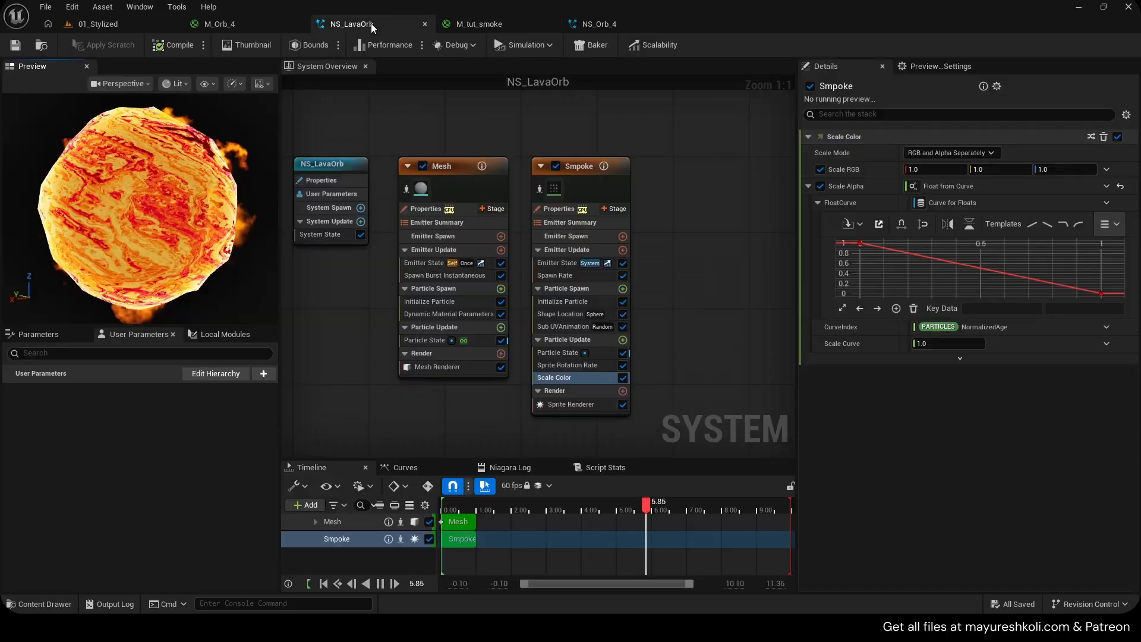
pyautogui.click(1061, 224)
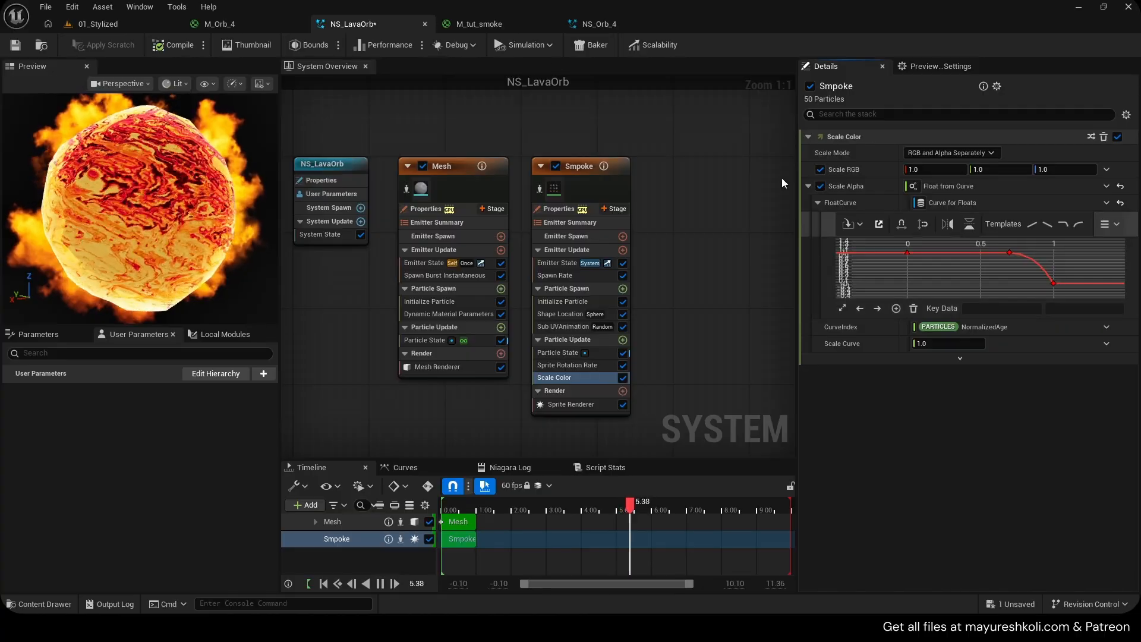
pyautogui.click(506, 27)
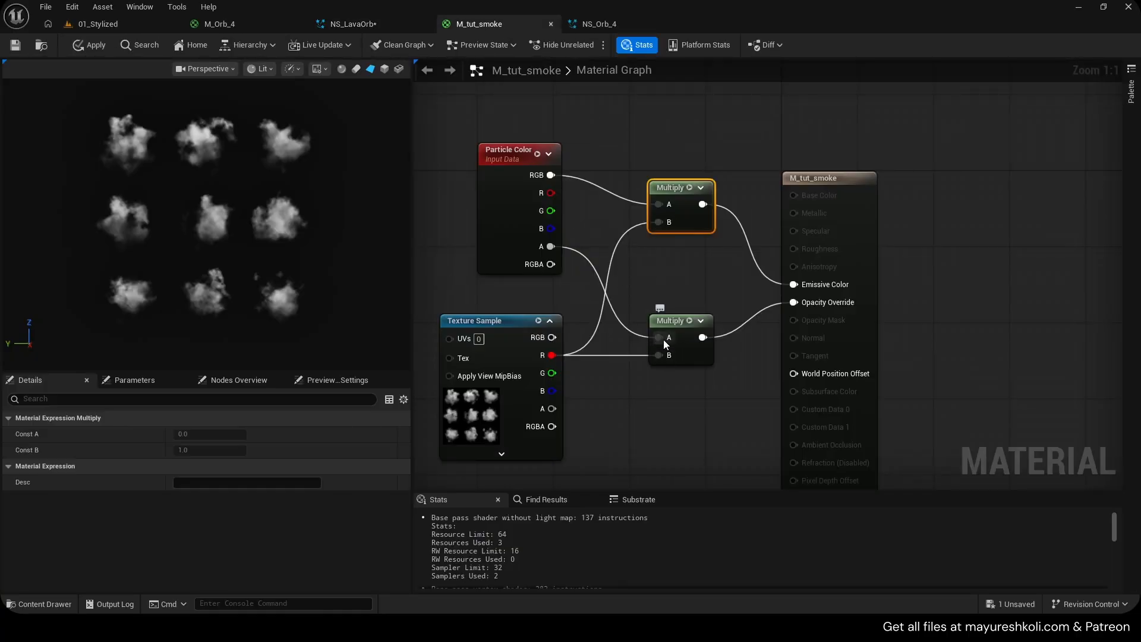
pyautogui.click(368, 24)
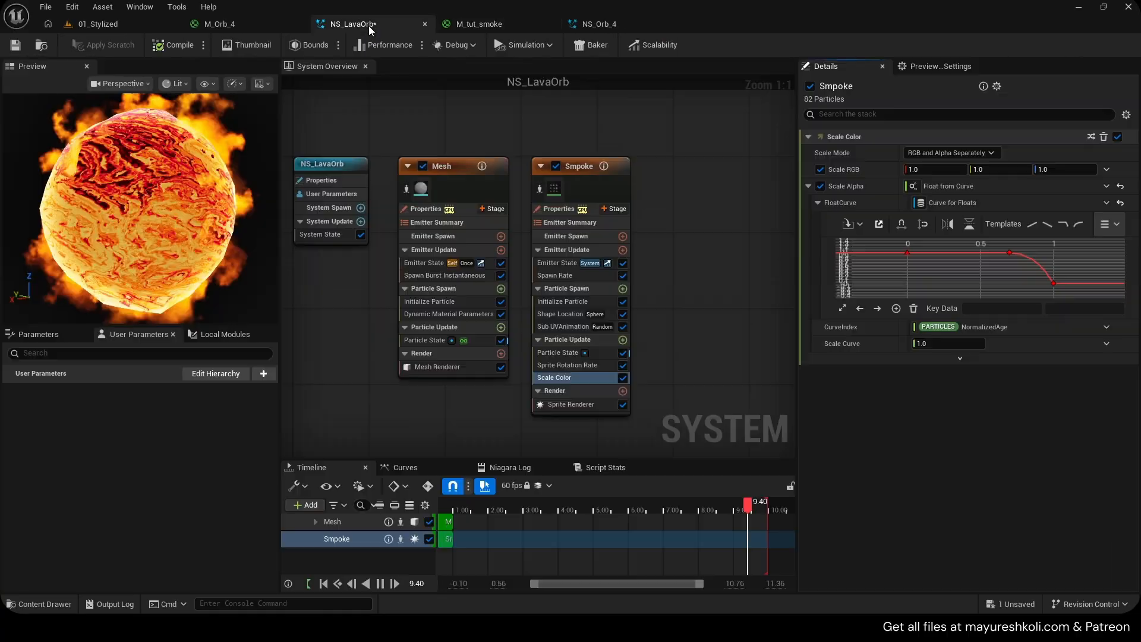
pyautogui.hotkey('ctrl', 's')
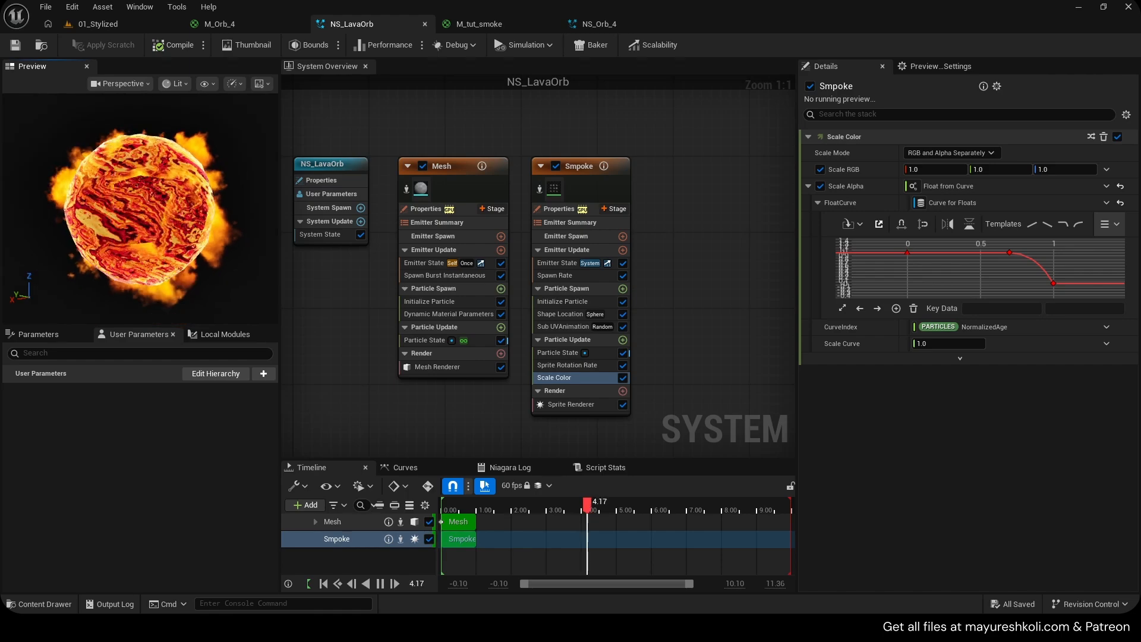
pyautogui.moveTo(208, 201); pyautogui.dragTo(256, 201)
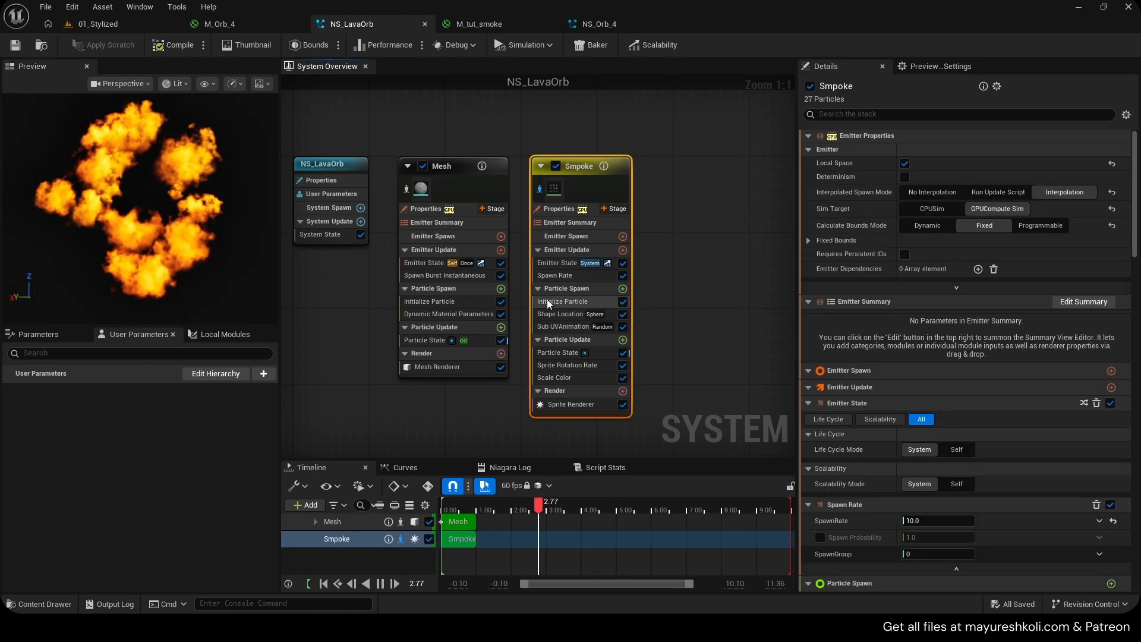
# Set the Smpoke particles' Lifetime Mode to Random with a minimum of 2.0 and maximum of 4.0, and save the system.
pyautogui.click(548, 301)
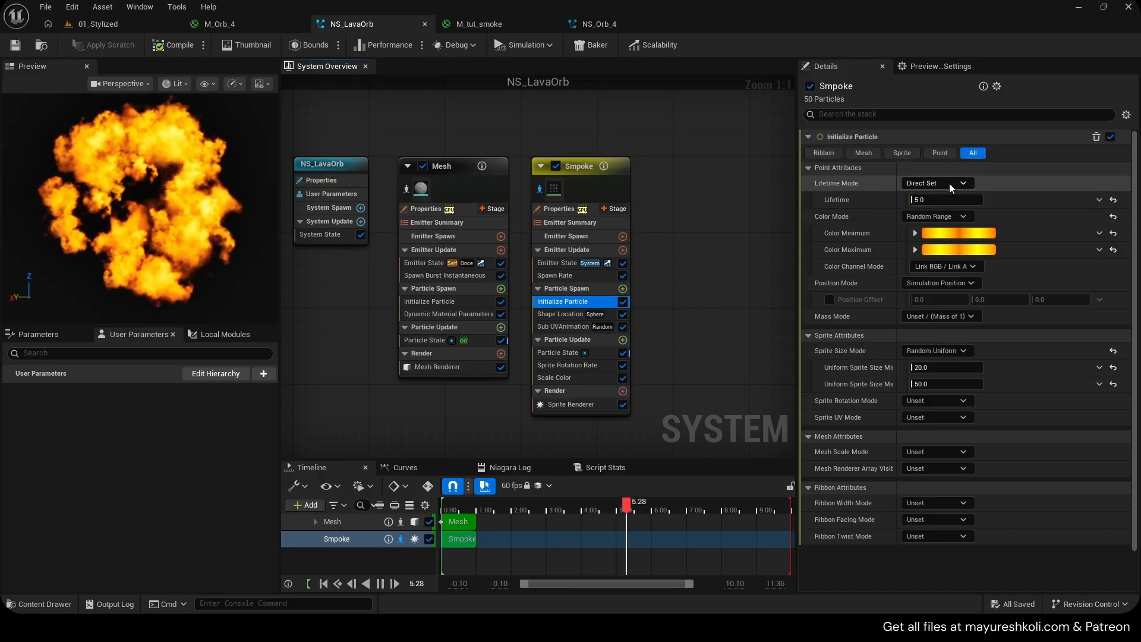
pyautogui.click(931, 213)
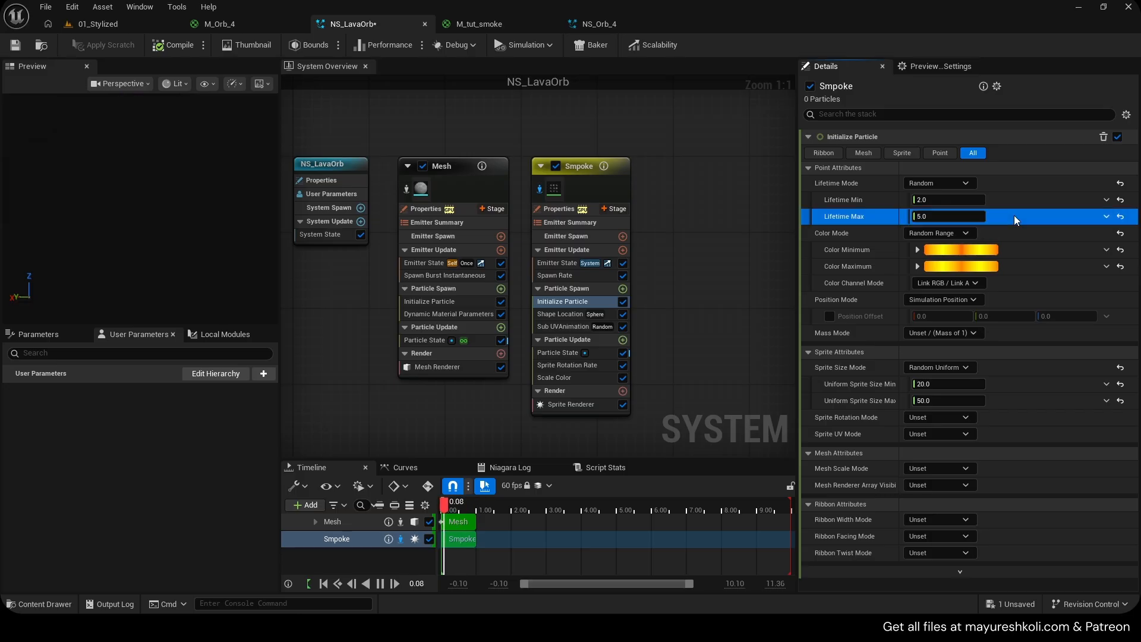
pyautogui.hotkey('ctrl', 's')
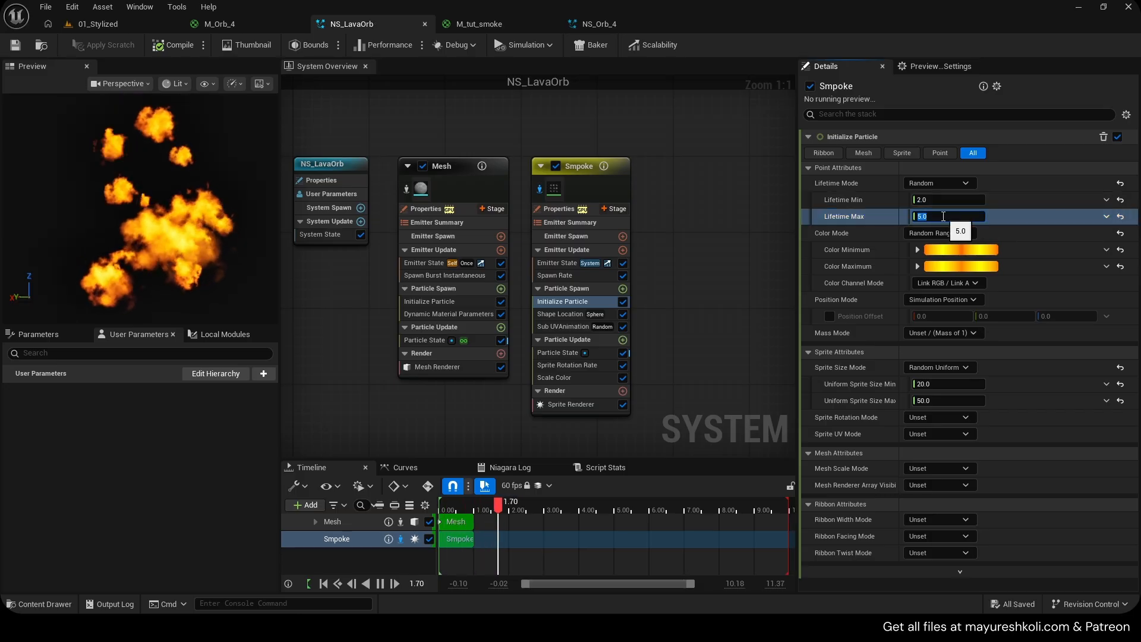
pyautogui.write('4')
pyautogui.press('Return')
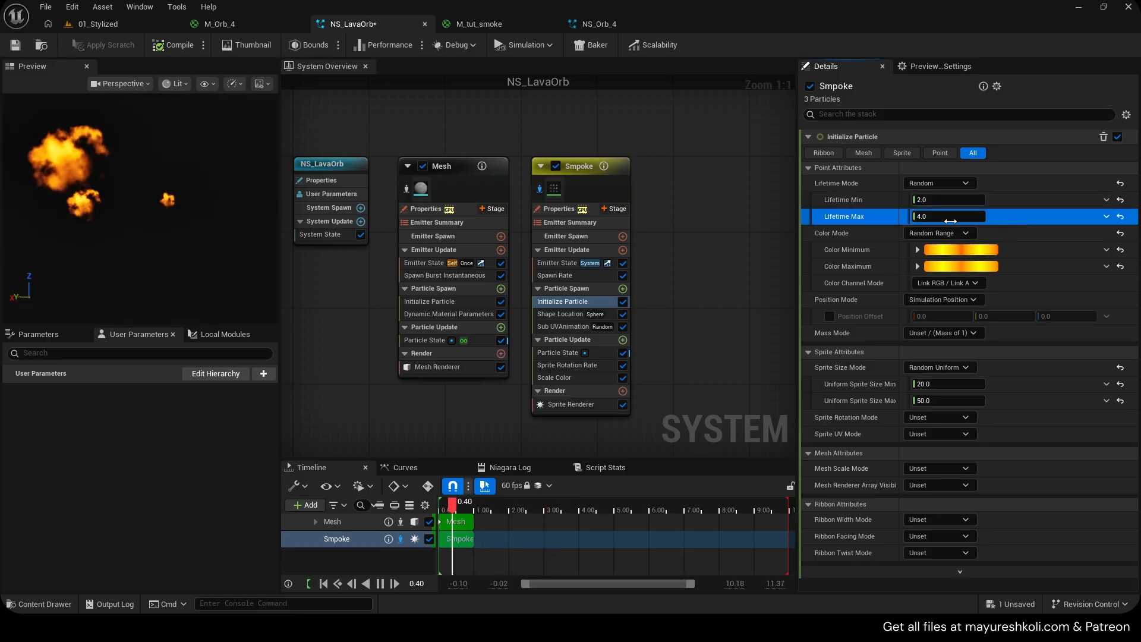
pyautogui.click(321, 206)
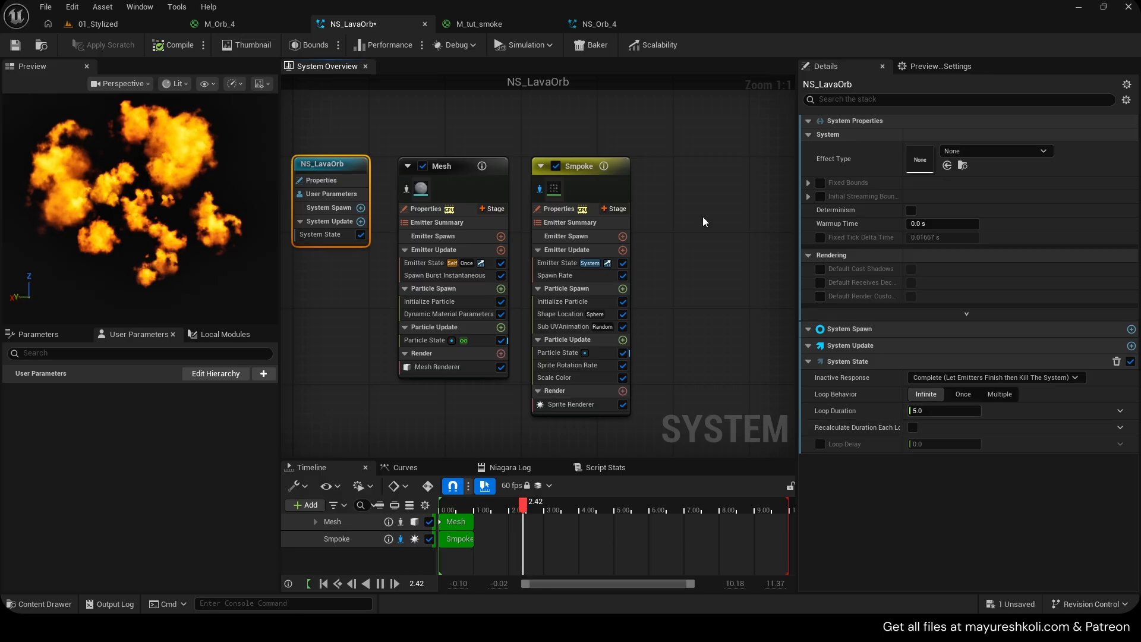
pyautogui.click(573, 170)
pyautogui.click(553, 303)
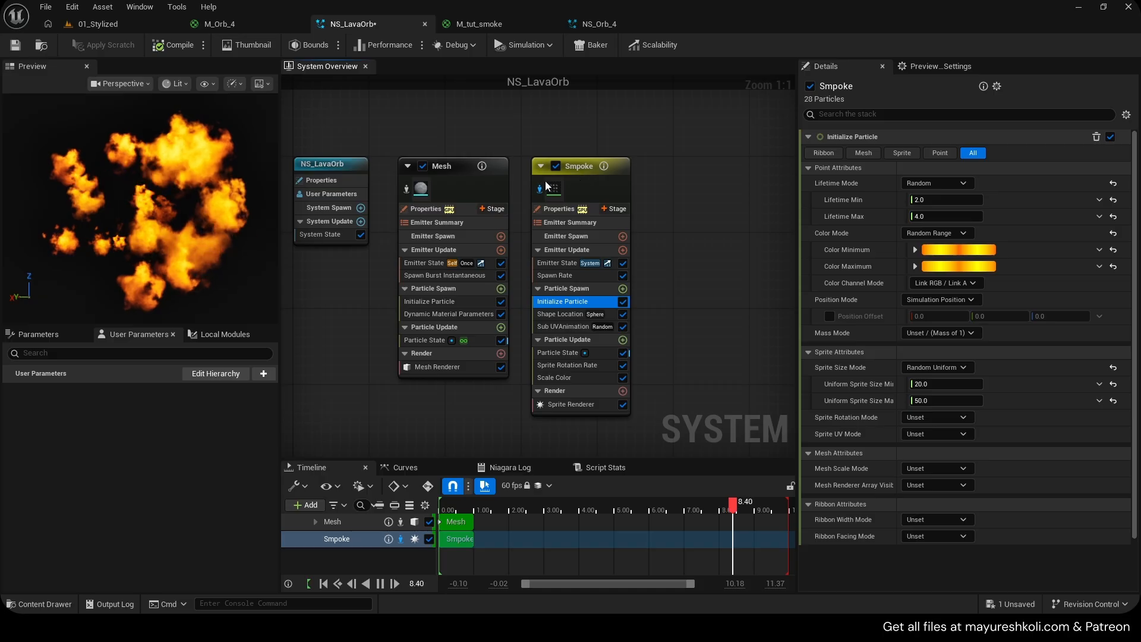
pyautogui.click(16, 46)
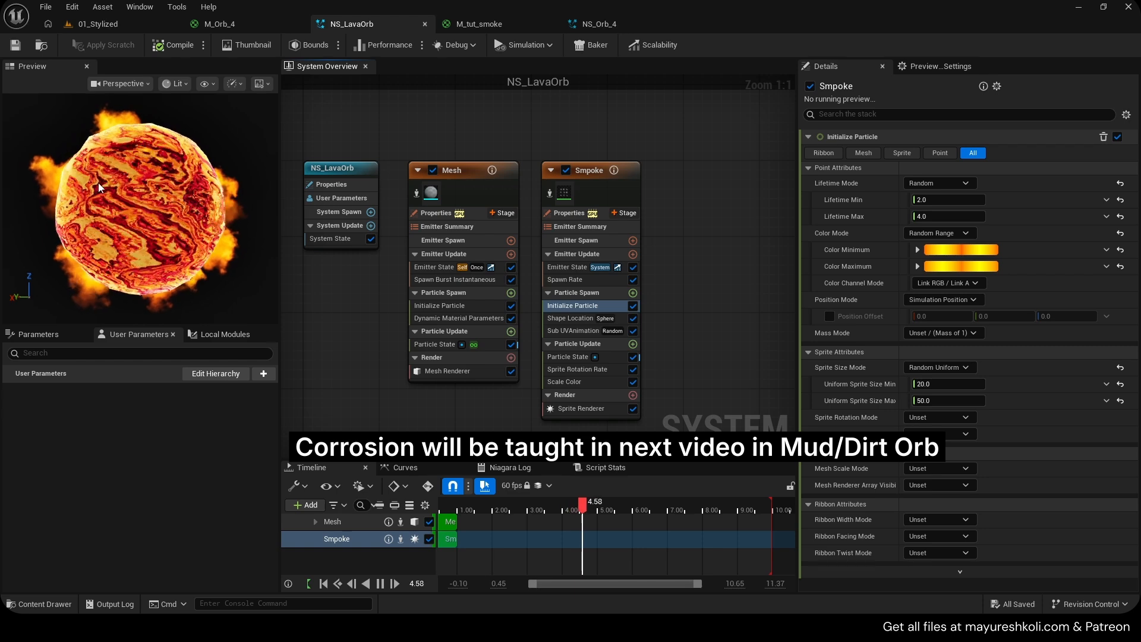
# Add a Minimal emitter to NS_LavaOrb, rename it Embers, and align it beside the Smpoke emitter.
pyautogui.moveTo(748, 169); pyautogui.dragTo(527, 175, button='right')
pyautogui.rightClick(600, 154)
pyautogui.click(630, 185)
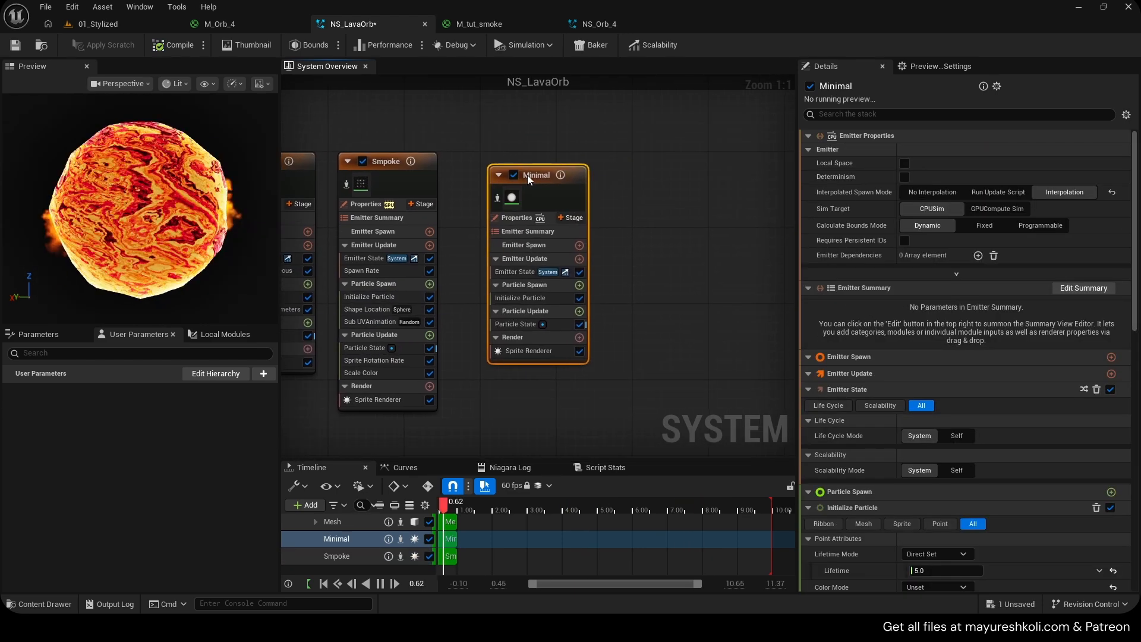
pyautogui.doubleClick(538, 174)
pyautogui.write('Embers')
pyautogui.press('Return')
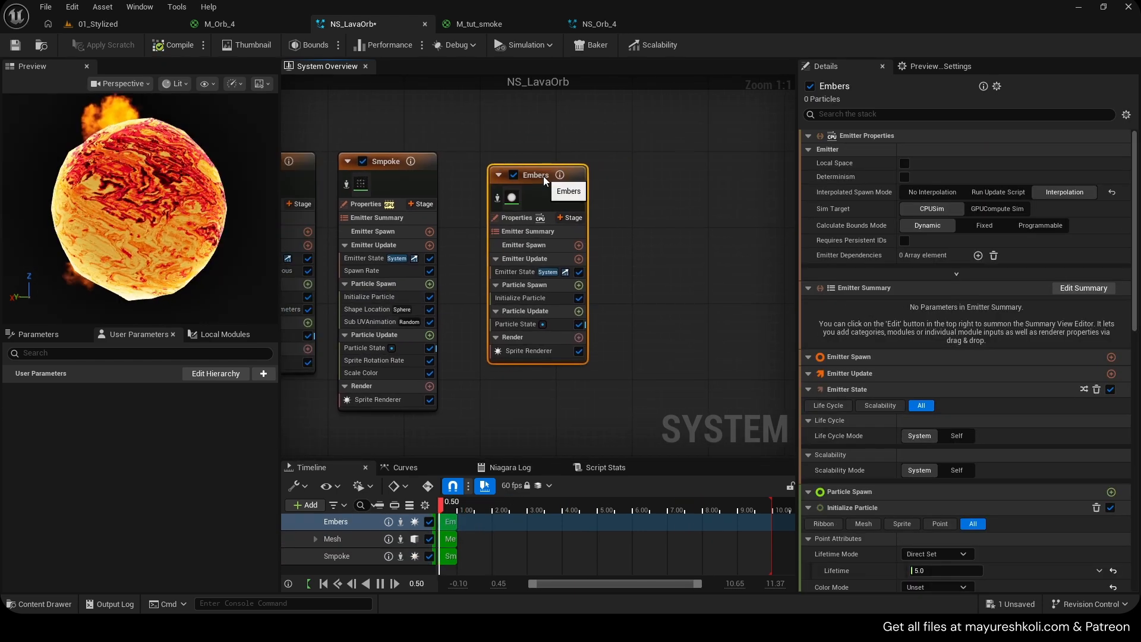
pyautogui.moveTo(544, 176); pyautogui.dragTo(520, 165)
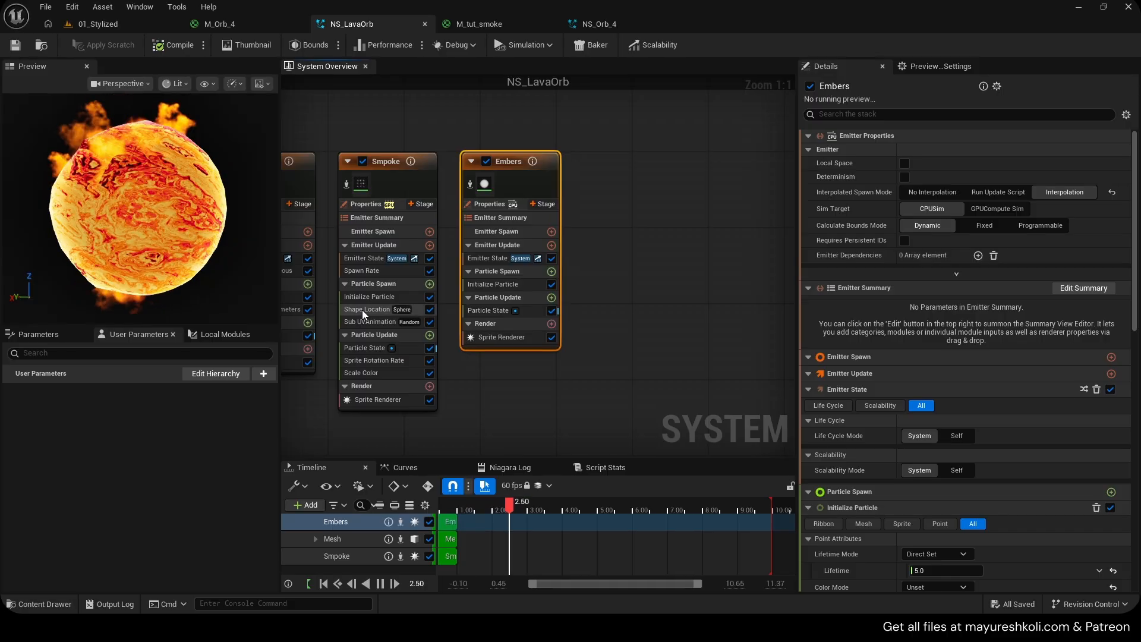
# Copy the Shape Location and Spawn Rate modules from Smpoke to Embers, moving Spawn Rate after Emitter State to fix its dependency.
pyautogui.moveTo(361, 309); pyautogui.dragTo(502, 279)
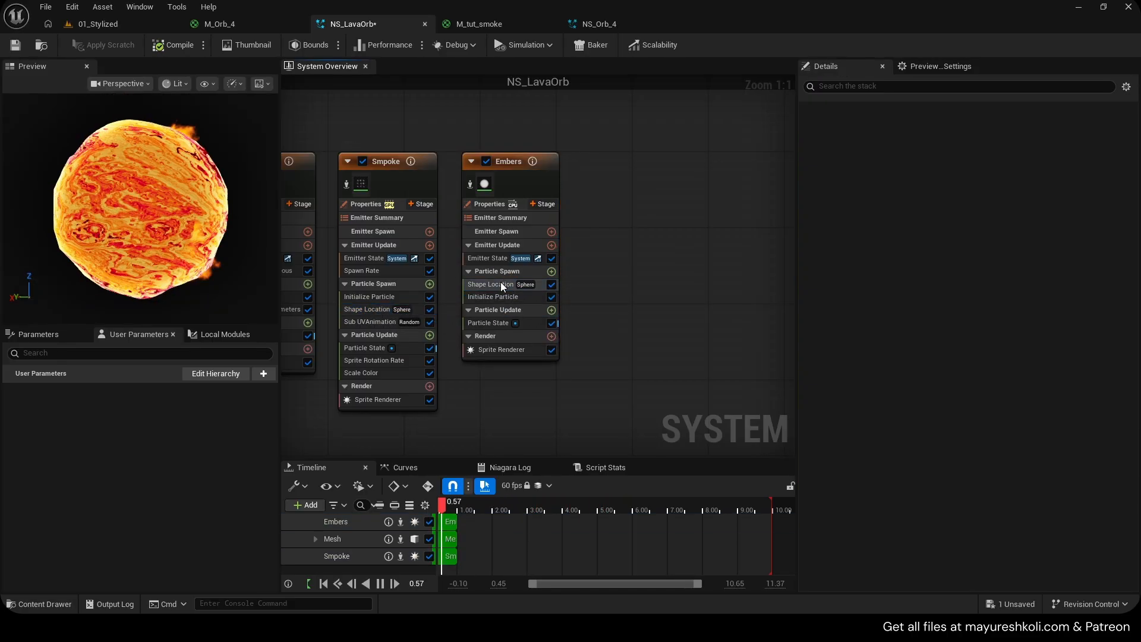
pyautogui.moveTo(481, 262); pyautogui.dragTo(510, 265, button='right')
pyautogui.moveTo(390, 272); pyautogui.dragTo(527, 258)
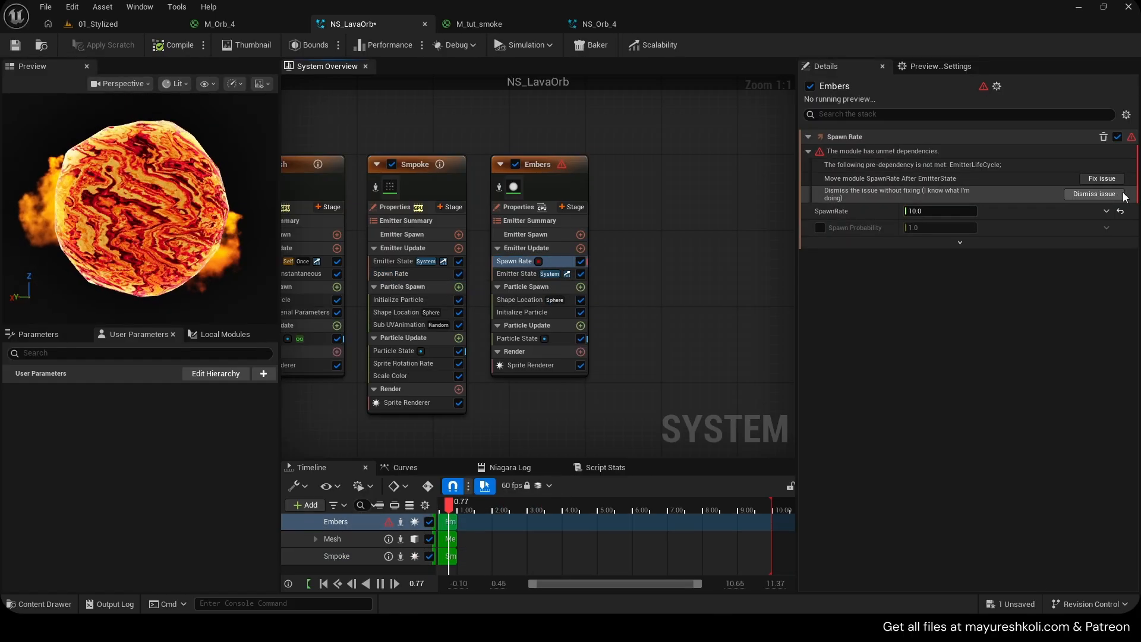
pyautogui.click(1109, 180)
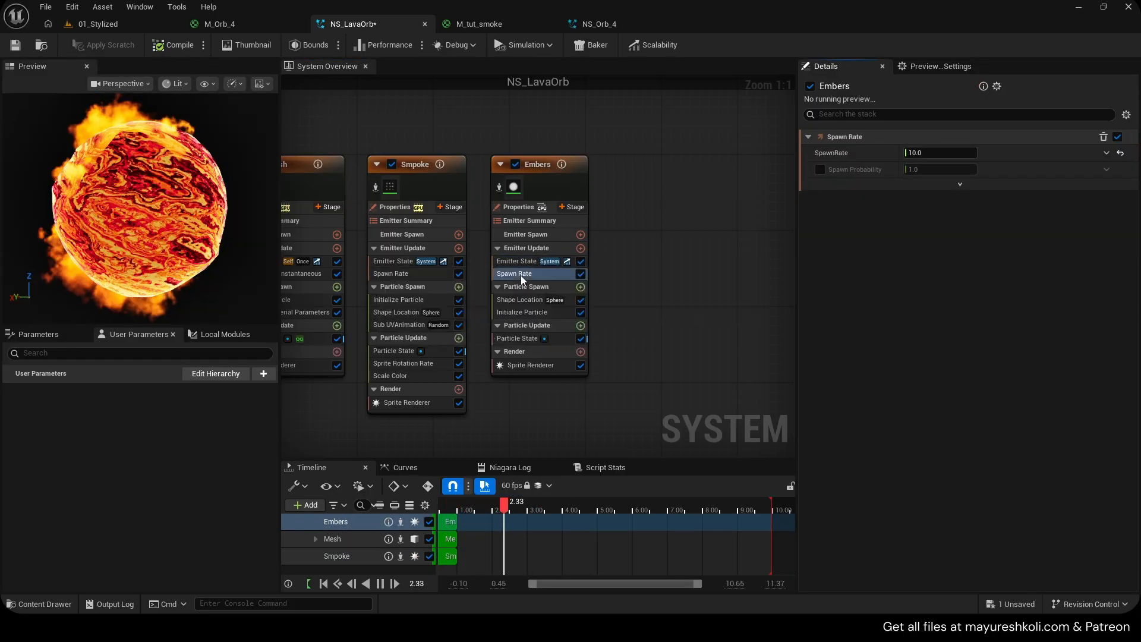
# Isolate the Embers emitter in the preview and add an Add Velocity module to its Particle Spawn stage.
pyautogui.click(499, 186)
pyautogui.moveTo(659, 305); pyautogui.dragTo(699, 299, button='right')
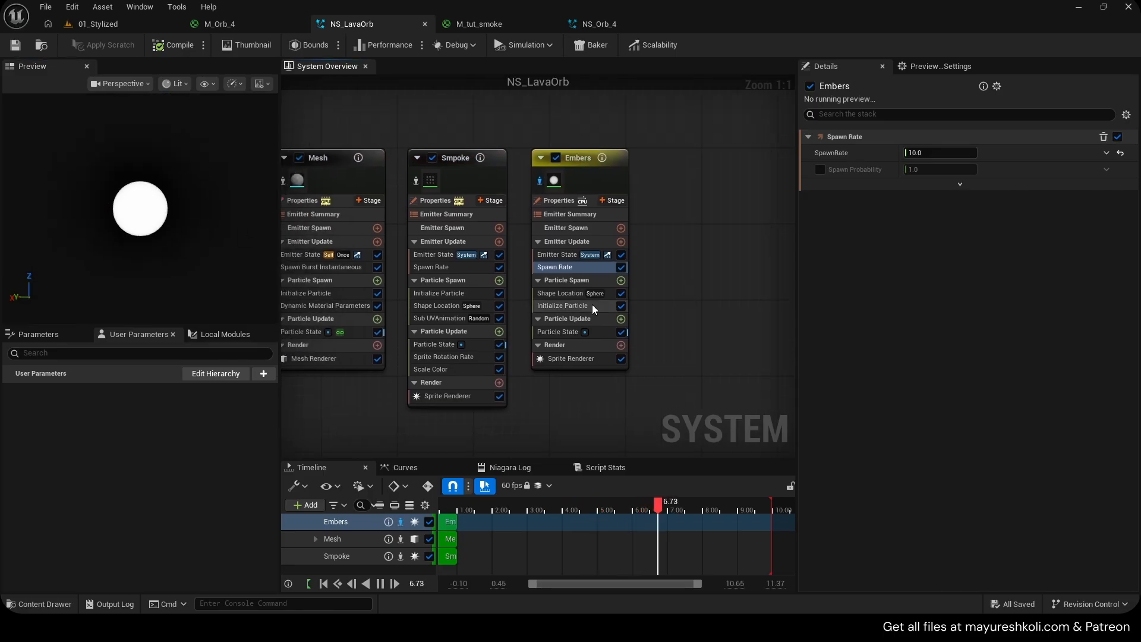
pyautogui.click(621, 280)
pyautogui.write('add')
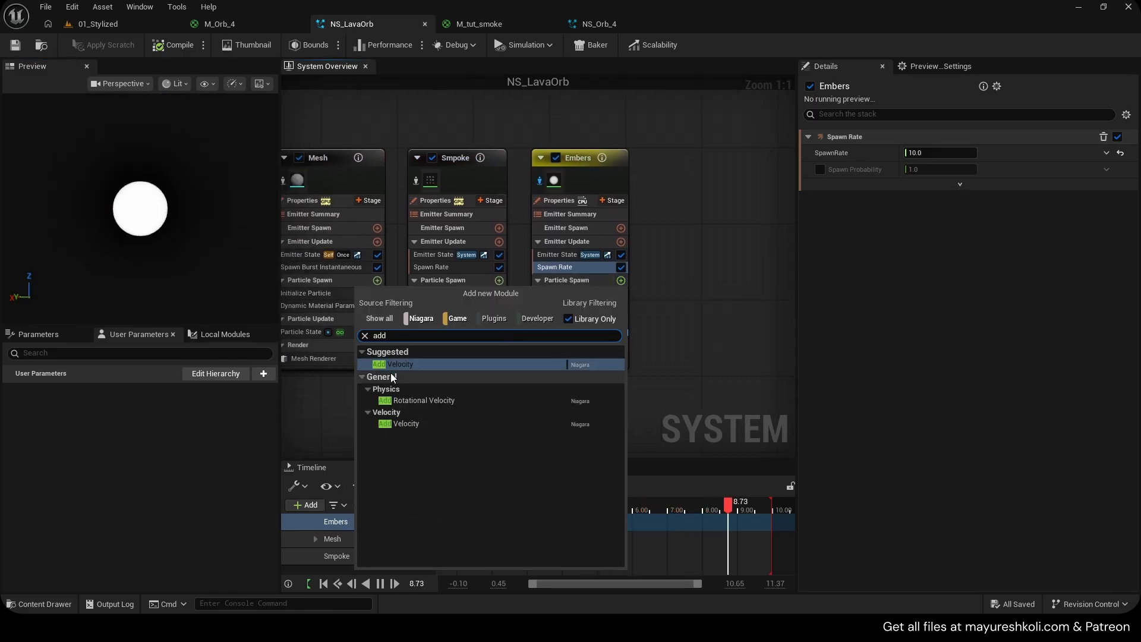
pyautogui.click(397, 364)
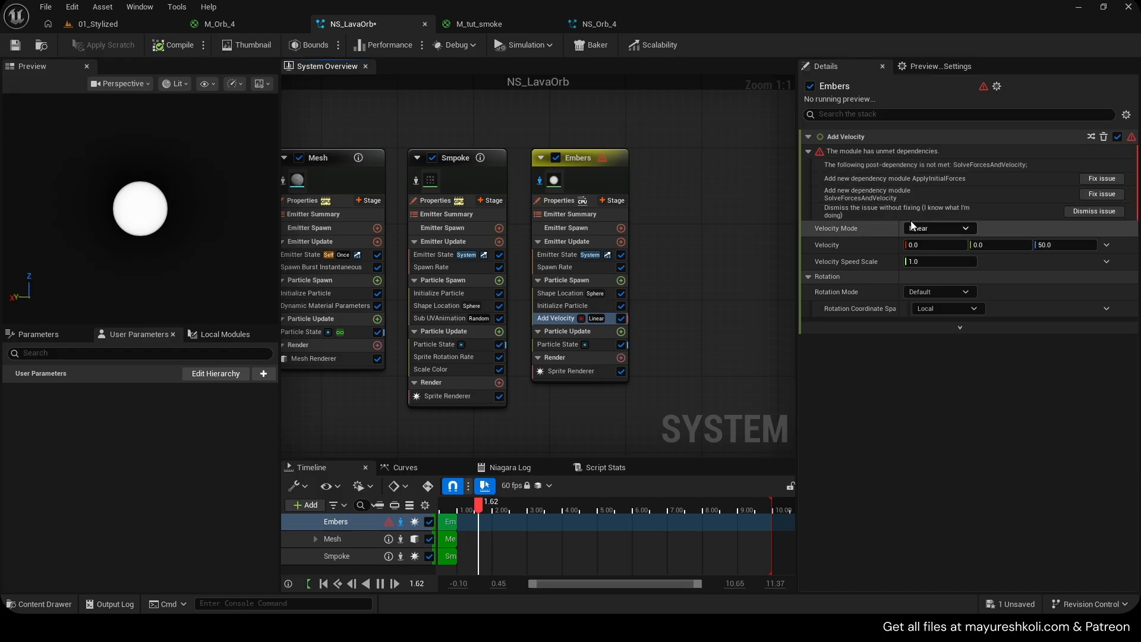
pyautogui.click(1089, 180)
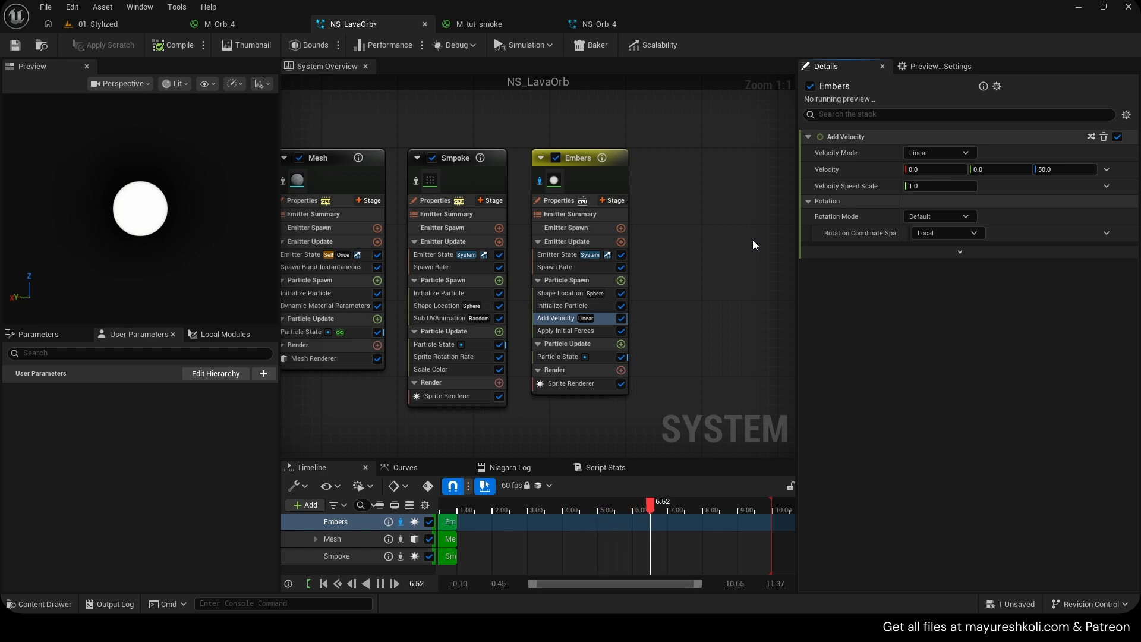
pyautogui.moveTo(744, 253); pyautogui.dragTo(692, 247, button='right')
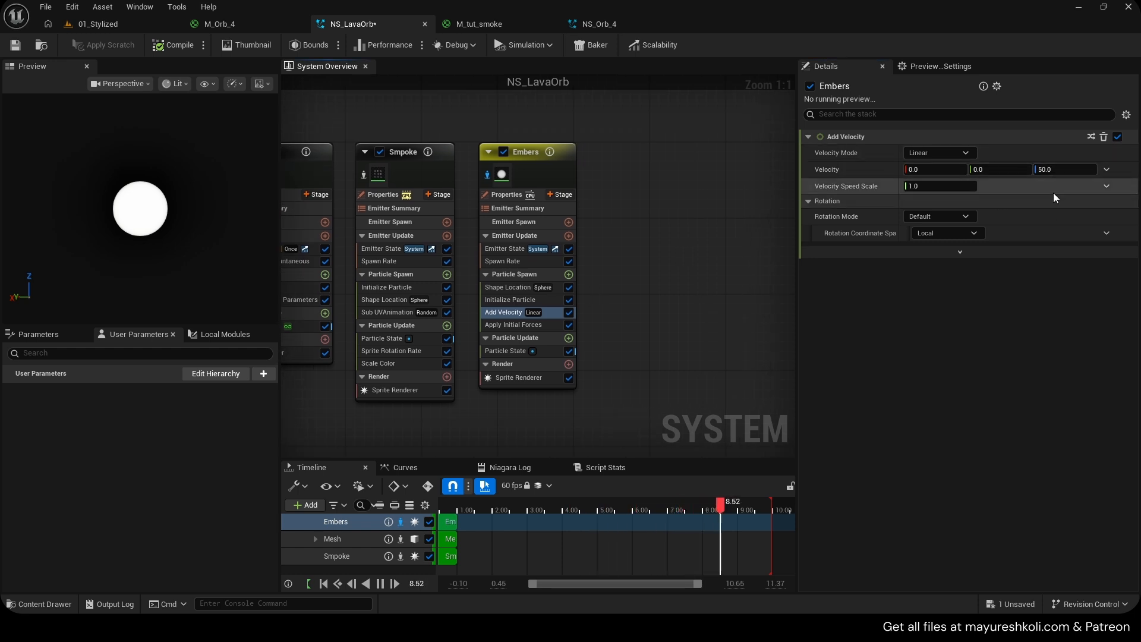
pyautogui.hotkey('ctrl', 'z')
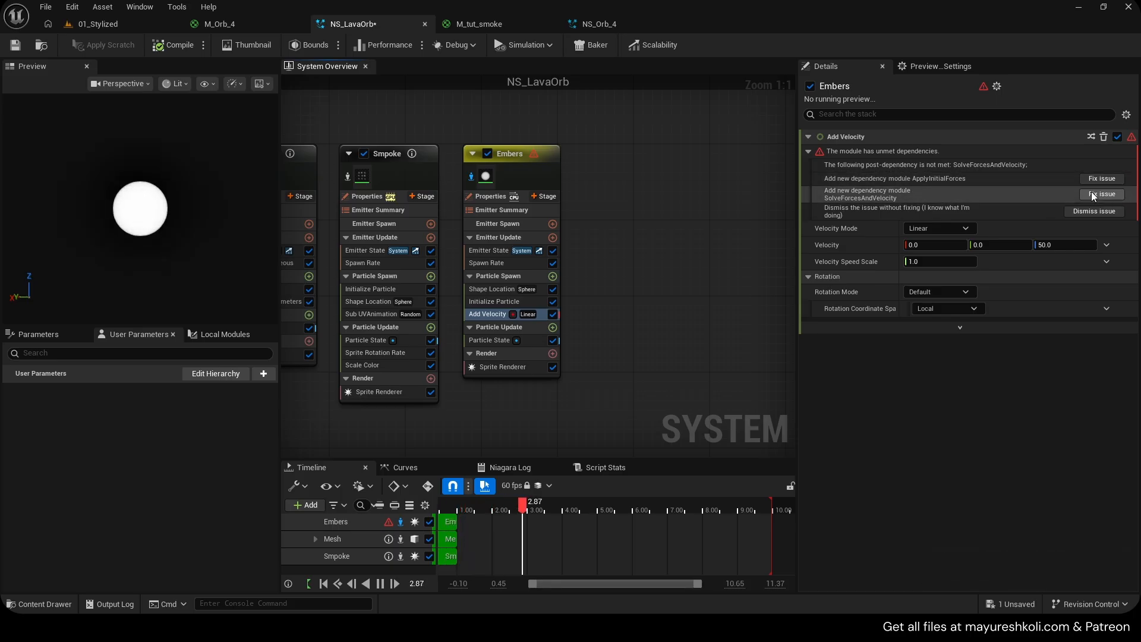
pyautogui.click(1101, 179)
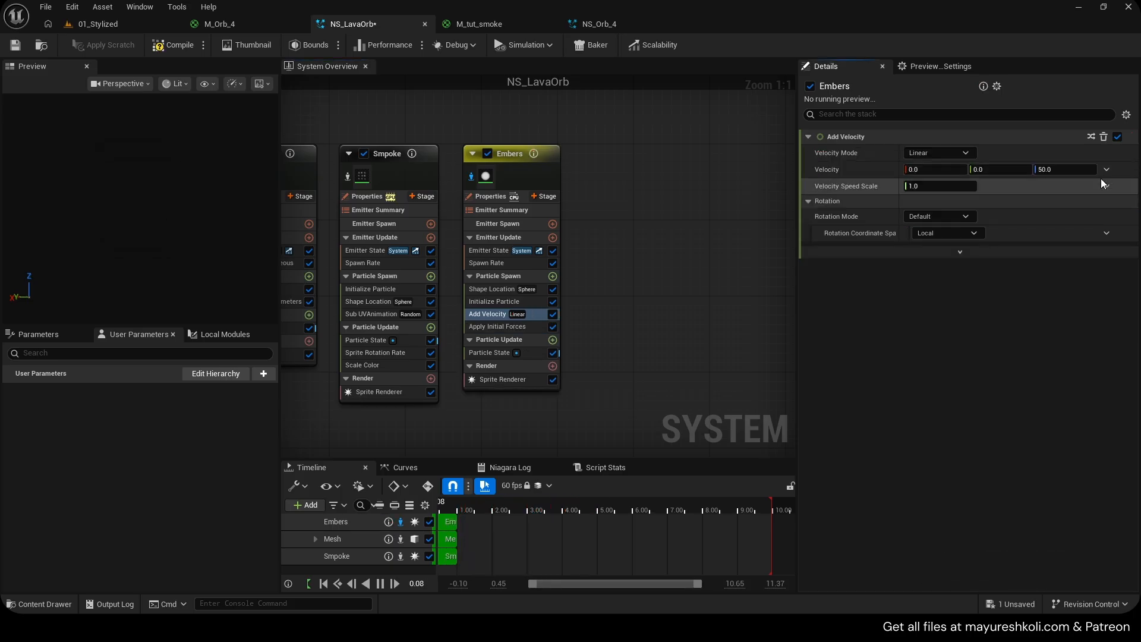
pyautogui.hotkey('ctrl', 'z')
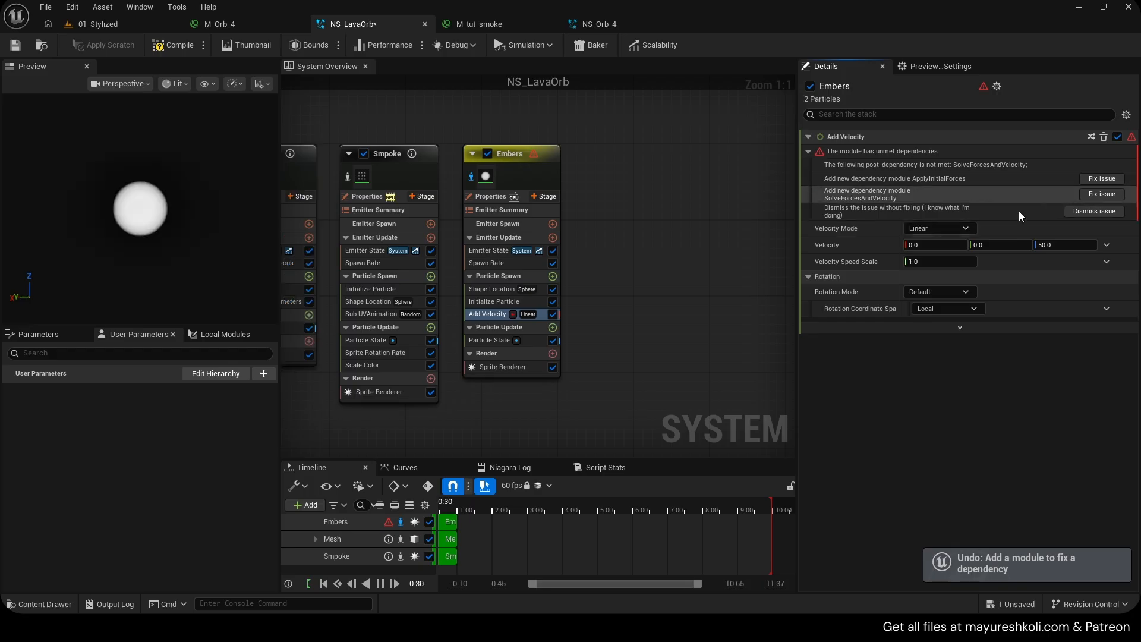
pyautogui.click(1104, 194)
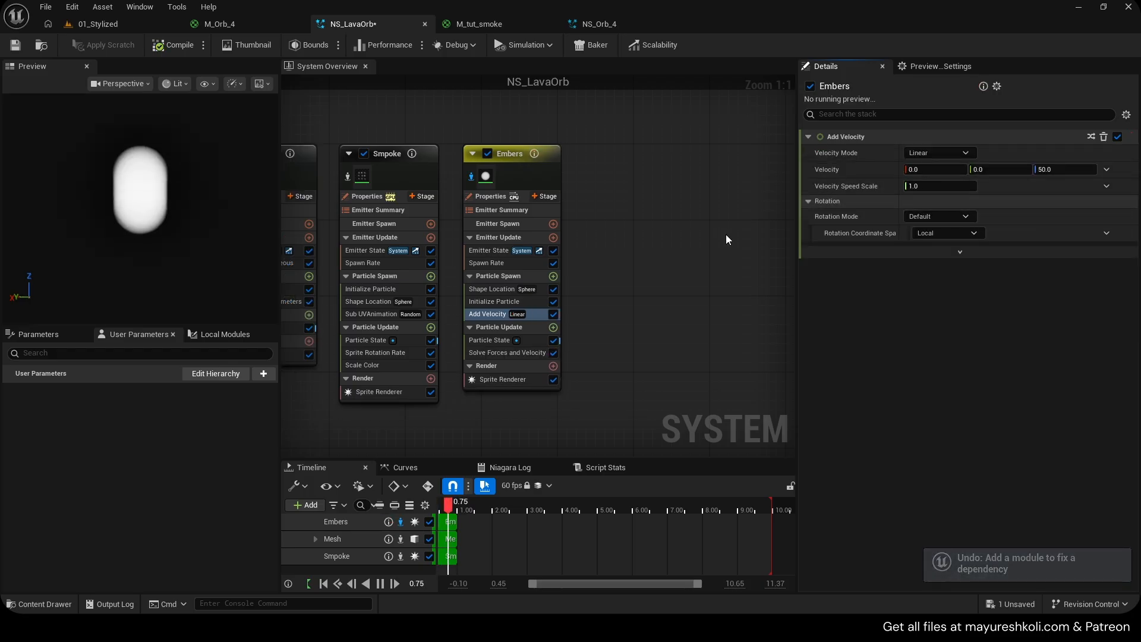
pyautogui.hotkey('ctrl', 'z')
# Add the Apply Initial Forces dependency and a Solve Forces and Velocity module in Particle Update to Embers, then save.
pyautogui.click(1100, 178)
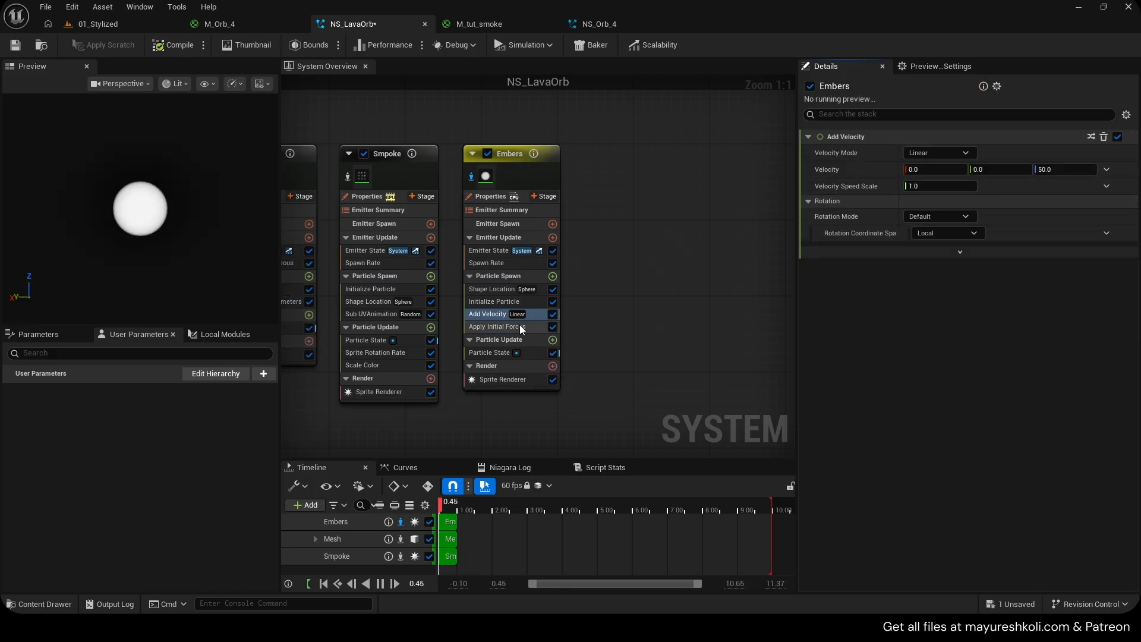
pyautogui.click(495, 326)
pyautogui.click(553, 340)
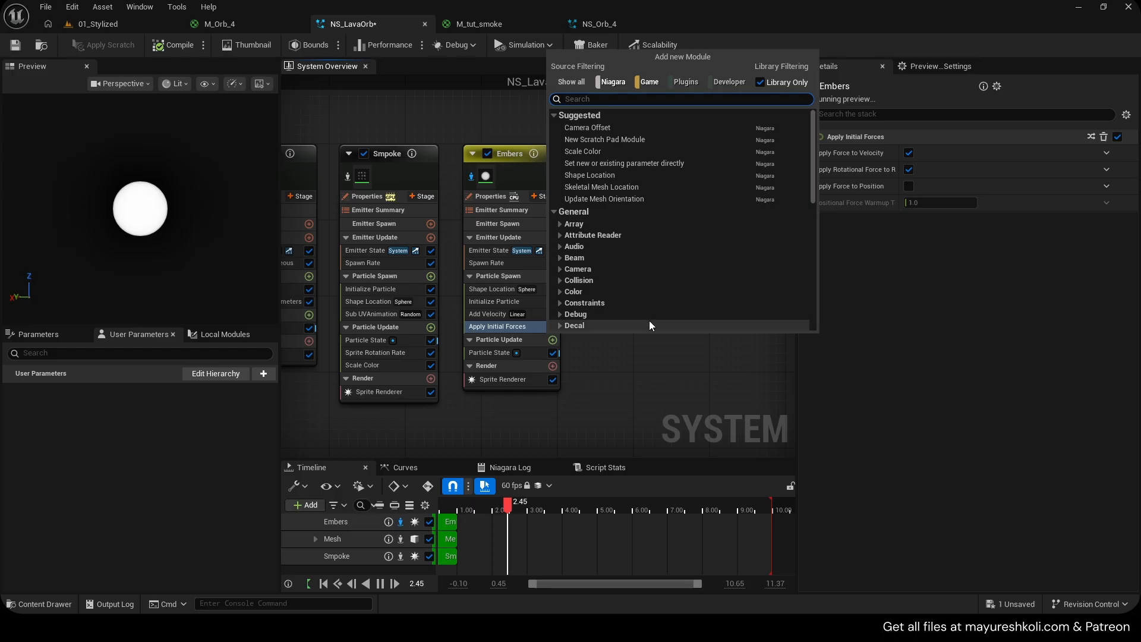
pyautogui.write('solve')
pyautogui.press('Return')
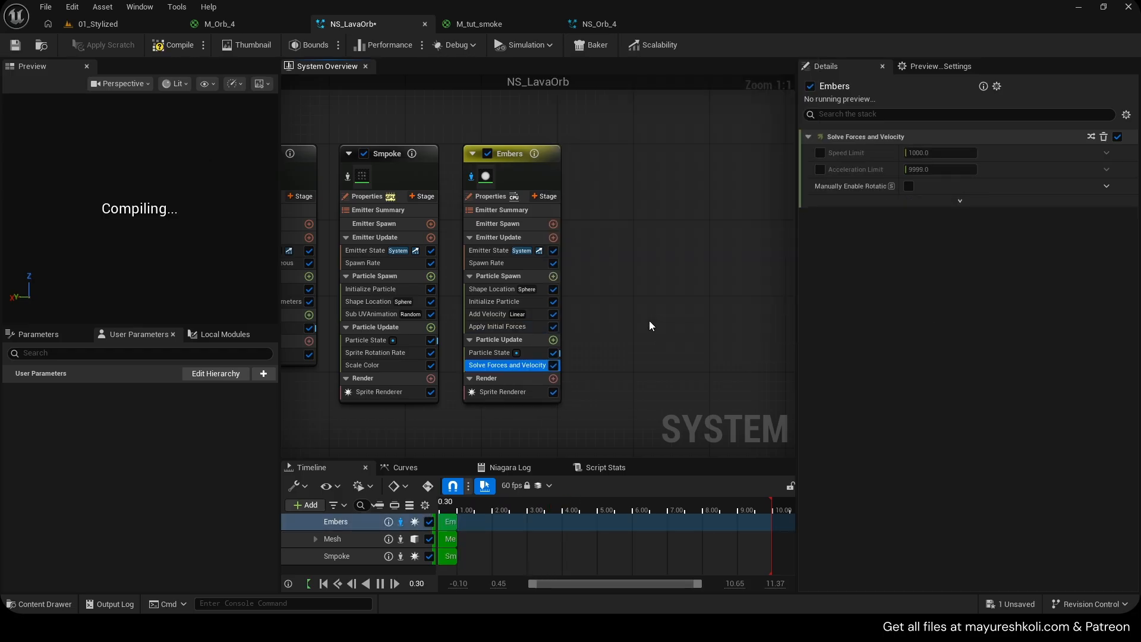
pyautogui.hotkey('ctrl', 's')
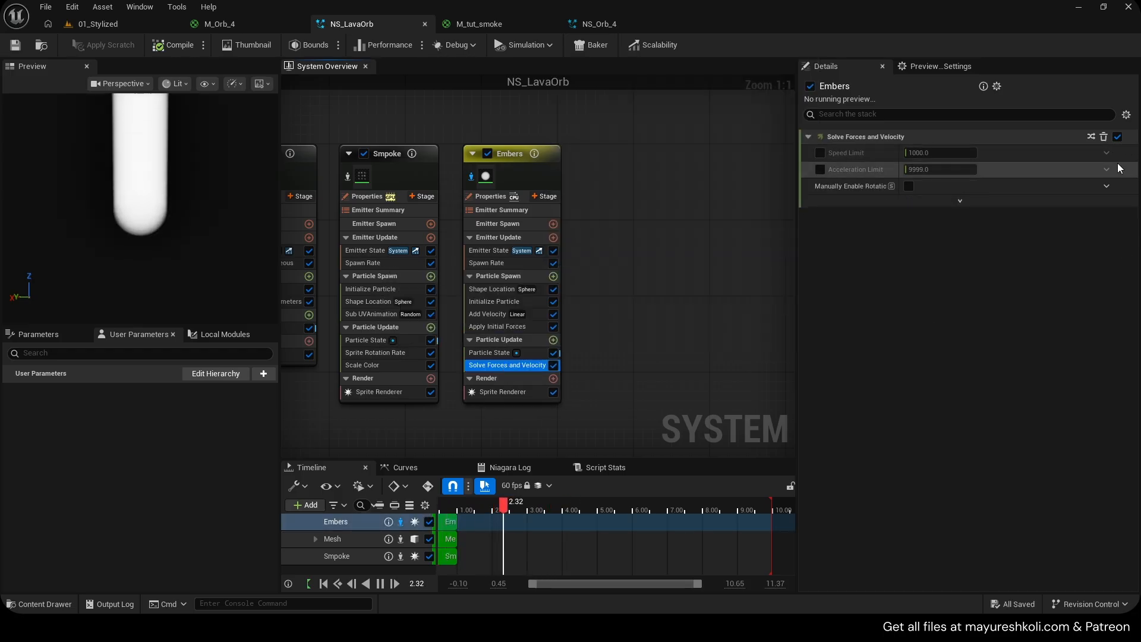
# Set the Embers Add Velocity mode to From Point, show all emitters in the preview, and open the Embers Shape Location settings.
pyautogui.click(501, 324)
pyautogui.click(493, 313)
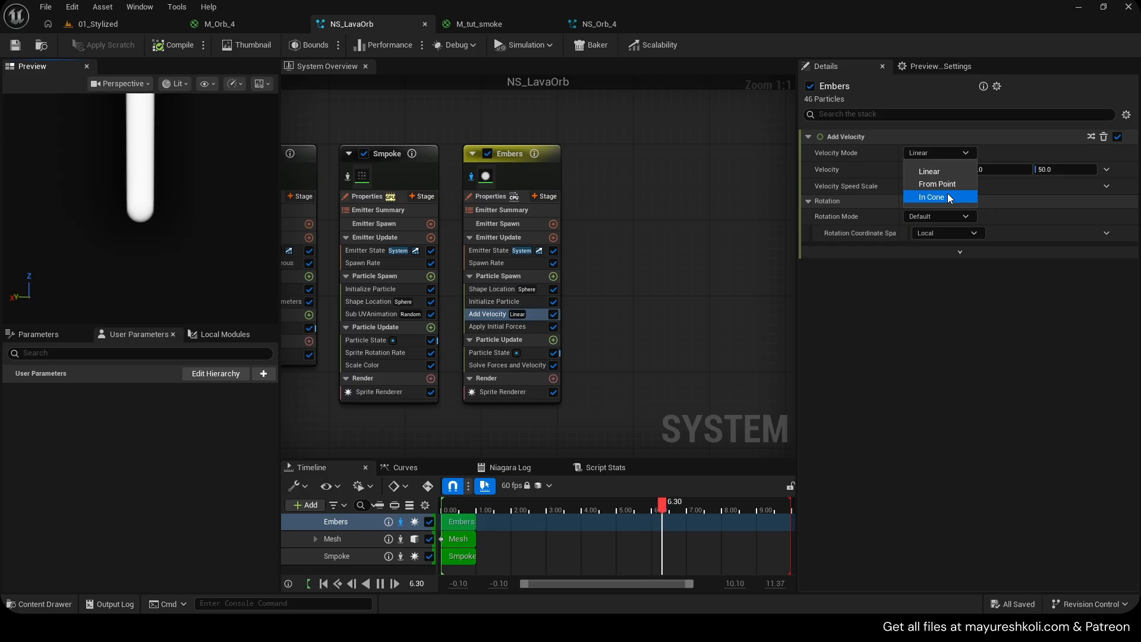
pyautogui.click(937, 184)
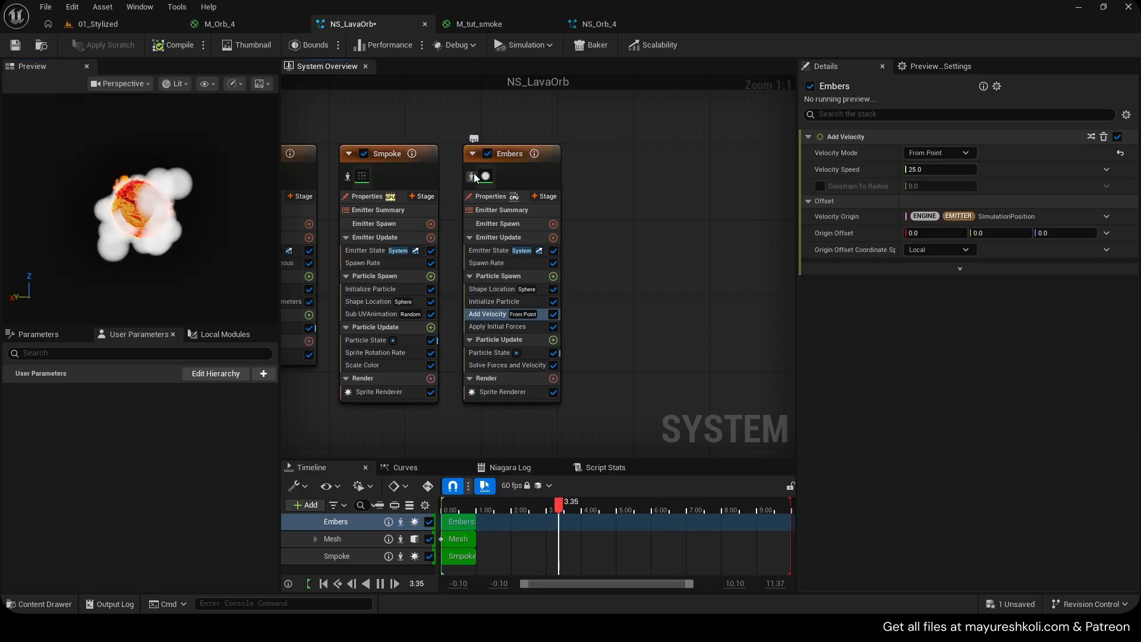
pyautogui.scroll(5, 160, 220)
pyautogui.click(492, 289)
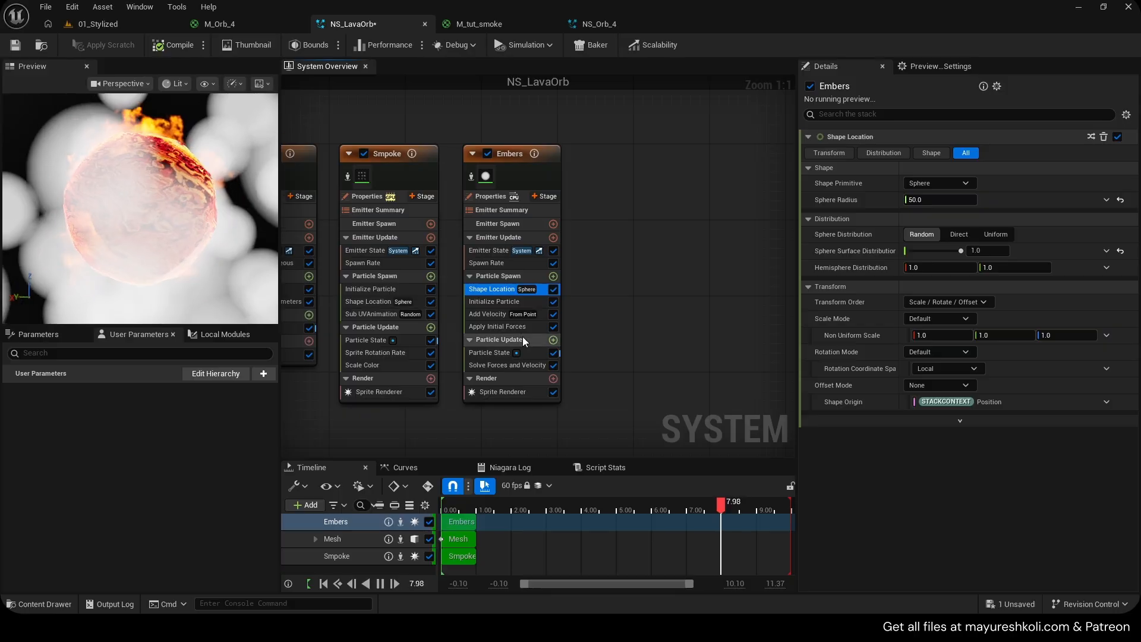
# Set the Lifetime Mode to Random in the Embers emitter's Initialize Particle module.
pyautogui.click(498, 301)
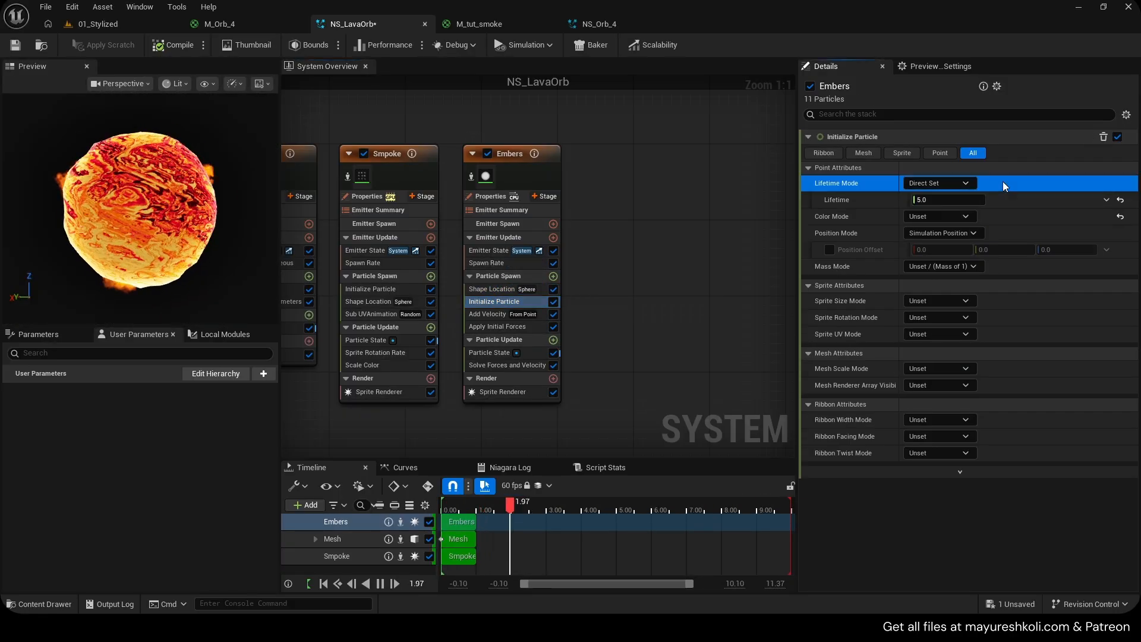
pyautogui.click(938, 183)
pyautogui.click(935, 214)
pyautogui.click(943, 201)
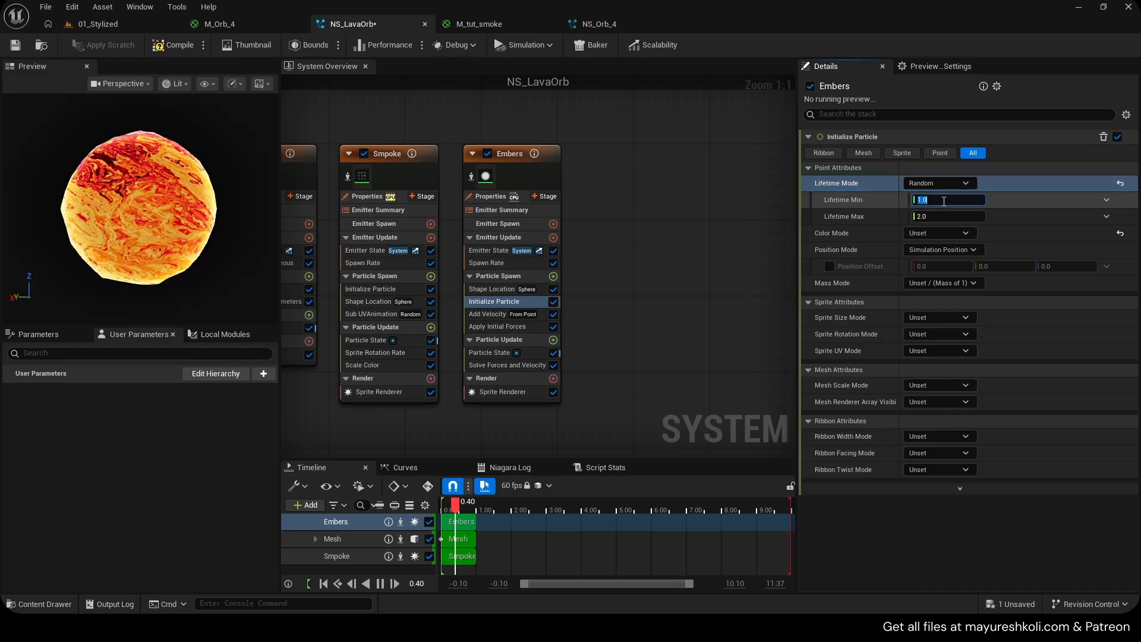
pyautogui.click(965, 216)
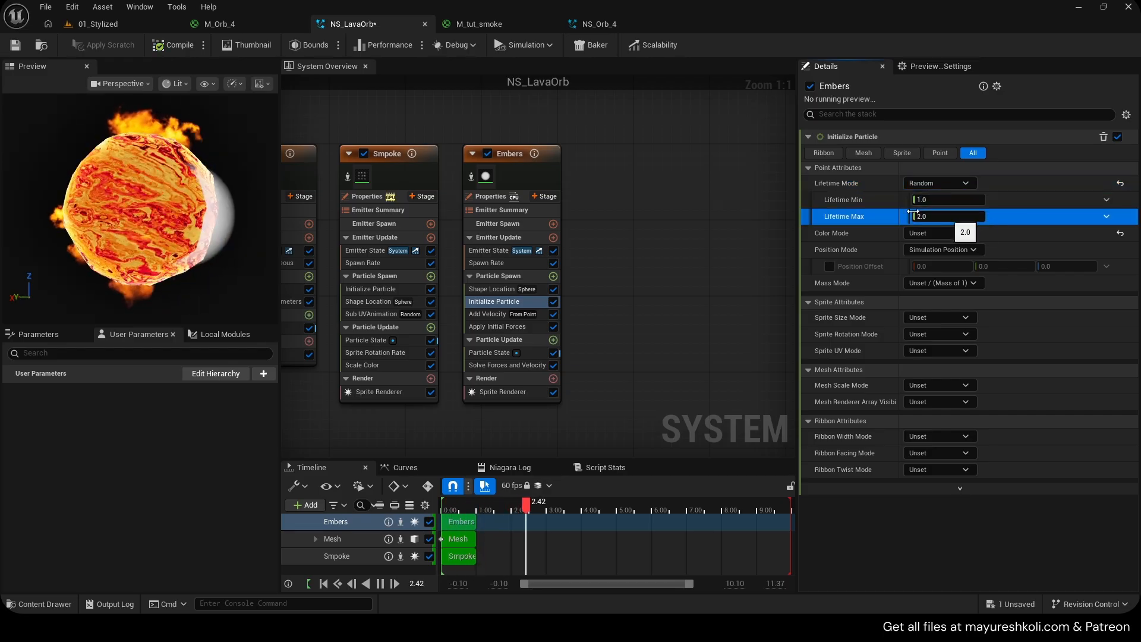
# Set the Embers Sprite Size Mode to Random Uniform with a minimum of 1 and a maximum of 5.
pyautogui.click(938, 318)
pyautogui.click(928, 345)
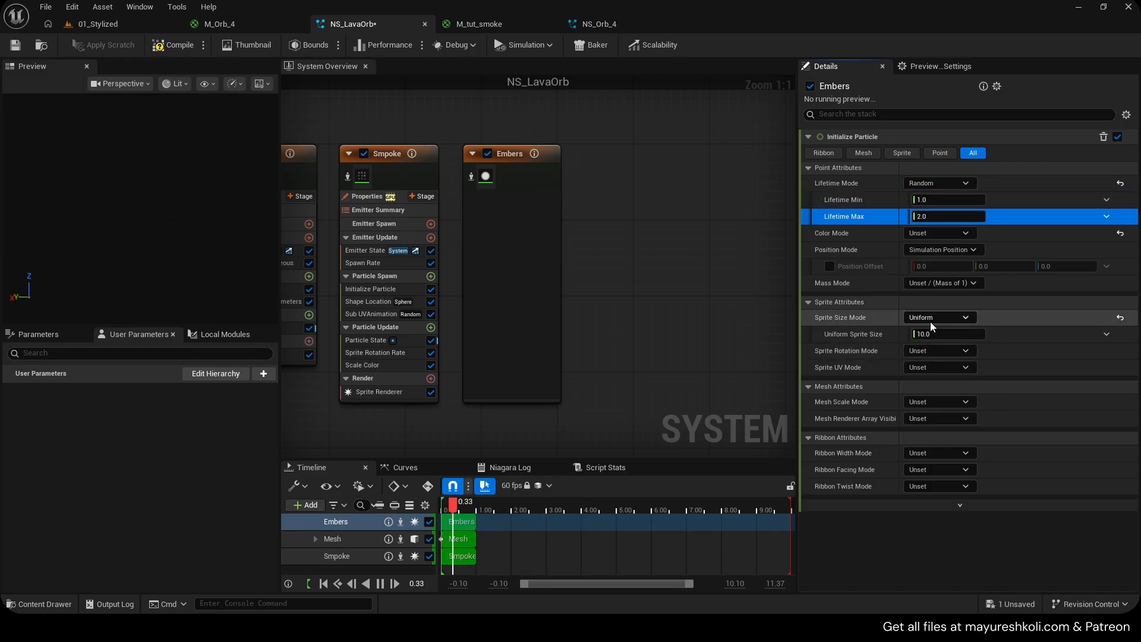
pyautogui.click(938, 317)
pyautogui.click(936, 359)
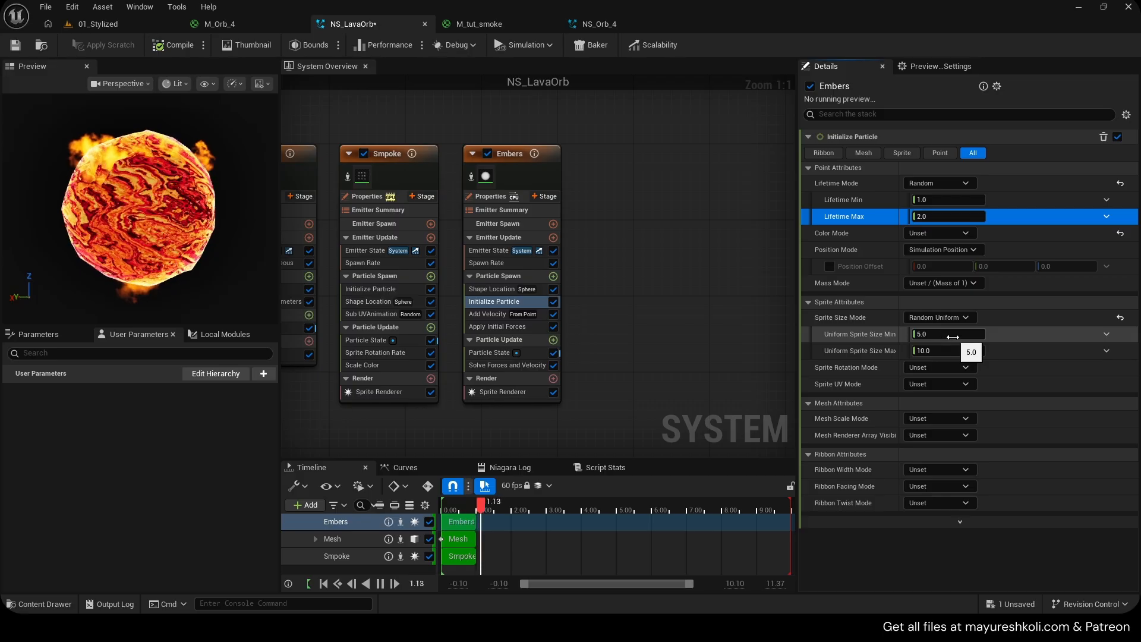
pyautogui.click(952, 337)
pyautogui.write('1')
pyautogui.click(953, 352)
pyautogui.write('5')
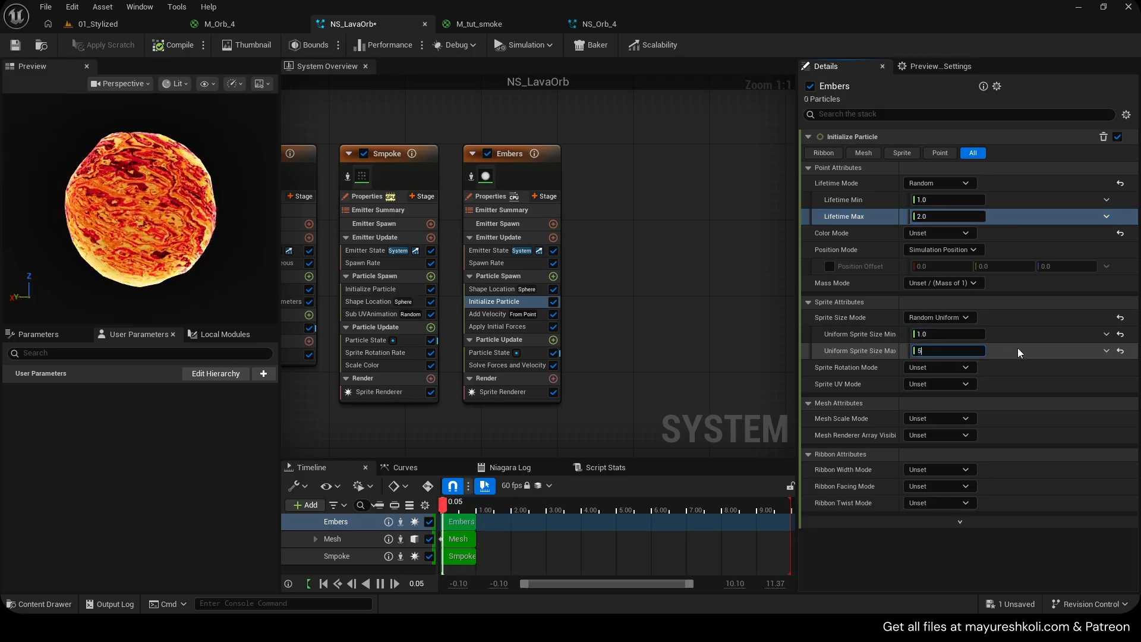
# Move the Shape Location module below Initialize Particle in the Embers Particle Spawn stage.
pyautogui.click(495, 290)
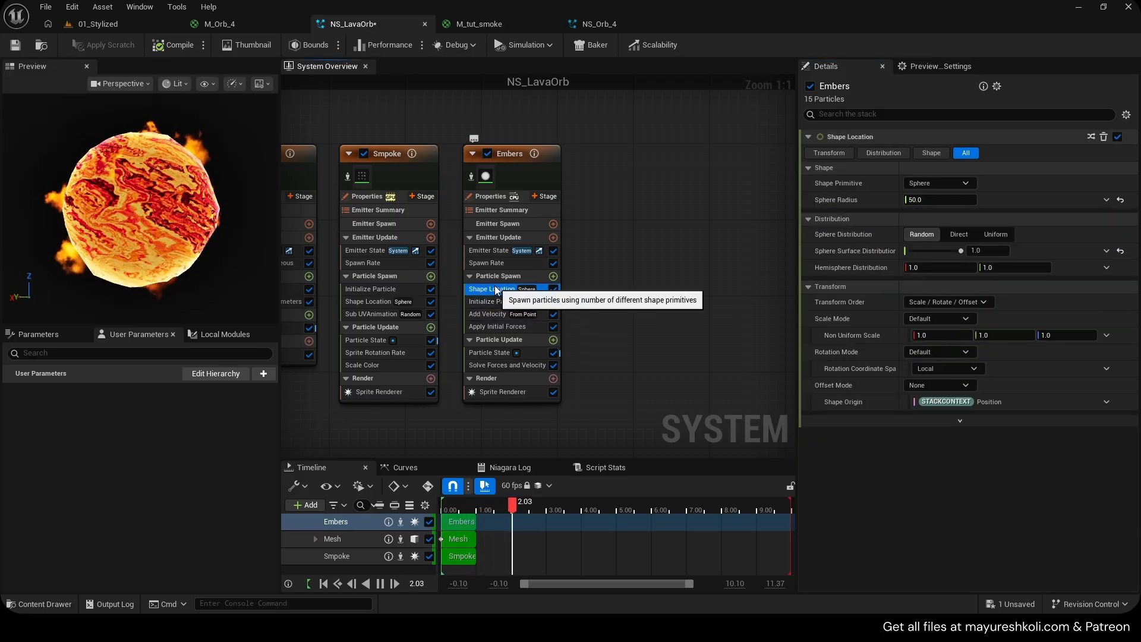
pyautogui.click(470, 177)
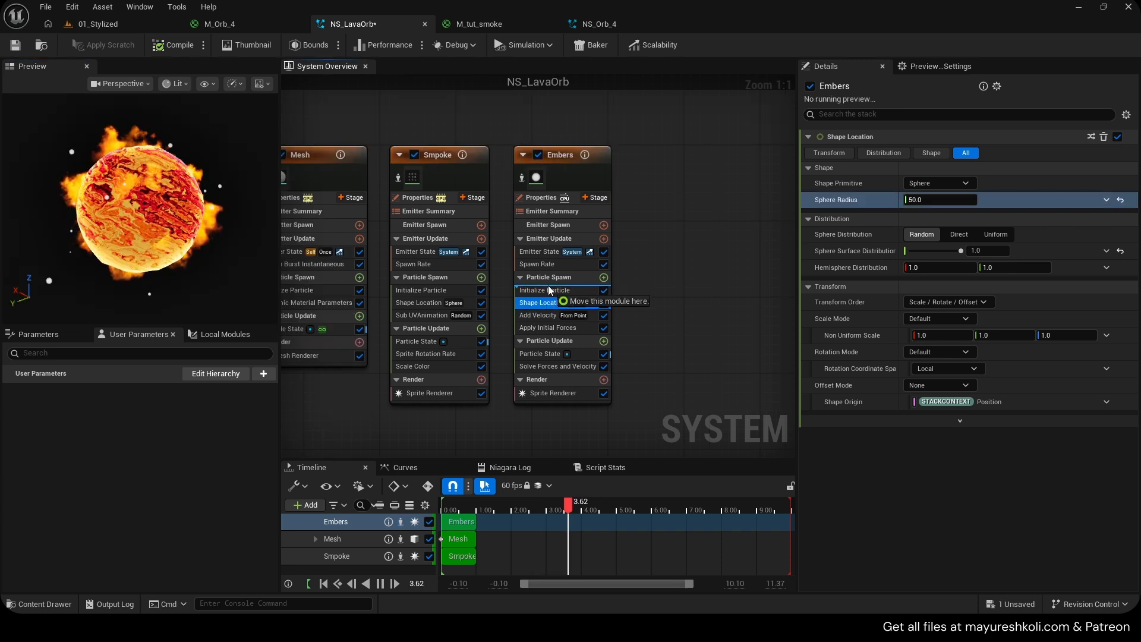
pyautogui.moveTo(549, 290); pyautogui.dragTo(550, 290)
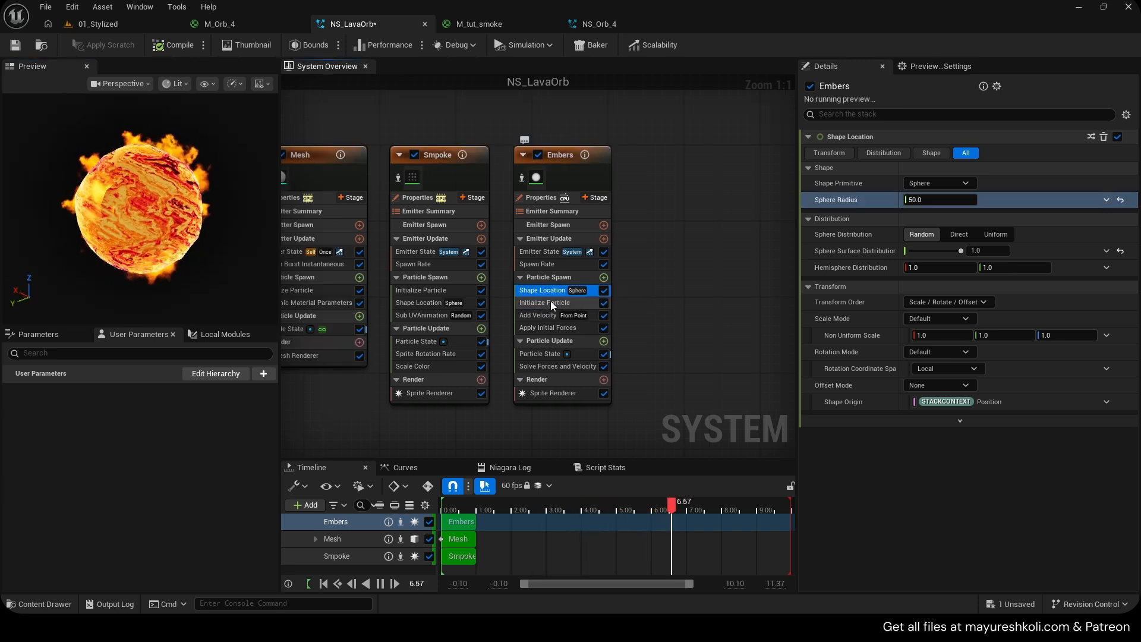
pyautogui.moveTo(538, 291); pyautogui.dragTo(546, 308)
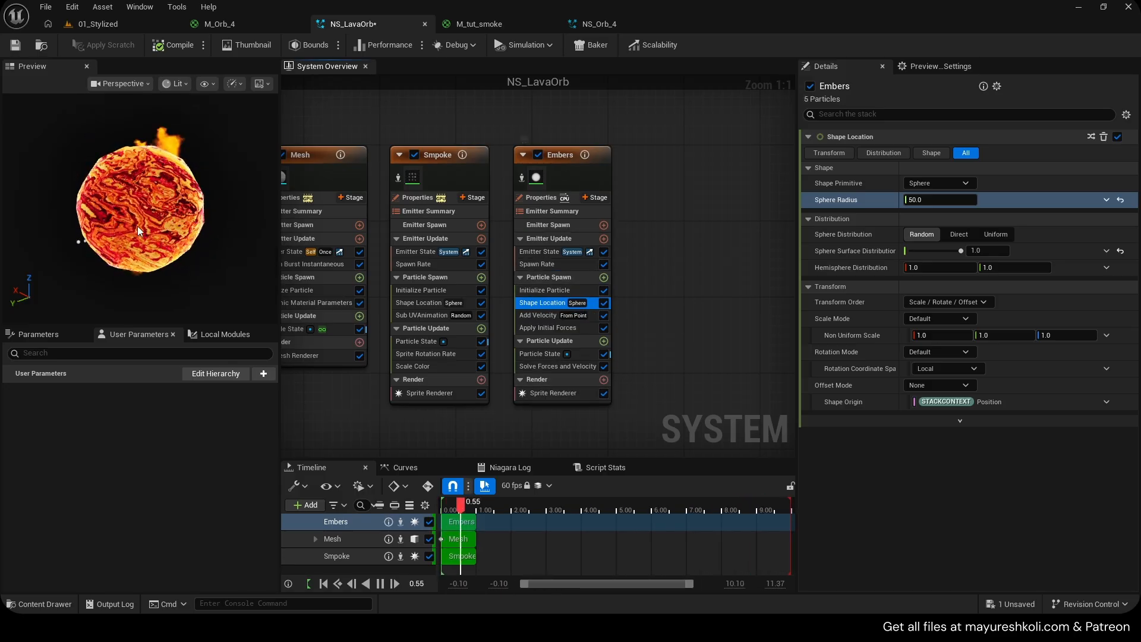
# Set the Velocity Speed of the Embers Add Velocity module to 100.
pyautogui.scroll(2, 218, 174)
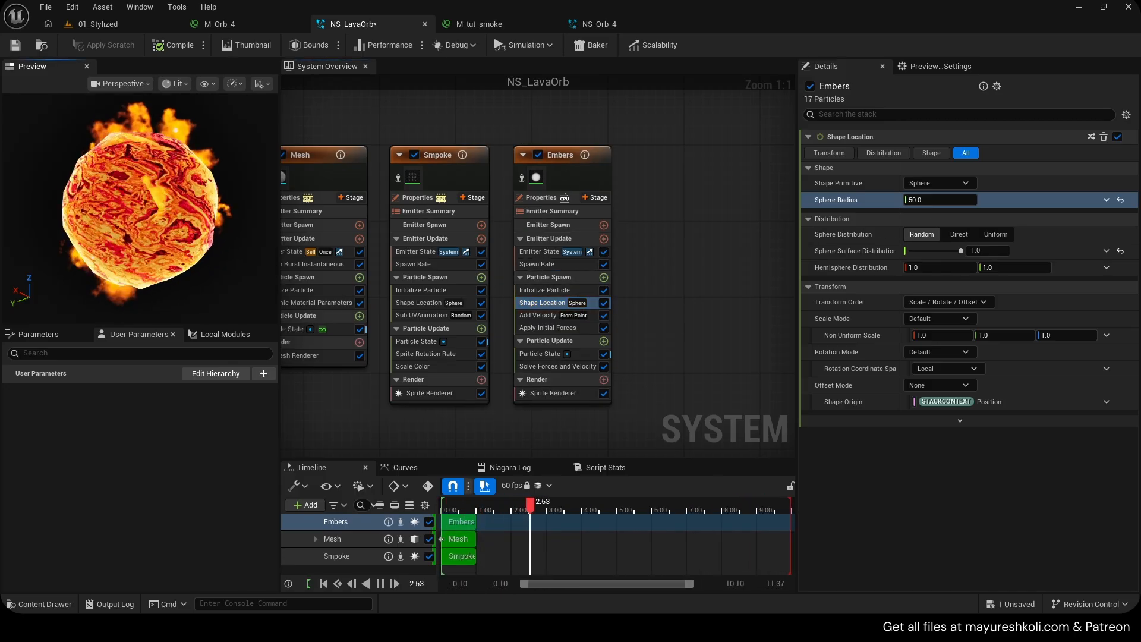
pyautogui.scroll(-2, 218, 174)
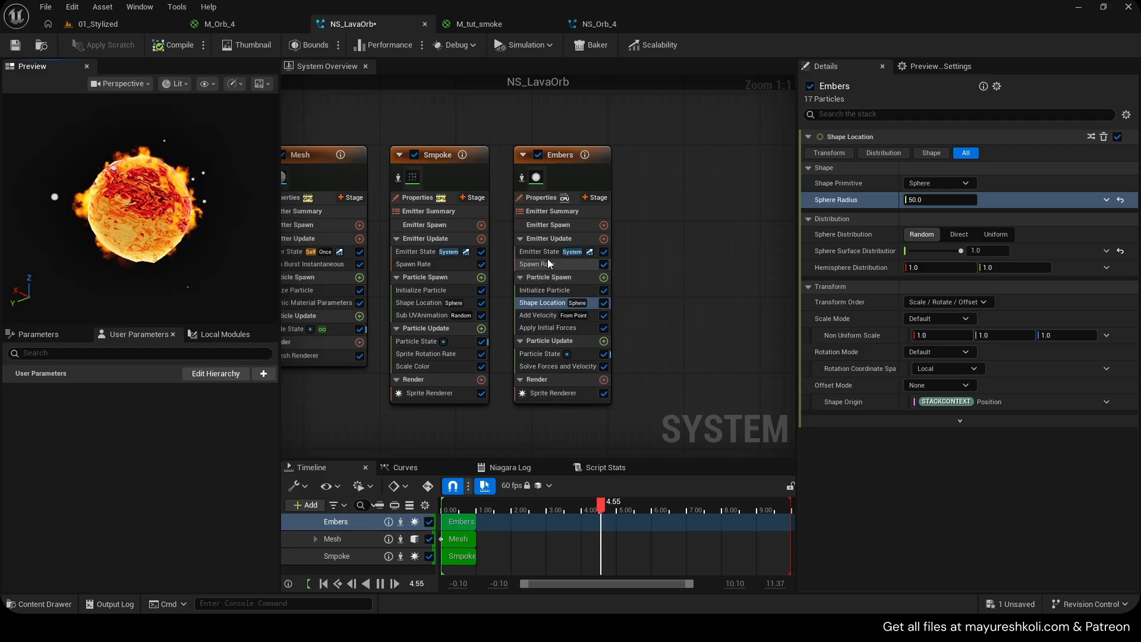
pyautogui.moveTo(642, 299); pyautogui.dragTo(648, 300, button='right')
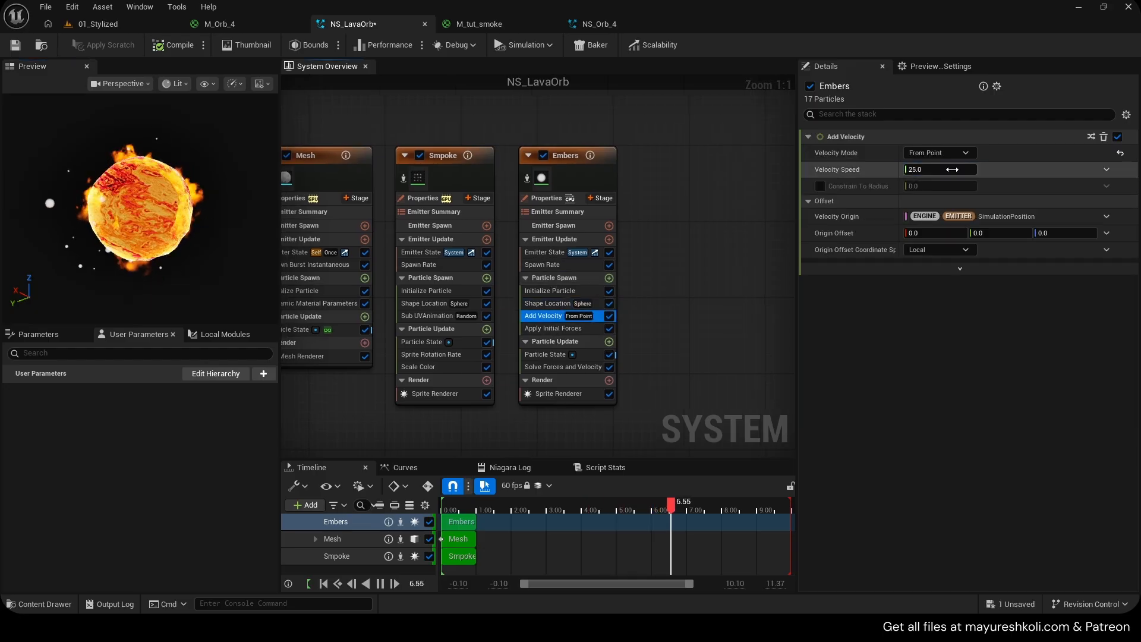
pyautogui.click(952, 169)
pyautogui.write('100')
pyautogui.press('Return')
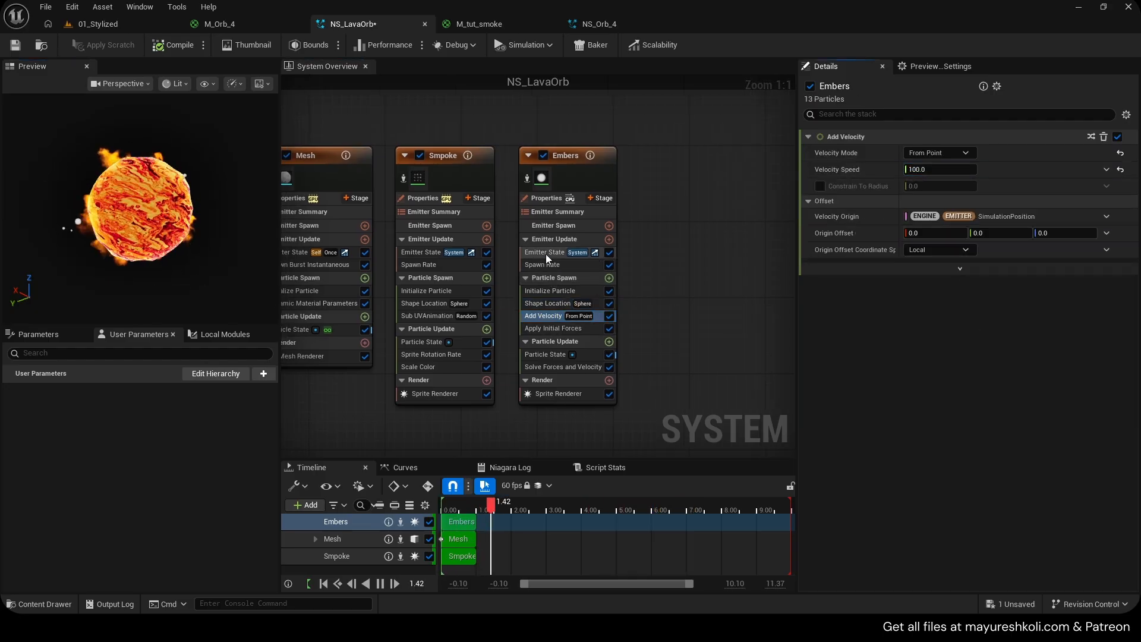
# Set the Embers particle lifetime to a minimum of 0.2 and a maximum of 0.5.
pyautogui.click(548, 292)
pyautogui.click(926, 200)
pyautogui.write('0')
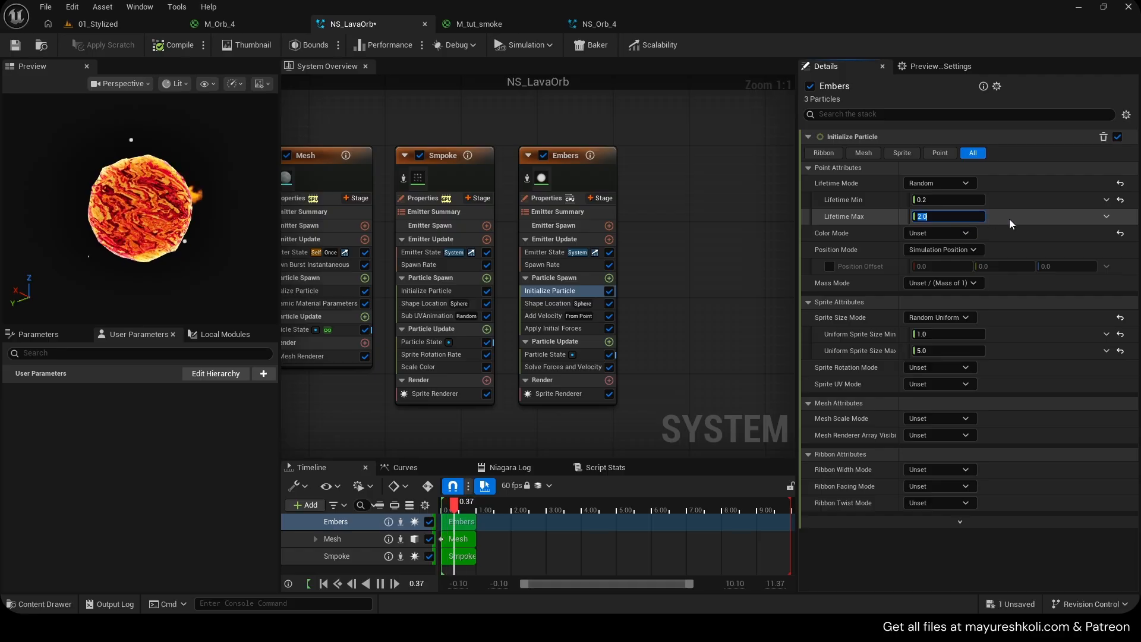
pyautogui.write('0.5')
pyautogui.press('Return')
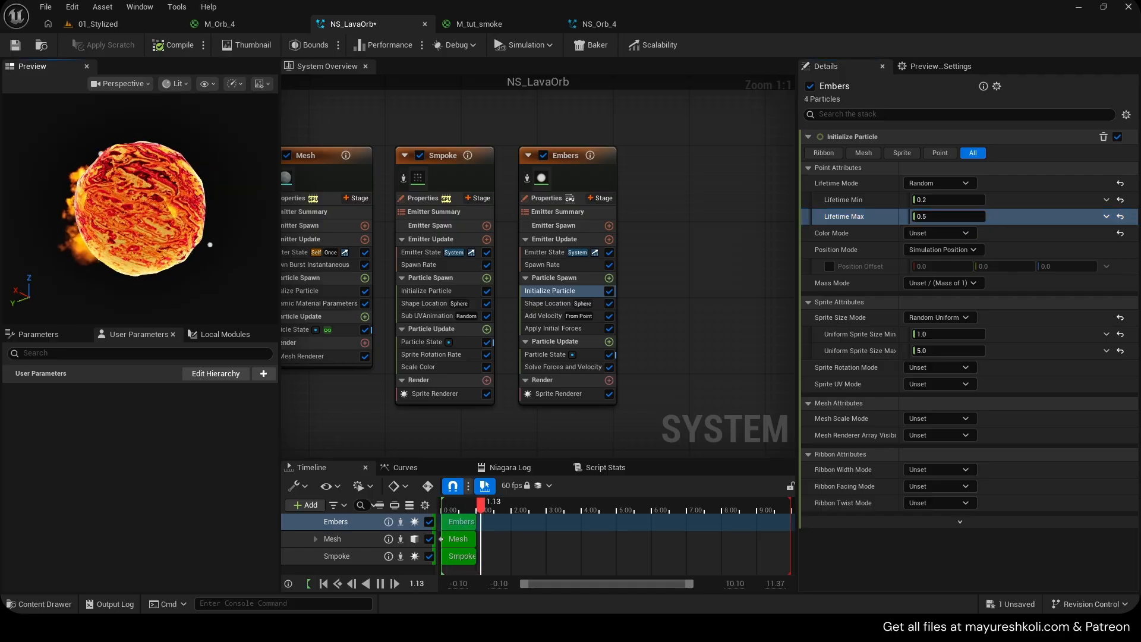
# Set the Embers Spawn Rate to 50.
pyautogui.click(551, 264)
pyautogui.click(927, 153)
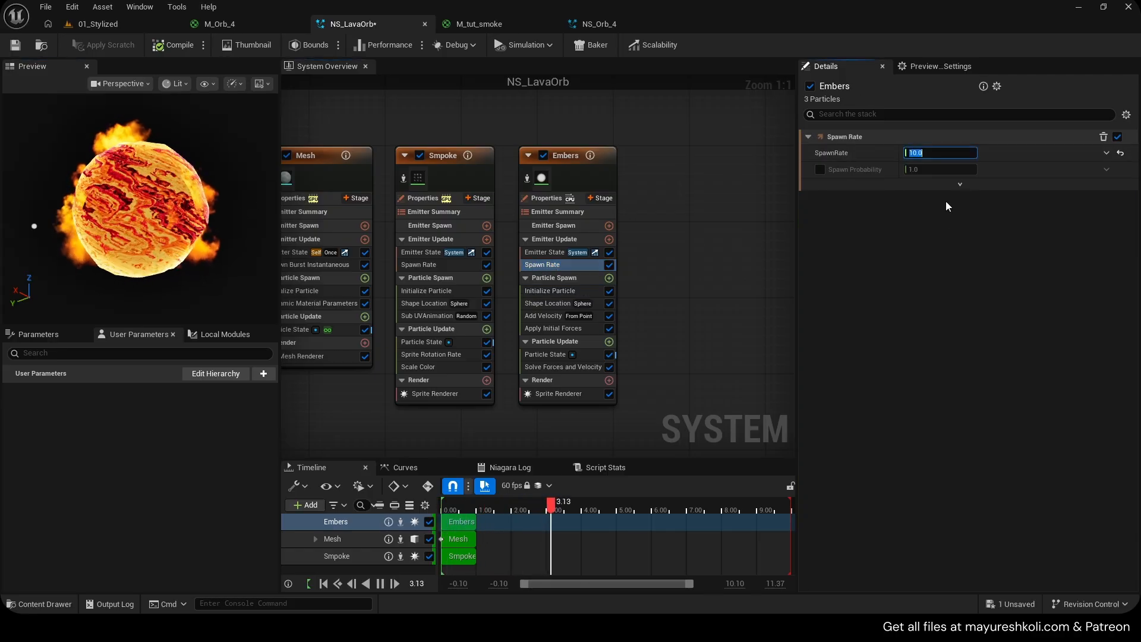
pyautogui.write('50')
pyautogui.press('Return')
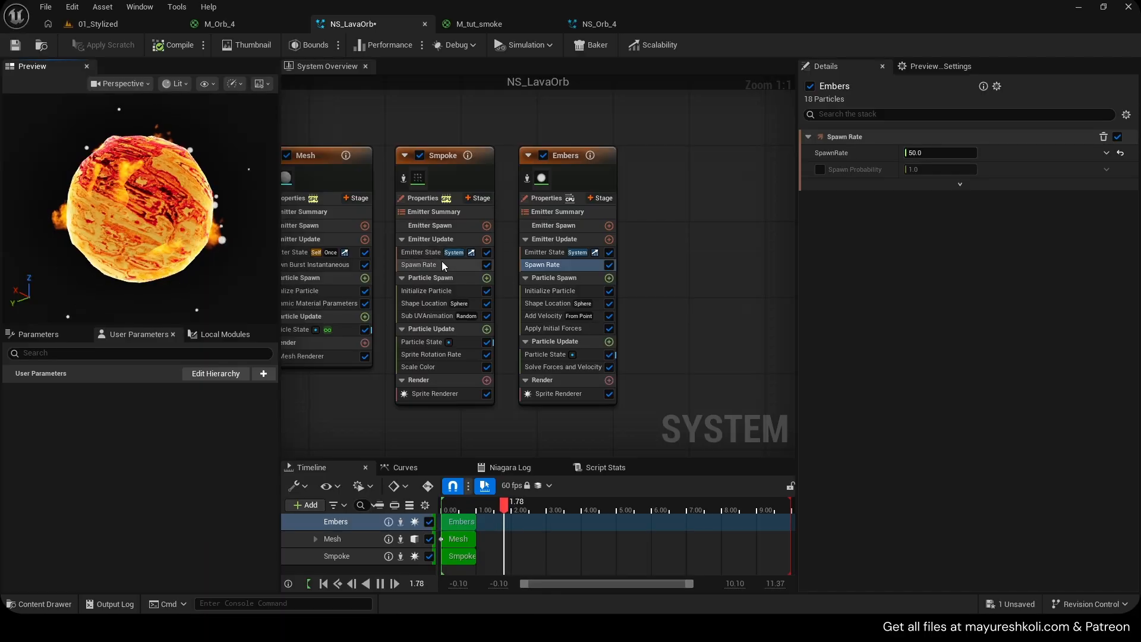
# Shorten the Embers particle lifetime to a minimum of 0.1 and a maximum of 0.3, and replay the simulation in the preview.
pyautogui.click(539, 292)
pyautogui.click(930, 199)
pyautogui.write('0')
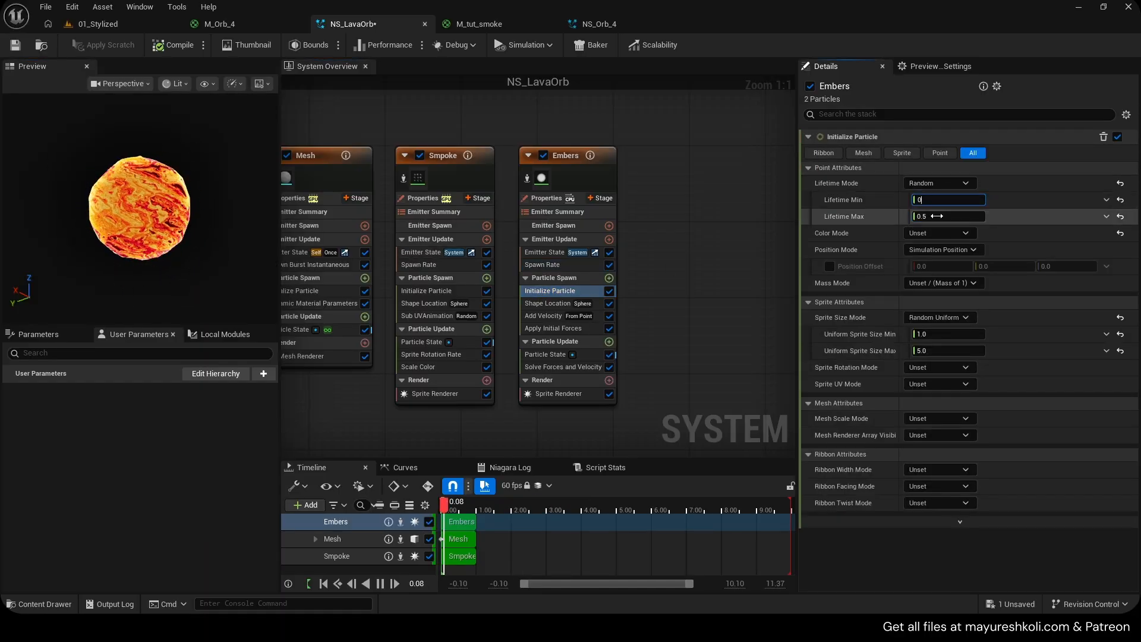
pyautogui.write('0.3')
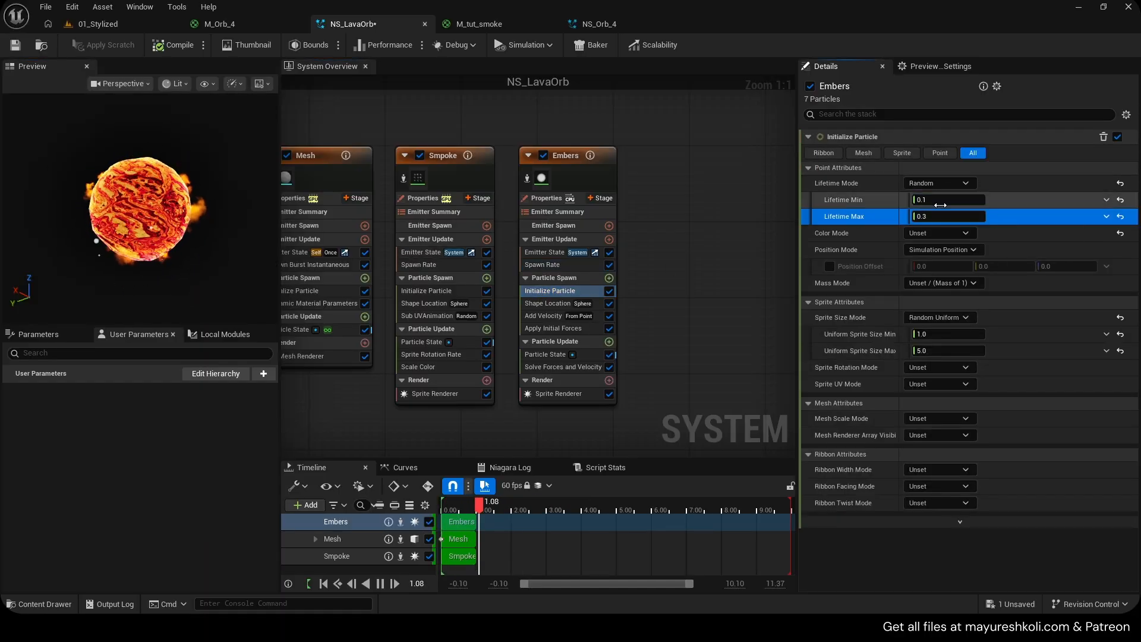
pyautogui.press('space')
pyautogui.press('space')
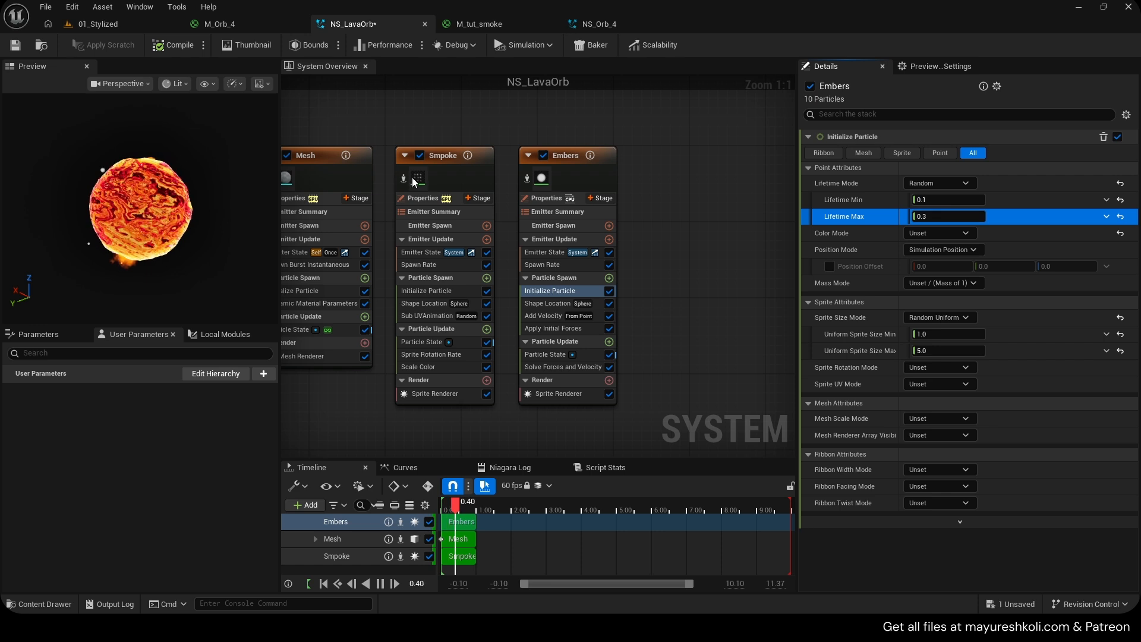
pyautogui.moveTo(185, 193); pyautogui.dragTo(205, 199, button='right')
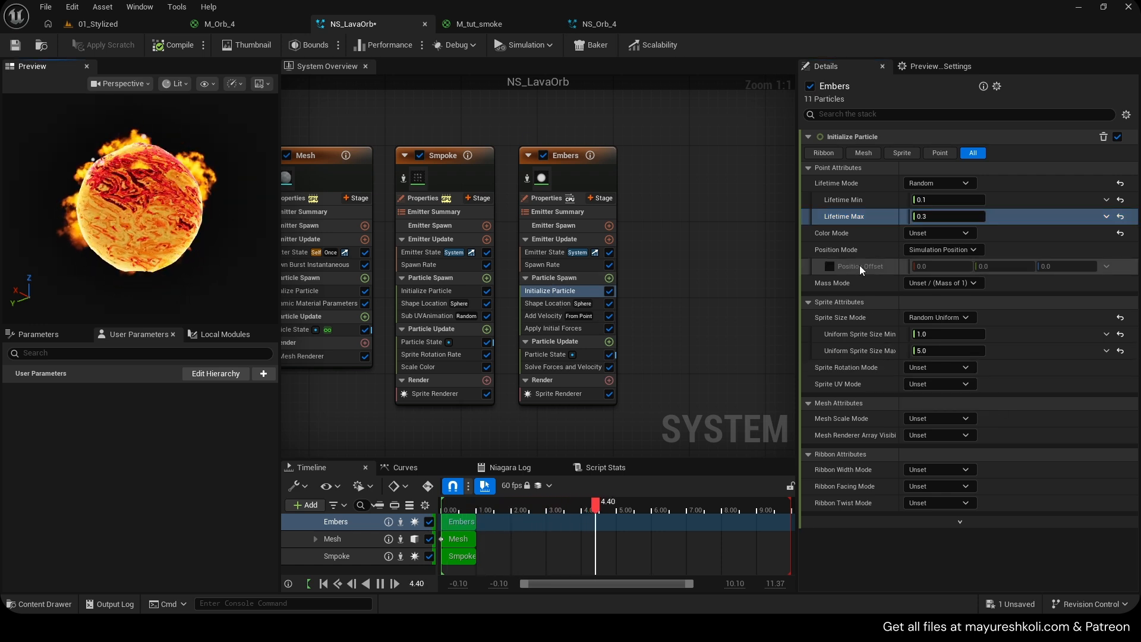
# Set the Color Mode of the Embers Initialize Particle module to Random Range.
pyautogui.click(938, 233)
pyautogui.click(939, 270)
pyautogui.click(954, 250)
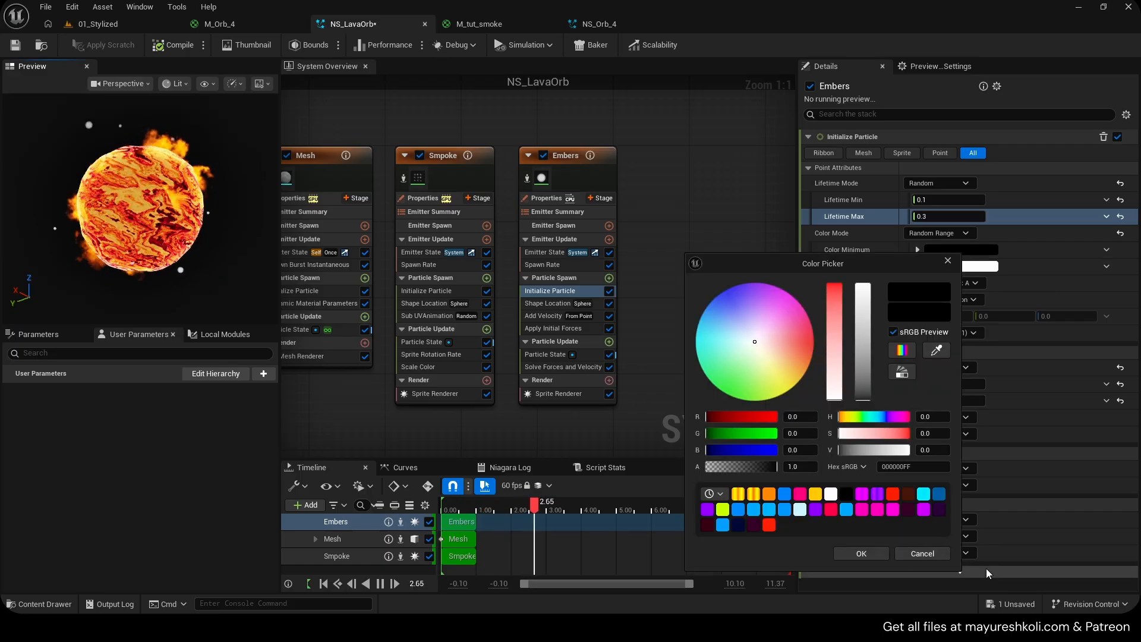
pyautogui.click(921, 553)
# Copy the Color Minimum value from Smpoke's Initialize Particle module to the Color Minimum of Embers.
pyautogui.click(472, 280)
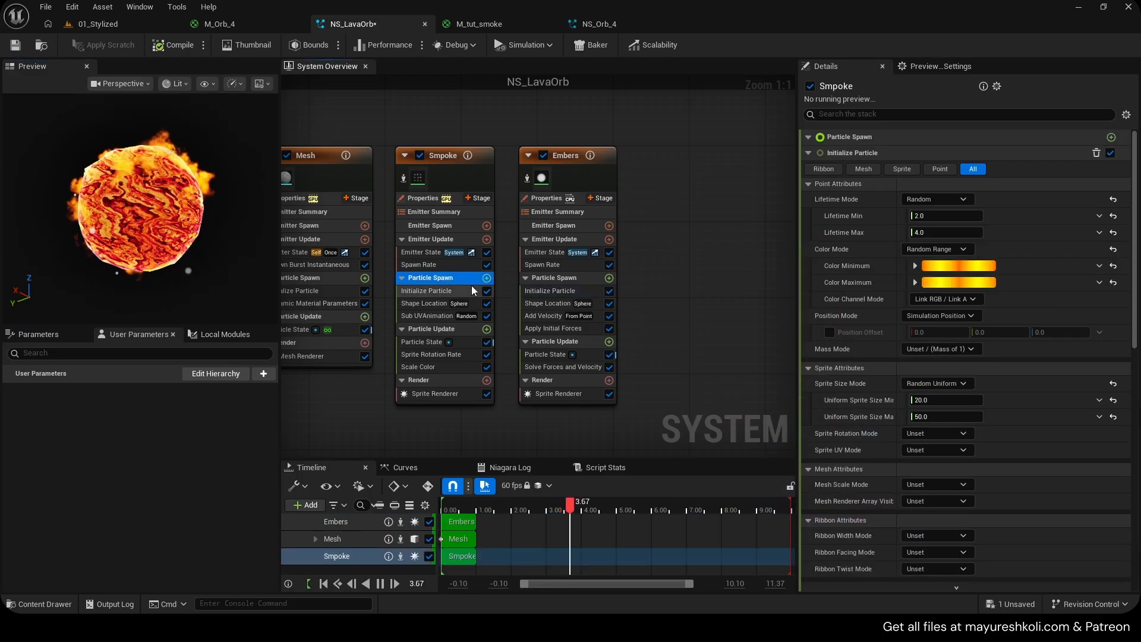
pyautogui.rightClick(978, 267)
pyautogui.click(1013, 362)
pyautogui.click(547, 290)
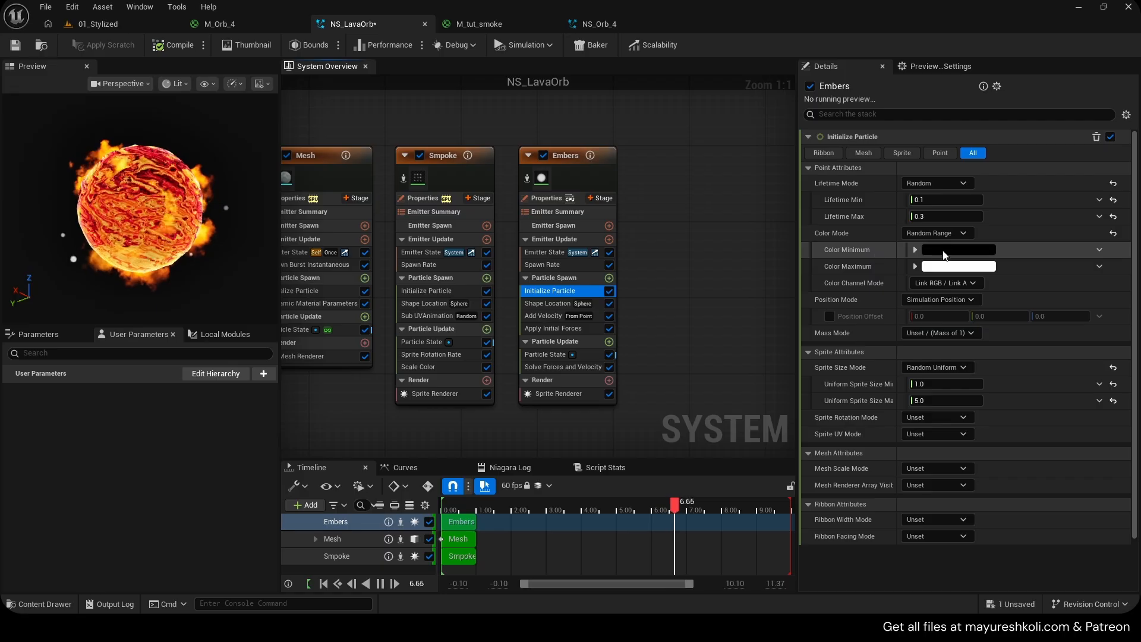
pyautogui.rightClick(975, 251)
pyautogui.click(978, 358)
# Copy the Color Maximum value from Smpoke's Initialize Particle module to the Color Maximum of Embers, and save the system.
pyautogui.click(426, 287)
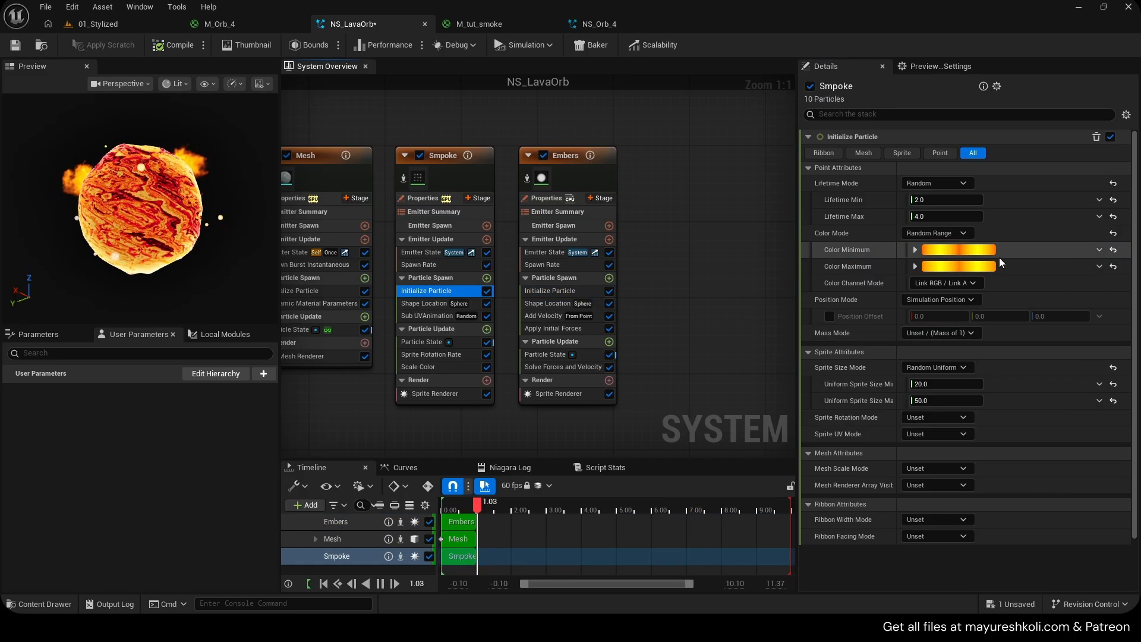
pyautogui.rightClick(978, 267)
pyautogui.click(1002, 365)
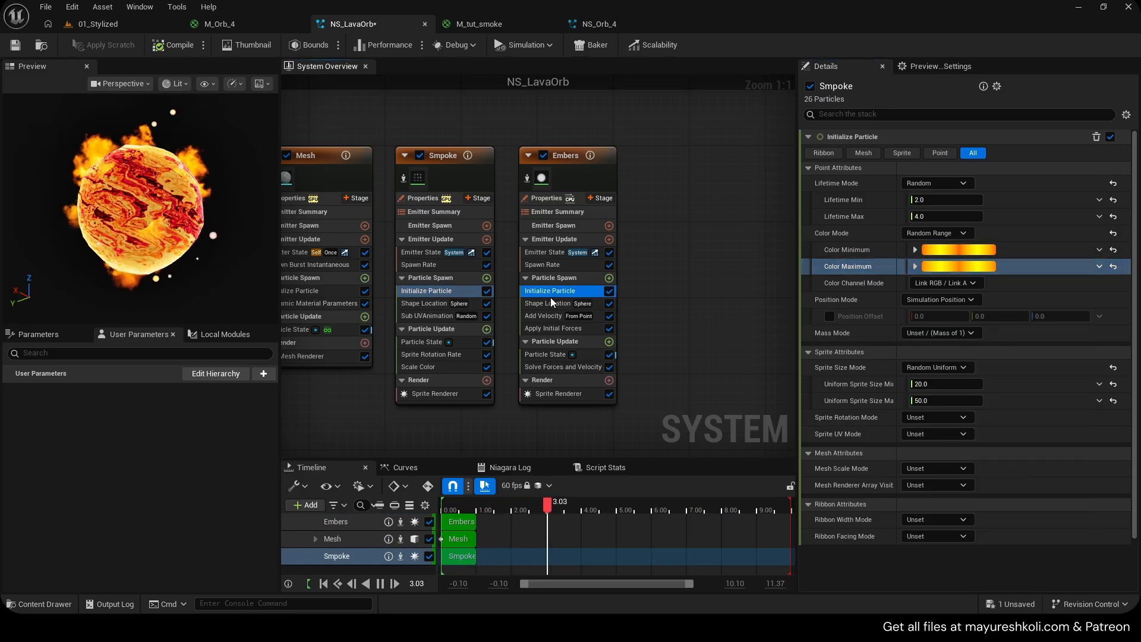
pyautogui.click(550, 293)
pyautogui.rightClick(948, 267)
pyautogui.click(990, 379)
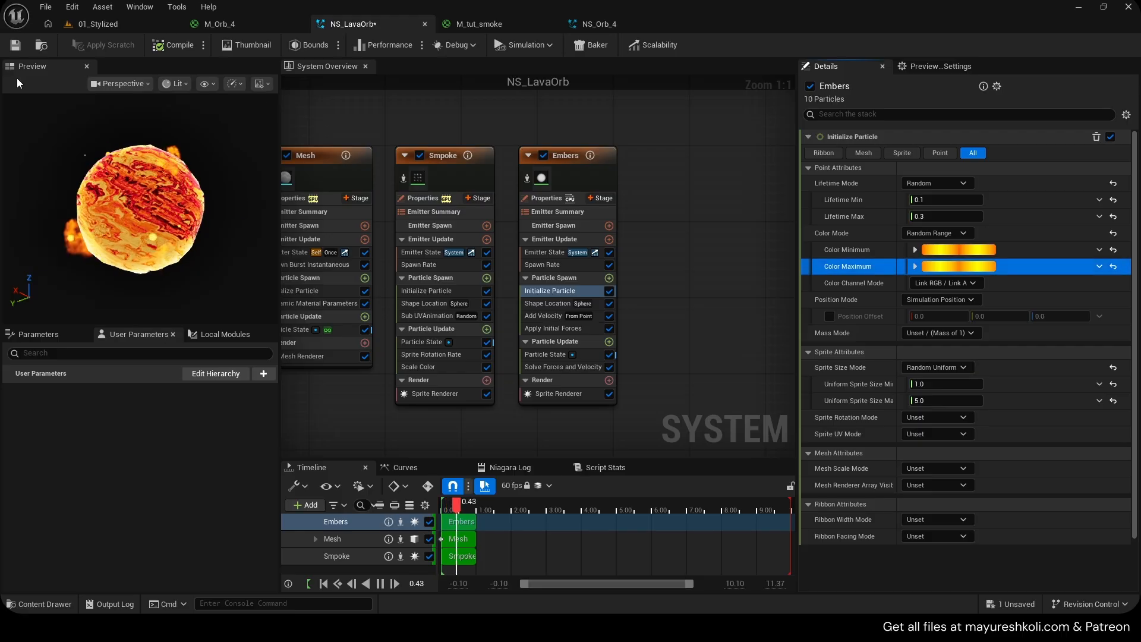
pyautogui.click(26, 52)
# Inspect the lava orbs and their embers from several distances in the 01_Stylized level.
pyautogui.click(116, 25)
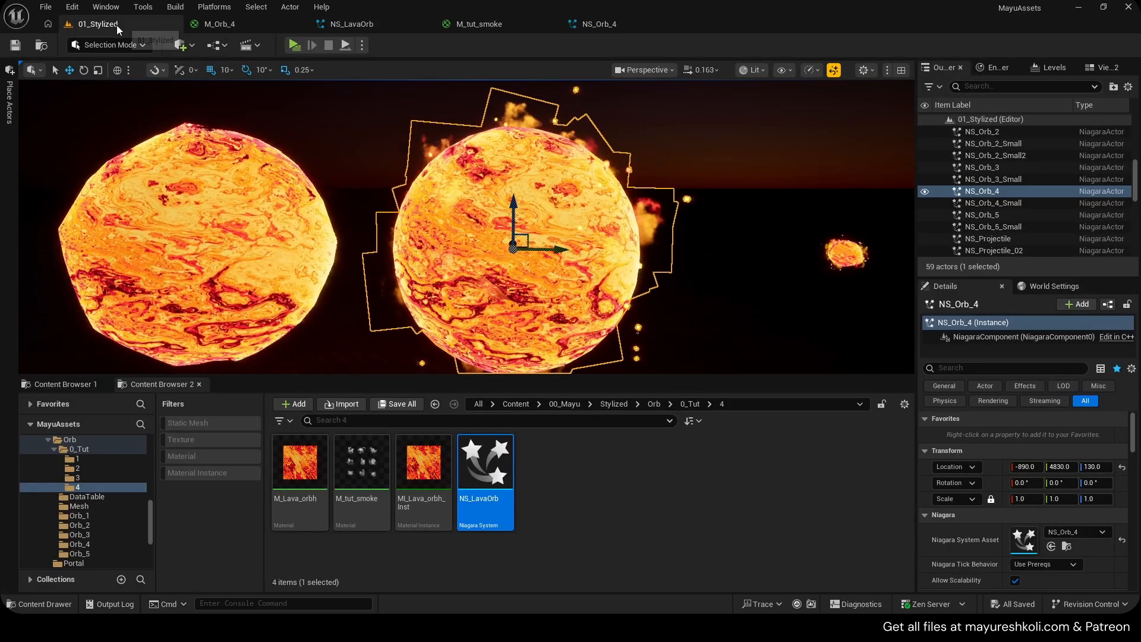
pyautogui.press('s')
pyautogui.moveTo(467, 226); pyautogui.dragTo(432, 214, button='right')
pyautogui.press('s')
pyautogui.moveTo(582, 196)
pyautogui.mouseDown(button='right')
pyautogui.moveTo(580, 234)
pyautogui.moveTo(583, 175)
pyautogui.moveTo(585, 193)
pyautogui.mouseUp(button='right')
pyautogui.press('w')
pyautogui.press('w')
# Add a Scale Sprite Size module to NS_LavaOrb's Embers Particle Update, apply the linear ramp-down curve template, and save.
pyautogui.click(344, 23)
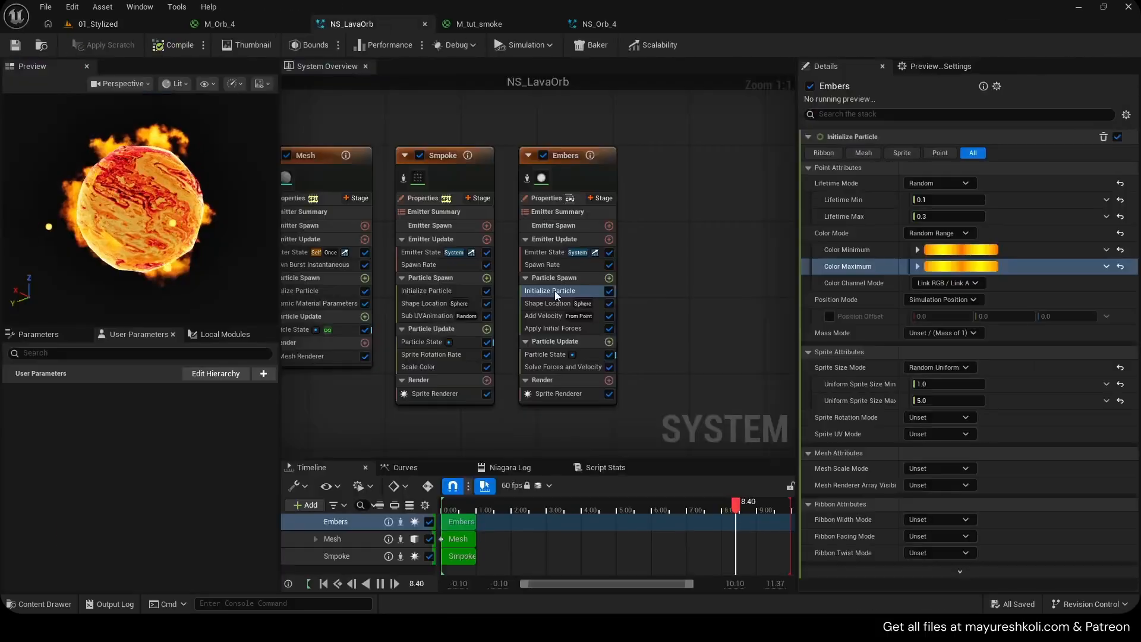
pyautogui.click(609, 342)
pyautogui.write('scale sprite sz')
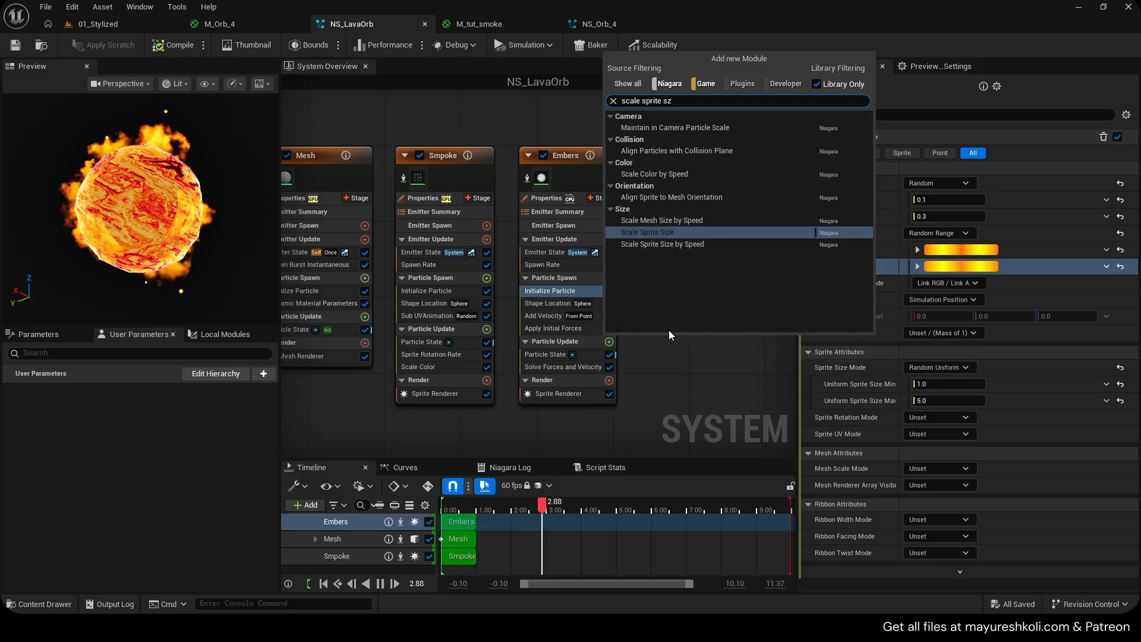
pyautogui.press('Return')
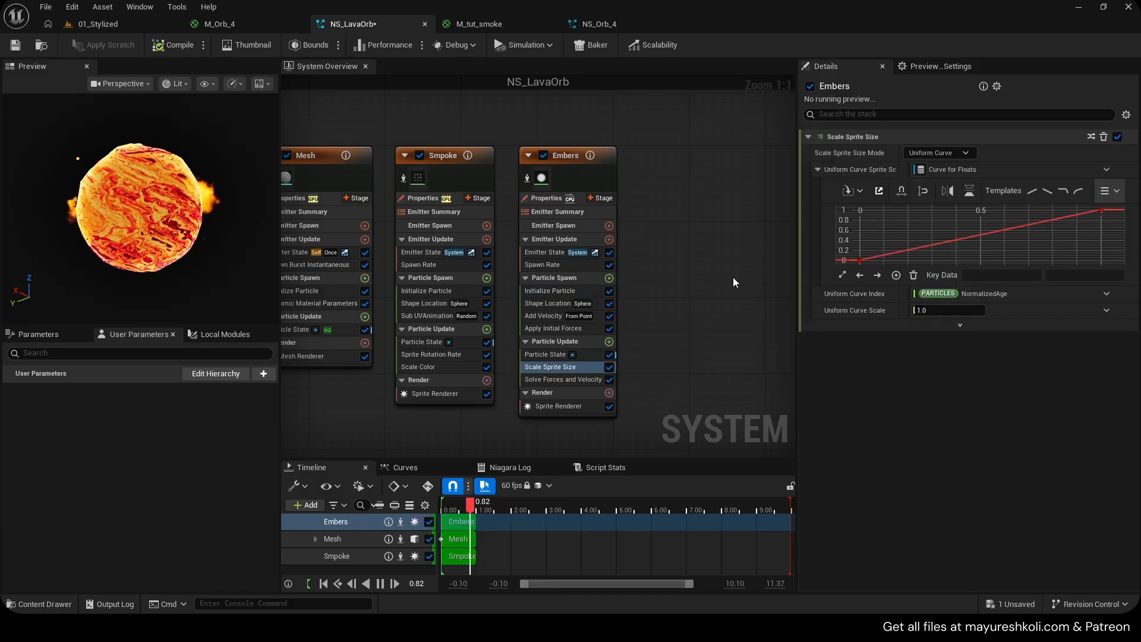
pyautogui.click(1048, 191)
pyautogui.hotkey('ctrl', 's')
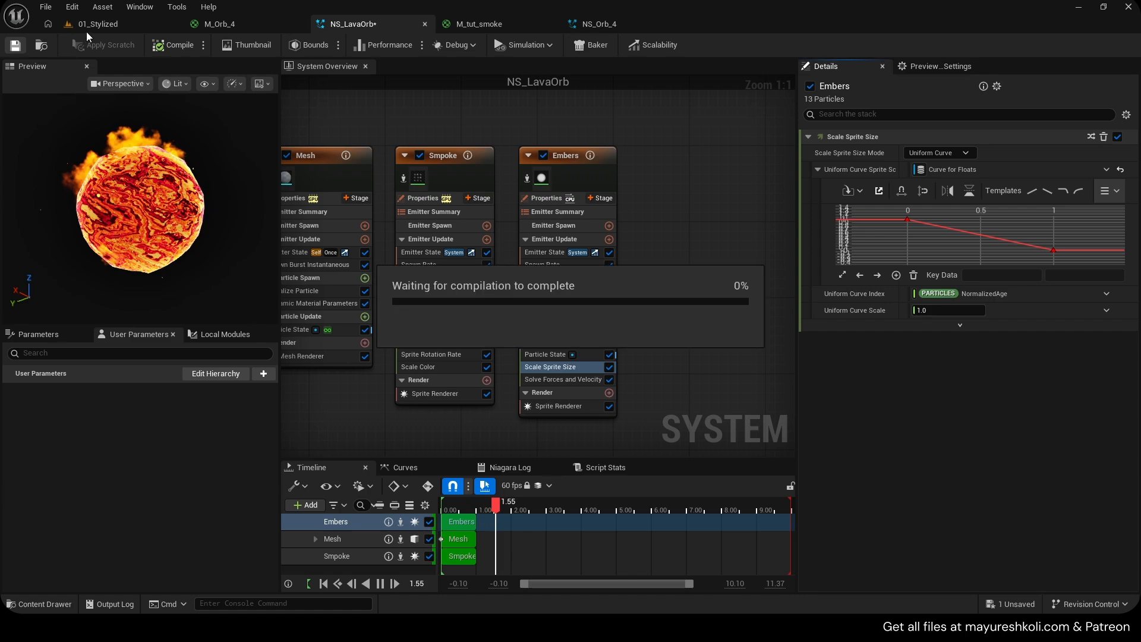
# Examine the updated lava orb up close beside the other orbs in the 01_Stylized level.
pyautogui.click(101, 27)
pyautogui.scroll(-4, 559, 284)
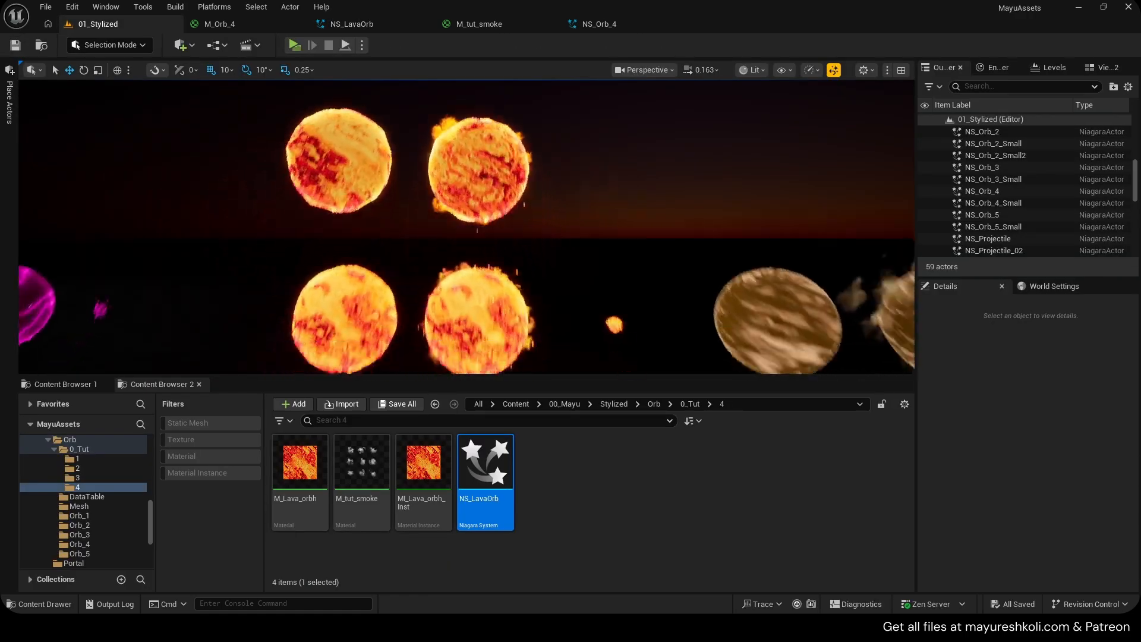
pyautogui.press('w')
pyautogui.moveTo(559, 284)
pyautogui.mouseDown(button='right')
pyautogui.moveTo(554, 316)
pyautogui.moveTo(560, 291)
pyautogui.mouseUp(button='right')
pyautogui.press('e')
pyautogui.press('w')
pyautogui.press('w')
pyautogui.press('e')
pyautogui.press('q')
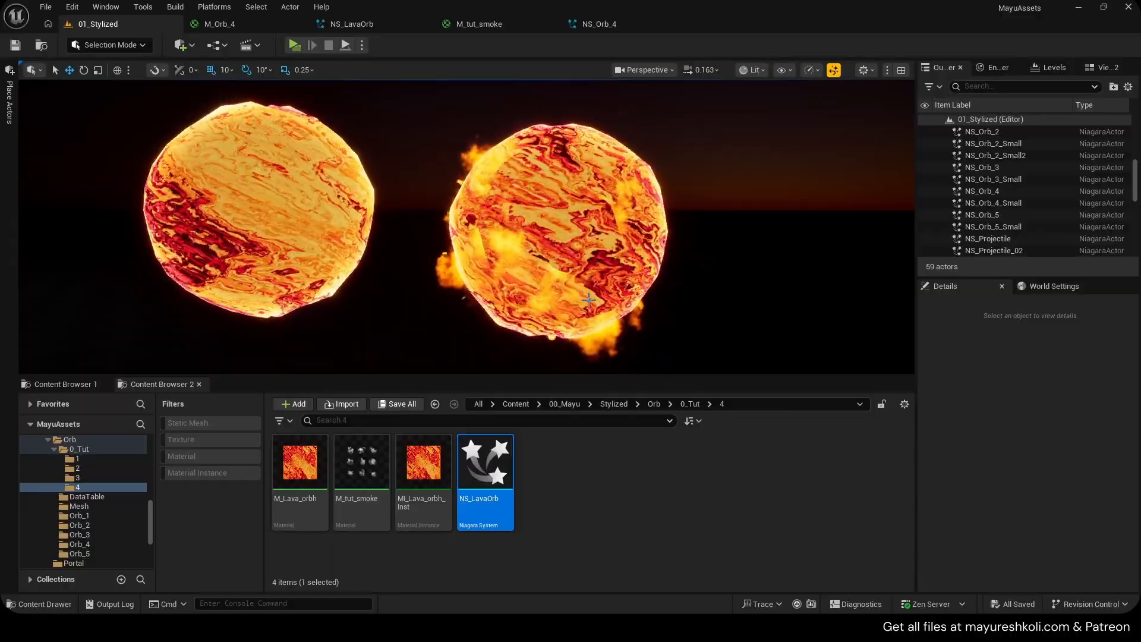
# Switch to the web browser and bring up the Textures page of mayureshkoli.com.
pyautogui.hotkey('alt', 'Tab')
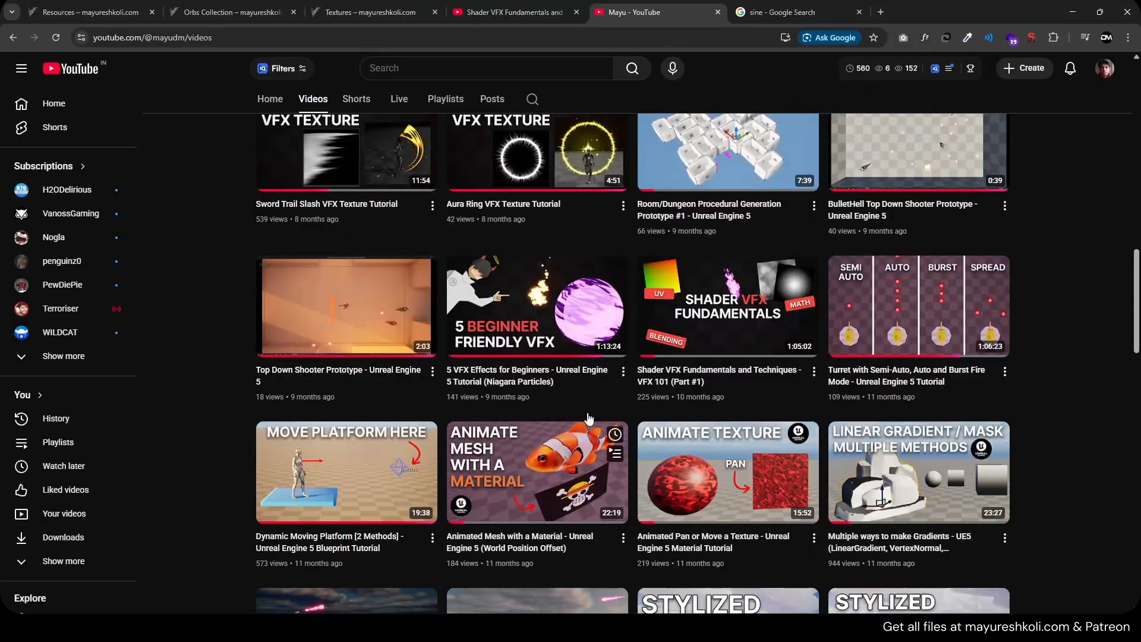
pyautogui.click(311, 4)
pyautogui.click(453, 5)
pyautogui.click(595, 7)
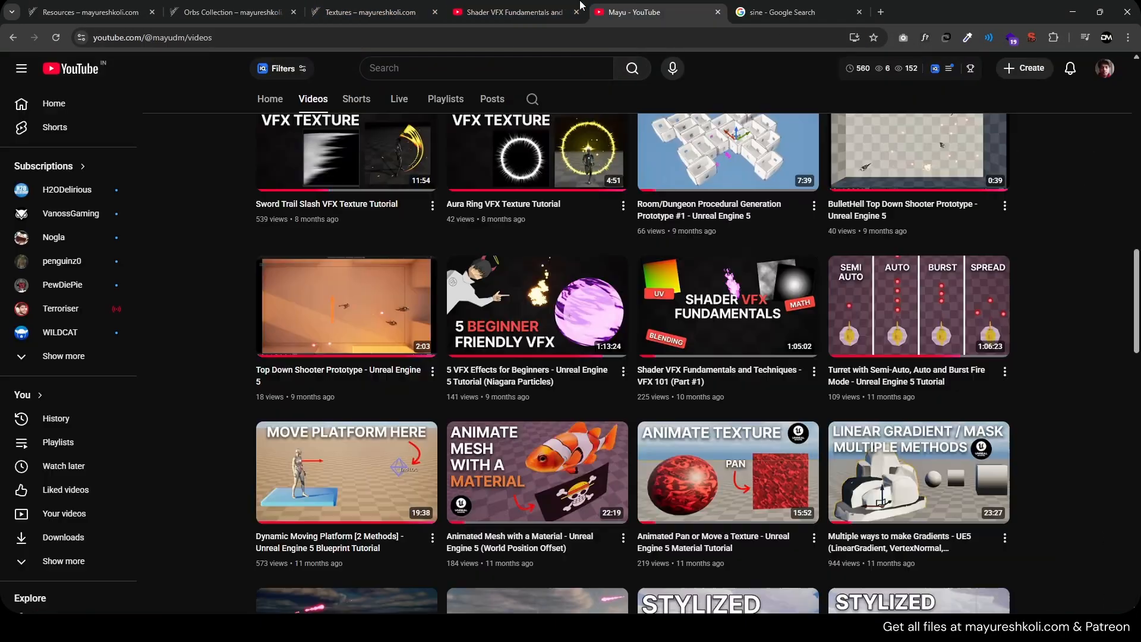
pyautogui.click(404, 10)
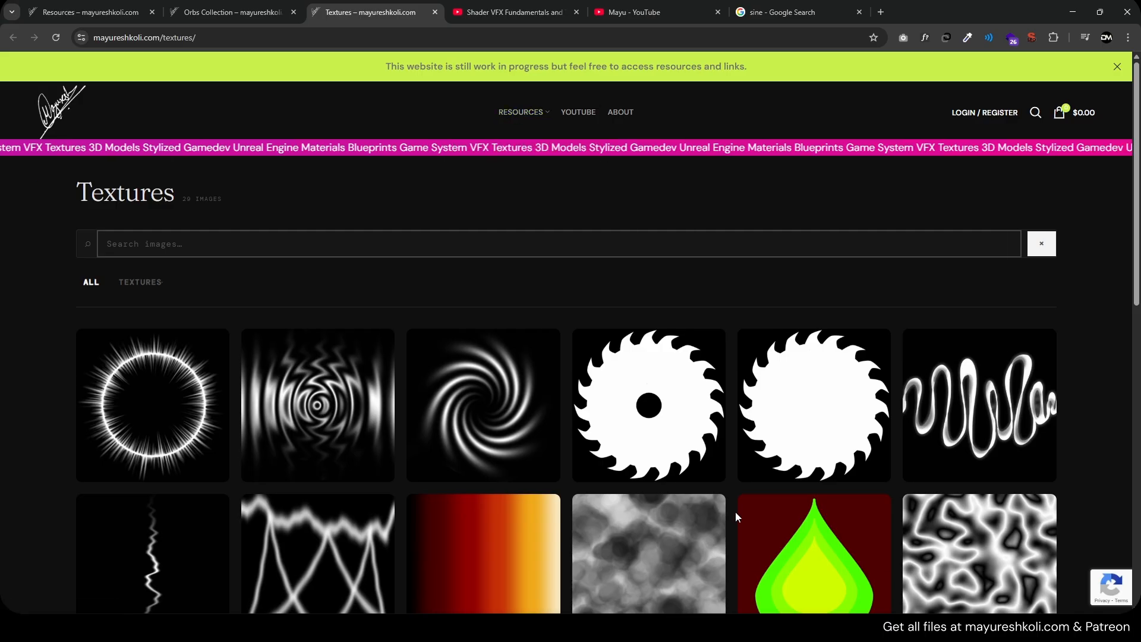